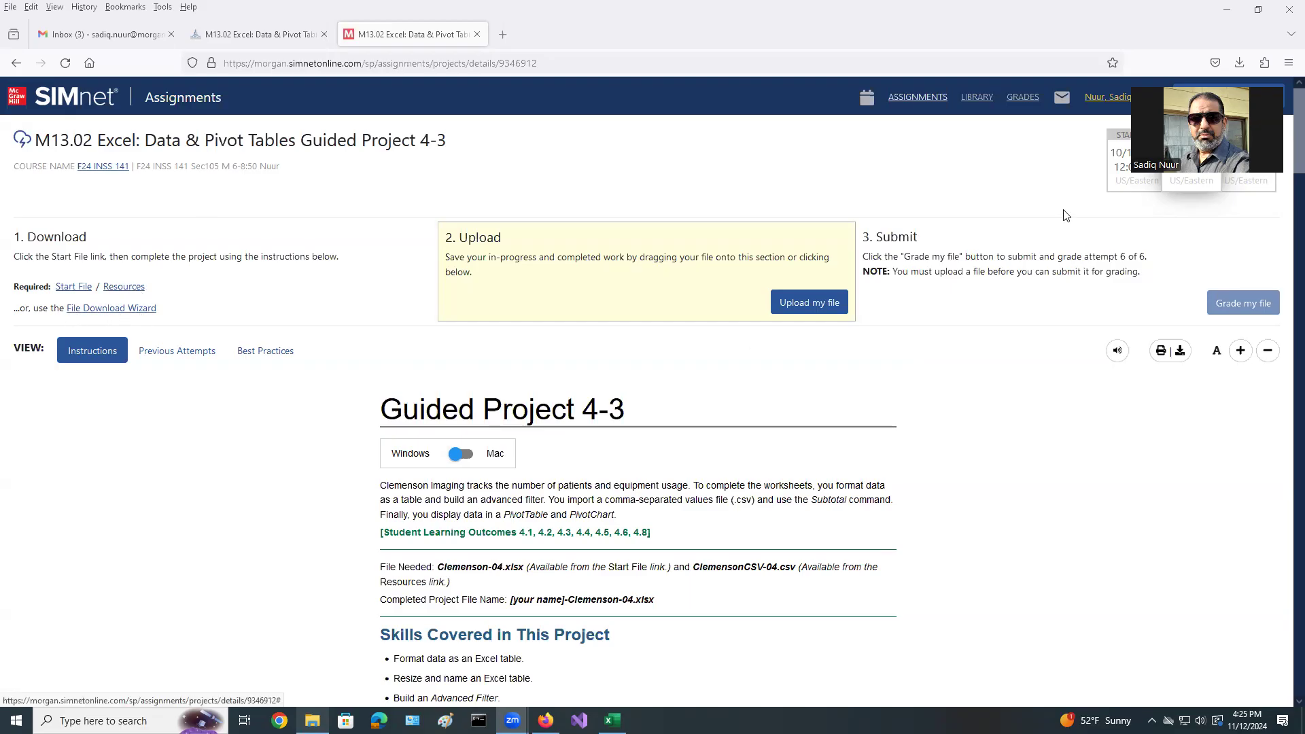
# - Open the downloaded Clemenson-04 workbook in Excel, maximize its window and enable editing
pyautogui.click(1240, 65)
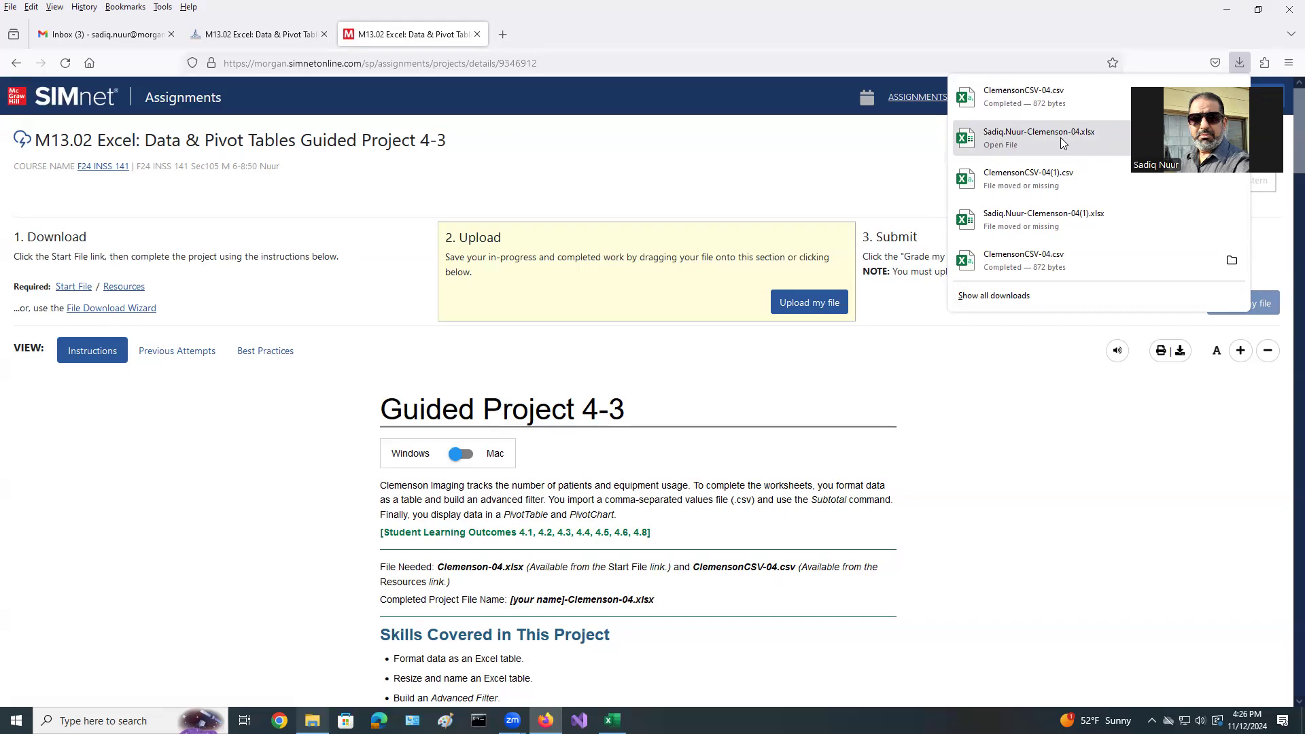
pyautogui.click(1011, 460)
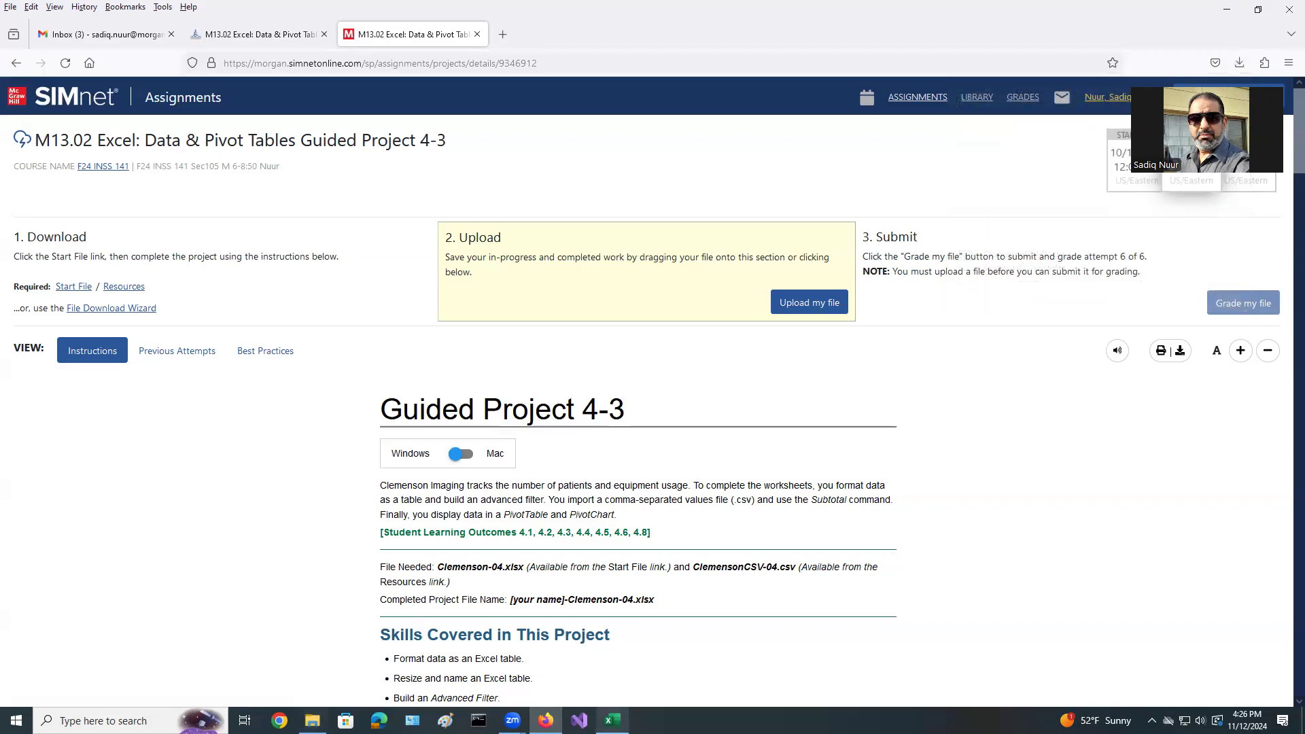
pyautogui.click(612, 720)
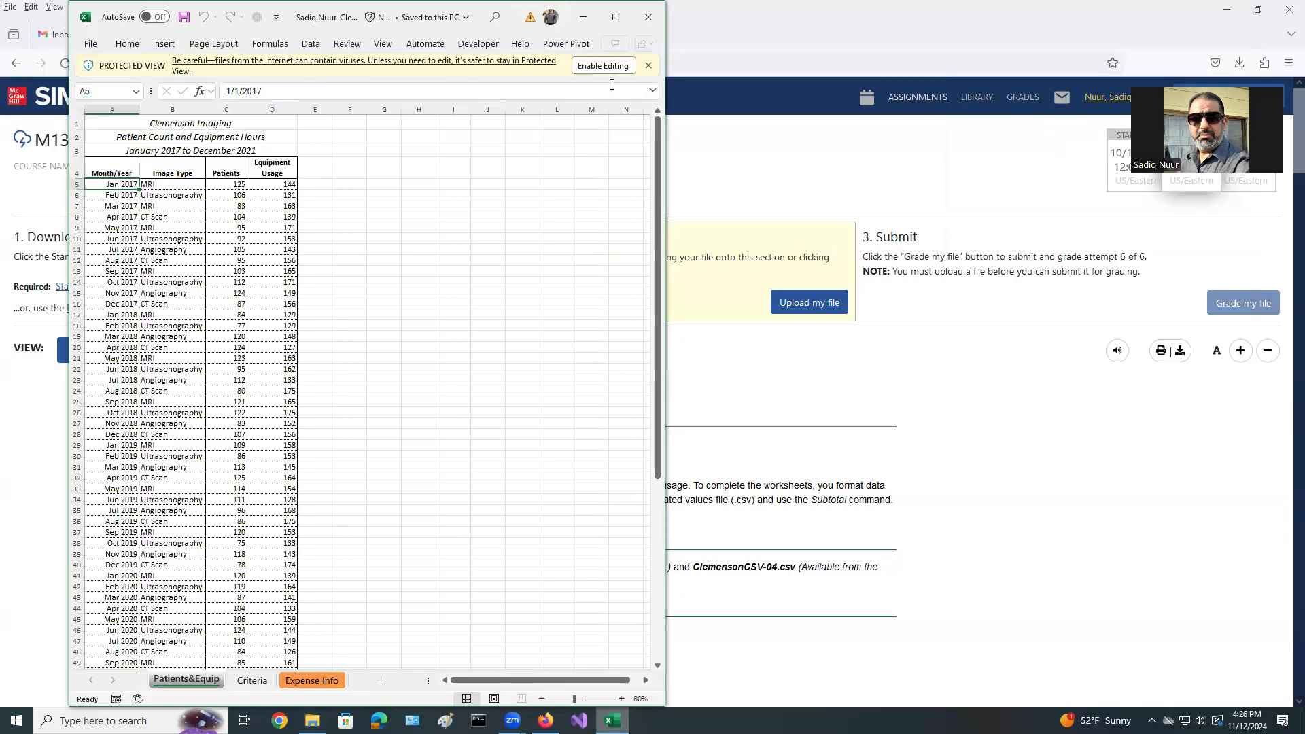
pyautogui.click(616, 16)
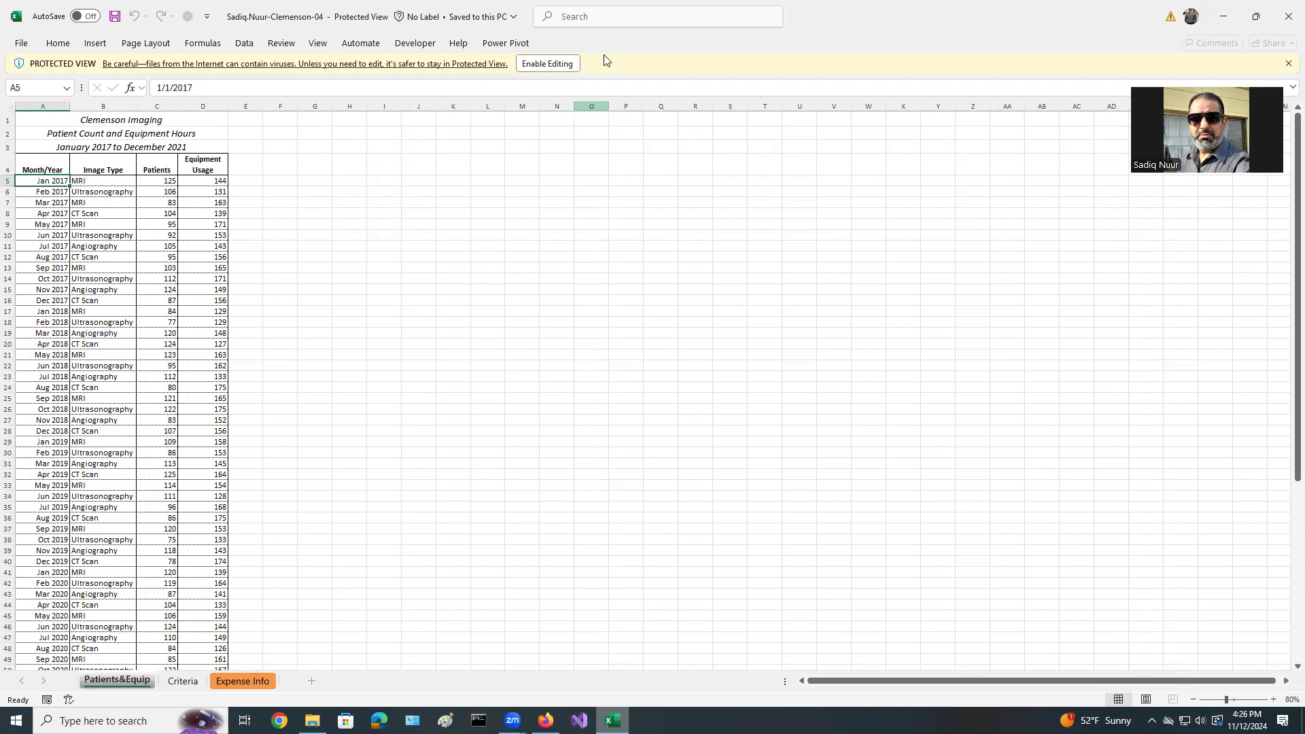
pyautogui.click(545, 64)
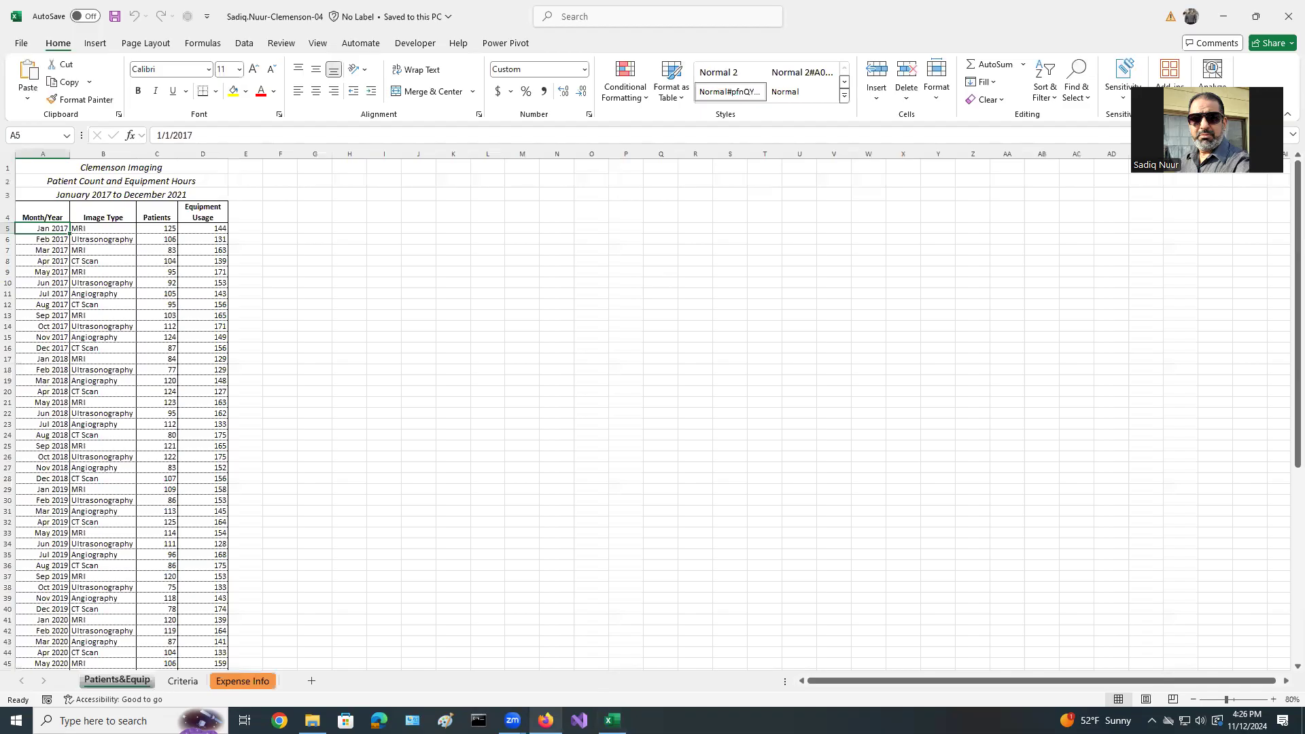
# - Switch to the SIMnet project instructions, check off steps 1 and 2, and highlight the new sheet name Adv Filter
pyautogui.click(546, 721)
pyautogui.scroll(-4, 882, 497)
pyautogui.scroll(-5, 883, 500)
pyautogui.scroll(-4, 883, 499)
pyautogui.scroll(-1, 748, 283)
pyautogui.scroll(1, 612, 272)
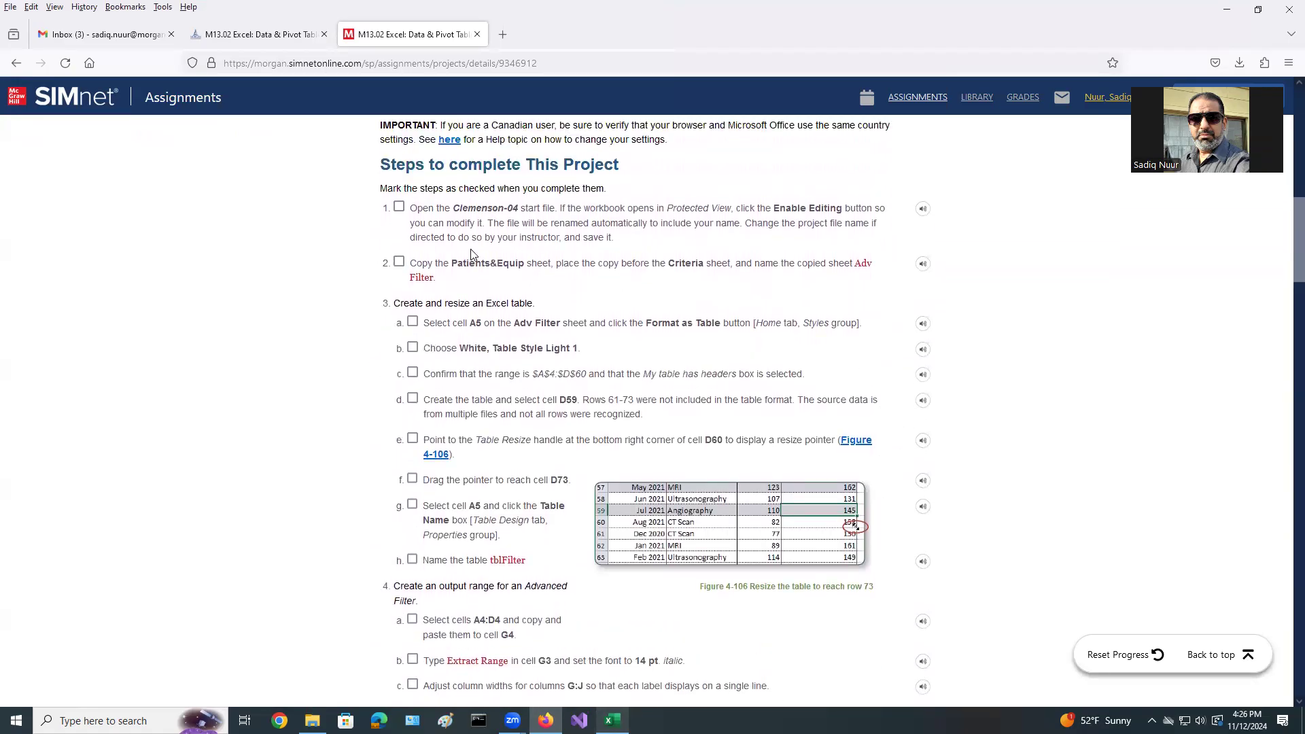
pyautogui.click(399, 206)
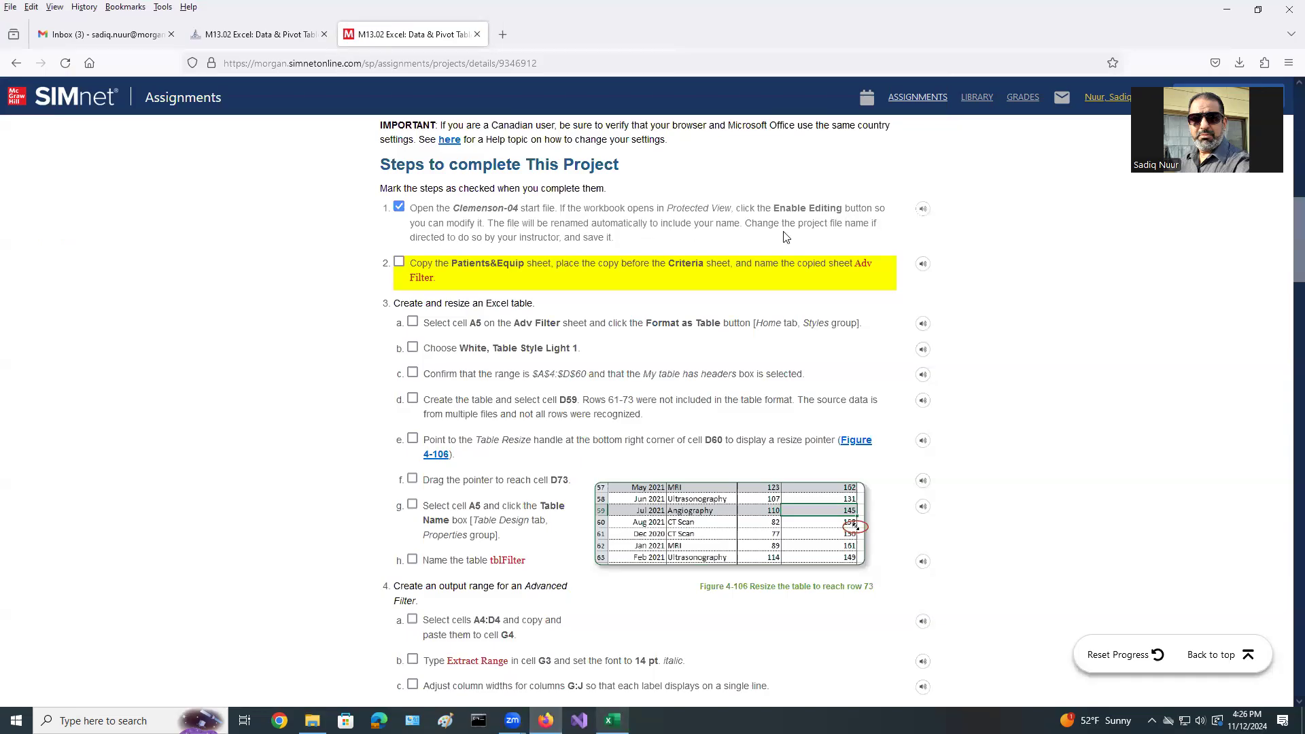
pyautogui.click(399, 263)
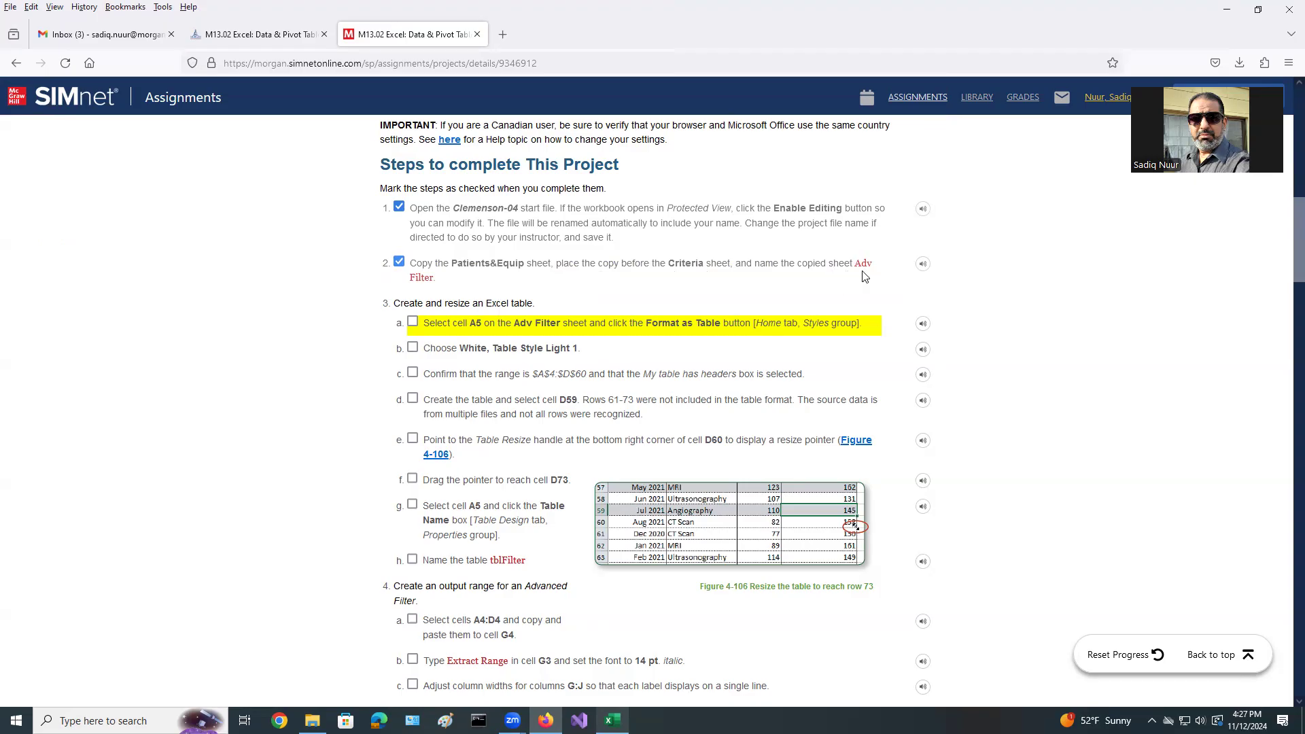
pyautogui.moveTo(854, 265); pyautogui.dragTo(437, 286)
# - Switch to Excel and create a copy of the Patients&Equip sheet placed before the Expense Info sheet
pyautogui.click(612, 721)
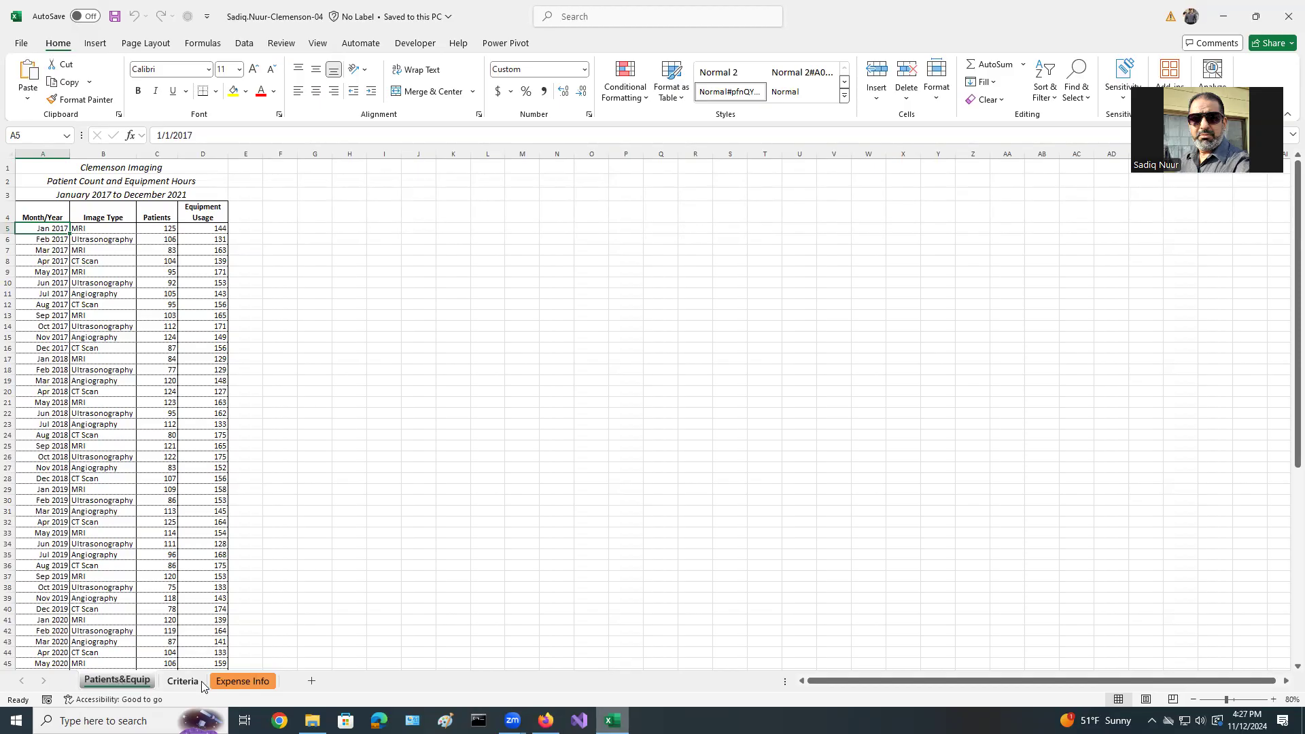
pyautogui.rightClick(108, 678)
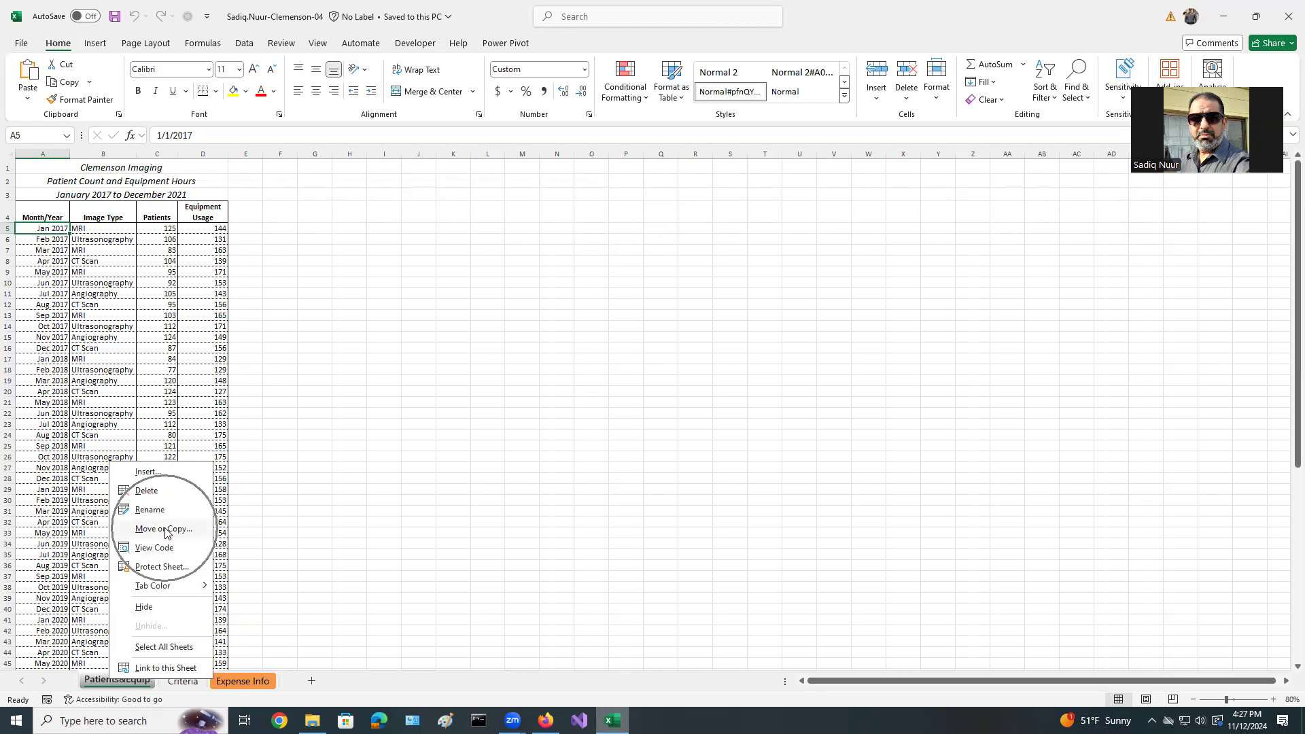
pyautogui.click(163, 530)
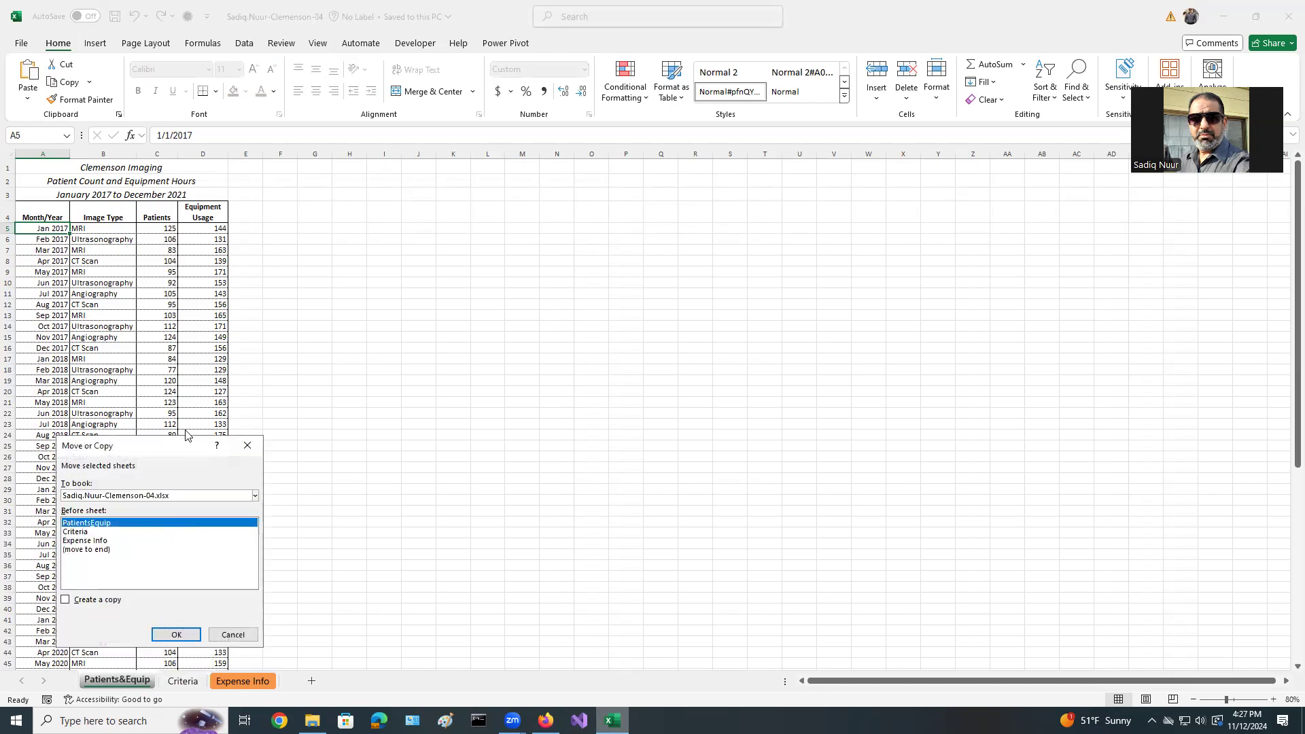
pyautogui.moveTo(180, 446); pyautogui.dragTo(573, 308)
pyautogui.click(490, 312)
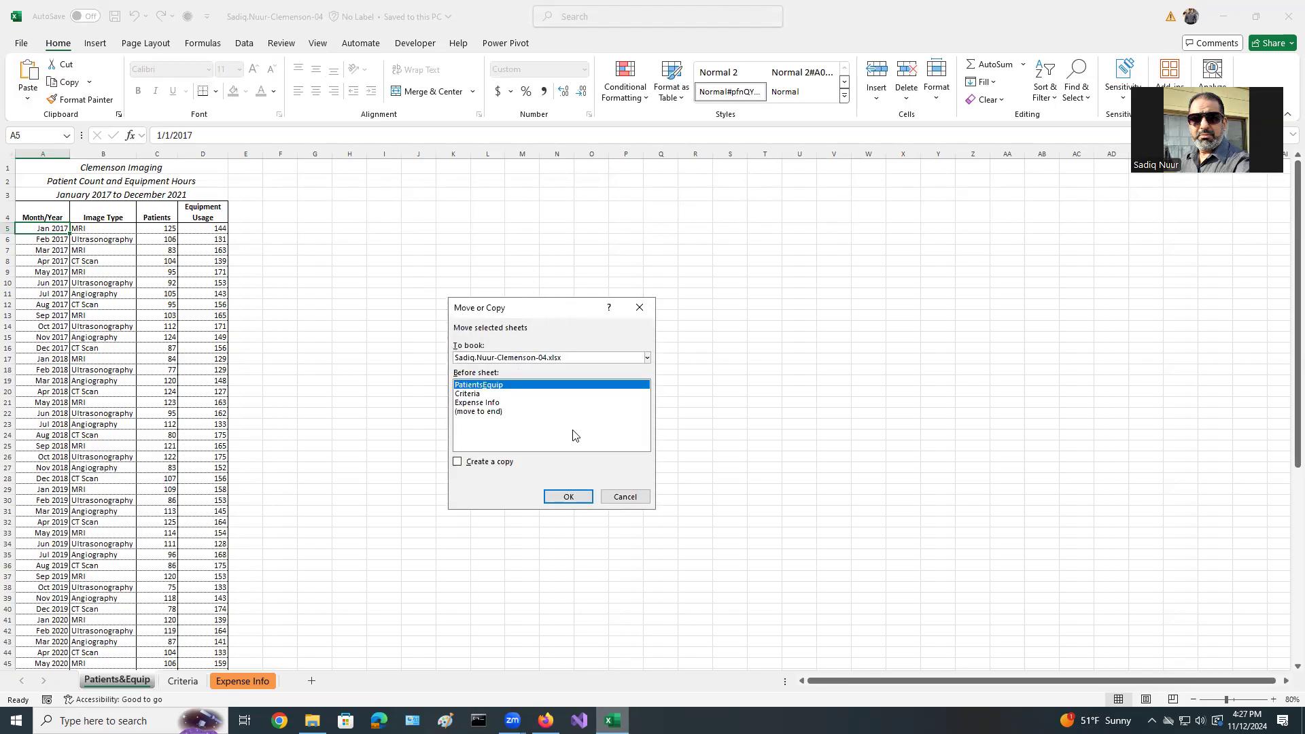
pyautogui.click(463, 404)
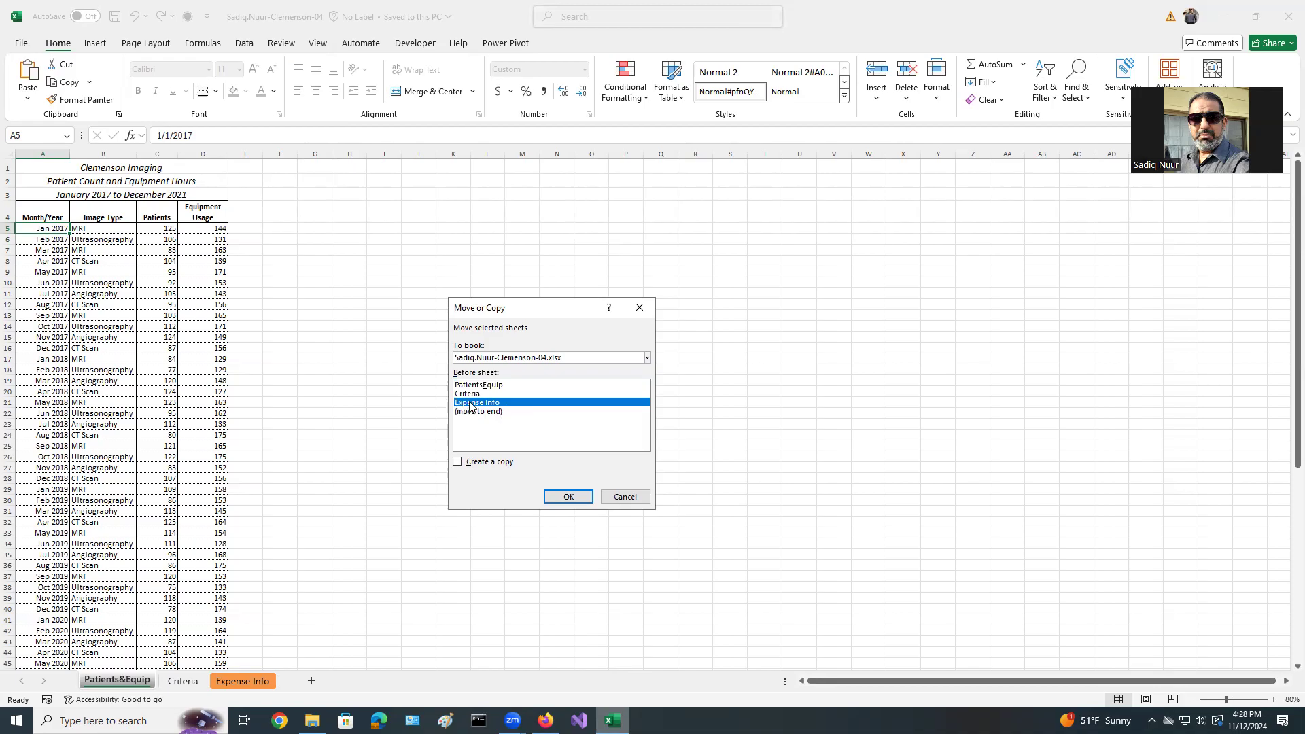
pyautogui.click(457, 462)
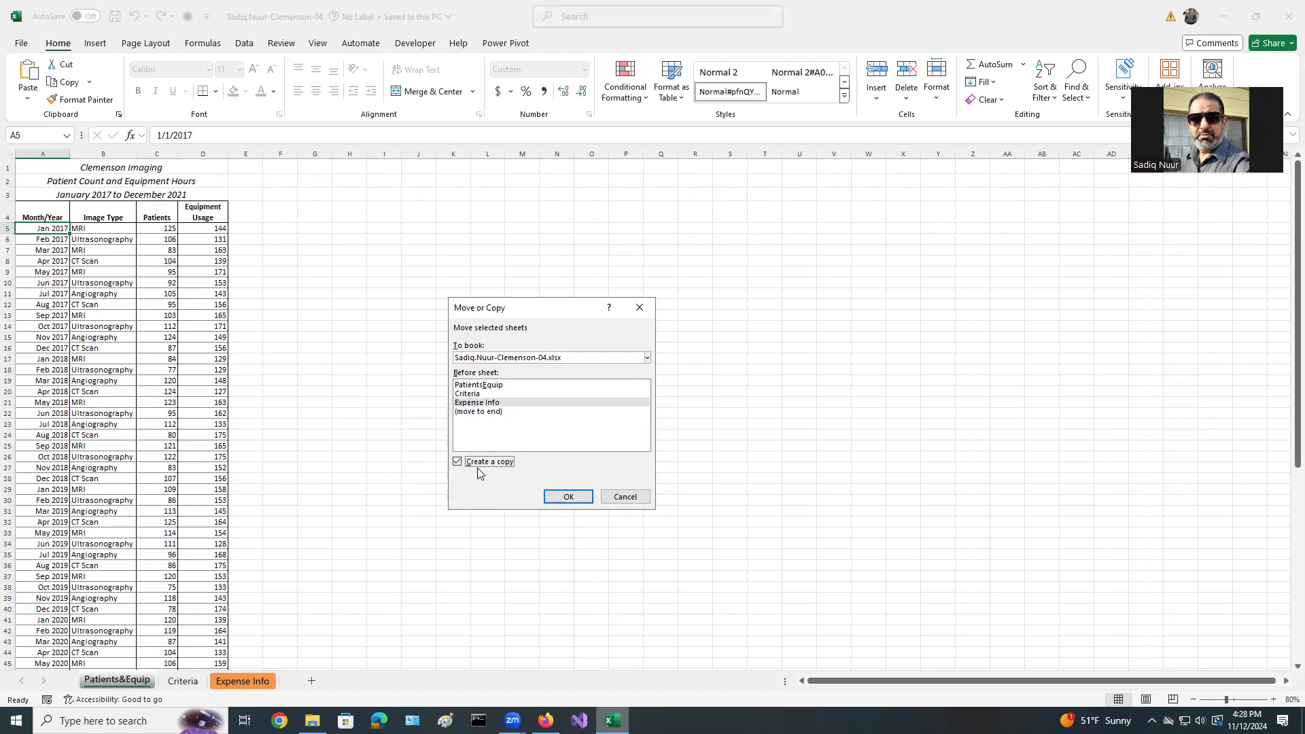
pyautogui.click(569, 497)
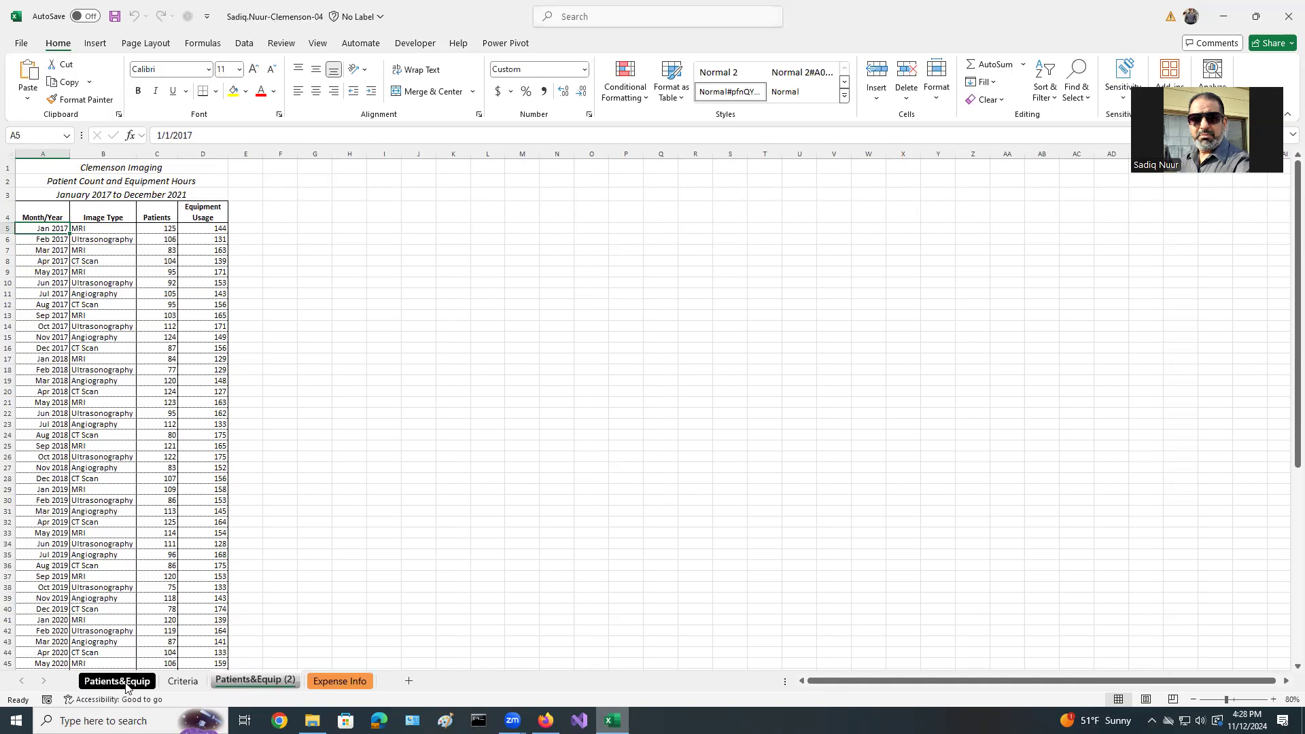
# - Rename the copied Patients&Equip sheet as Adv Filter
pyautogui.doubleClick(260, 680)
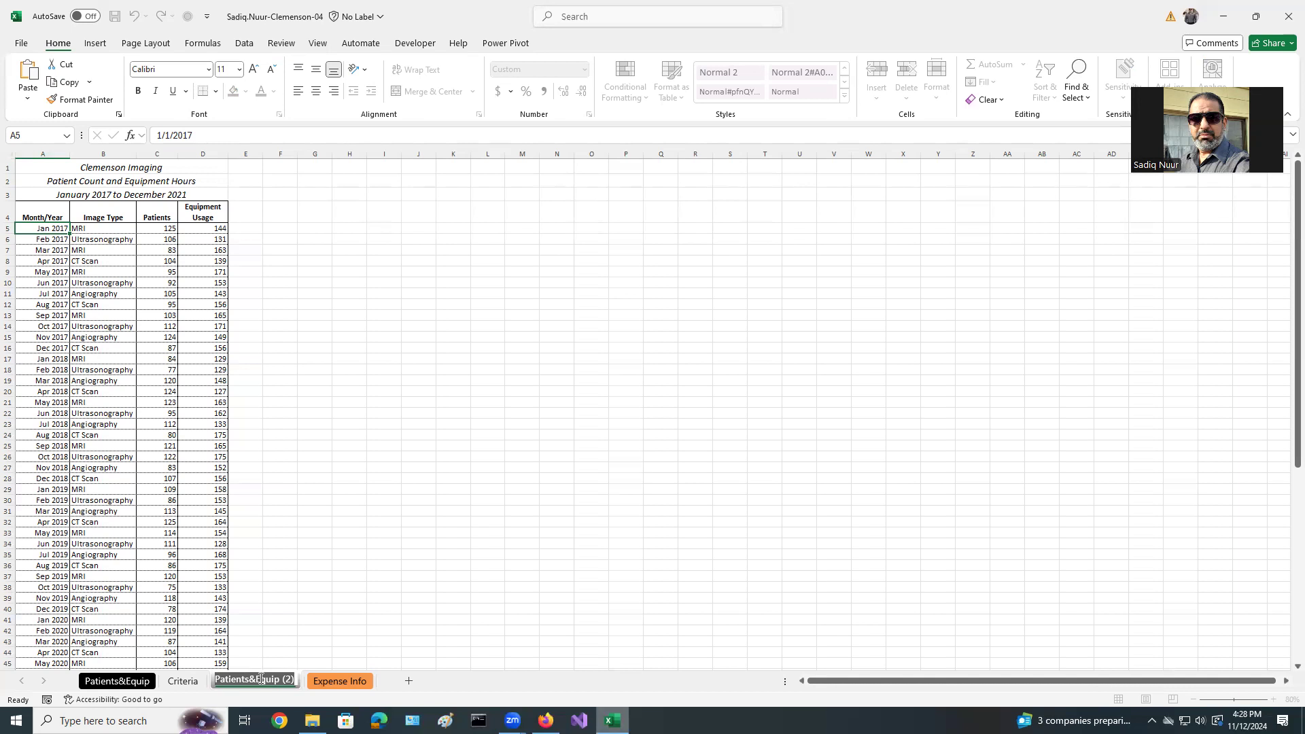
pyautogui.write('Adv Filter')
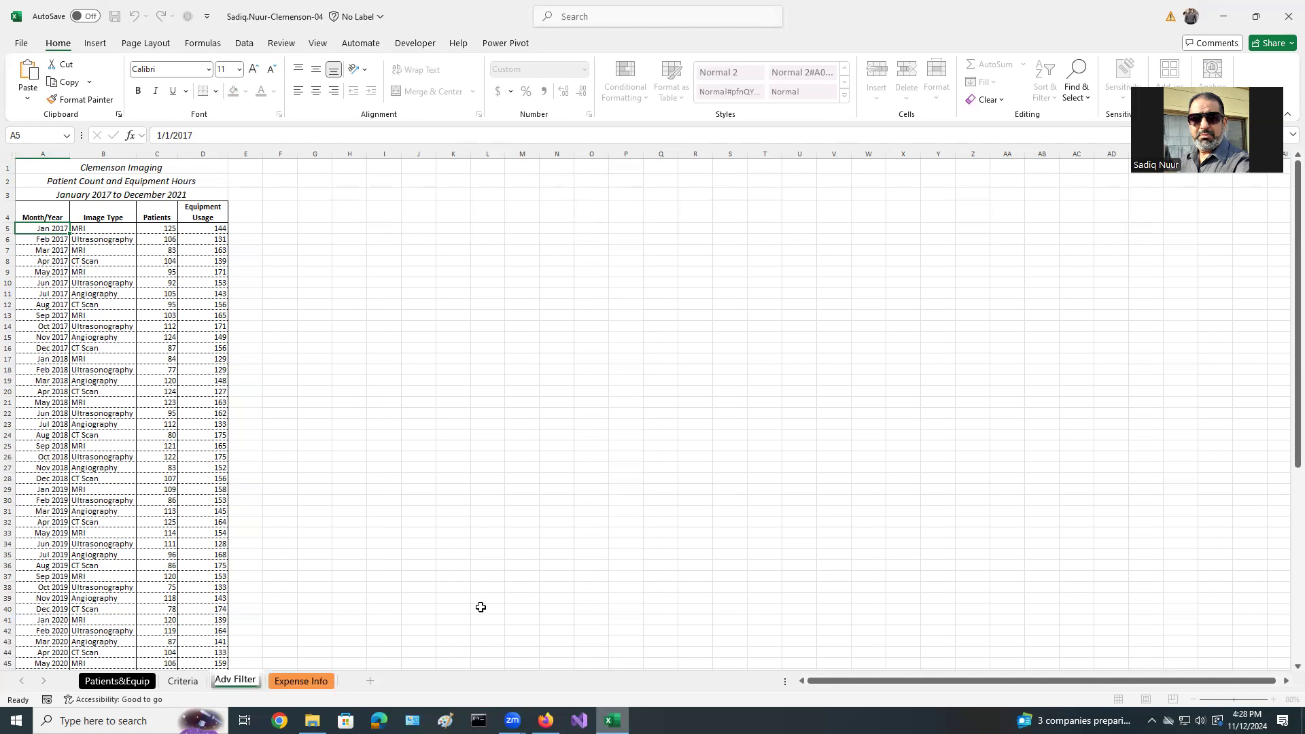
pyautogui.press('Return')
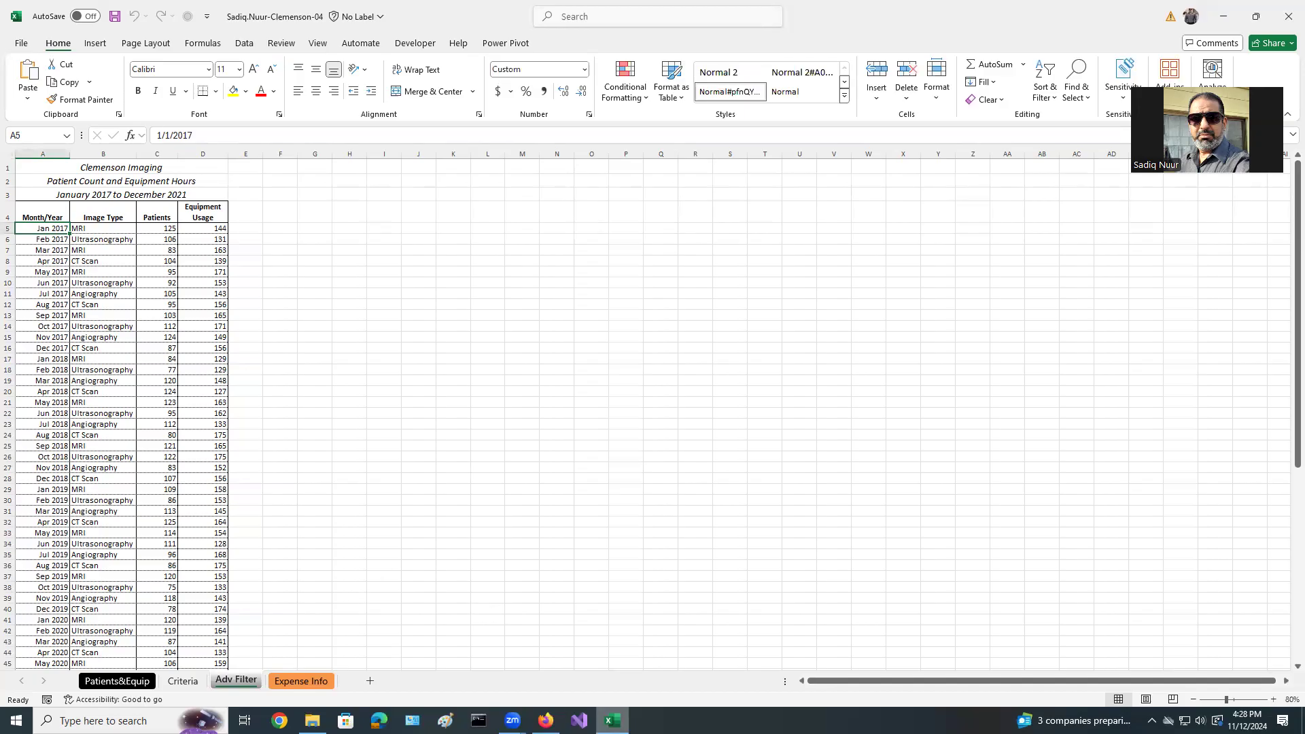
# - Review the SIMnet instruction on creating and resizing a table, then examine the extent of the data on Excel's Adv Filter sheet
pyautogui.click(546, 719)
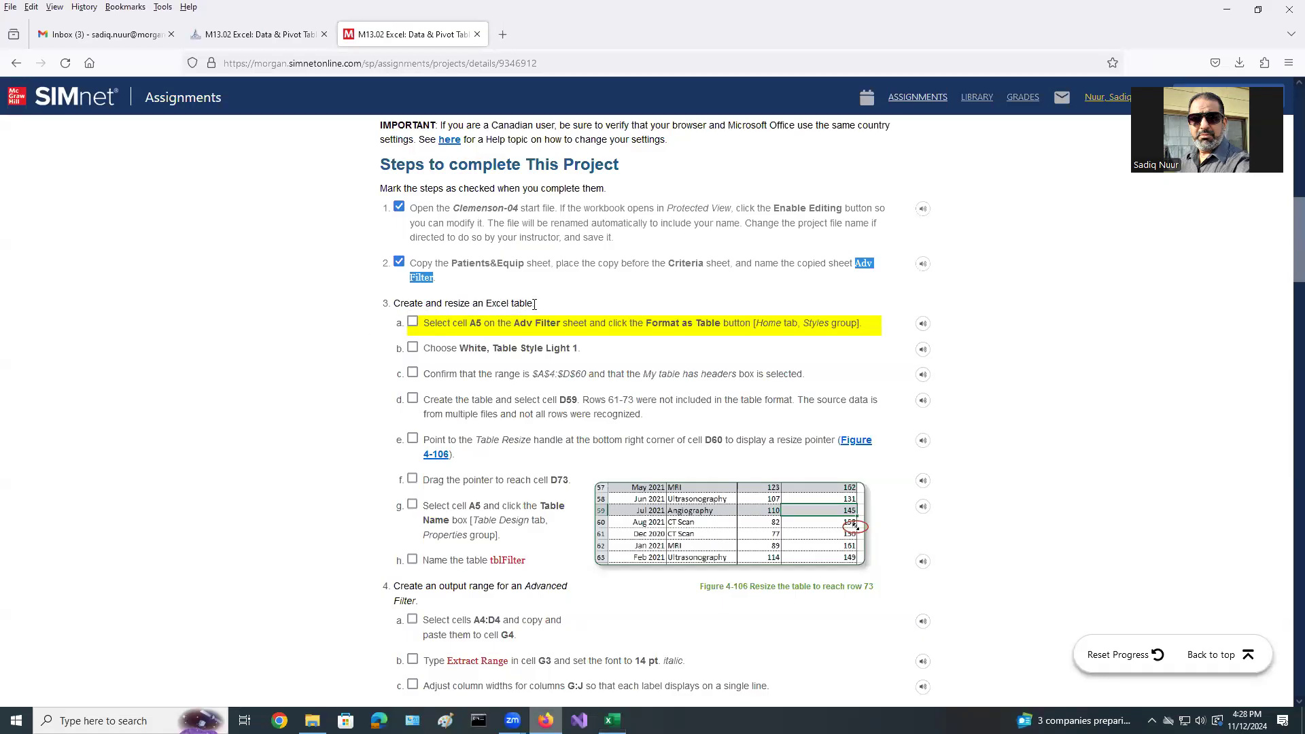
pyautogui.moveTo(536, 304); pyautogui.dragTo(394, 306)
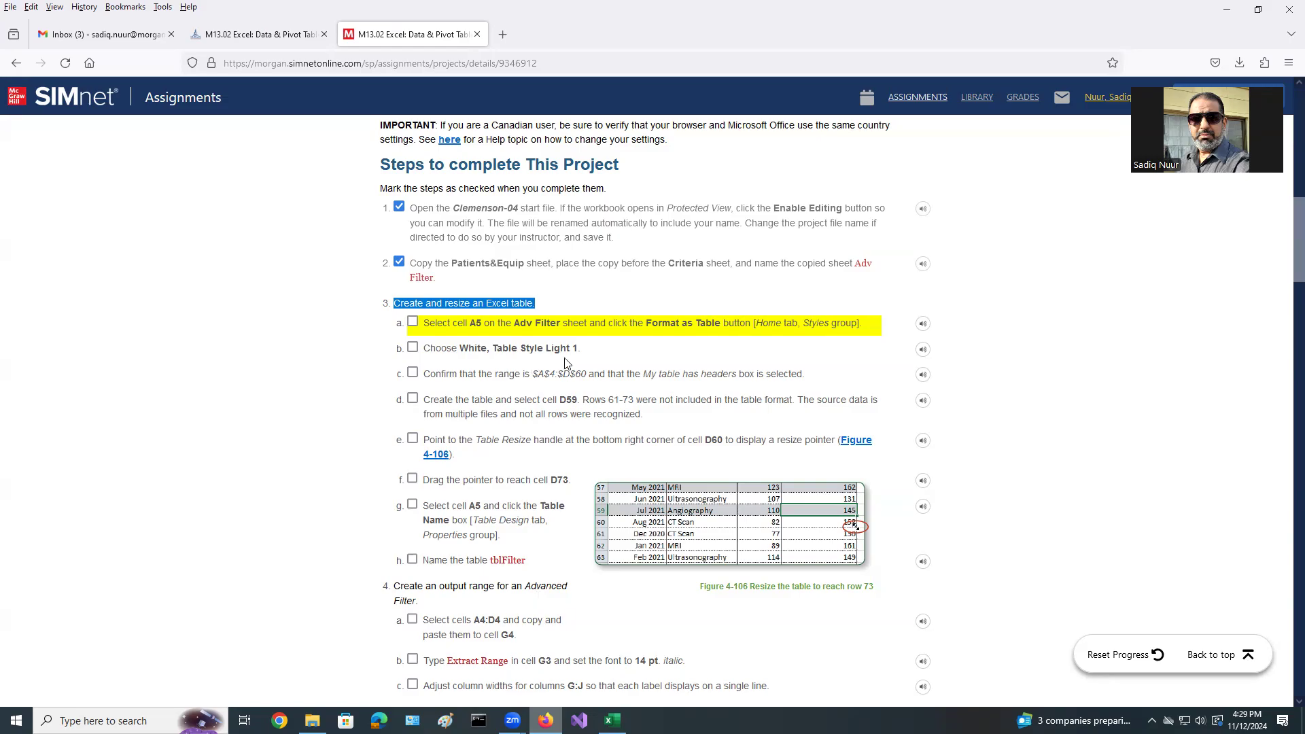
pyautogui.click(612, 721)
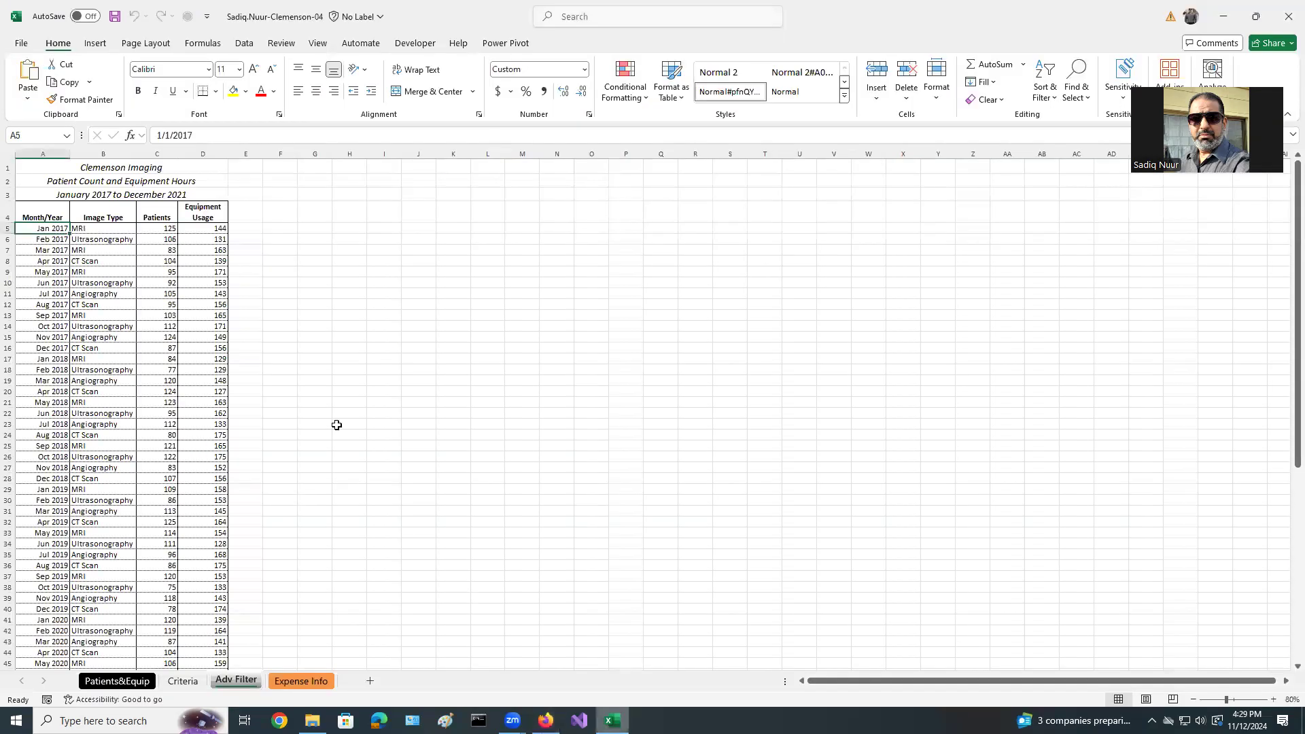
pyautogui.scroll(-7, 337, 425)
pyautogui.scroll(-7, 336, 425)
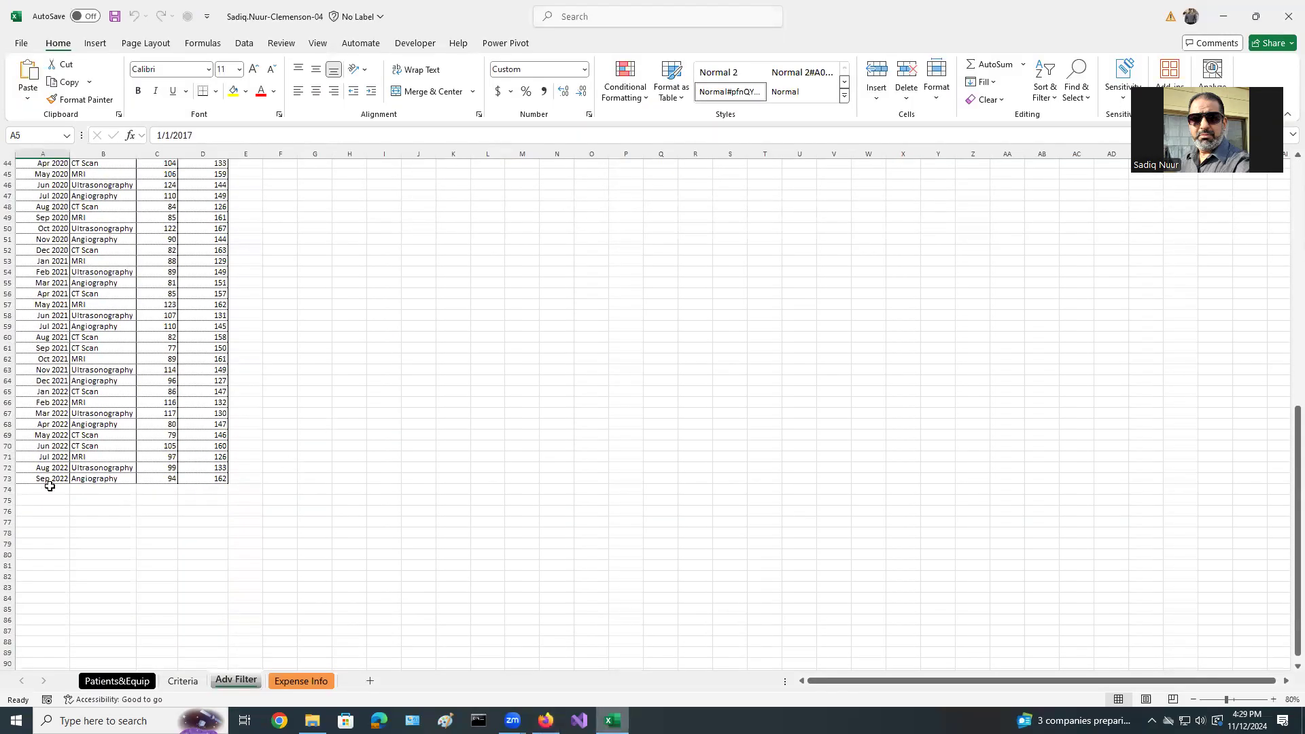
pyautogui.click(212, 152)
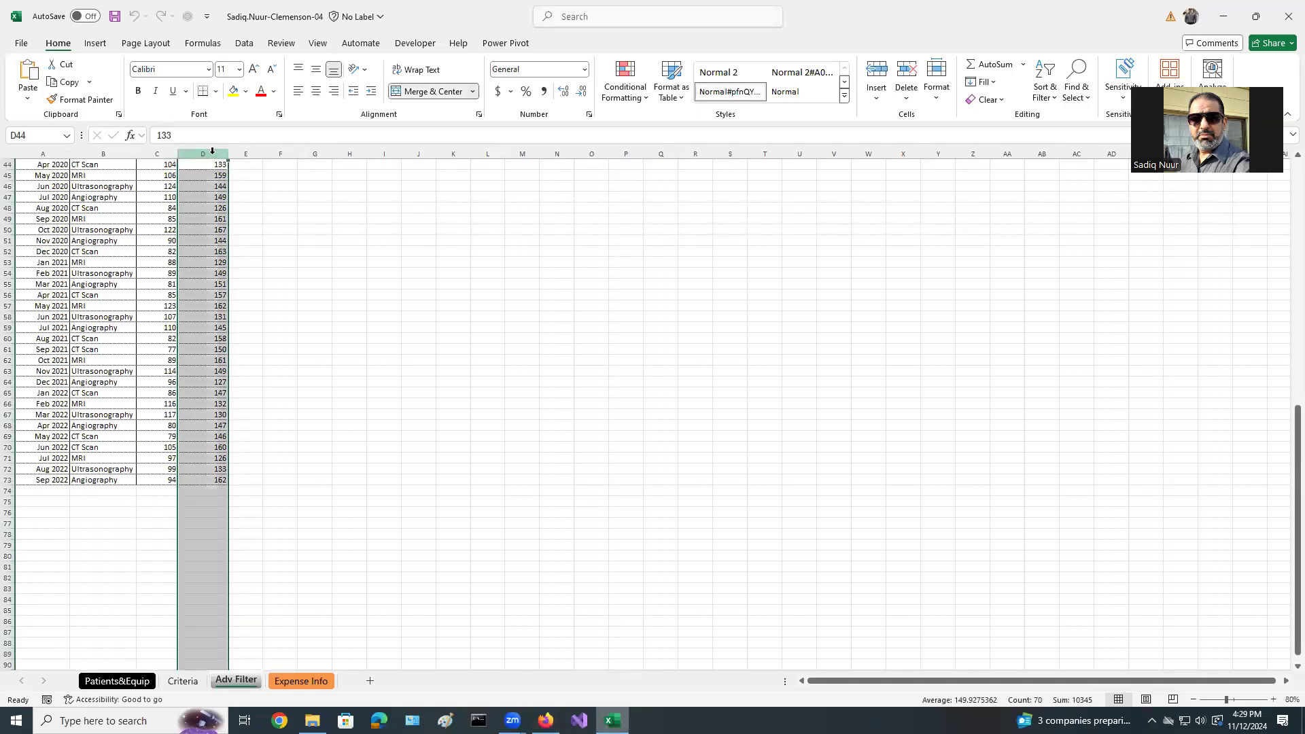
pyautogui.click(9, 480)
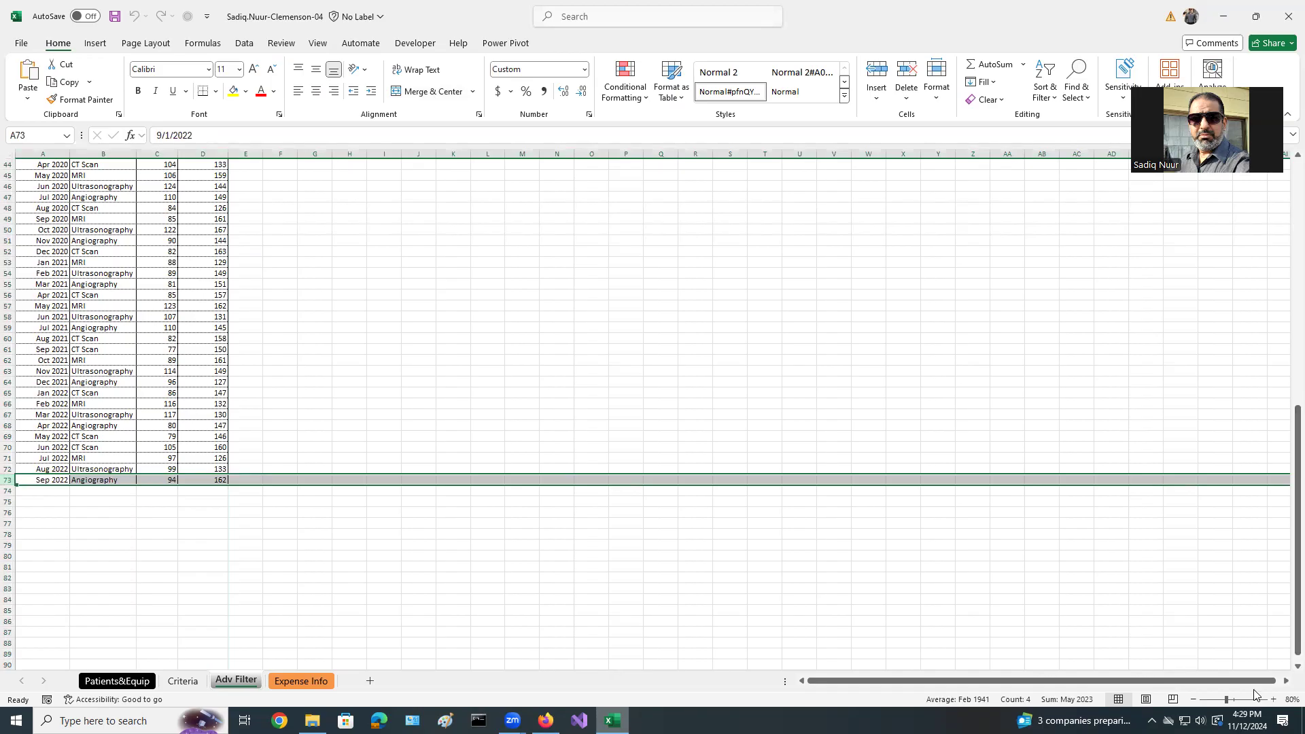
pyautogui.moveTo(1227, 701); pyautogui.dragTo(1229, 701)
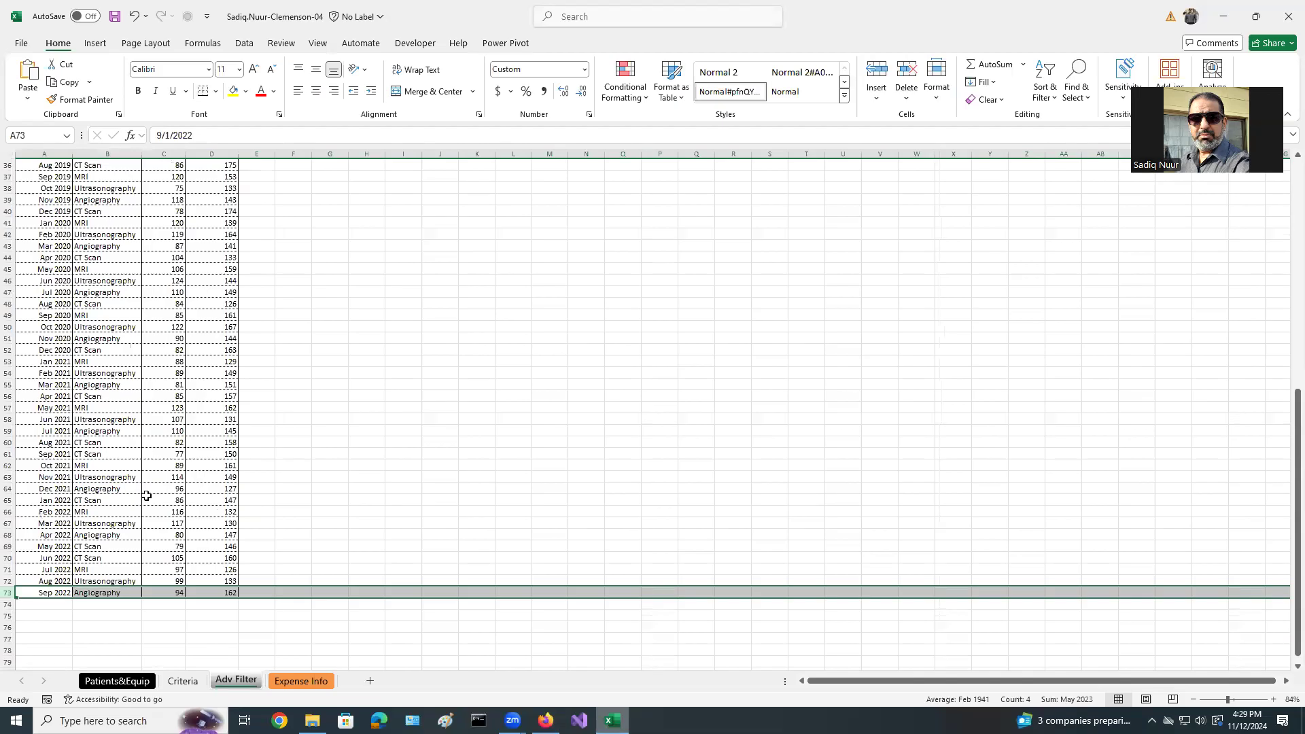
pyautogui.click(225, 431)
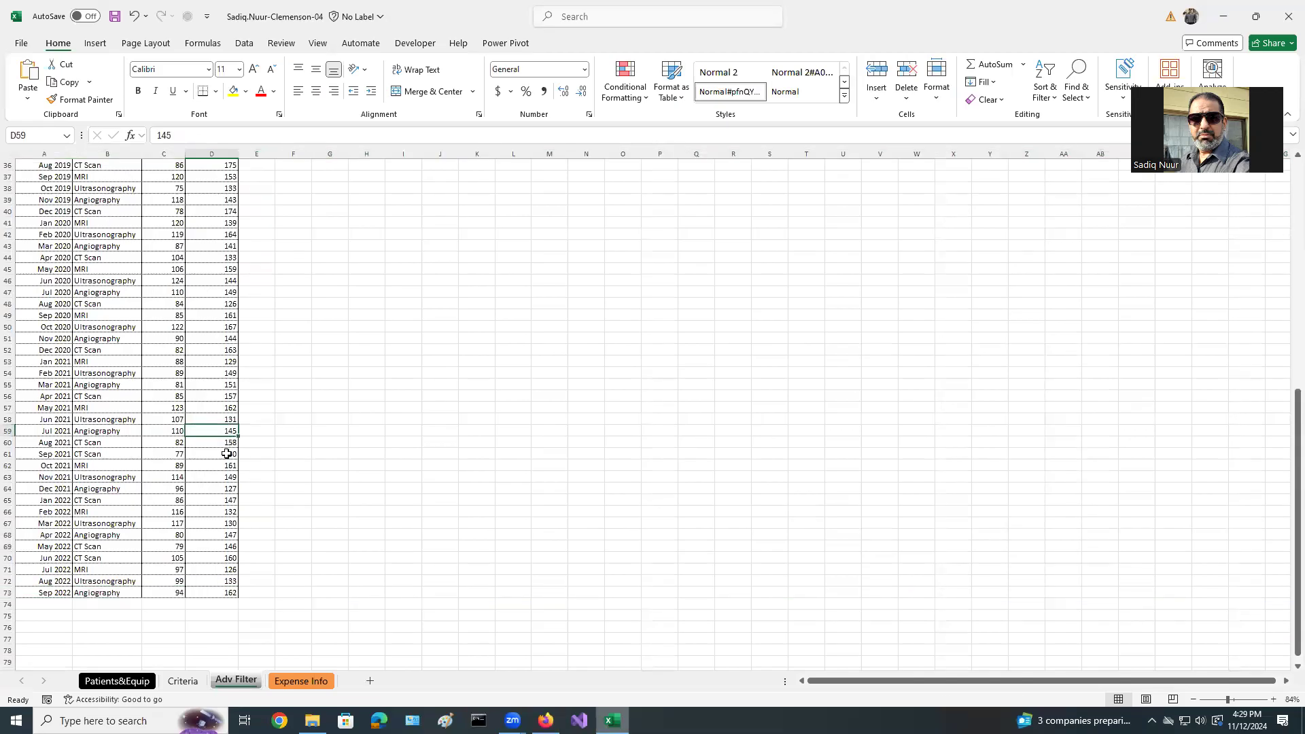
pyautogui.scroll(12, 588, 605)
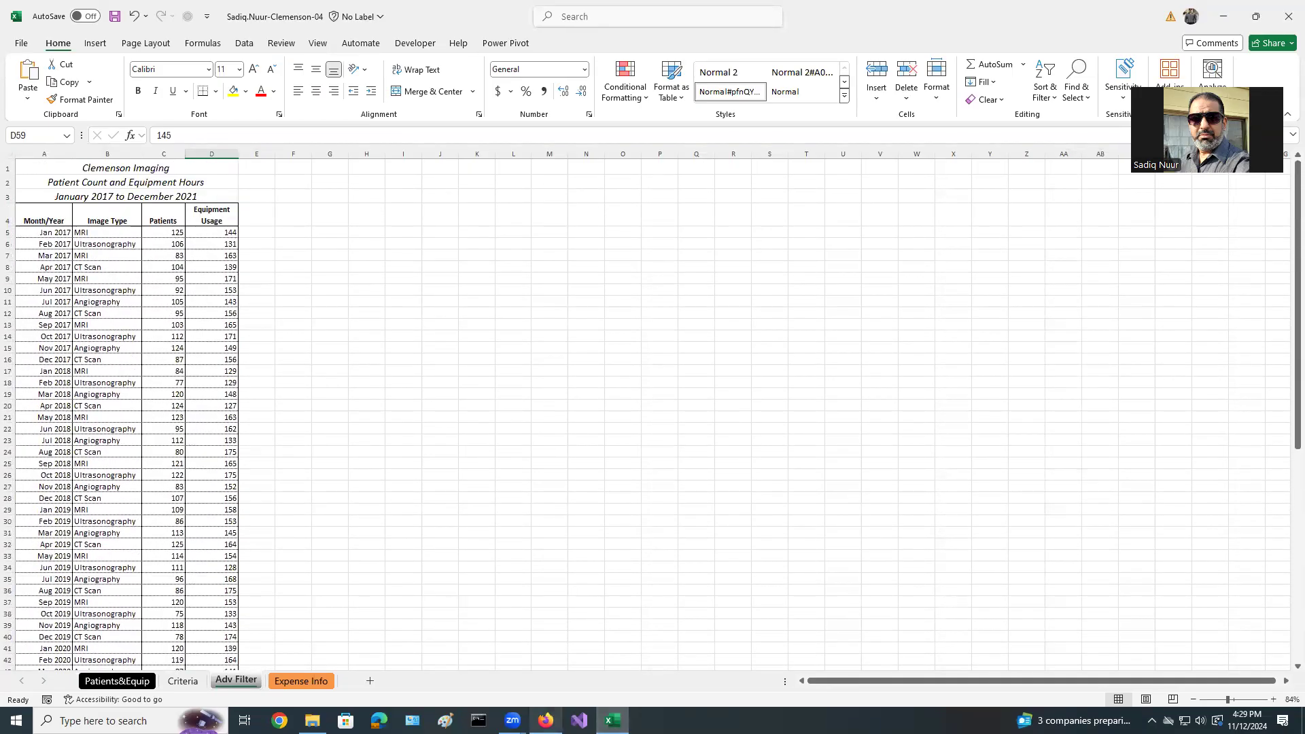
# - Switch to the SIMnet instructions and check off steps 3d, 3e and 3f on selecting D59 and resizing the table
pyautogui.click(546, 720)
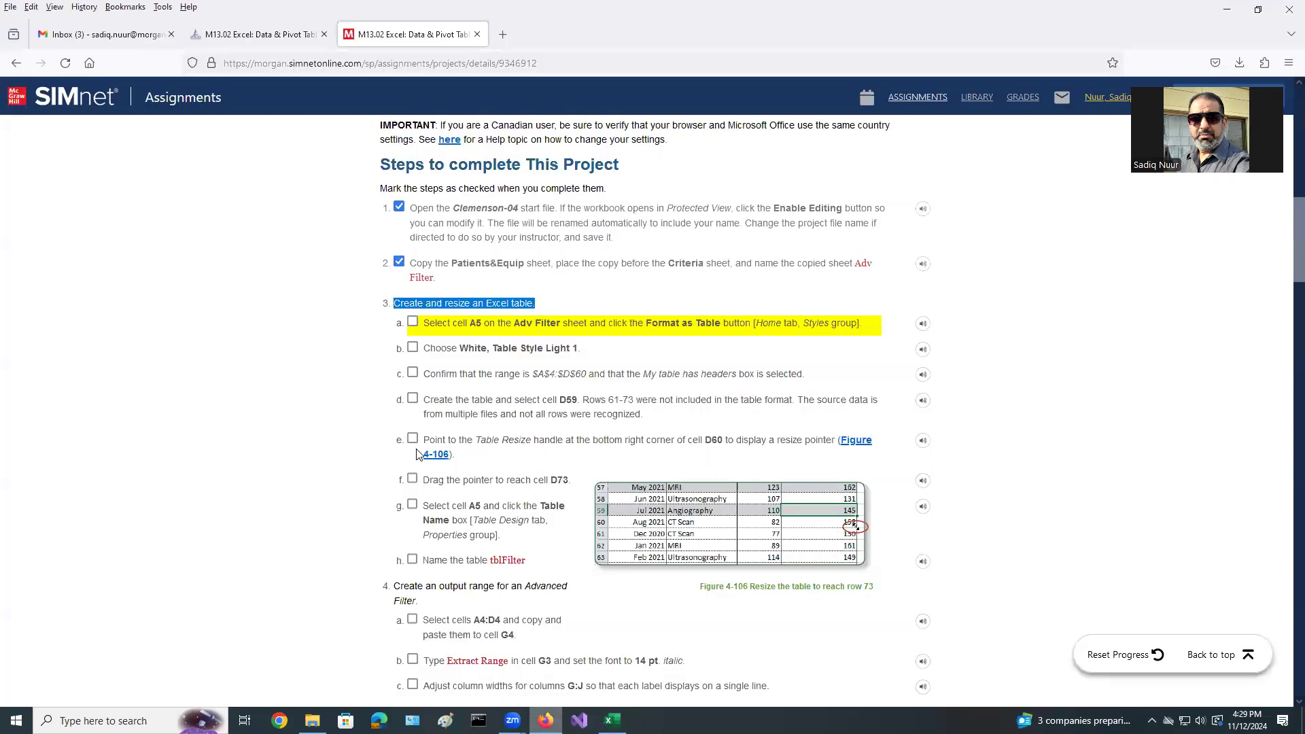
pyautogui.click(413, 439)
pyautogui.click(413, 480)
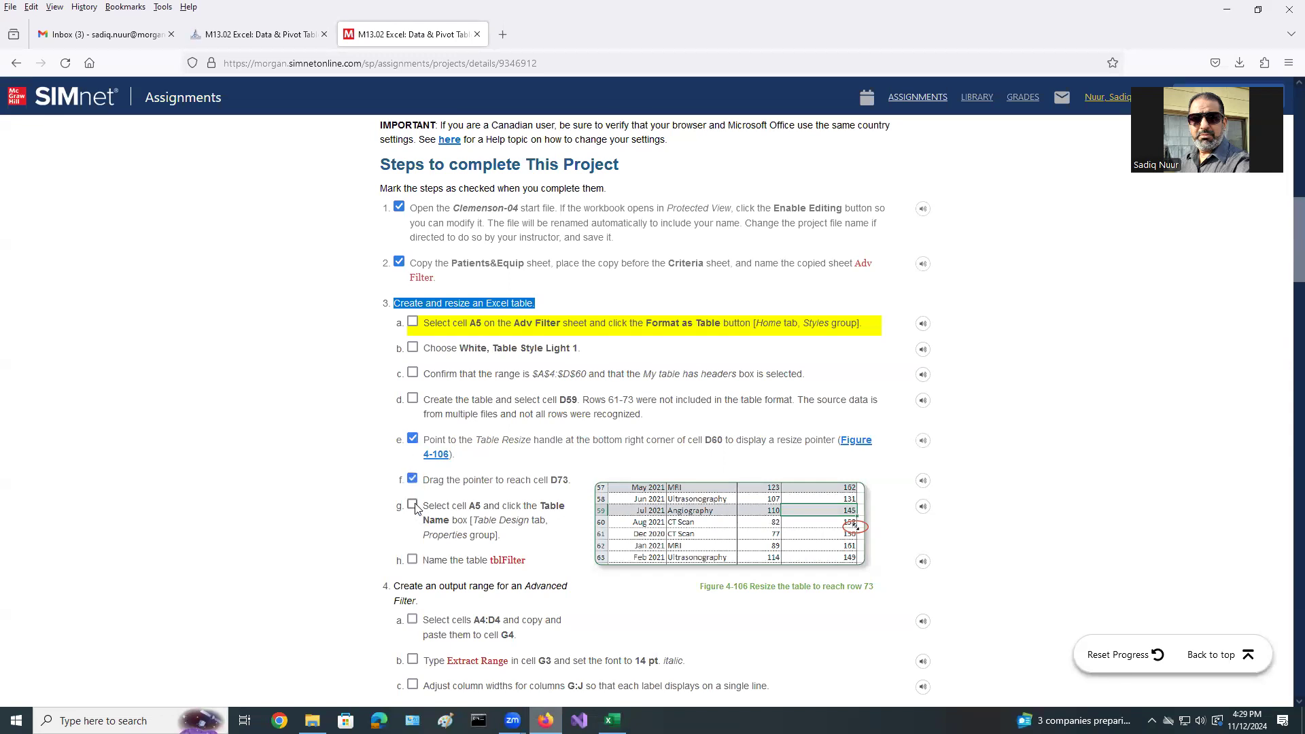
pyautogui.click(412, 398)
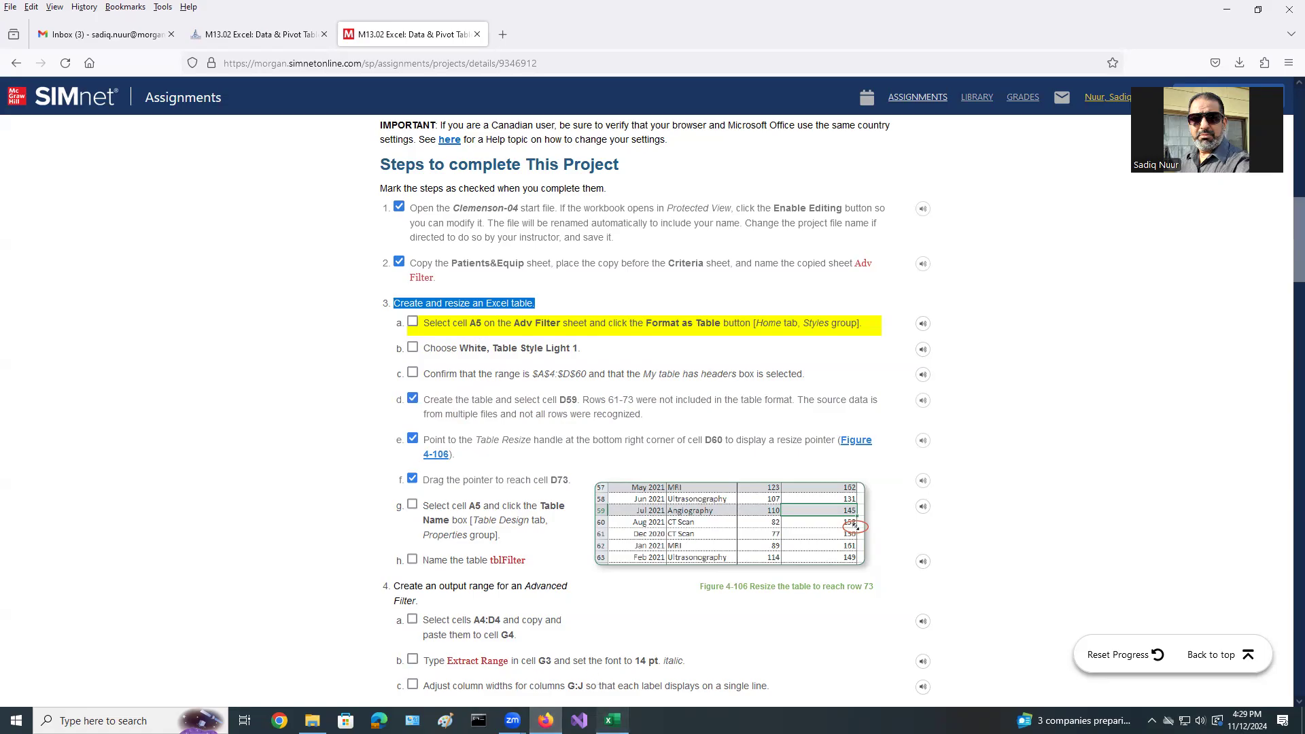
# - Switch to Excel and start formatting the Adv Filter data from cell A5 as a table with White, Table Style Light 1
pyautogui.click(612, 720)
pyautogui.click(42, 232)
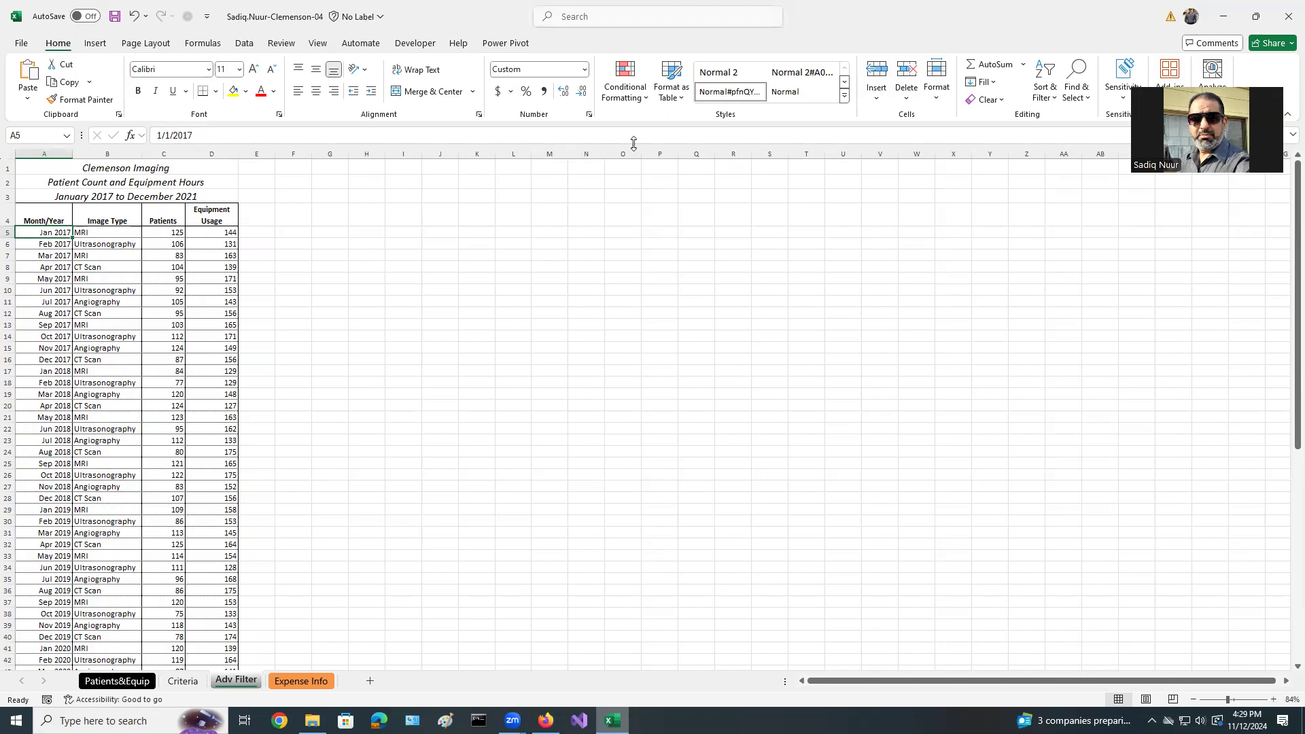
pyautogui.click(673, 101)
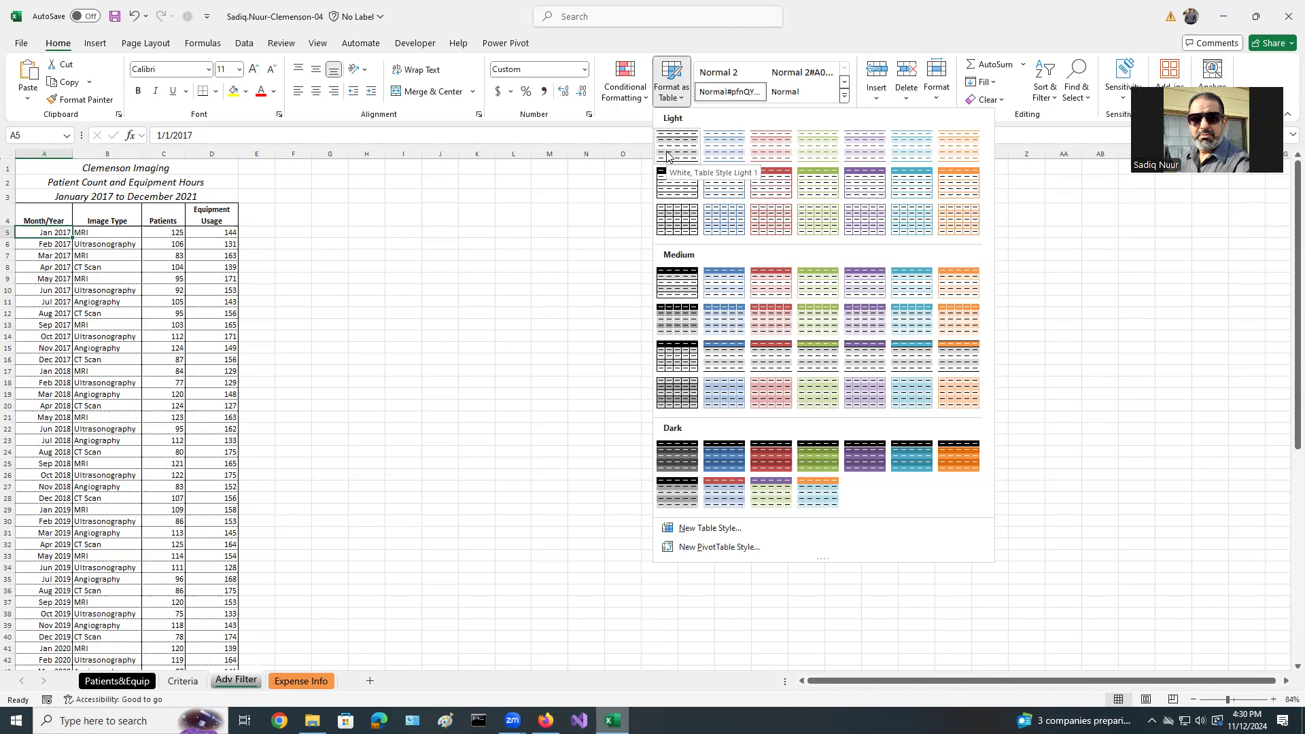
pyautogui.click(545, 720)
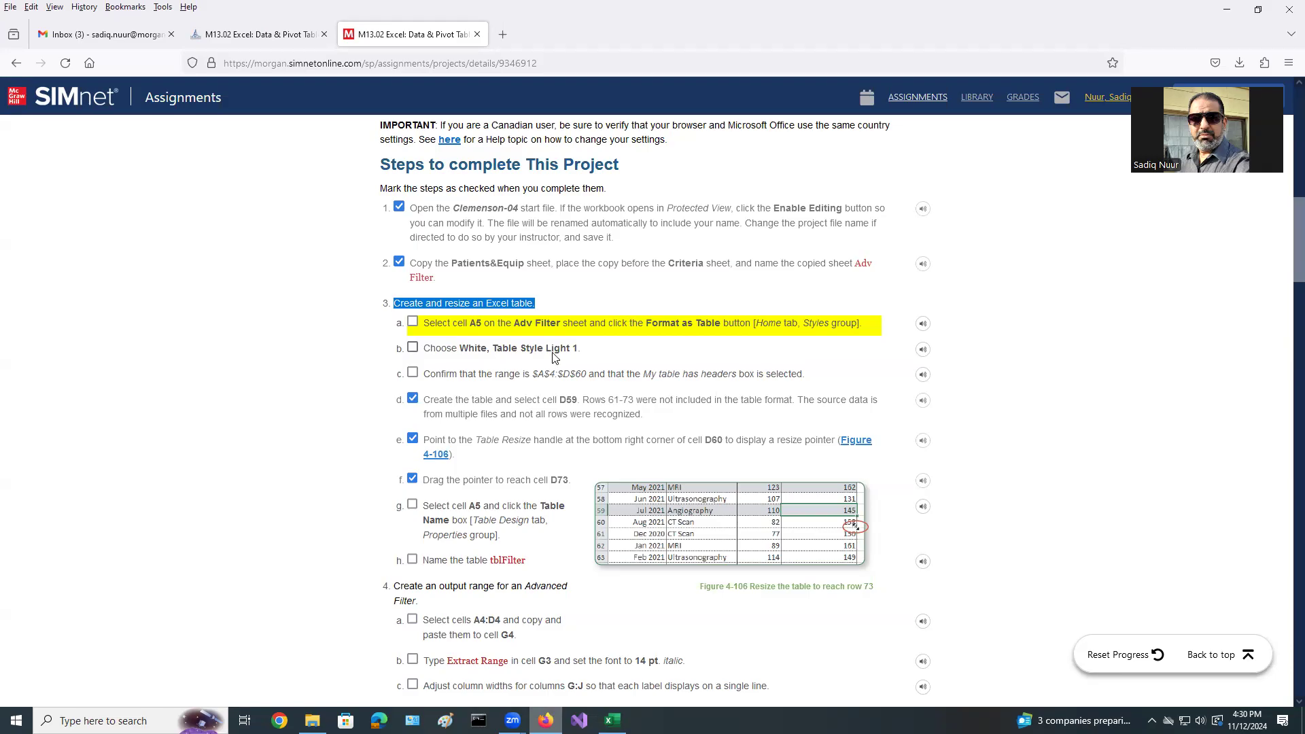
pyautogui.click(612, 720)
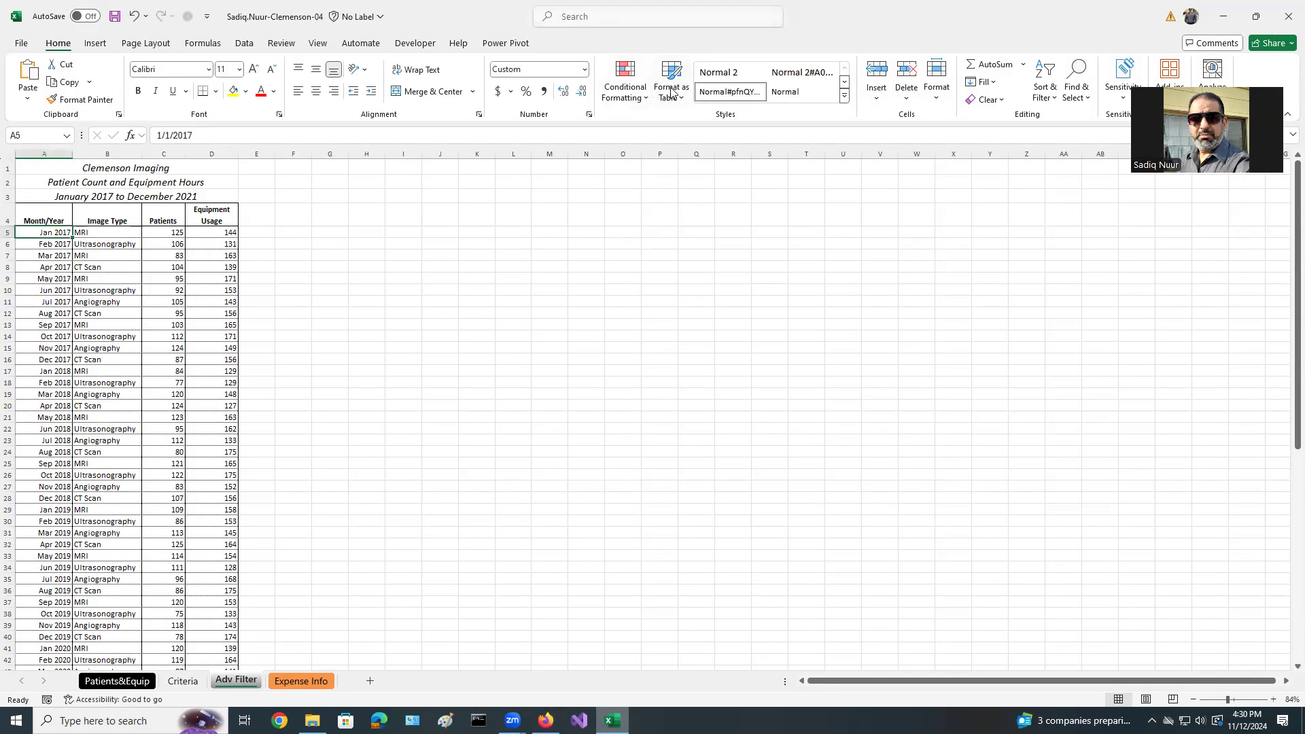
pyautogui.click(671, 91)
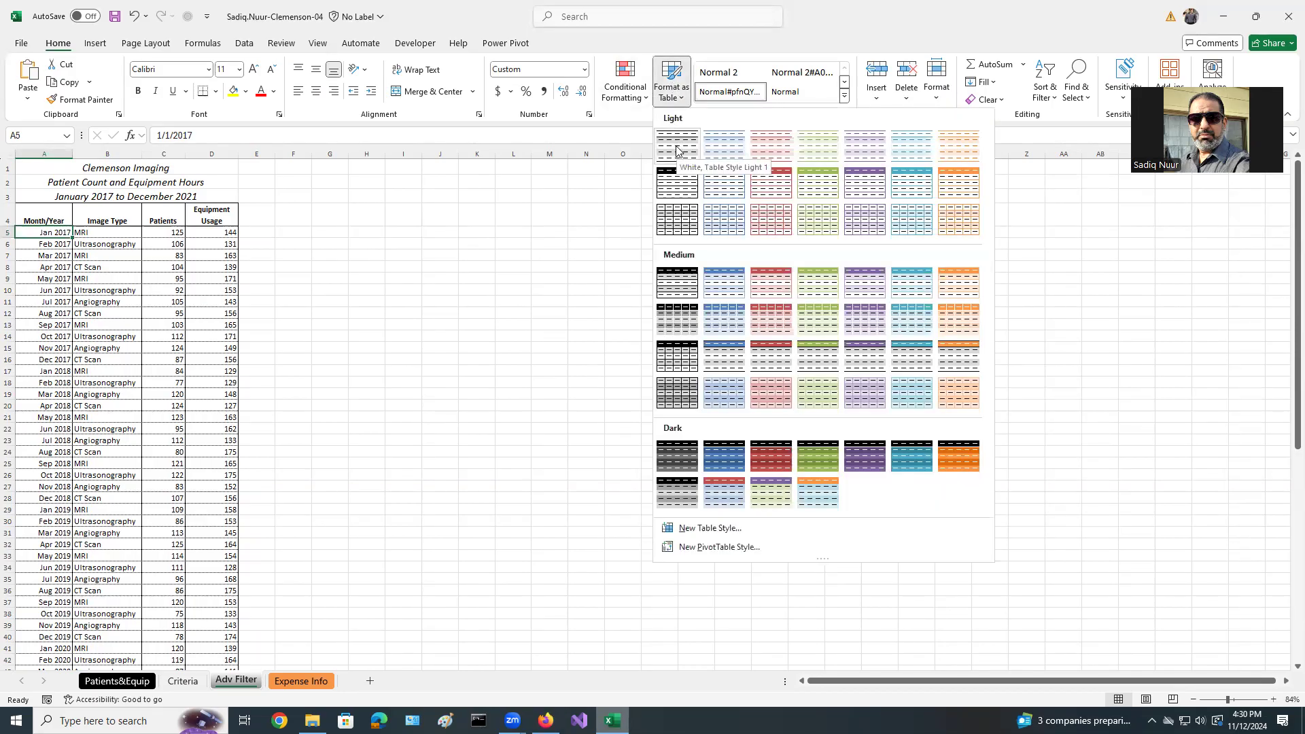
pyautogui.click(676, 150)
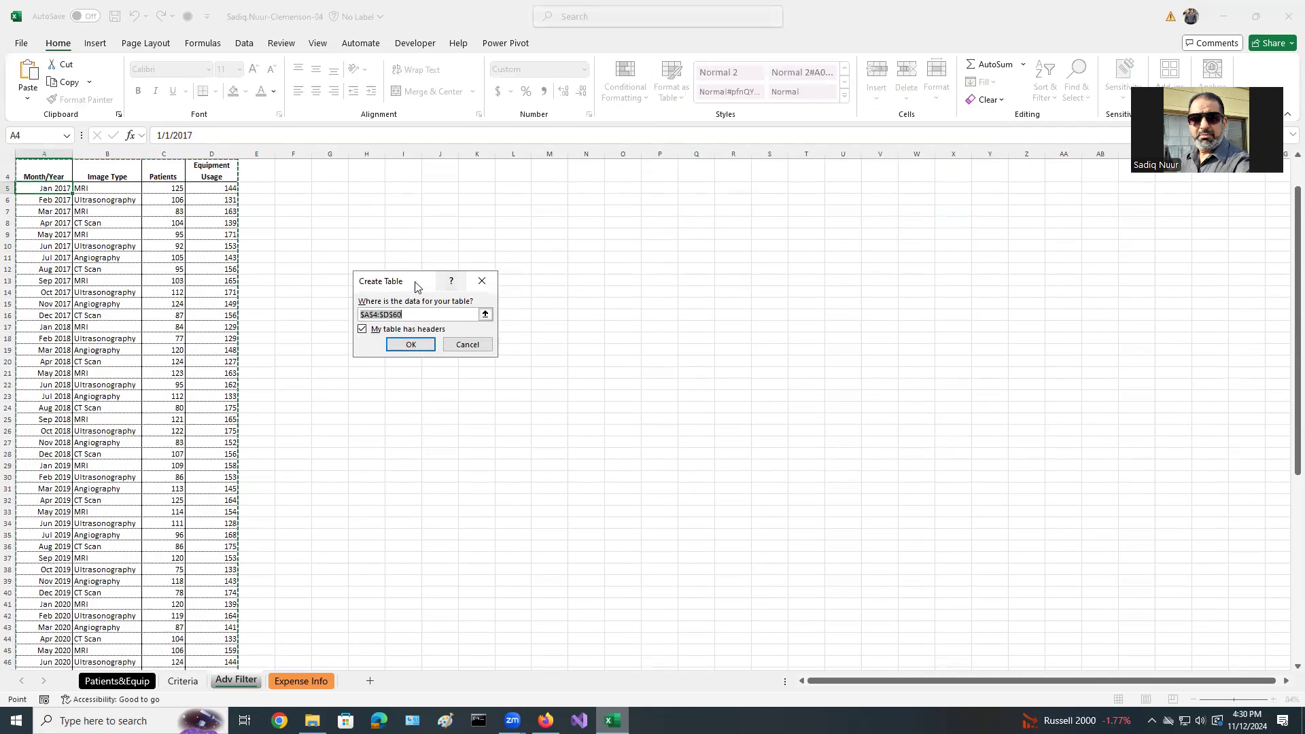
# - Set the new table's range to $A$4:$D$73 with headers, covering all data rows, and create the table
pyautogui.moveTo(422, 280); pyautogui.dragTo(524, 241)
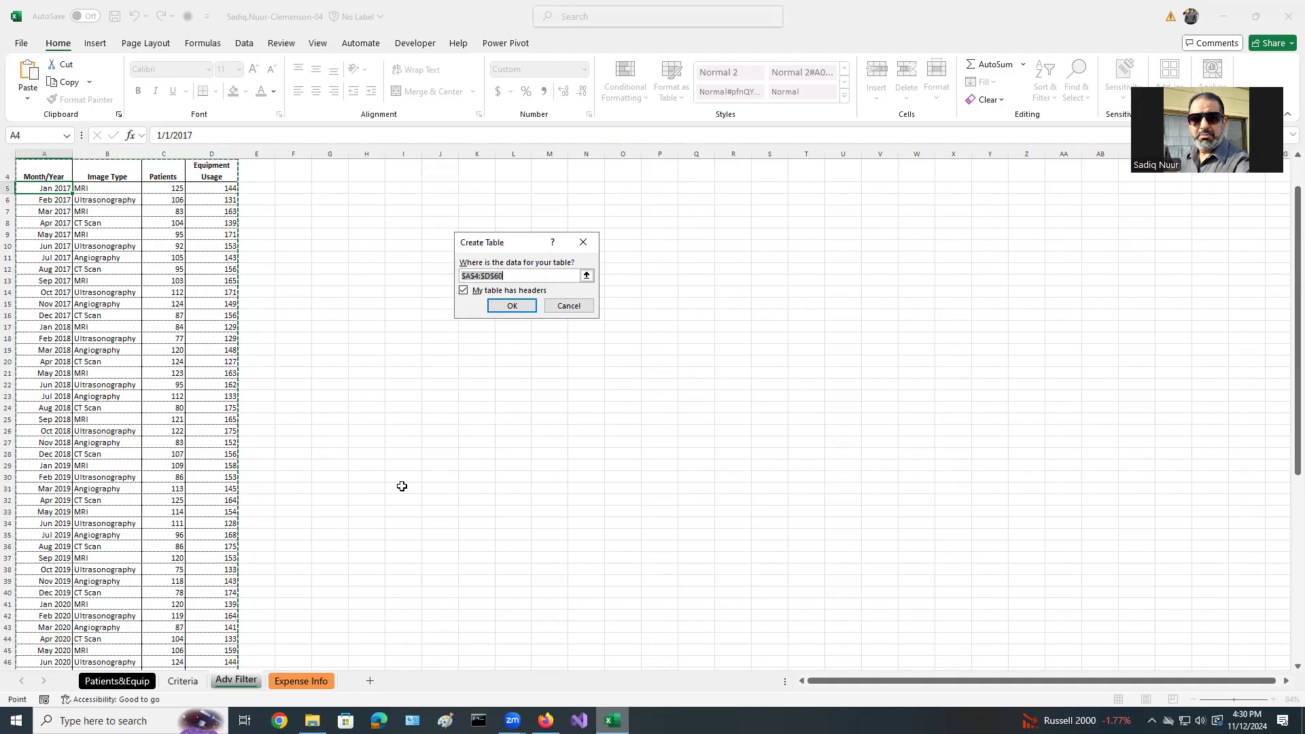
pyautogui.scroll(-1, 357, 502)
pyautogui.scroll(-4, 357, 502)
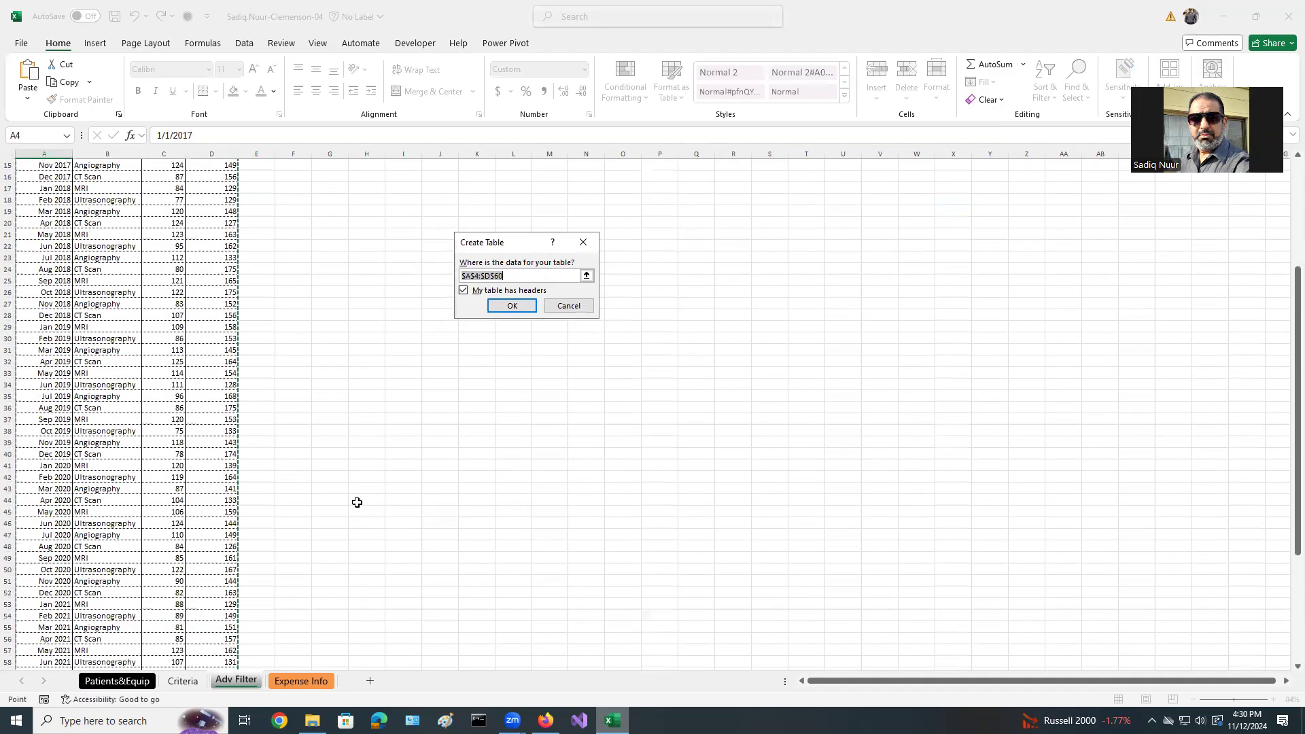
pyautogui.scroll(-6, 306, 503)
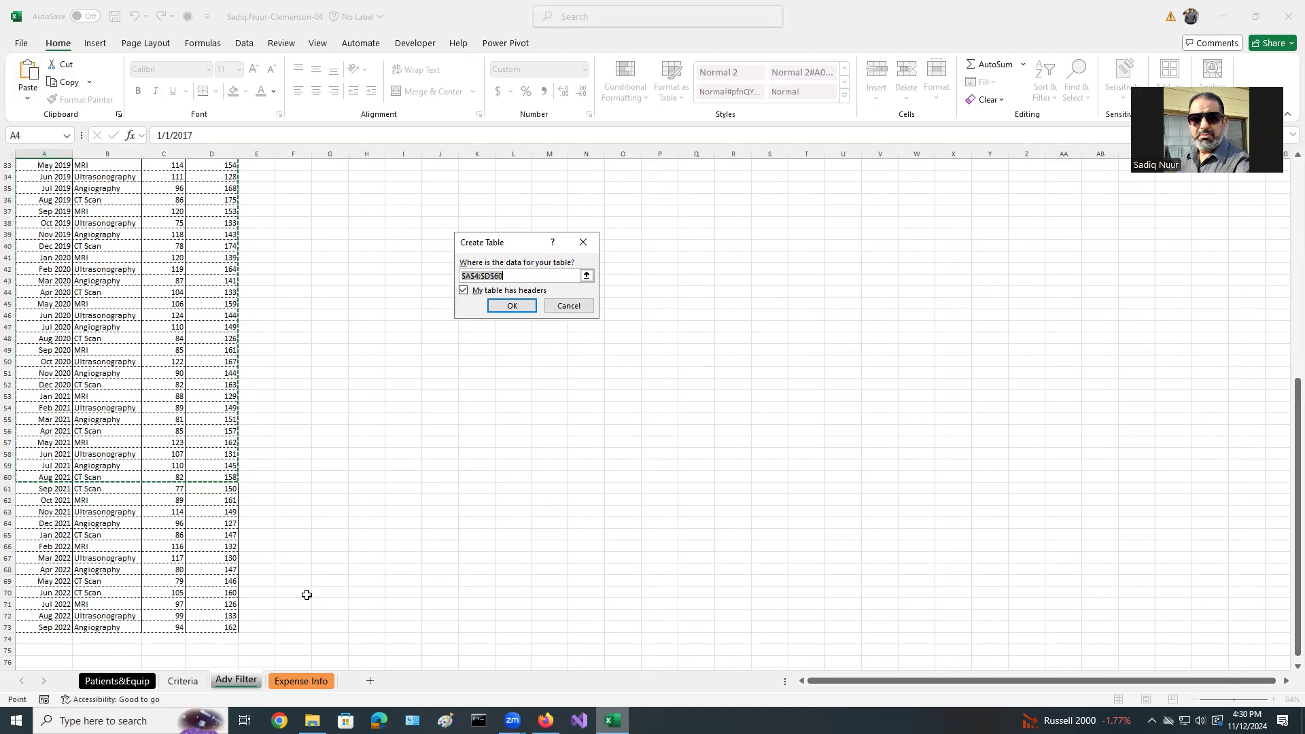
pyautogui.click(508, 275)
pyautogui.moveTo(494, 275); pyautogui.dragTo(553, 279)
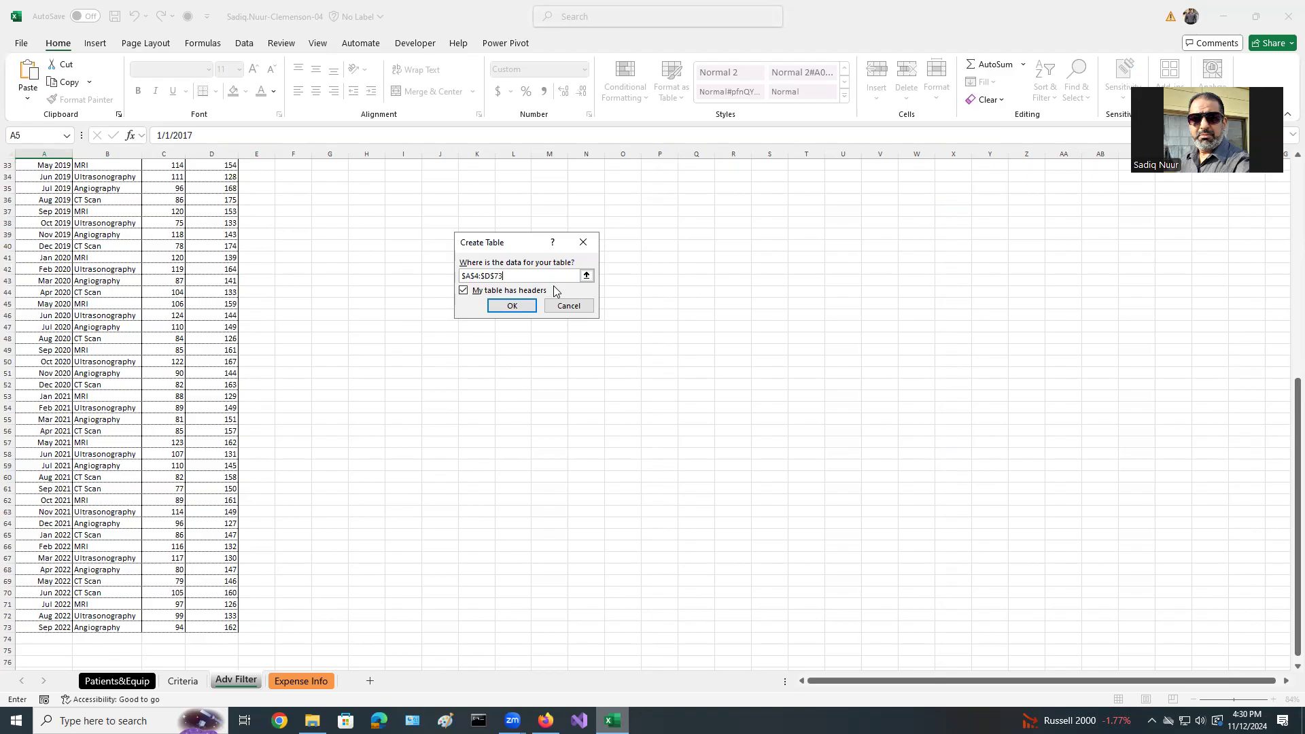
pyautogui.click(511, 306)
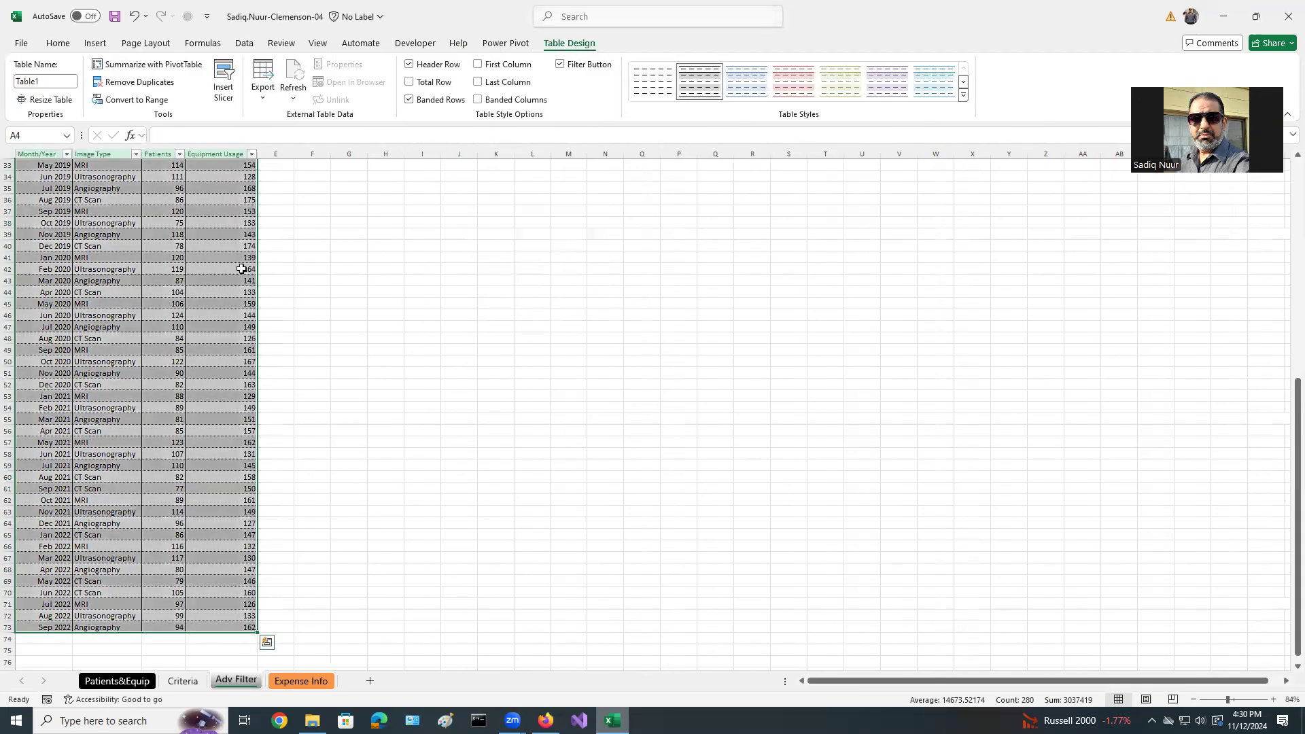
pyautogui.scroll(11, 532, 407)
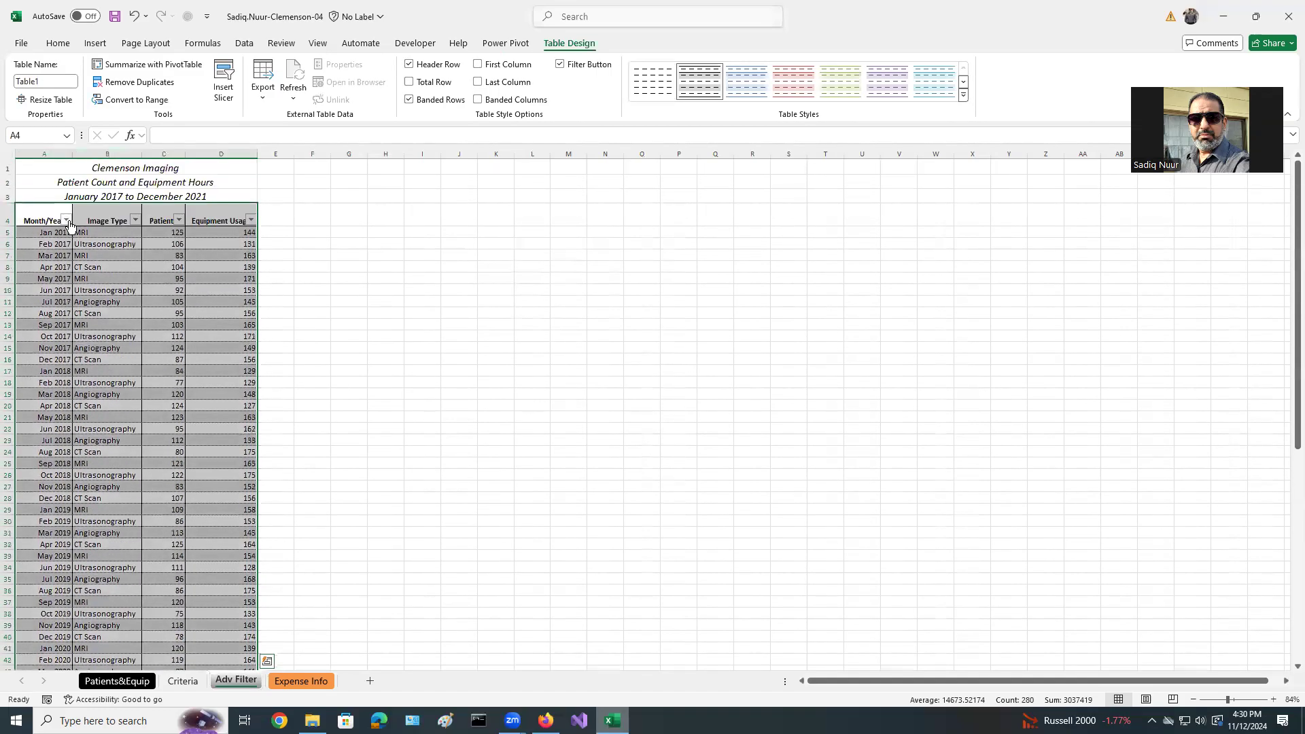
pyautogui.click(347, 266)
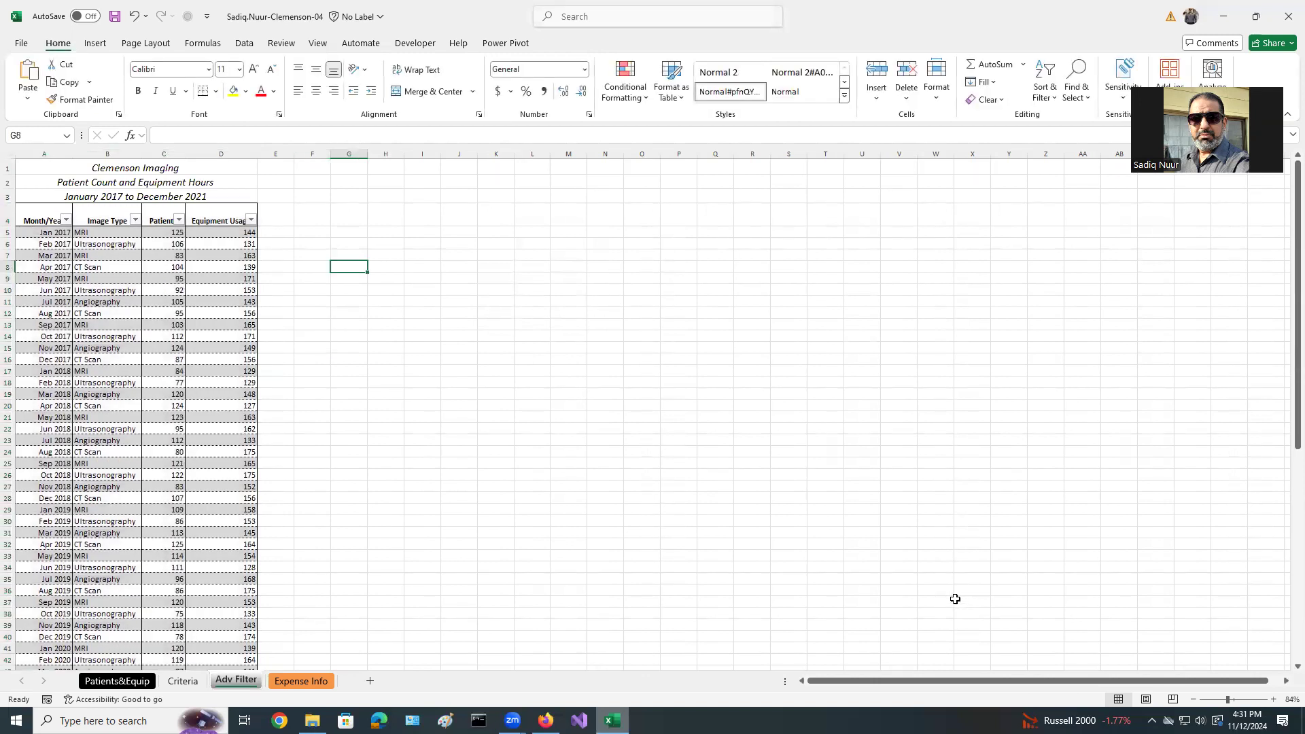
# - Switch to the SIMnet instructions and check off steps 3a, 3b and 3c on creating the table
pyautogui.click(546, 721)
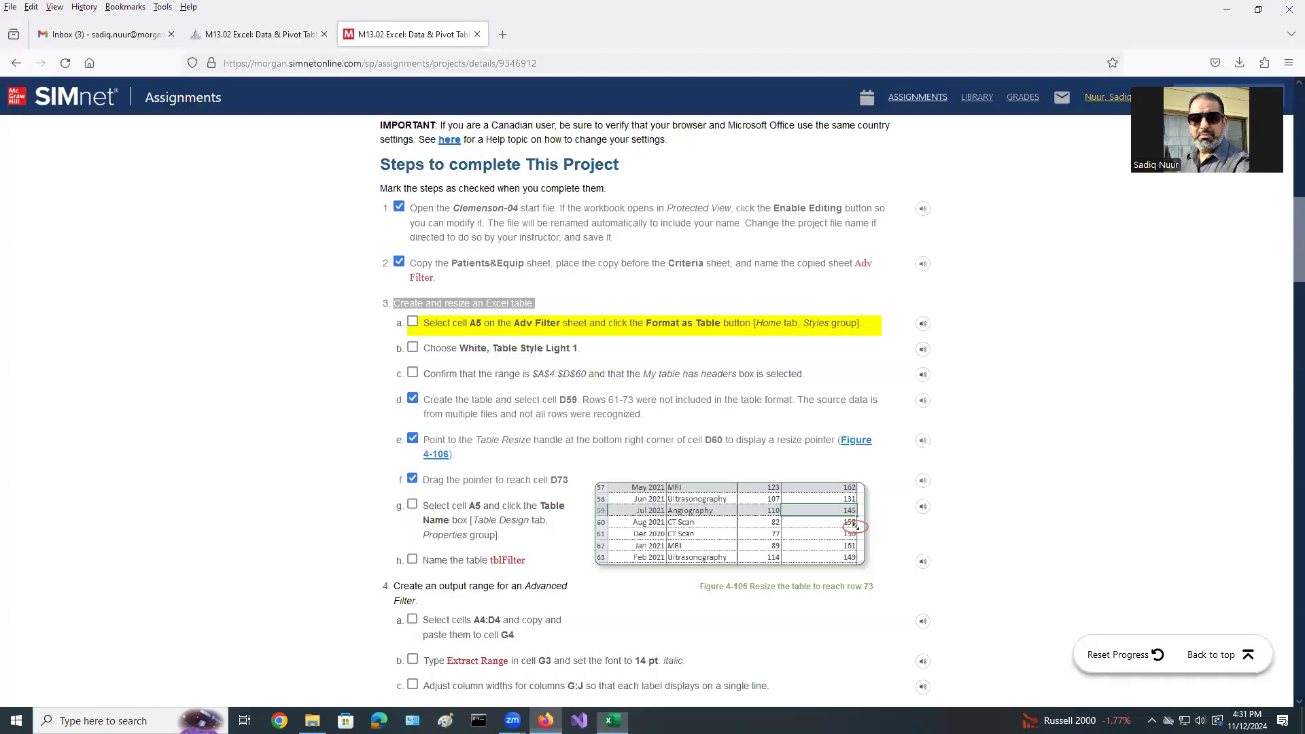
pyautogui.click(412, 322)
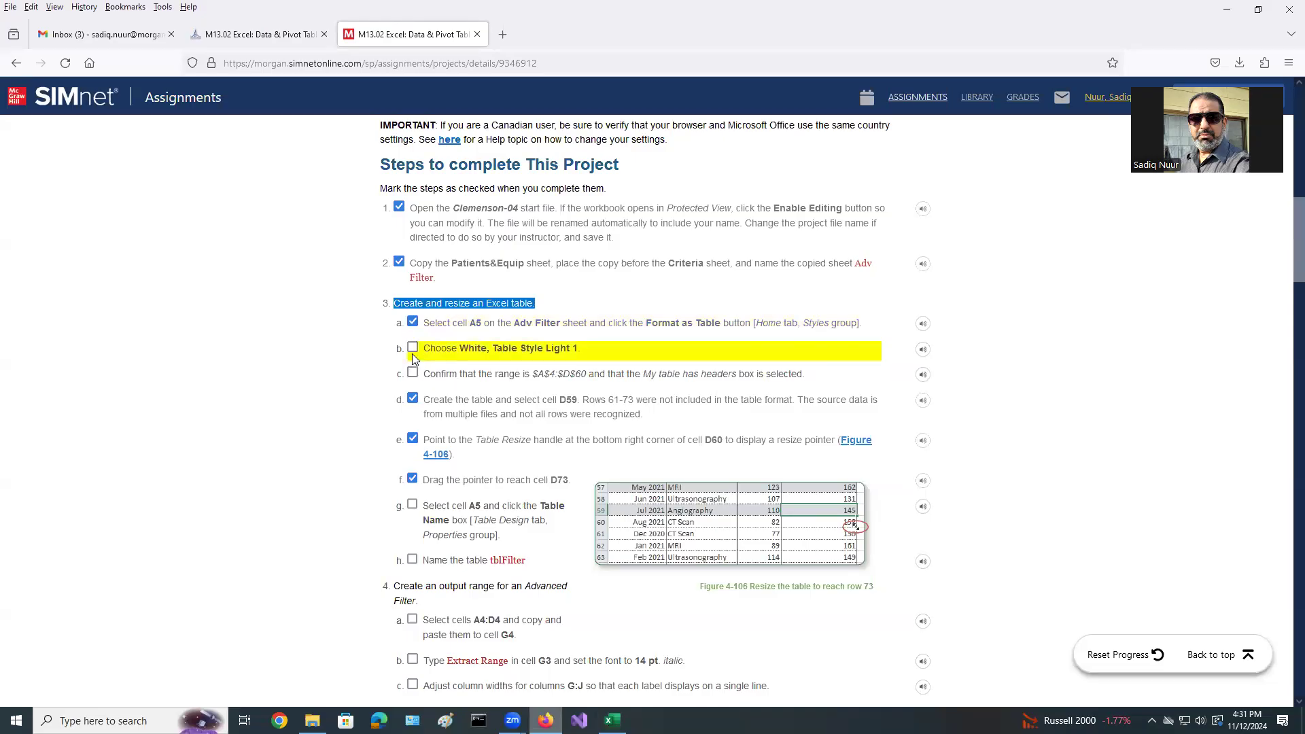
pyautogui.click(413, 349)
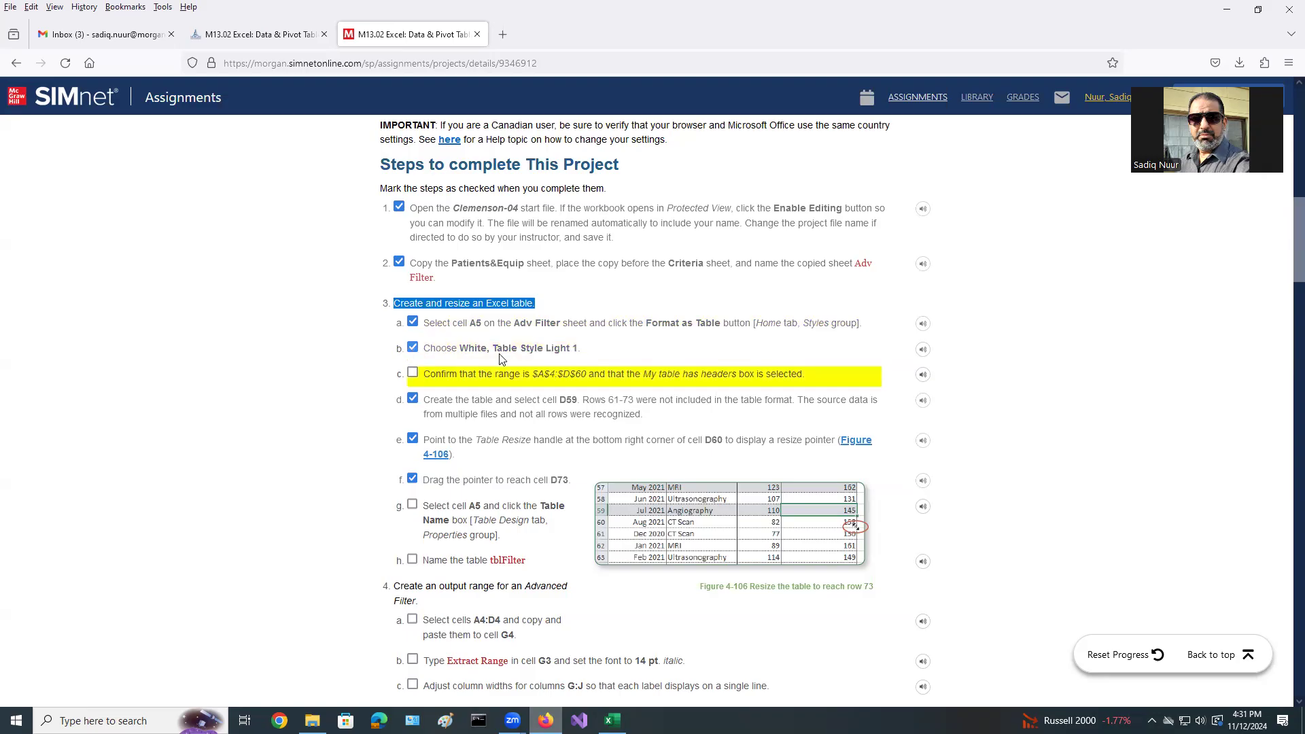
pyautogui.click(413, 374)
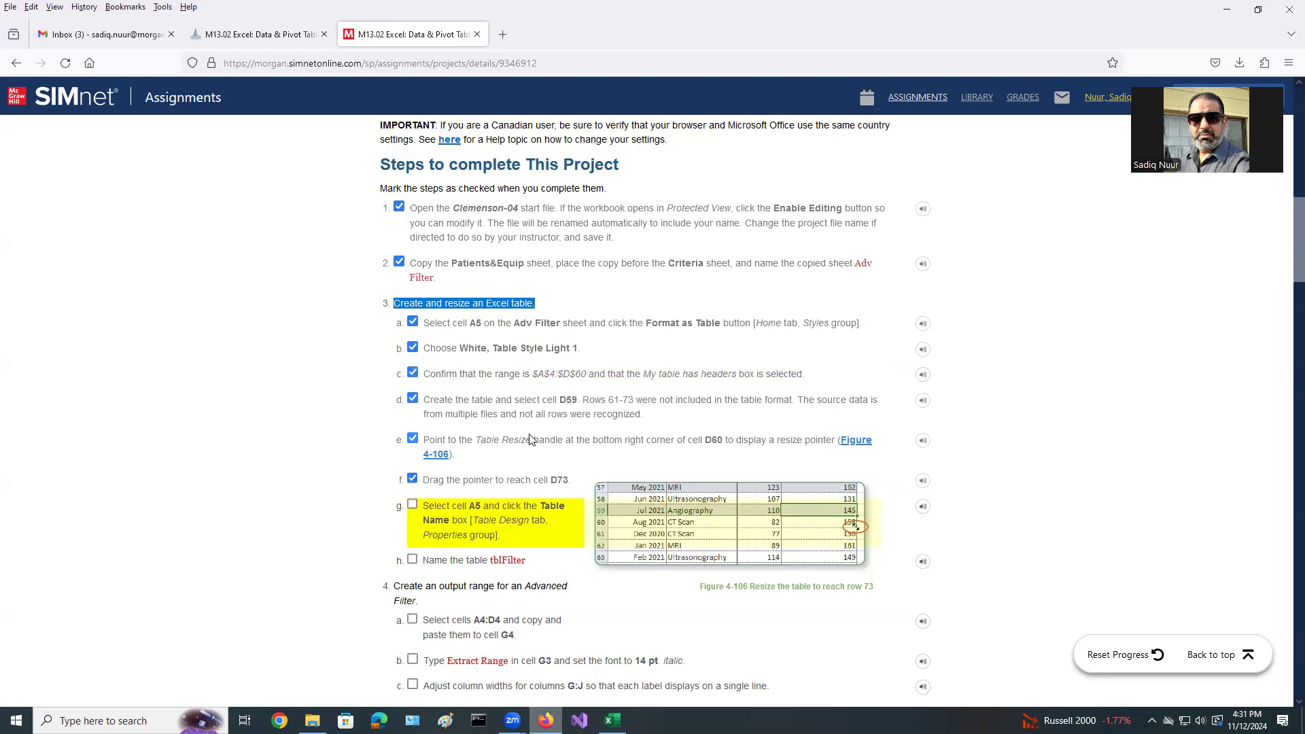
# - Review the SIMnet instruction on the table name, then switch to Excel and name the Adv Filter table tblFilter
pyautogui.scroll(-2, 531, 440)
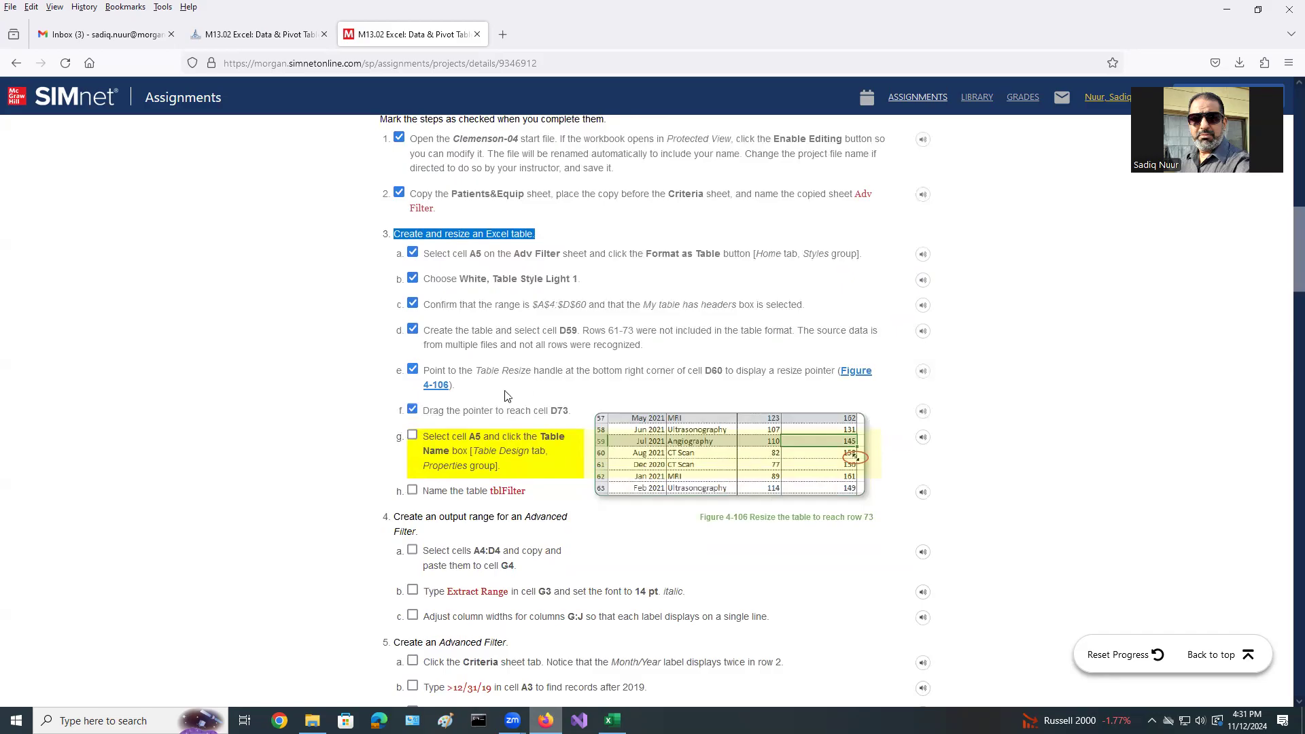
pyautogui.scroll(-2, 544, 372)
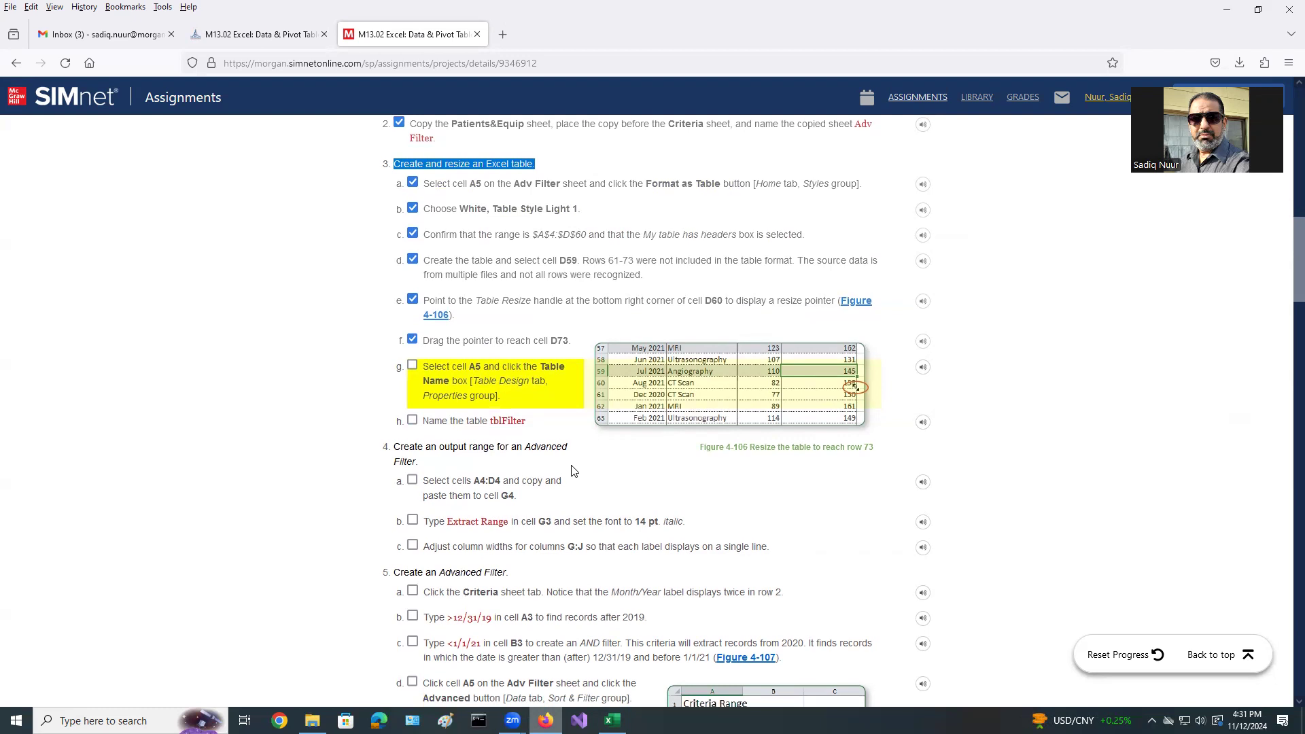
pyautogui.scroll(-1, 573, 470)
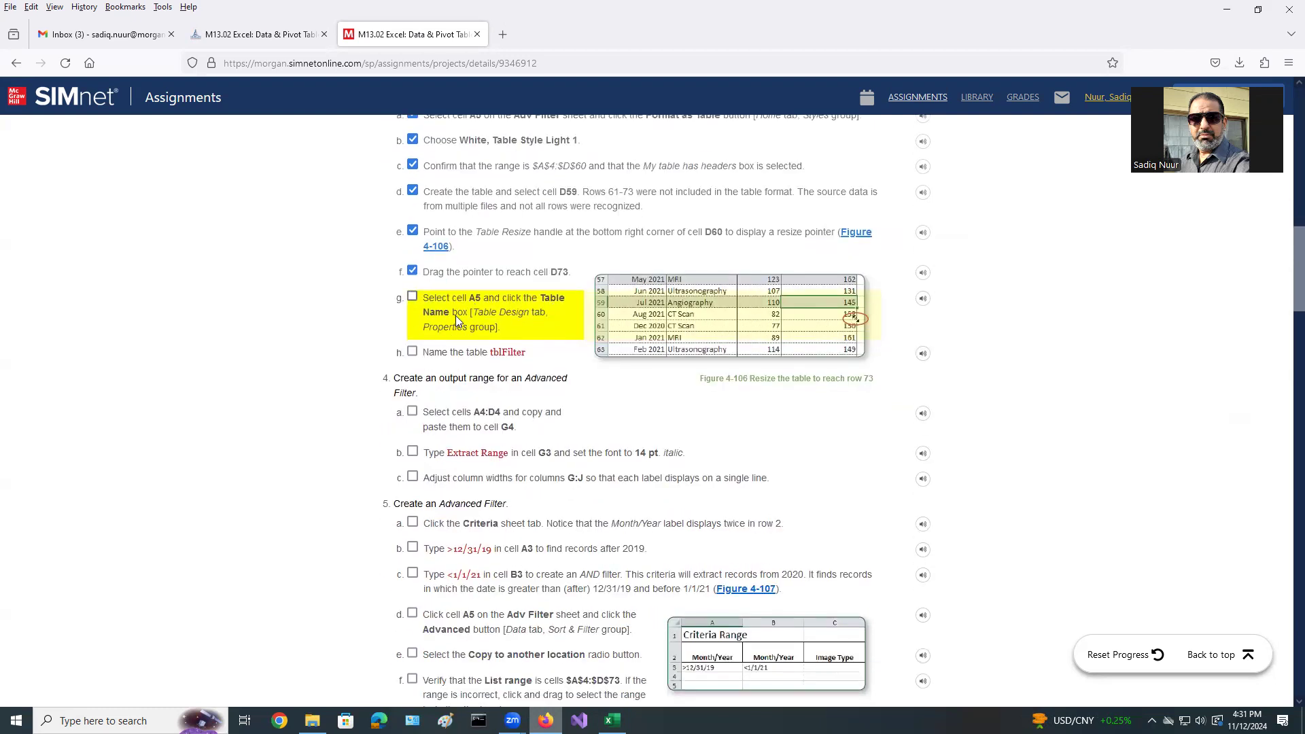
pyautogui.moveTo(490, 356); pyautogui.dragTo(573, 372)
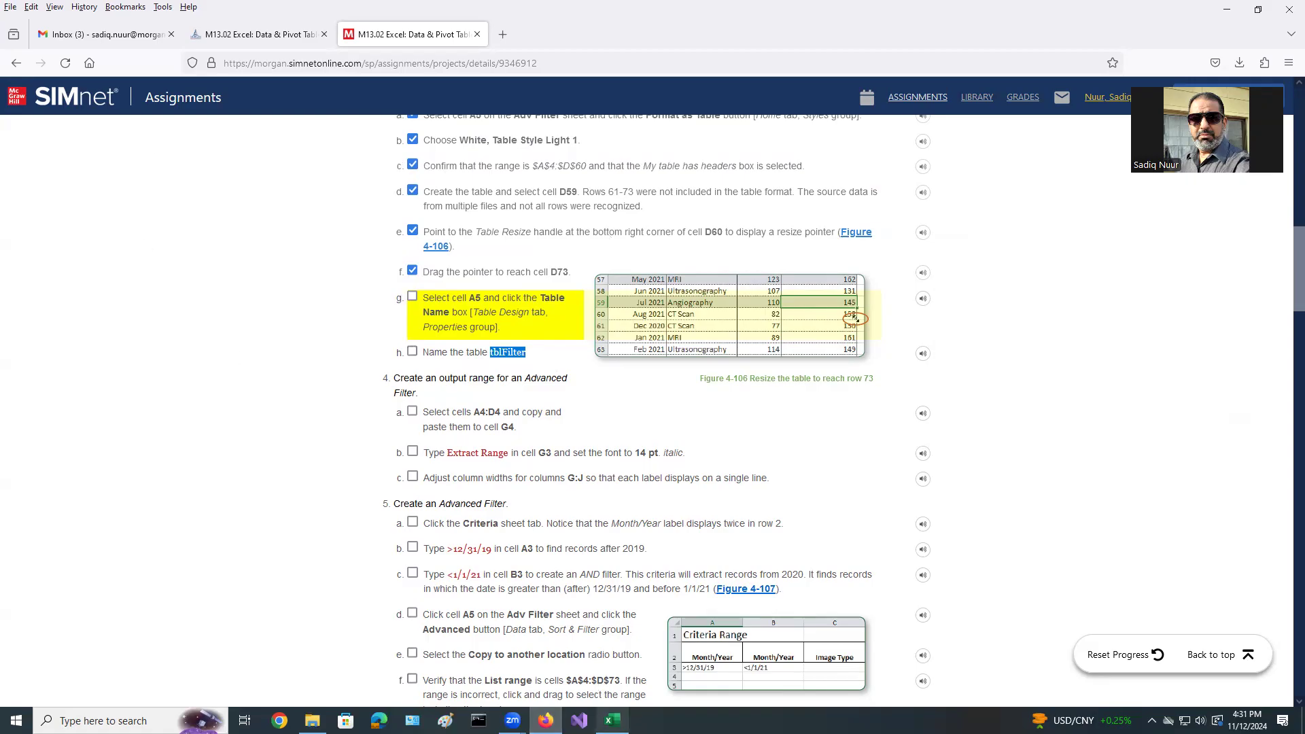
pyautogui.click(612, 721)
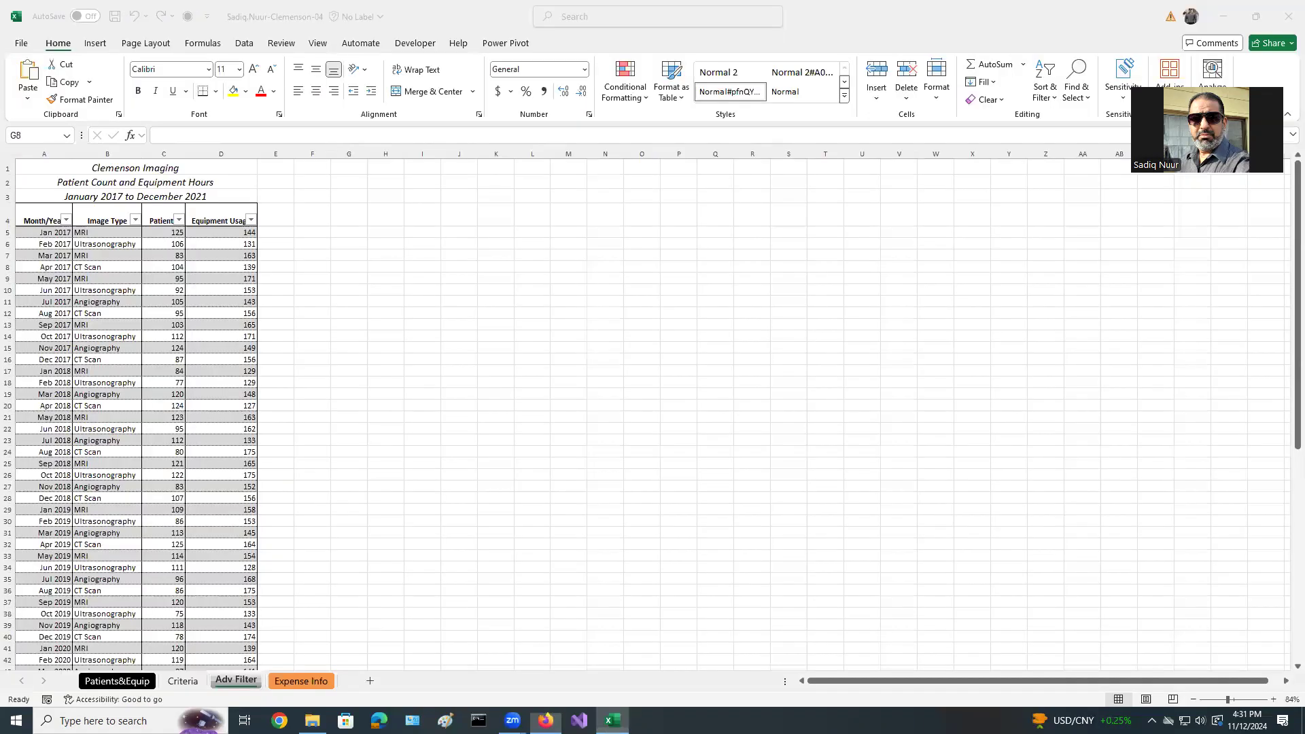
pyautogui.click(42, 233)
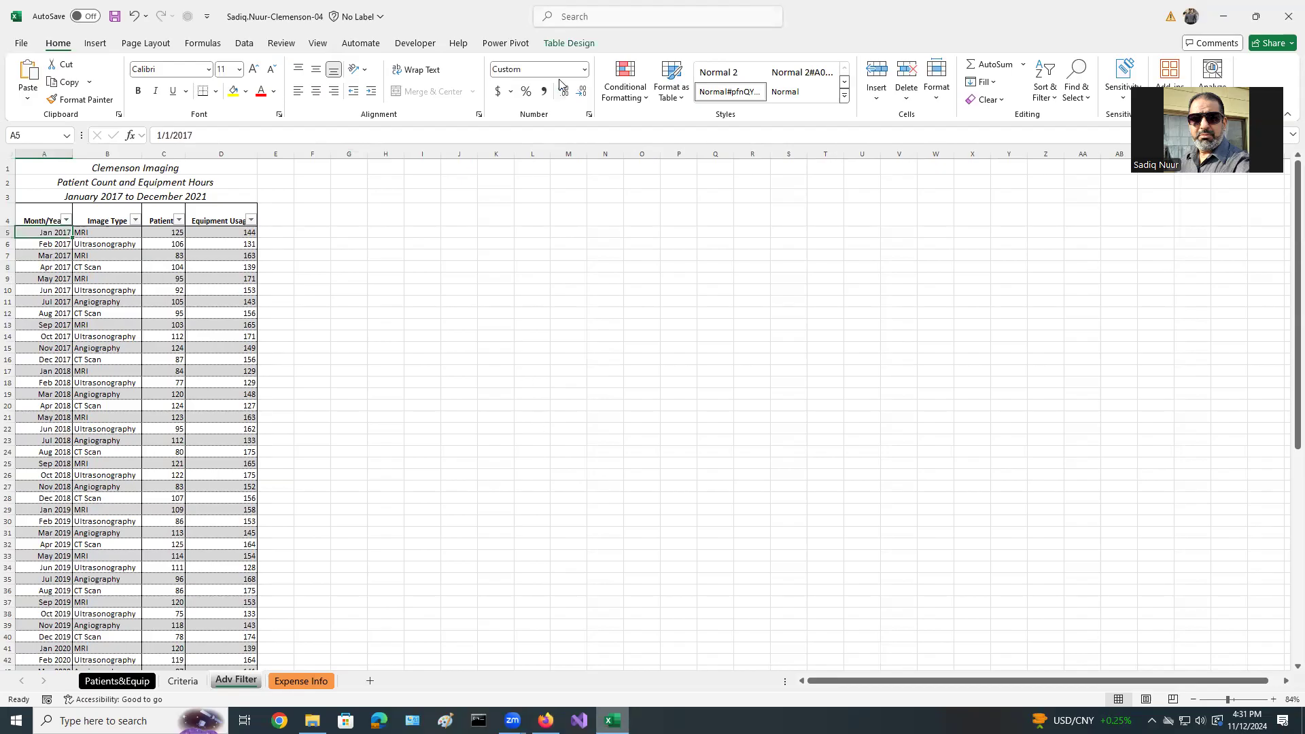
pyautogui.click(568, 44)
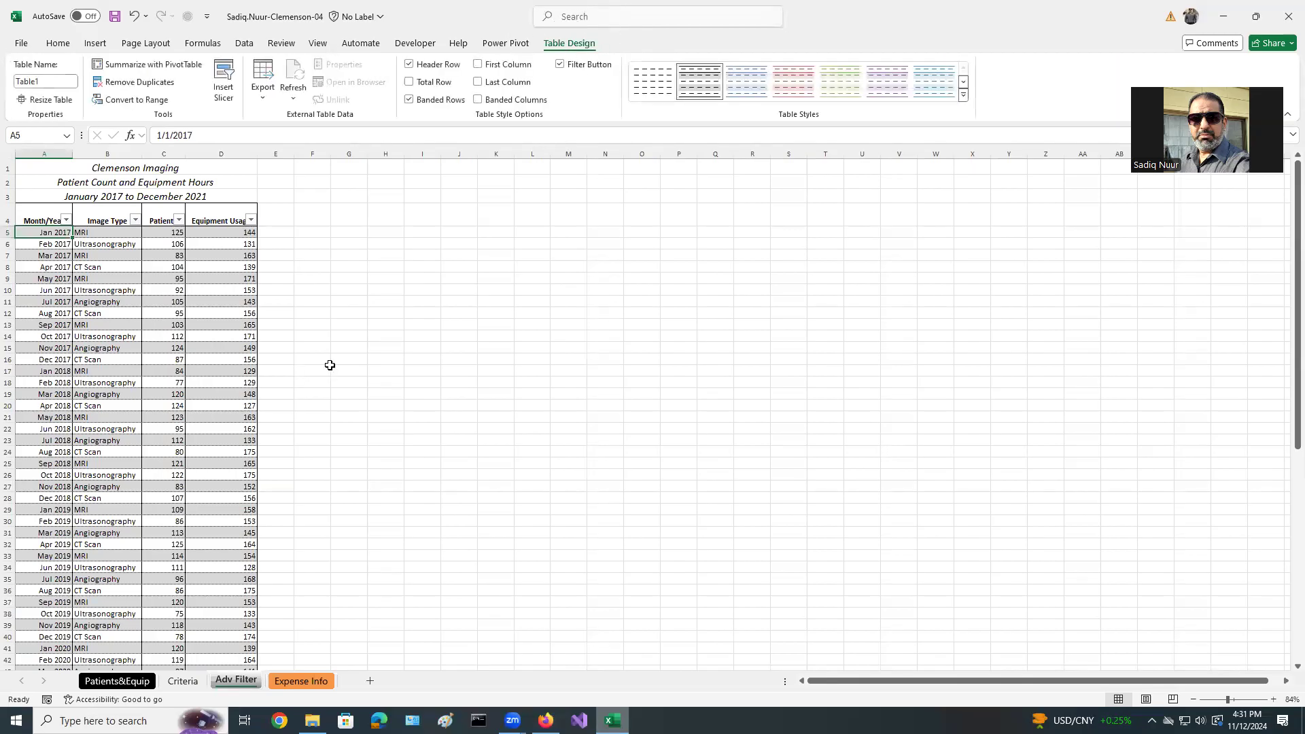
pyautogui.click(42, 80)
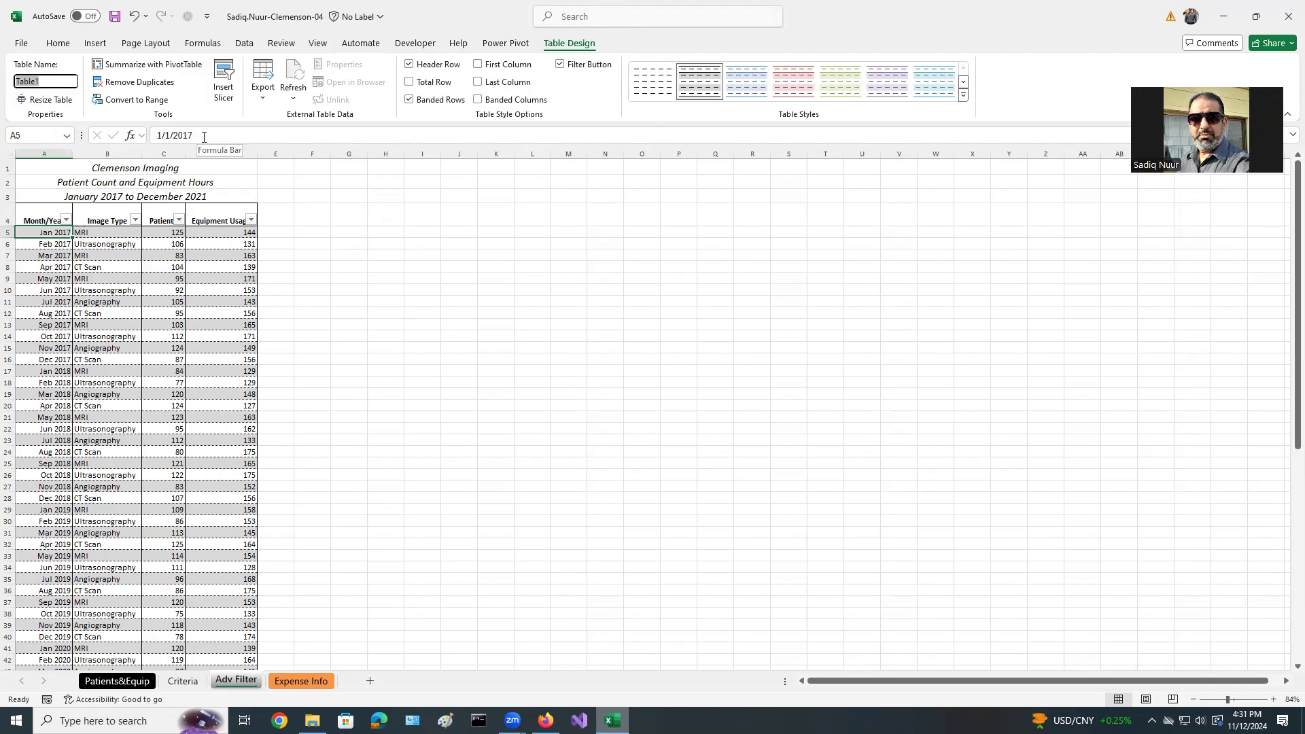
pyautogui.write('tblFilter')
# - Switch to the SIMnet instructions, check off steps 3g and 3h, and review step 4 on the Advanced Filter output range
pyautogui.click(546, 721)
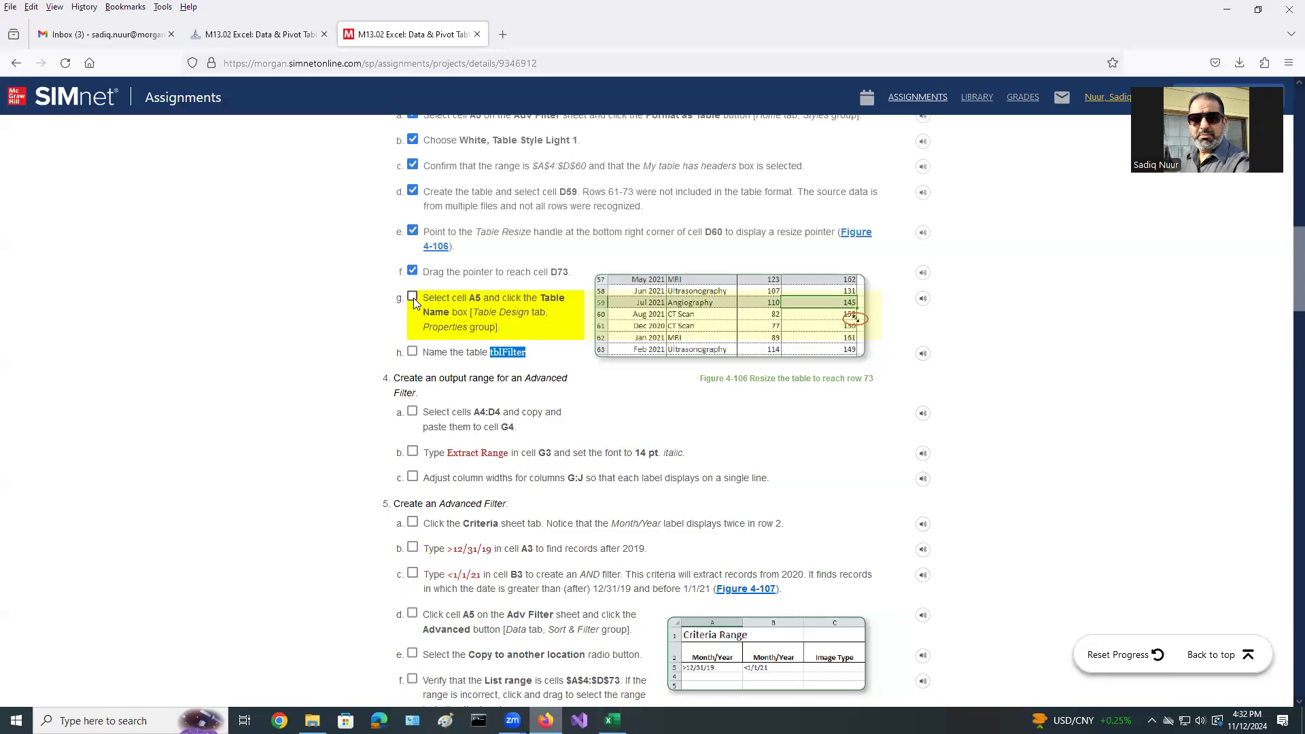
pyautogui.click(414, 338)
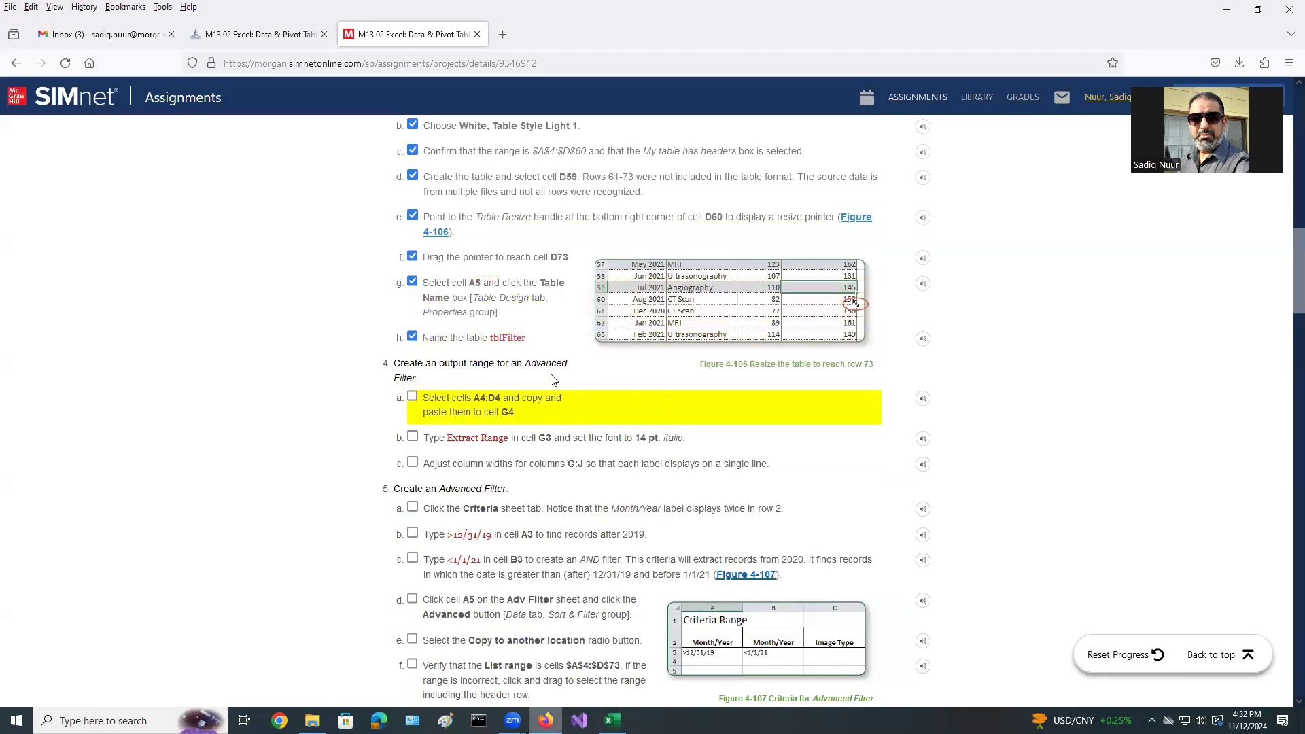
pyautogui.scroll(2, 552, 380)
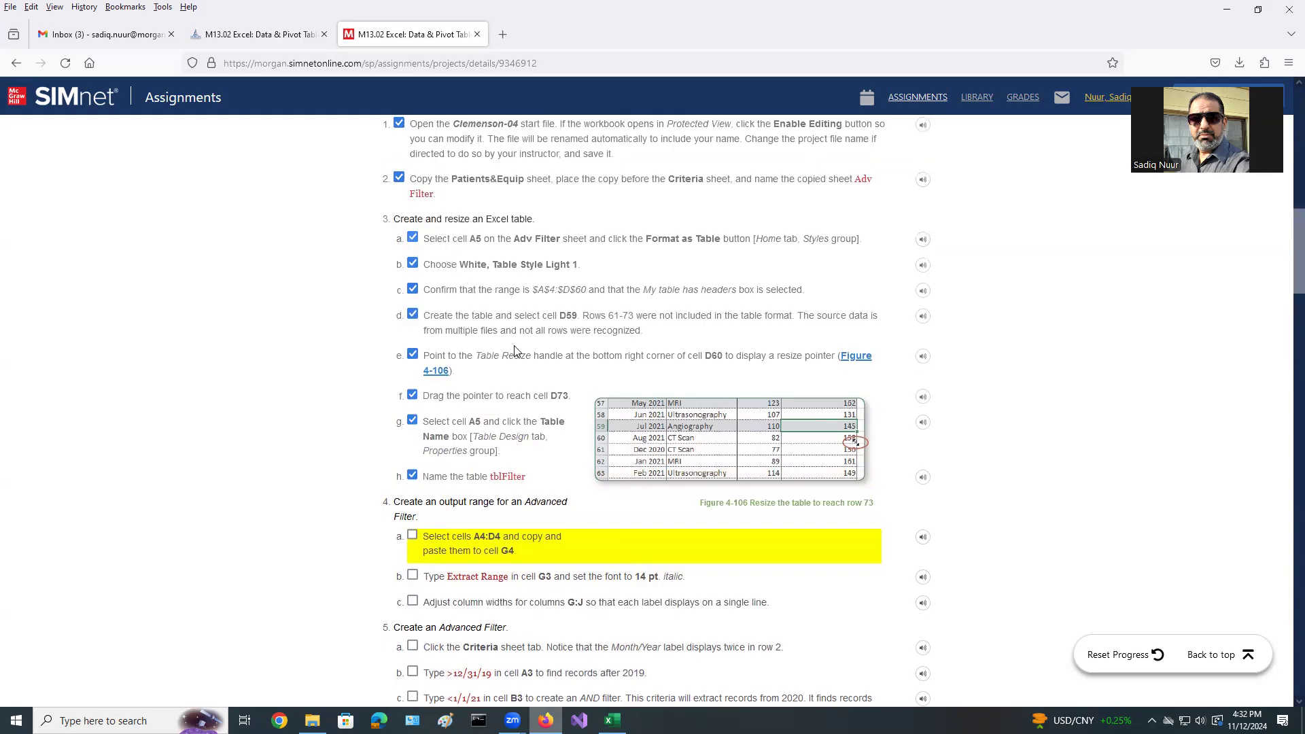
pyautogui.scroll(-2, 605, 571)
pyautogui.scroll(-3, 604, 569)
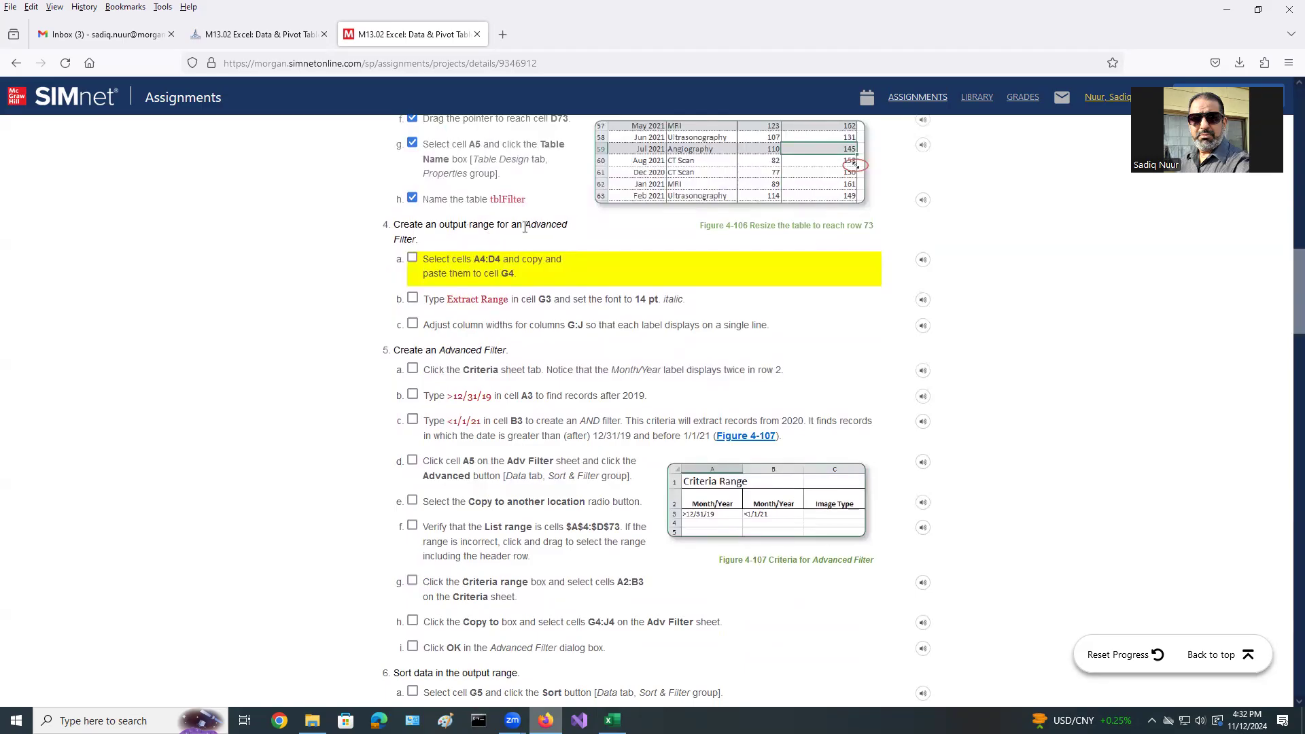
pyautogui.moveTo(528, 224); pyautogui.dragTo(568, 225)
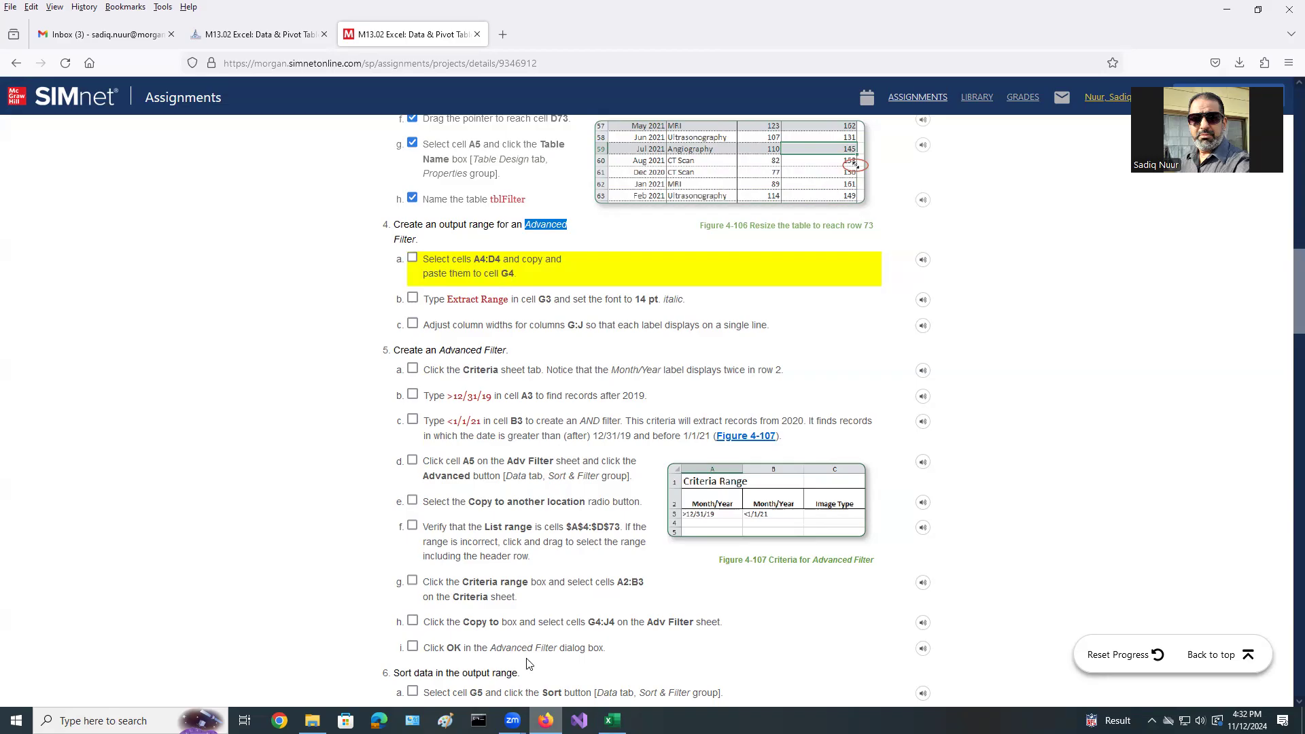
# - Switch to Excel and copy the table's header cells A4:D4 to cell G4 on the Adv Filter sheet
pyautogui.click(612, 719)
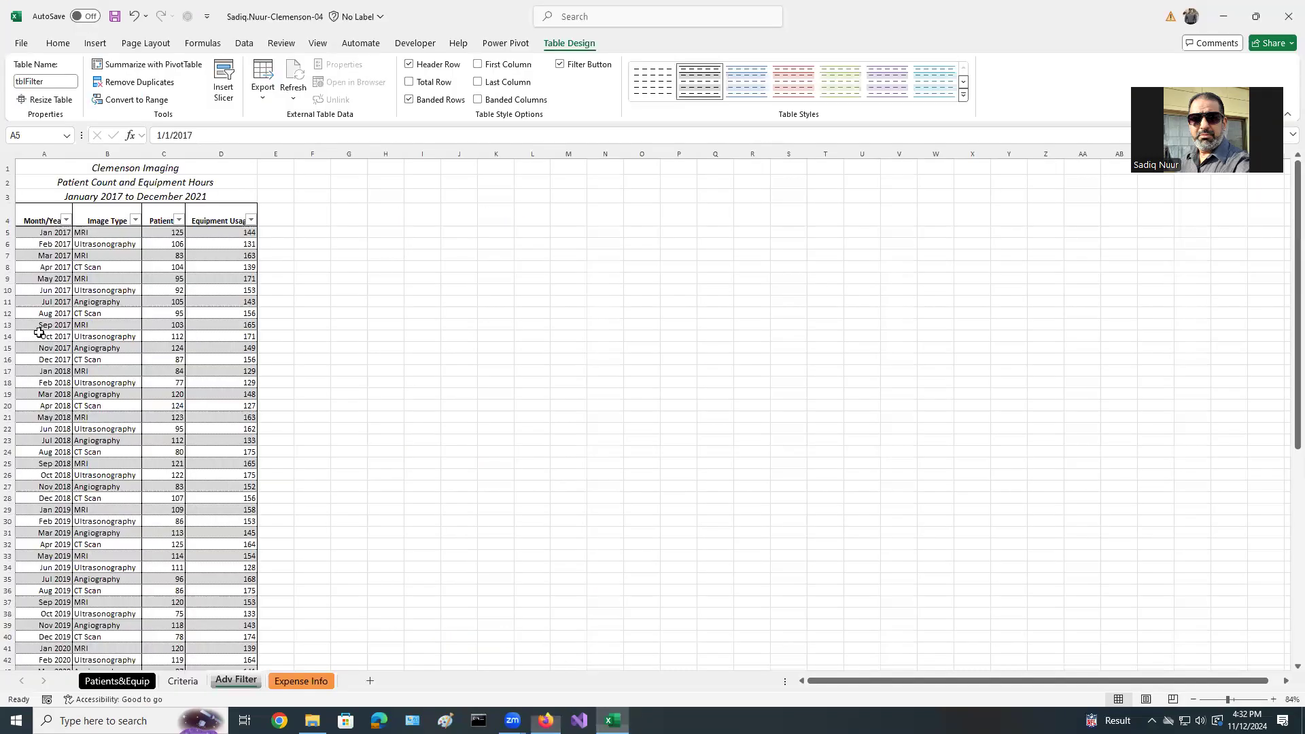
pyautogui.click(34, 216)
pyautogui.moveTo(34, 216); pyautogui.dragTo(206, 221)
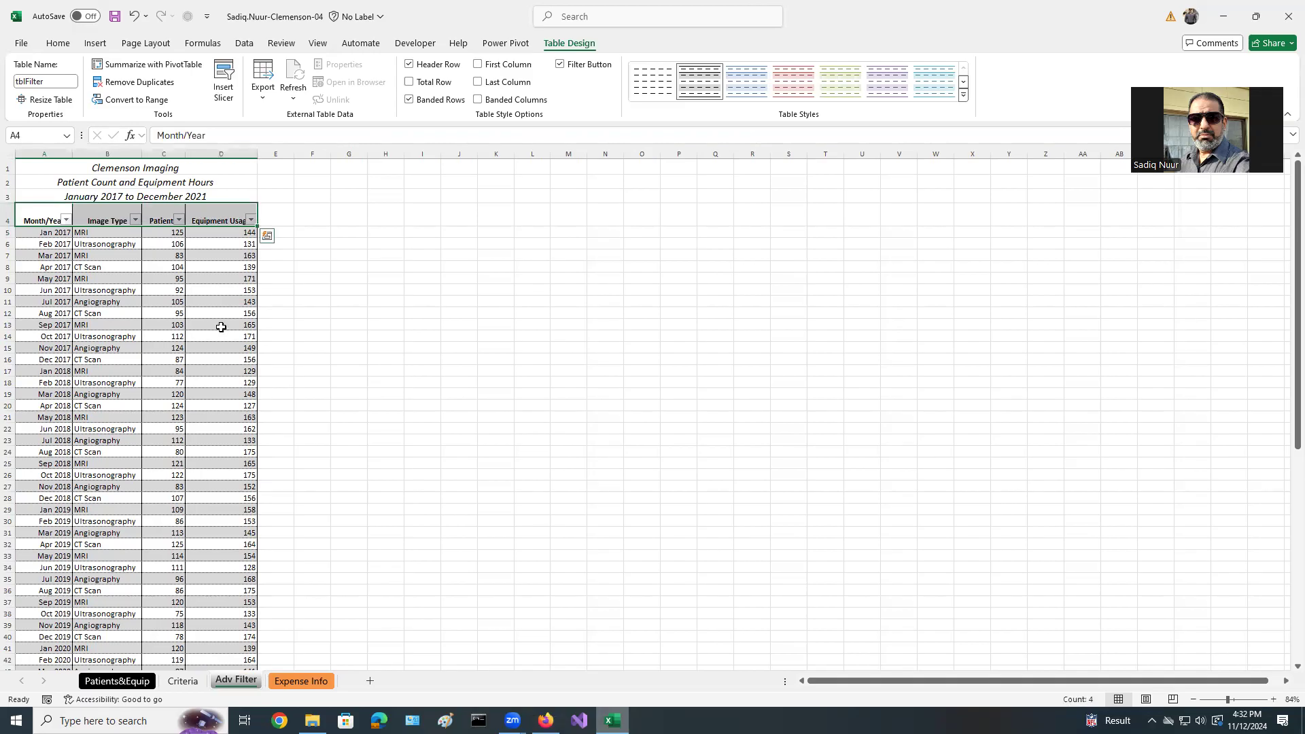
pyautogui.click(58, 45)
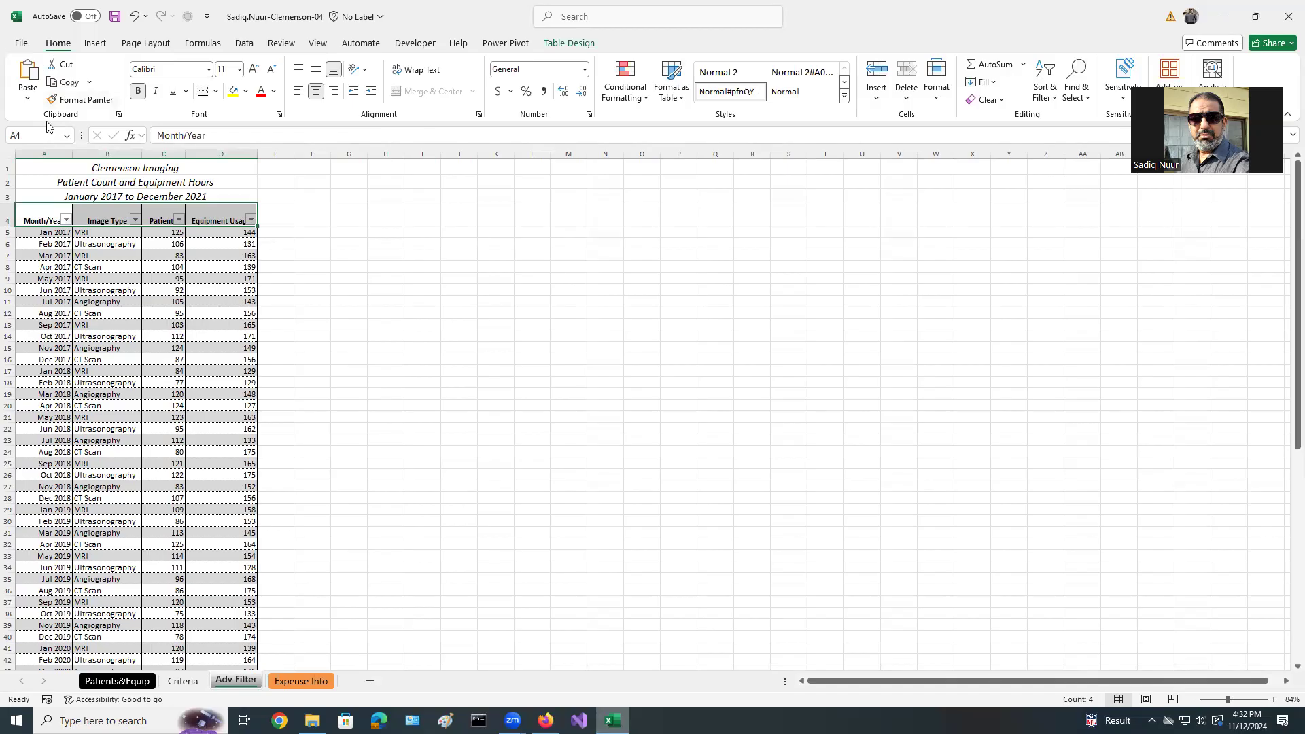
pyautogui.click(66, 83)
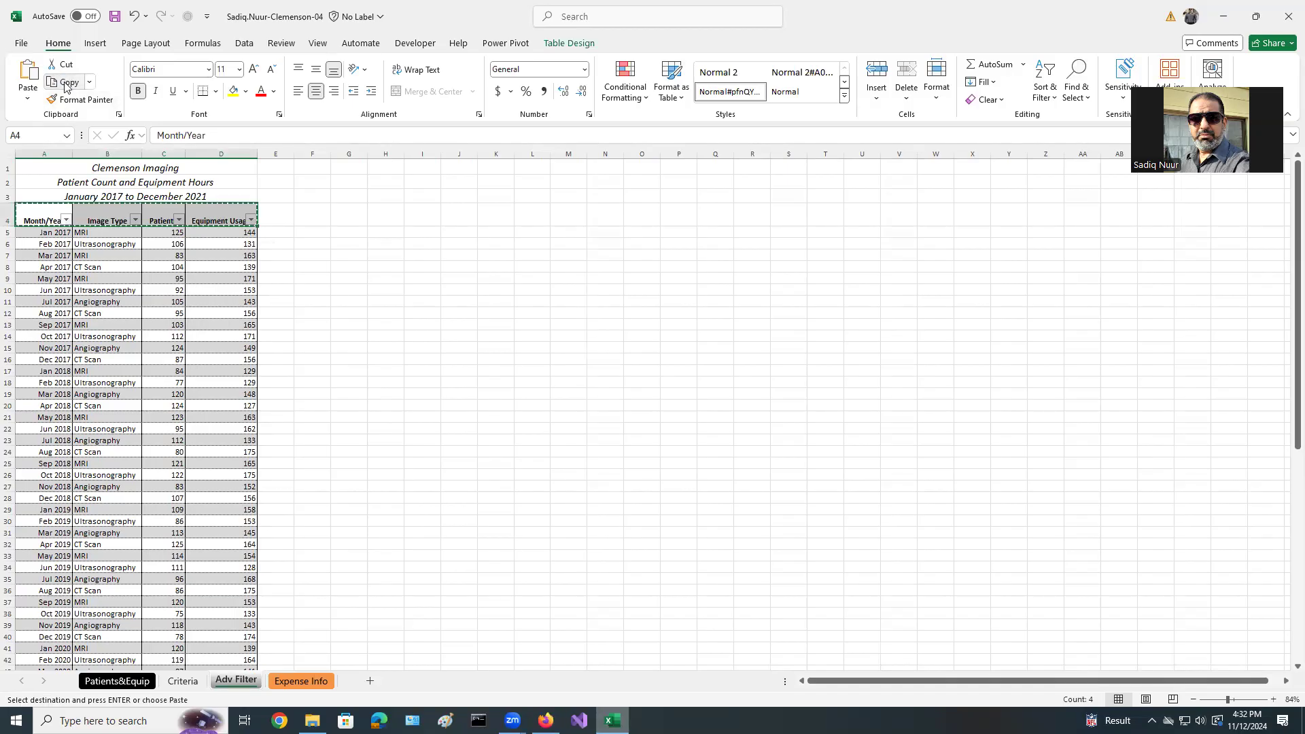
pyautogui.click(355, 215)
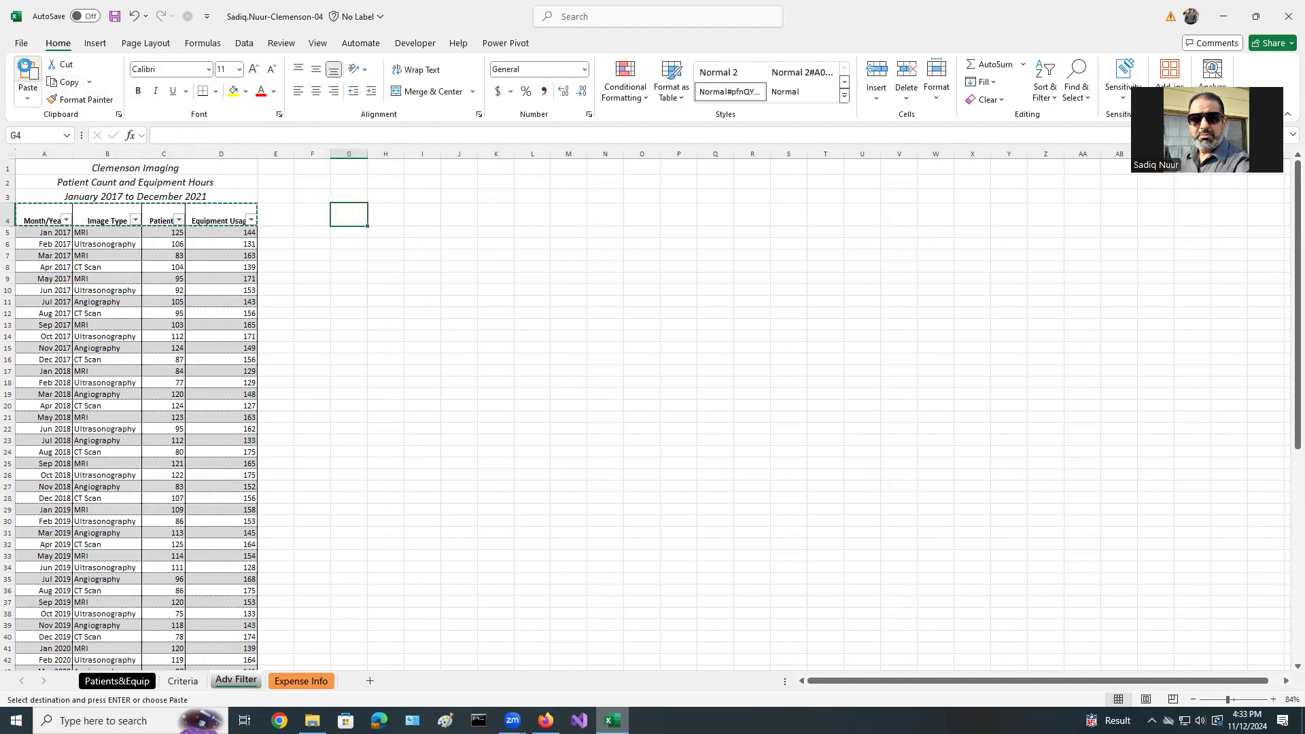
pyautogui.click(28, 71)
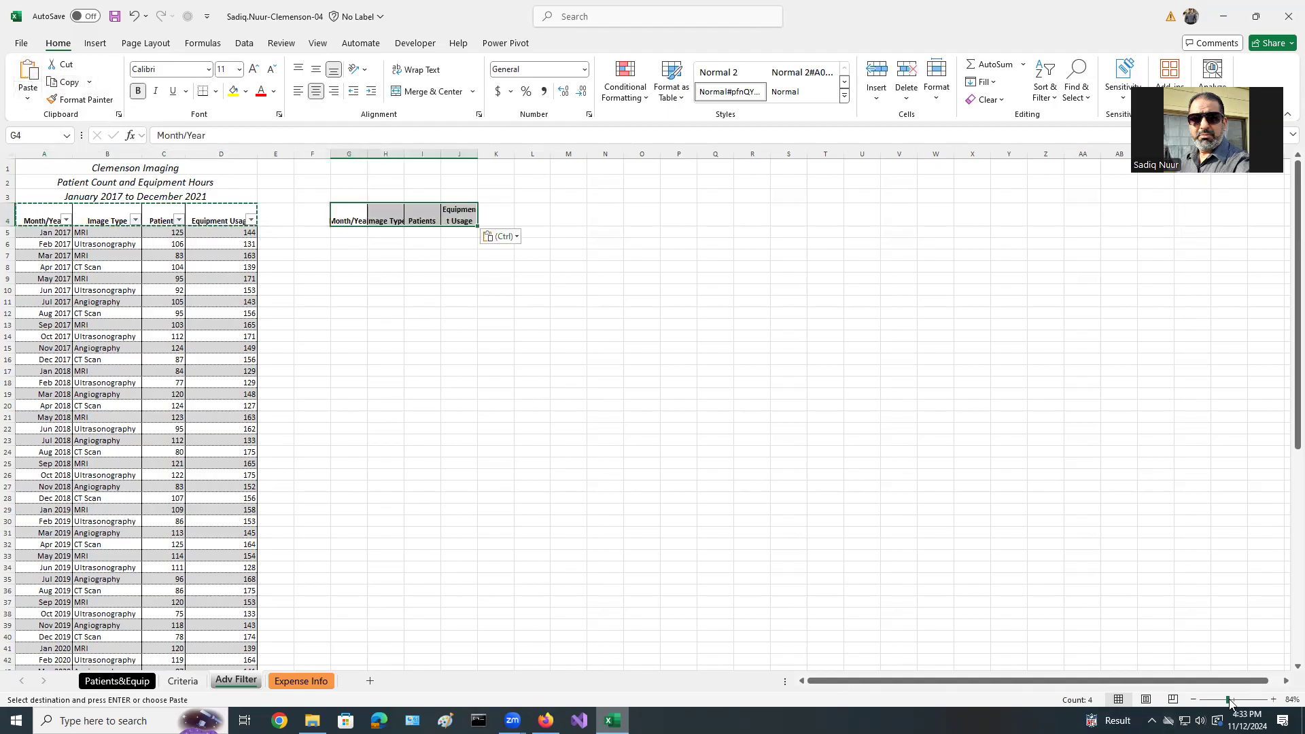
# - Enter the label Extract Range in cell G3, checking its wording in step 4b of the SIMnet instructions
pyautogui.moveTo(1230, 703); pyautogui.dragTo(1232, 703)
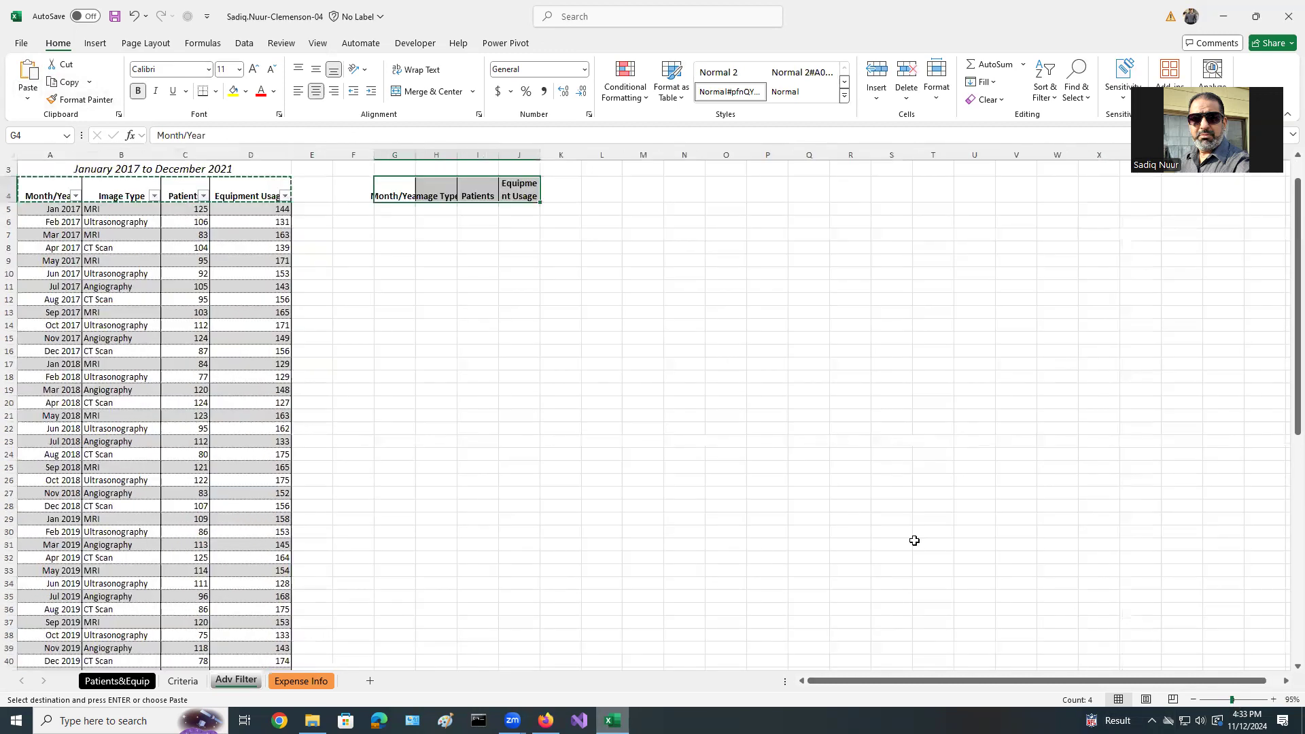
pyautogui.scroll(1, 840, 505)
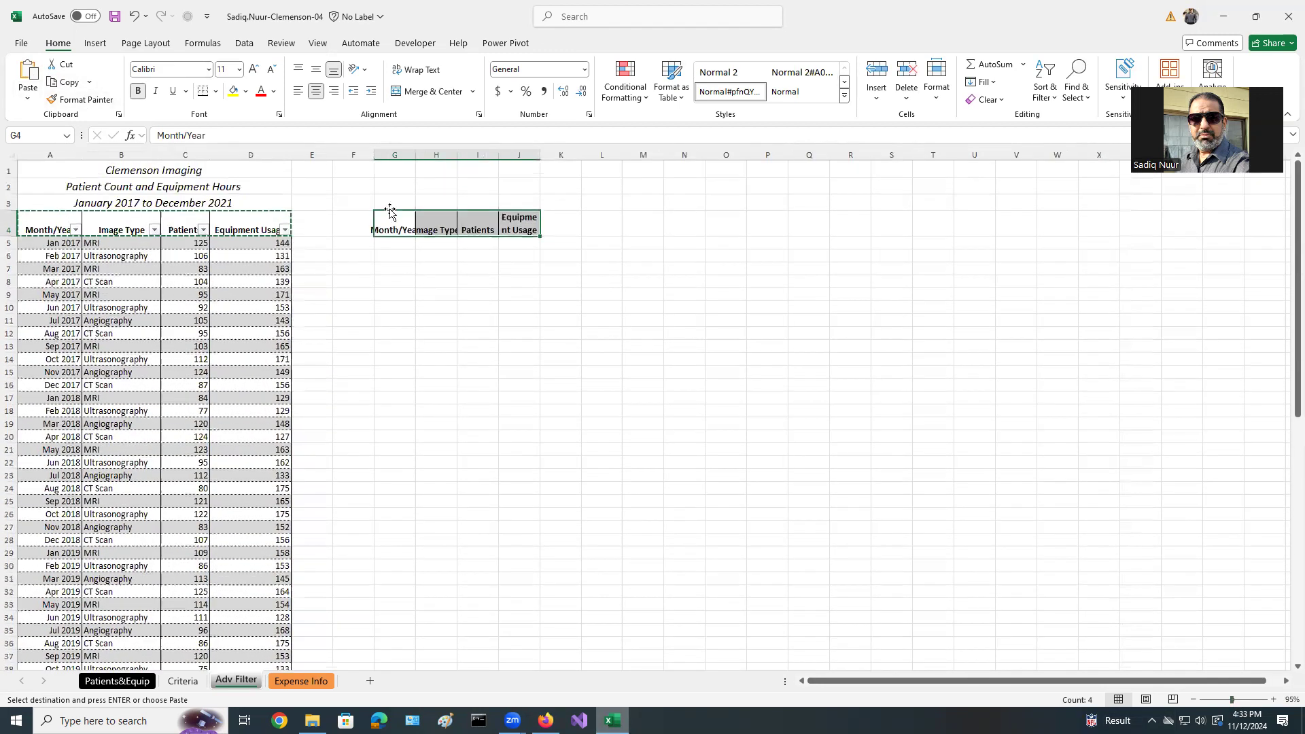
pyautogui.click(393, 203)
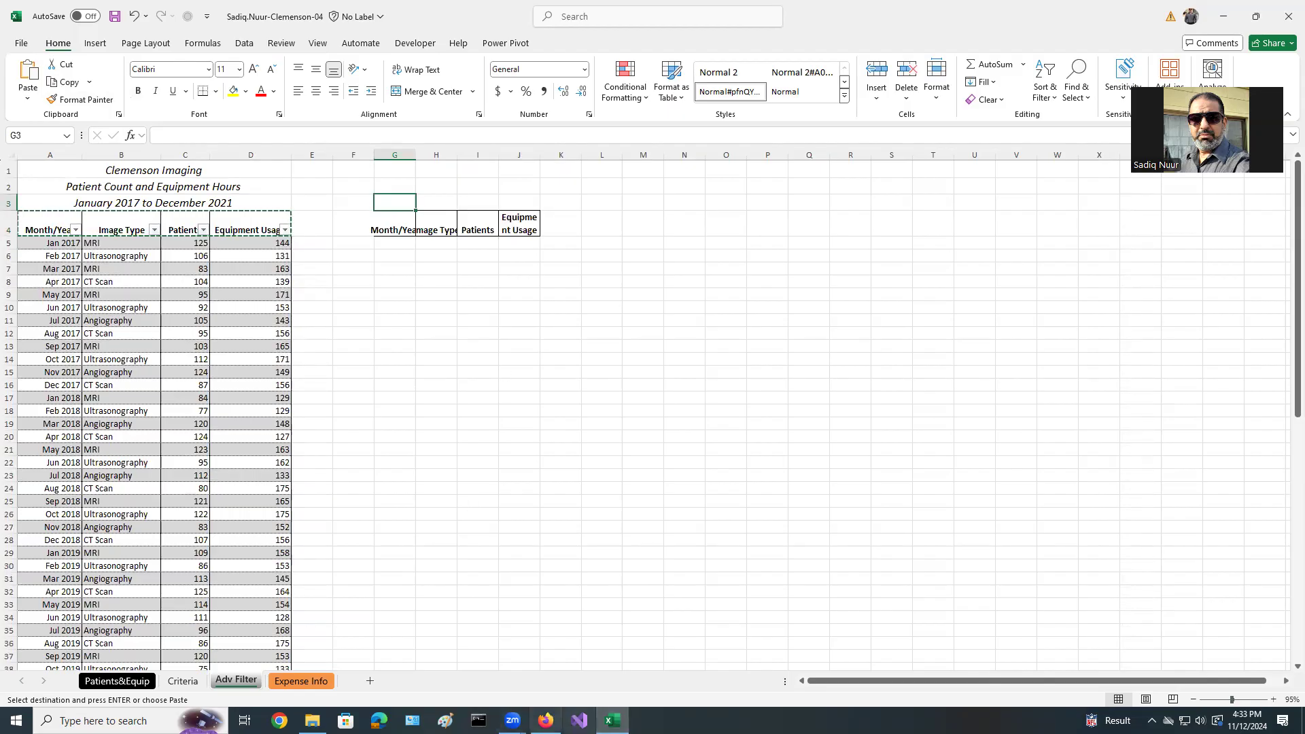
pyautogui.click(546, 720)
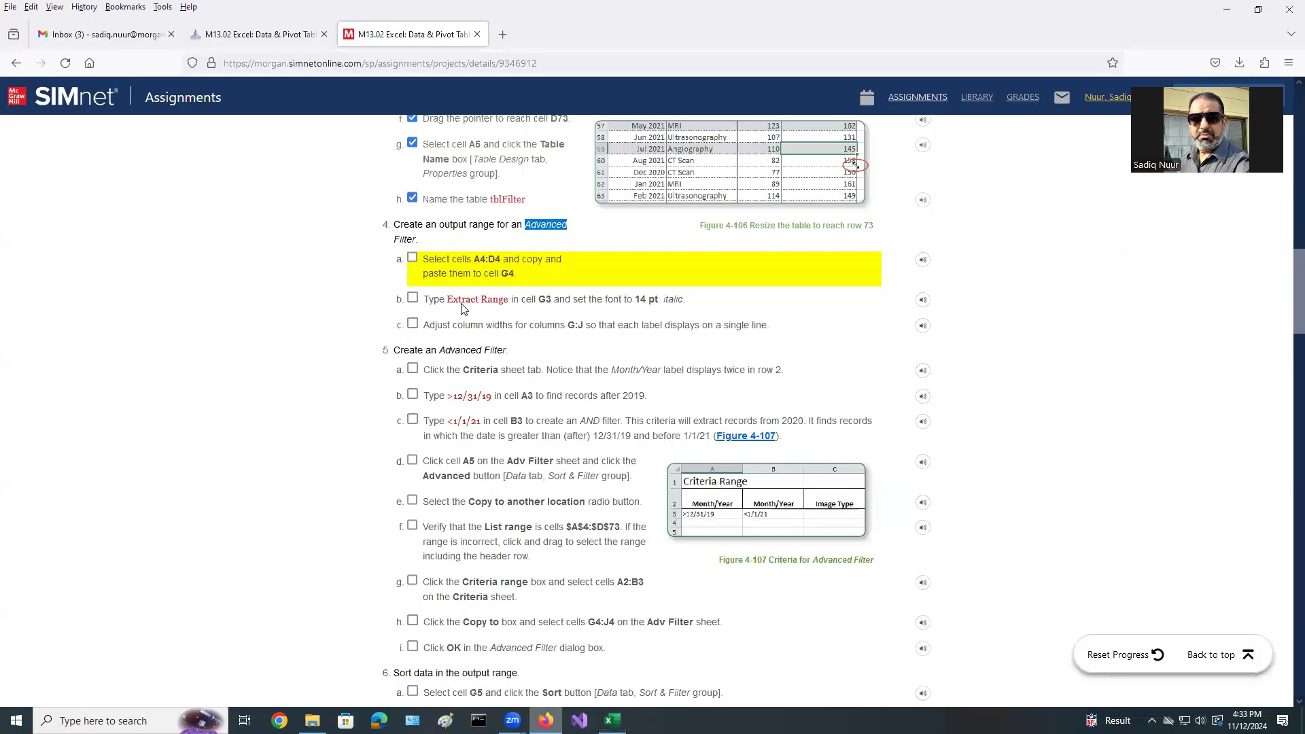
pyautogui.moveTo(448, 300); pyautogui.dragTo(503, 307)
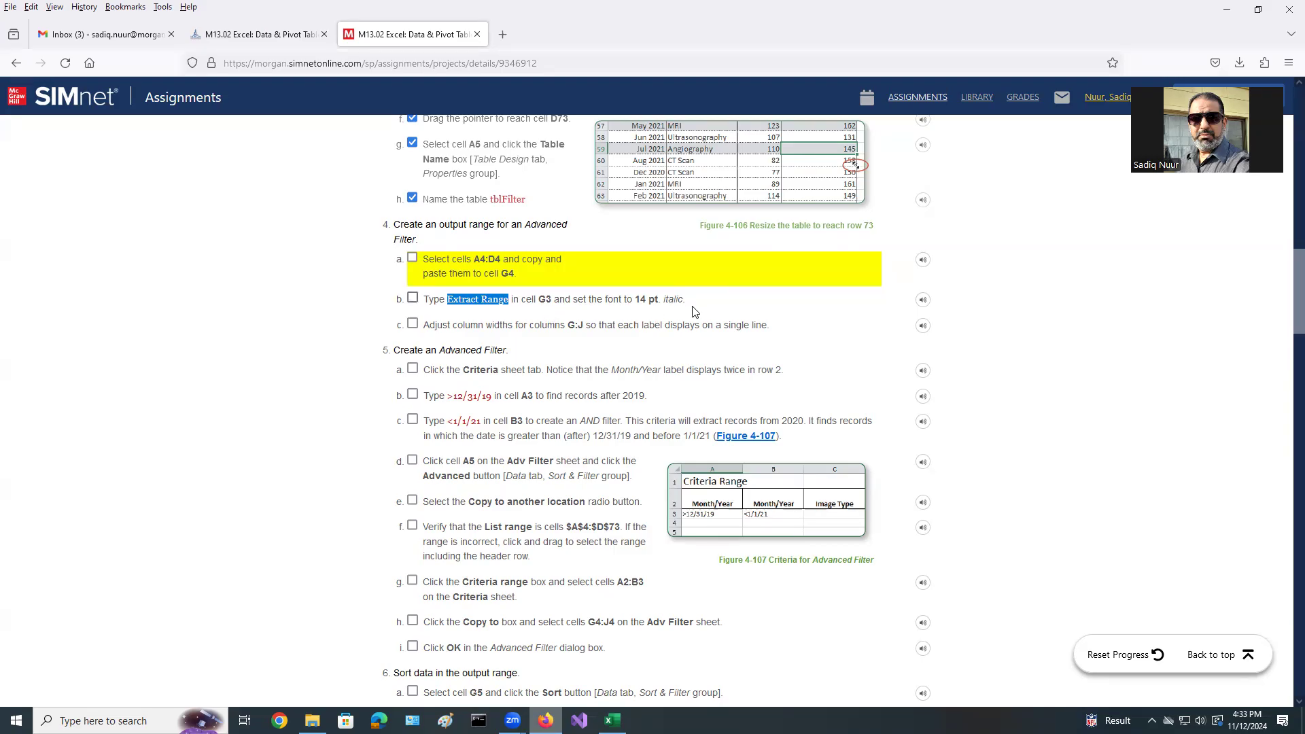
pyautogui.click(611, 720)
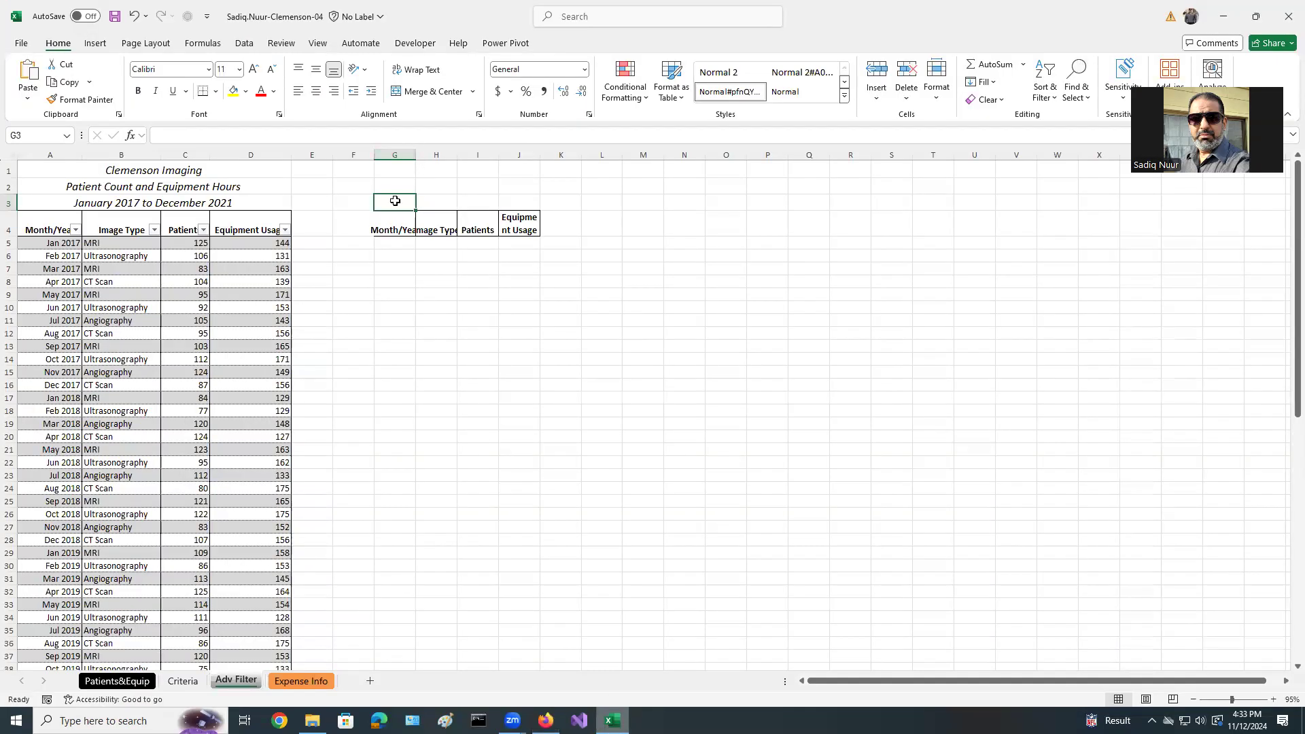
pyautogui.write('Extract Range')
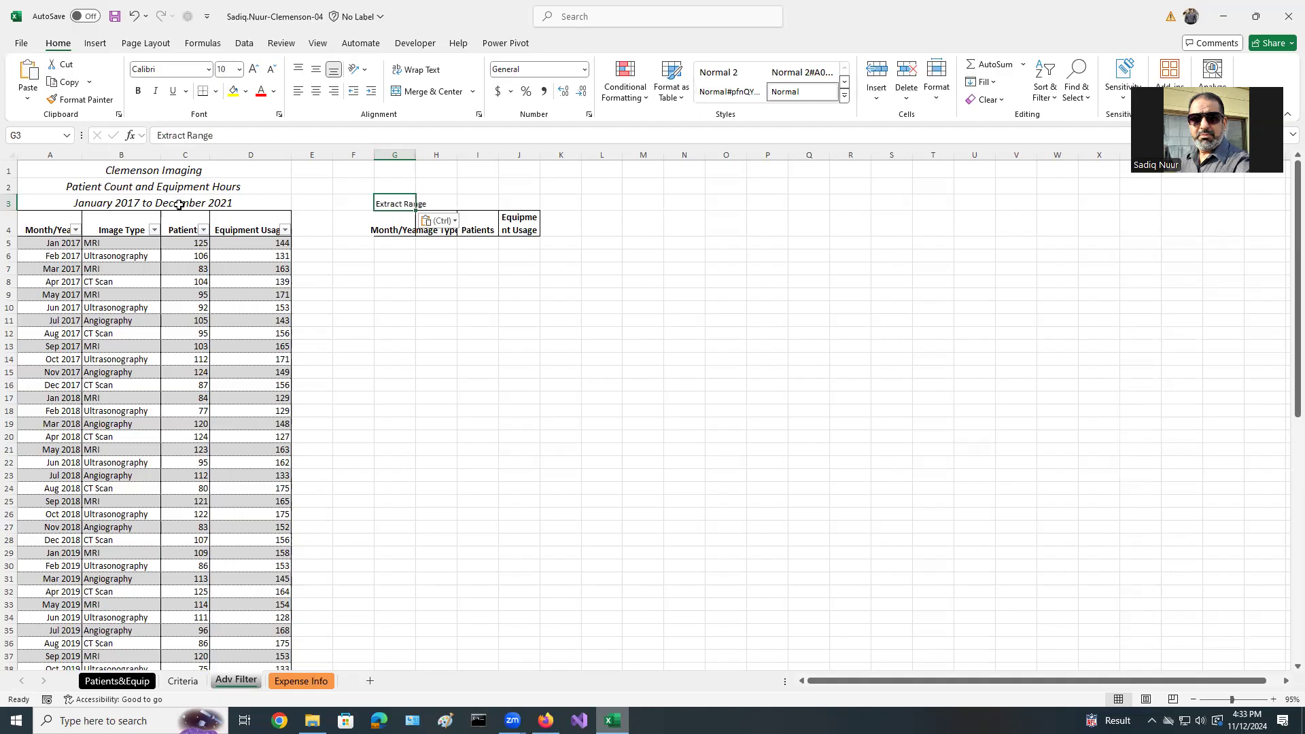
# - Format the Extract Range label in cell G3 as 14 pt italic
pyautogui.click(240, 71)
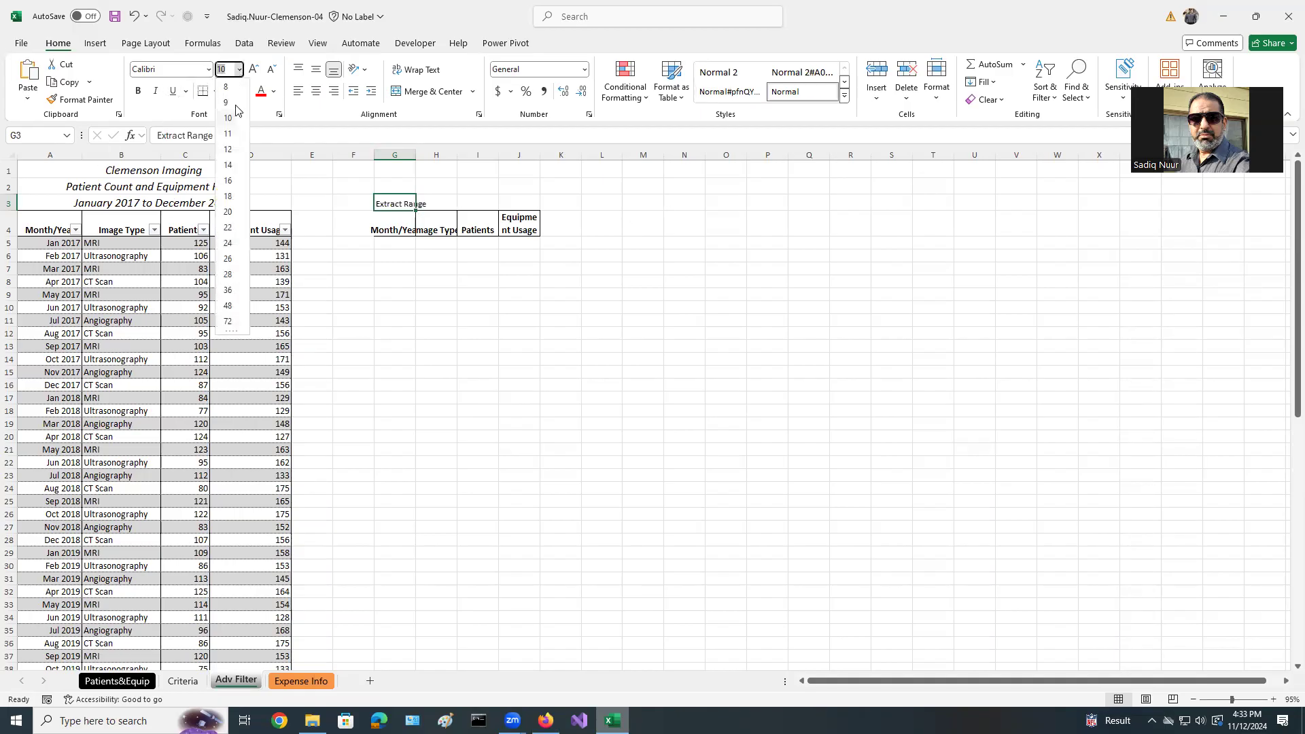
pyautogui.click(227, 164)
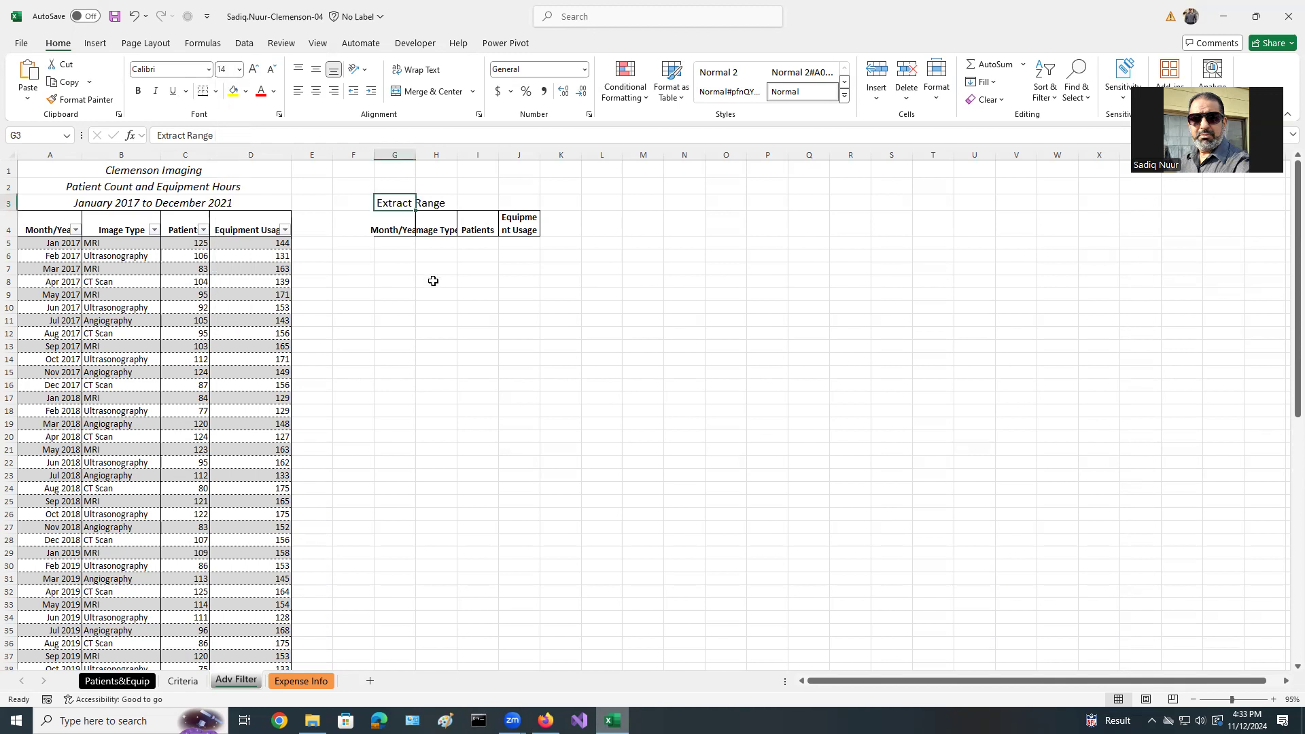
pyautogui.click(156, 91)
pyautogui.click(1232, 700)
pyautogui.moveTo(1234, 704); pyautogui.dragTo(1237, 701)
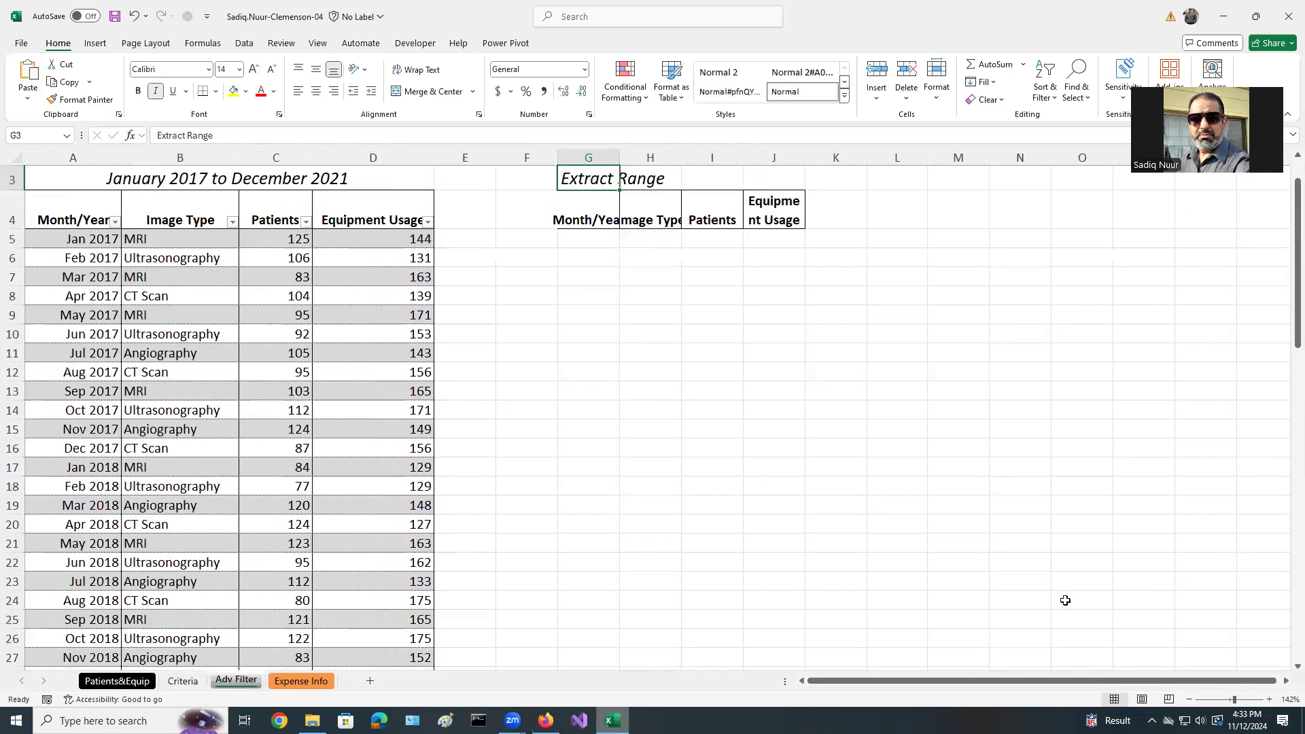
pyautogui.scroll(1, 843, 575)
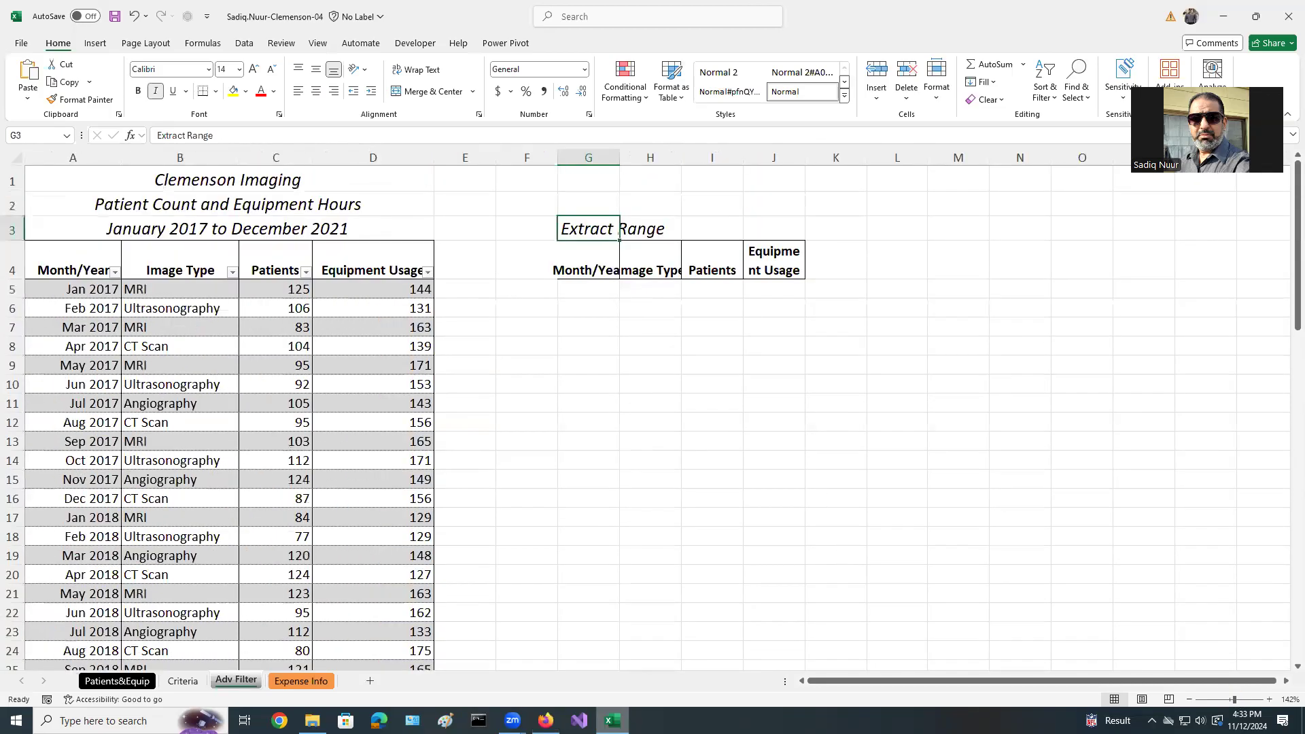
# - Switch to the SIMnet instructions and check off steps 4a and 4b
pyautogui.hotkey('alt', 'Tab')
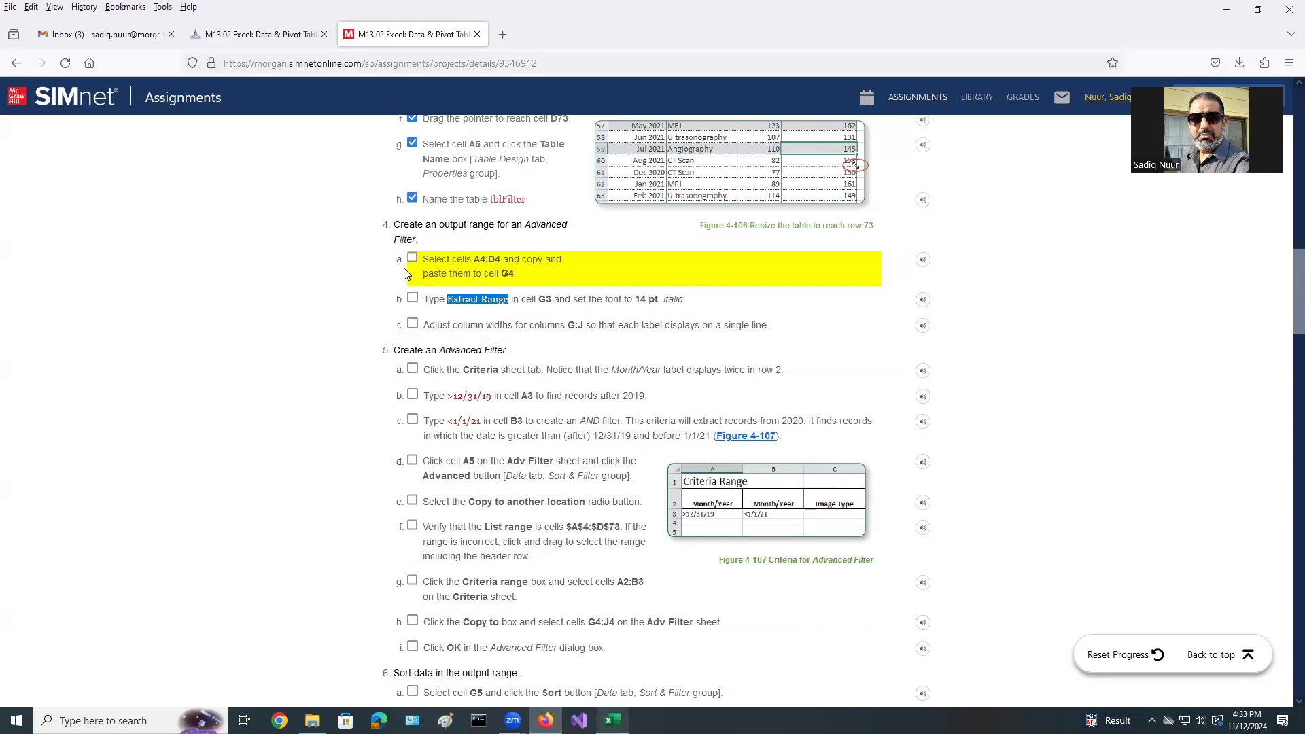
pyautogui.click(412, 259)
pyautogui.click(412, 298)
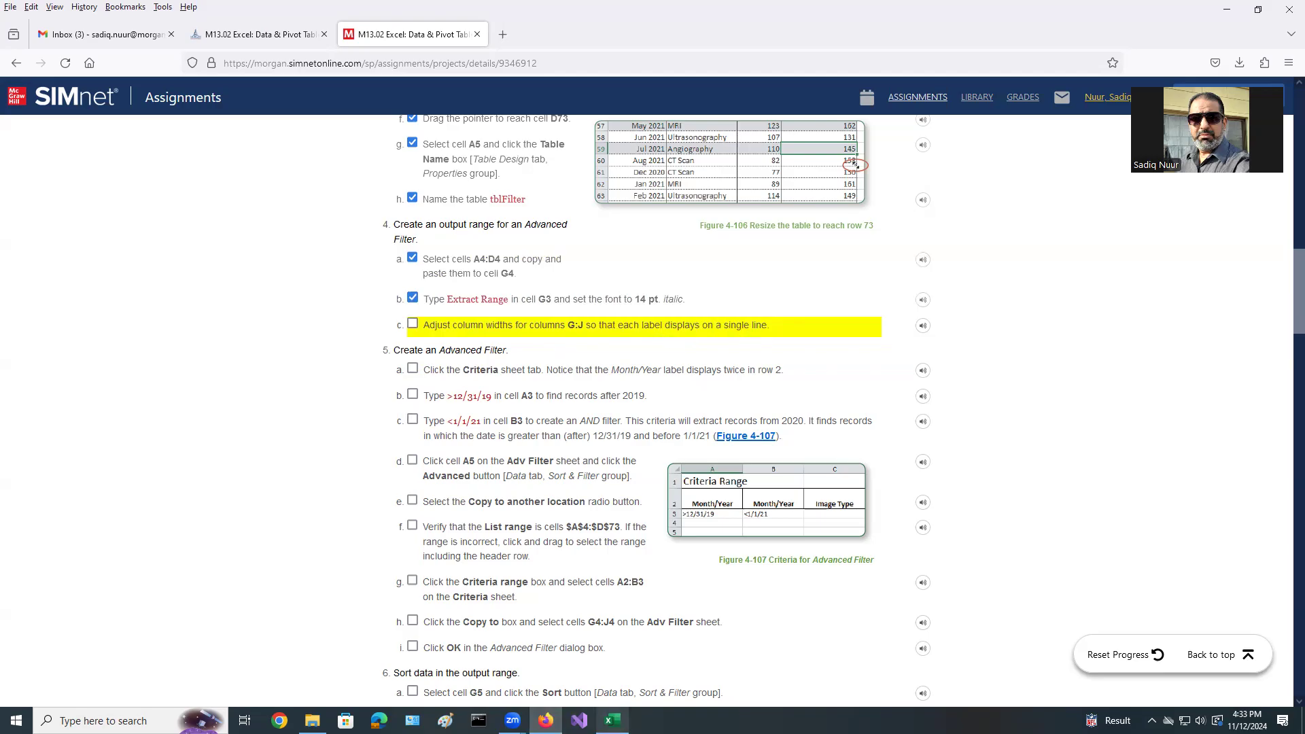
# - Switch to Excel, autofit columns G:J, and widen column J so the Equipment Usage label fits on one line
pyautogui.click(612, 721)
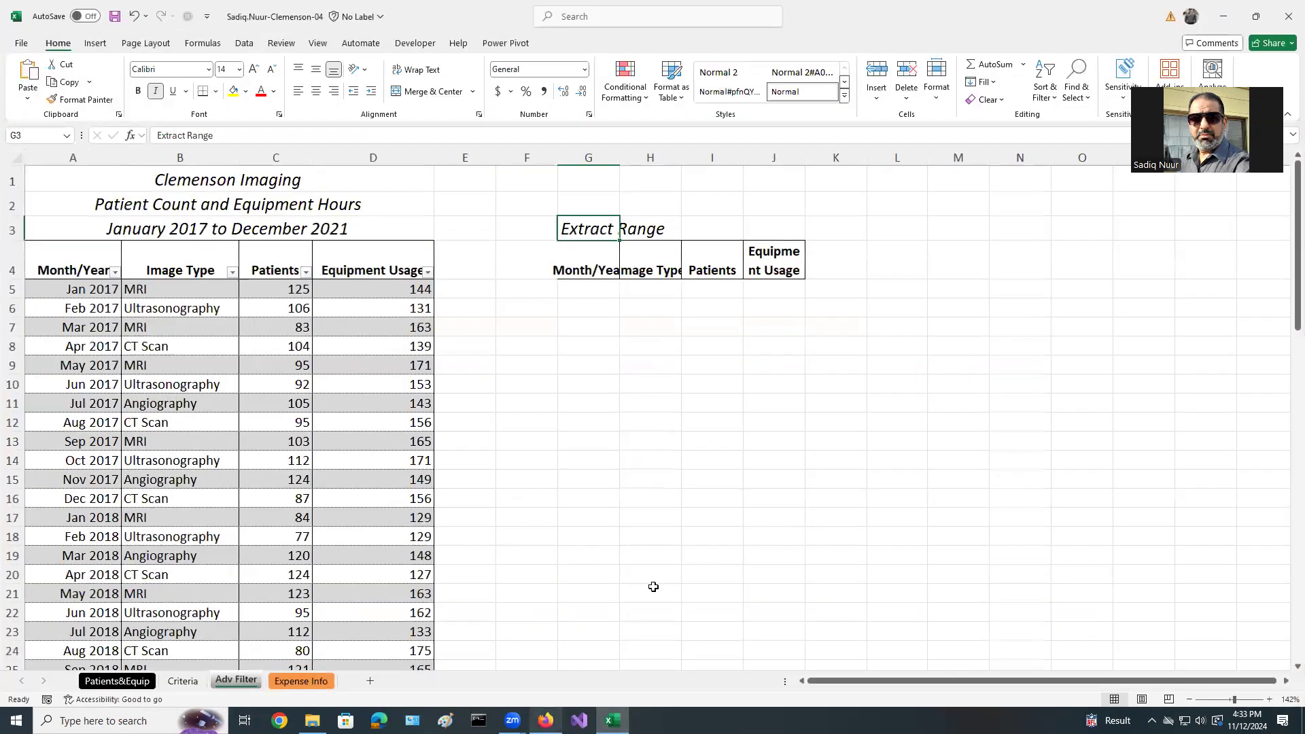
pyautogui.click(604, 151)
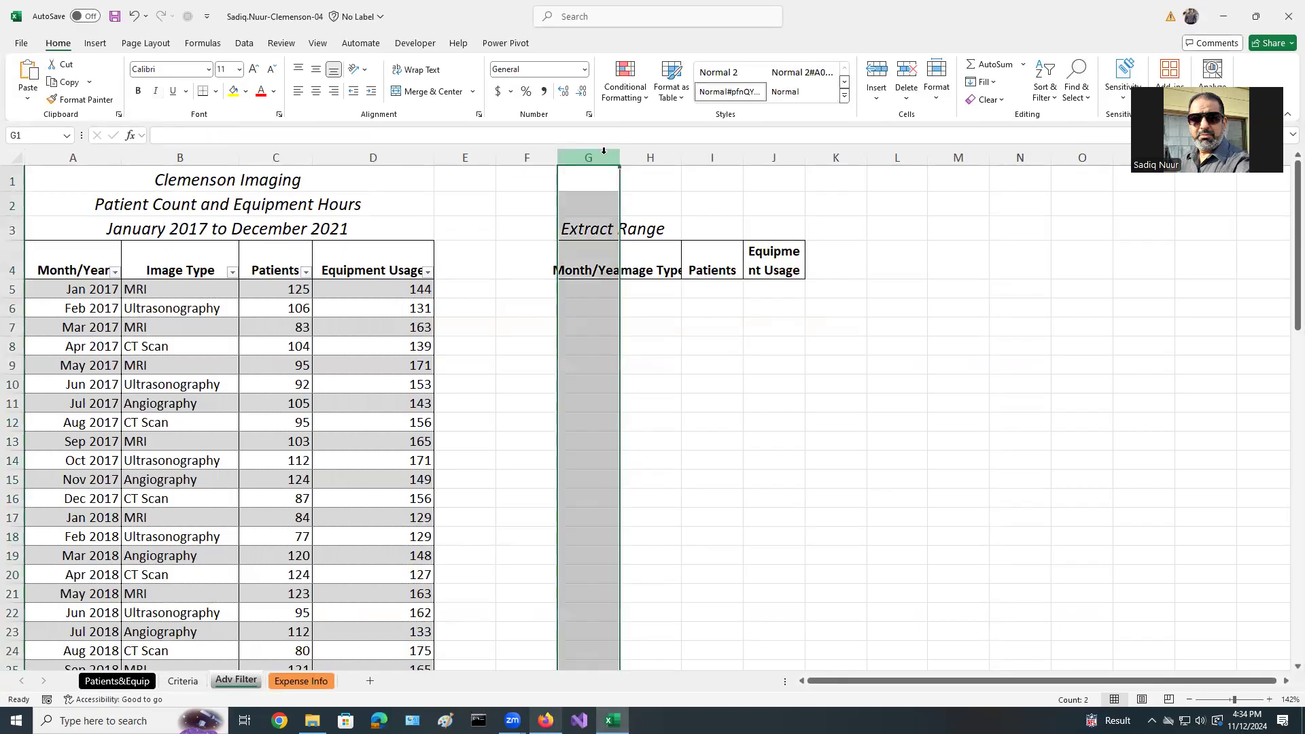
pyautogui.keyDown('shift'); pyautogui.click(775, 155); pyautogui.keyUp('shift')
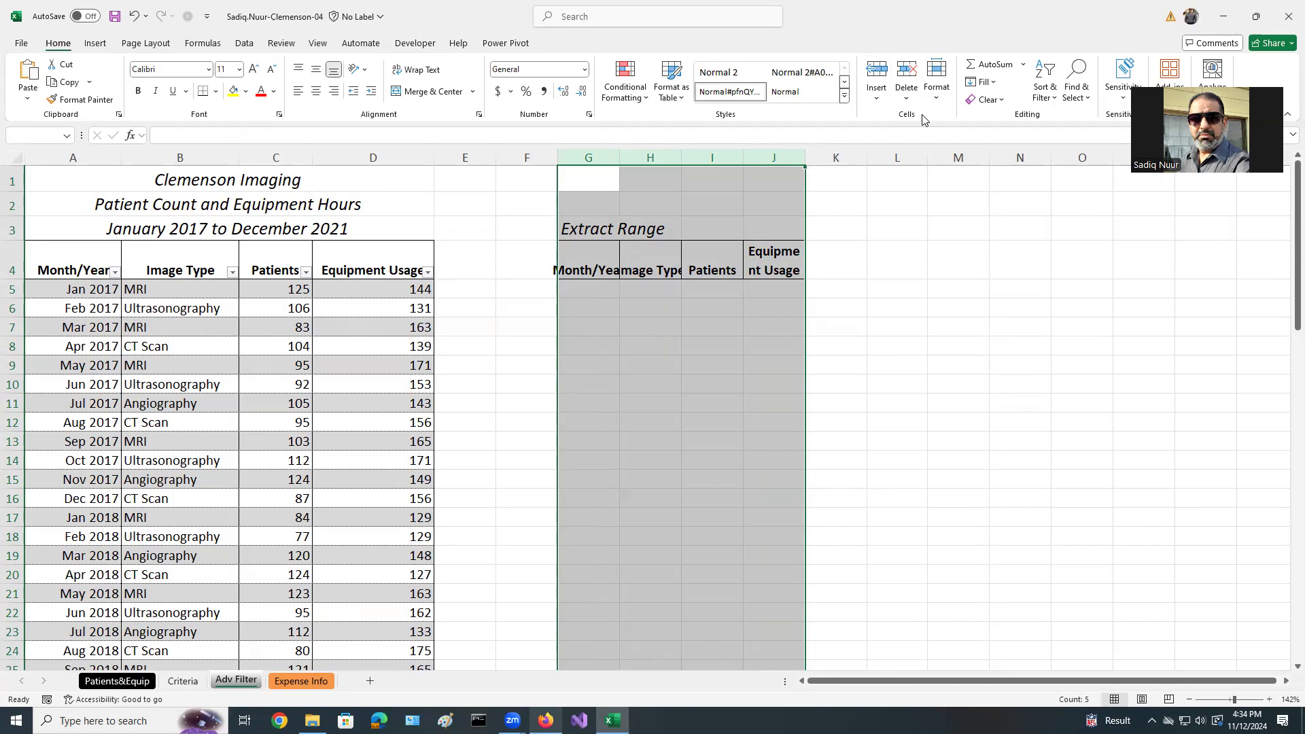
pyautogui.click(939, 101)
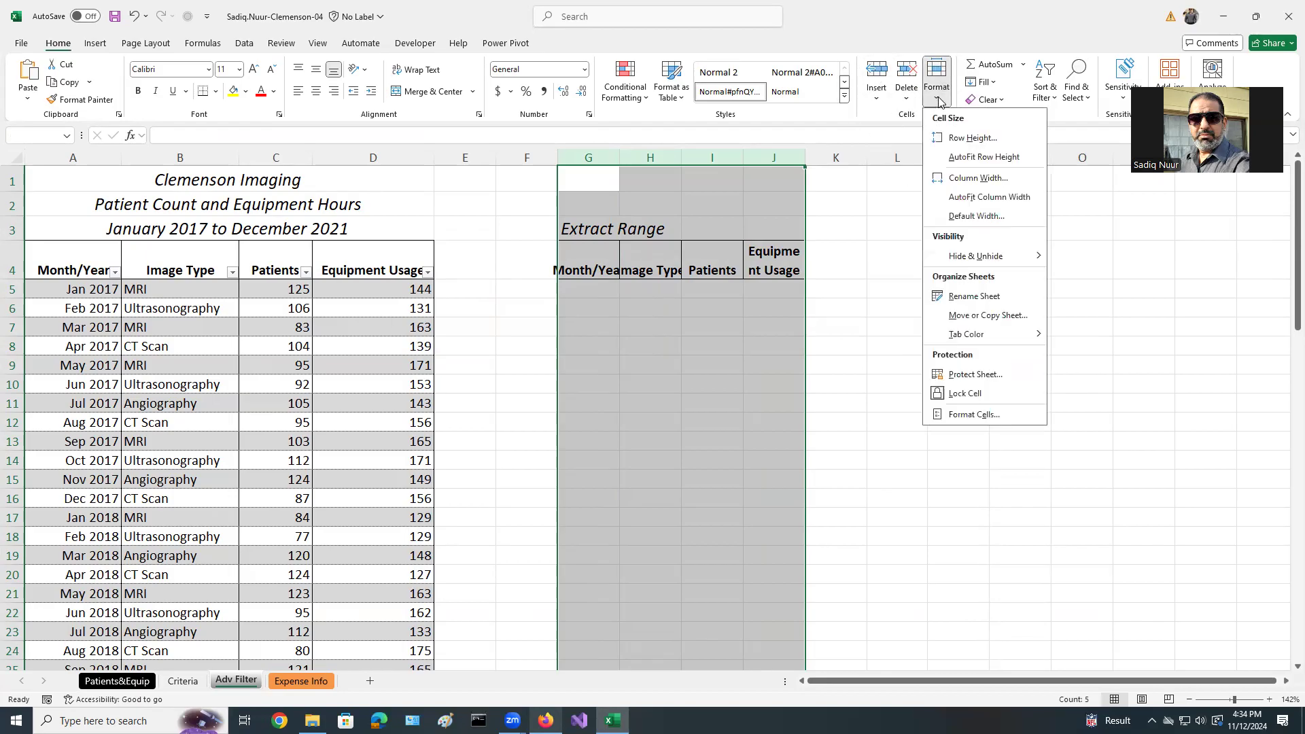
pyautogui.click(986, 197)
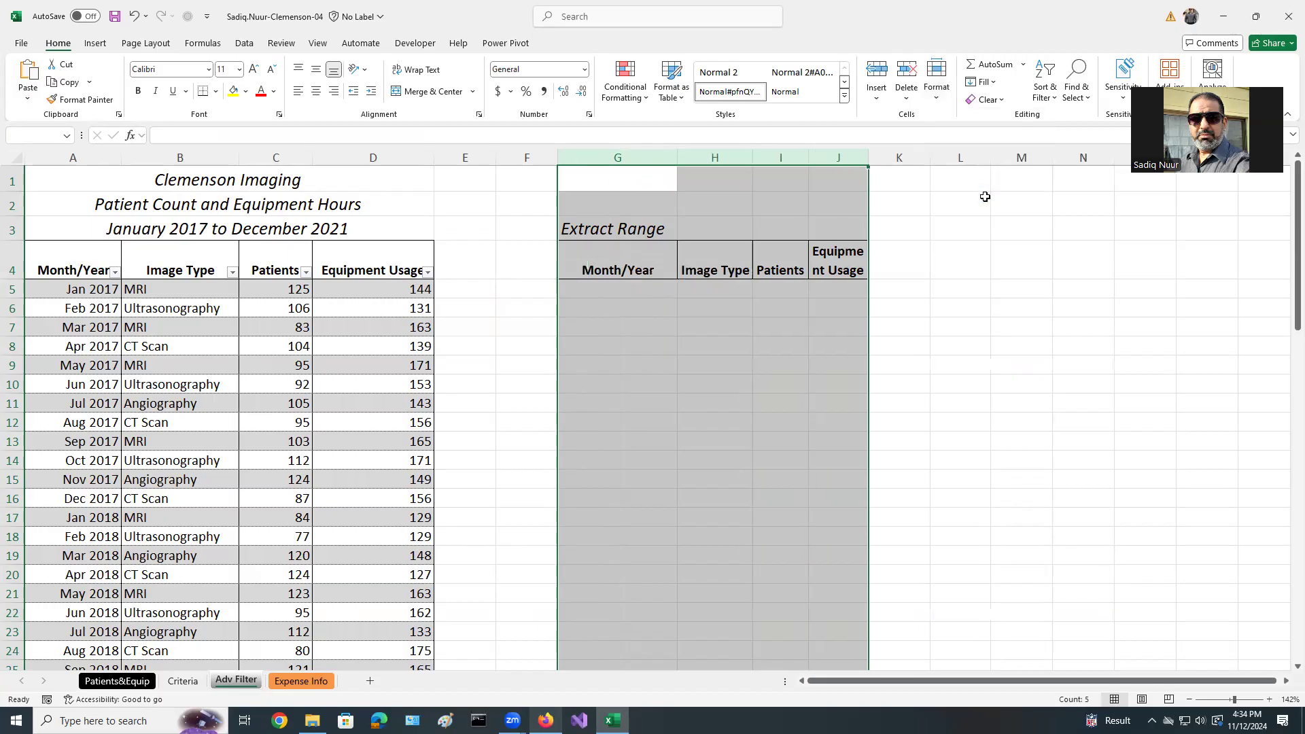
pyautogui.click(886, 268)
pyautogui.click(837, 260)
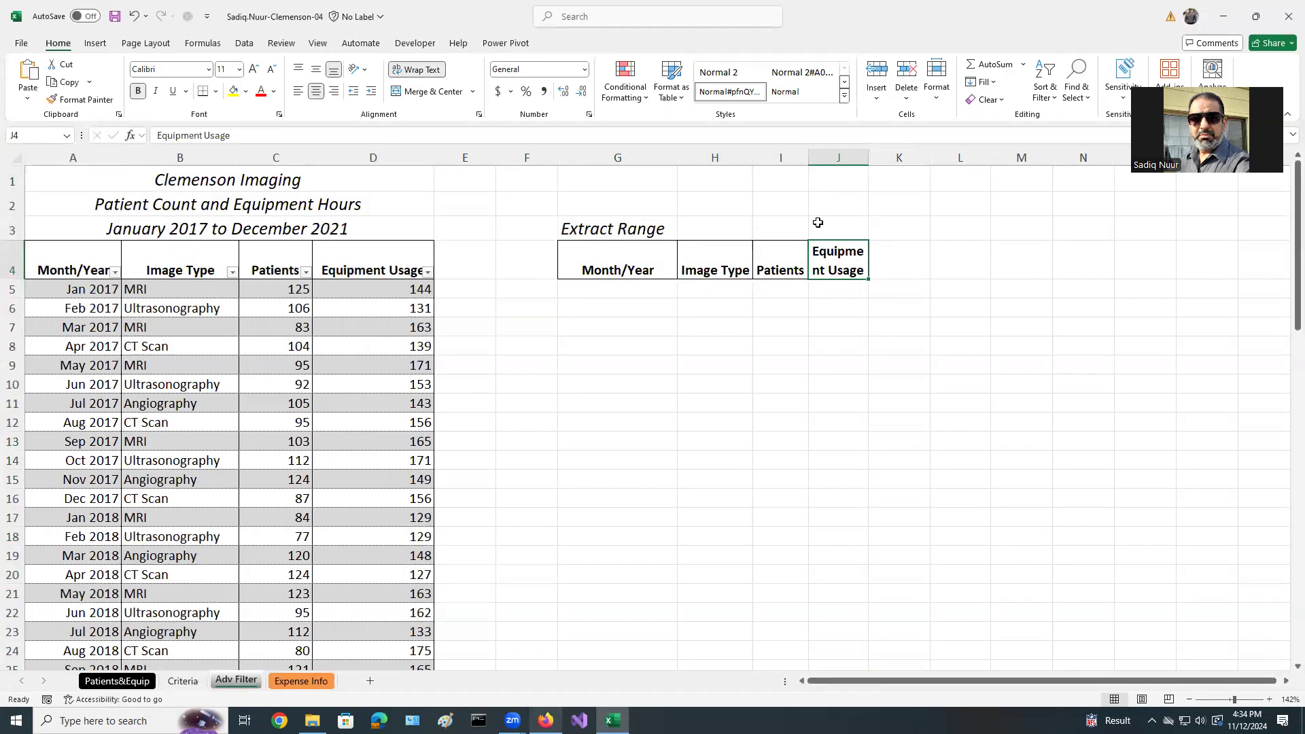
pyautogui.moveTo(869, 158); pyautogui.dragTo(916, 153)
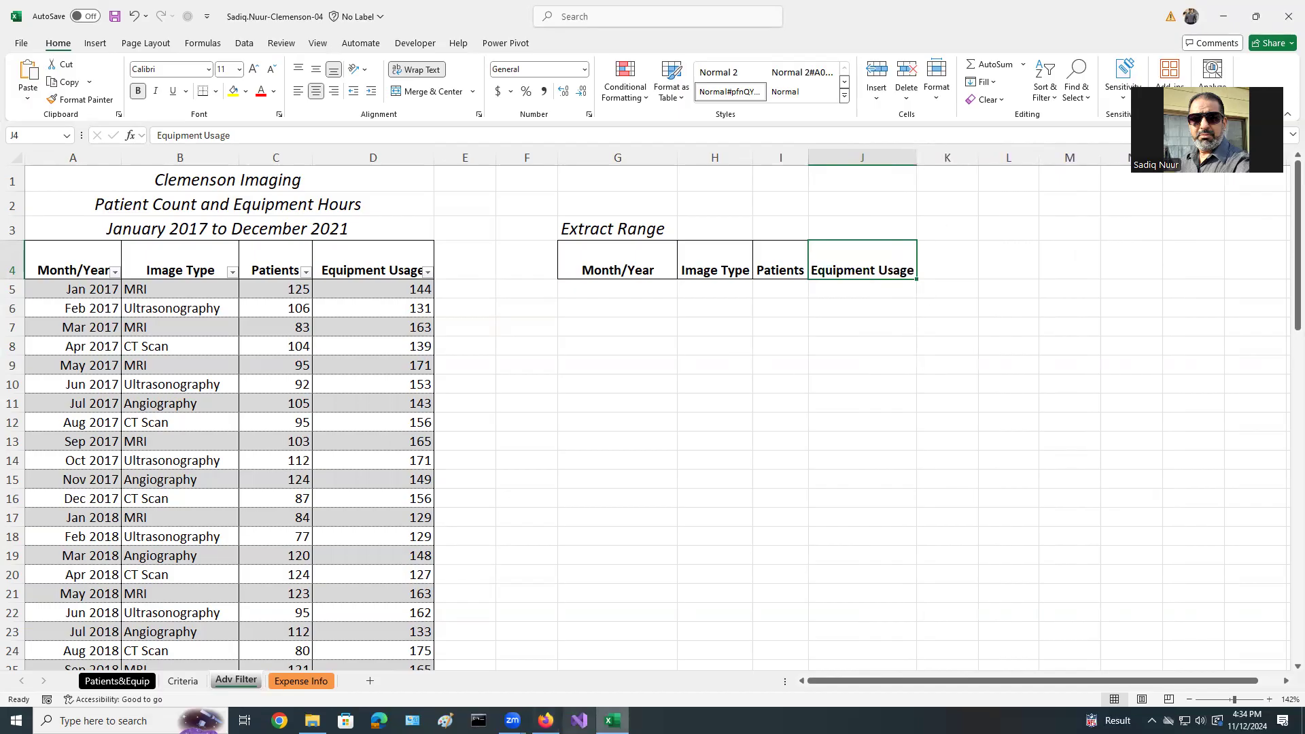
# - Switch to the SIMnet instructions, check off step 4c, and review step 5 on creating the Advanced Filter
pyautogui.click(545, 721)
pyautogui.click(413, 324)
pyautogui.scroll(-2, 485, 470)
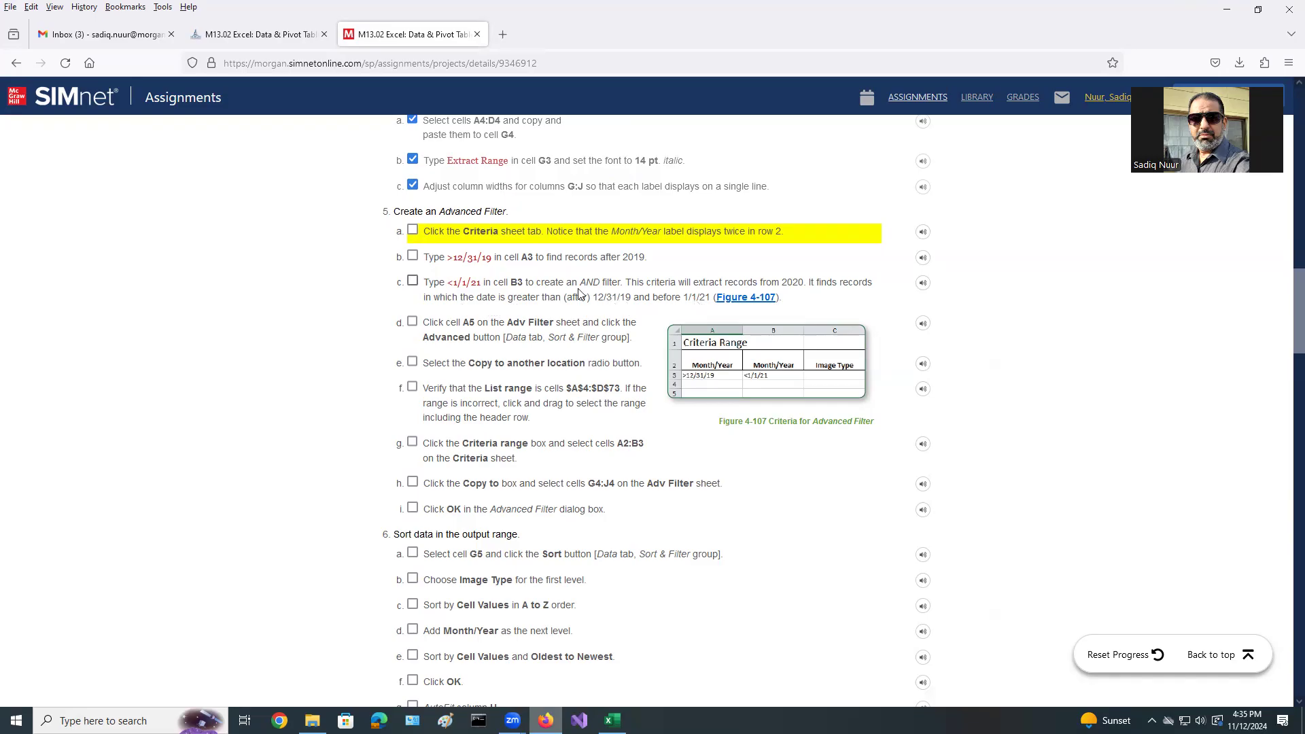
# - Copy the criterion >12/31/19 from step 5b of the instructions into cell A3 of the Criteria sheet in Excel
pyautogui.moveTo(448, 259); pyautogui.dragTo(493, 261)
pyautogui.hotkey('ctrl', 'c')
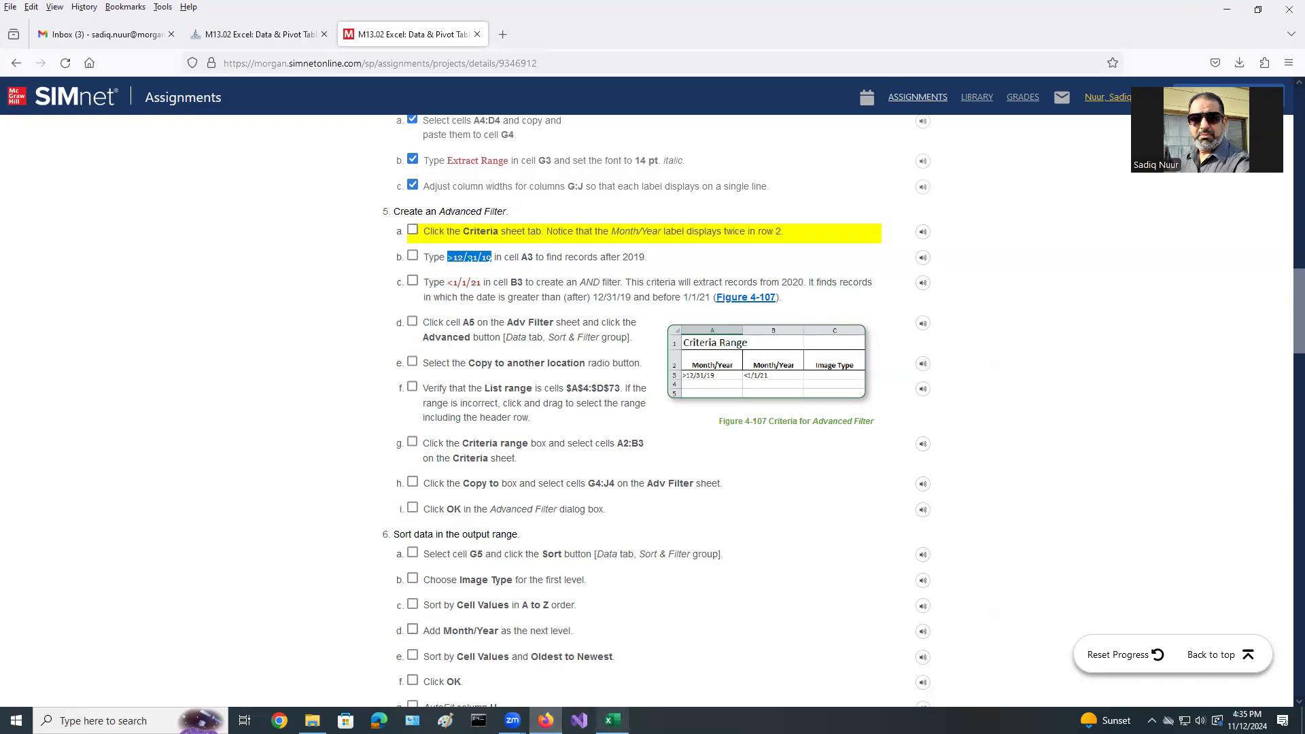
pyautogui.click(612, 720)
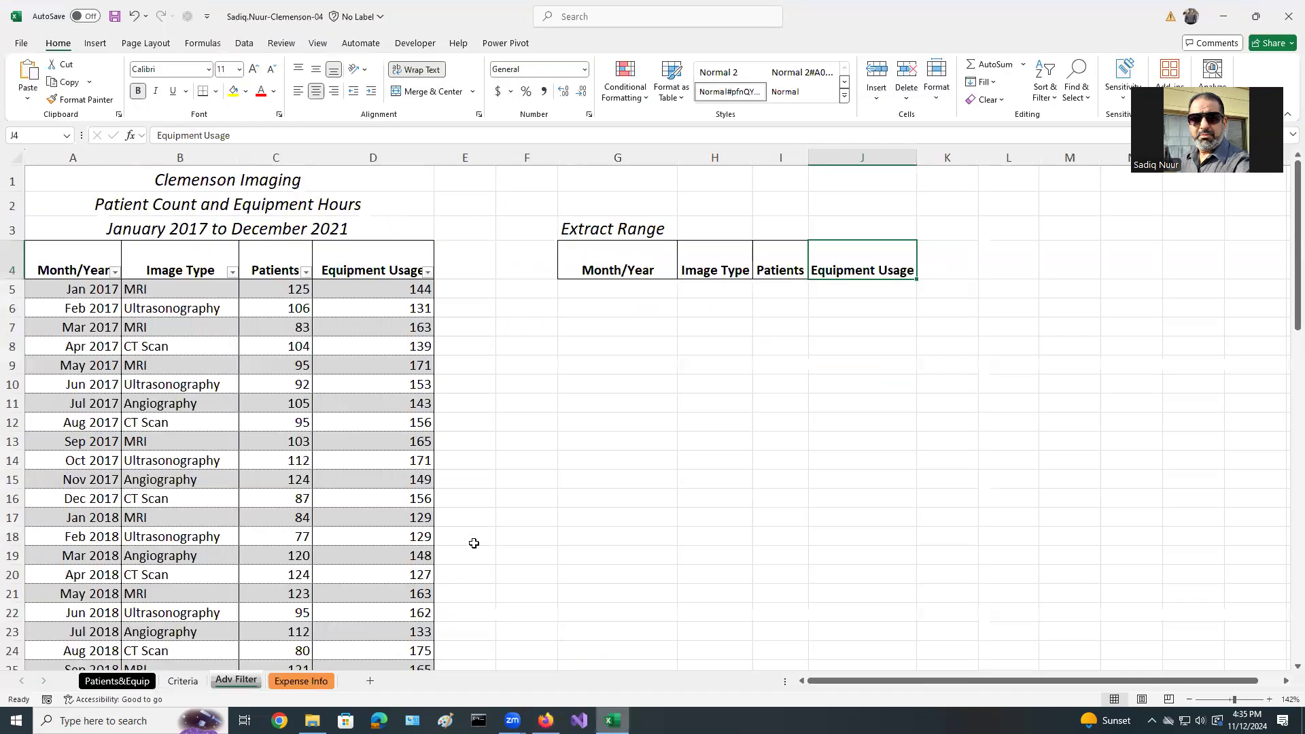
pyautogui.click(183, 682)
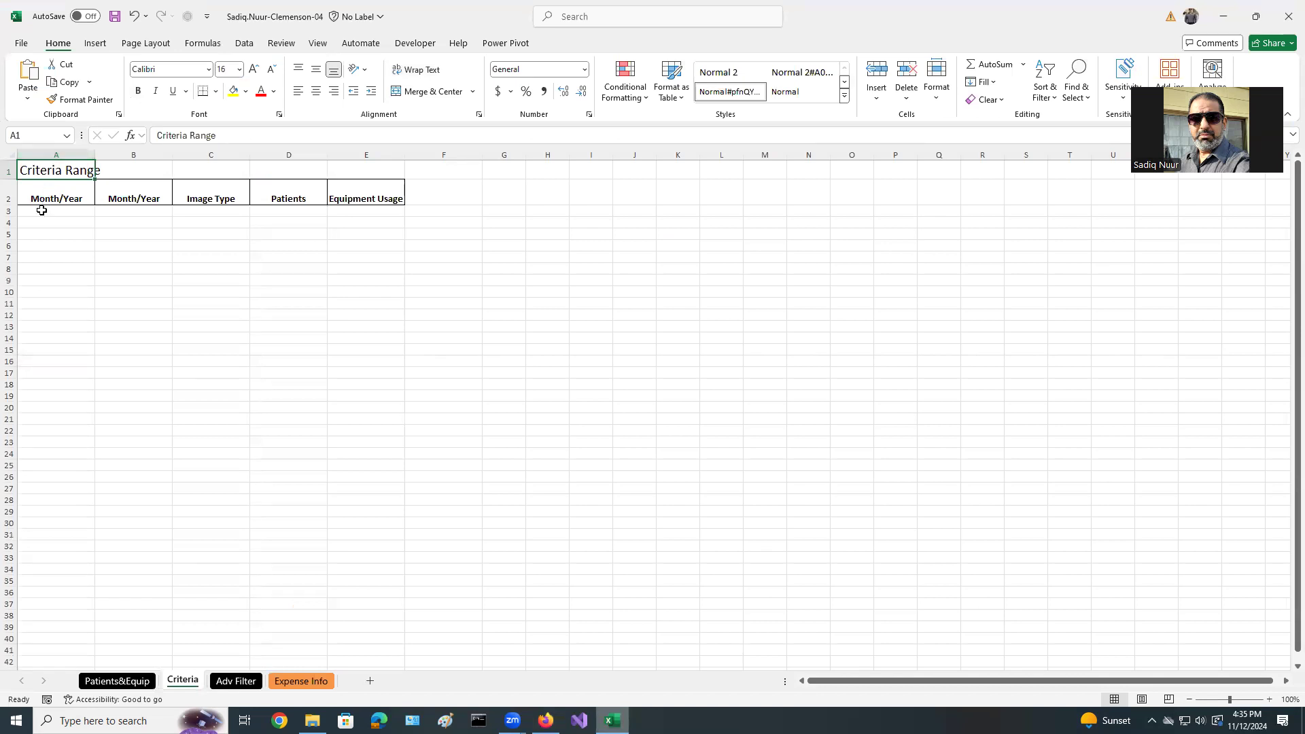
pyautogui.click(1233, 703)
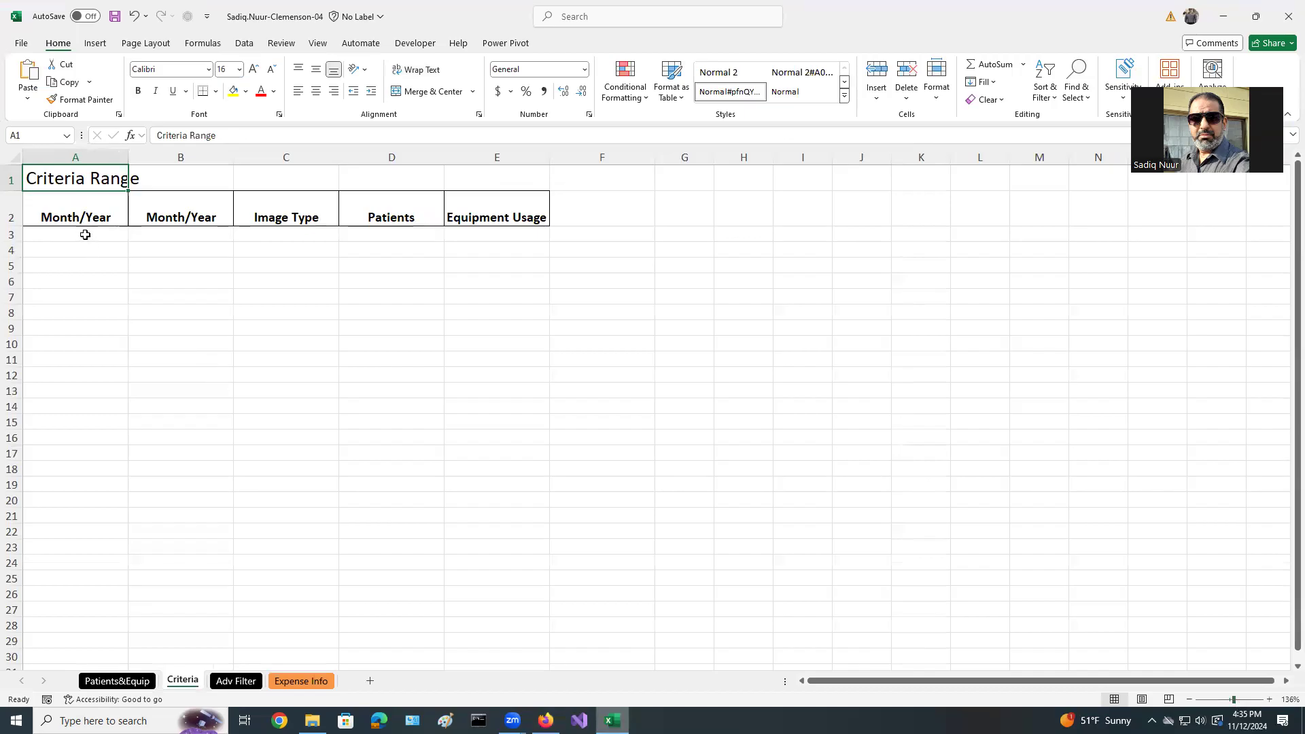
pyautogui.click(85, 232)
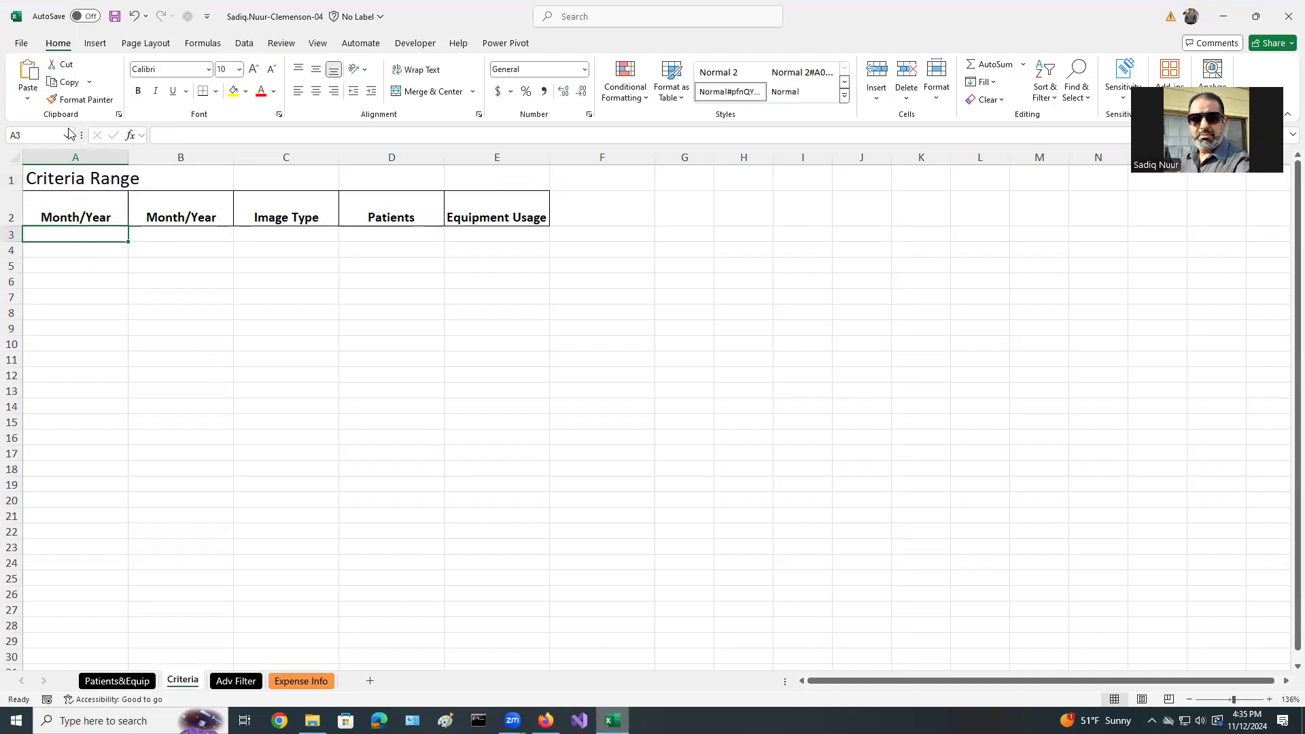
pyautogui.click(28, 74)
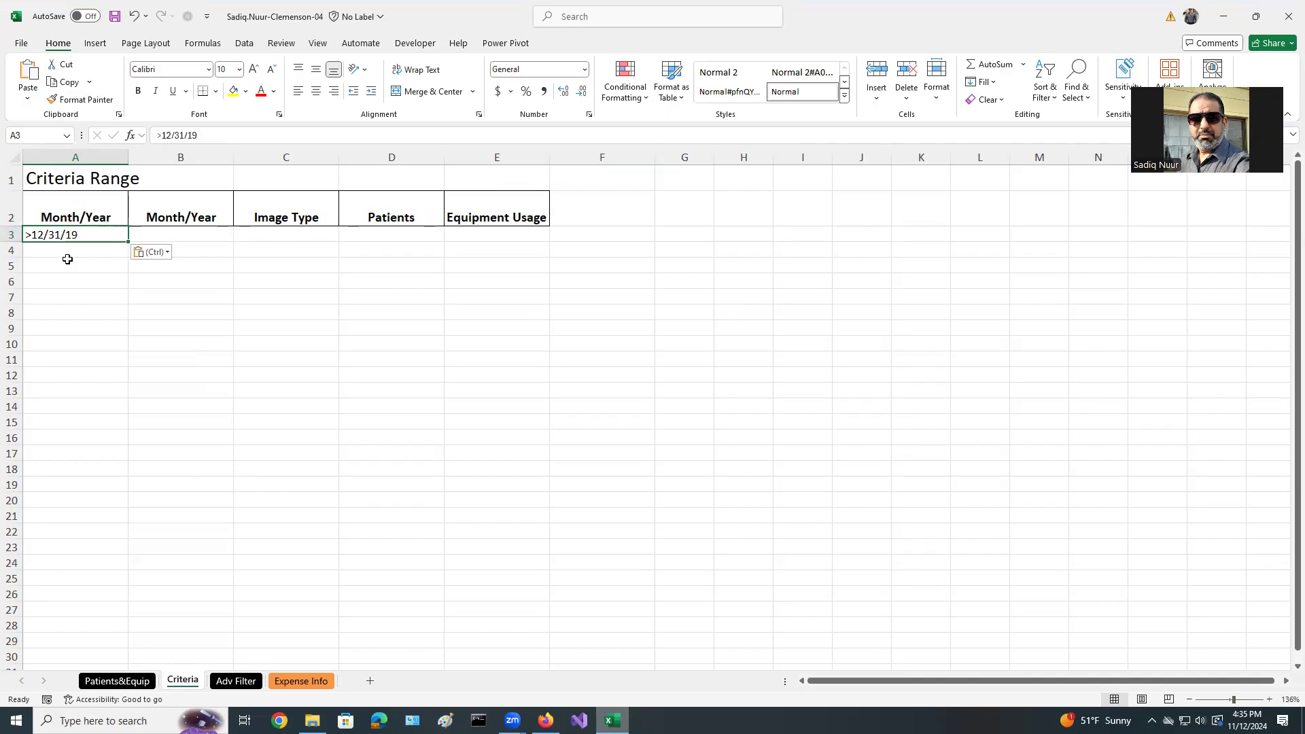
pyautogui.click(232, 681)
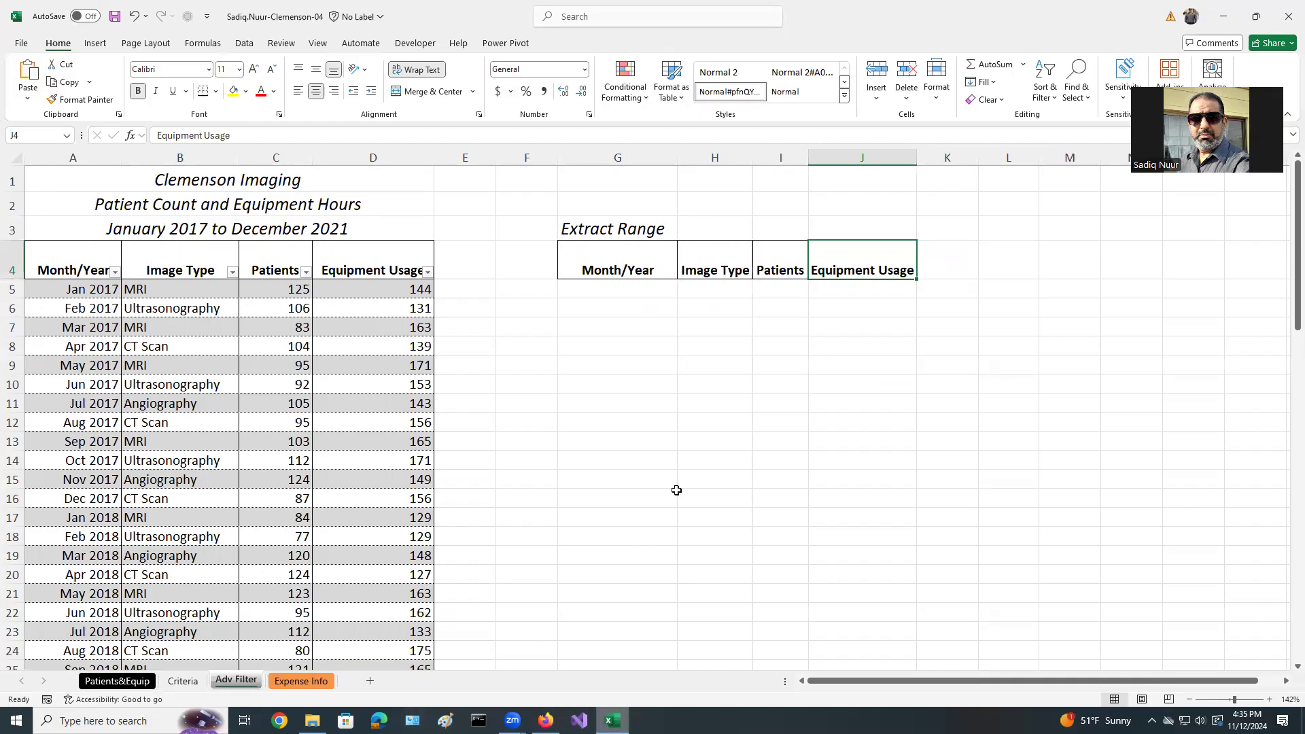
pyautogui.click(180, 684)
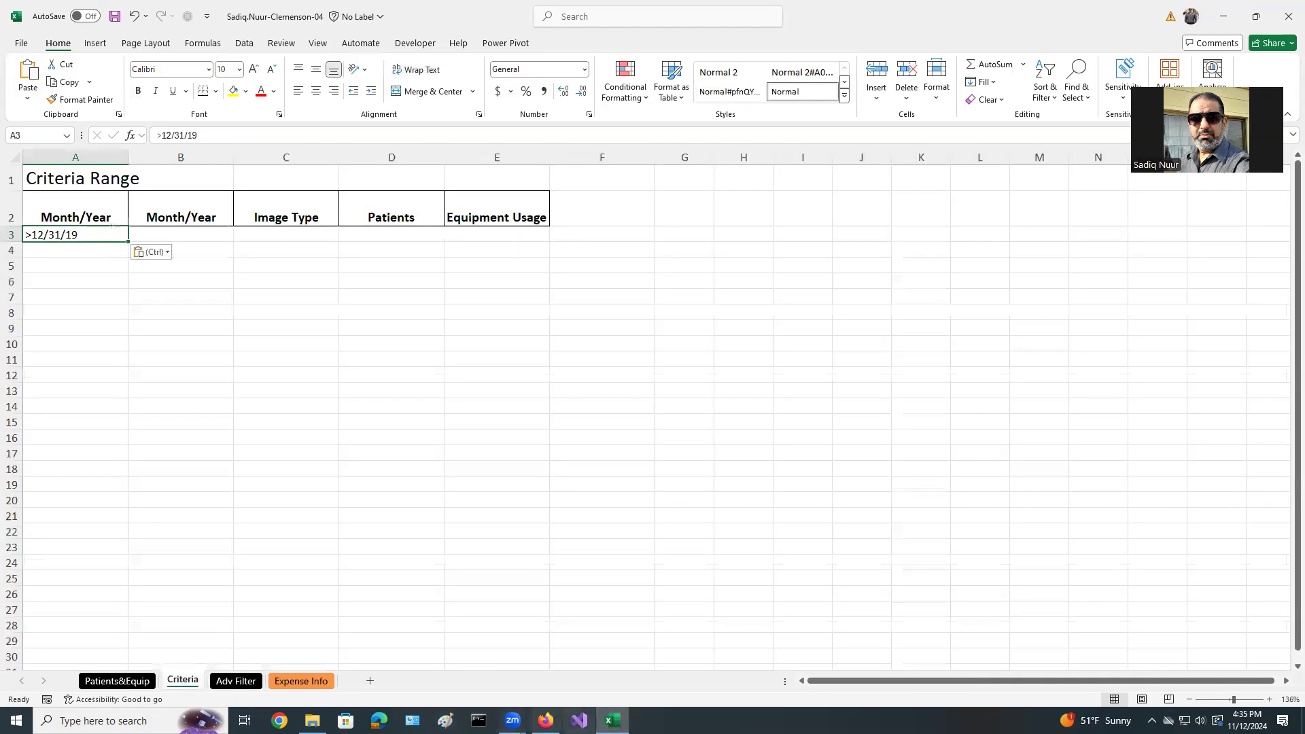
# - Copy the criterion <1/1/21 from step 5c of the SIMnet instructions into cell B3 of the Criteria sheet in Excel
pyautogui.hotkey('alt', 'Tab')
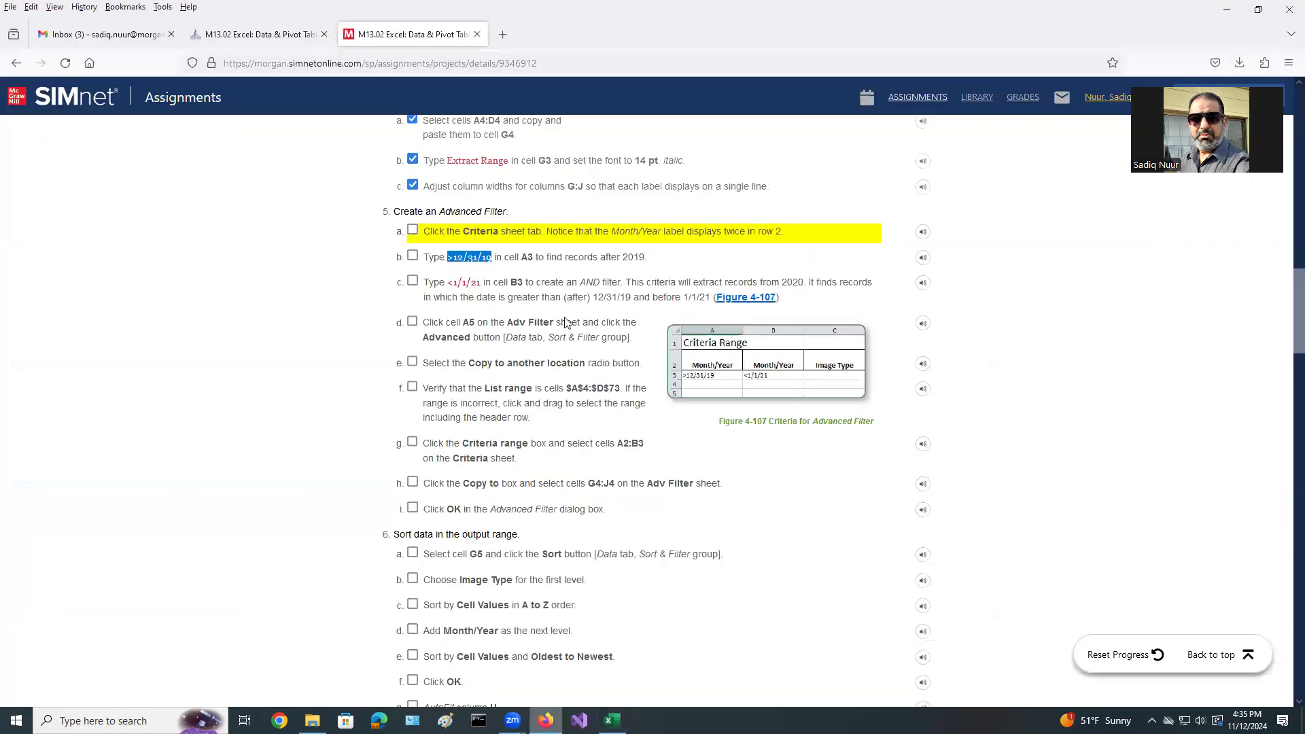
pyautogui.moveTo(449, 288); pyautogui.dragTo(481, 288)
pyautogui.hotkey('ctrl', 'c')
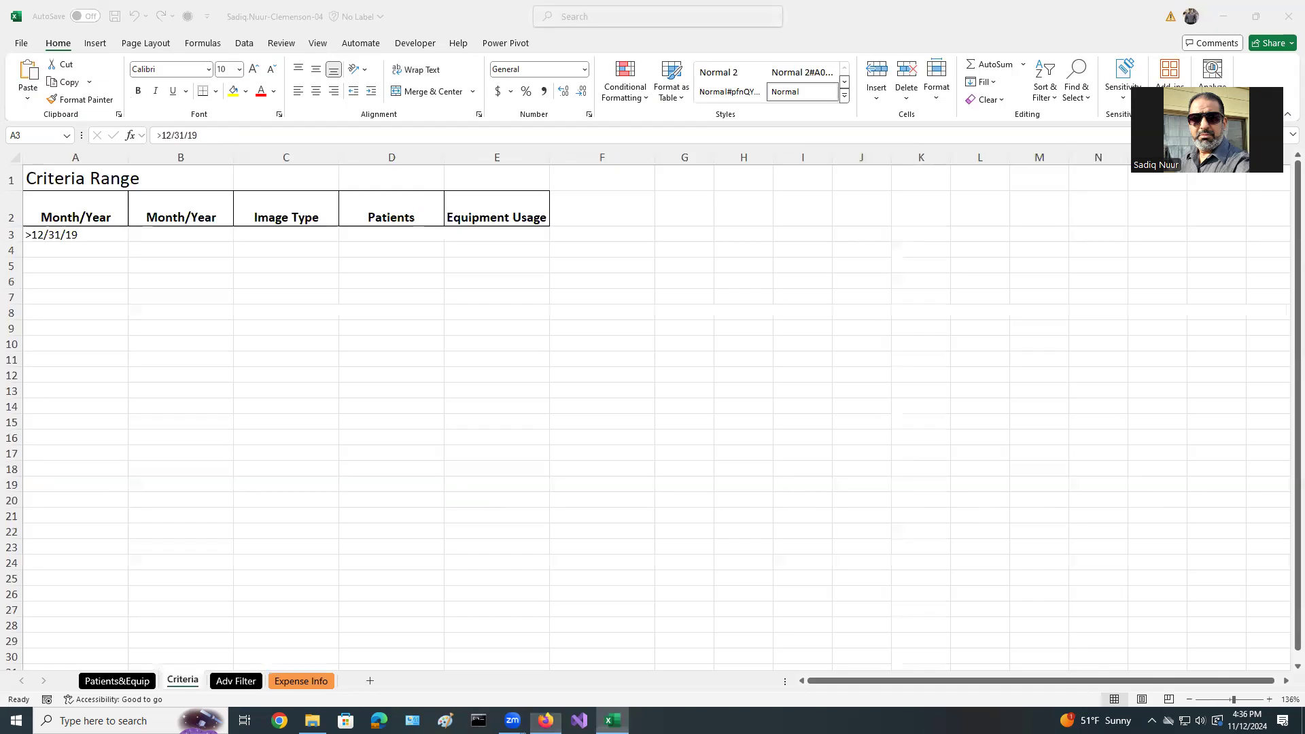
pyautogui.click(612, 720)
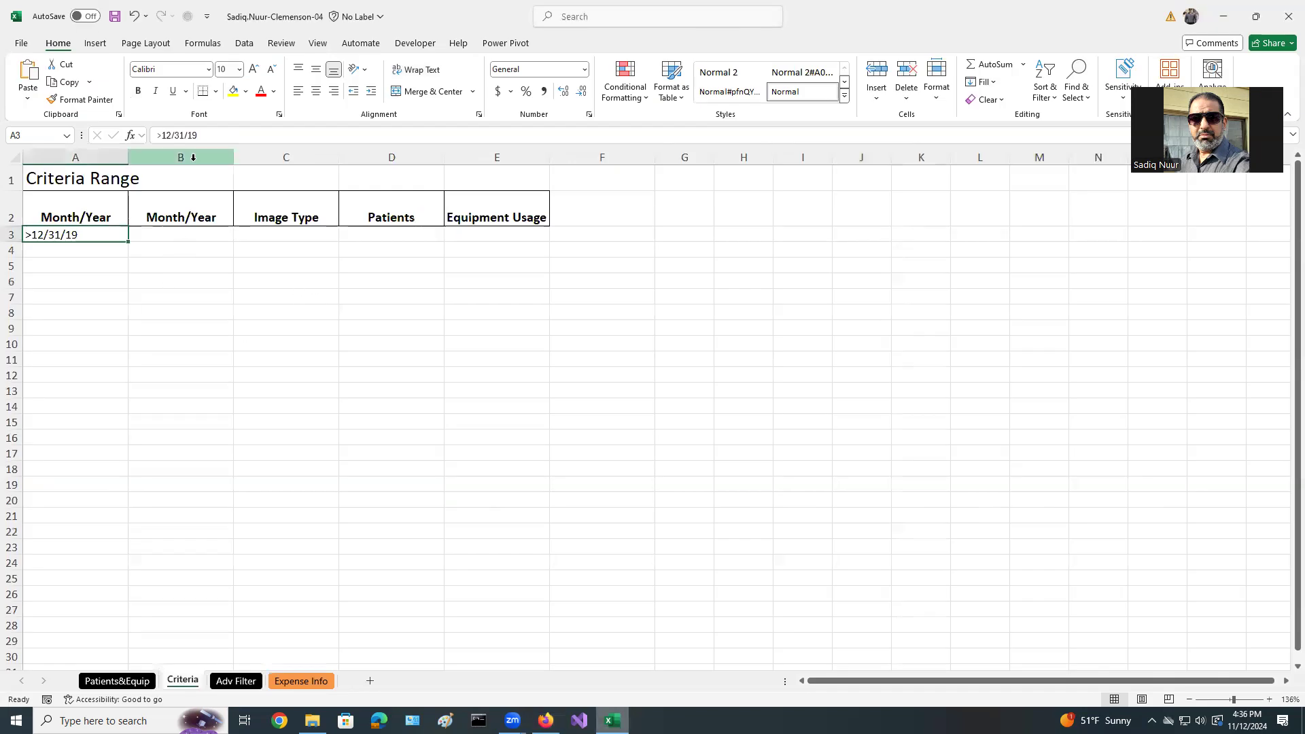
pyautogui.click(185, 233)
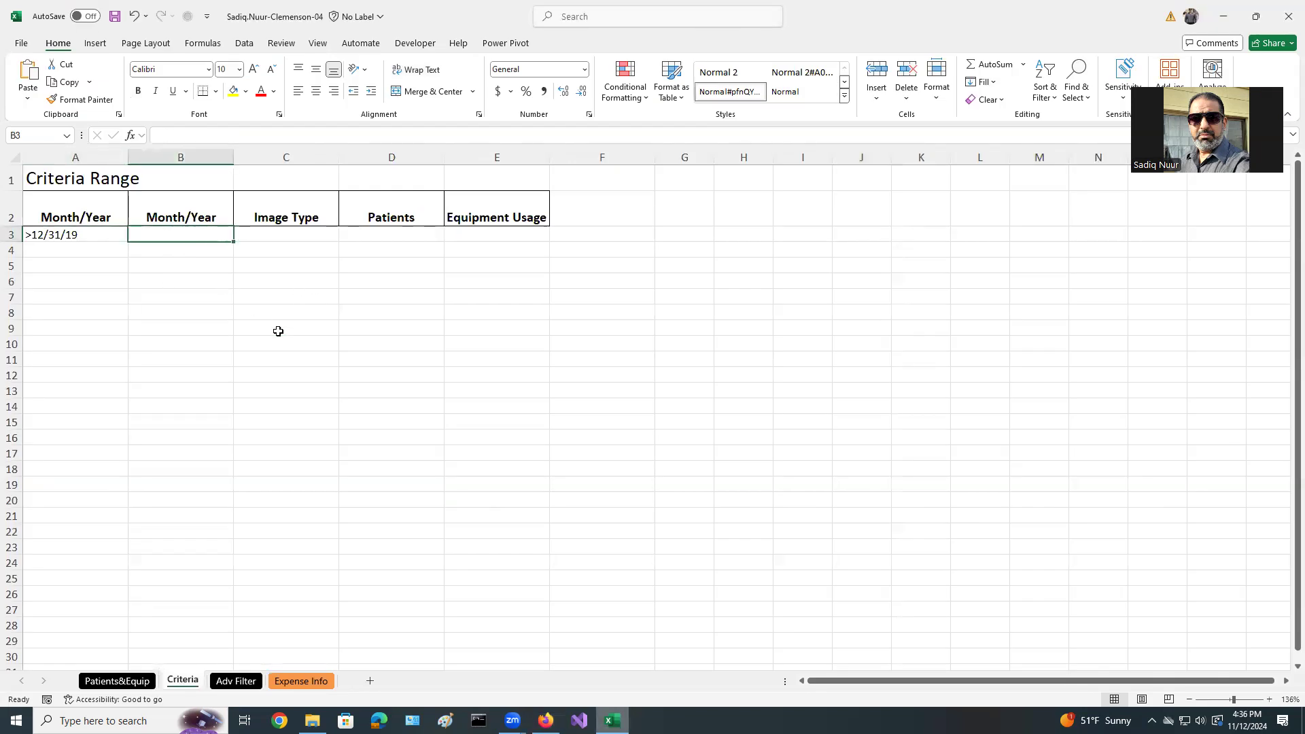
pyautogui.hotkey('ctrl', 'v')
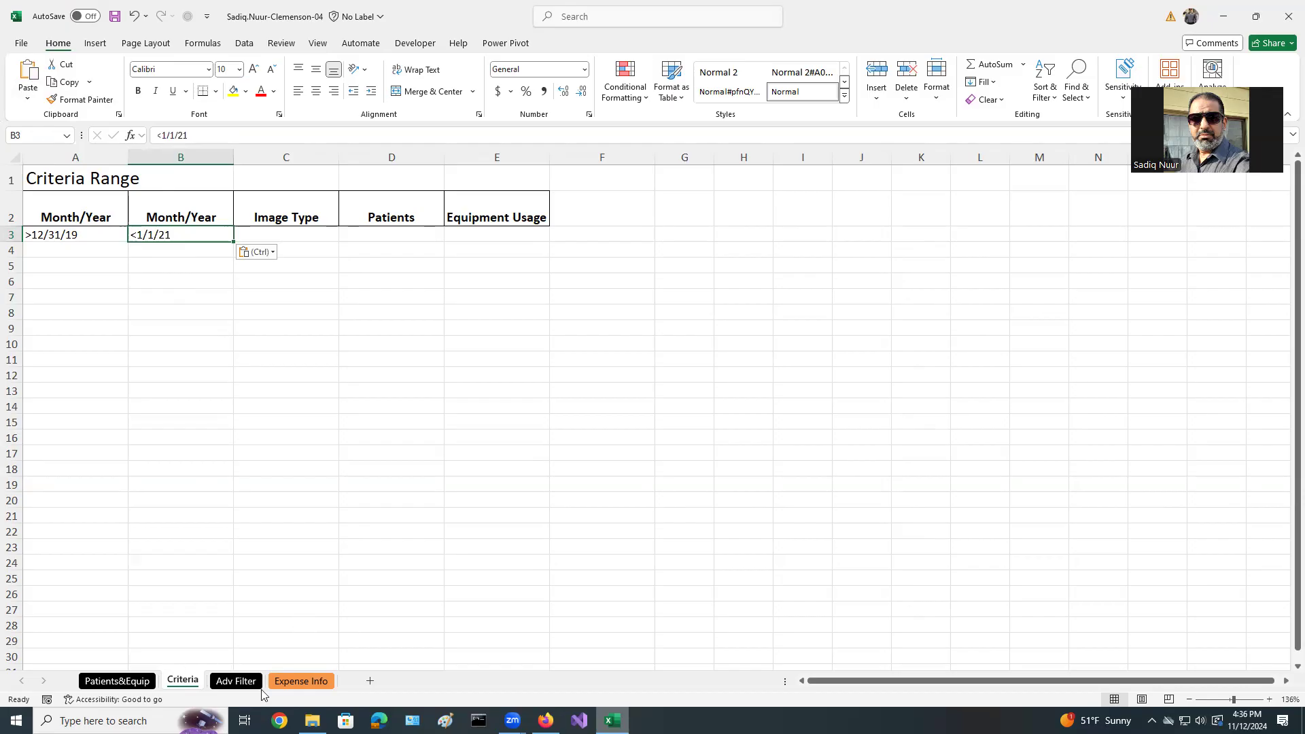
# - Switch to the SIMnet instructions and check off steps 5a through 5d
pyautogui.click(546, 720)
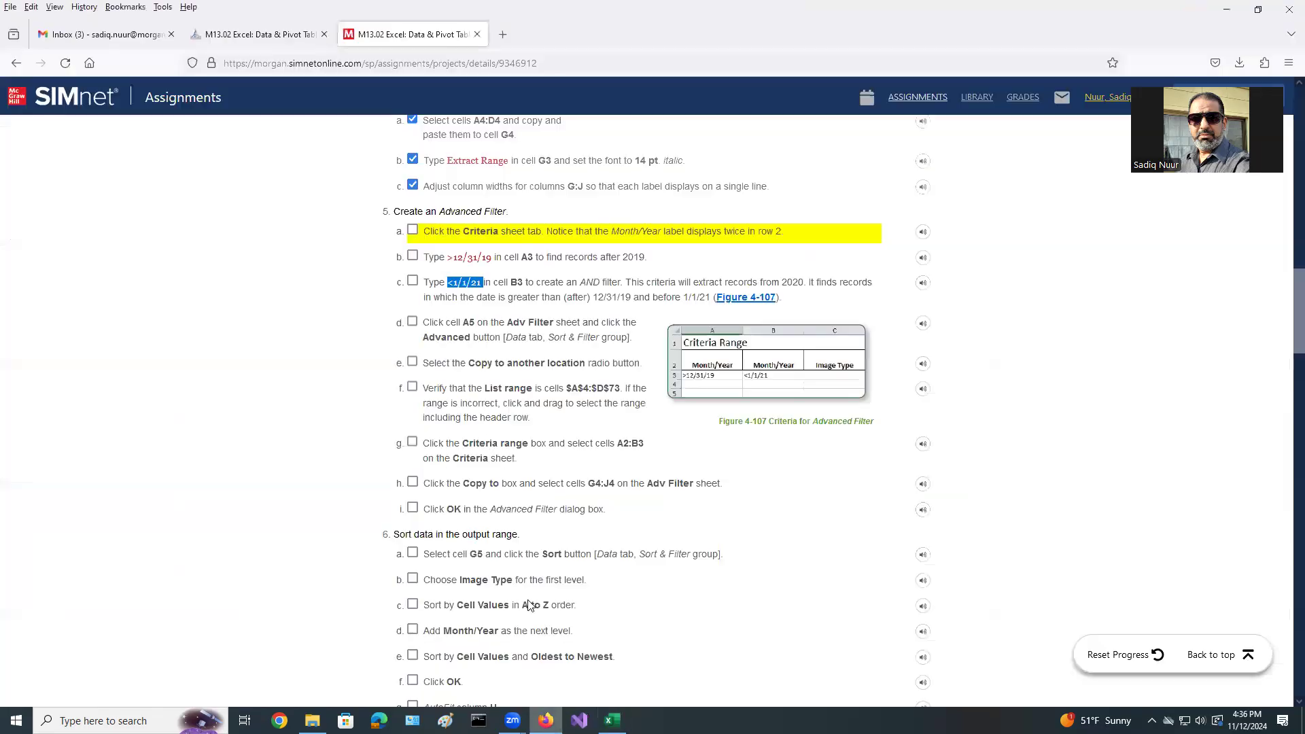
pyautogui.click(413, 231)
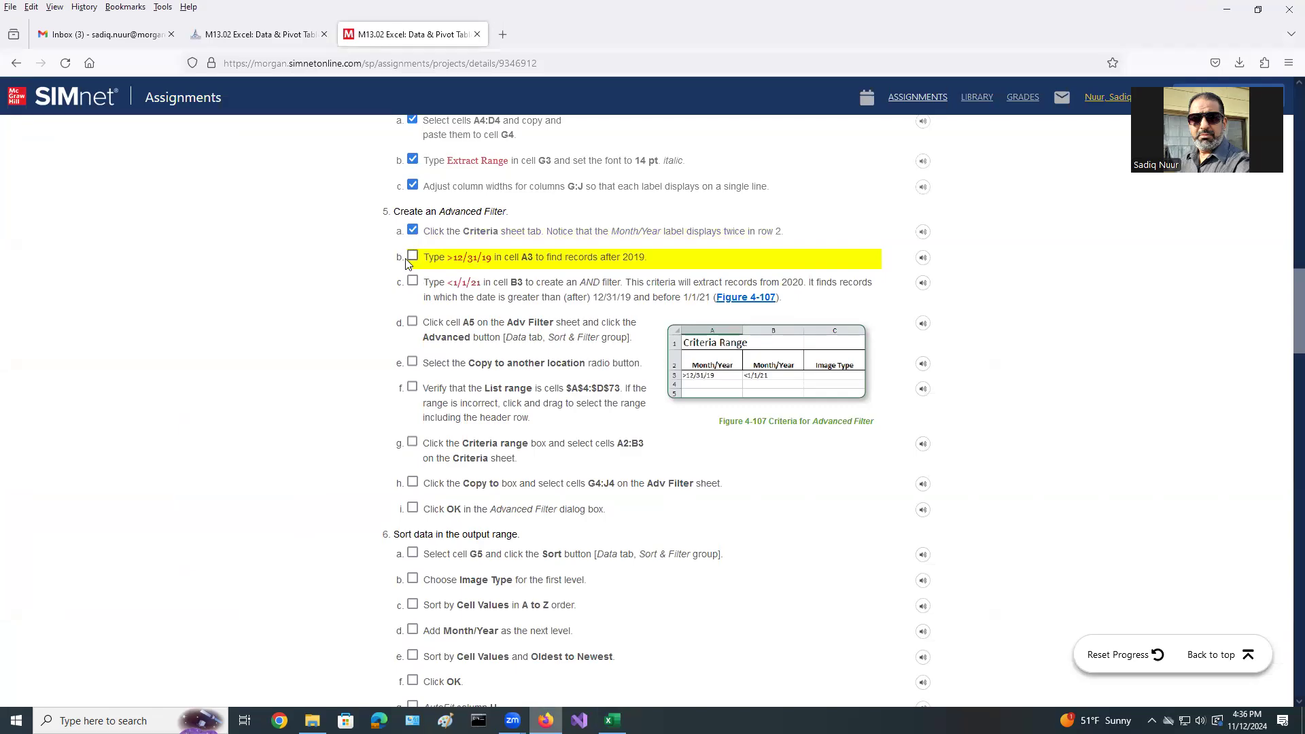
pyautogui.click(413, 257)
pyautogui.click(413, 282)
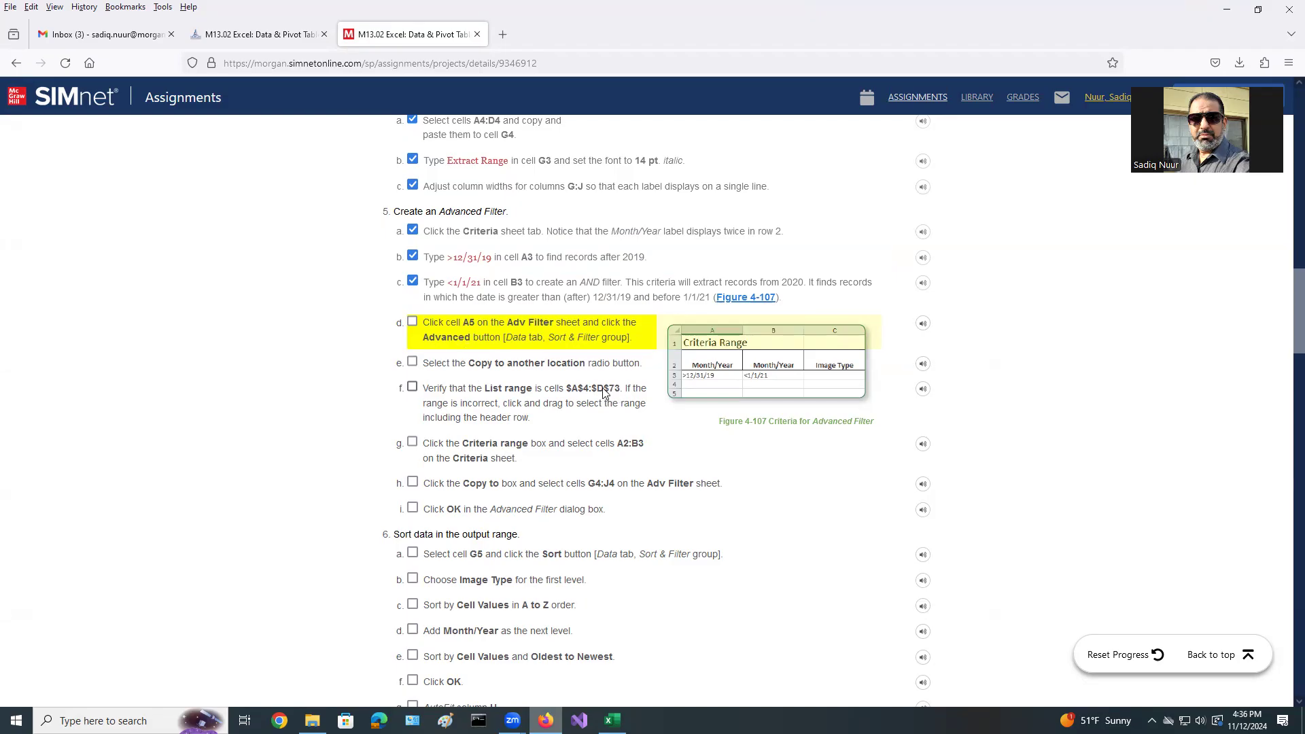
pyautogui.click(412, 323)
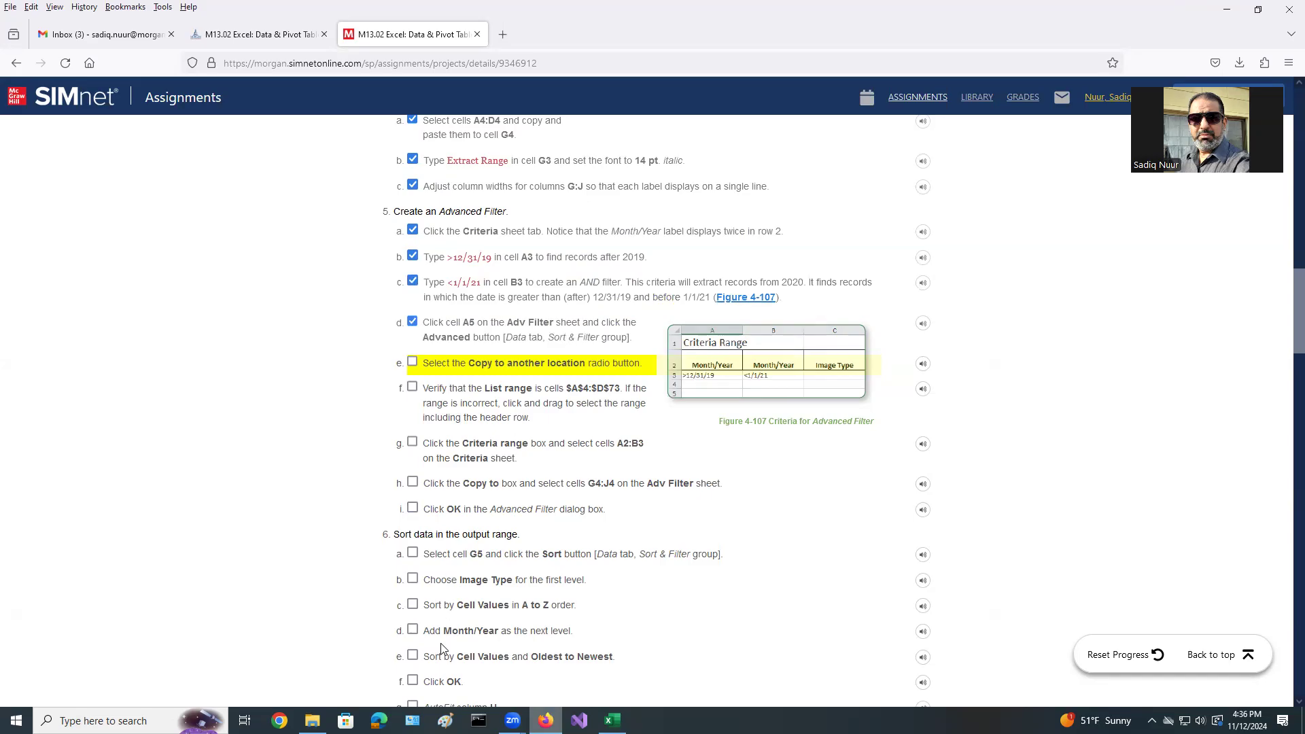
# - Switch to Excel, select cell A5 on the Adv Filter sheet, and open the Advanced Filter dialog
pyautogui.click(612, 721)
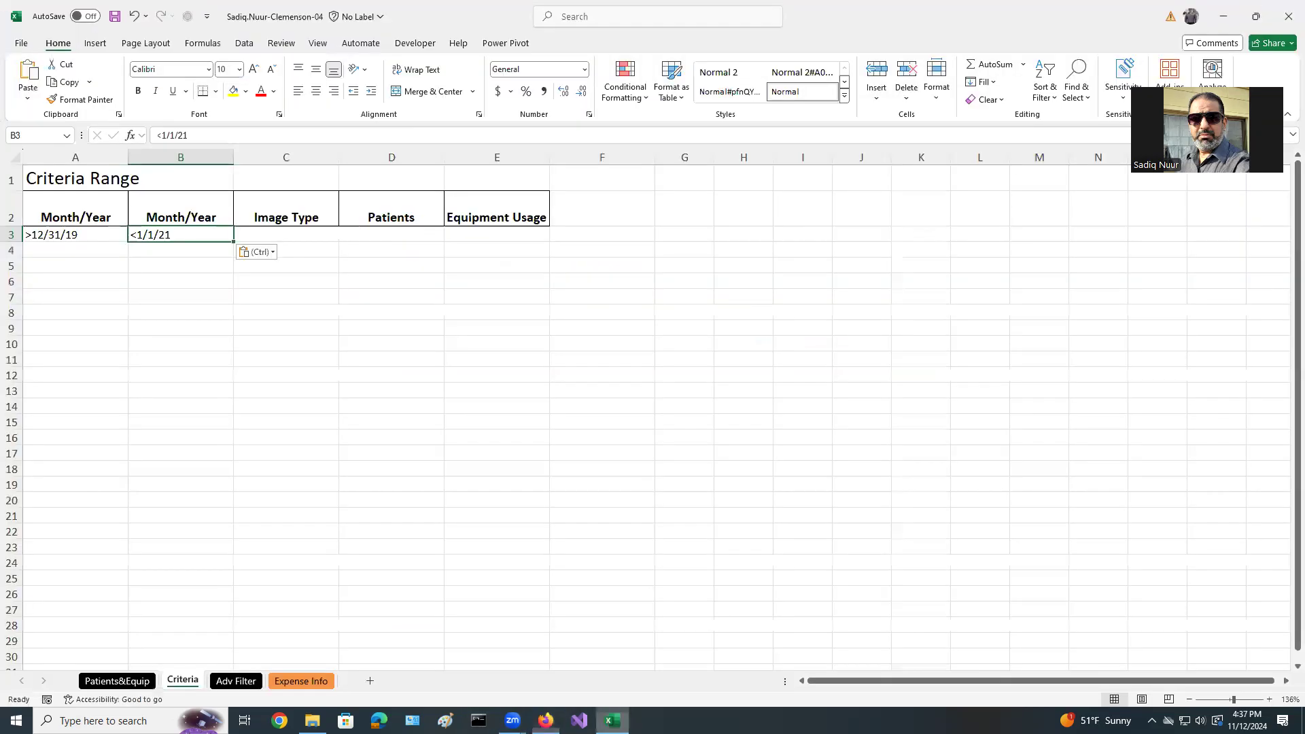
pyautogui.press('ctrl')
pyautogui.press('ctrl')
pyautogui.click(233, 682)
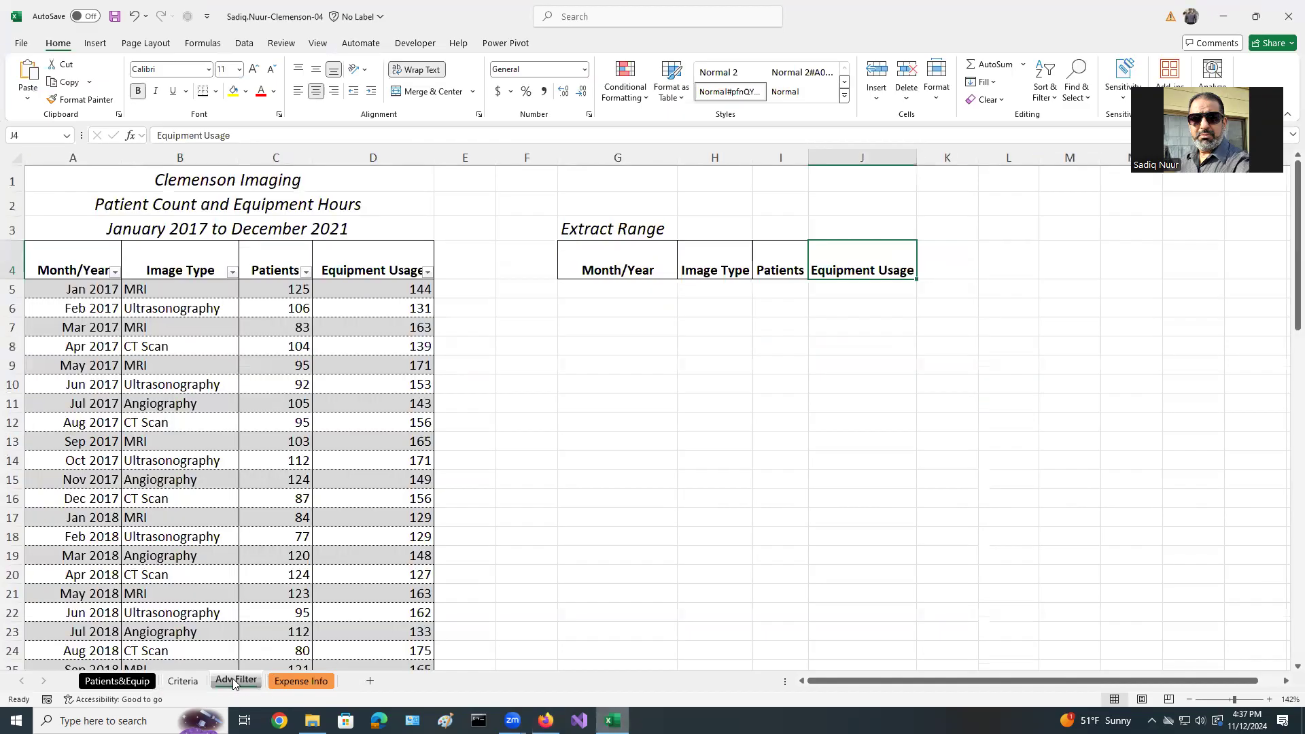
pyautogui.click(60, 290)
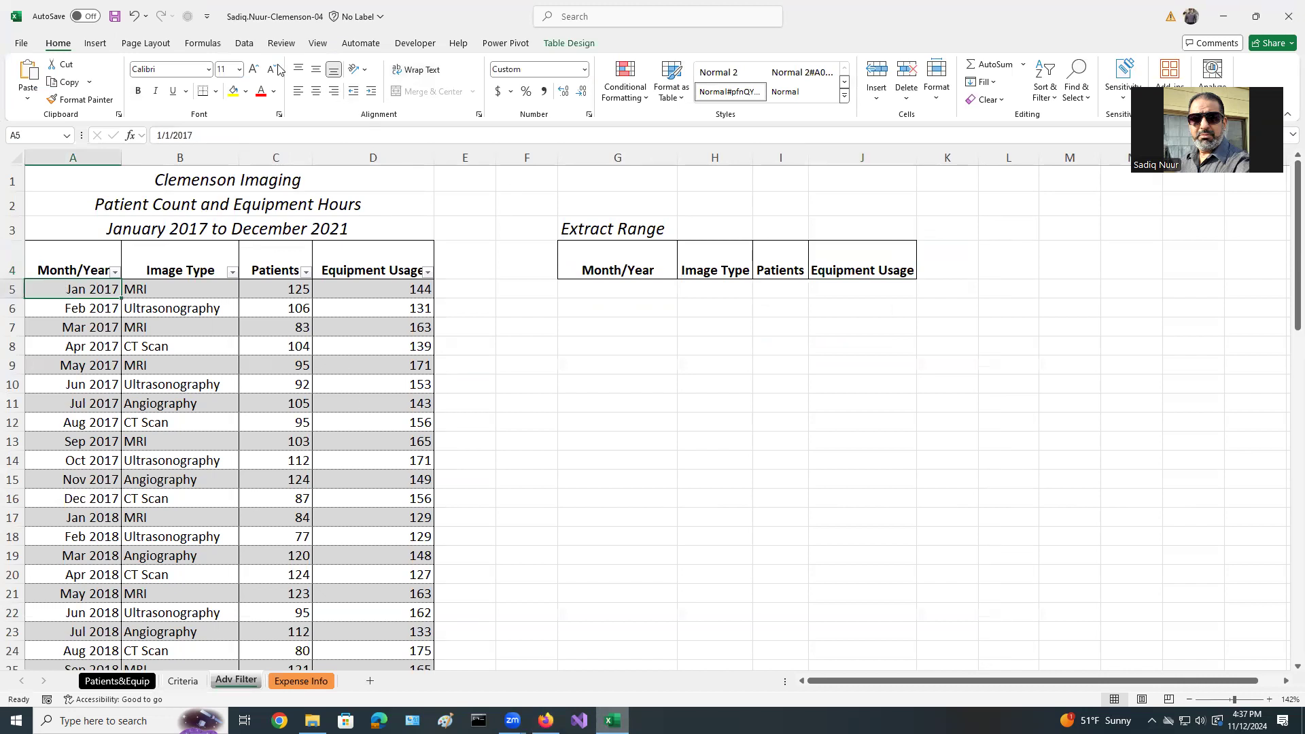
pyautogui.click(245, 43)
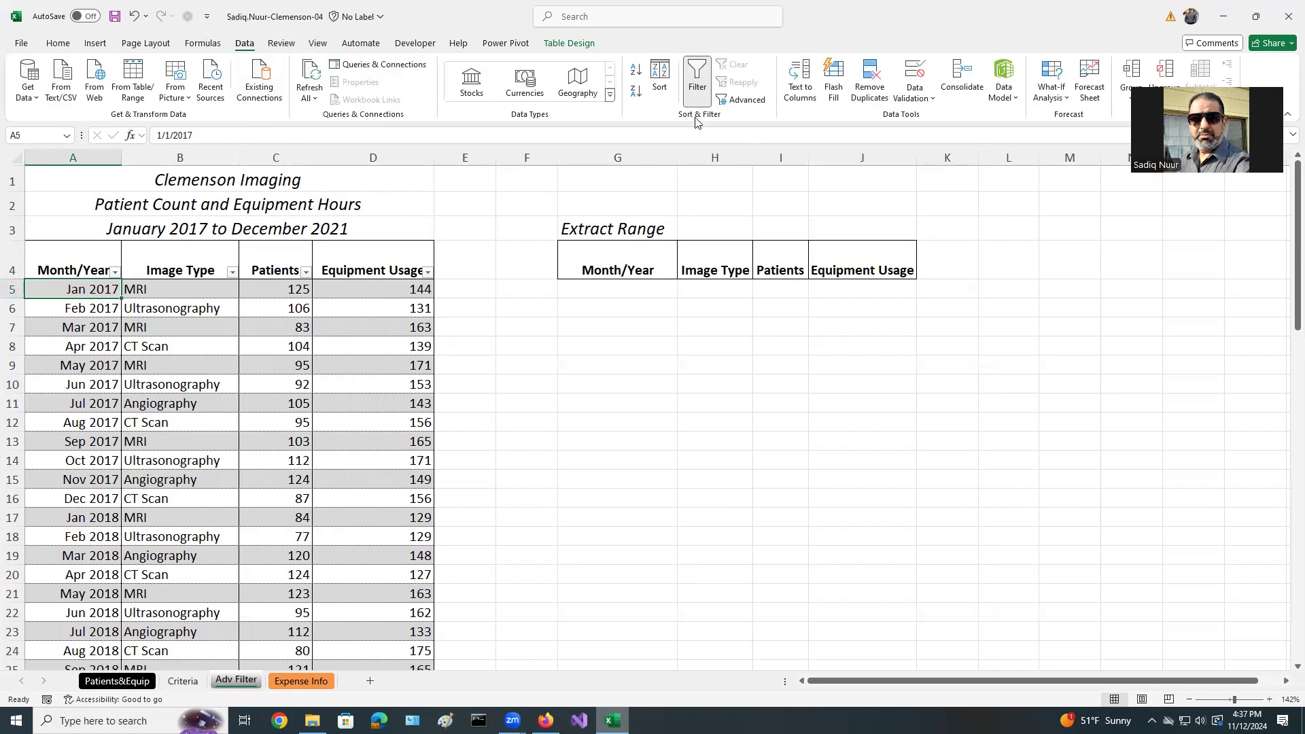
pyautogui.press('ctrl')
pyautogui.press('ctrl')
pyautogui.press('ctrl')
pyautogui.click(746, 102)
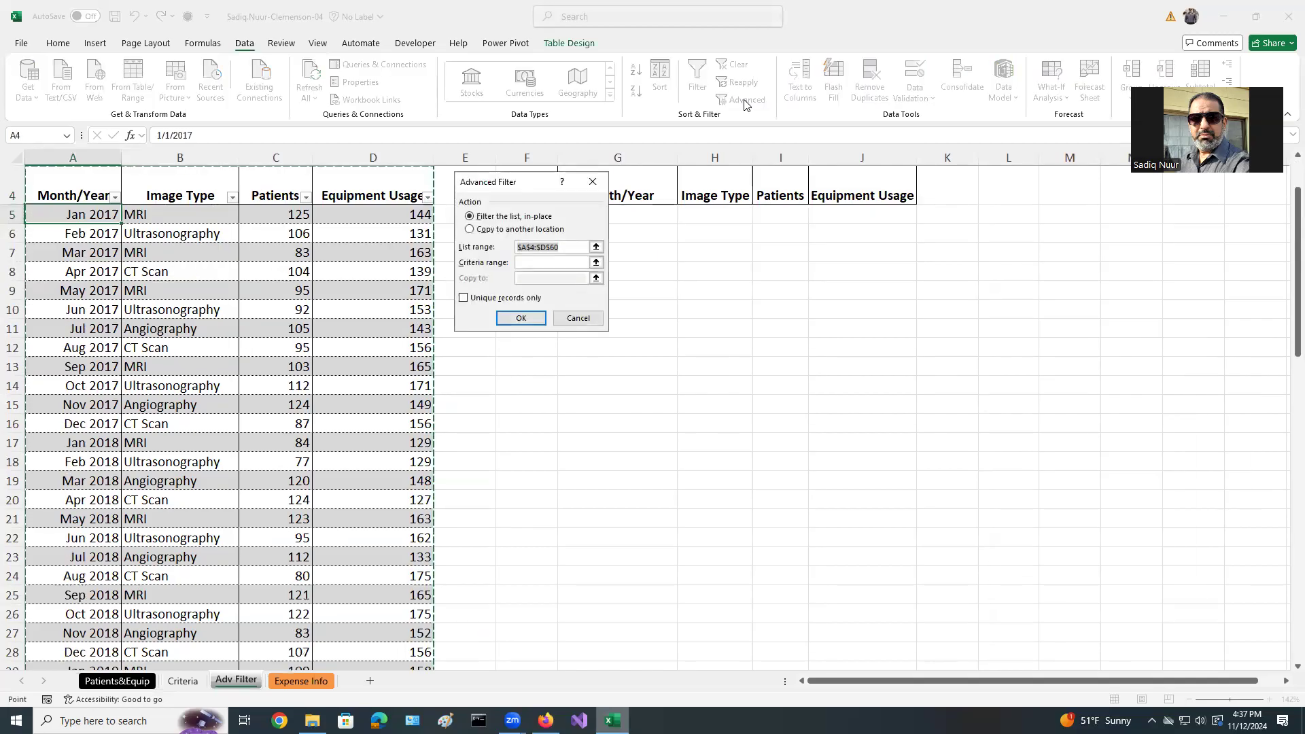
# - Set the Advanced Filter to copy to another location and change its list range to $A$4:$D$73
pyautogui.moveTo(536, 190); pyautogui.dragTo(662, 289)
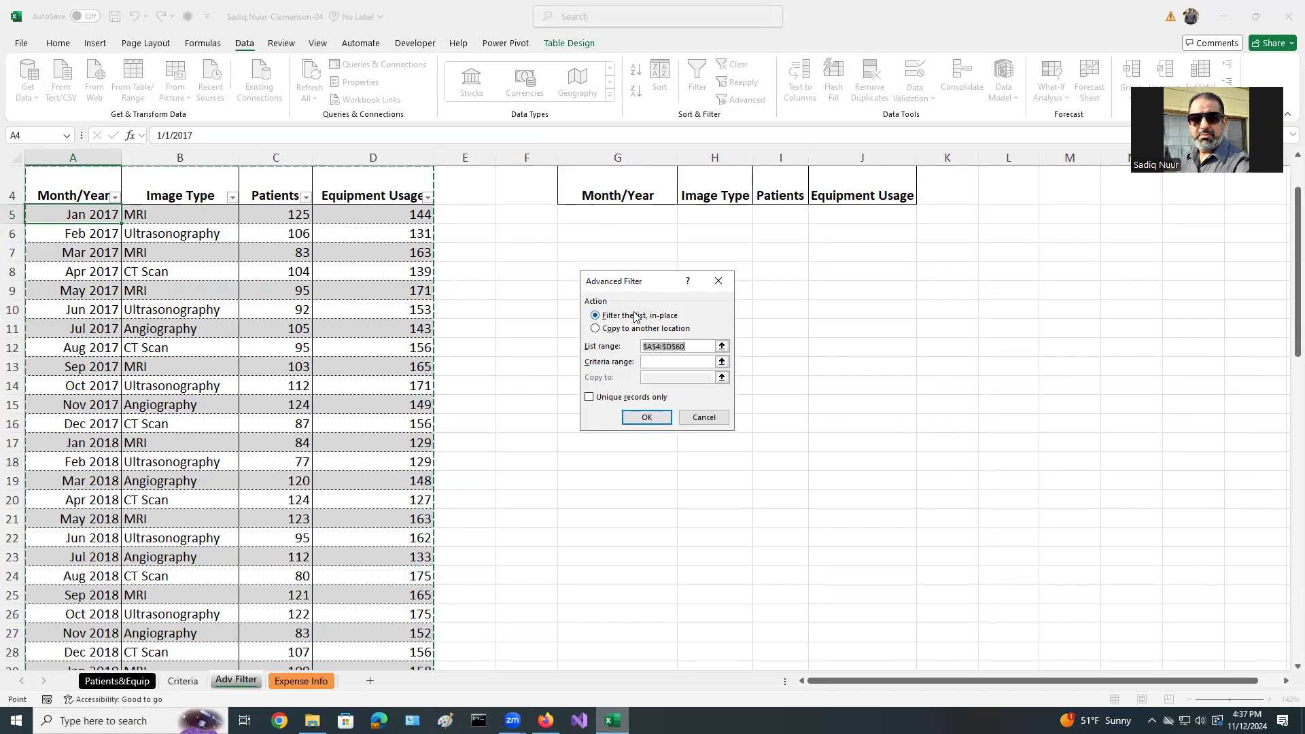
pyautogui.click(596, 329)
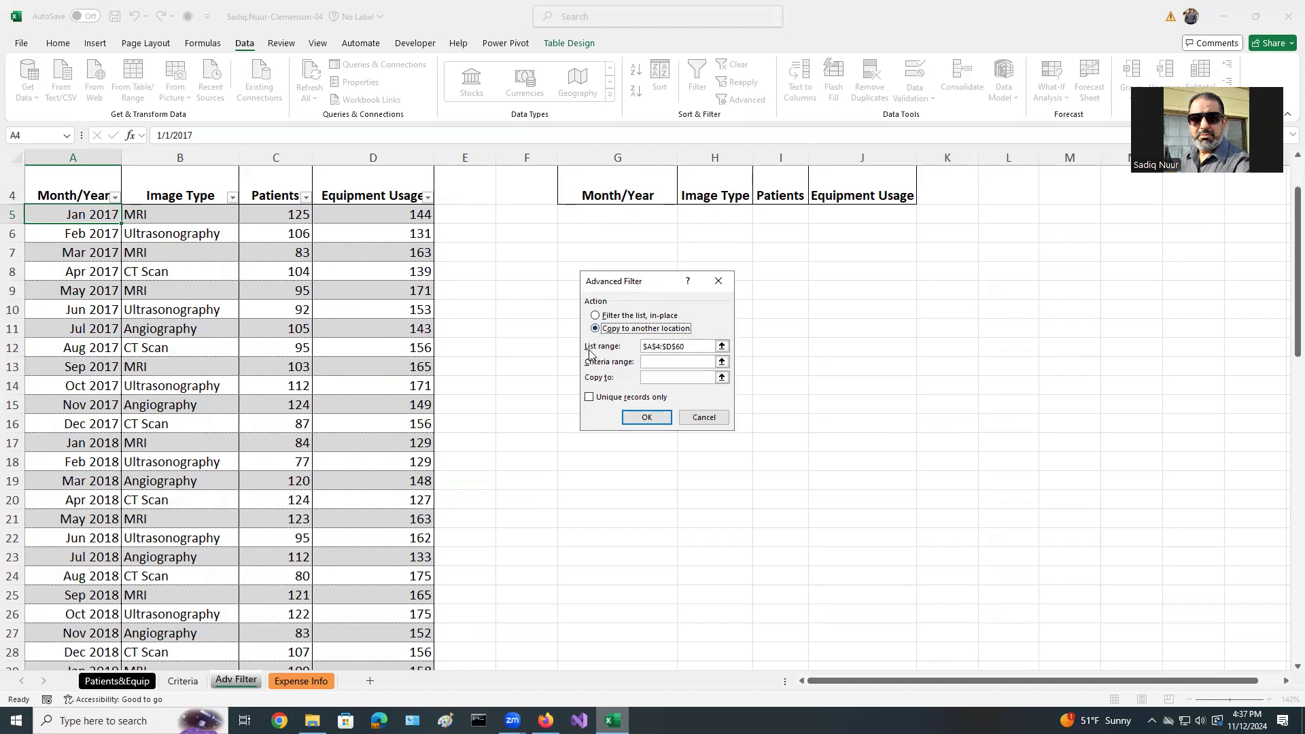
pyautogui.click(692, 347)
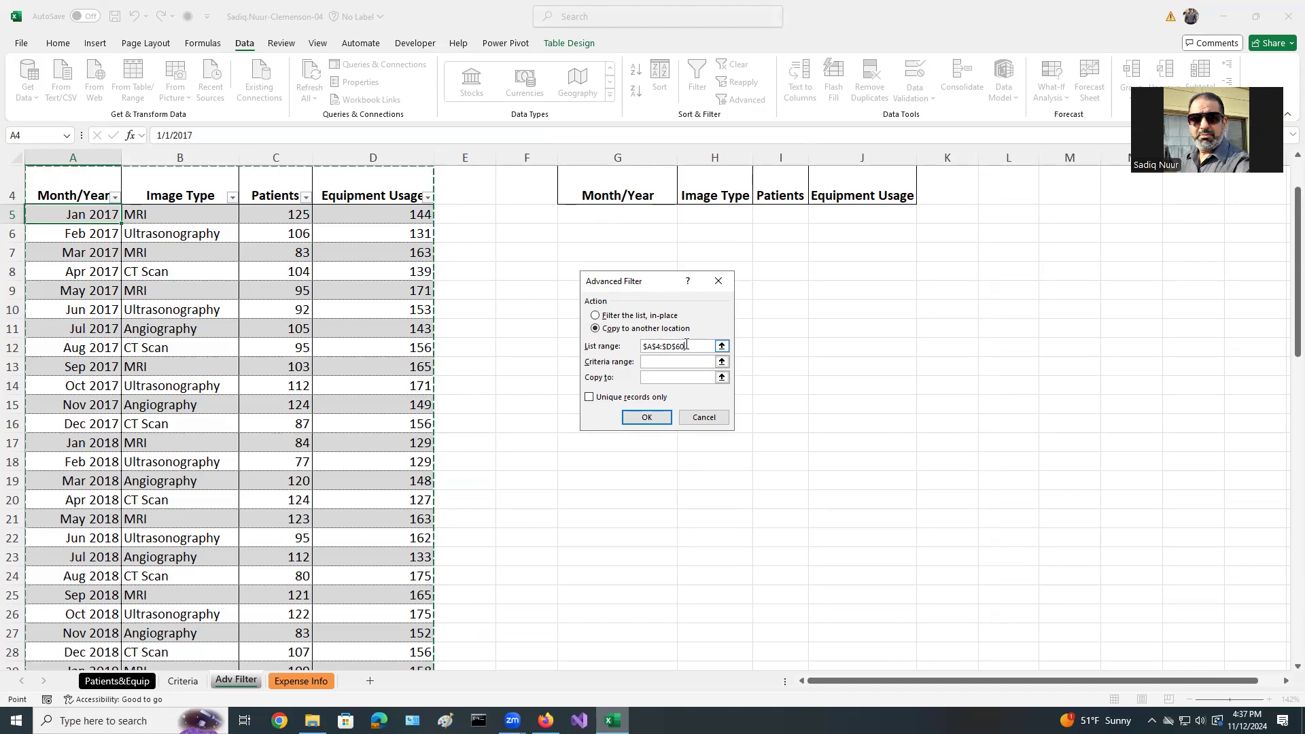
pyautogui.moveTo(687, 347); pyautogui.dragTo(677, 348)
pyautogui.click(690, 379)
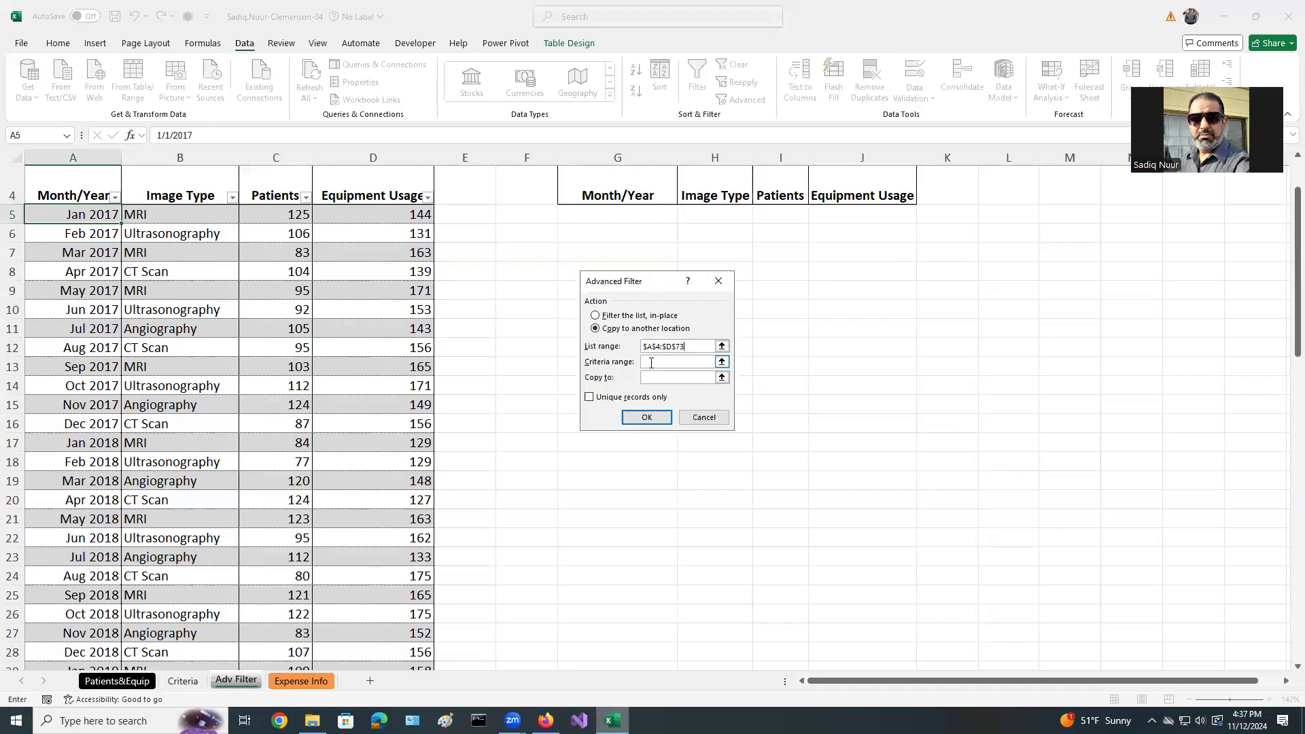
# - Select cells A2:B3 on the Criteria sheet as the Advanced Filter's criteria range, consulting the SIMnet instructions
pyautogui.click(722, 361)
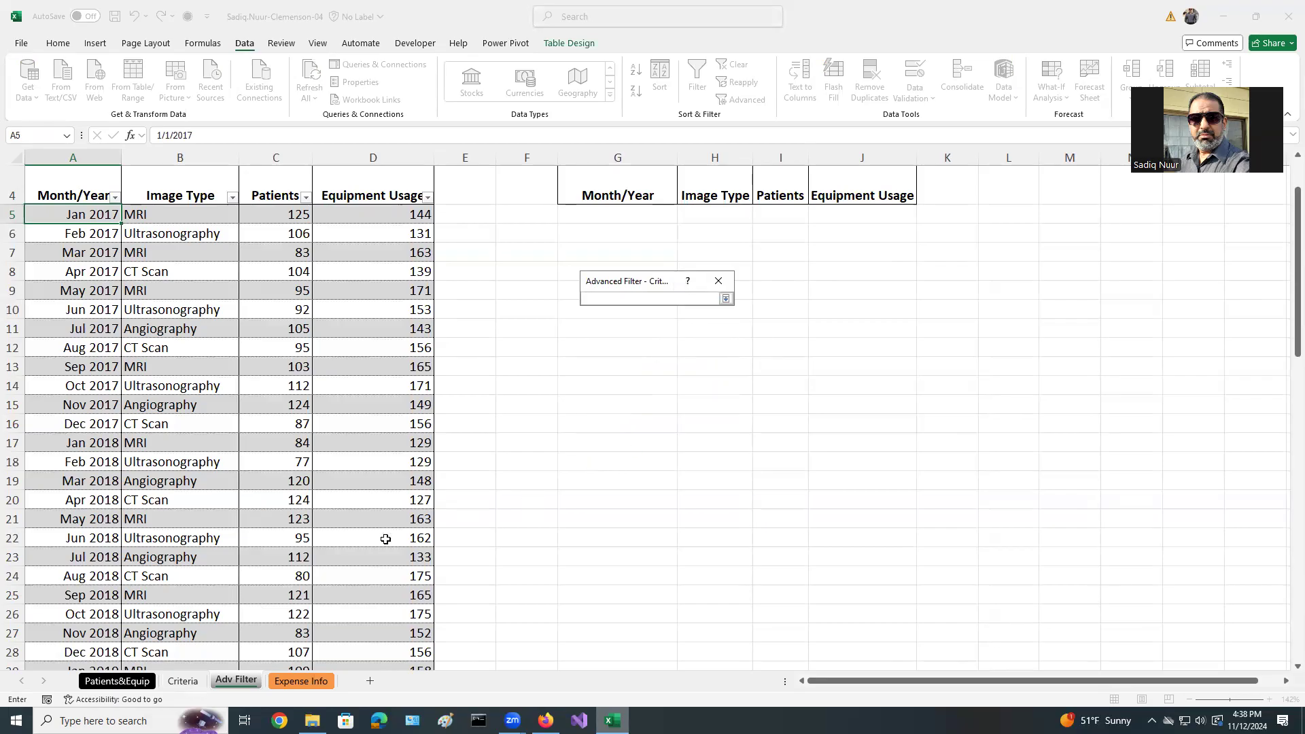
pyautogui.click(184, 682)
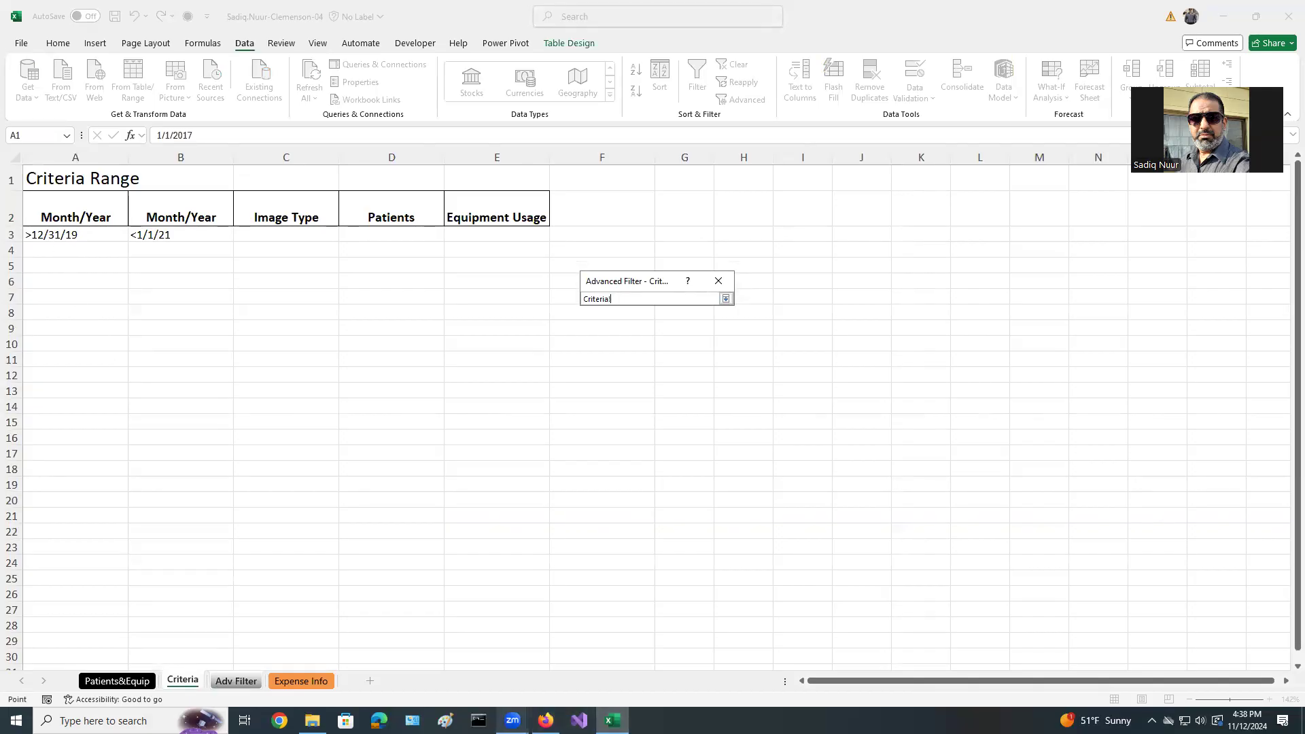
pyautogui.click(546, 721)
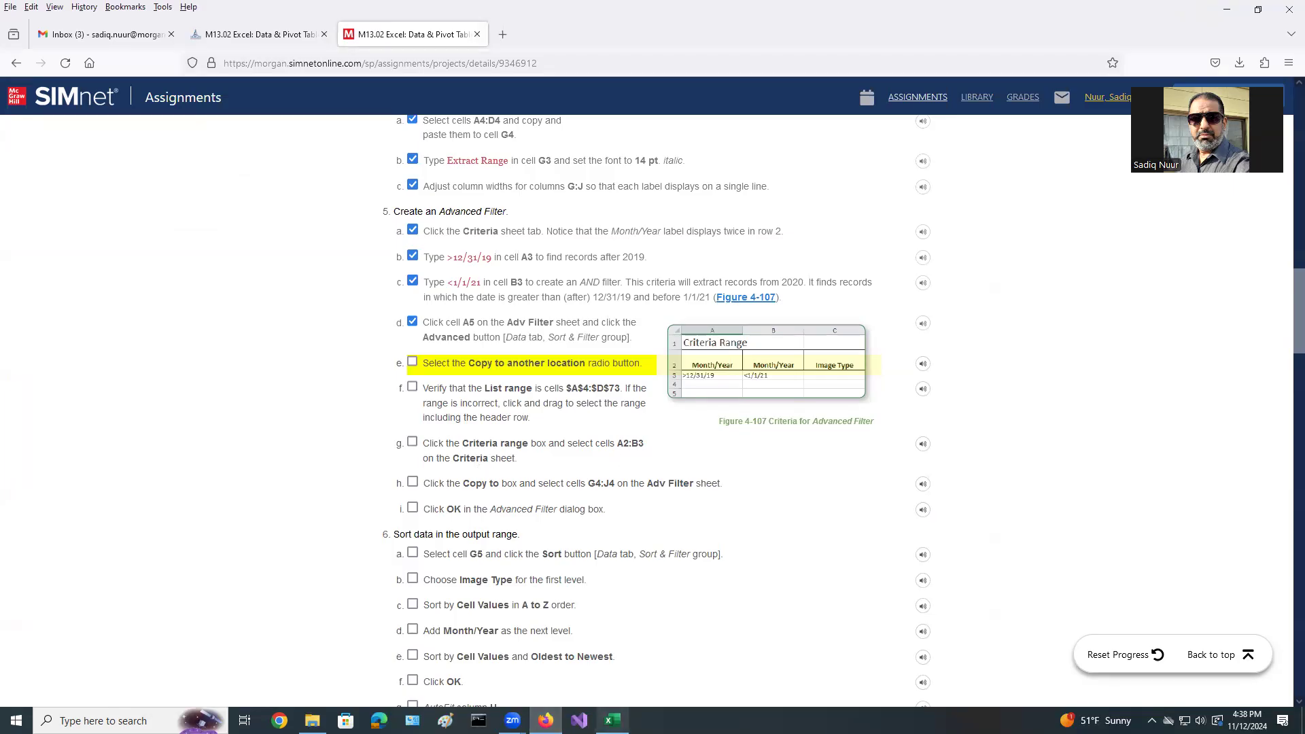
pyautogui.click(611, 721)
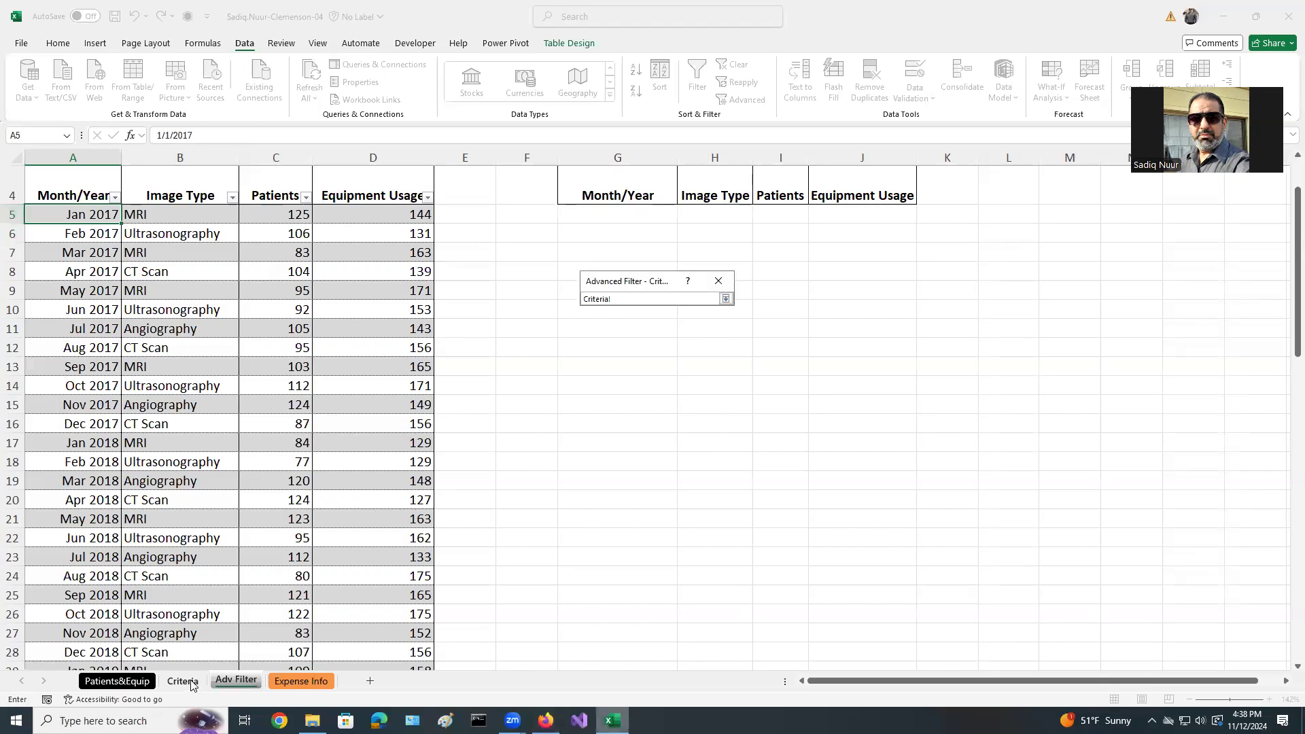
pyautogui.click(184, 681)
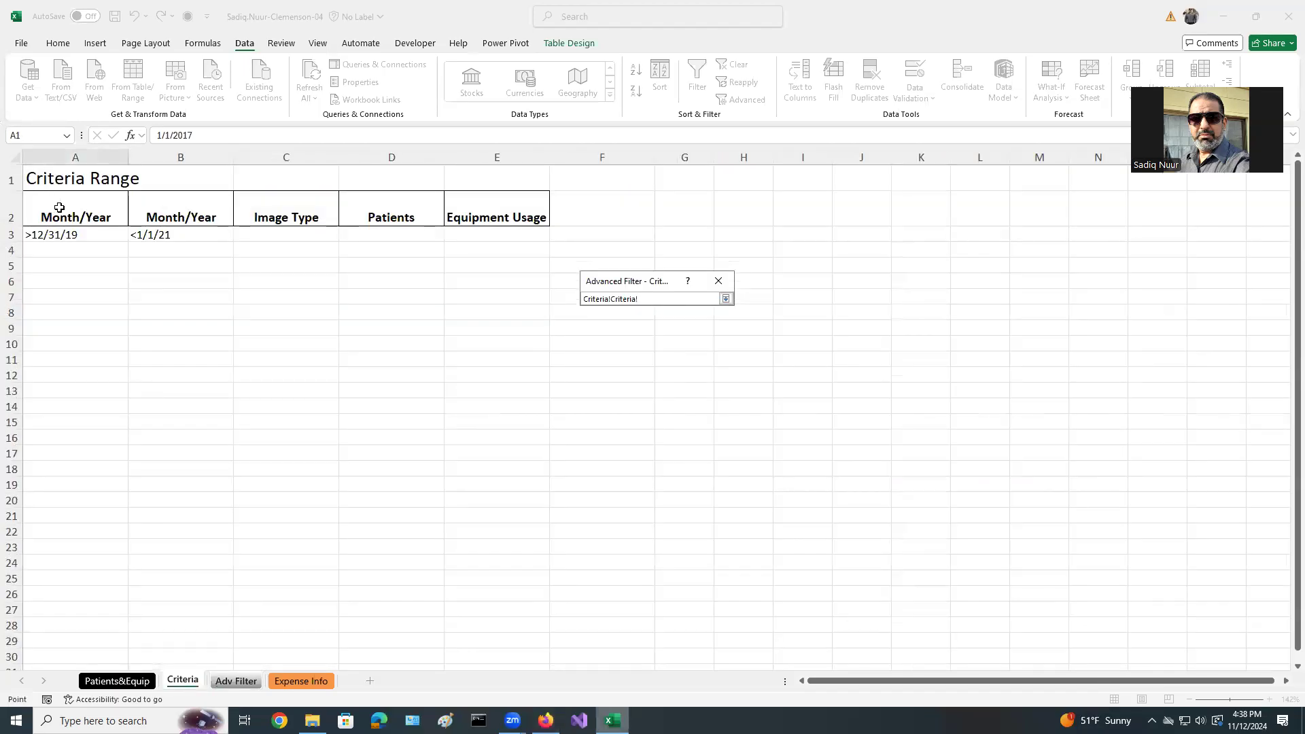
pyautogui.moveTo(58, 209); pyautogui.dragTo(170, 235)
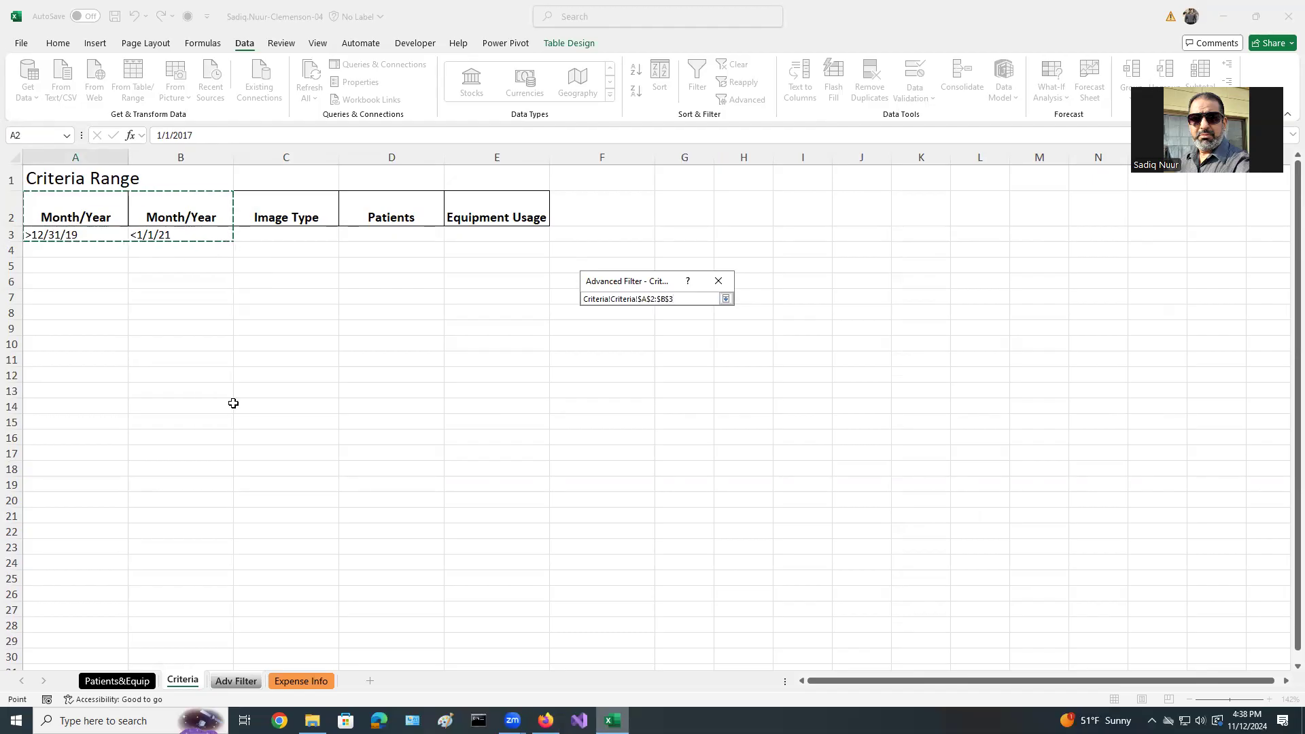
pyautogui.click(727, 299)
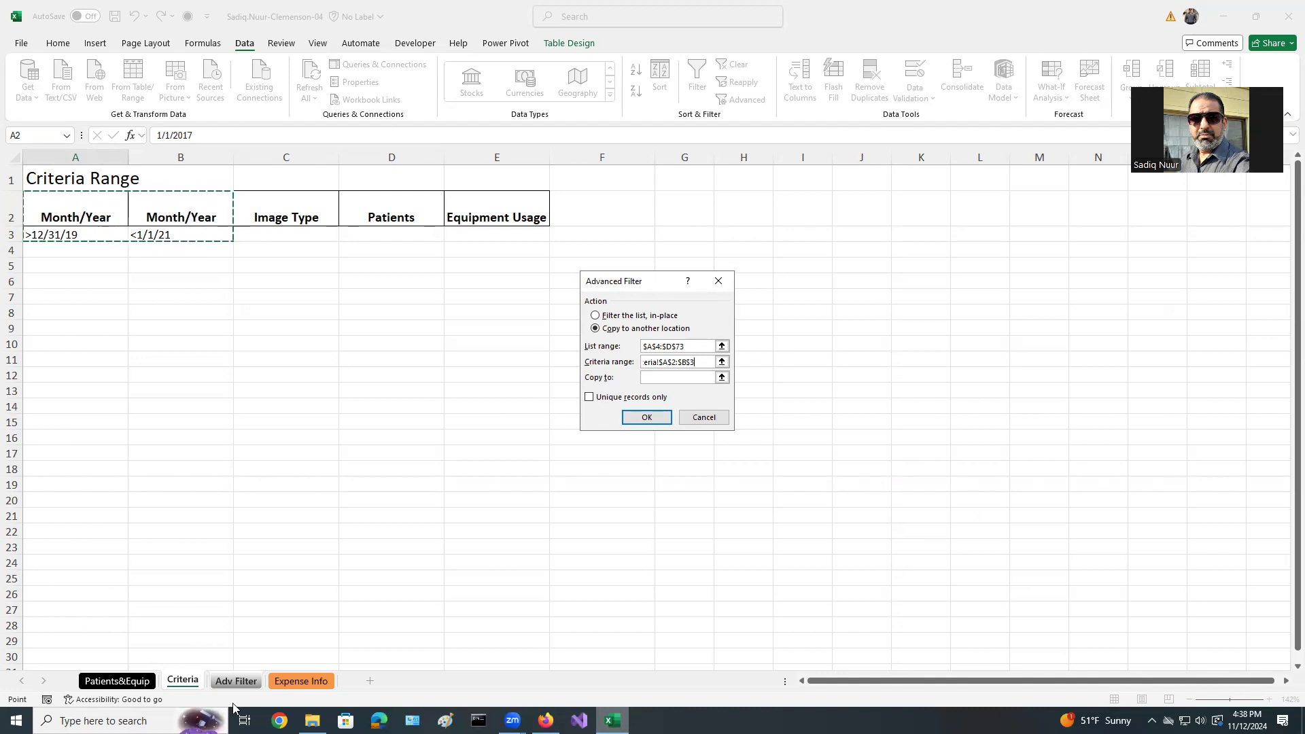
# - Switch to the SIMnet instructions and check off steps 5e, 5f and 5g
pyautogui.click(546, 720)
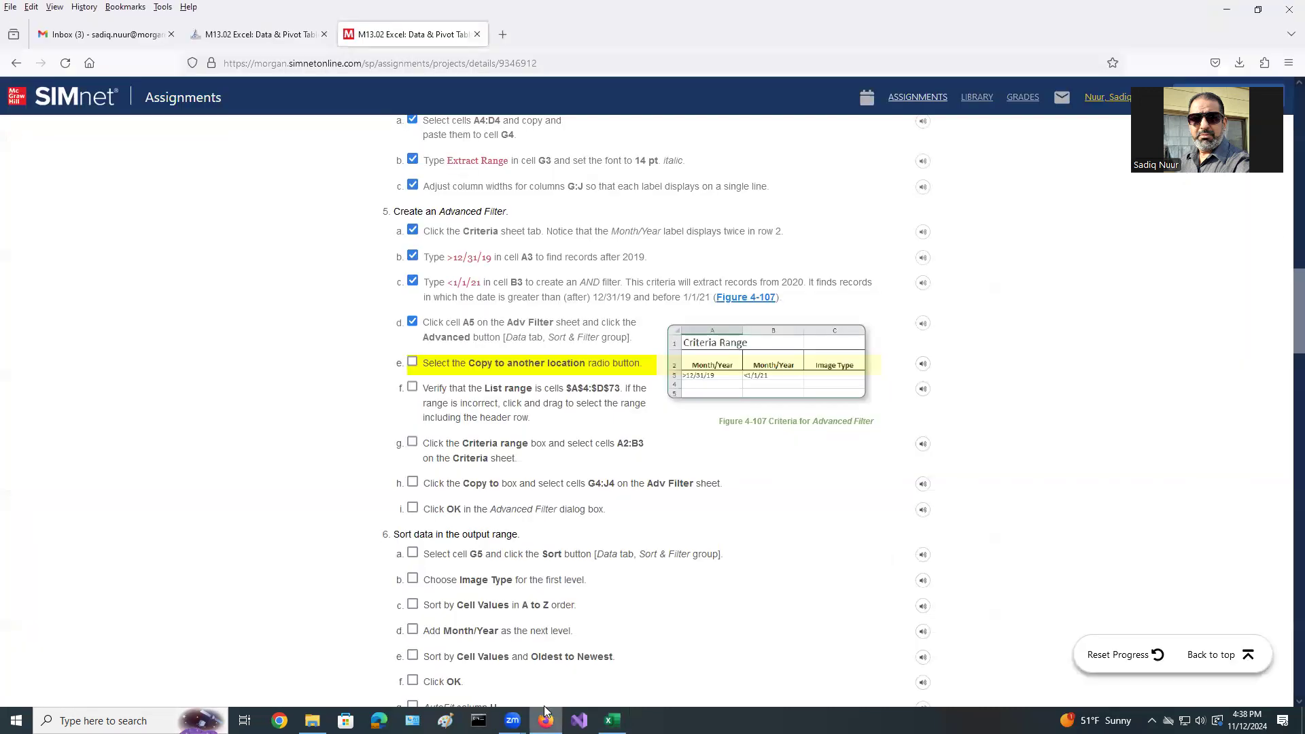
pyautogui.click(413, 362)
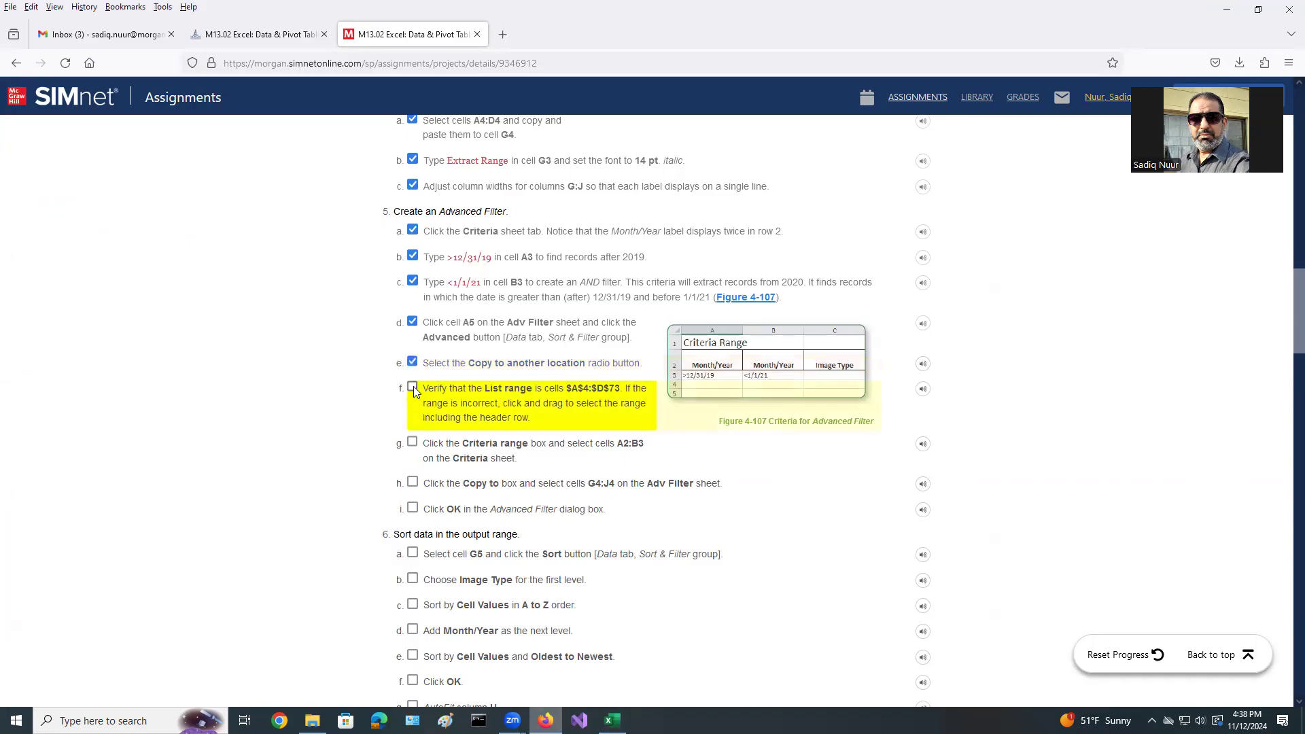
pyautogui.click(413, 387)
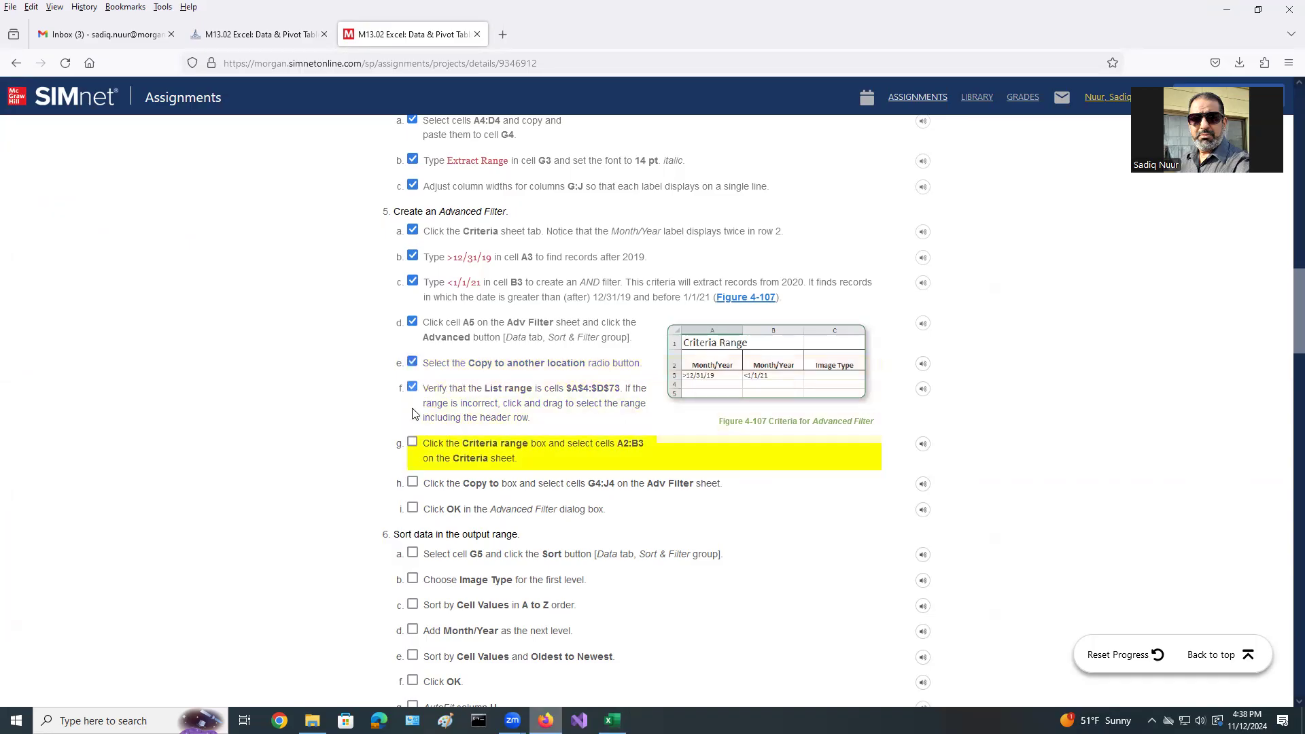
pyautogui.click(413, 443)
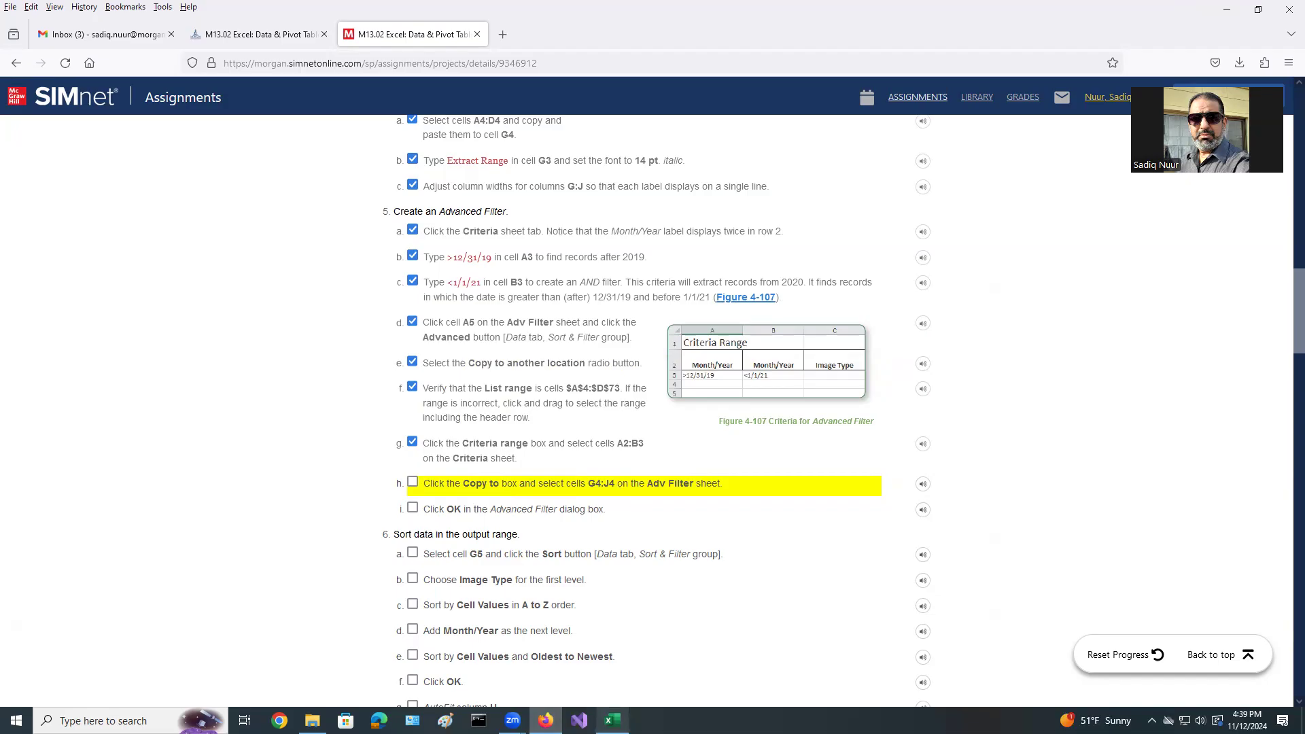
# - Switch to Excel and select cells G4:J4 on the Adv Filter sheet as the Advanced Filter's copy-to range, consulting the SIMnet instructions
pyautogui.click(612, 720)
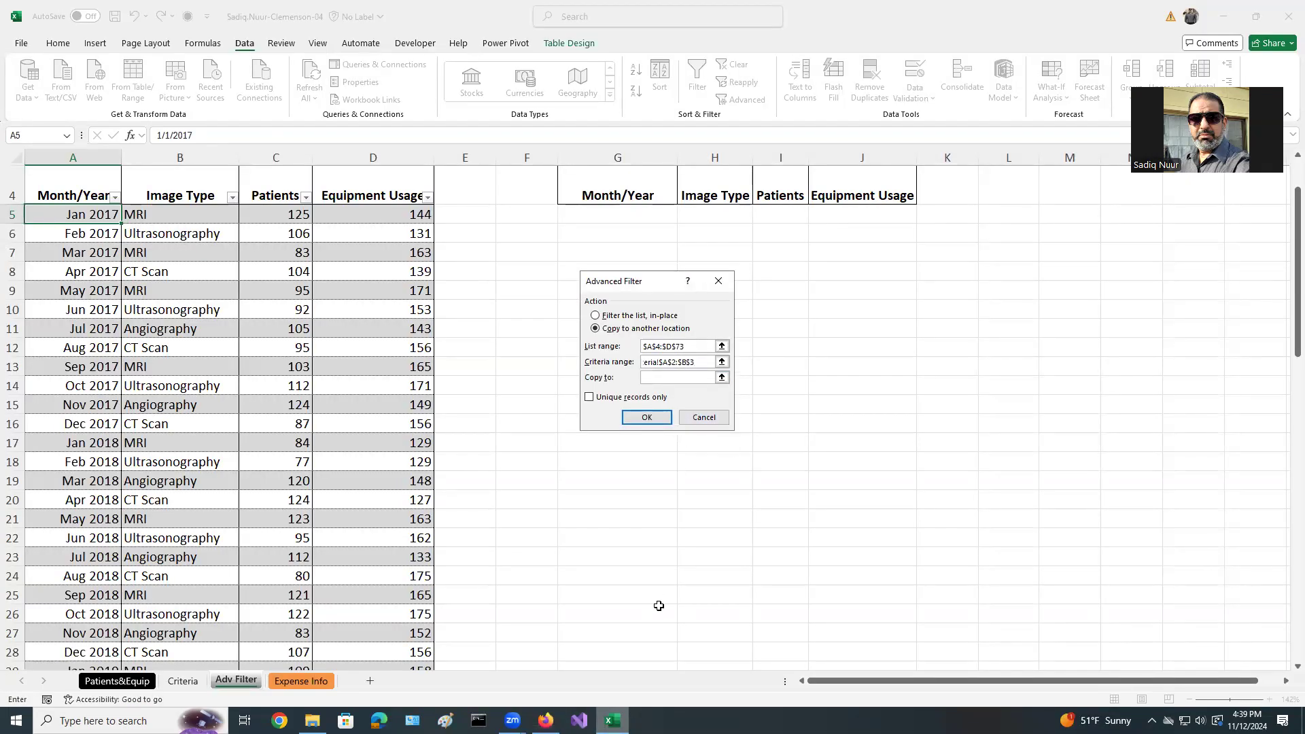
pyautogui.click(722, 378)
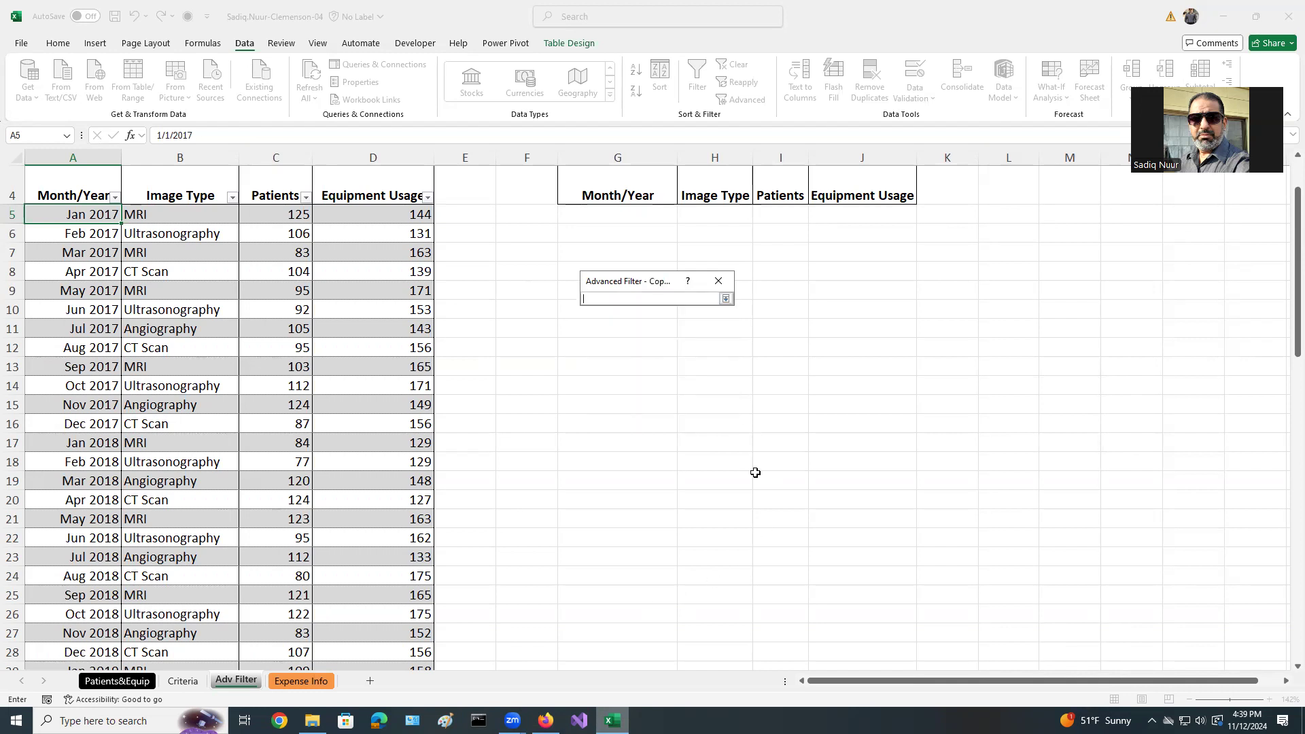
pyautogui.scroll(1, 754, 490)
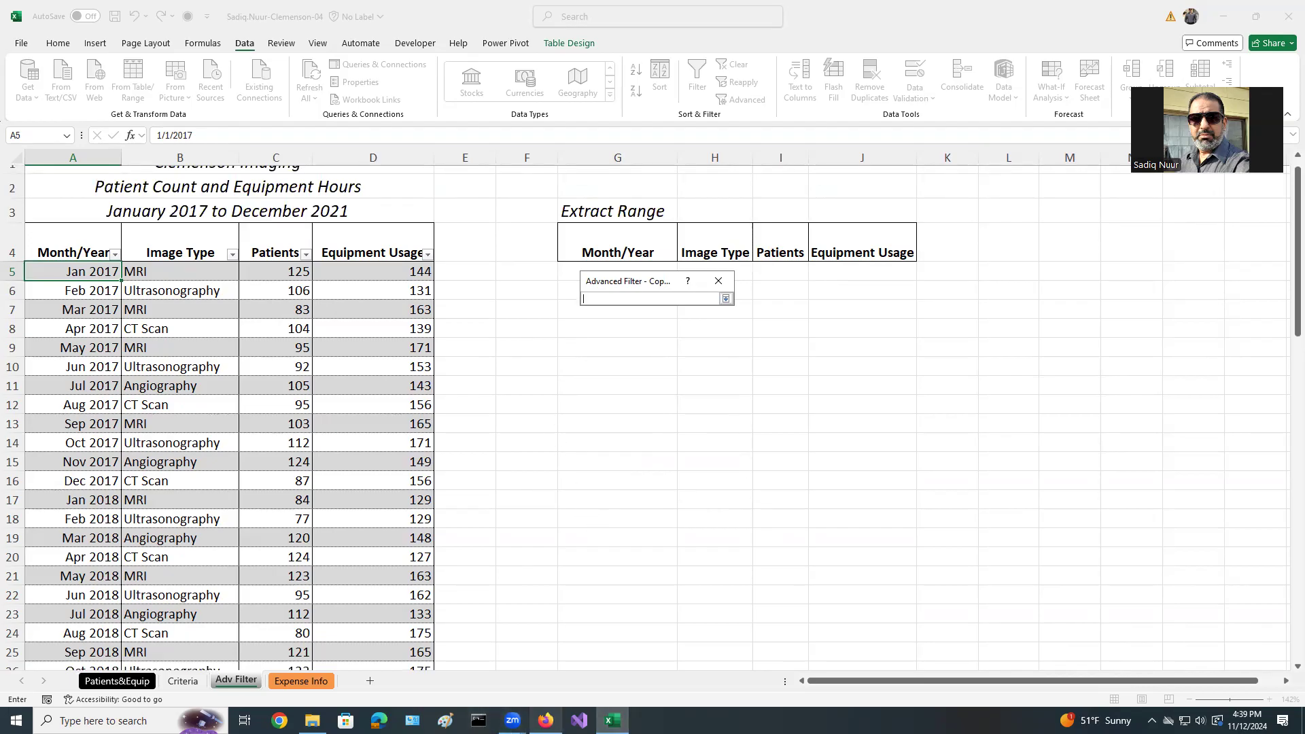
pyautogui.click(546, 721)
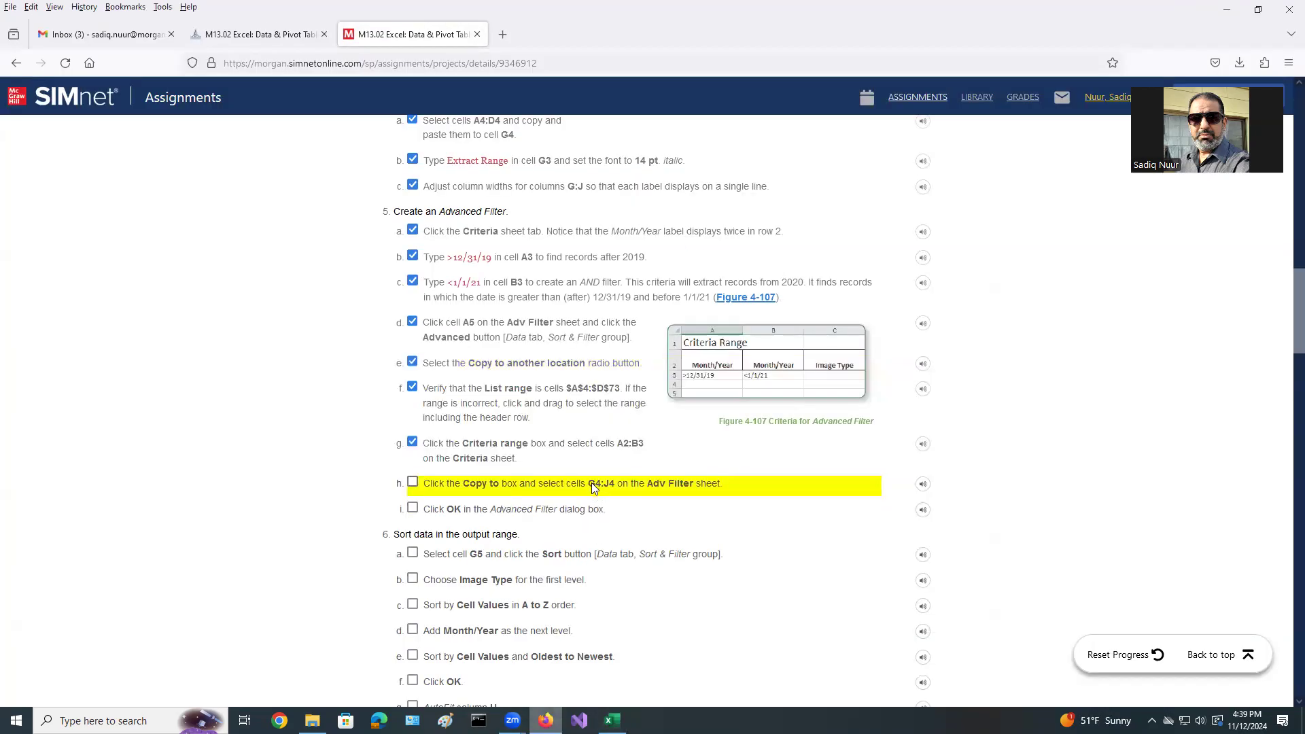
pyautogui.click(612, 721)
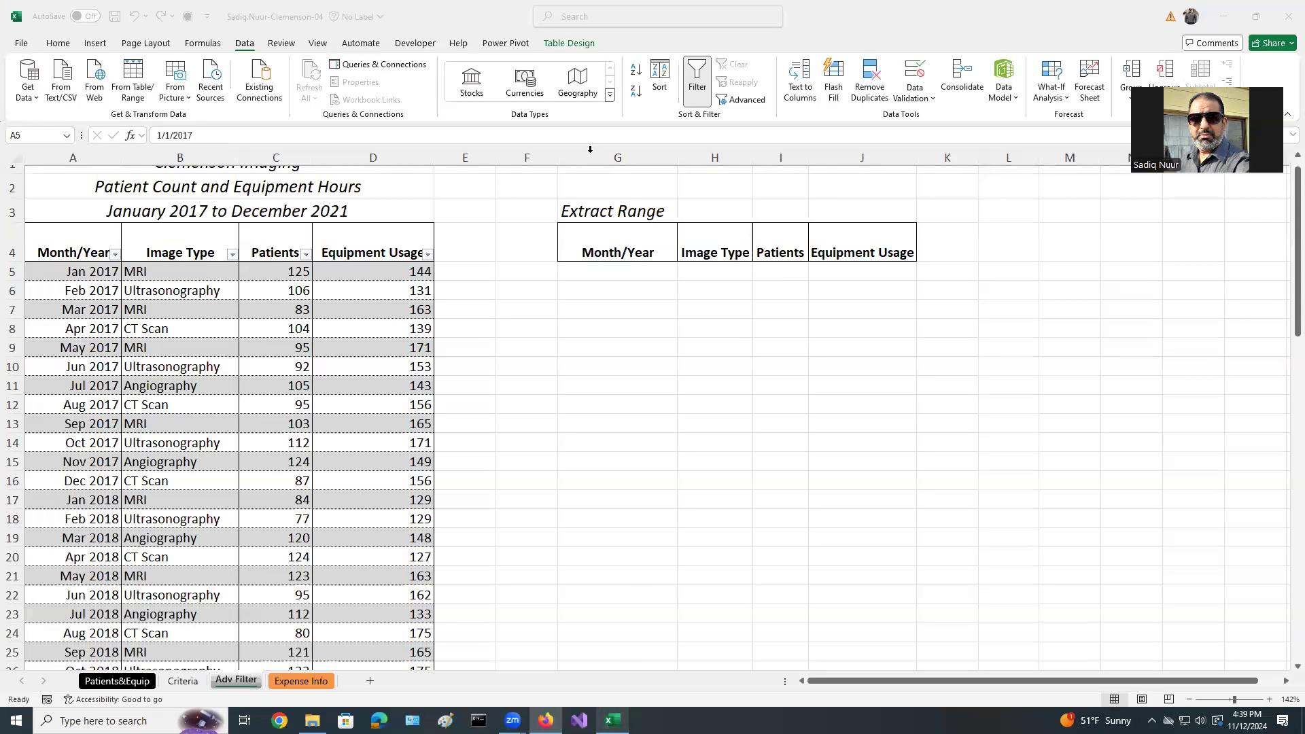
pyautogui.click(615, 246)
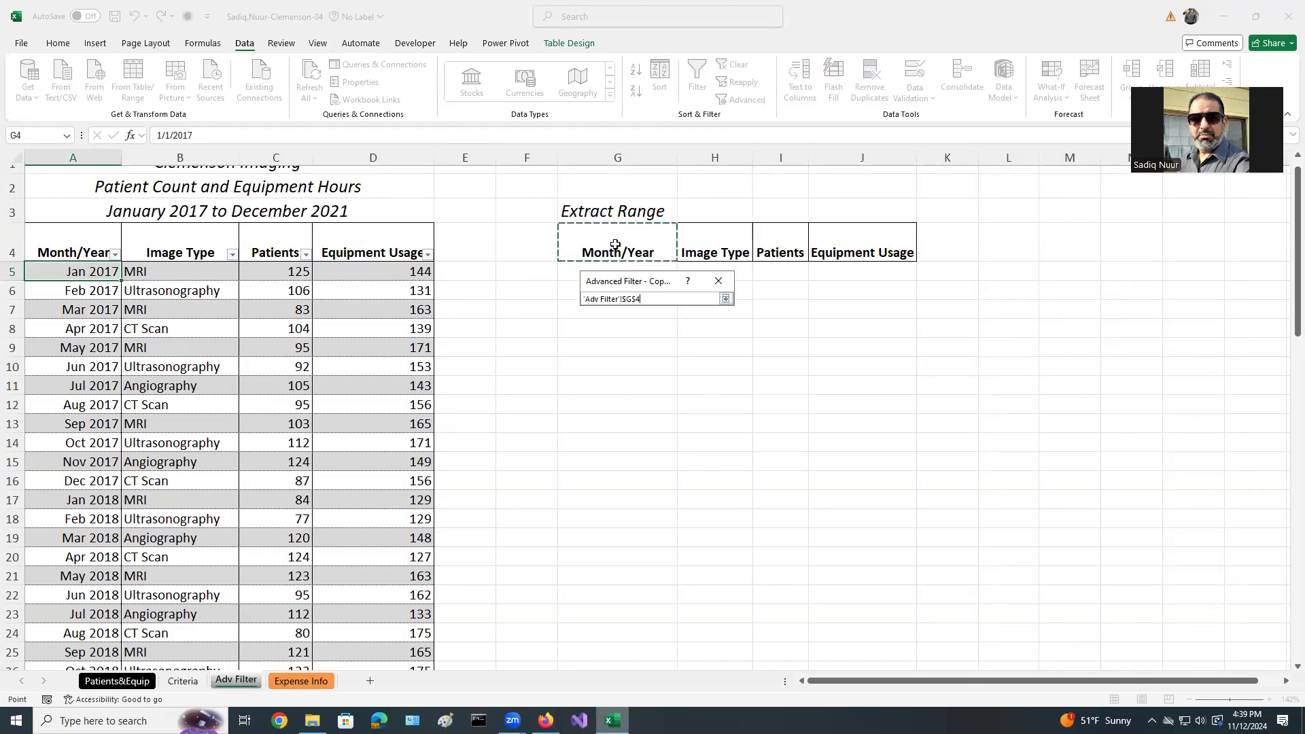
pyautogui.moveTo(616, 245); pyautogui.dragTo(827, 251)
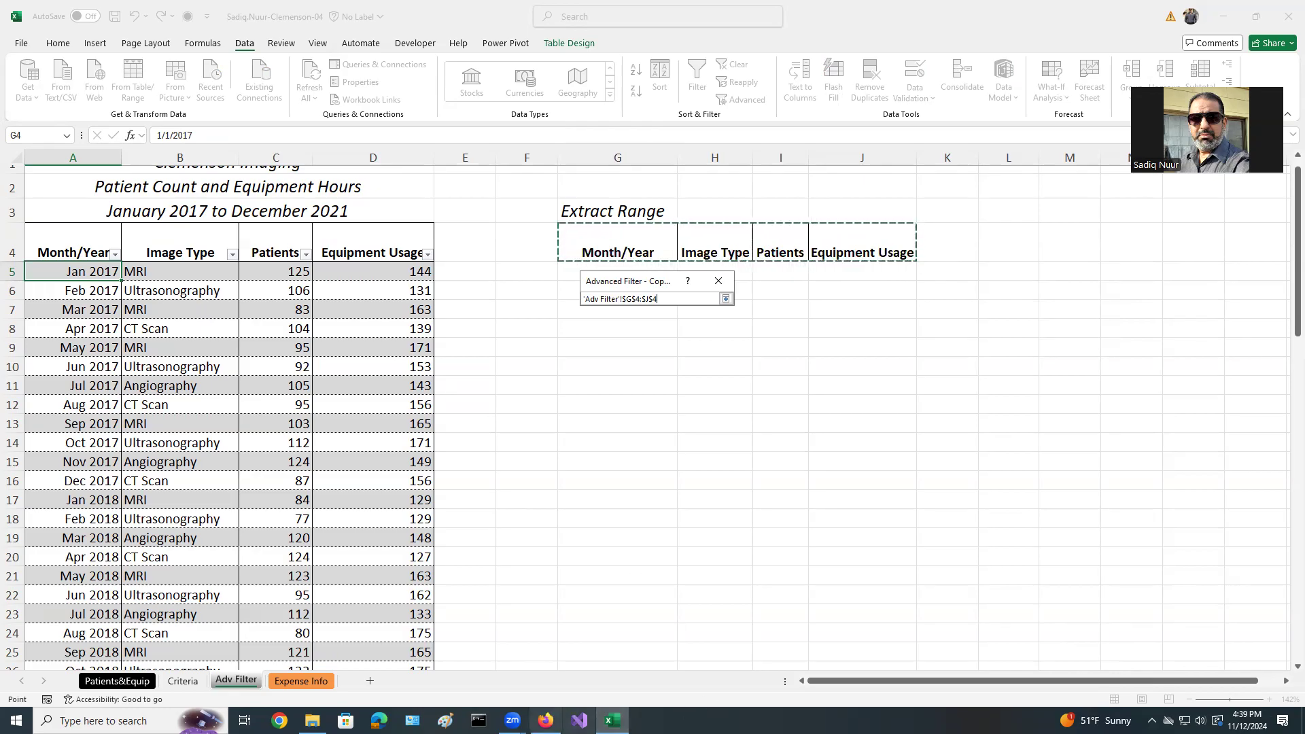
pyautogui.click(546, 720)
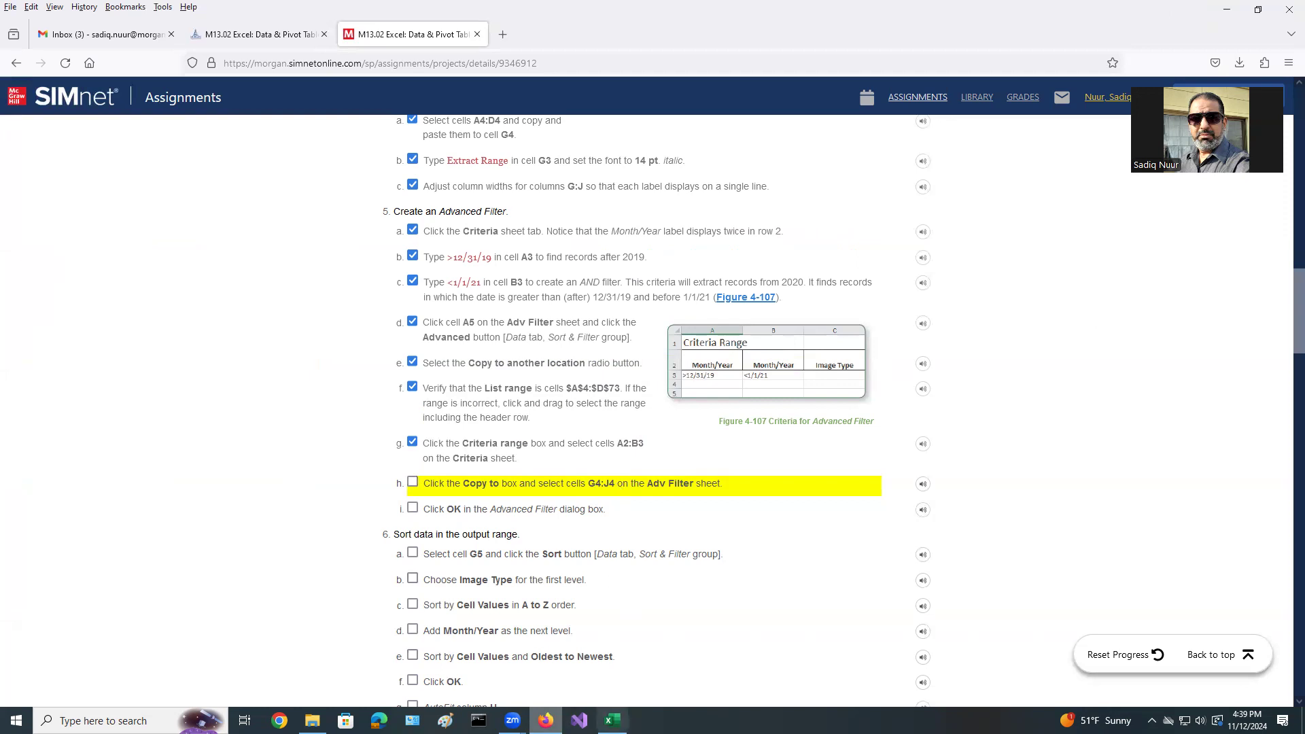
pyautogui.click(612, 720)
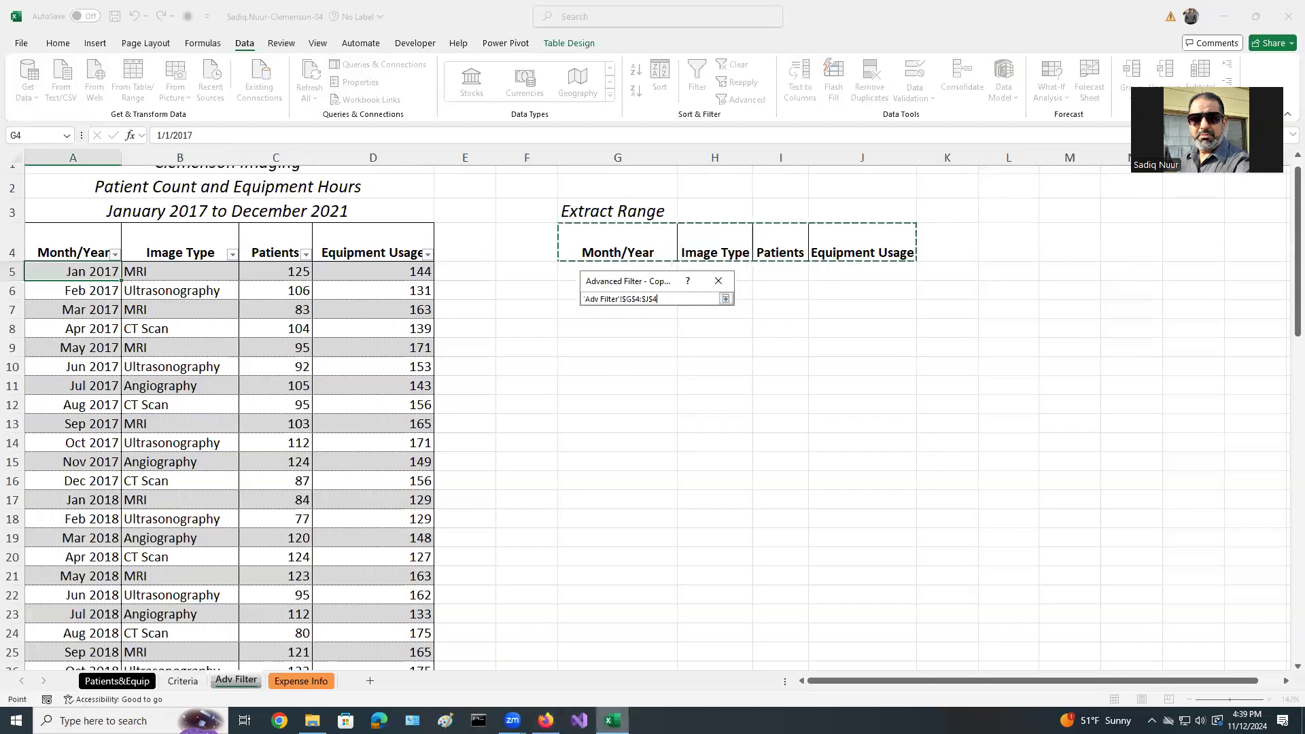
pyautogui.click(727, 300)
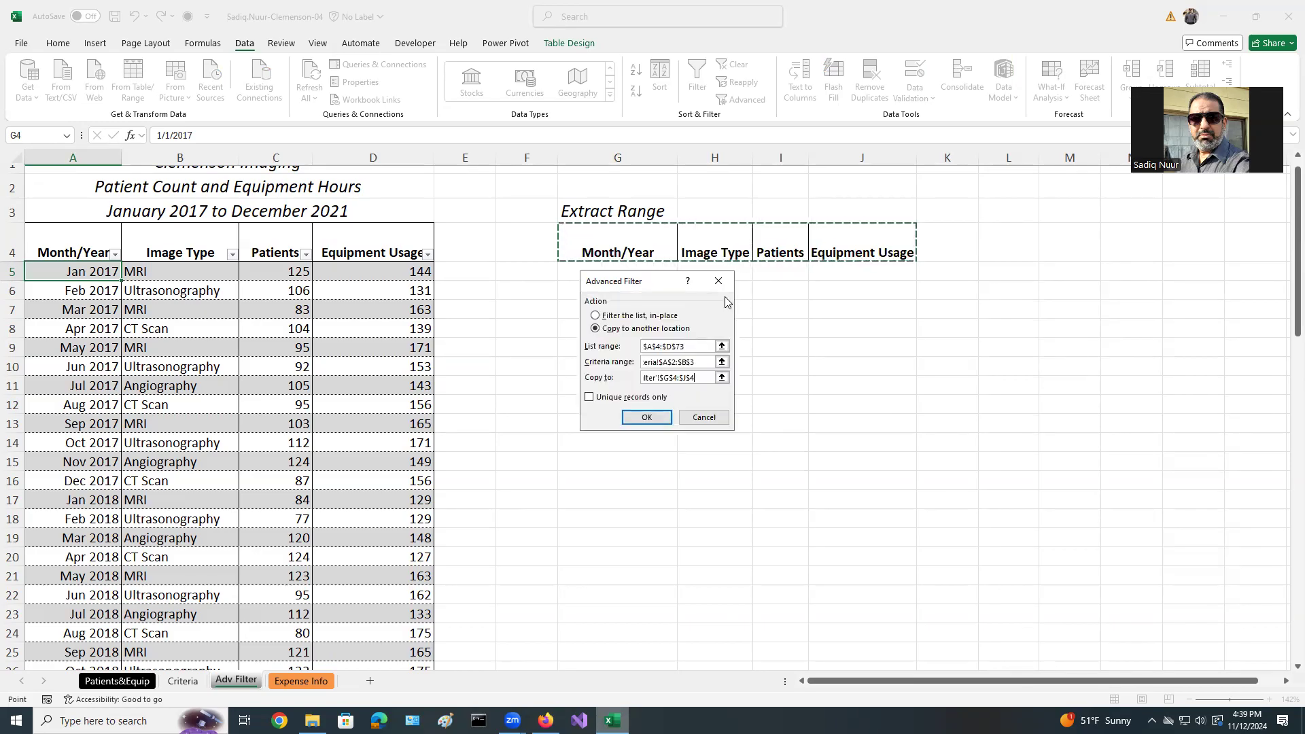
# - Try to run the Advanced Filter, reselect G4:J4 as the copy-to range for another attempt, and cancel the dialog
pyautogui.click(644, 419)
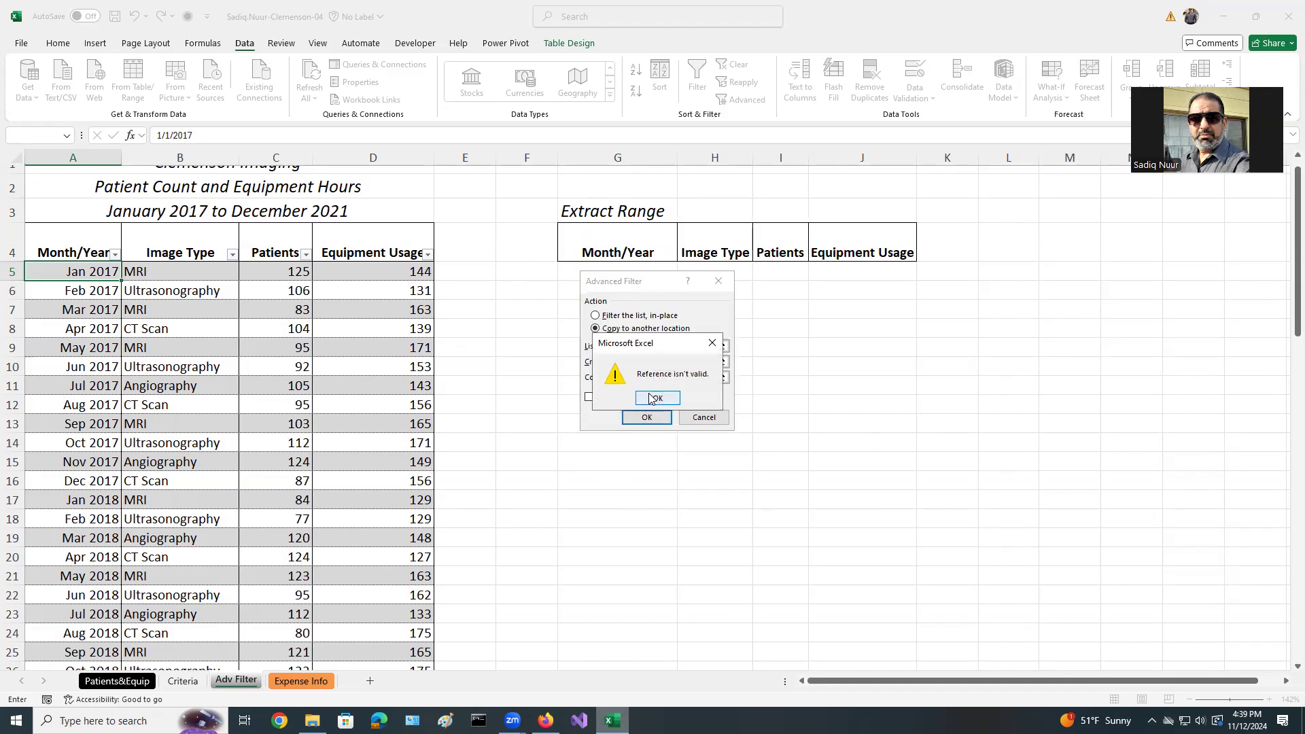
pyautogui.click(653, 398)
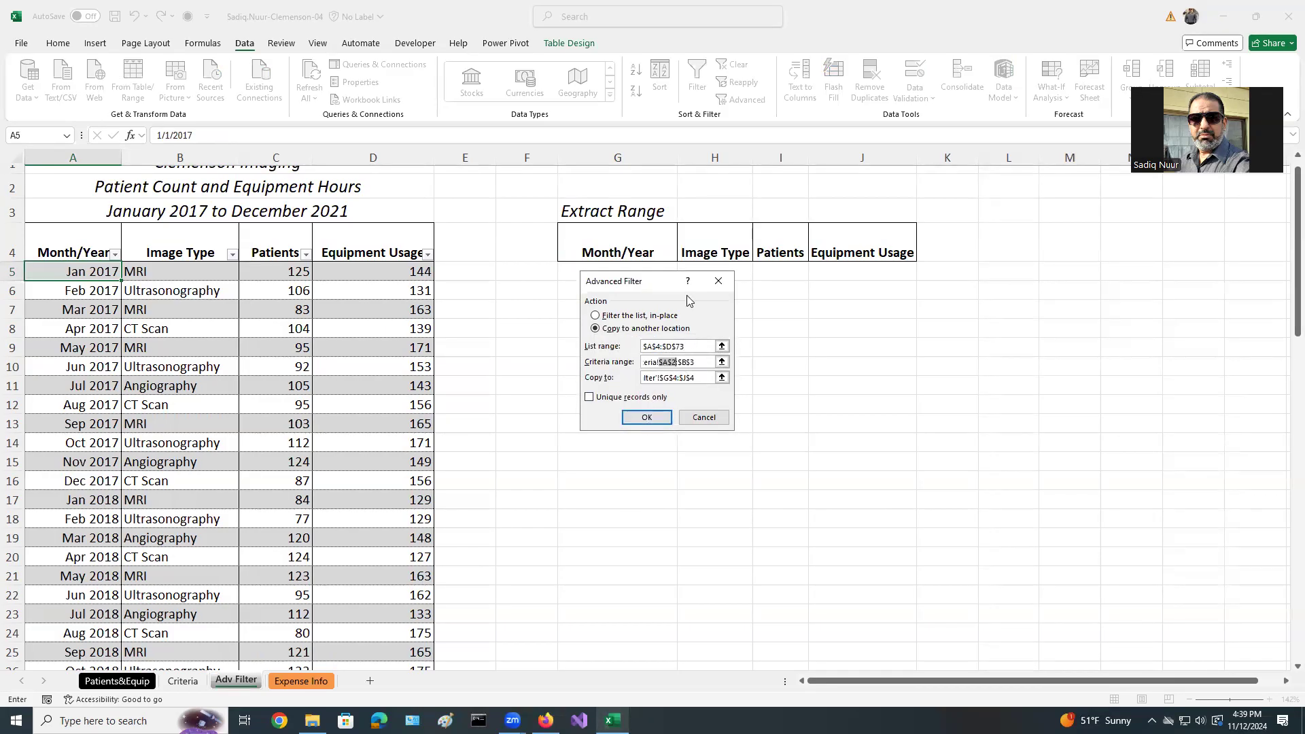
pyautogui.moveTo(667, 293); pyautogui.dragTo(921, 402)
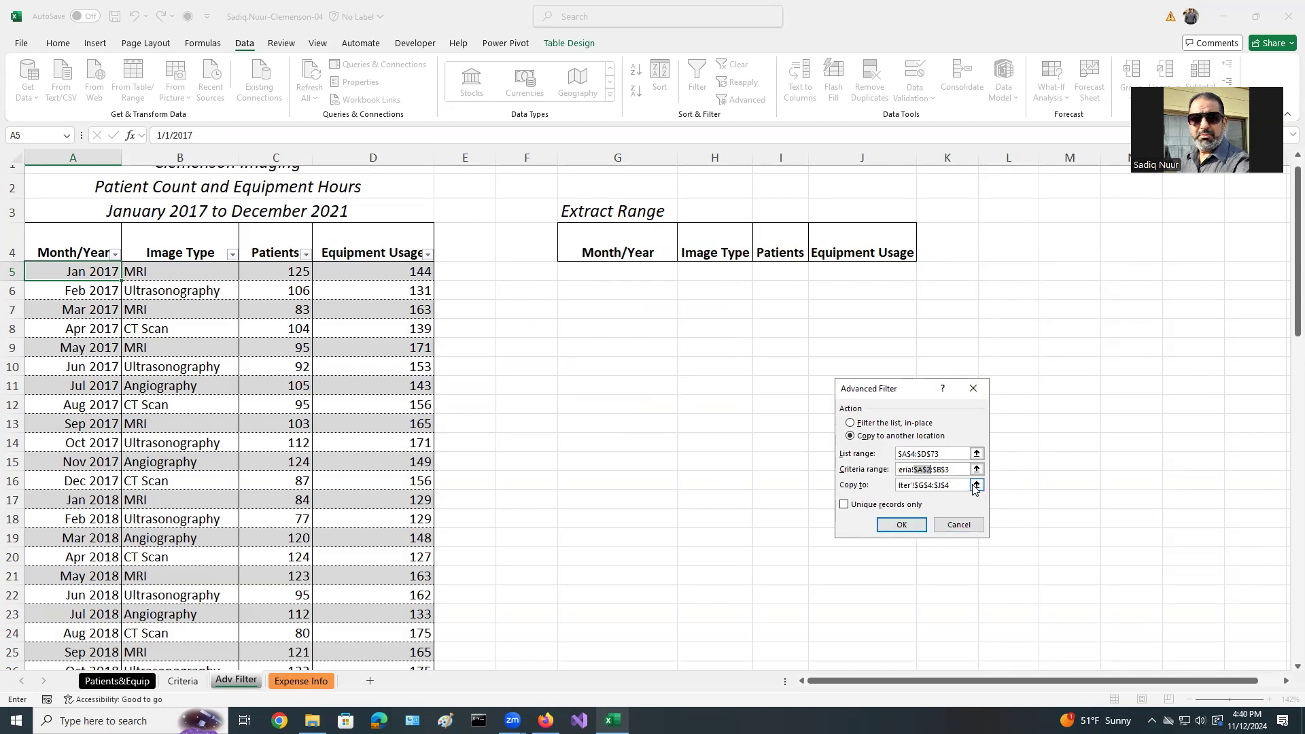
pyautogui.click(959, 470)
pyautogui.click(960, 485)
pyautogui.click(977, 486)
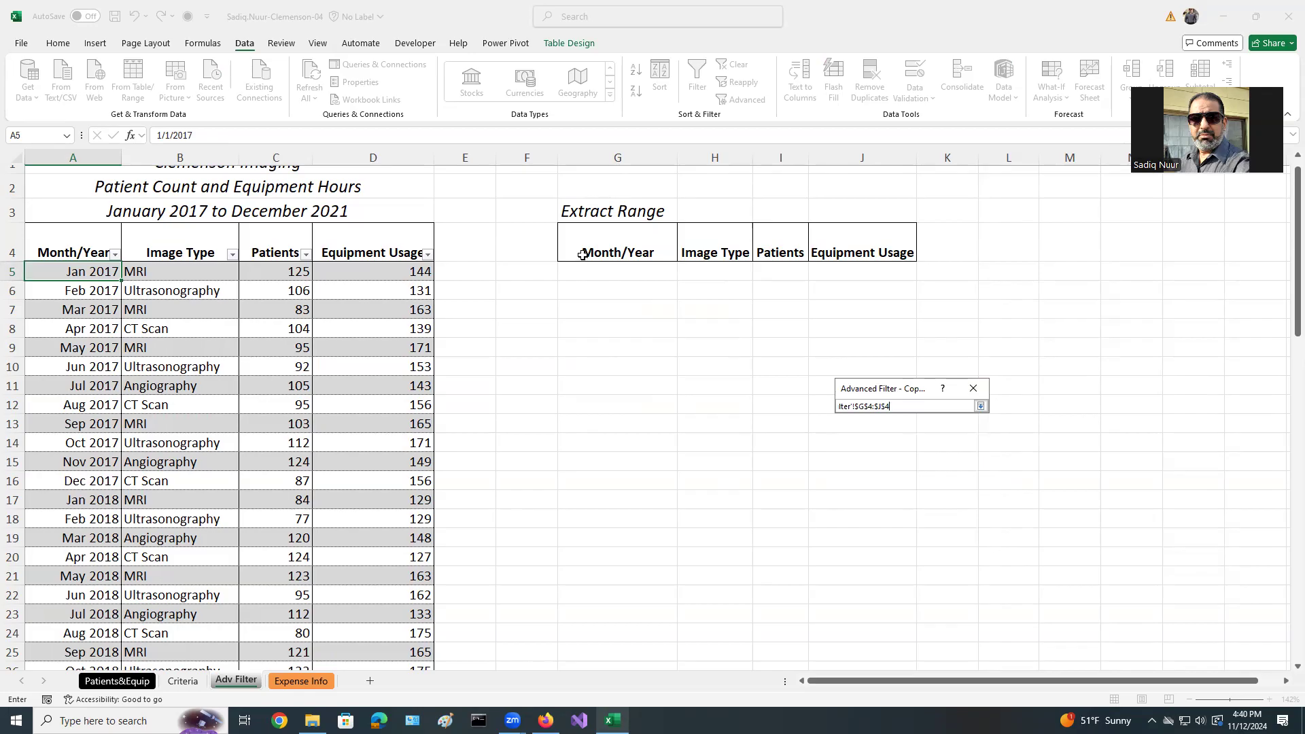
pyautogui.moveTo(586, 253); pyautogui.dragTo(847, 254)
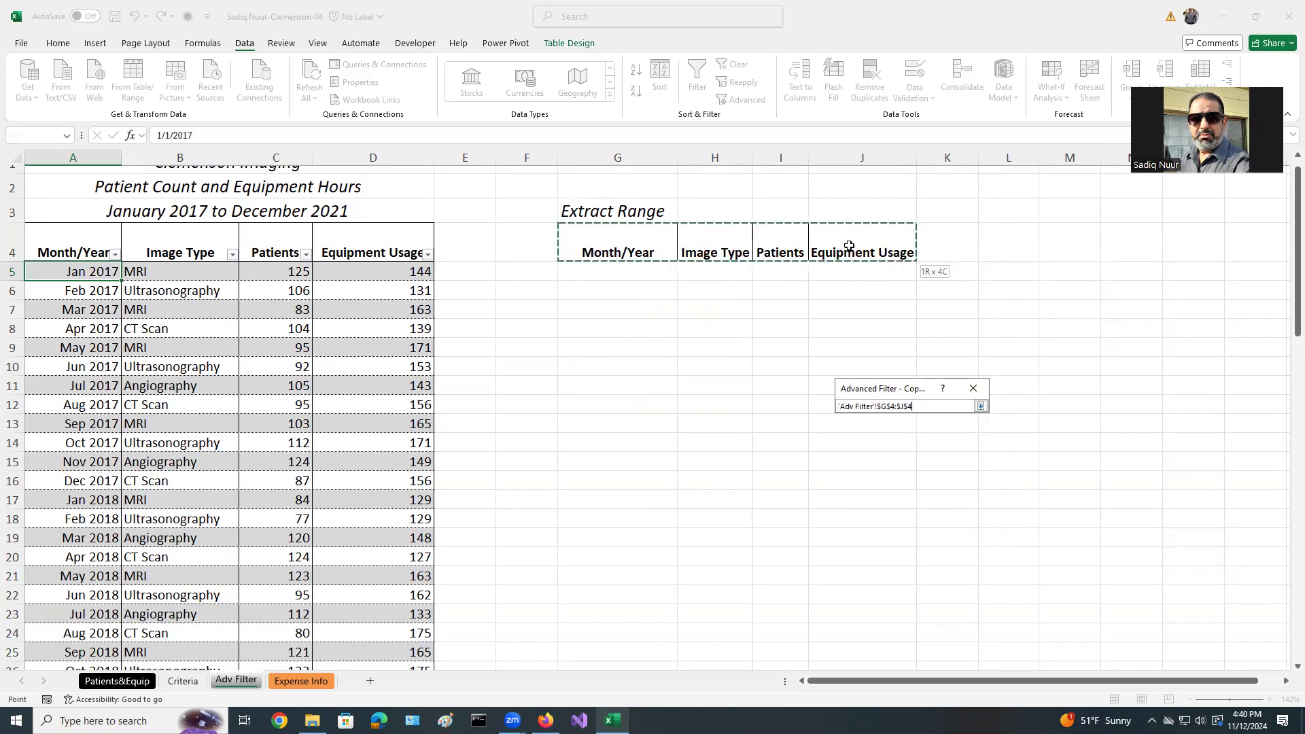
pyautogui.click(981, 406)
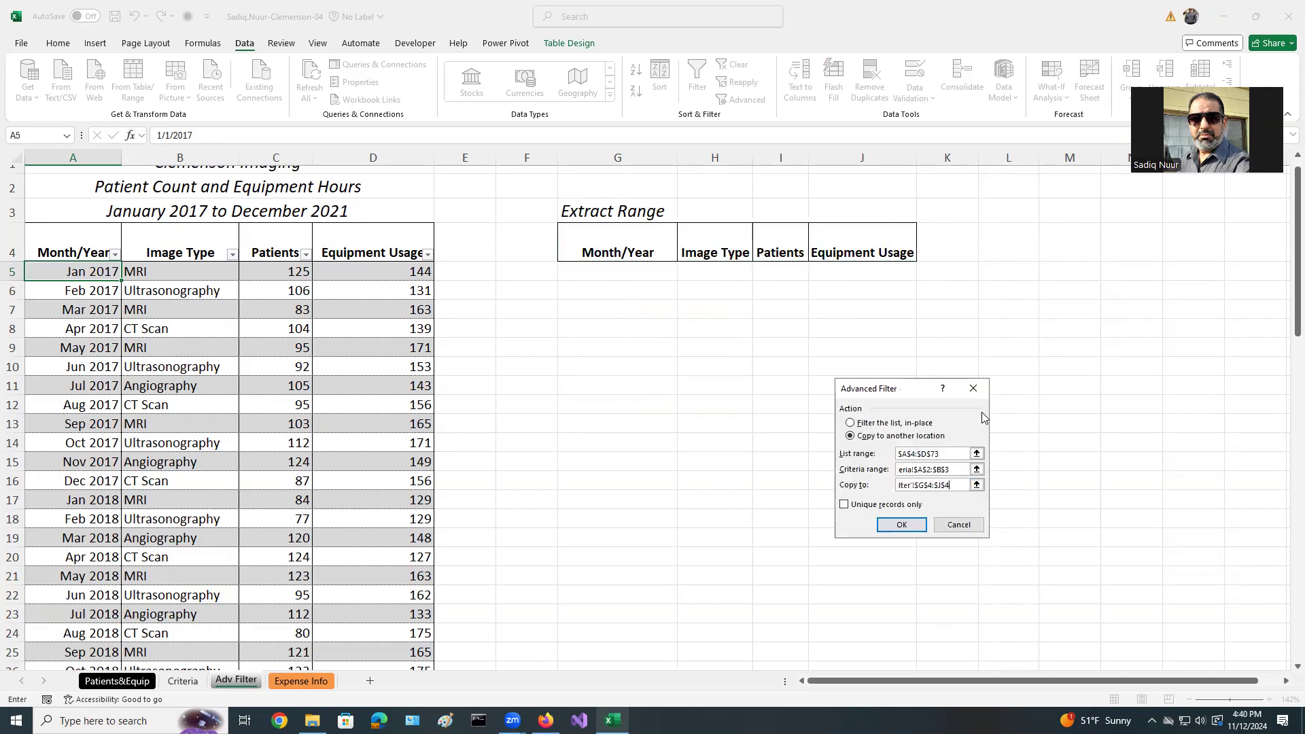
pyautogui.click(903, 526)
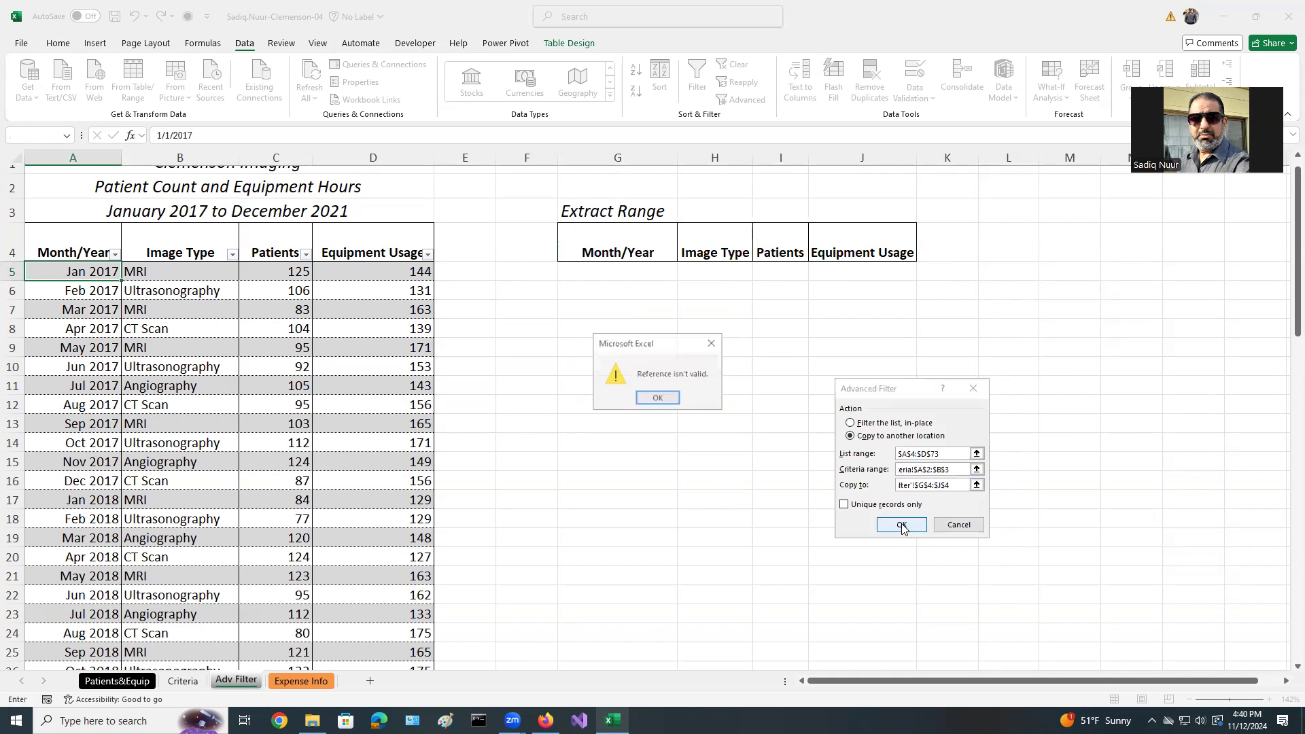
pyautogui.click(658, 399)
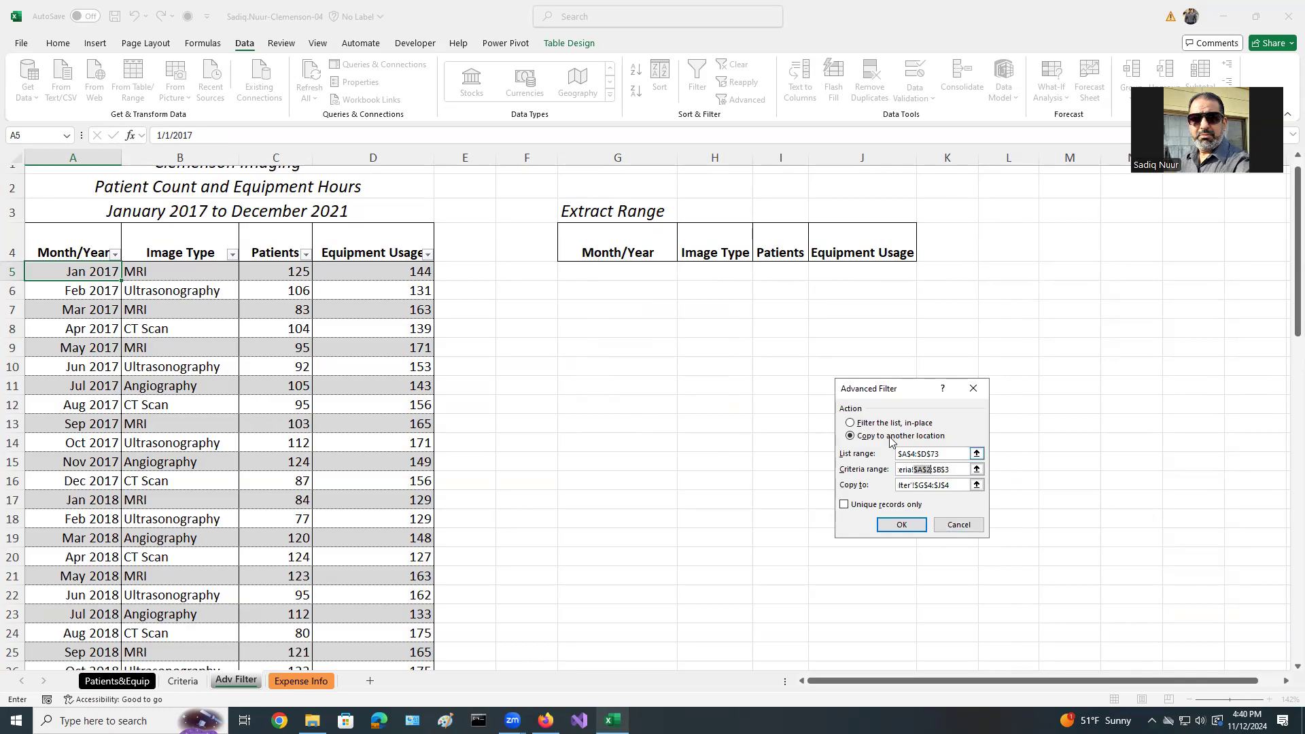
pyautogui.moveTo(594, 253); pyautogui.dragTo(914, 272)
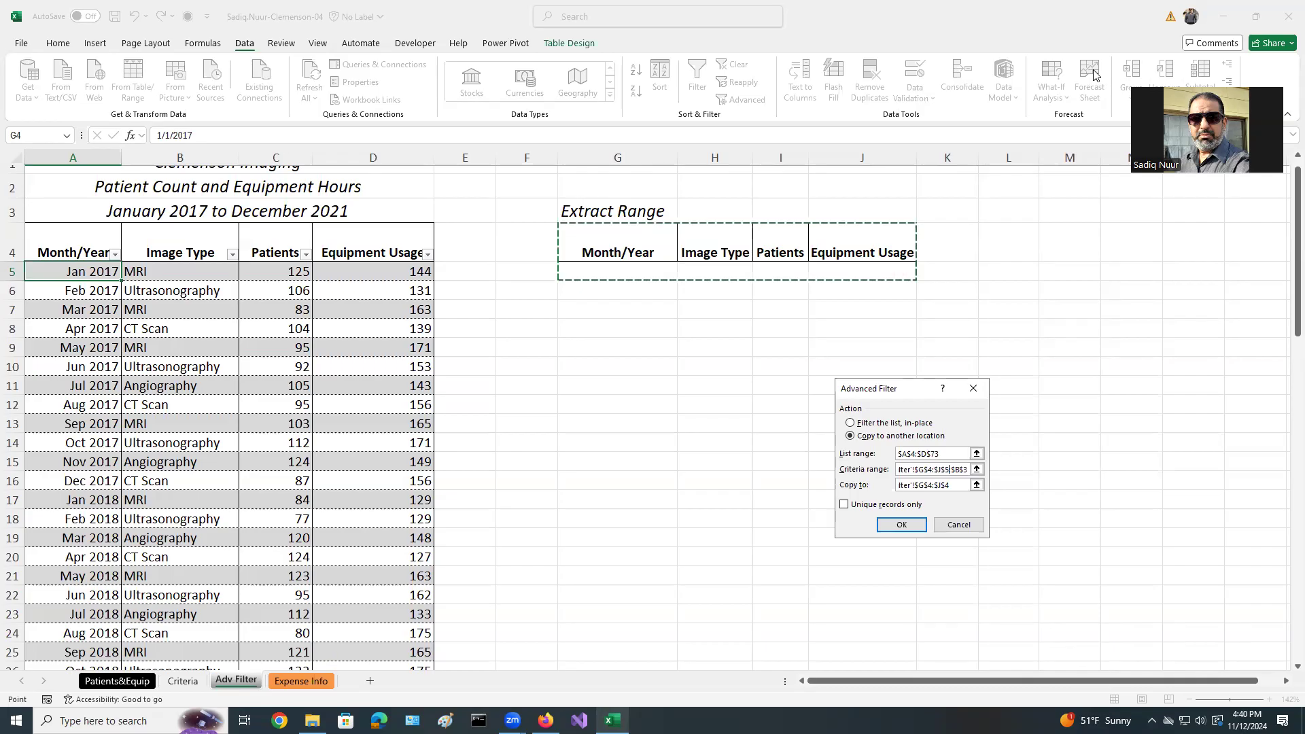
pyautogui.press('Escape')
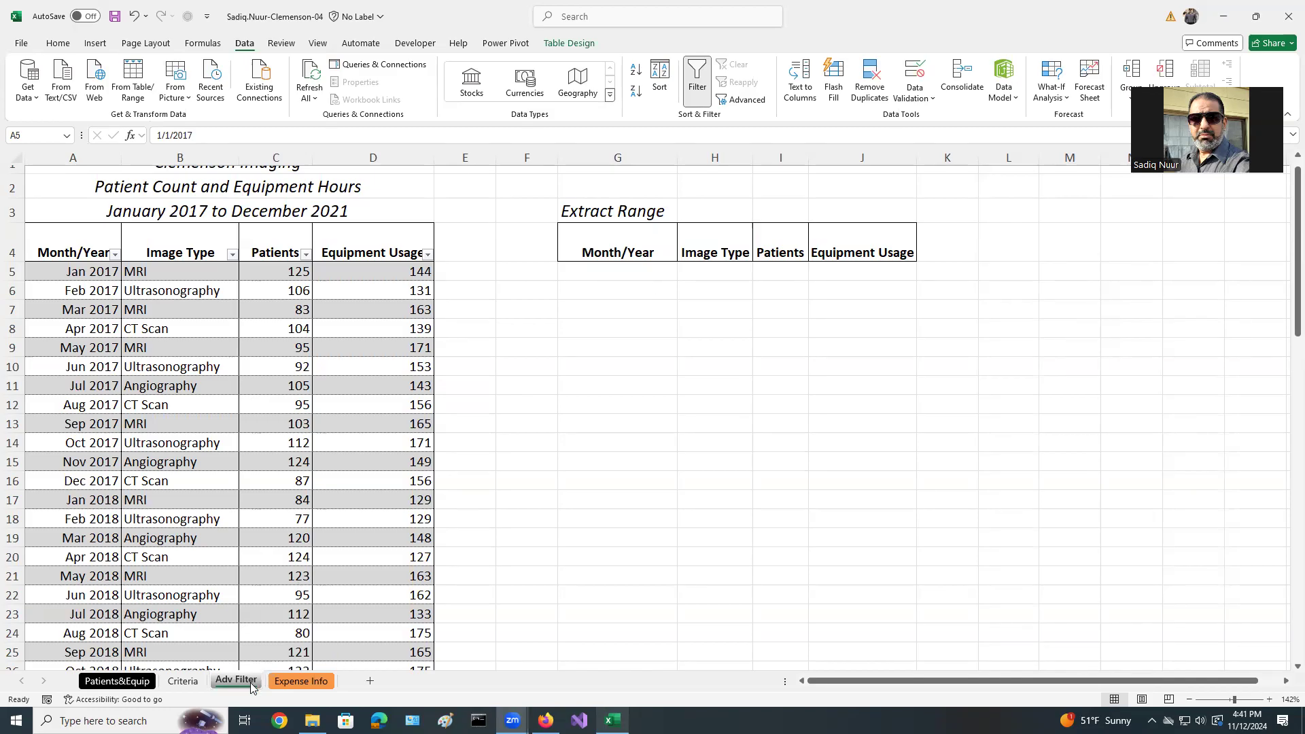
# - Consult the SIMnet instructions, reopen the Advanced Filter in Excel, and set it to copy to another location with list range $A$4:$D$73
pyautogui.click(546, 720)
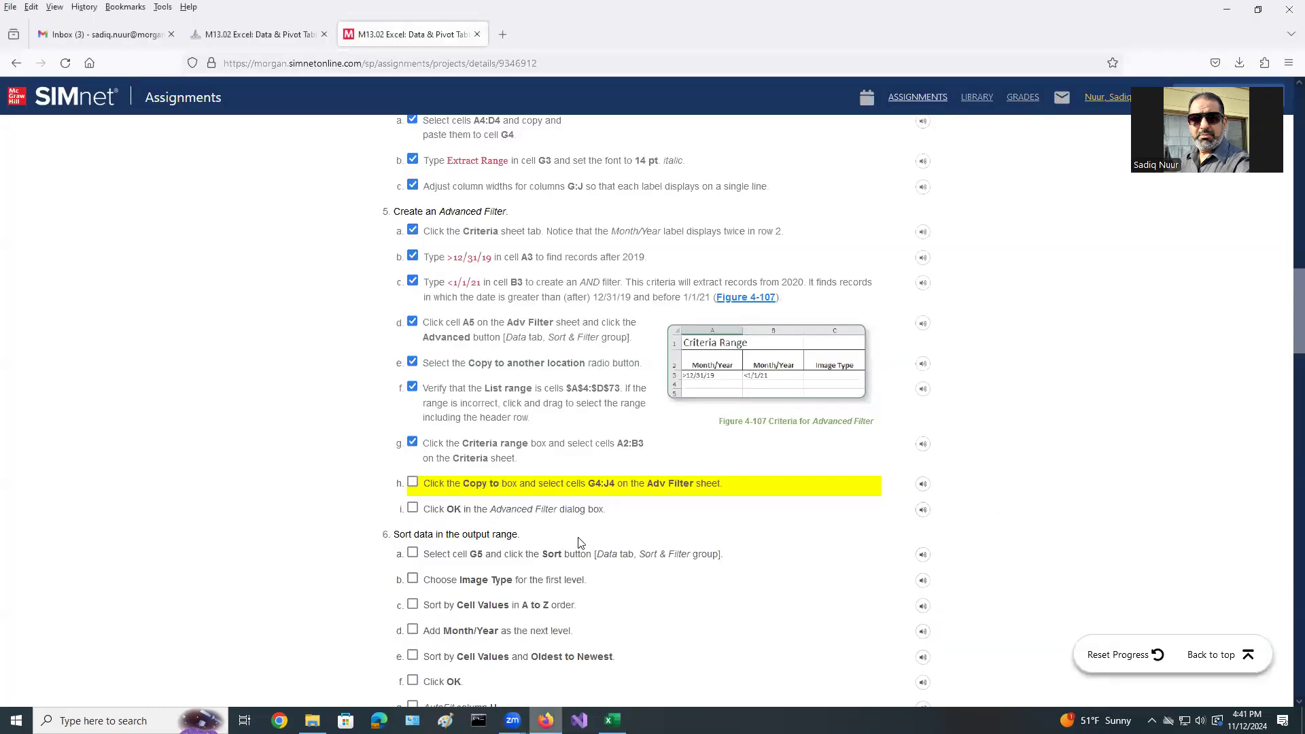
pyautogui.scroll(2, 610, 593)
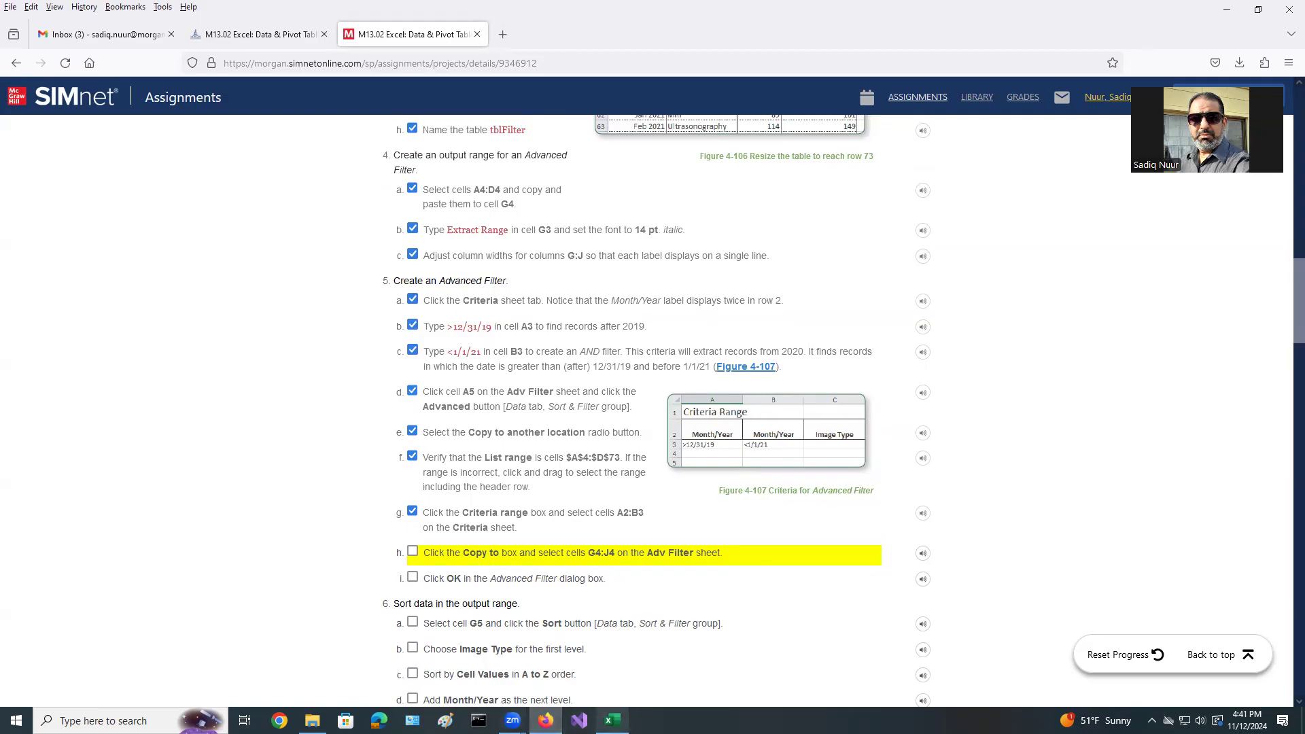
pyautogui.click(611, 720)
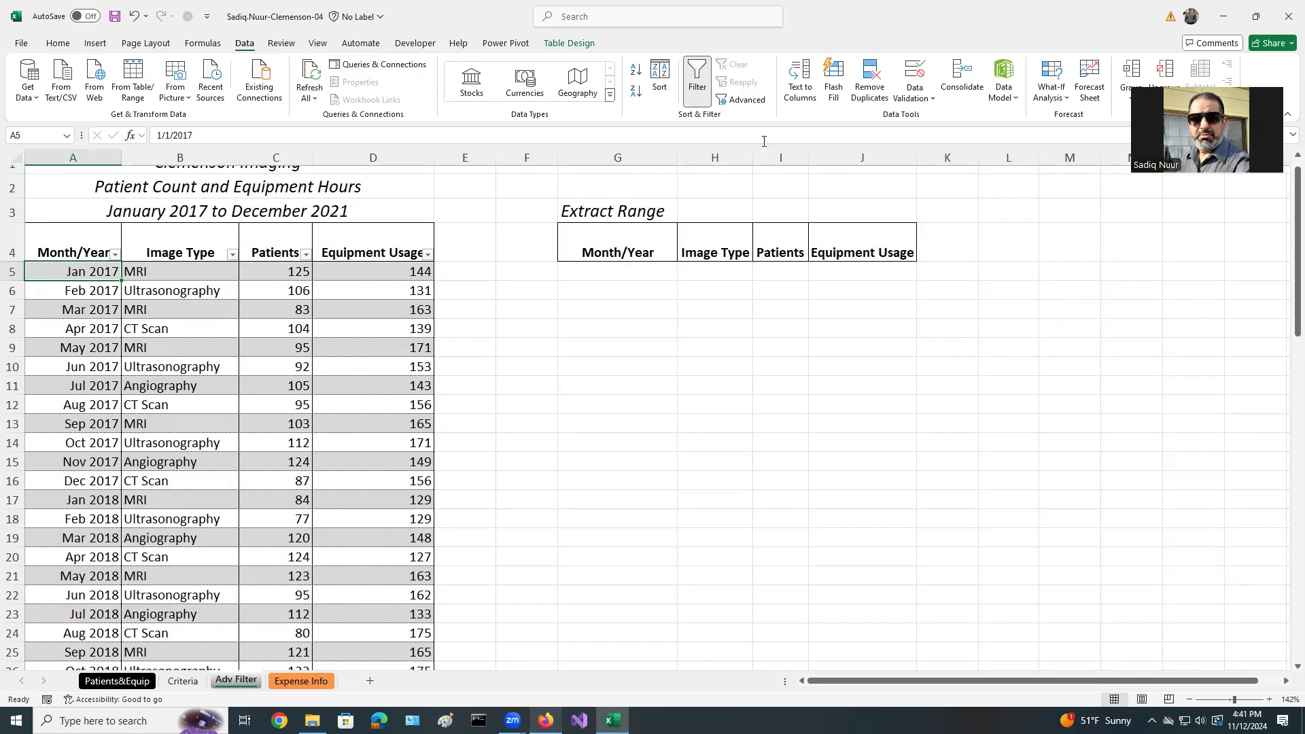
pyautogui.click(748, 100)
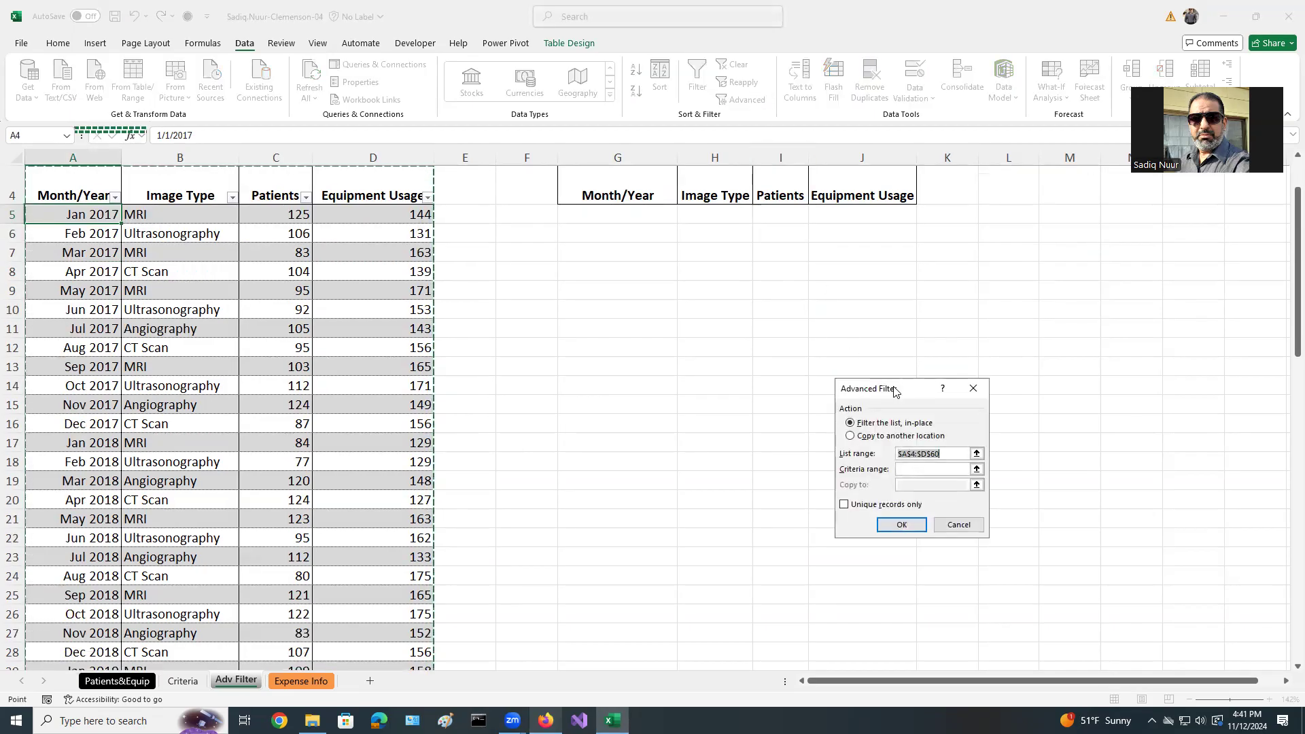
pyautogui.moveTo(911, 389); pyautogui.dragTo(831, 250)
pyautogui.click(770, 297)
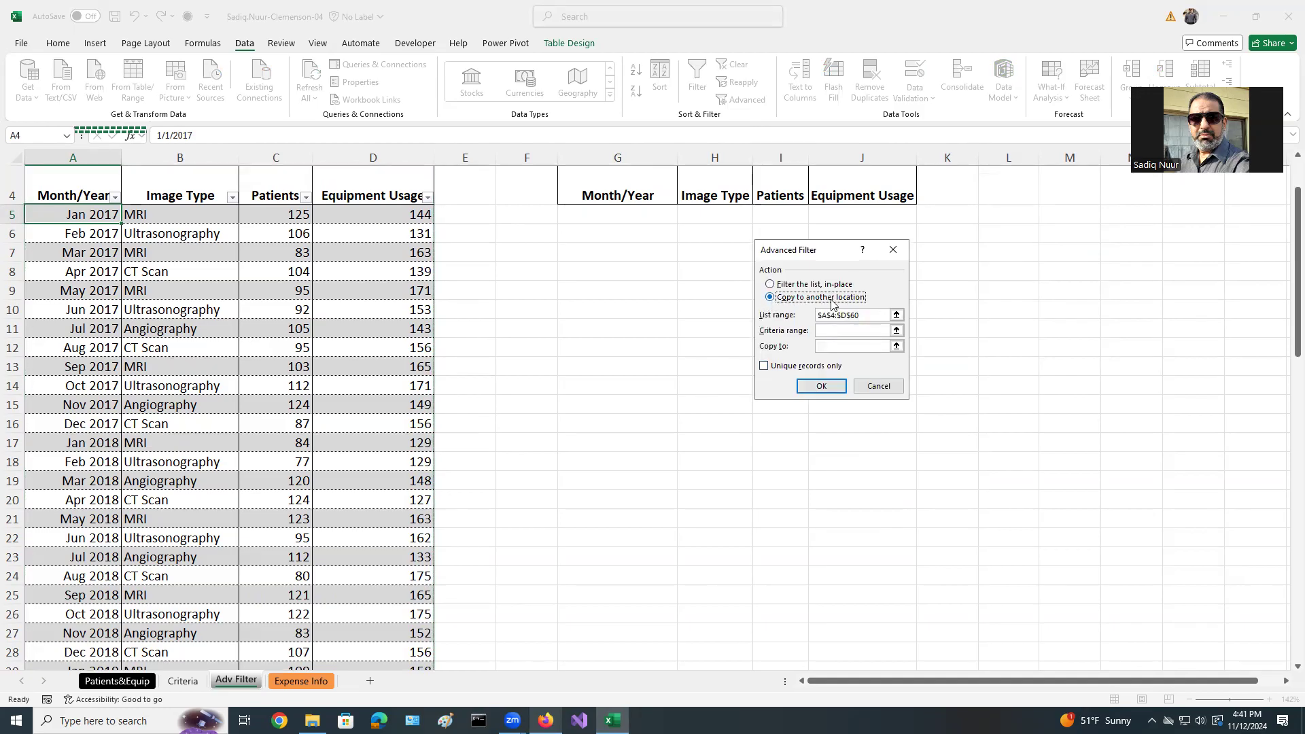
pyautogui.moveTo(867, 317); pyautogui.dragTo(851, 316)
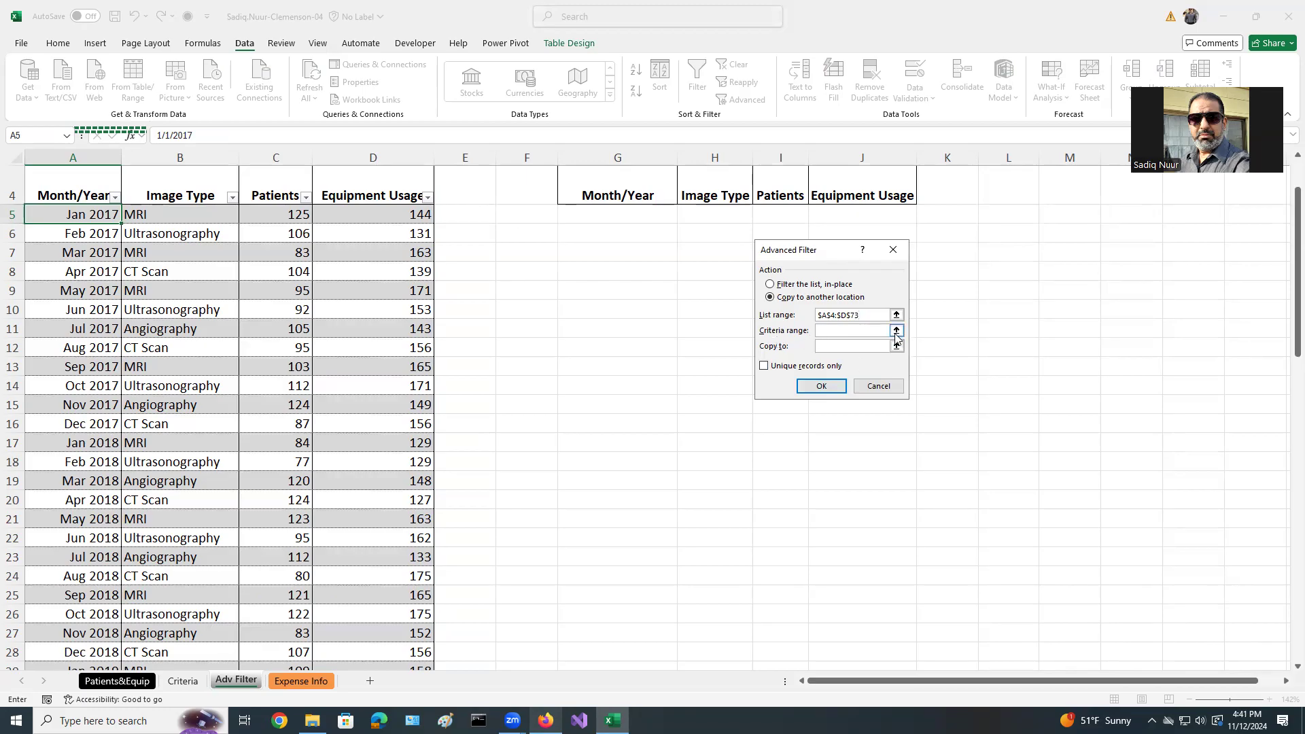
# - Select cells A2:B3 on the Criteria sheet as the reopened Advanced Filter's criteria range
pyautogui.click(896, 332)
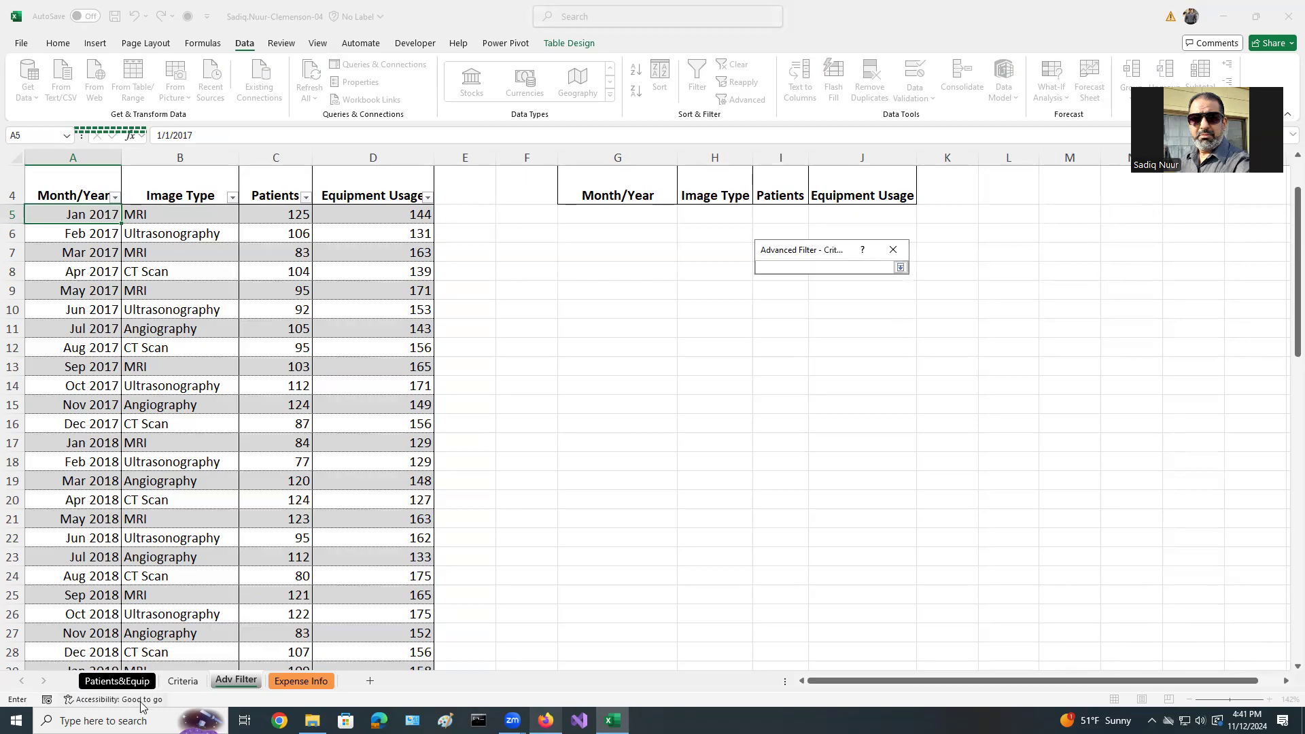
pyautogui.click(182, 681)
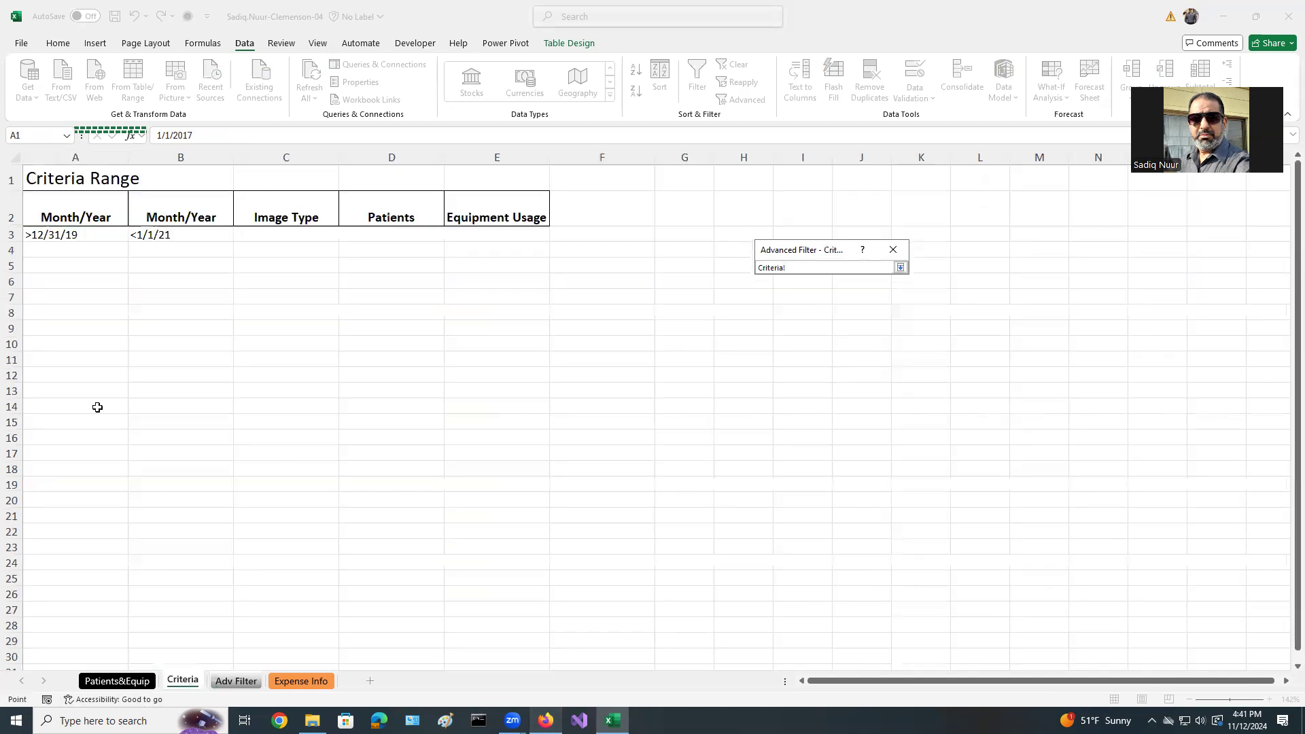
pyautogui.click(63, 207)
pyautogui.moveTo(62, 213); pyautogui.dragTo(144, 231)
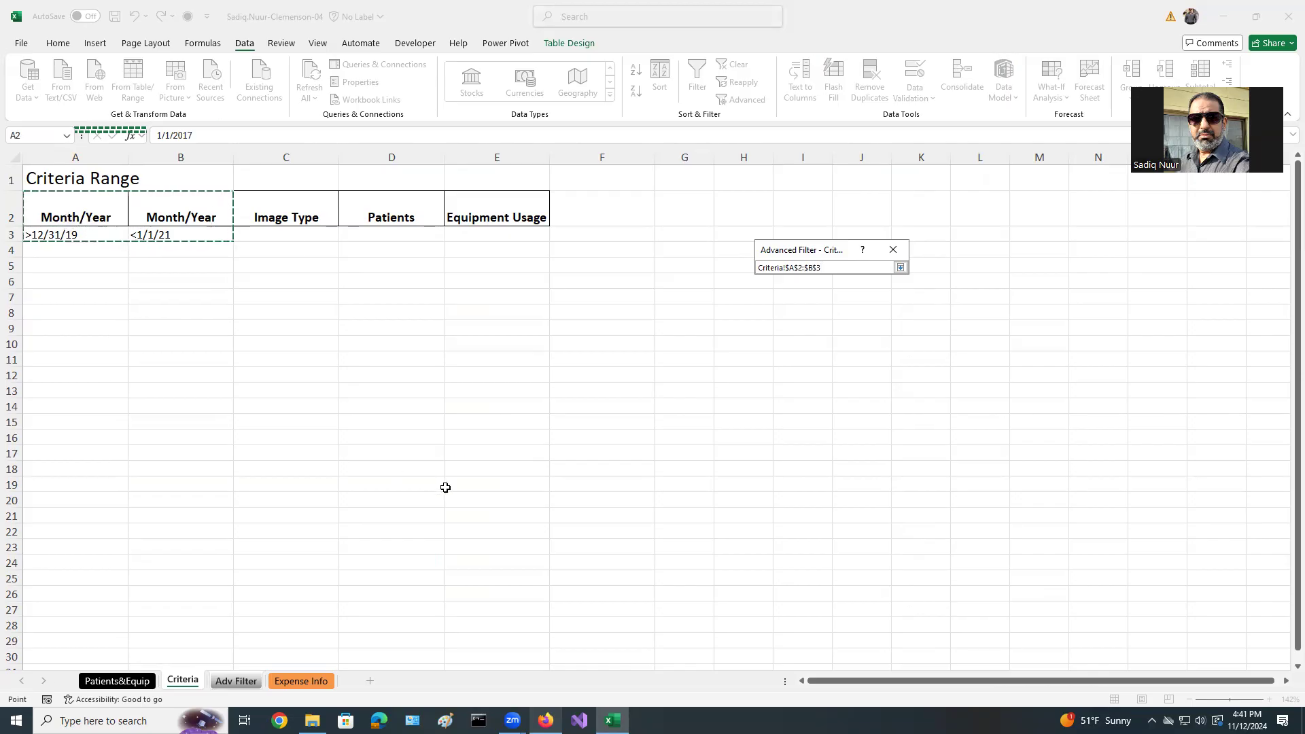
pyautogui.click(900, 269)
# - Set the Advanced Filter's copy-to range to cells G4:J4 on the Adv Filter sheet, checking step 5h in SIMnet
pyautogui.click(824, 349)
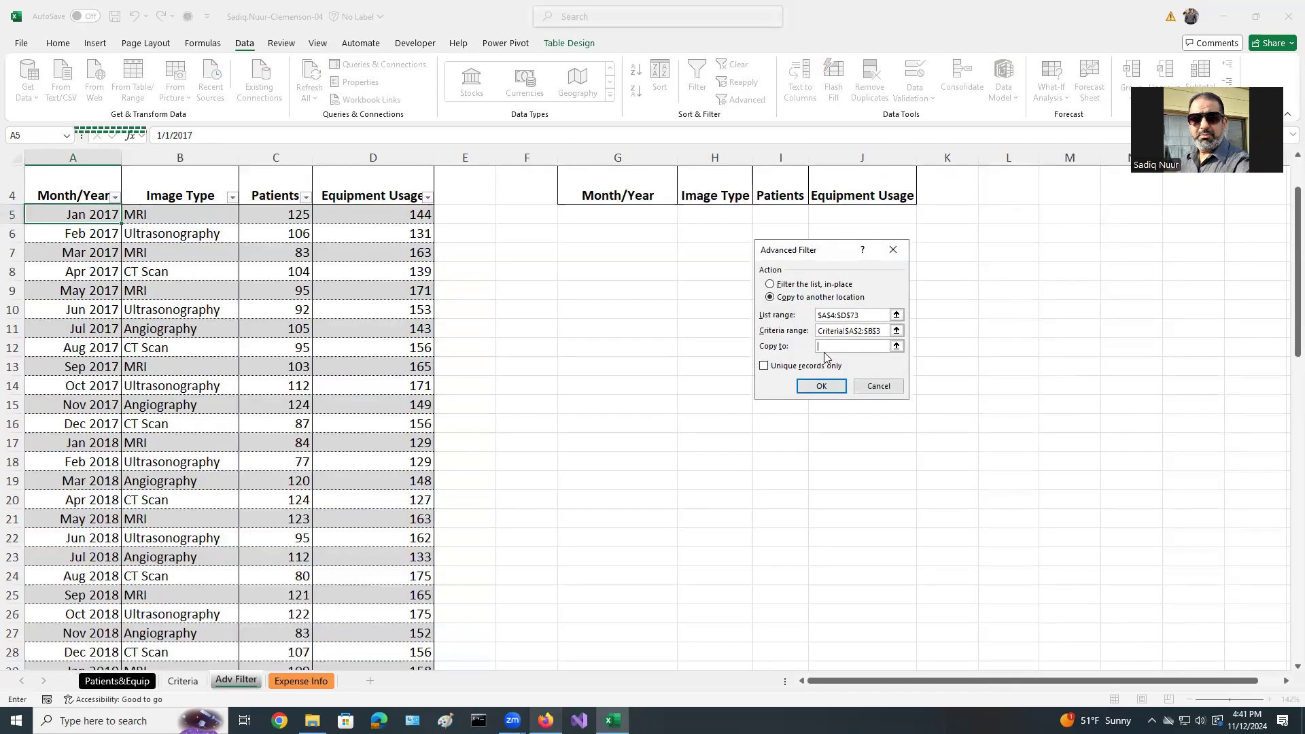
pyautogui.click(546, 720)
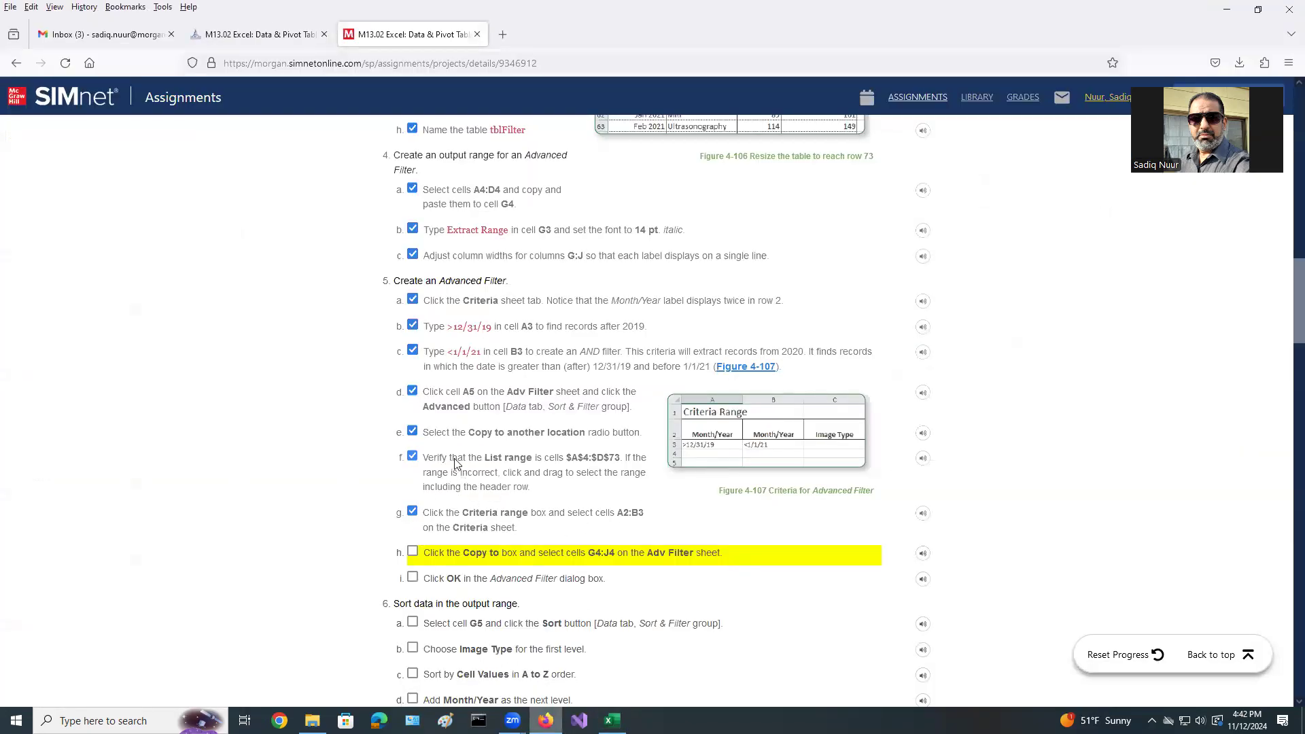
pyautogui.scroll(-2, 515, 551)
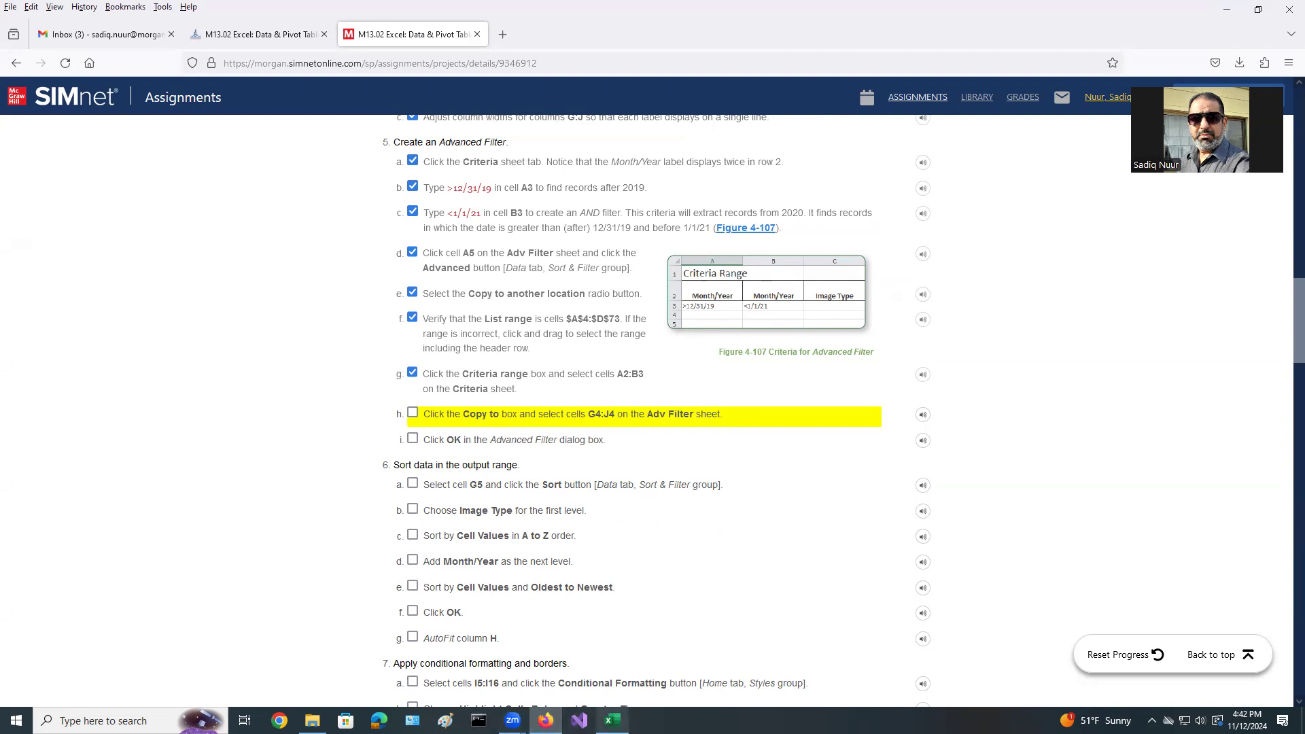
pyautogui.click(612, 720)
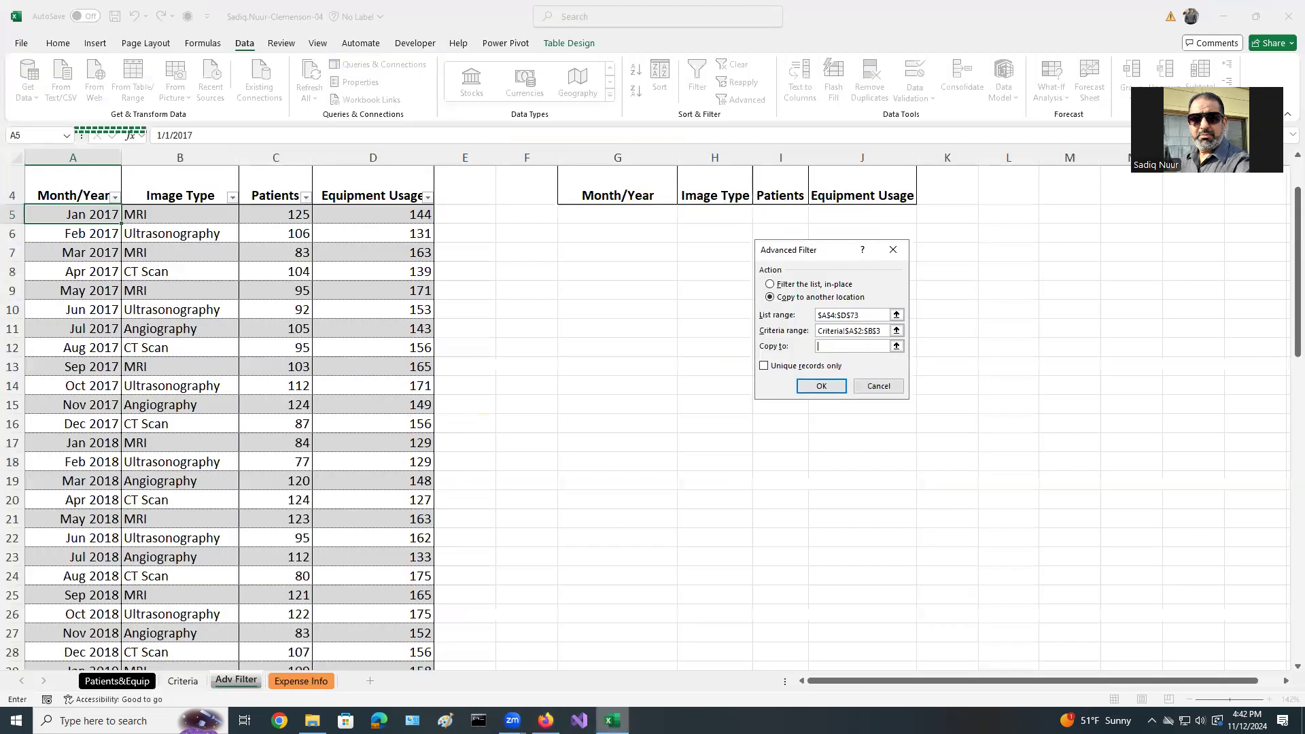
pyautogui.click(237, 681)
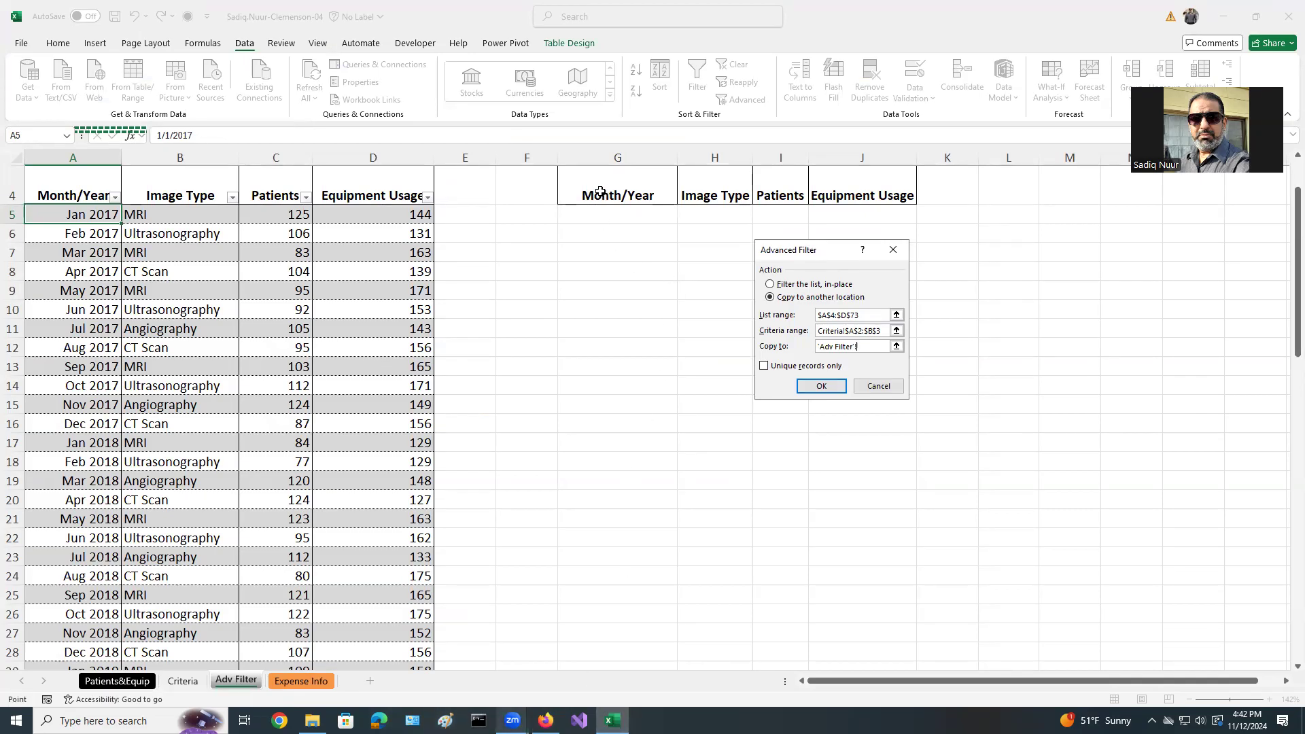
pyautogui.moveTo(601, 191); pyautogui.dragTo(871, 185)
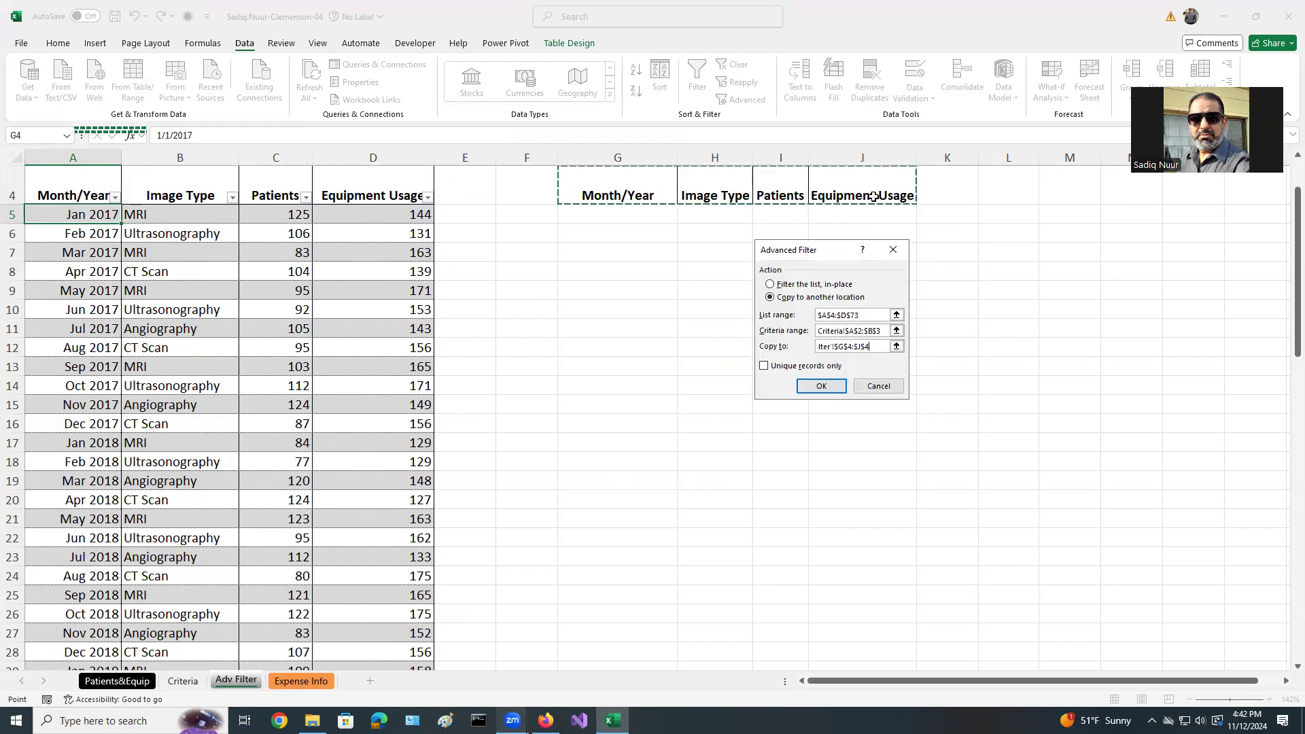
# - Run the Advanced Filter to extract the records to G4:J4, and check off steps 5h and 5i in SIMnet
pyautogui.click(821, 386)
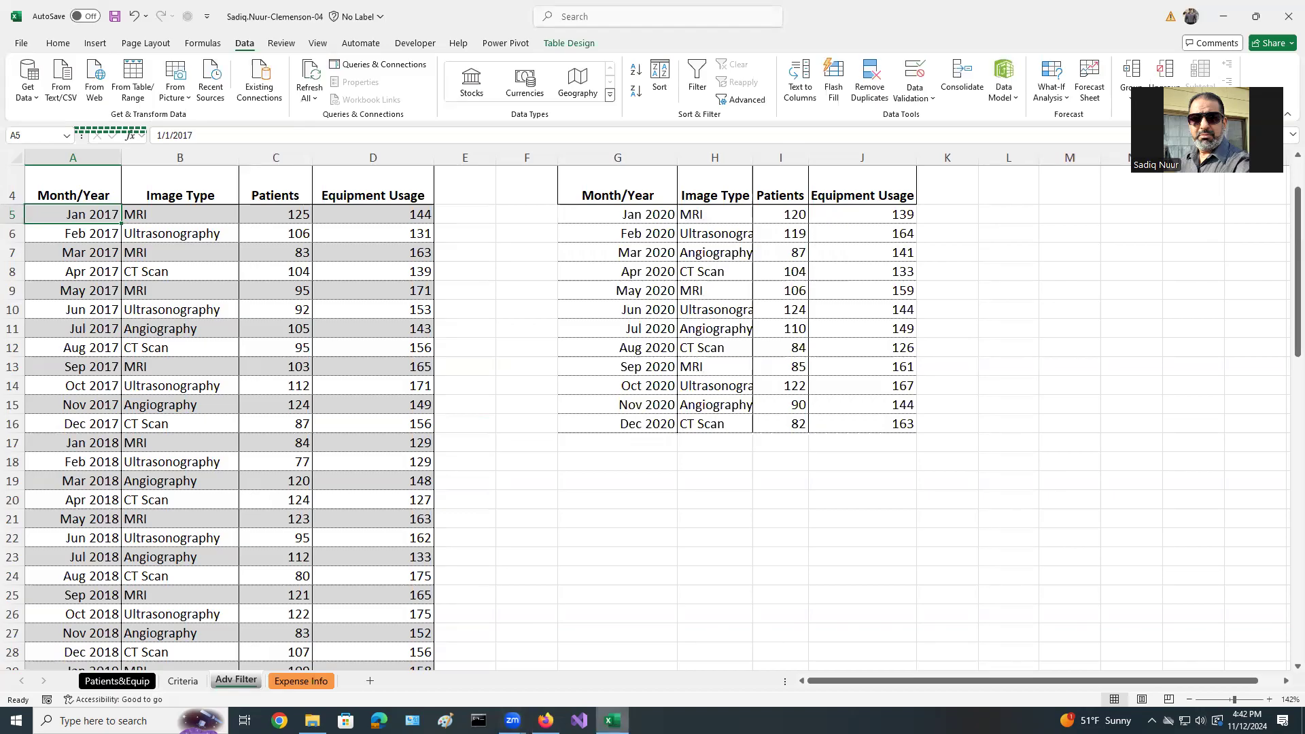
pyautogui.click(612, 720)
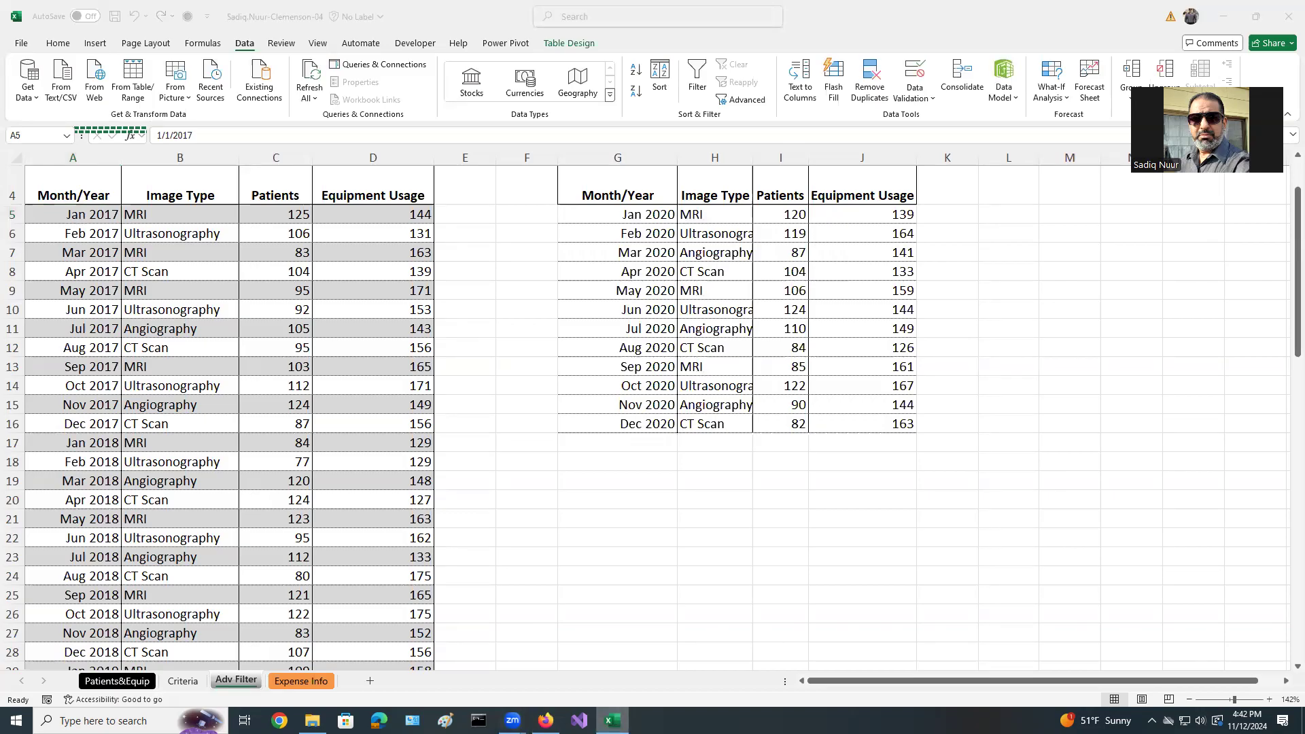
pyautogui.click(412, 413)
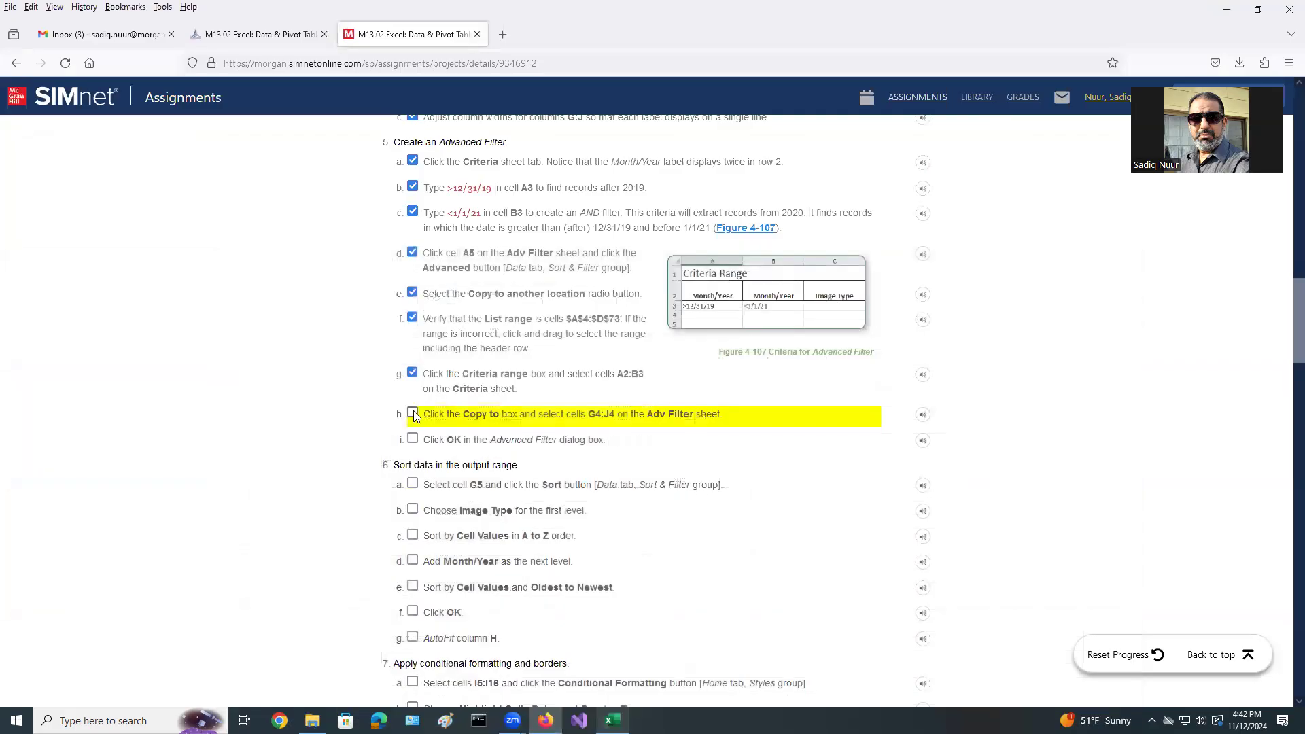
pyautogui.click(413, 438)
pyautogui.scroll(-2, 753, 505)
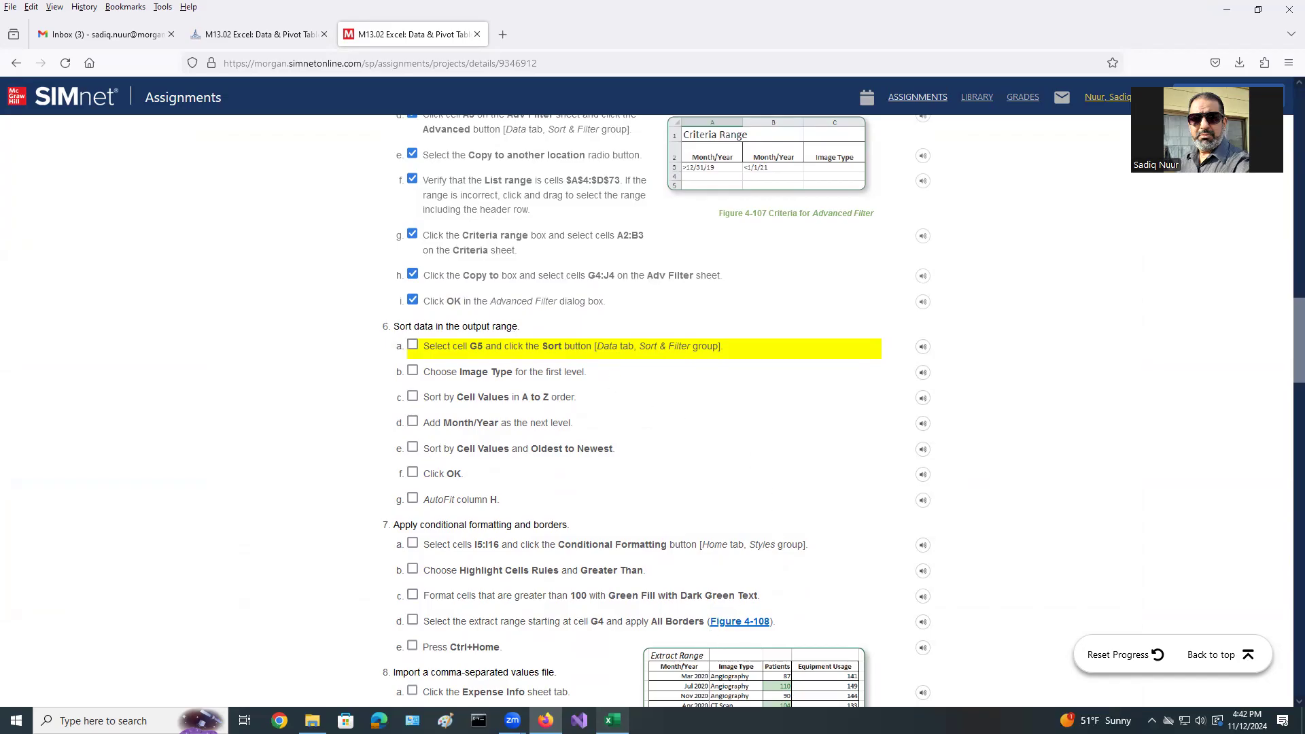
# - Return to Excel and open the Sort dialog for the extracted range from cell G5, consulting SIMnet step 6a
pyautogui.click(612, 720)
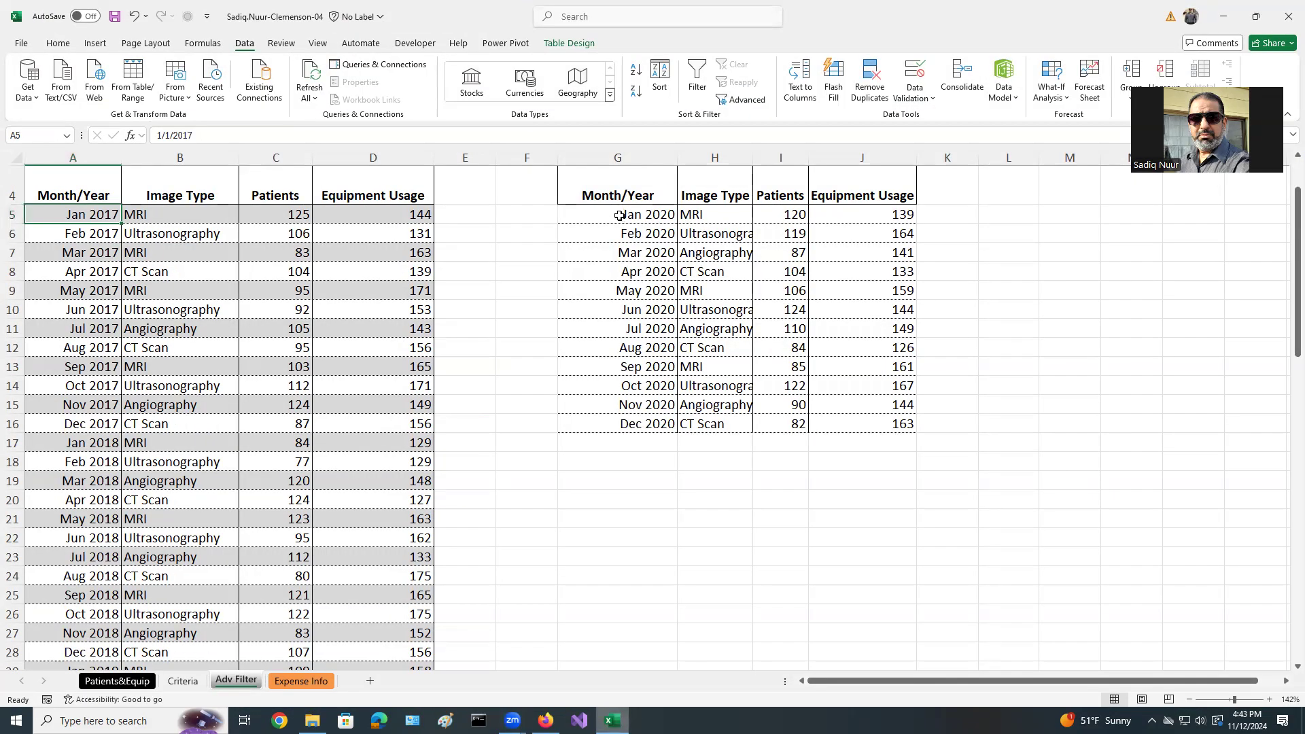
pyautogui.click(619, 214)
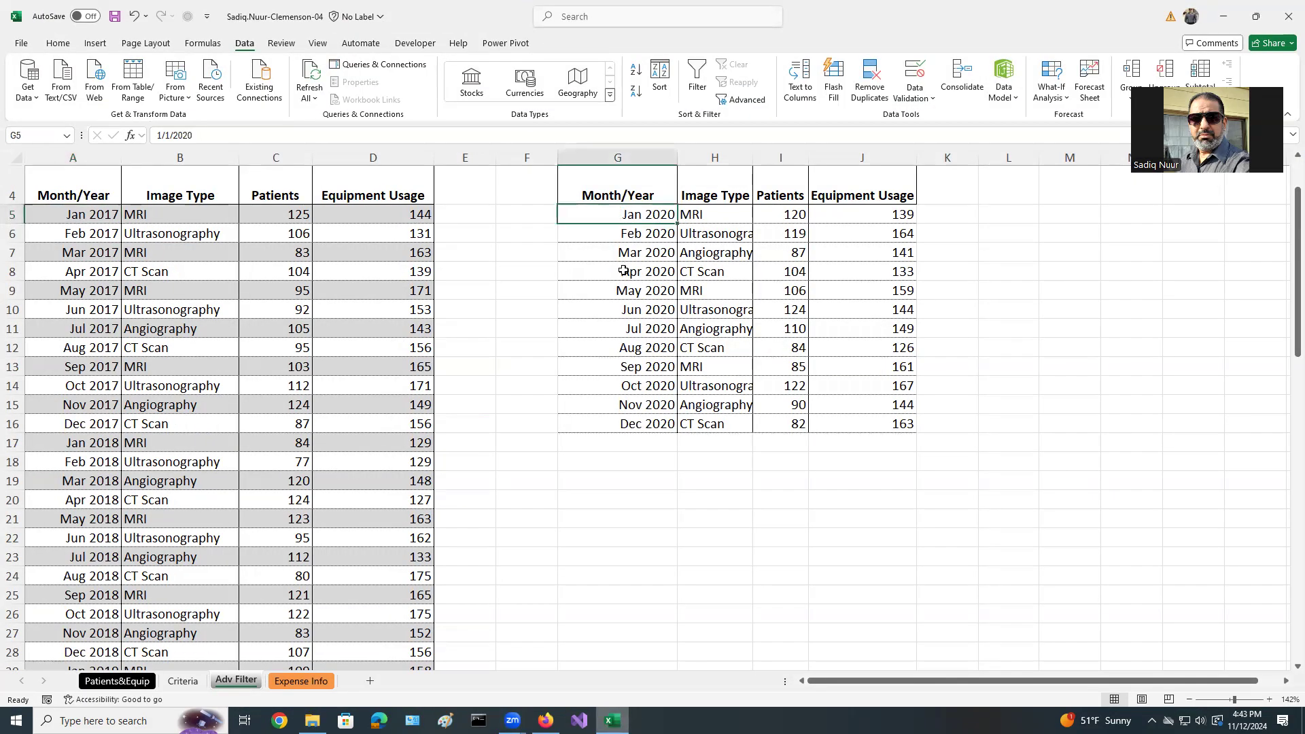
pyautogui.click(636, 71)
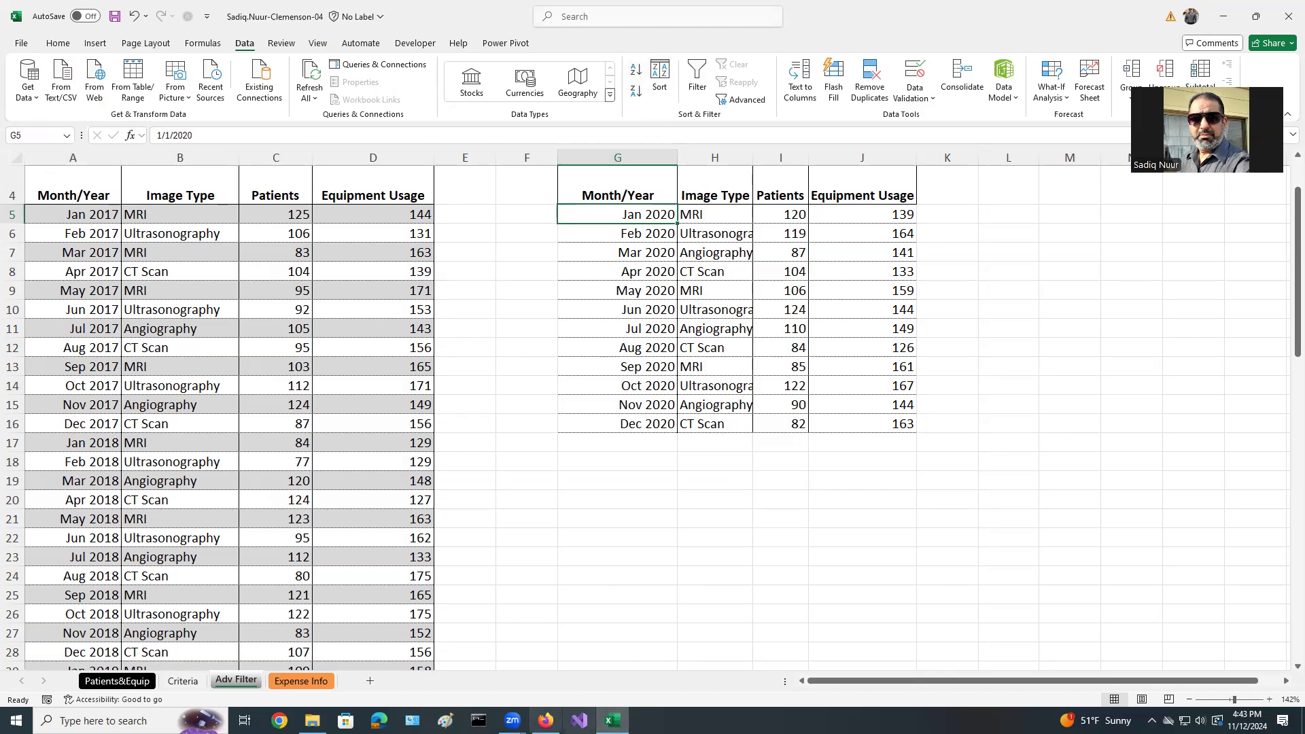
pyautogui.click(546, 721)
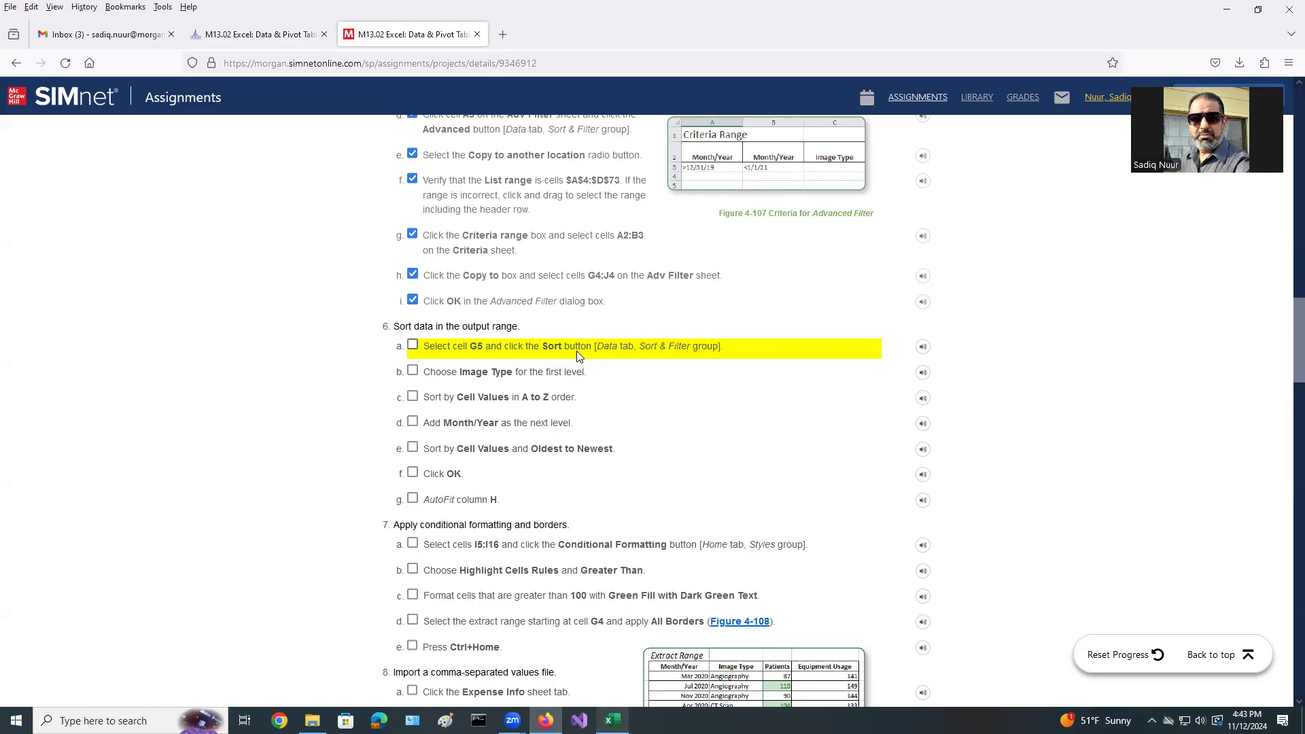
pyautogui.click(612, 720)
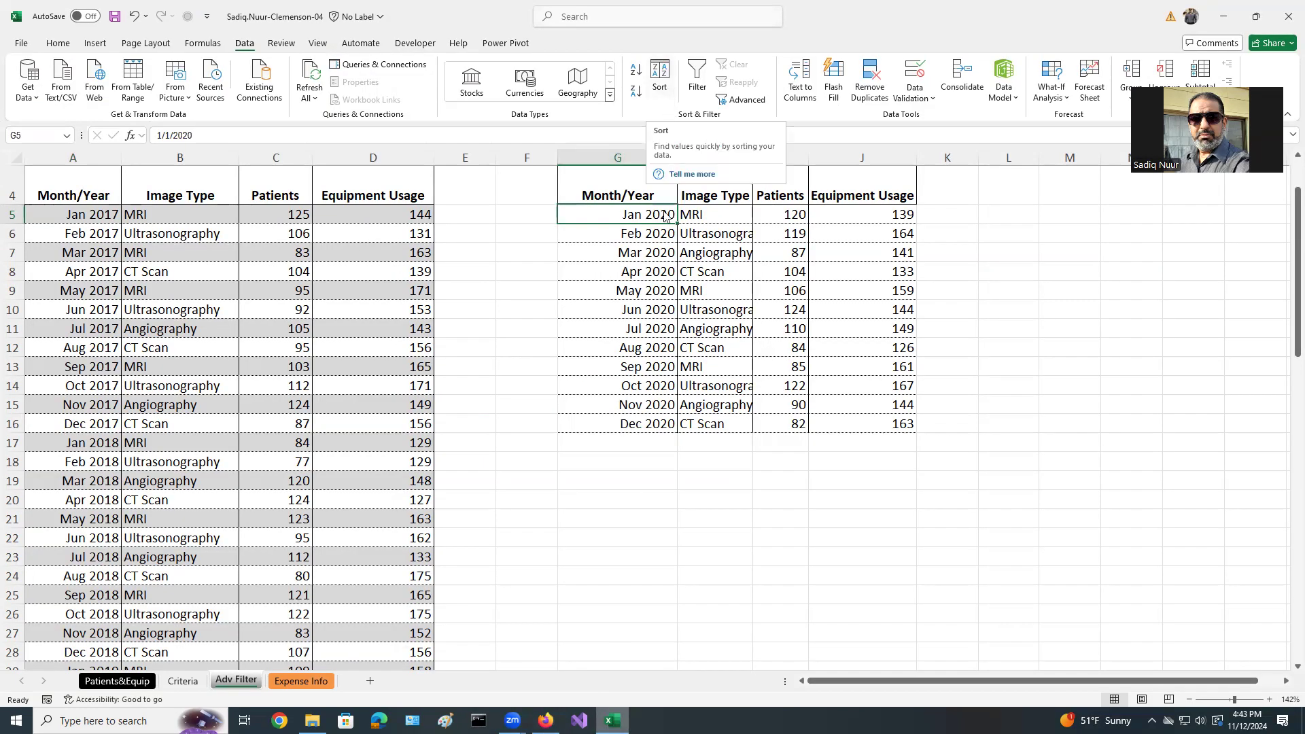
pyautogui.click(661, 73)
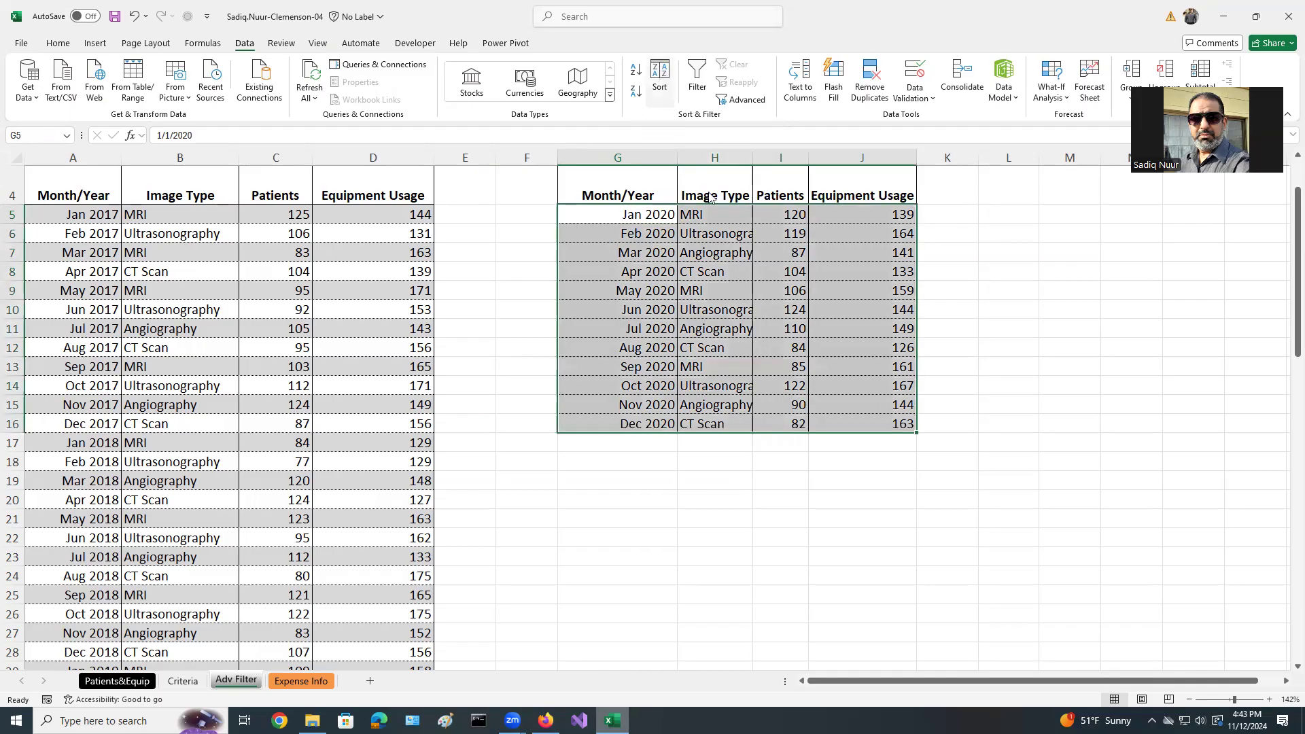
pyautogui.moveTo(816, 248); pyautogui.dragTo(695, 446)
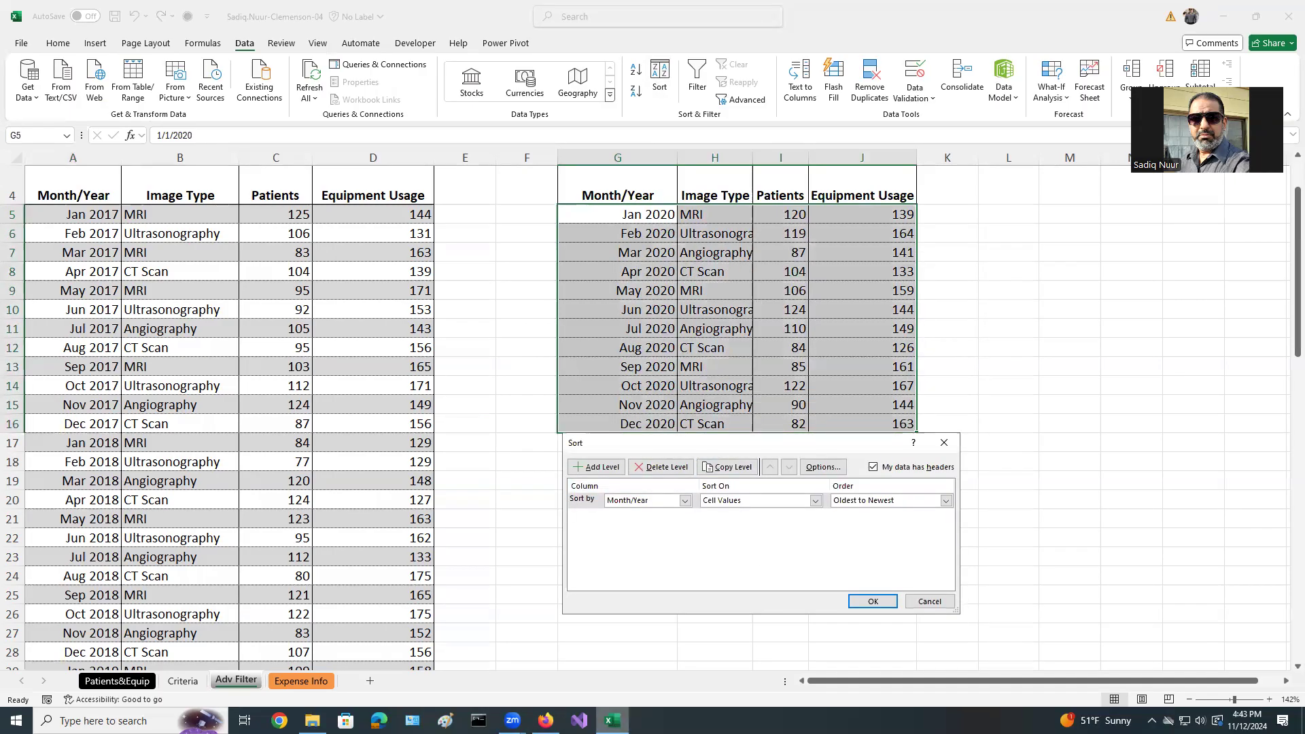
# - Check off step 6b in SIMnet and set the first sort level in Excel to Image Type
pyautogui.click(546, 720)
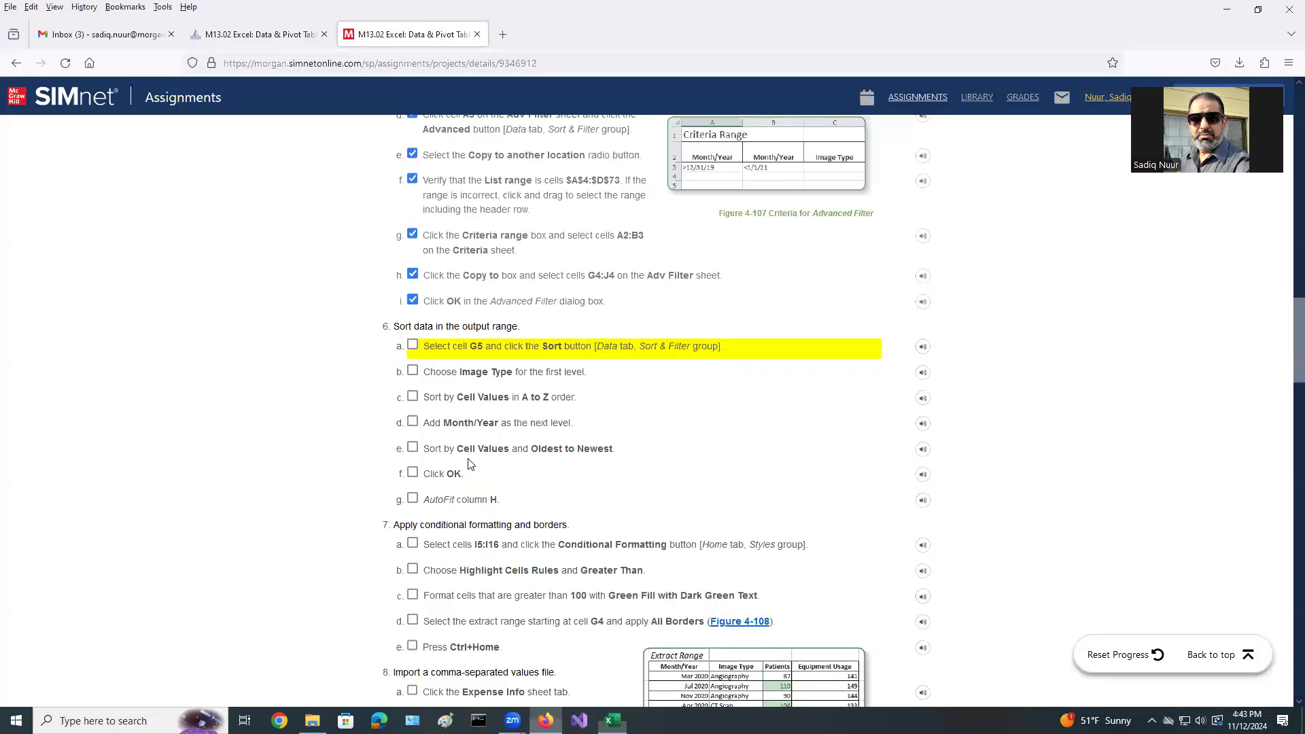
pyautogui.click(412, 372)
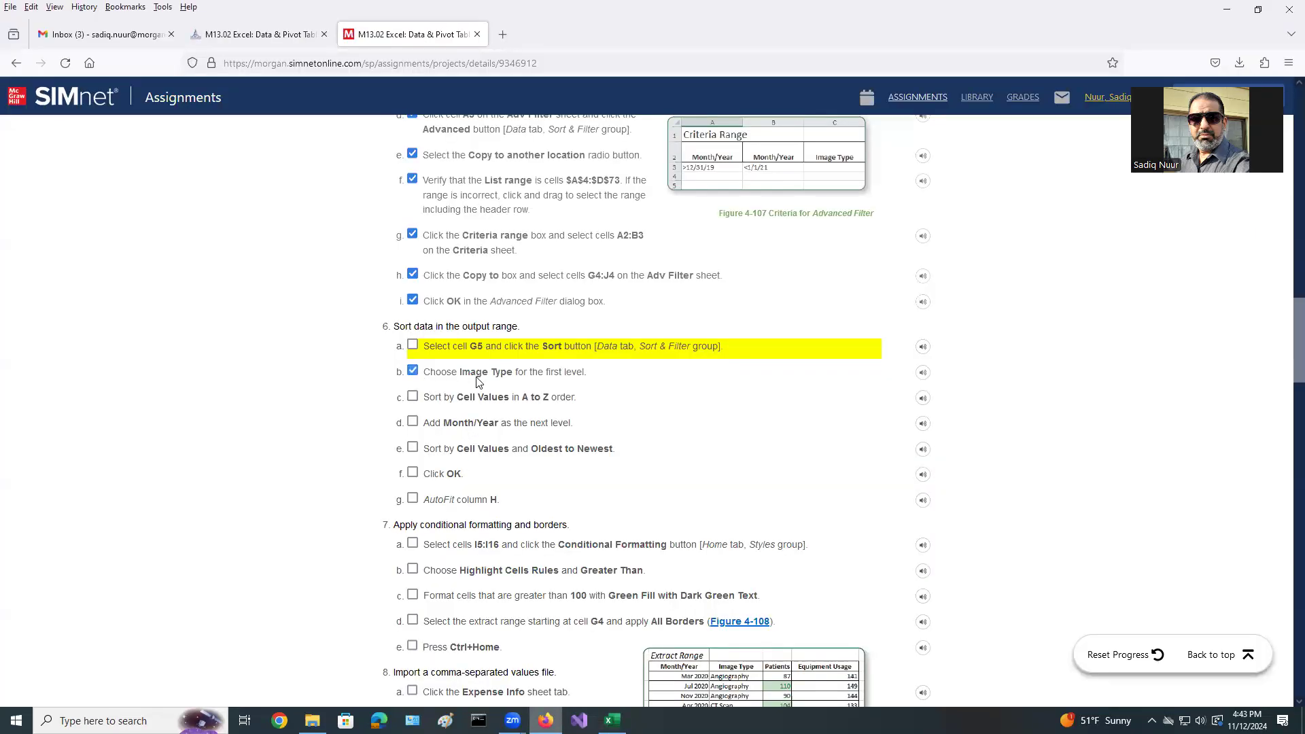
pyautogui.click(612, 720)
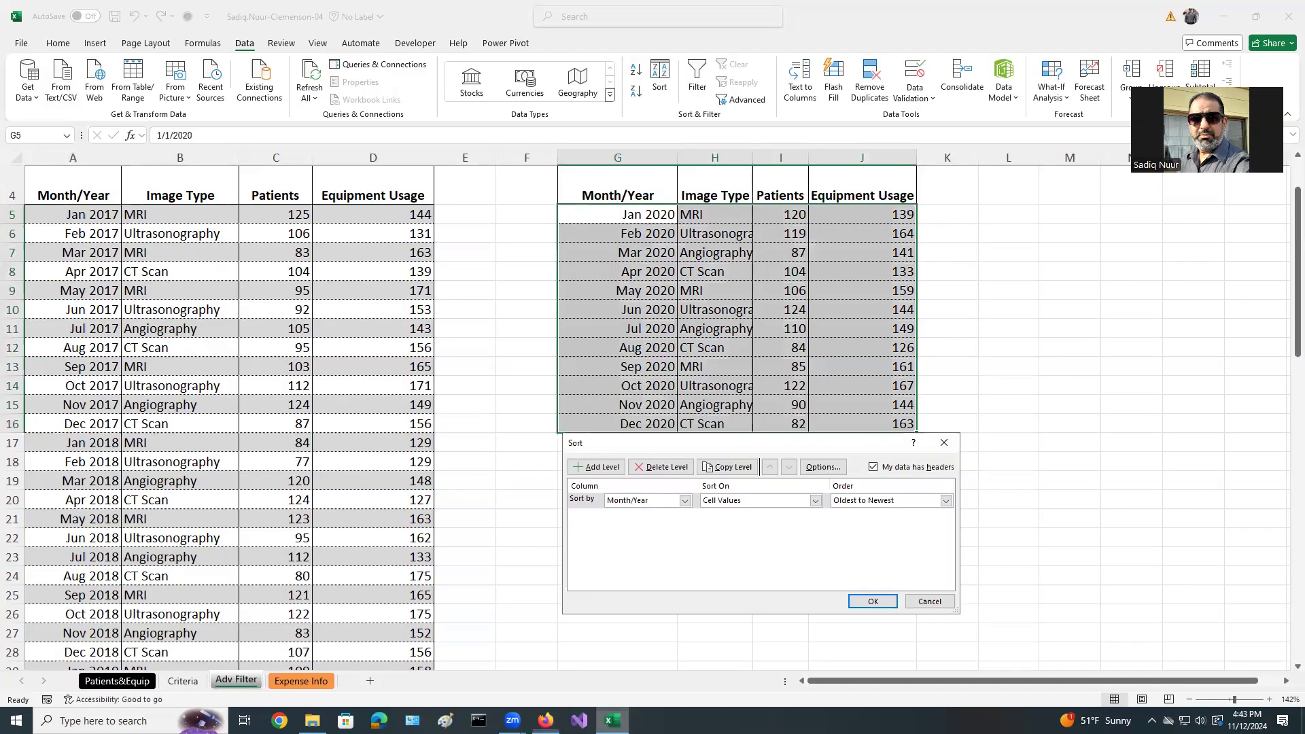
pyautogui.click(685, 501)
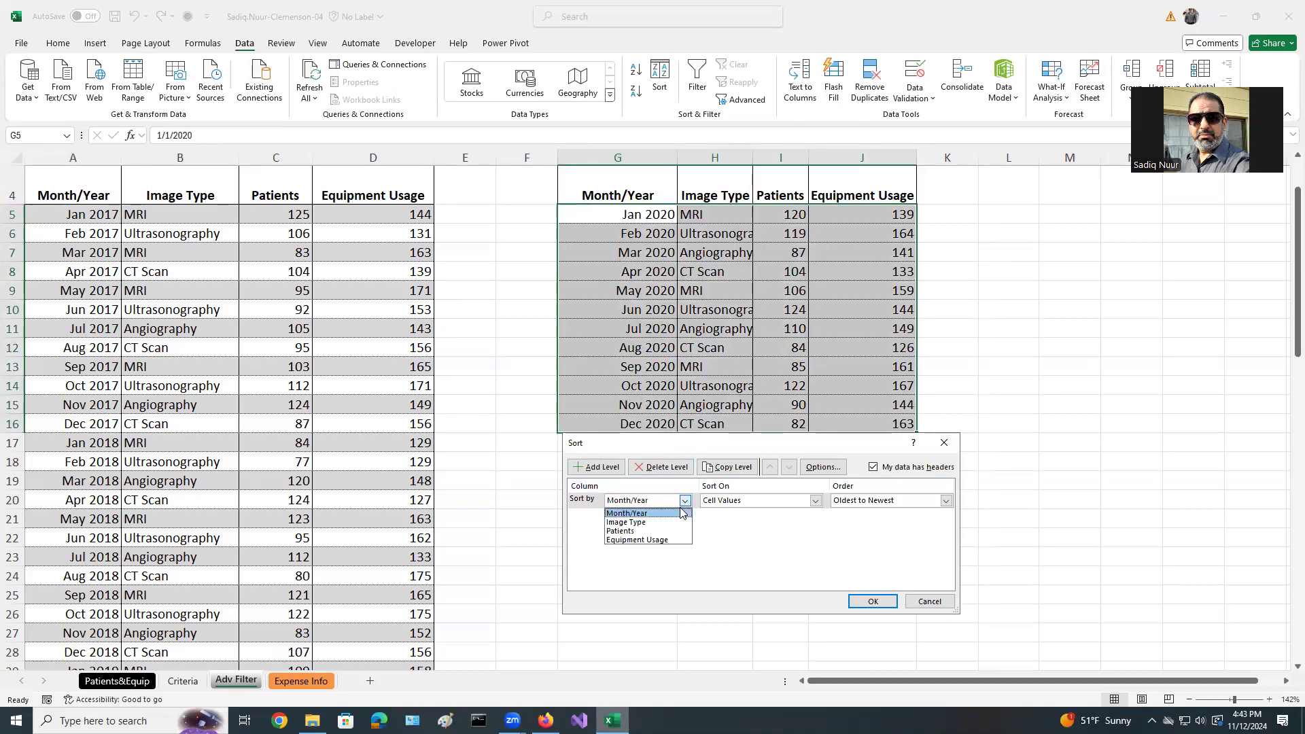
pyautogui.click(658, 523)
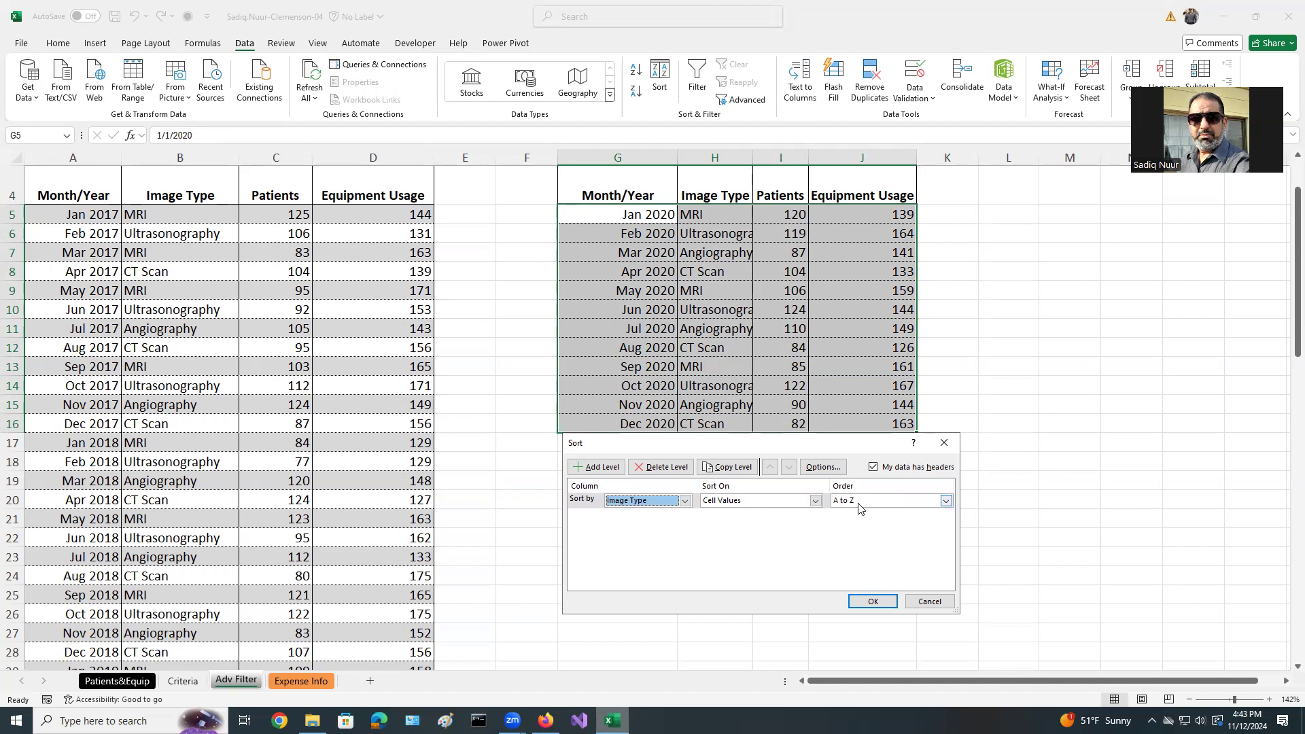
# - Check off steps 6a, 6c and 6d in the SIMnet instructions
pyautogui.click(546, 721)
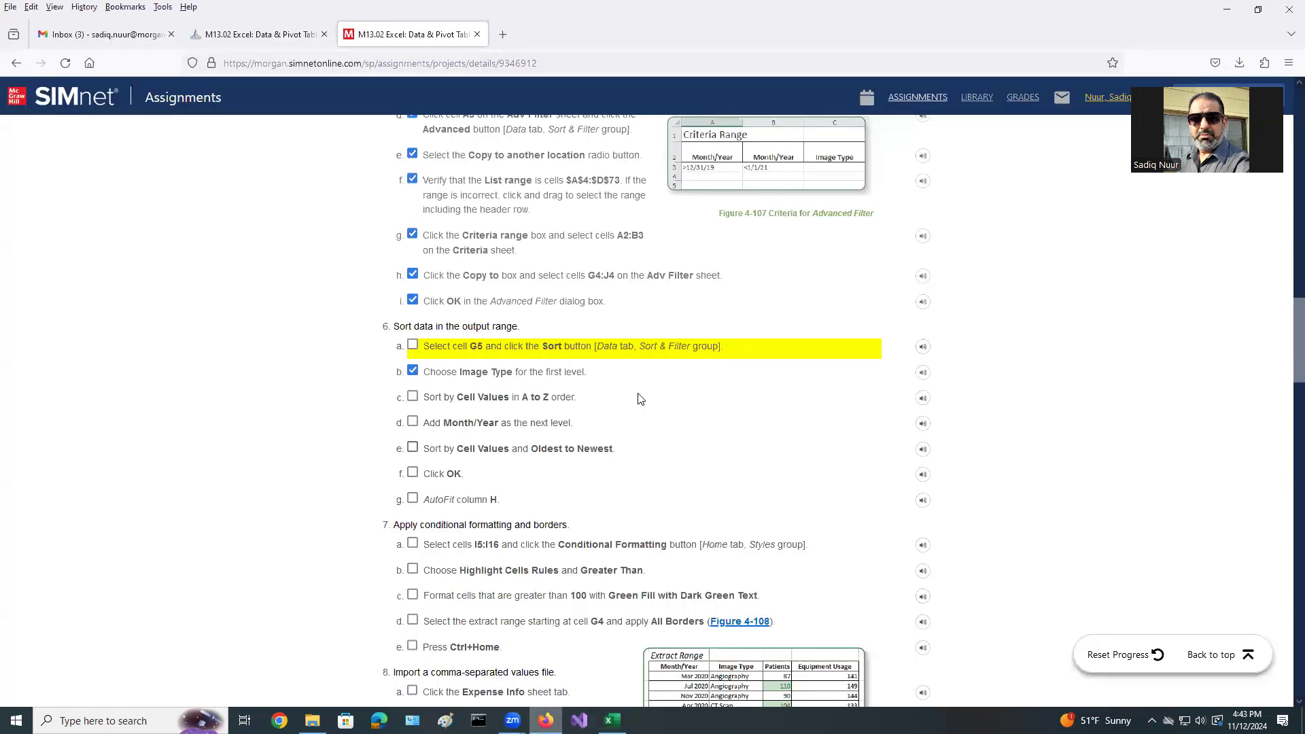
pyautogui.click(413, 345)
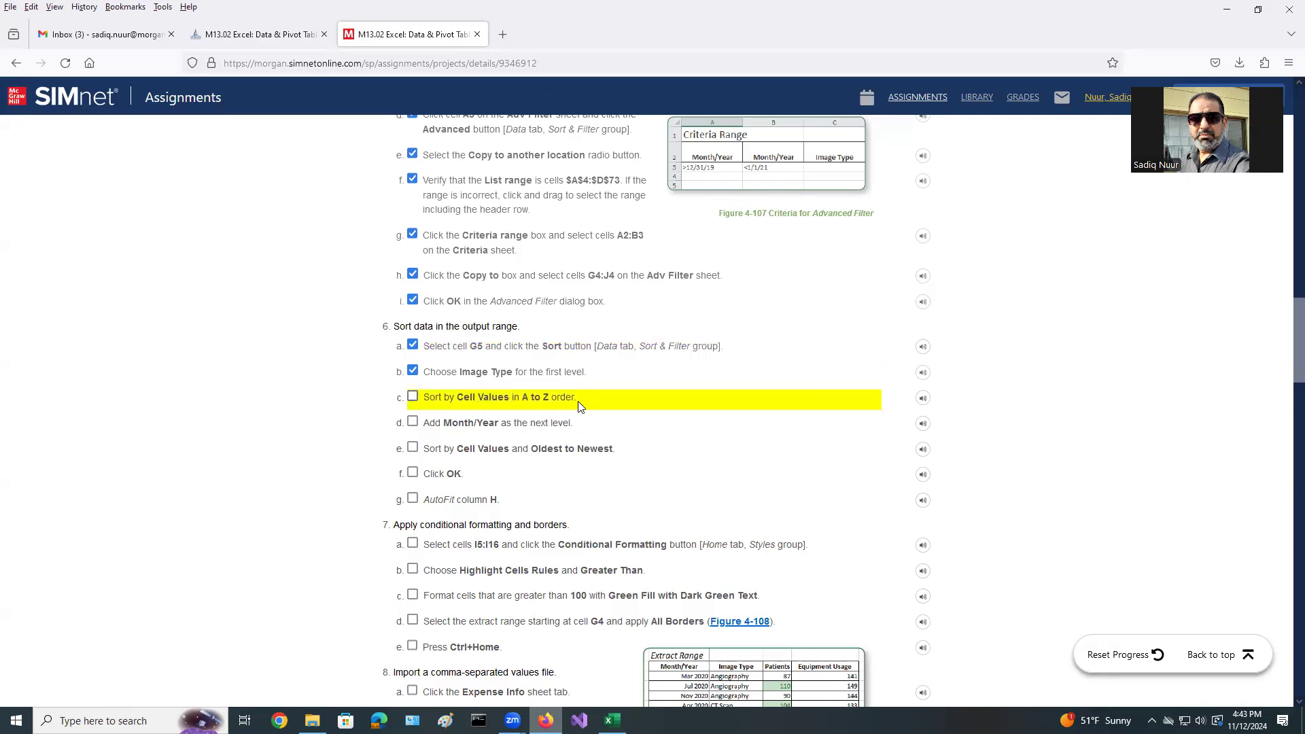
pyautogui.click(413, 398)
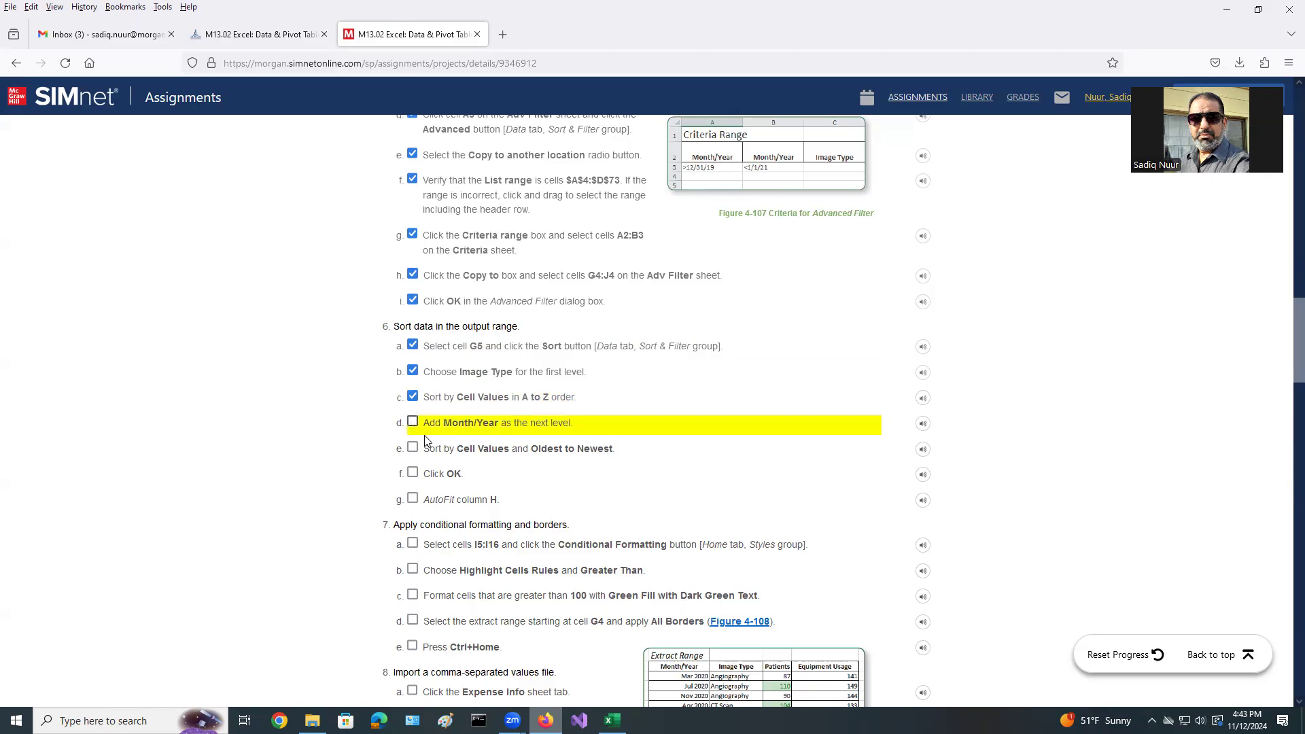
pyautogui.click(413, 423)
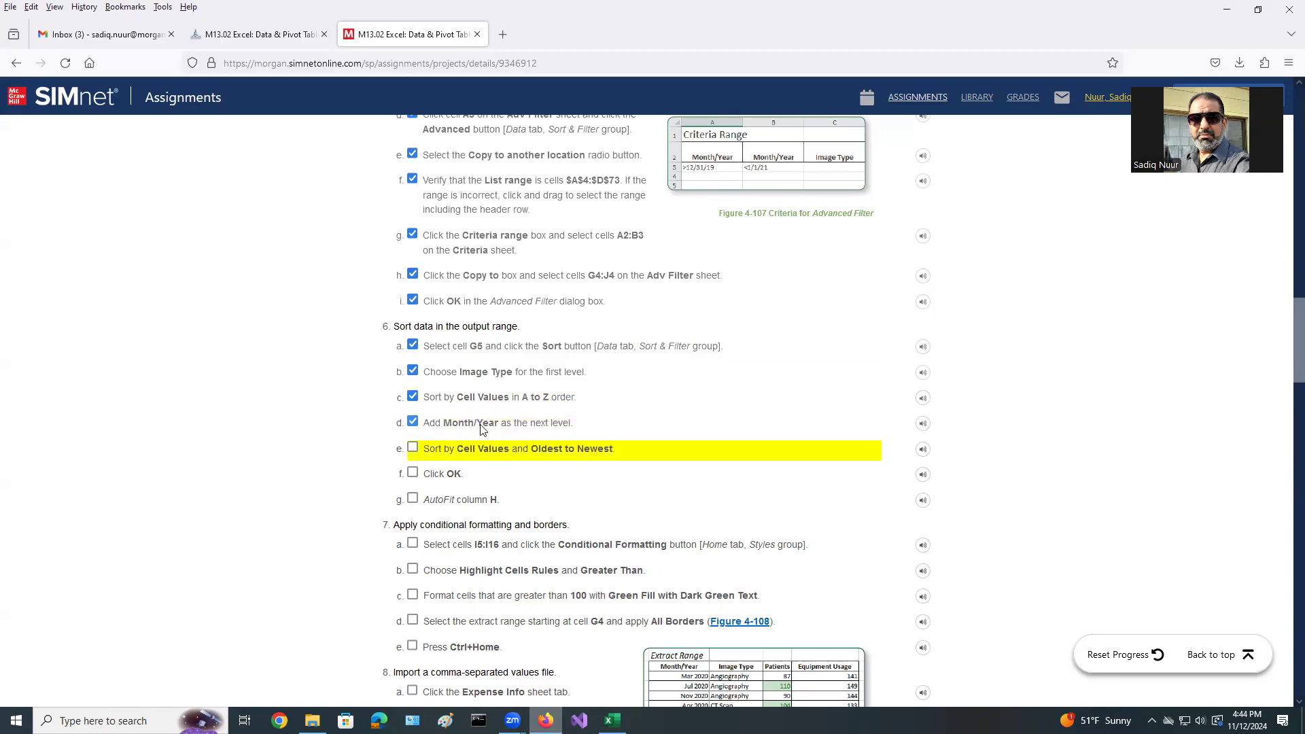
# - Add Month/Year as the second sort level in Excel, by Cell Values from Oldest to Newest, and apply the sort
pyautogui.click(612, 721)
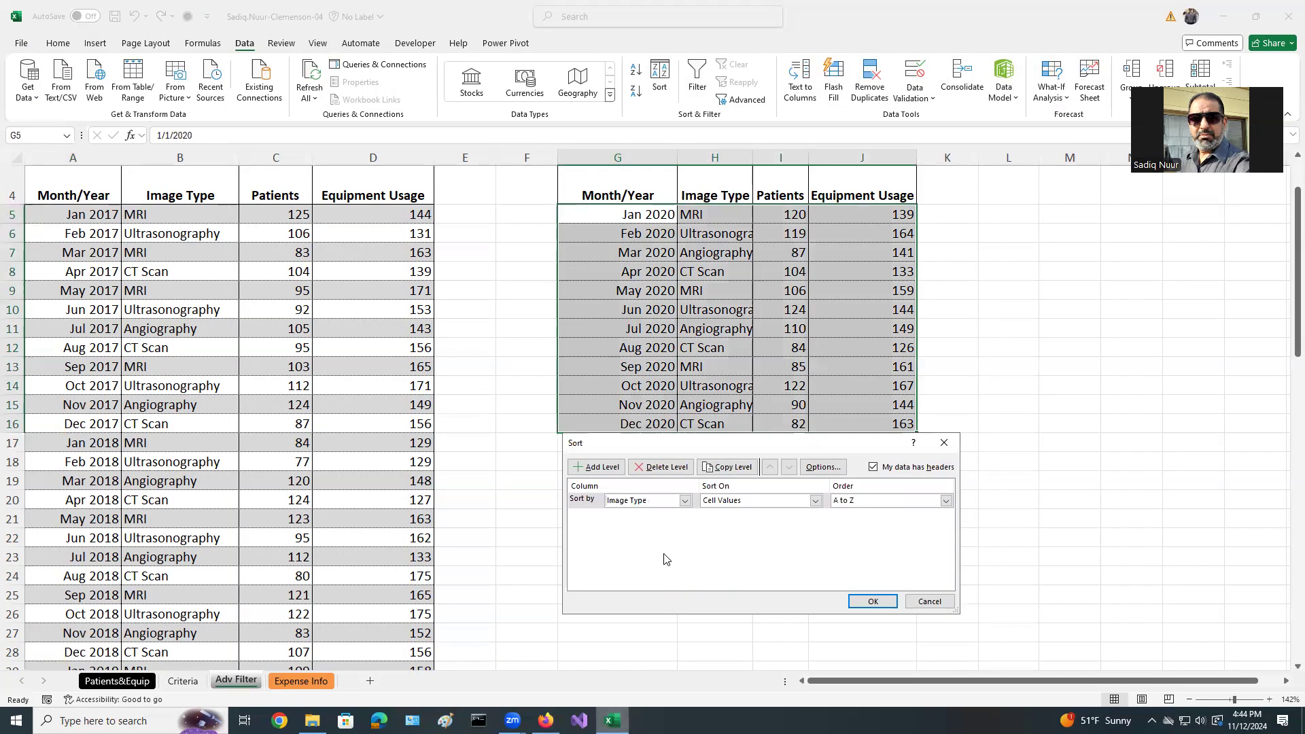
pyautogui.click(595, 469)
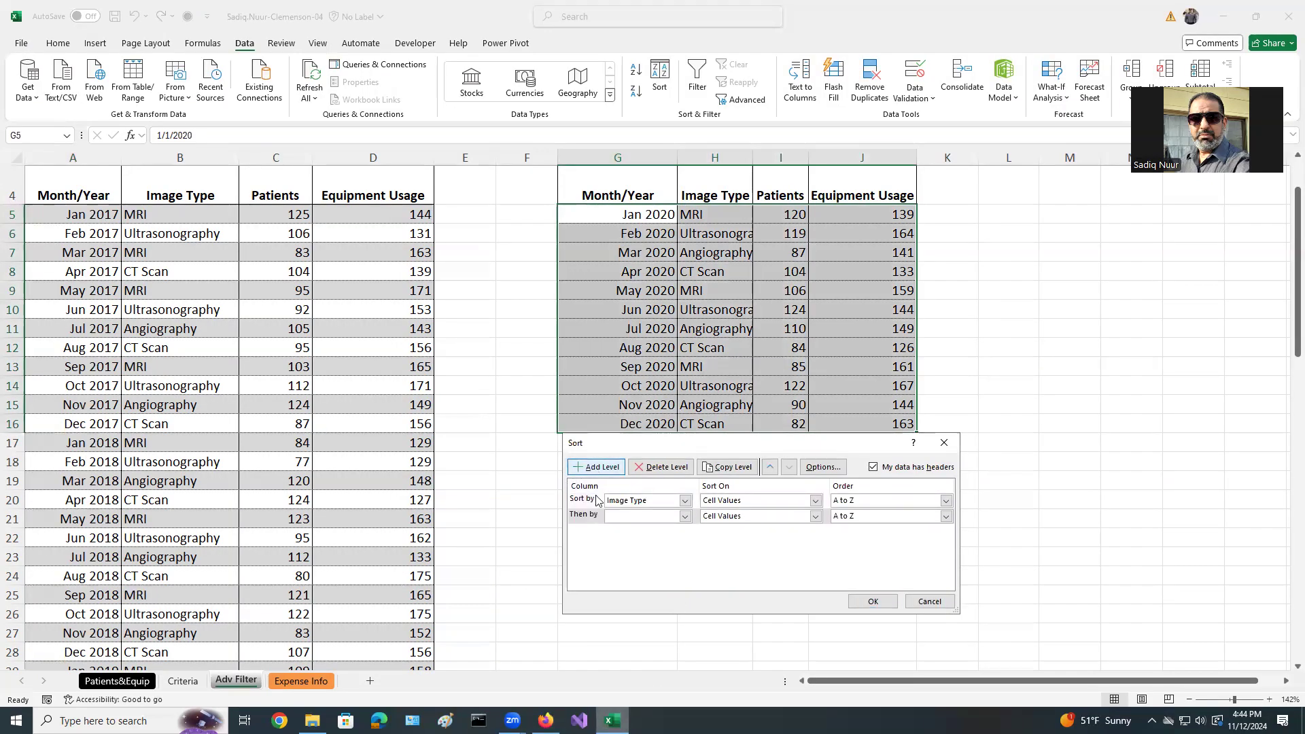
pyautogui.click(685, 517)
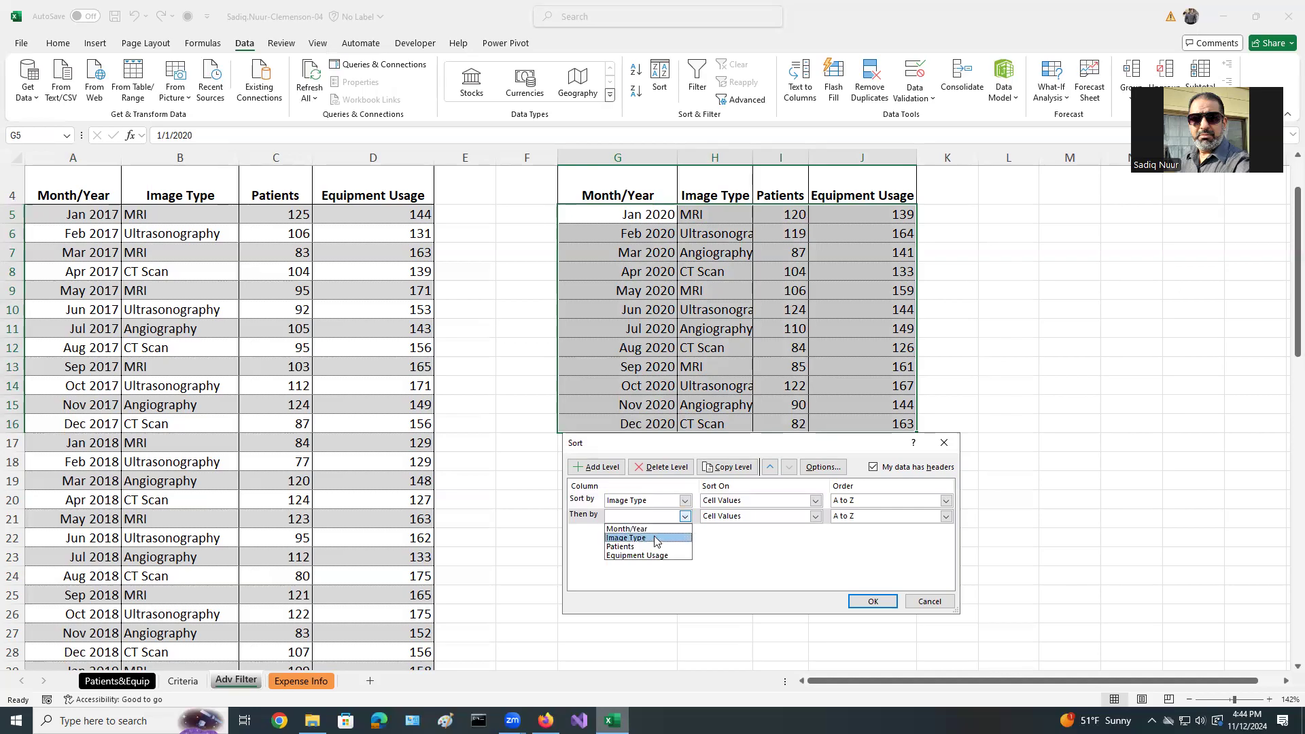
pyautogui.click(621, 532)
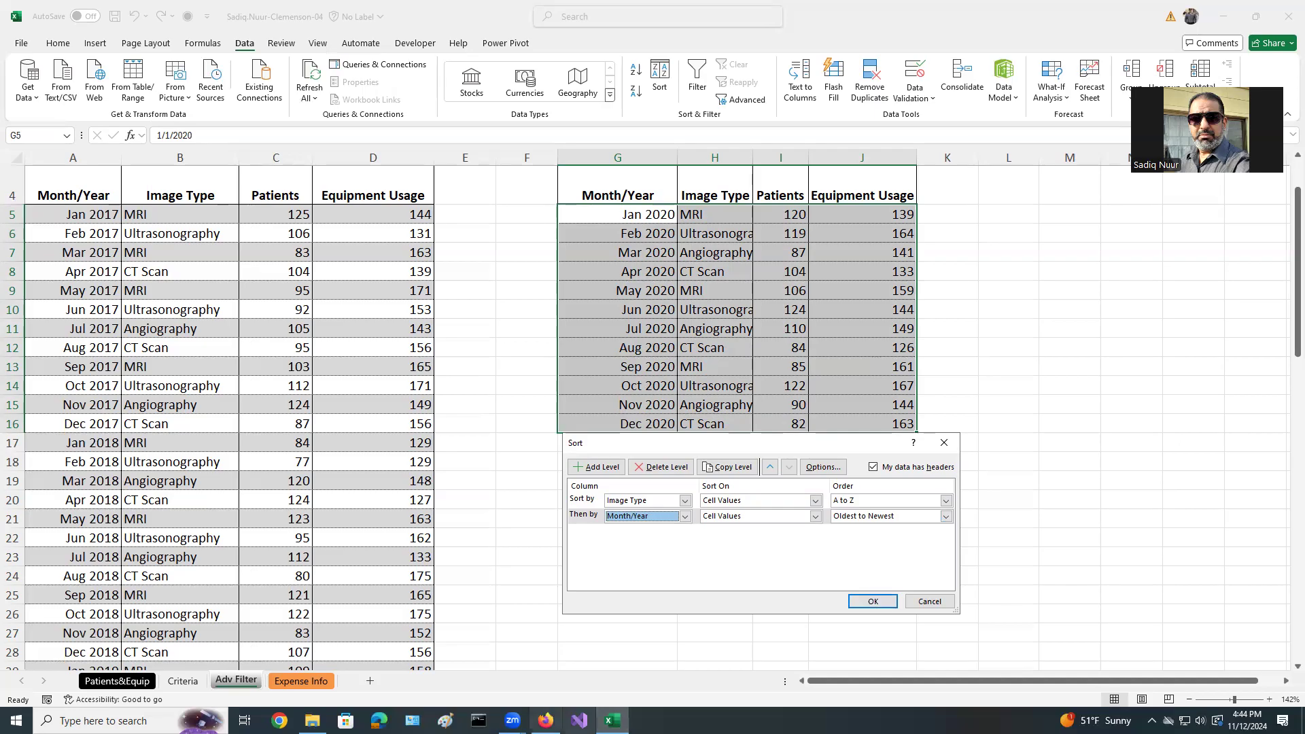
pyautogui.click(546, 720)
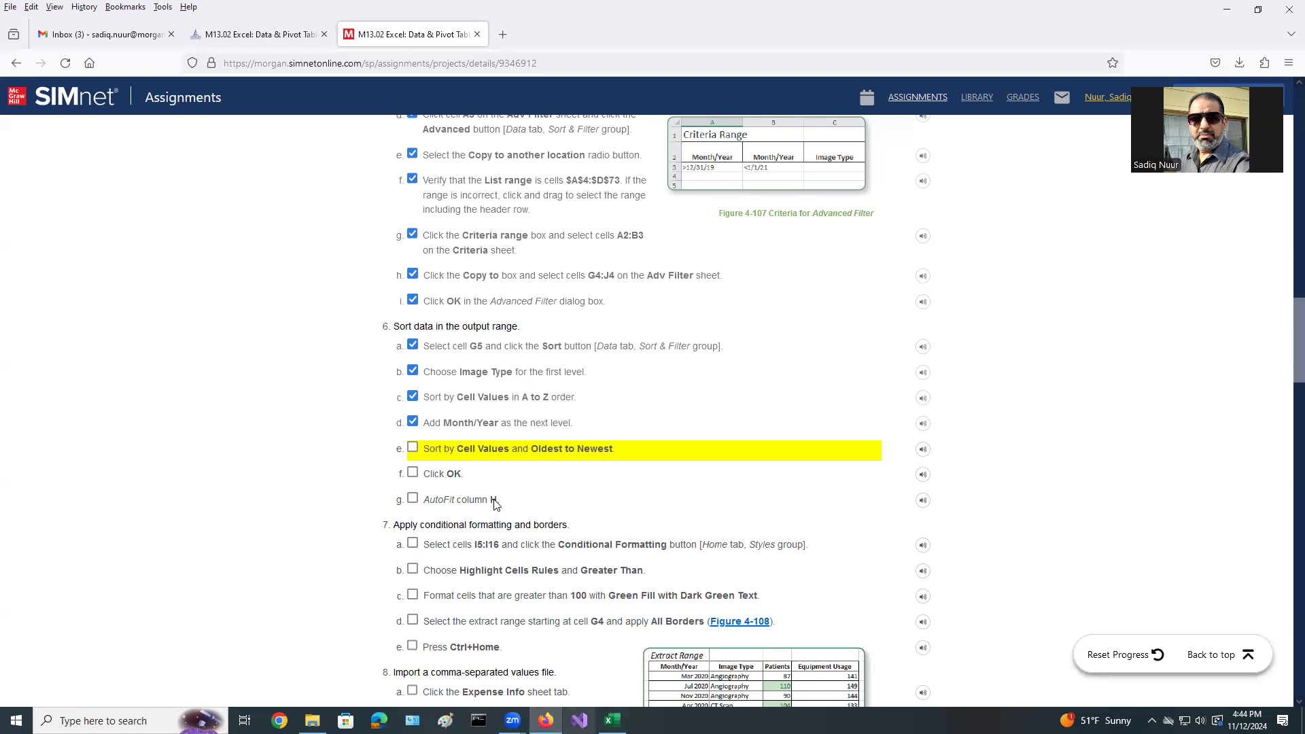
pyautogui.click(612, 721)
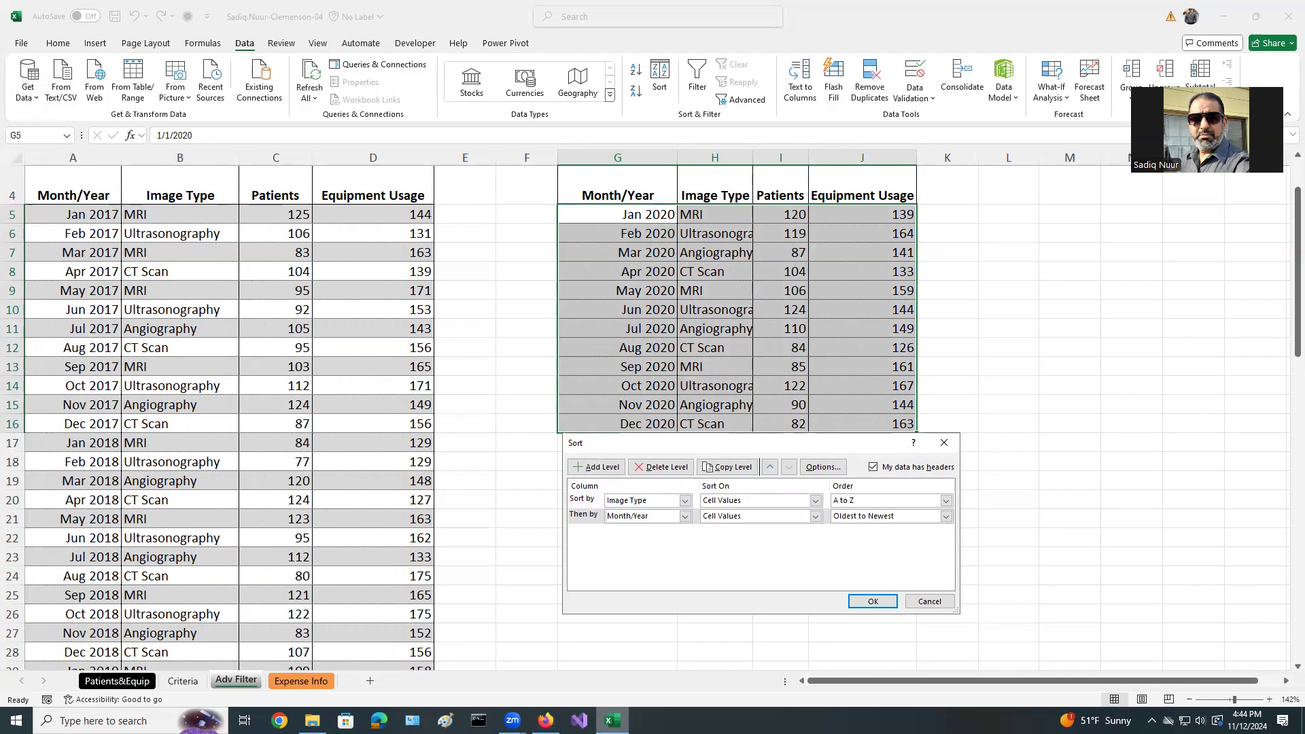
pyautogui.click(872, 602)
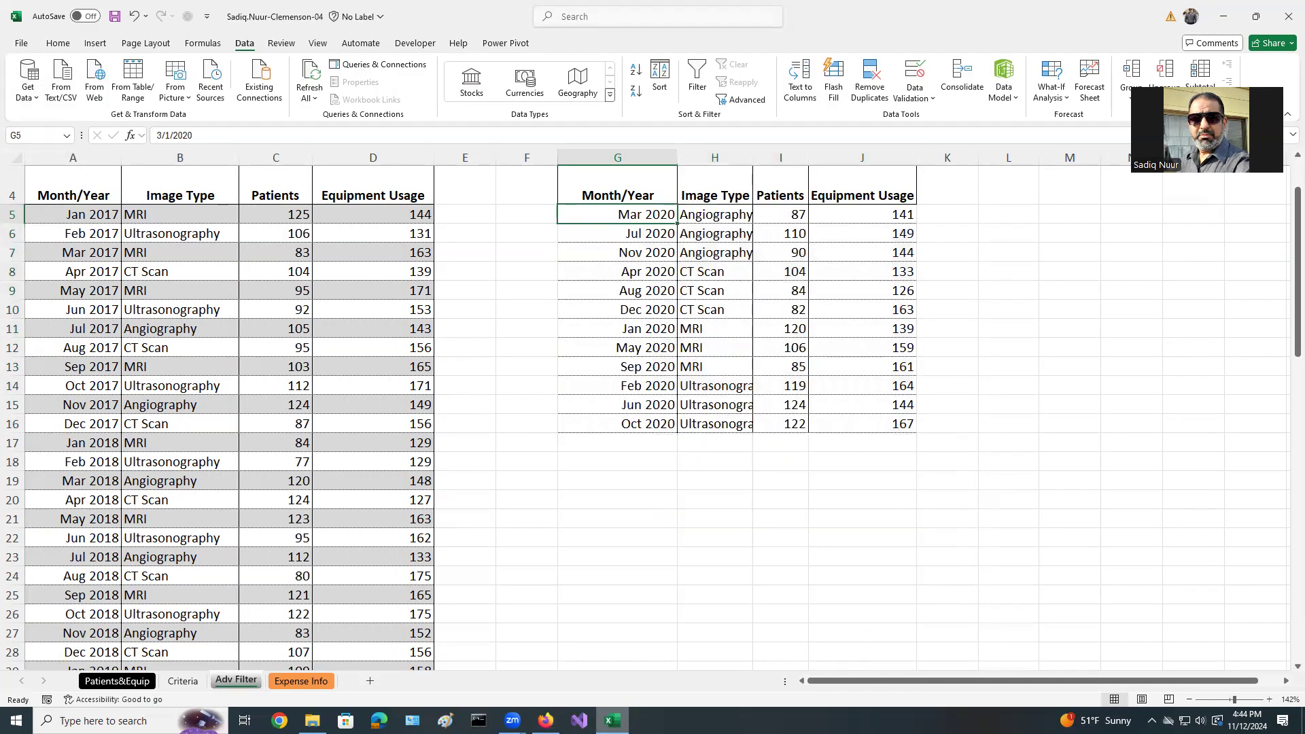
# - AutoFit the width of column H on the Adv Filter sheet
pyautogui.click(721, 149)
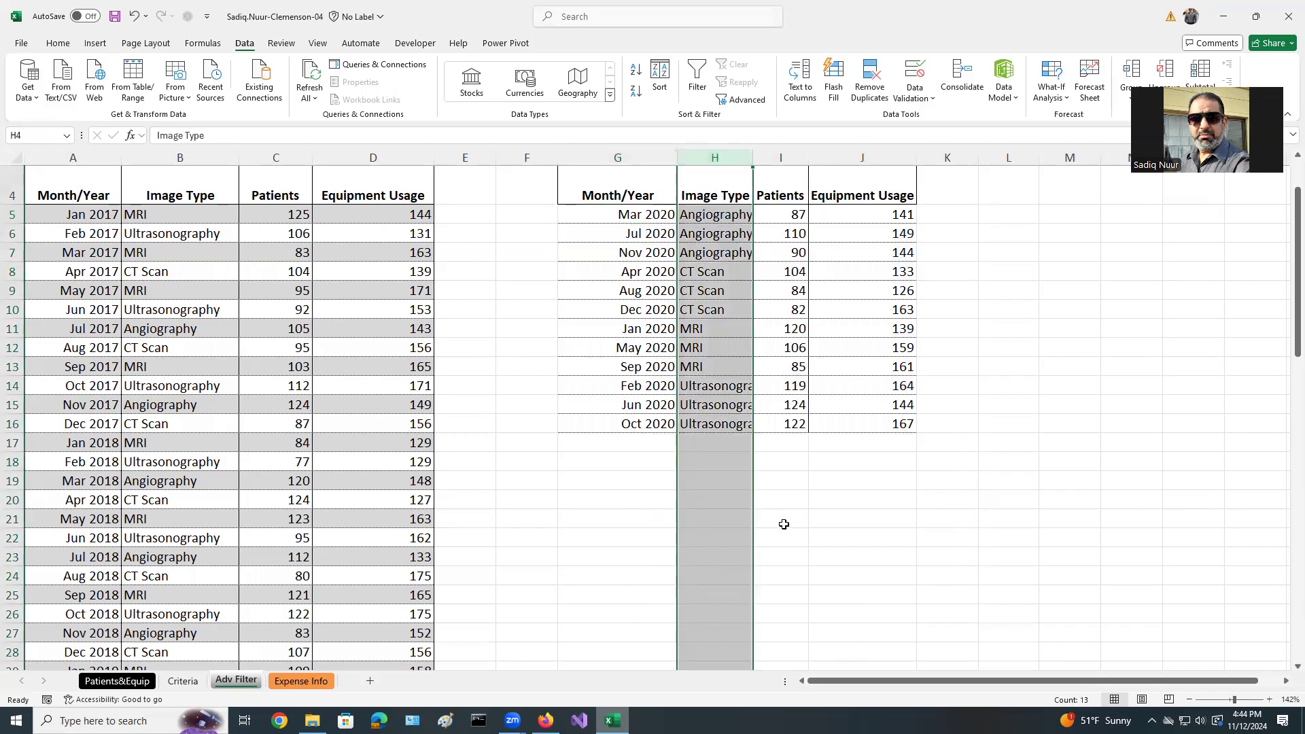
pyautogui.click(58, 43)
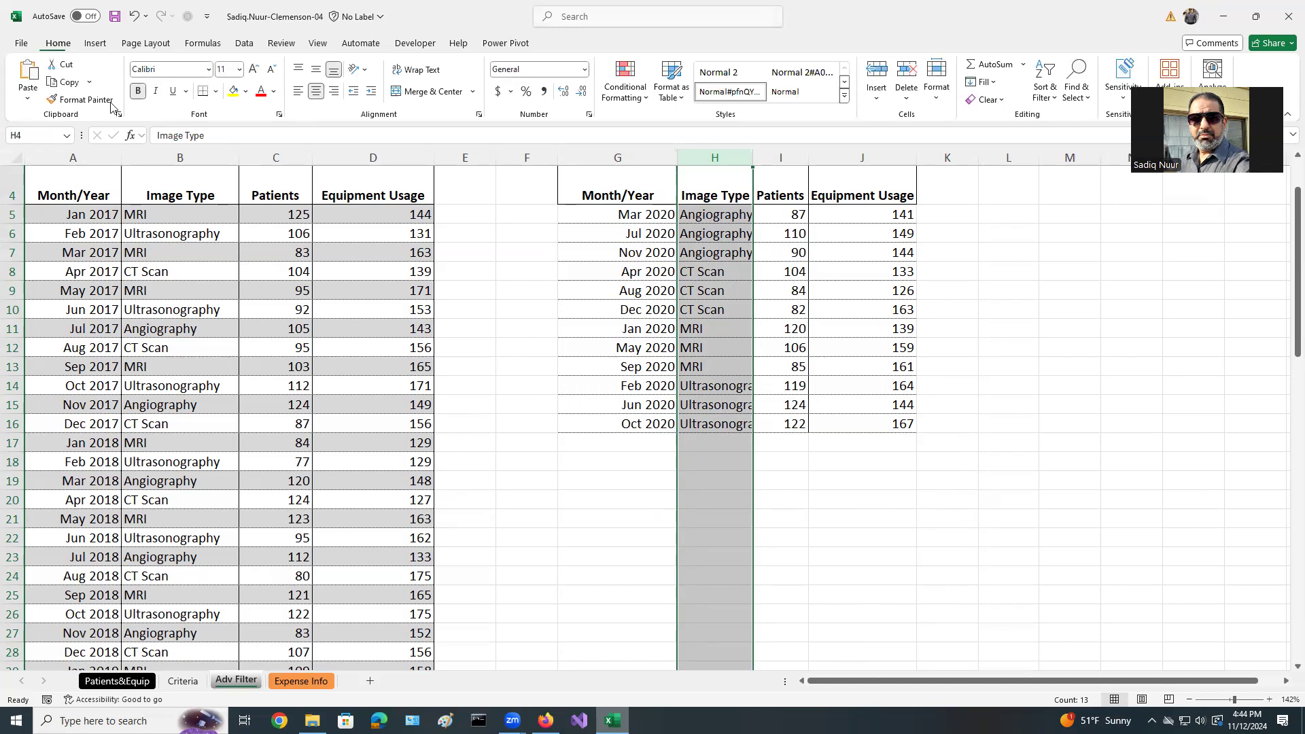
pyautogui.click(940, 101)
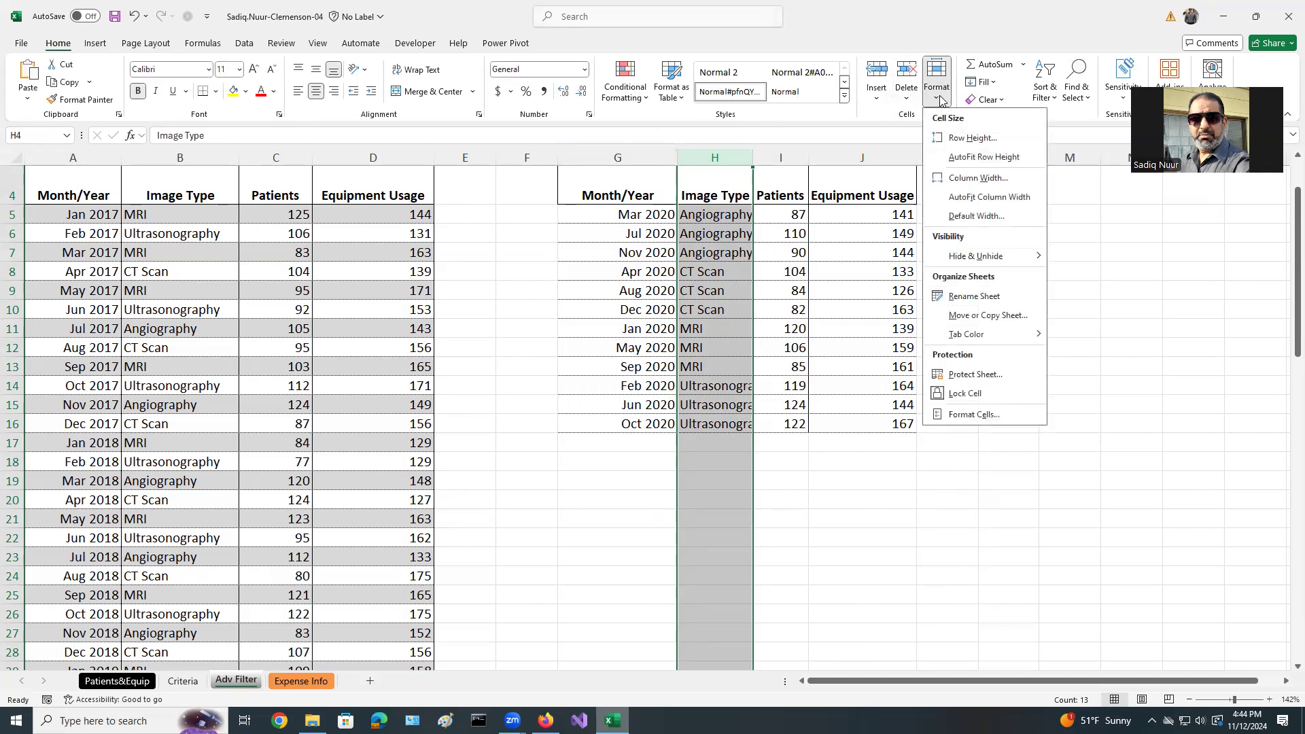
pyautogui.click(998, 198)
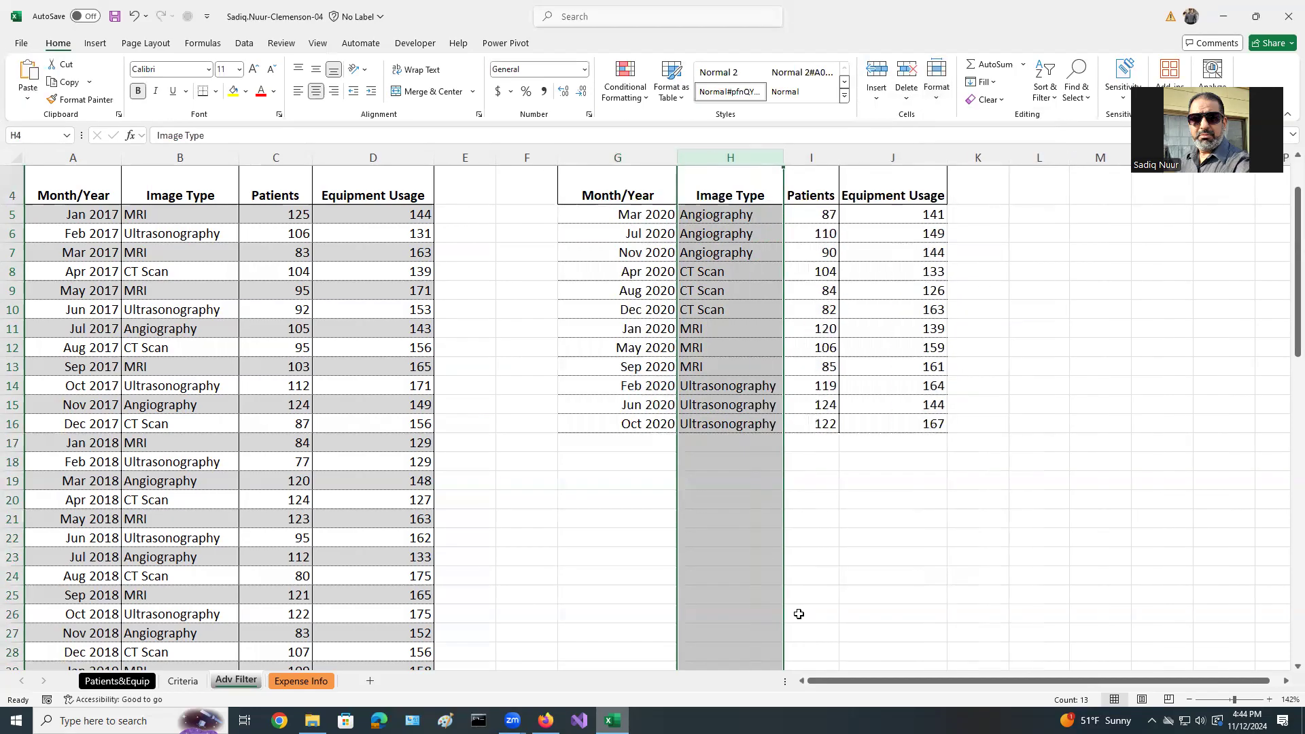
pyautogui.click(851, 560)
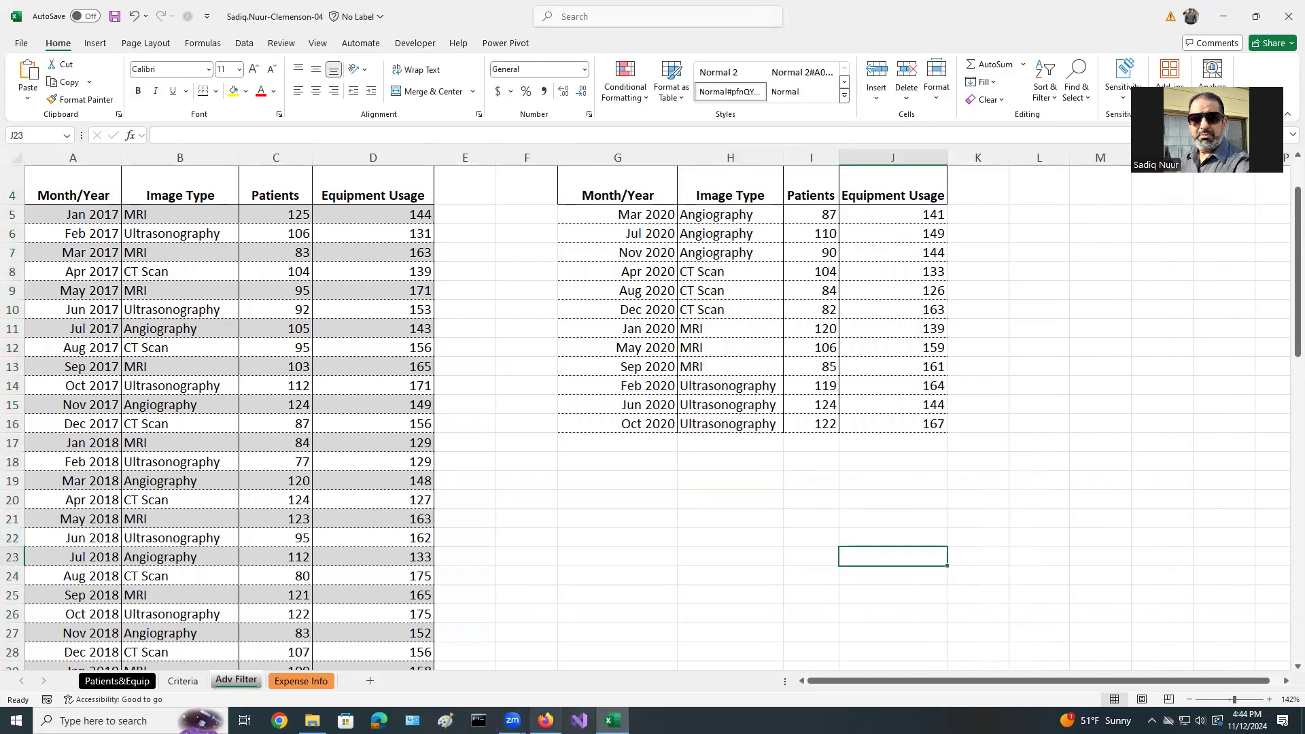
# - Check off steps 6e, 6f and 6g in SIMnet and bring up the step 7 instructions
pyautogui.click(546, 721)
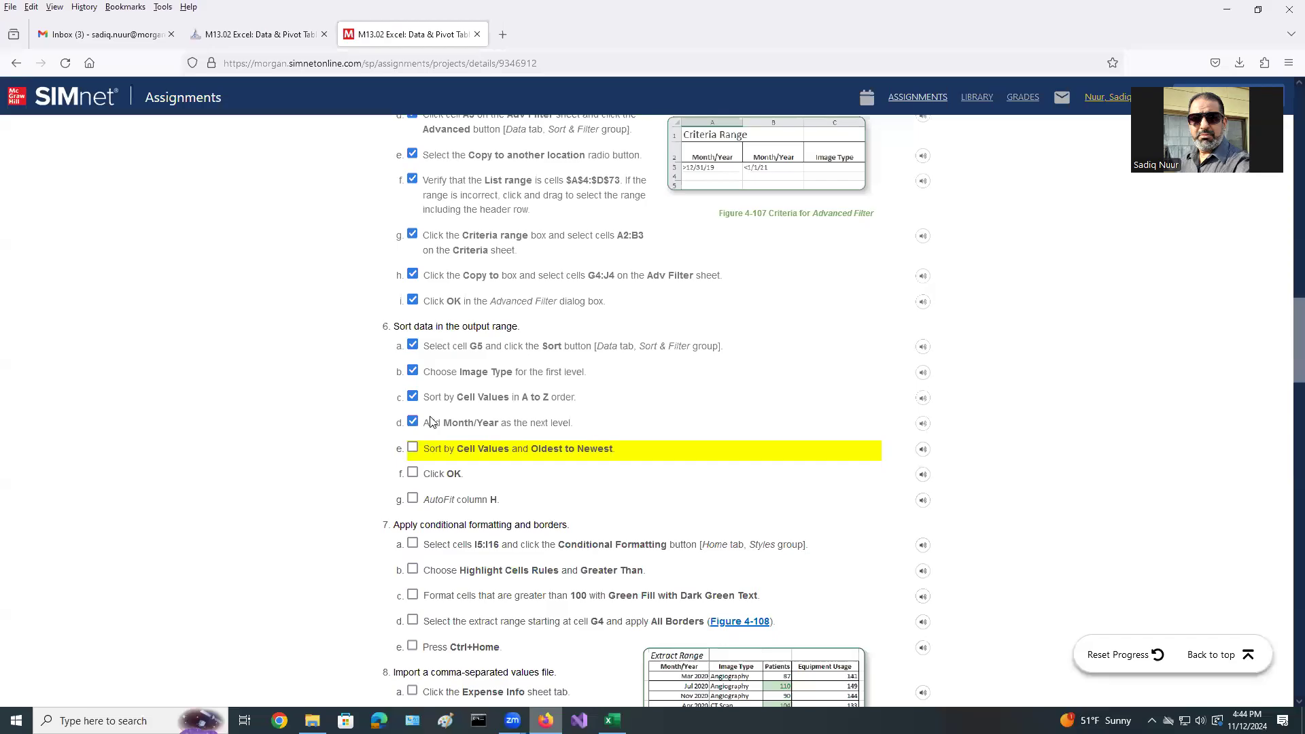
pyautogui.click(413, 448)
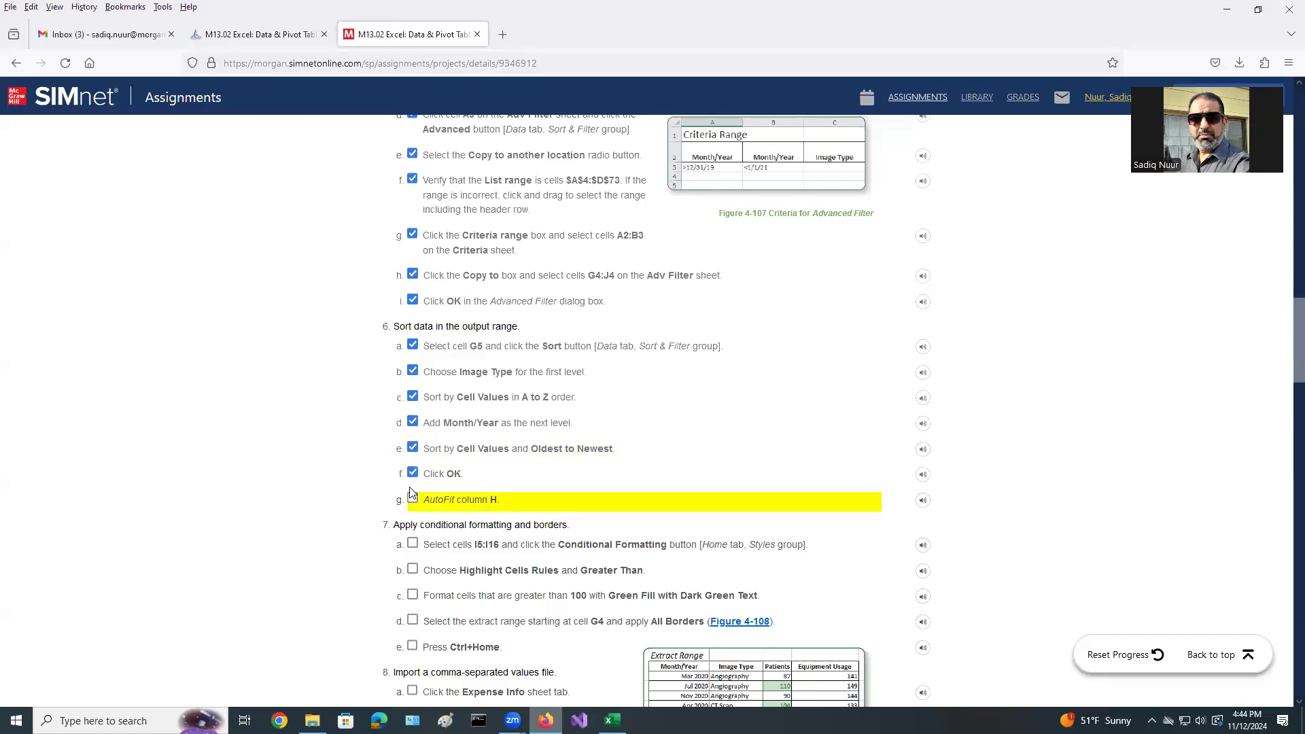
pyautogui.click(413, 499)
pyautogui.scroll(-2, 707, 438)
pyautogui.scroll(-2, 708, 438)
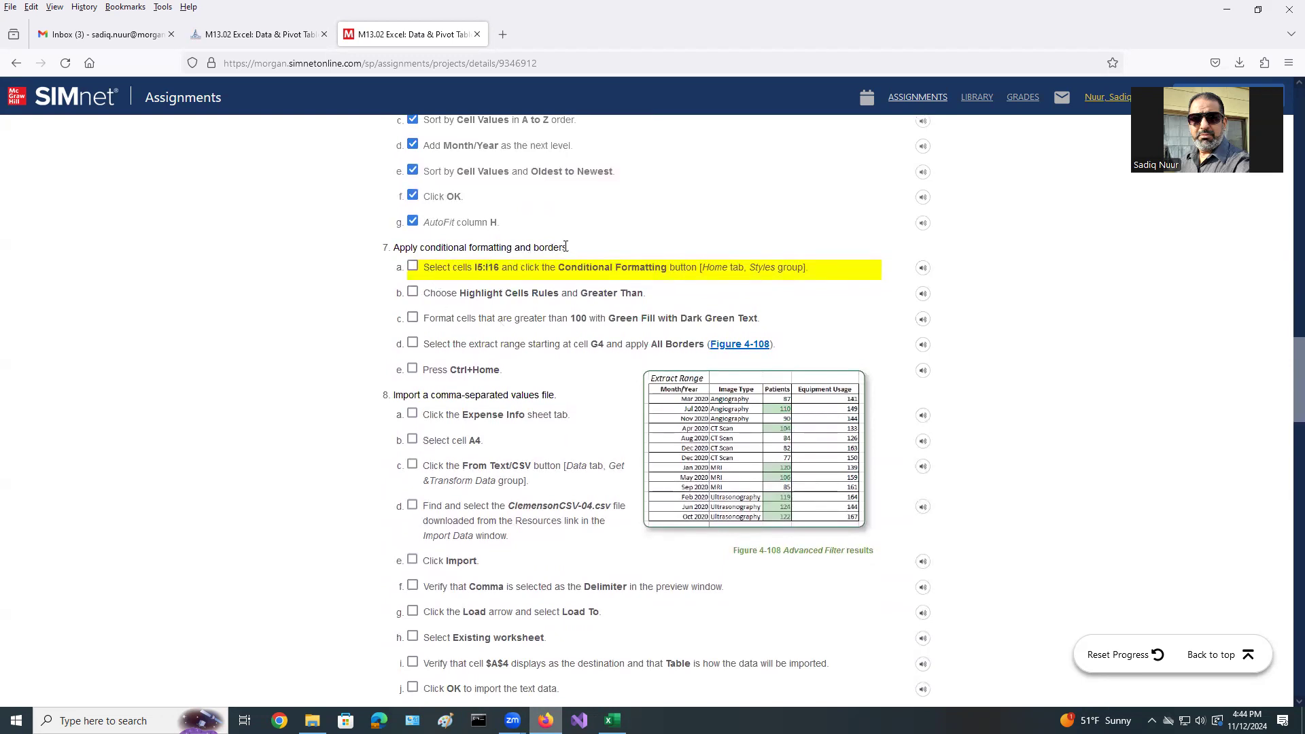
# - Check off steps 7a, 7b and 7c in the SIMnet instructions
pyautogui.click(412, 267)
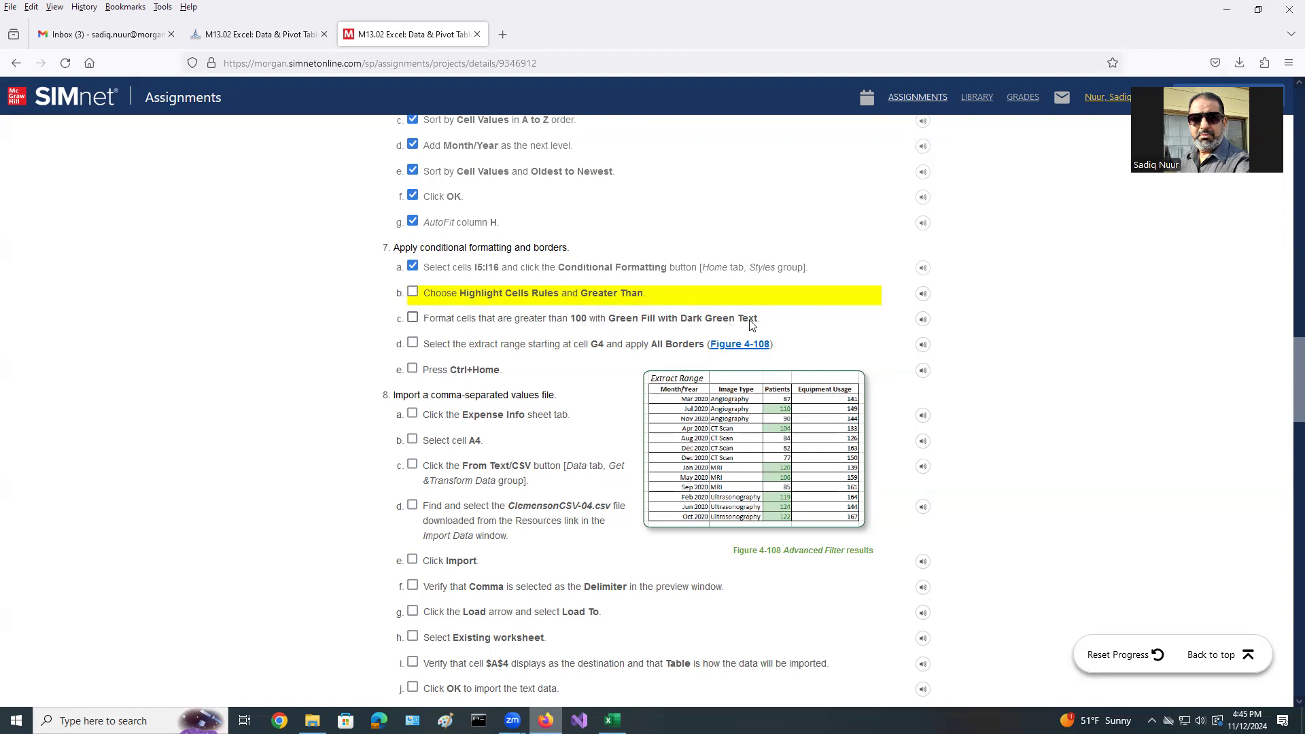
pyautogui.click(413, 293)
pyautogui.click(413, 318)
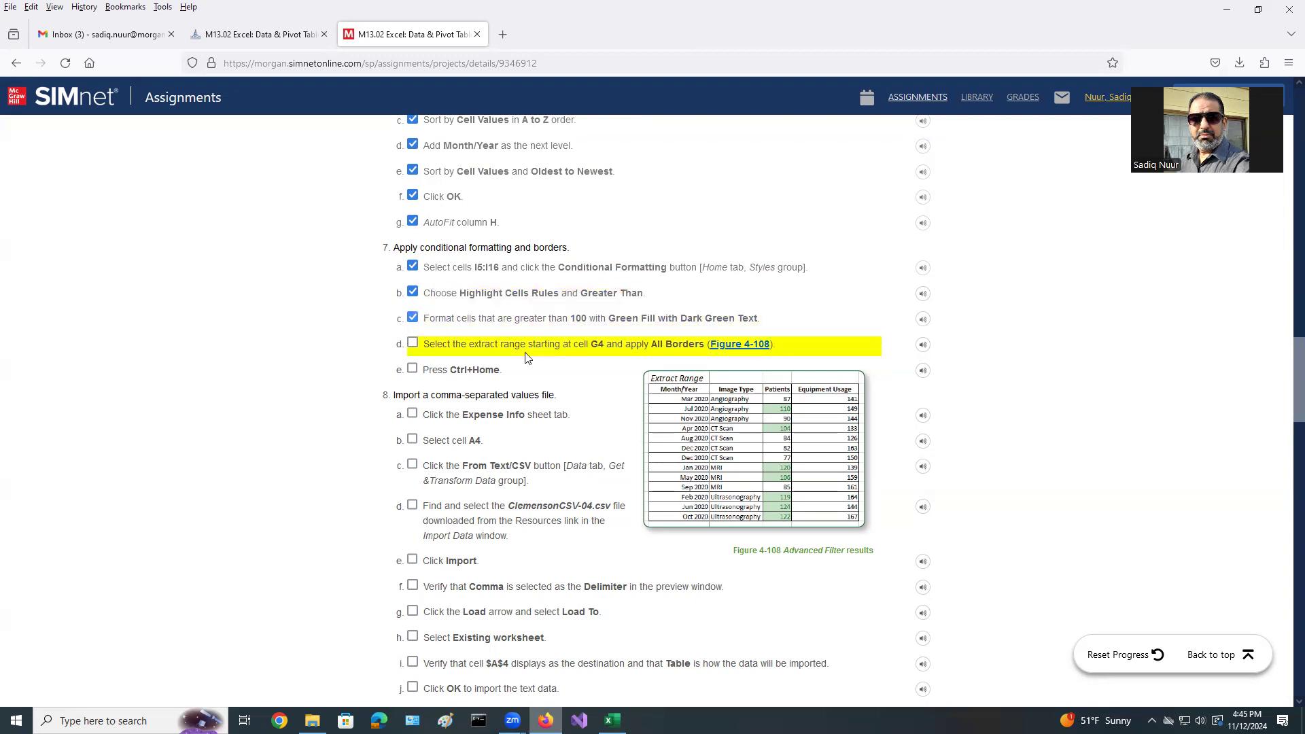
# - In Excel, add a Greater Than highlight rule to cells I5:I16 for values above 100 with Green Fill with Dark Green Text
pyautogui.click(613, 720)
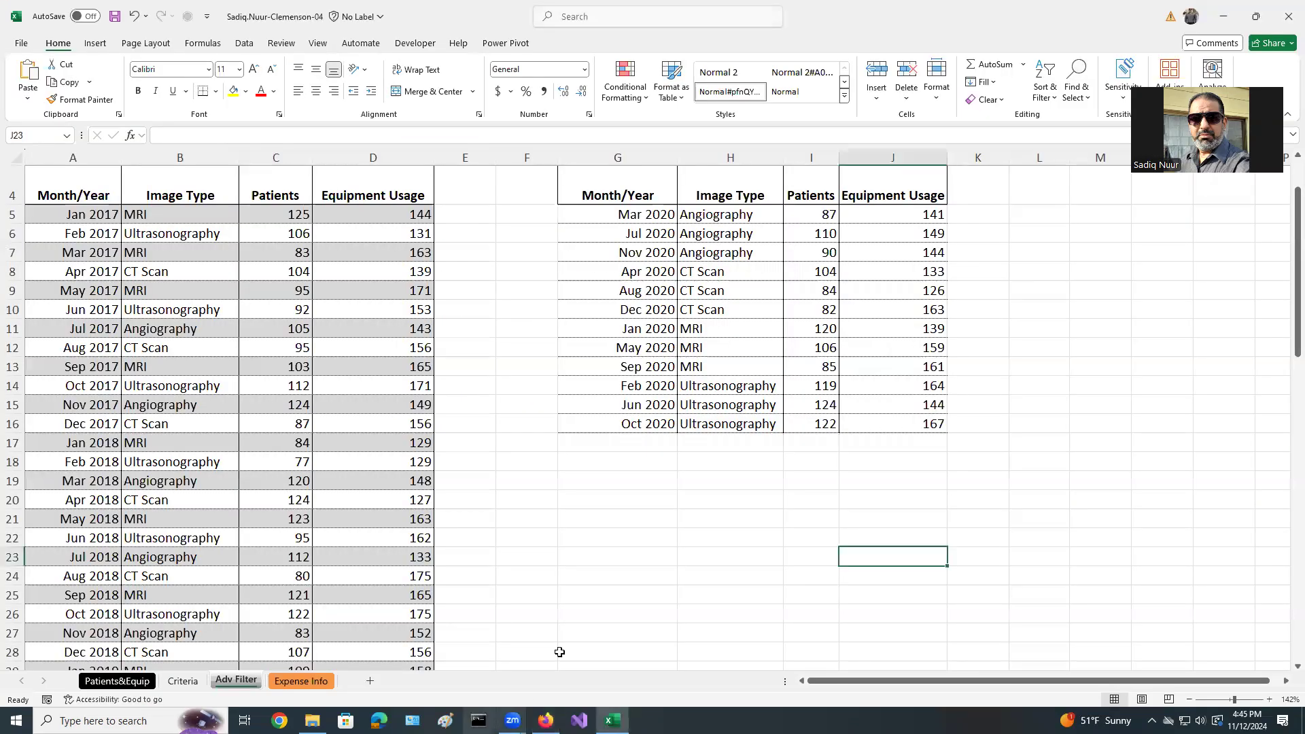
pyautogui.click(816, 211)
pyautogui.moveTo(815, 211); pyautogui.dragTo(835, 424)
pyautogui.moveTo(834, 424); pyautogui.dragTo(834, 425)
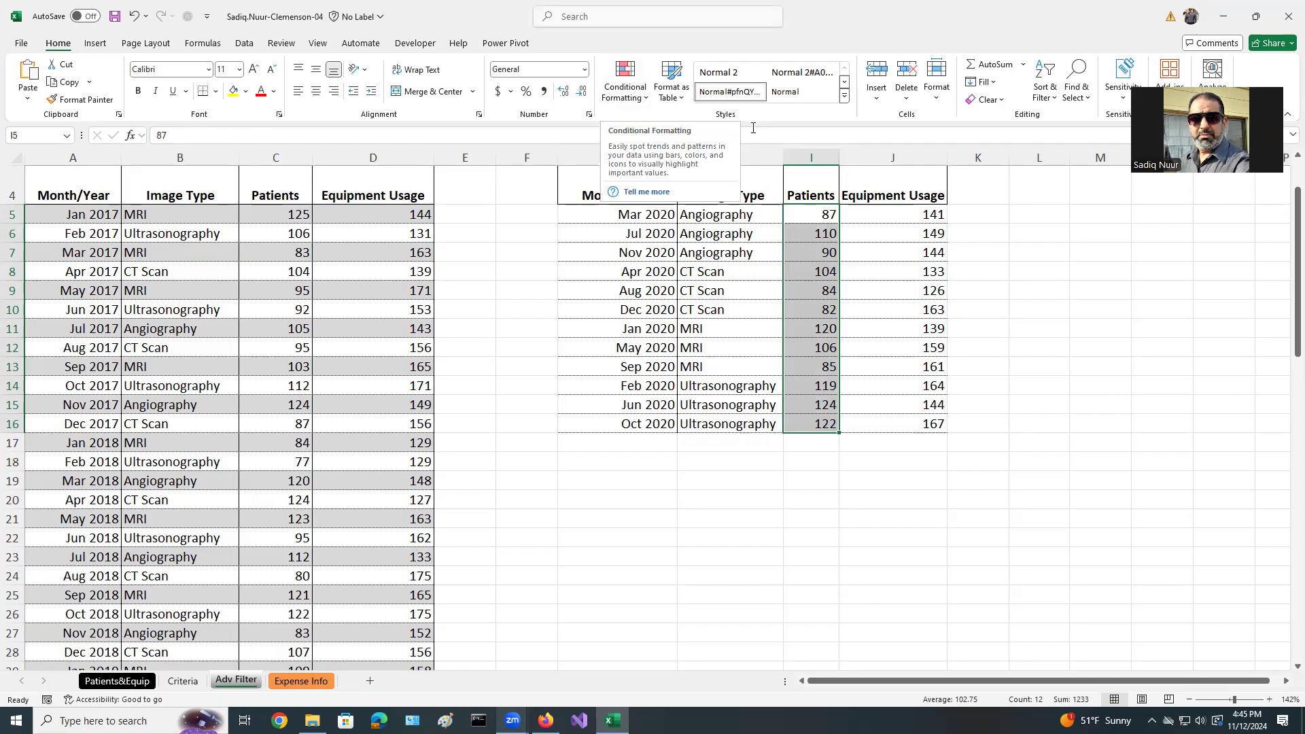
pyautogui.click(626, 82)
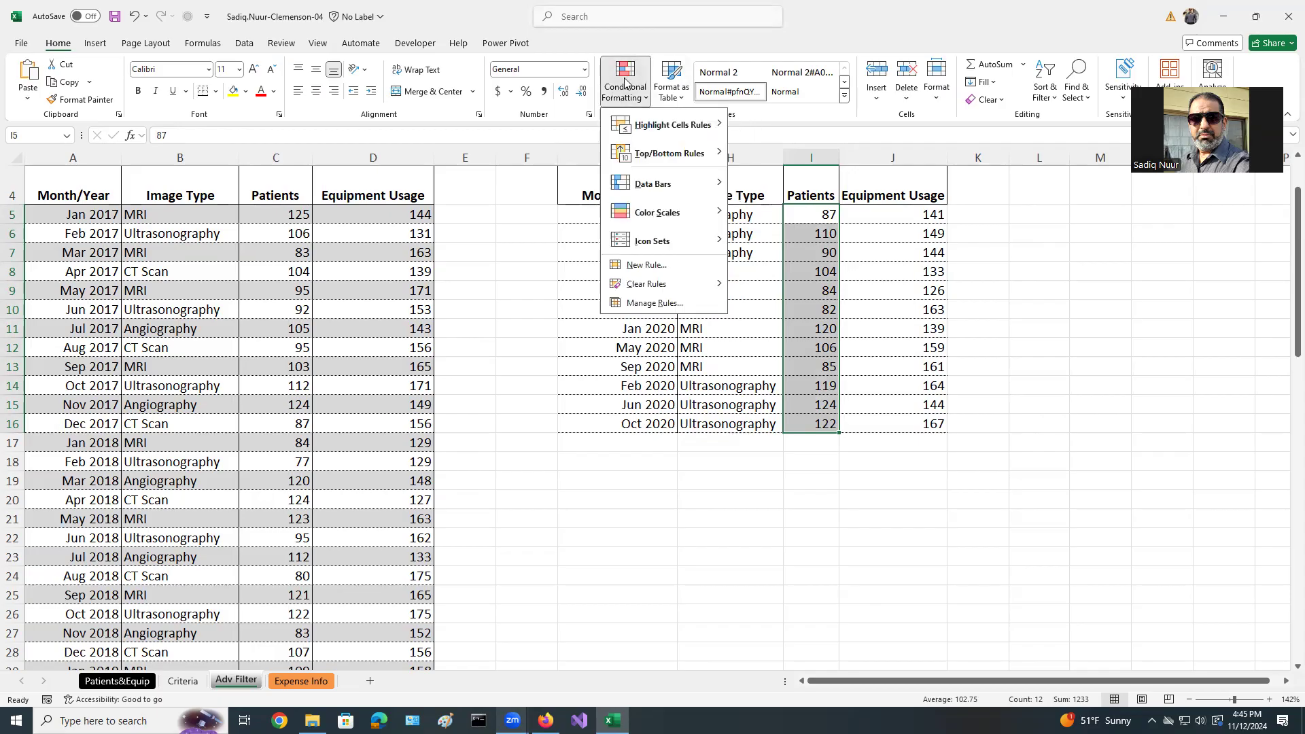
pyautogui.moveTo(643, 131)
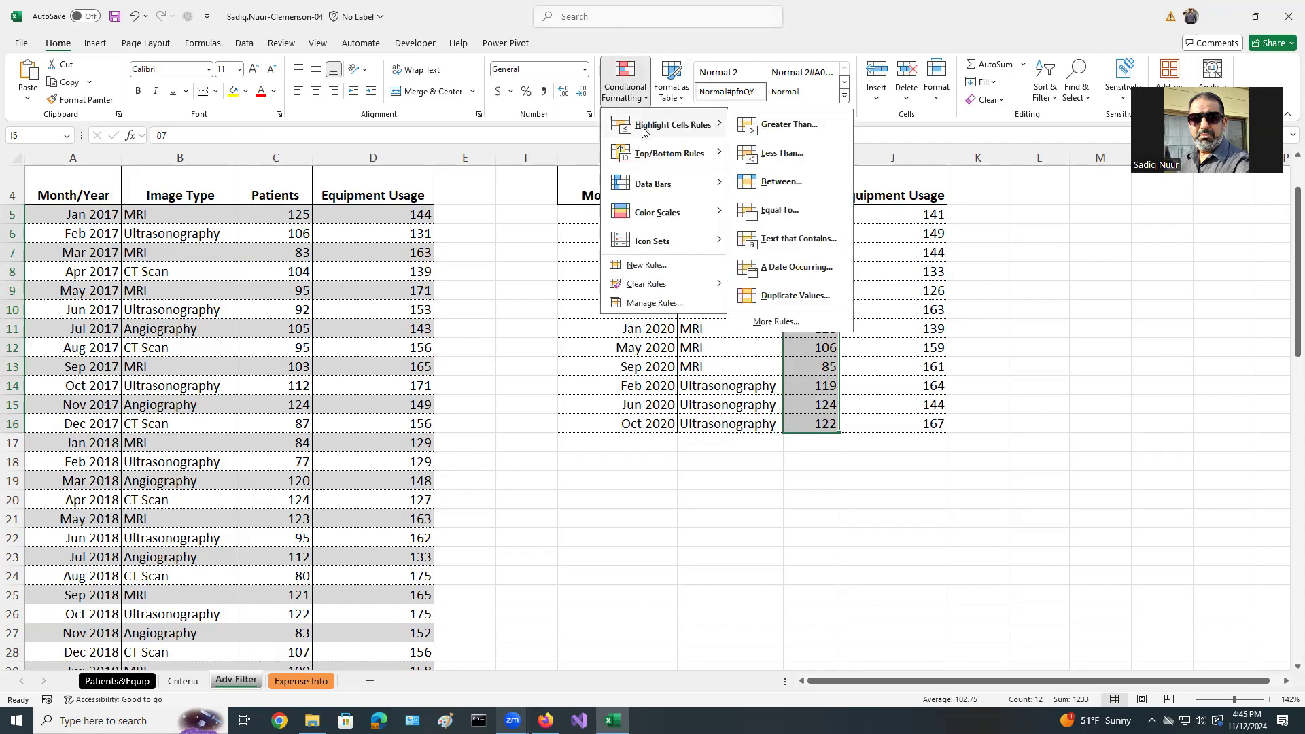
pyautogui.click(786, 127)
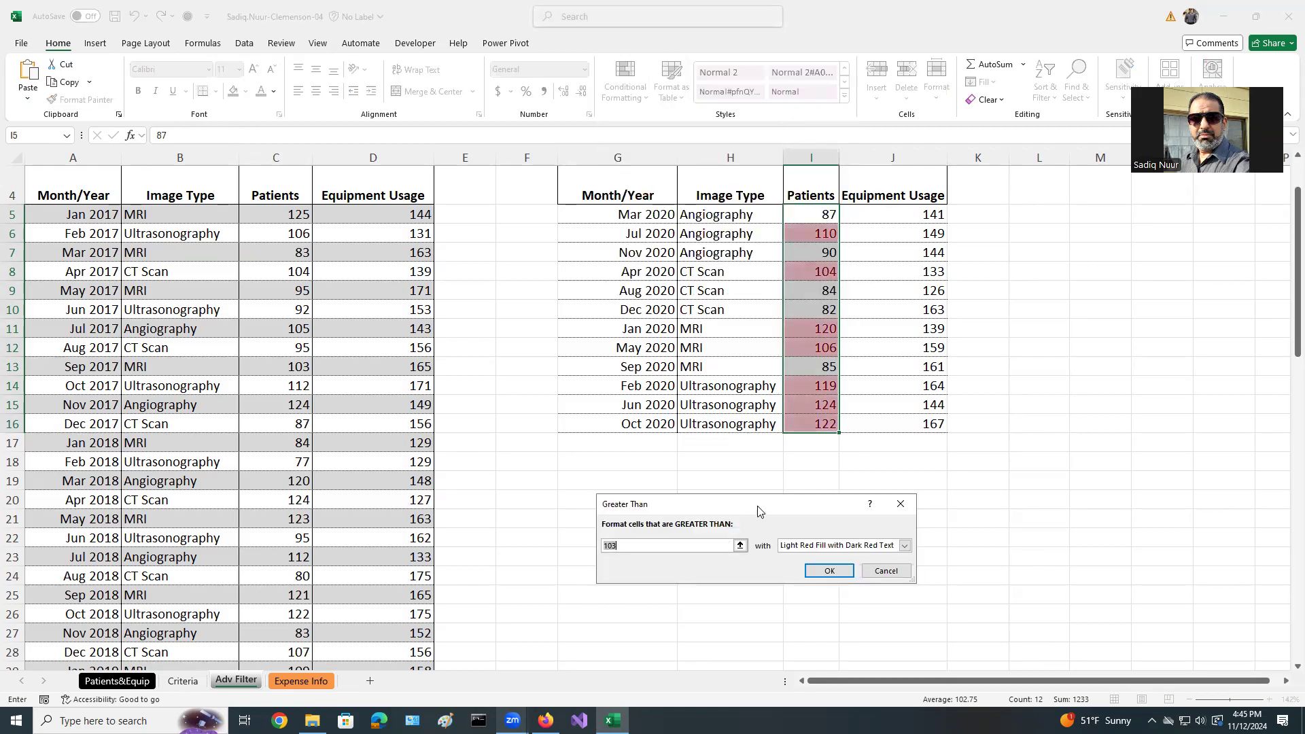
pyautogui.moveTo(759, 511); pyautogui.dragTo(754, 483)
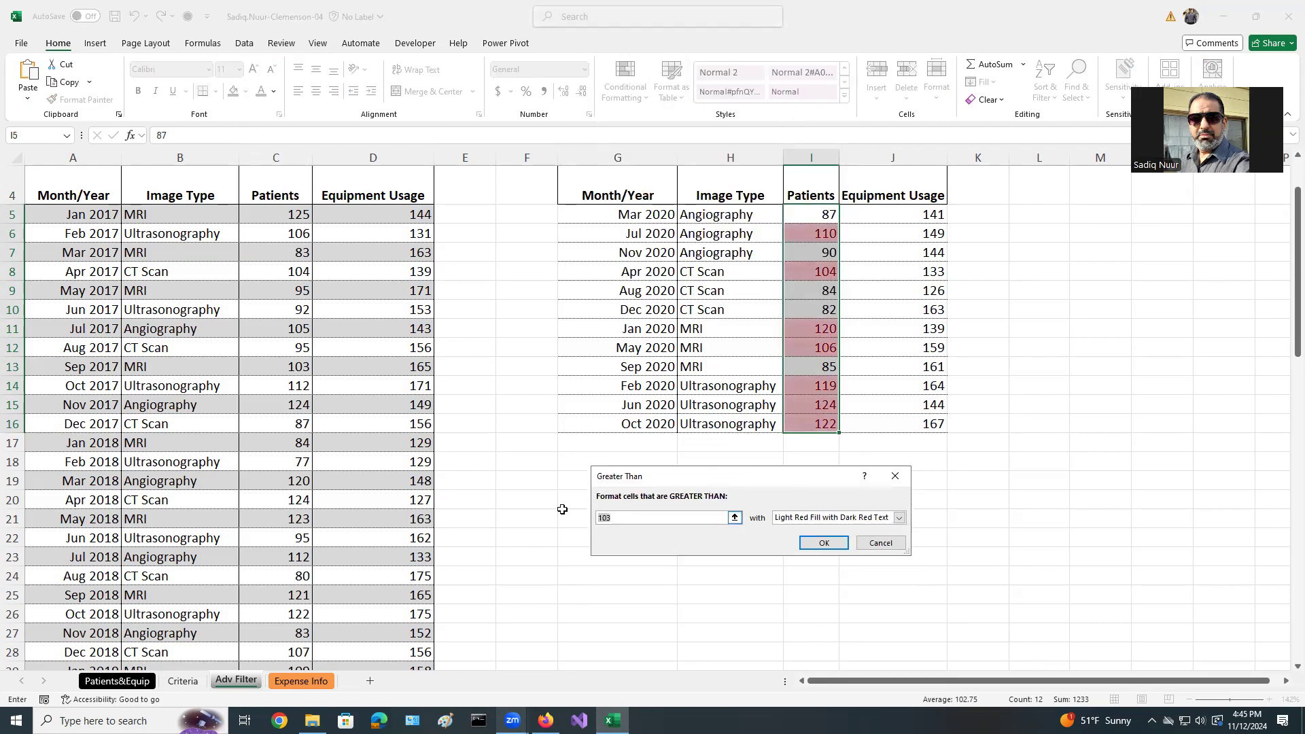
pyautogui.write('10')
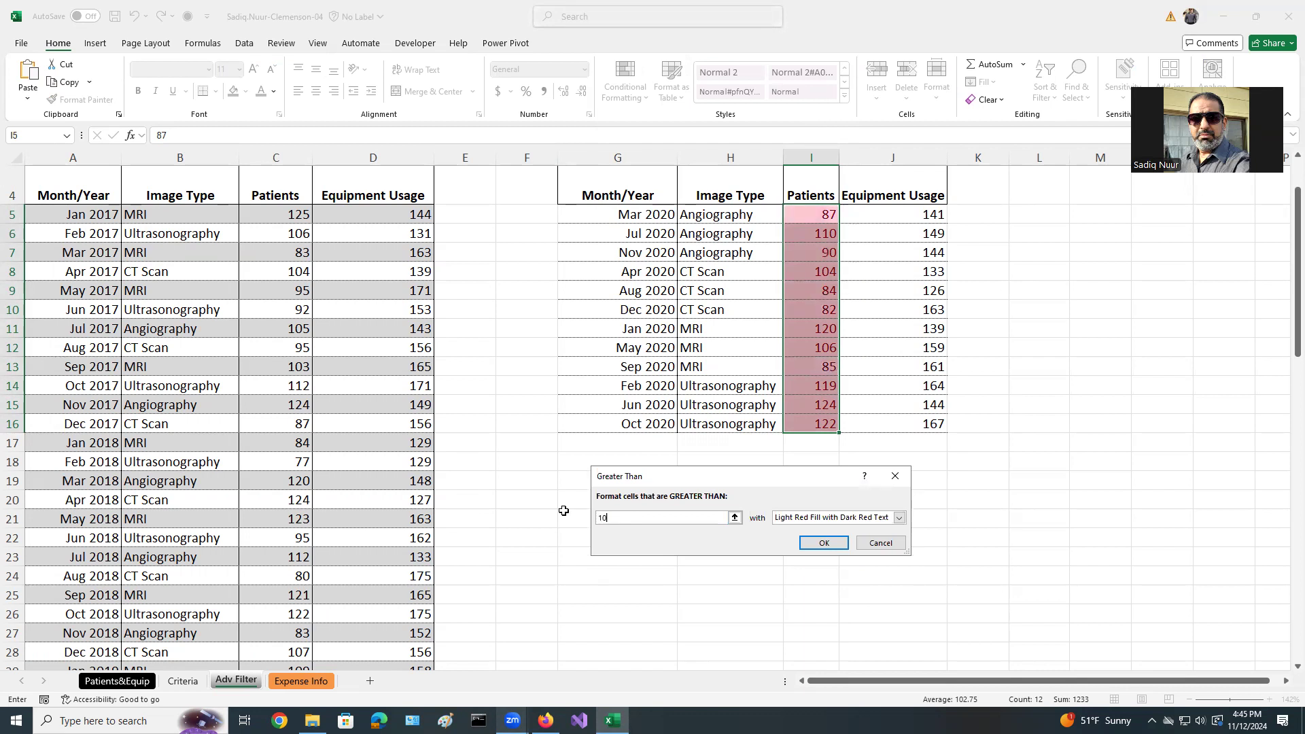
pyautogui.write('0')
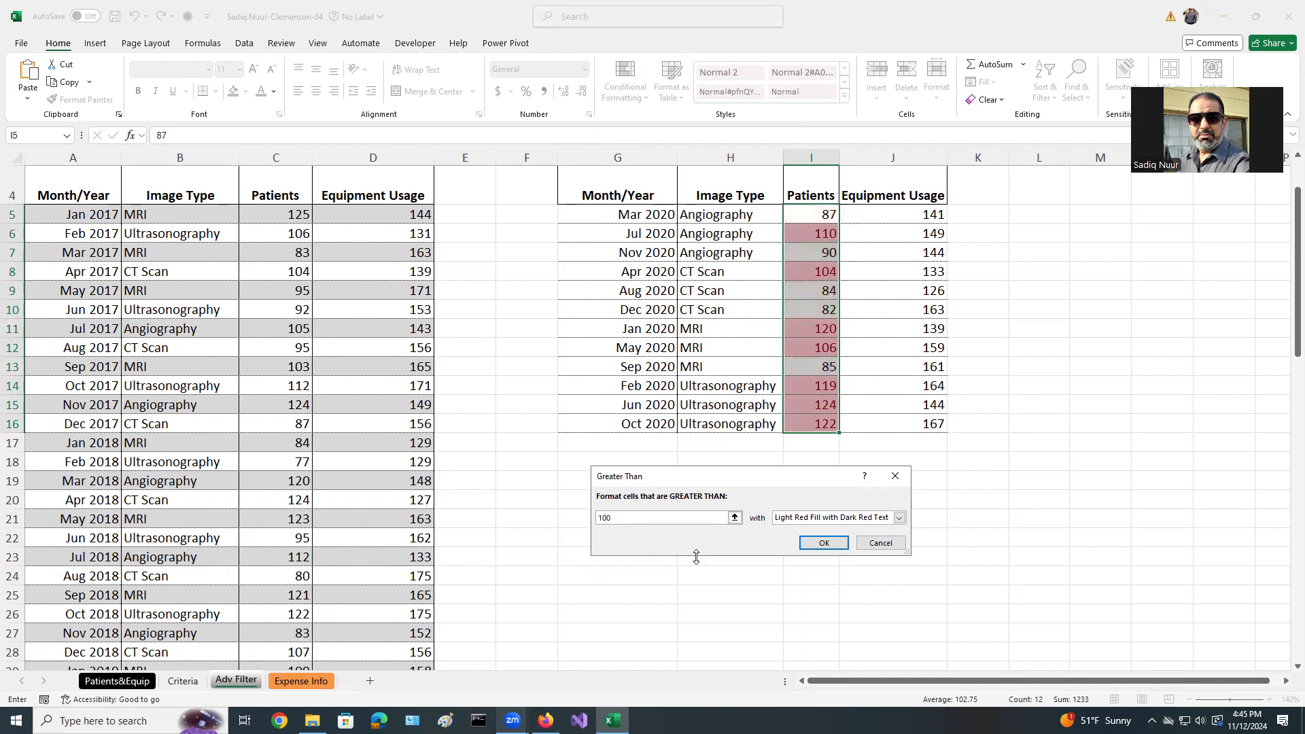
pyautogui.click(899, 519)
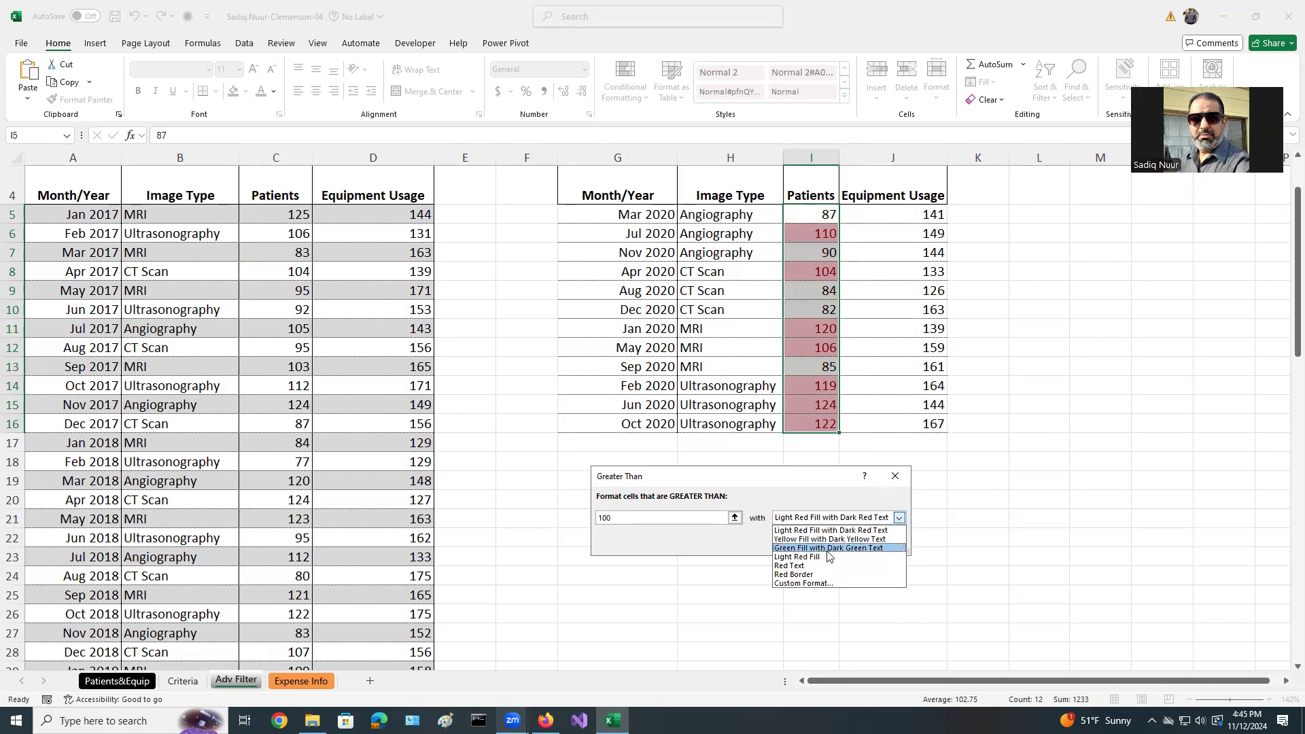
pyautogui.click(854, 548)
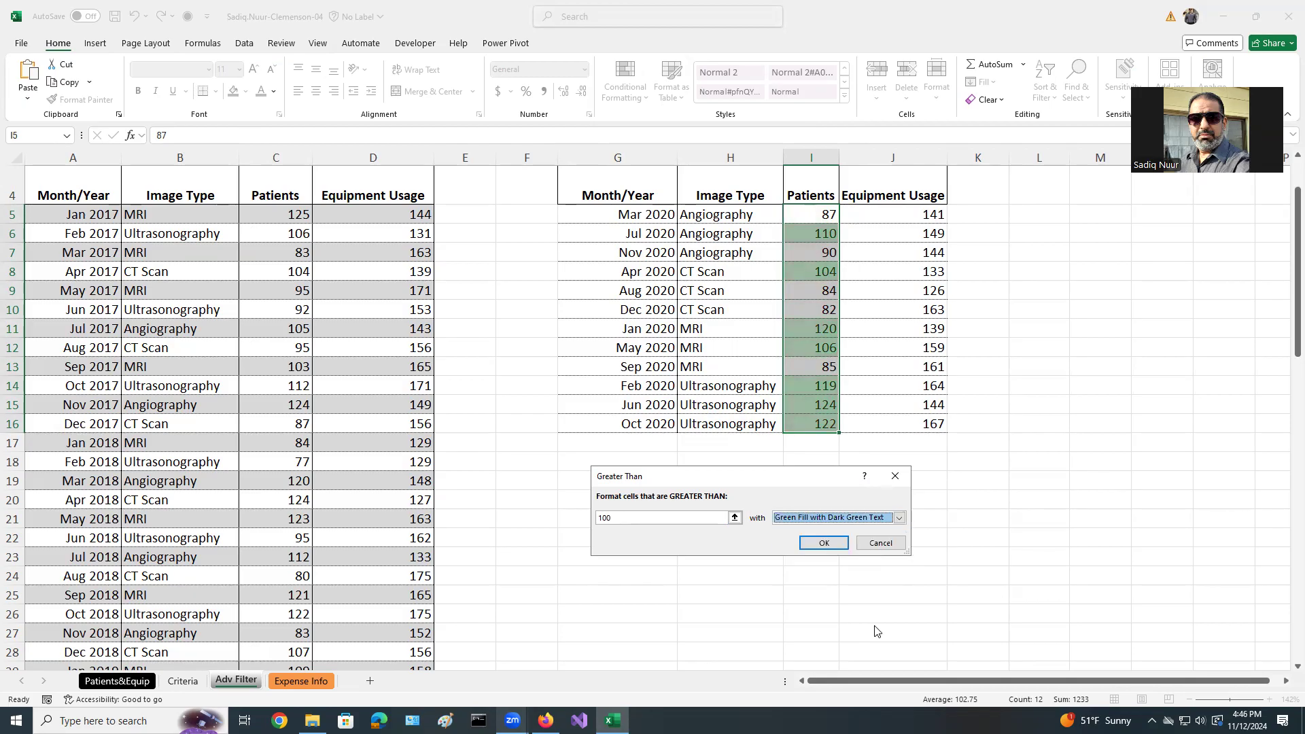
pyautogui.click(825, 543)
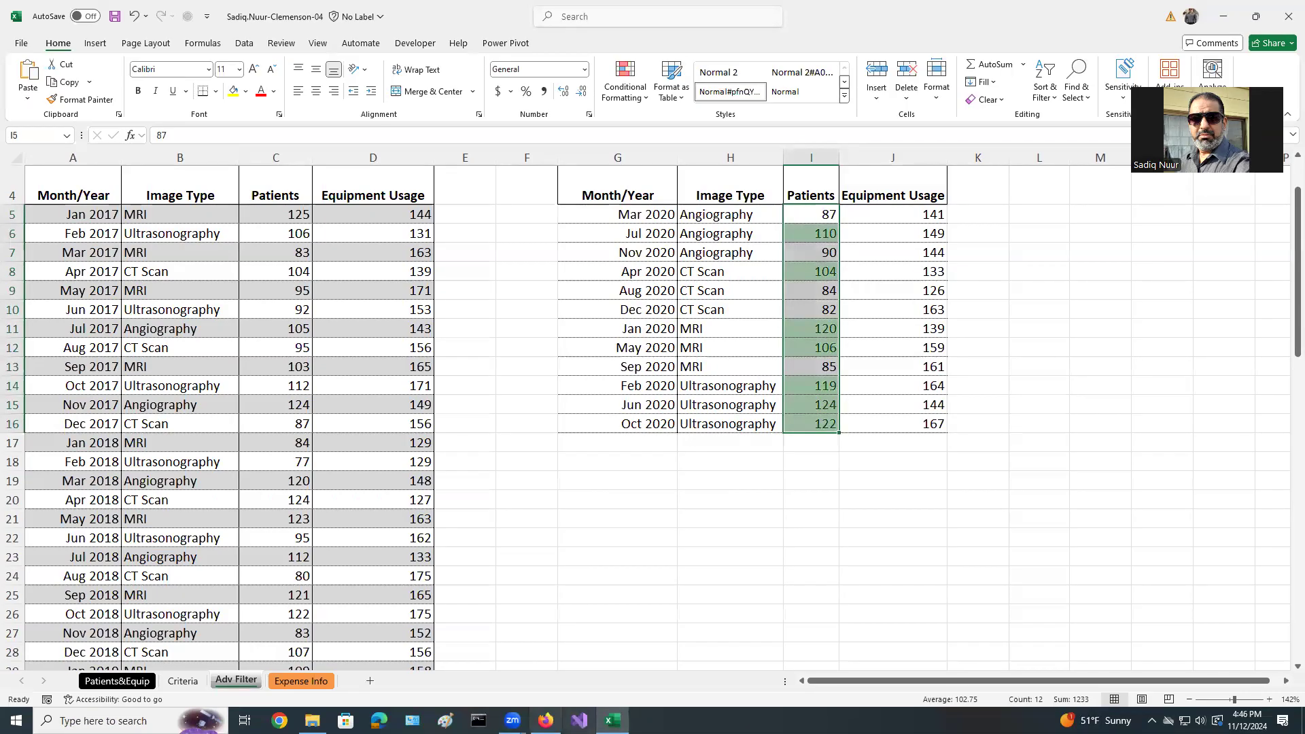
# - Consult step 7d in SIMnet and apply Outside Borders to the extract range G4:J16 in Excel
pyautogui.click(542, 718)
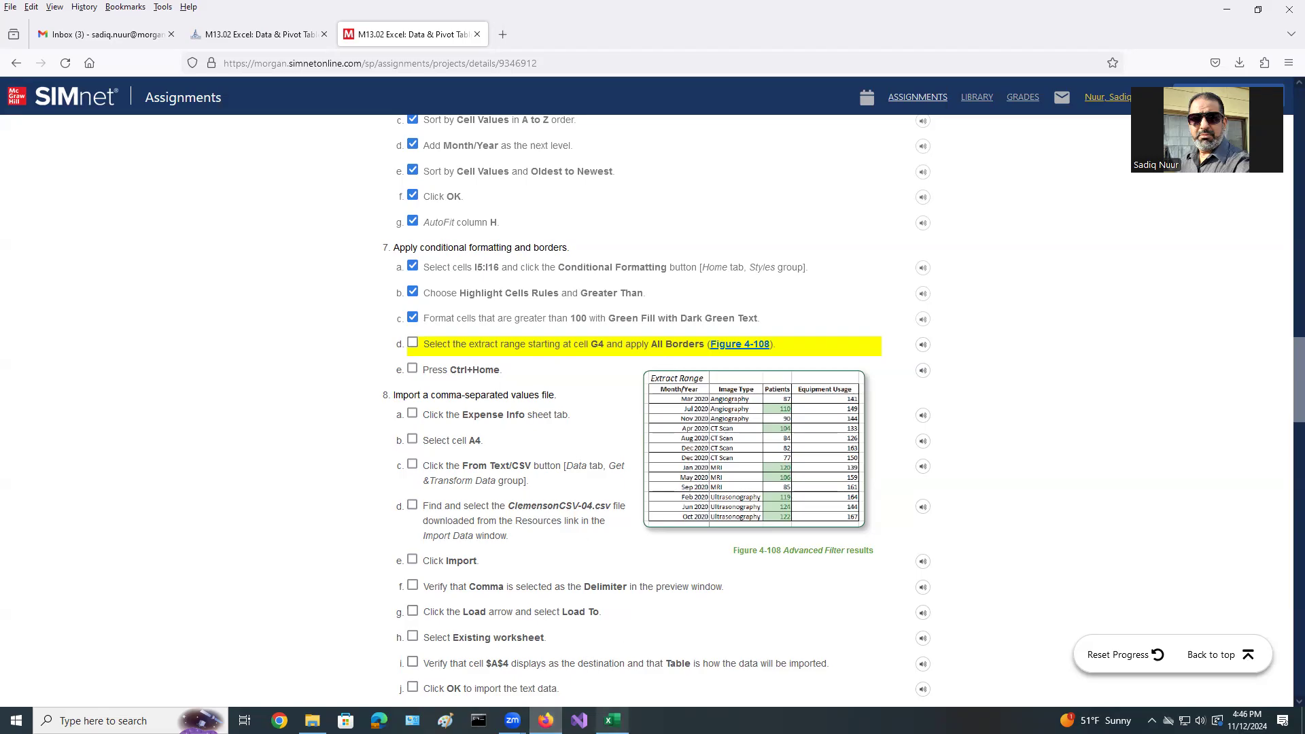
pyautogui.click(613, 720)
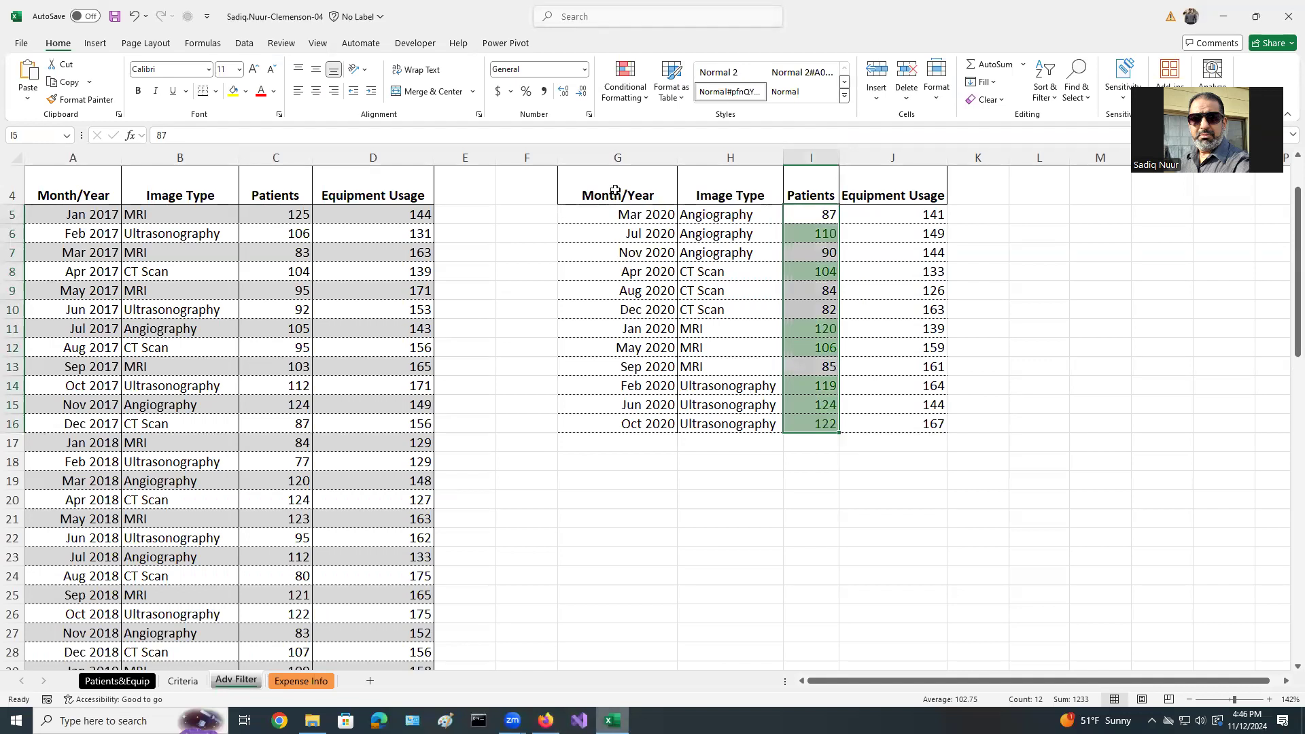
pyautogui.moveTo(605, 195); pyautogui.dragTo(884, 419)
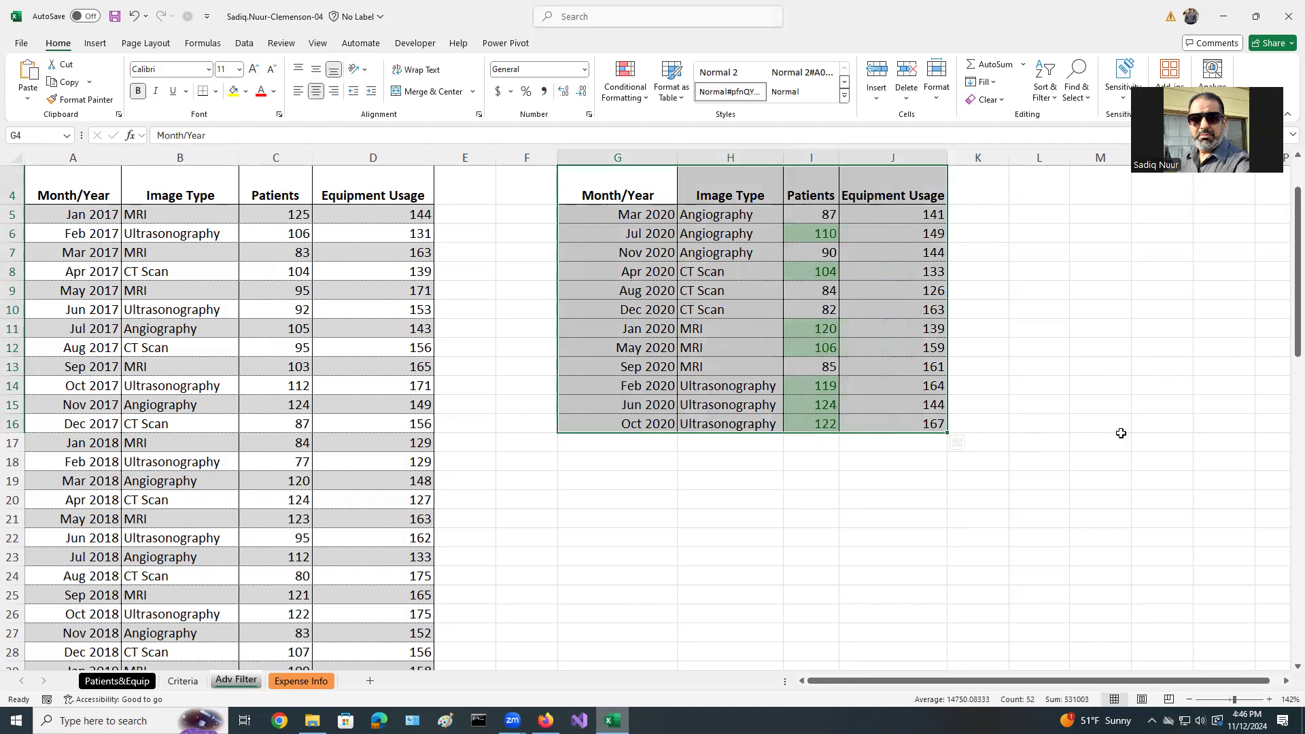
pyautogui.scroll(1, 1121, 434)
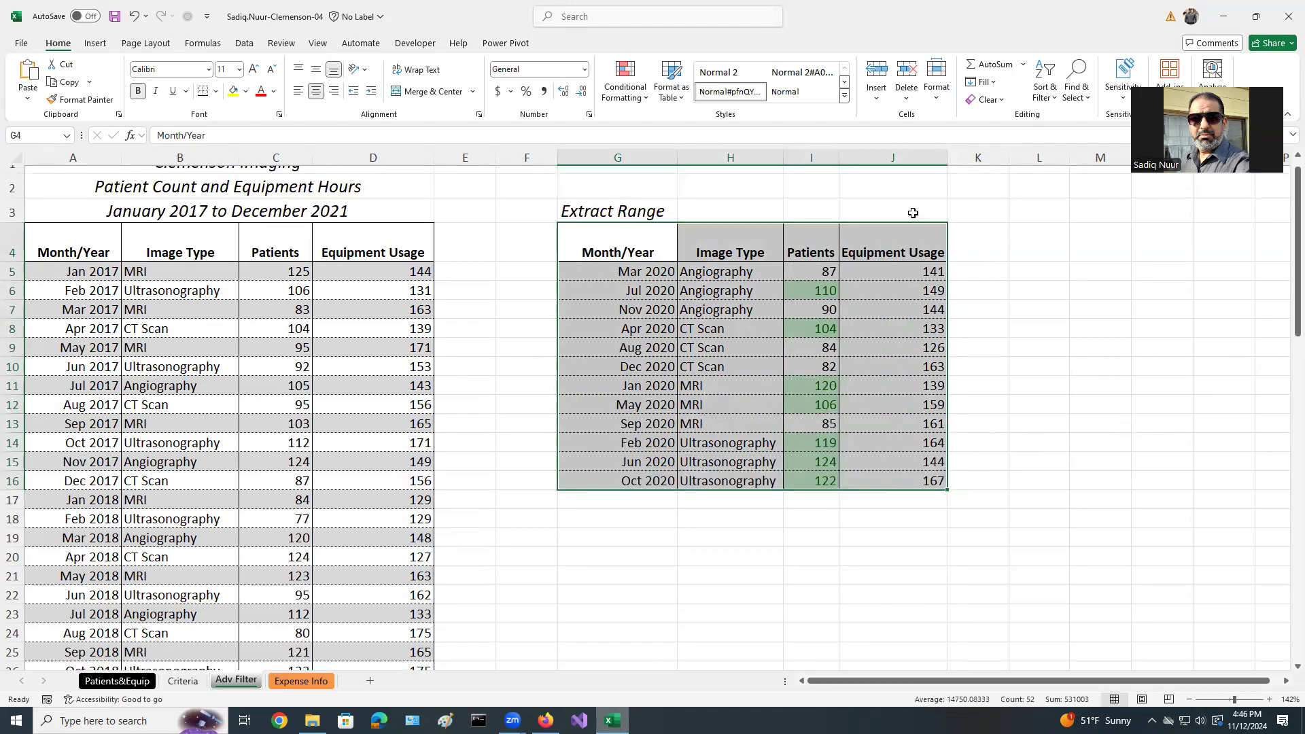
pyautogui.click(215, 92)
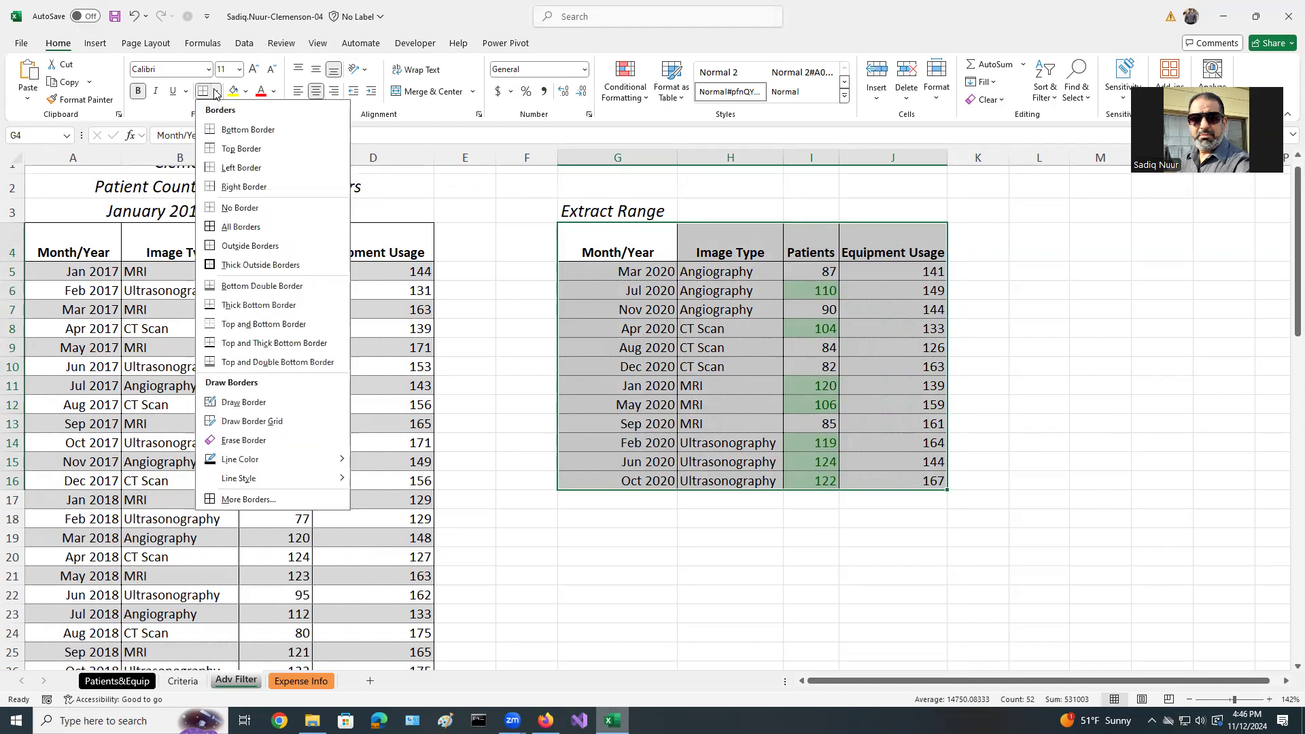
pyautogui.click(247, 246)
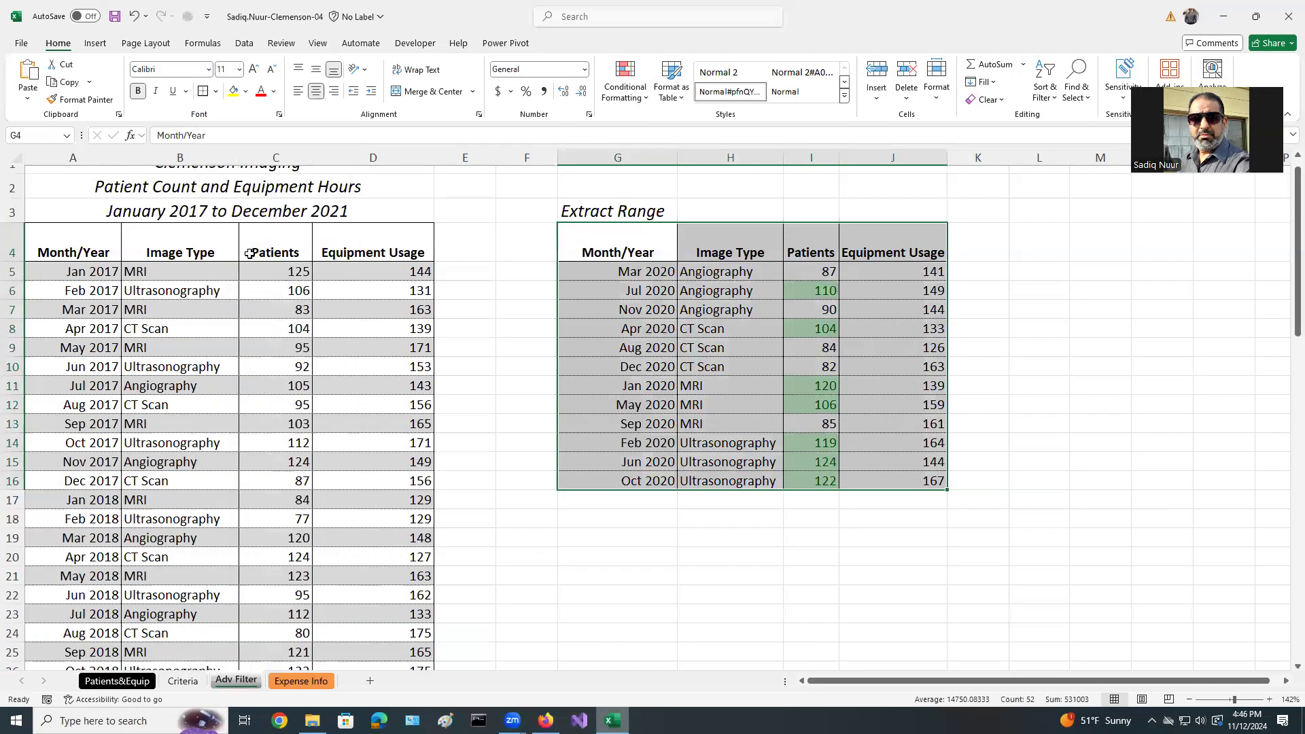
# - Check the SIMnet instructions in the browser and return to cell A1 of the Adv Filter sheet in Excel
pyautogui.click(636, 541)
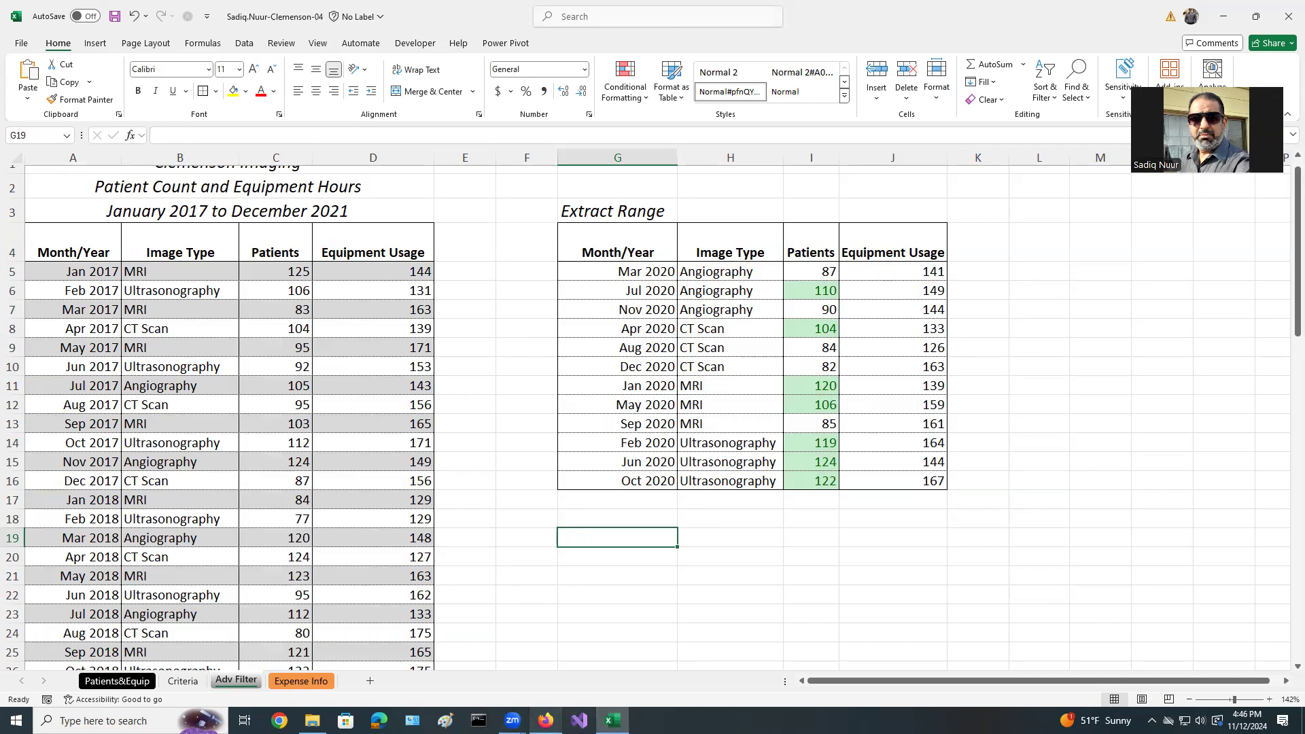
pyautogui.click(546, 720)
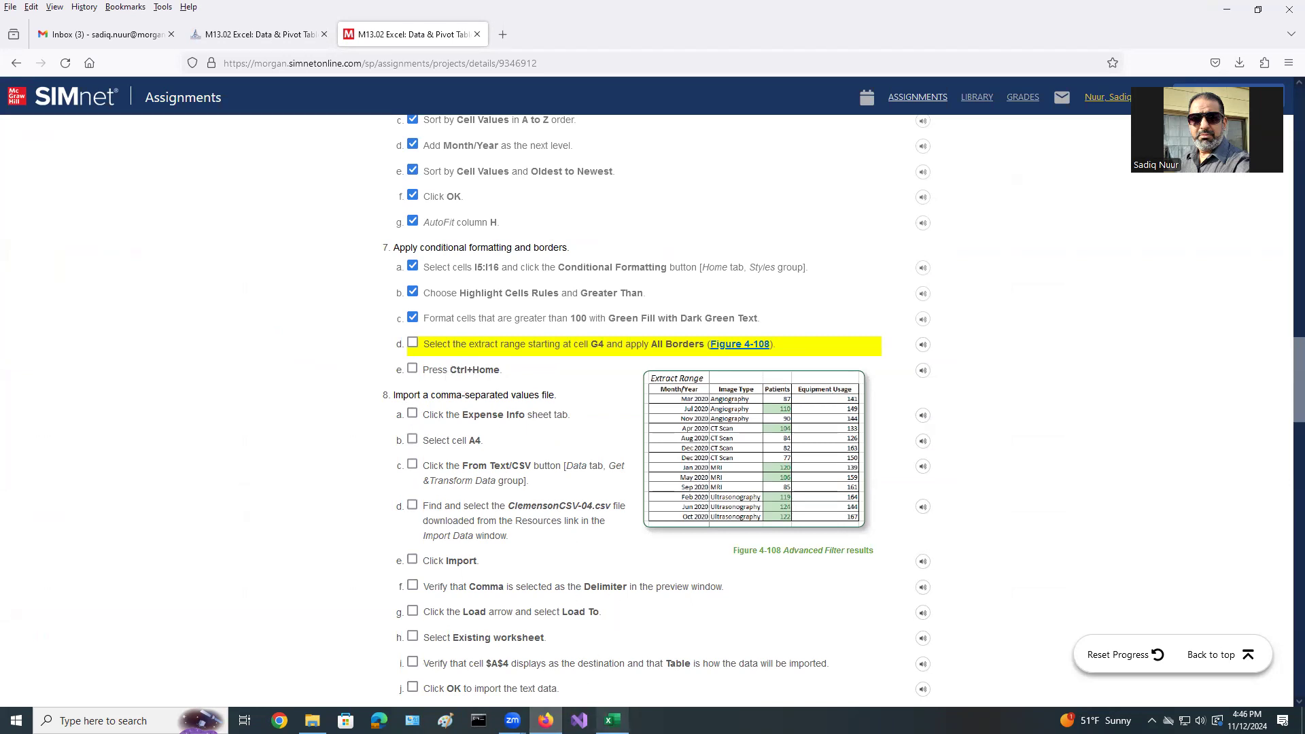
pyautogui.hotkey('alt', 'Tab')
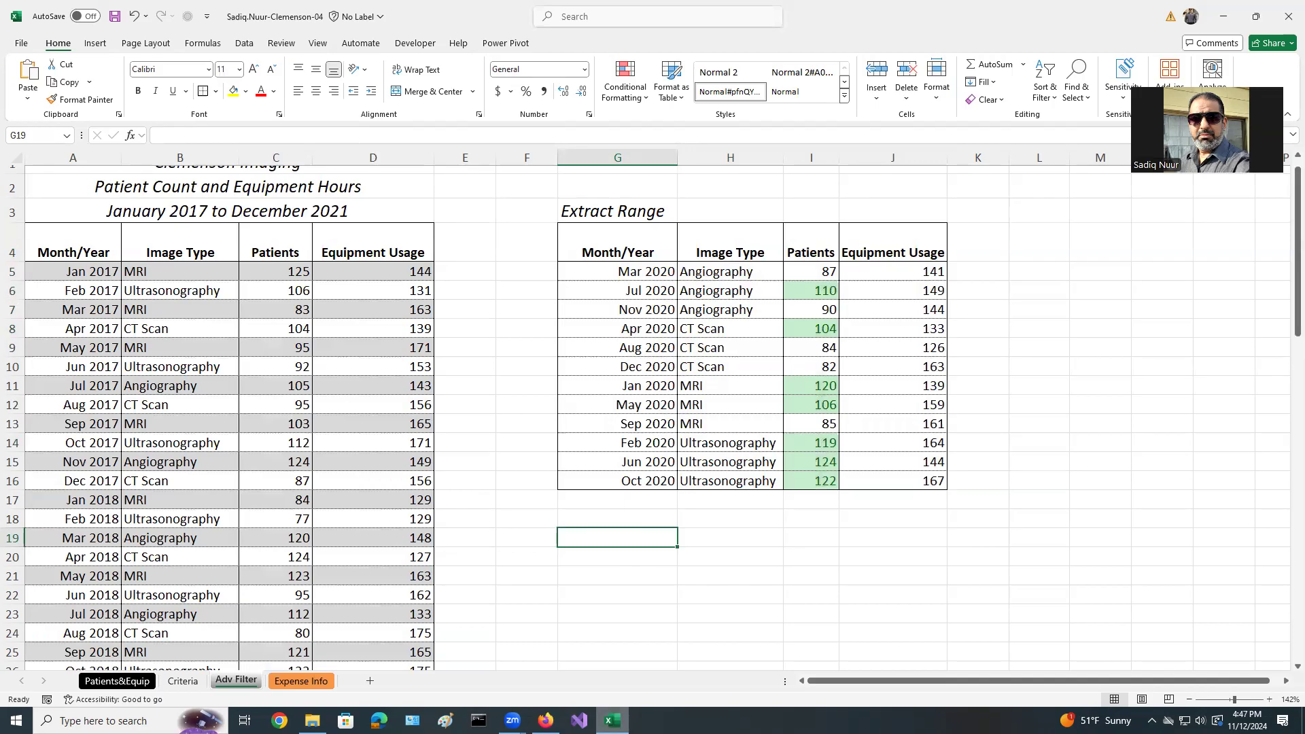
pyautogui.hotkey('ctrl', 'Home')
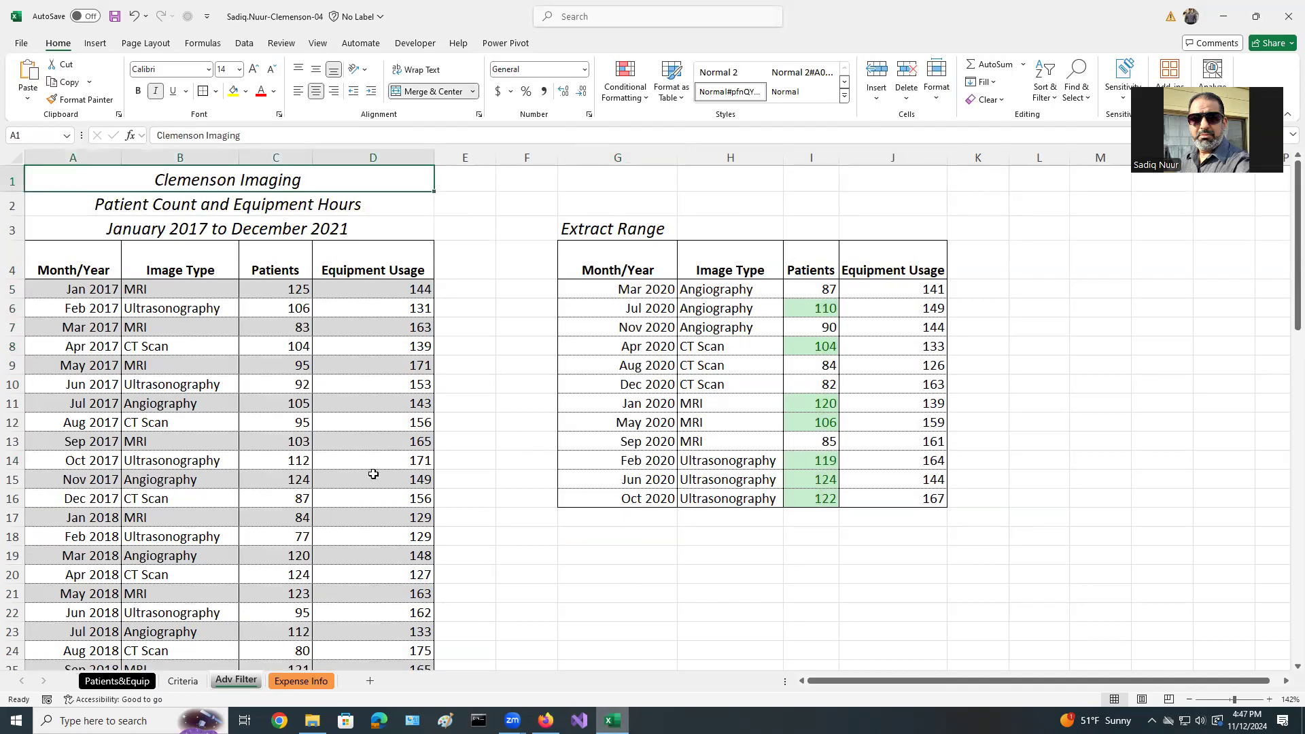
# - Switch to the SIMnet checklist in the browser and mark instructions 7d and 7e as completed
pyautogui.click(546, 721)
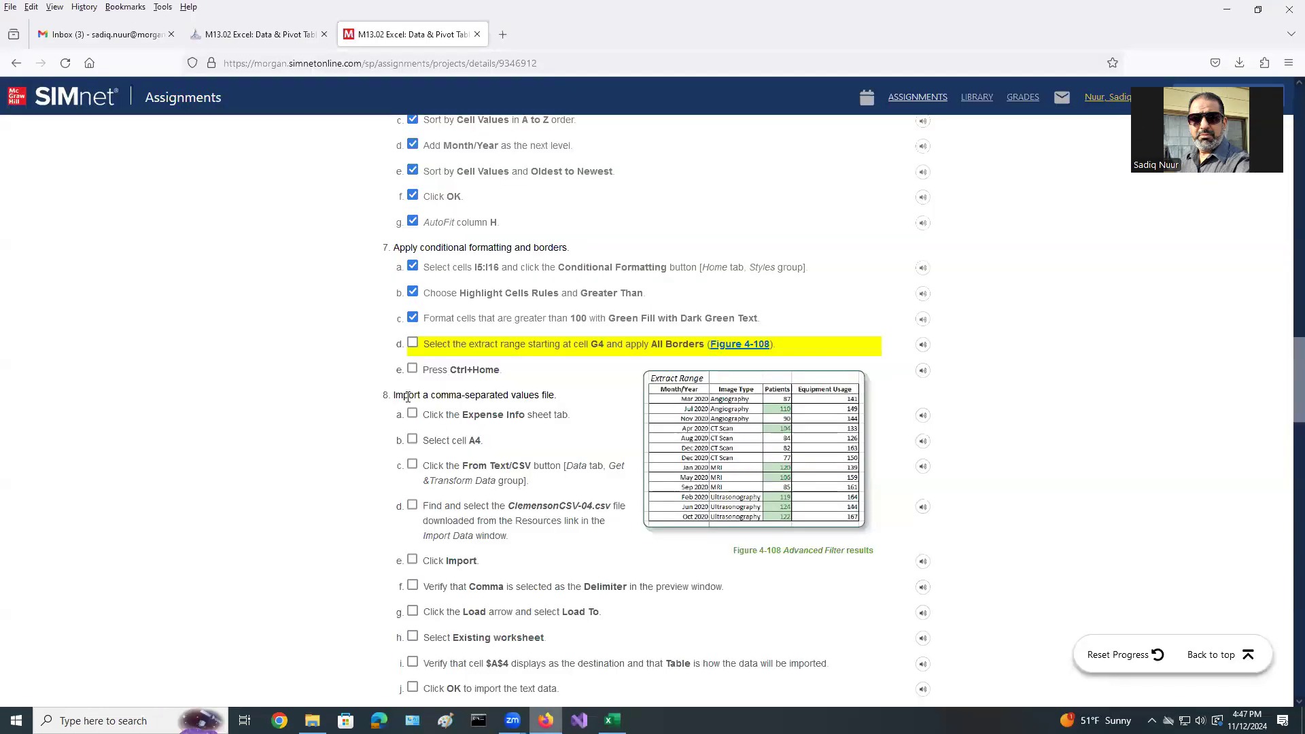
pyautogui.click(413, 344)
pyautogui.click(413, 369)
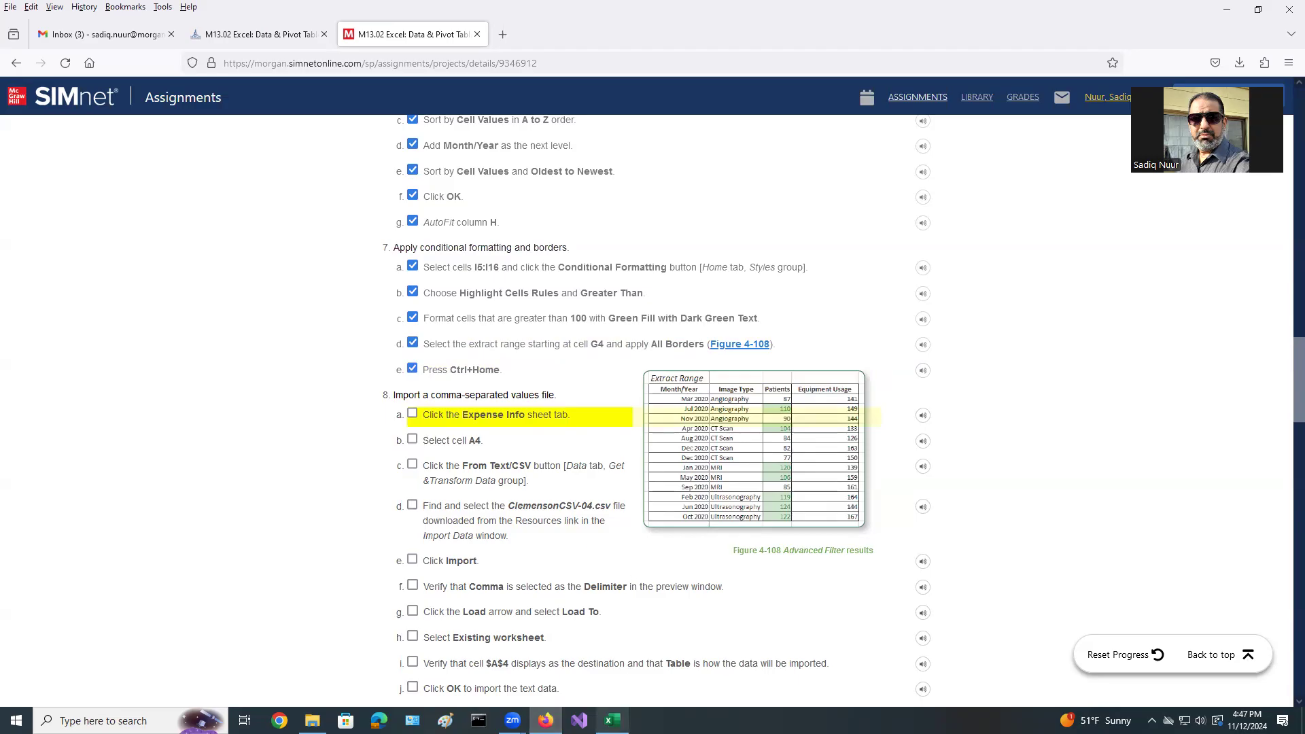
# - Switch to Excel and apply All Borders to the extract range G4:J16 on the Adv Filter sheet
pyautogui.click(613, 721)
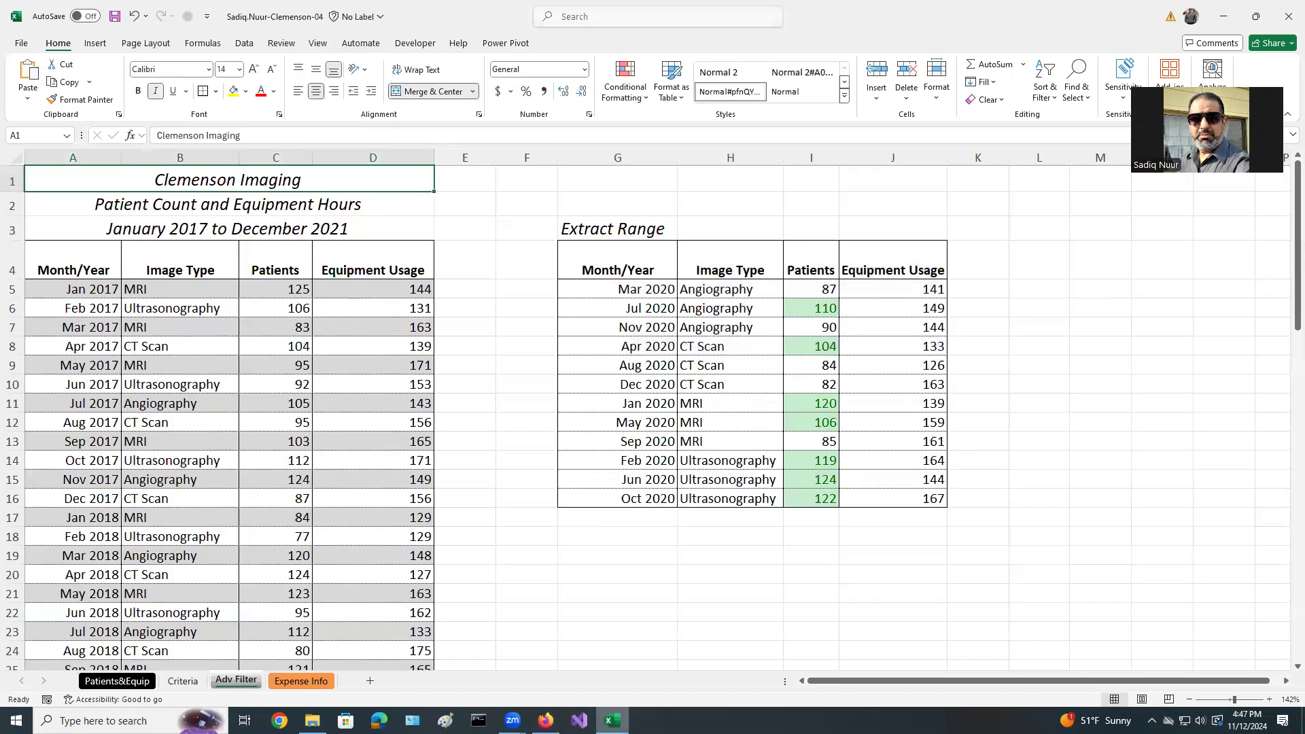
pyautogui.click(215, 93)
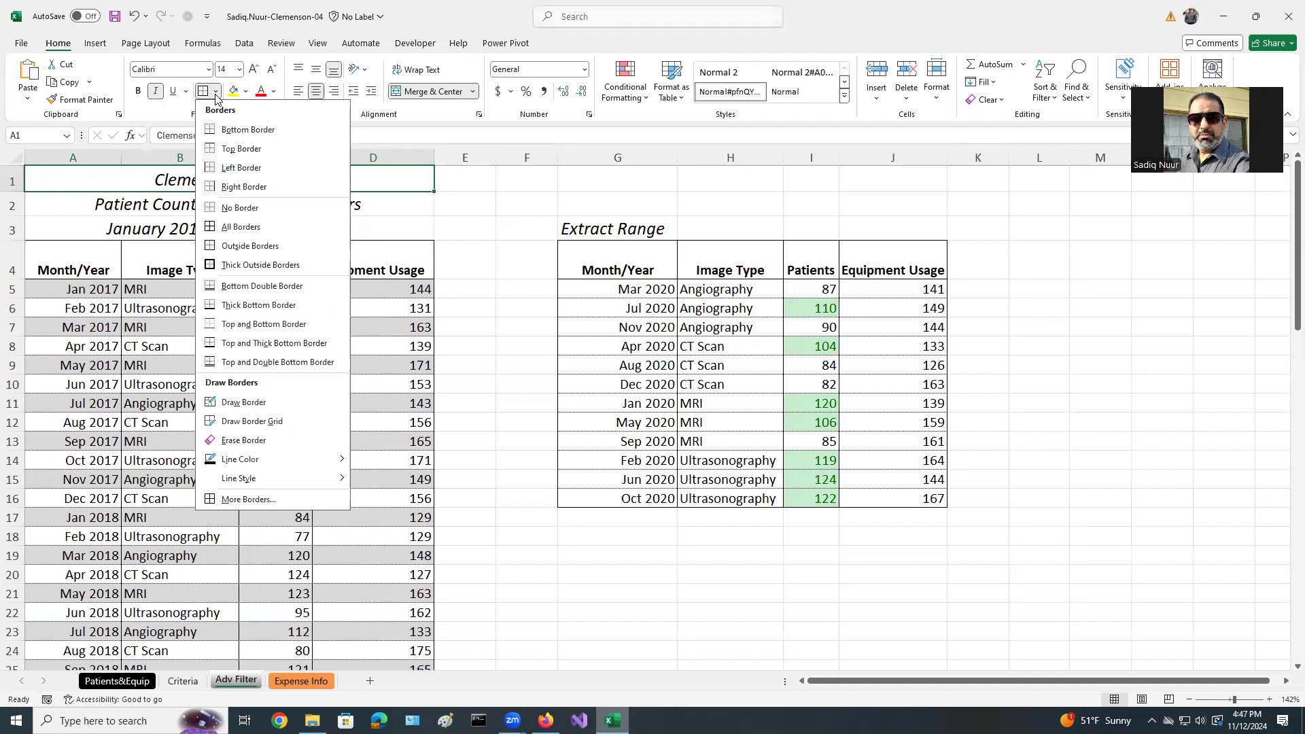
pyautogui.click(595, 275)
pyautogui.moveTo(592, 259); pyautogui.dragTo(928, 500)
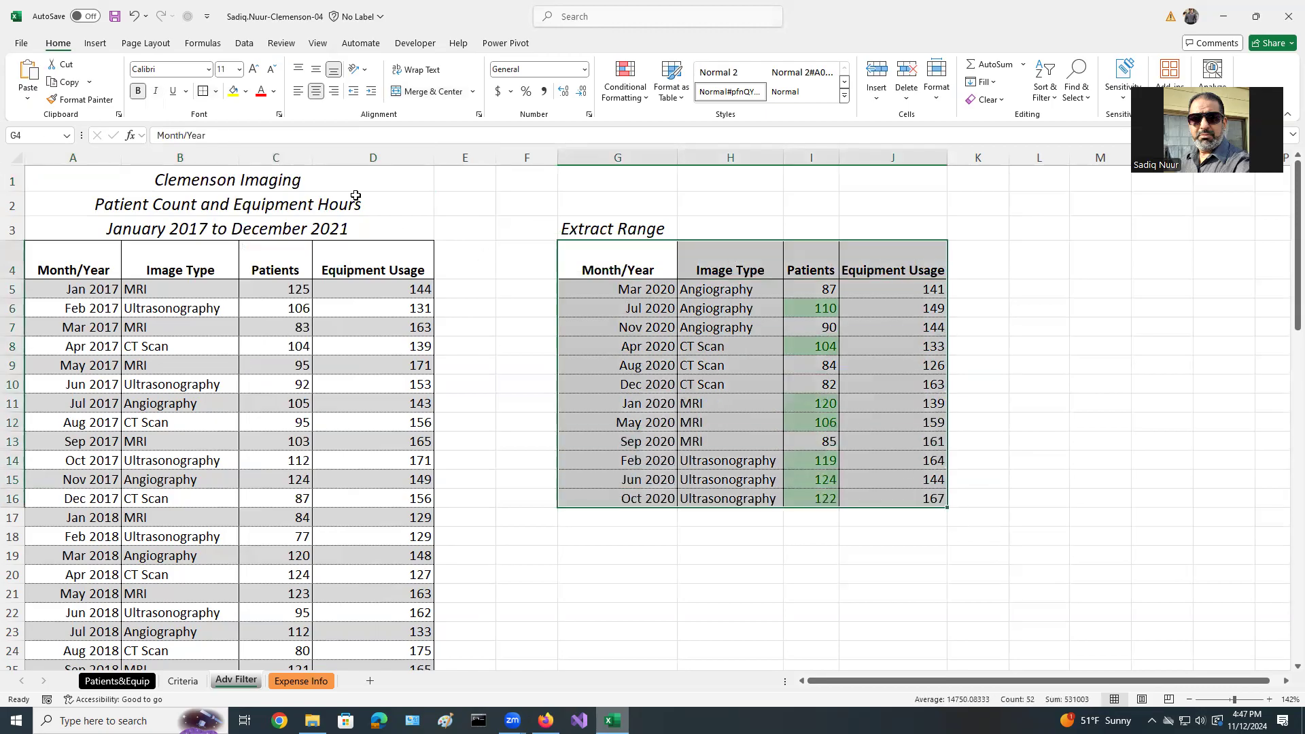
pyautogui.click(215, 91)
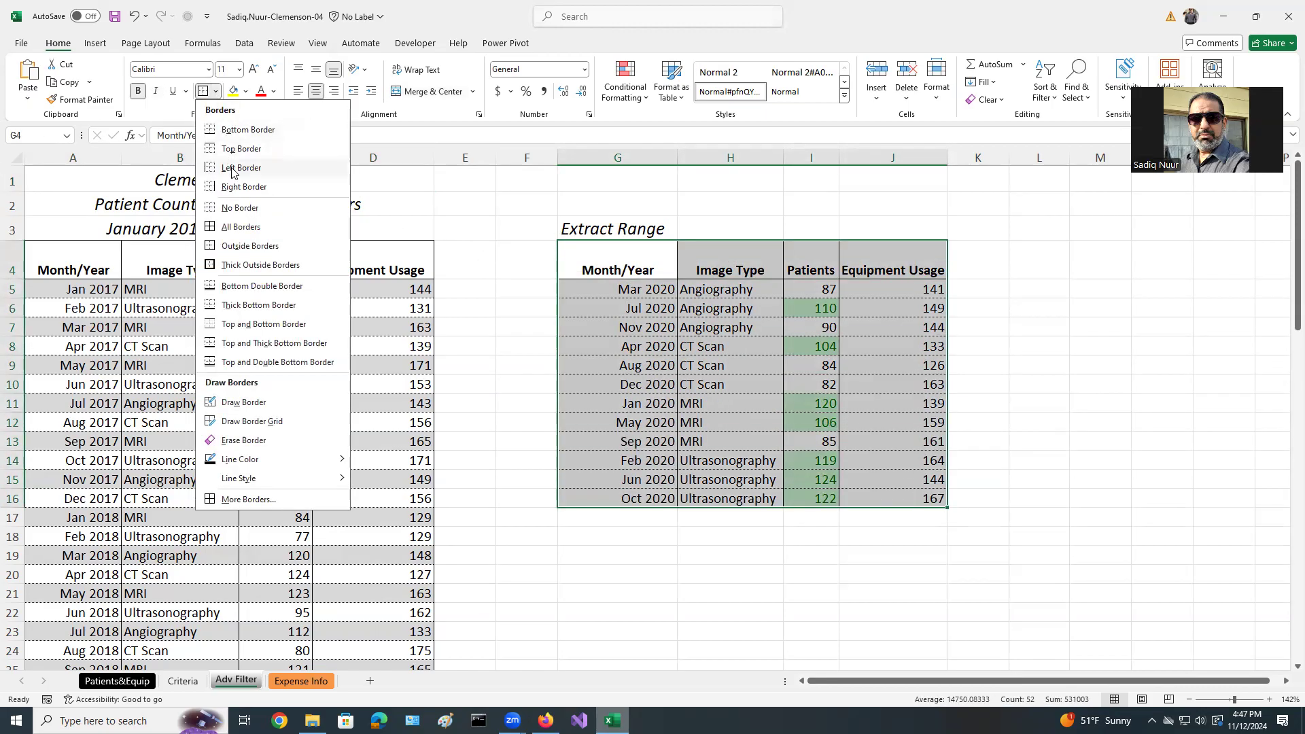
pyautogui.click(240, 229)
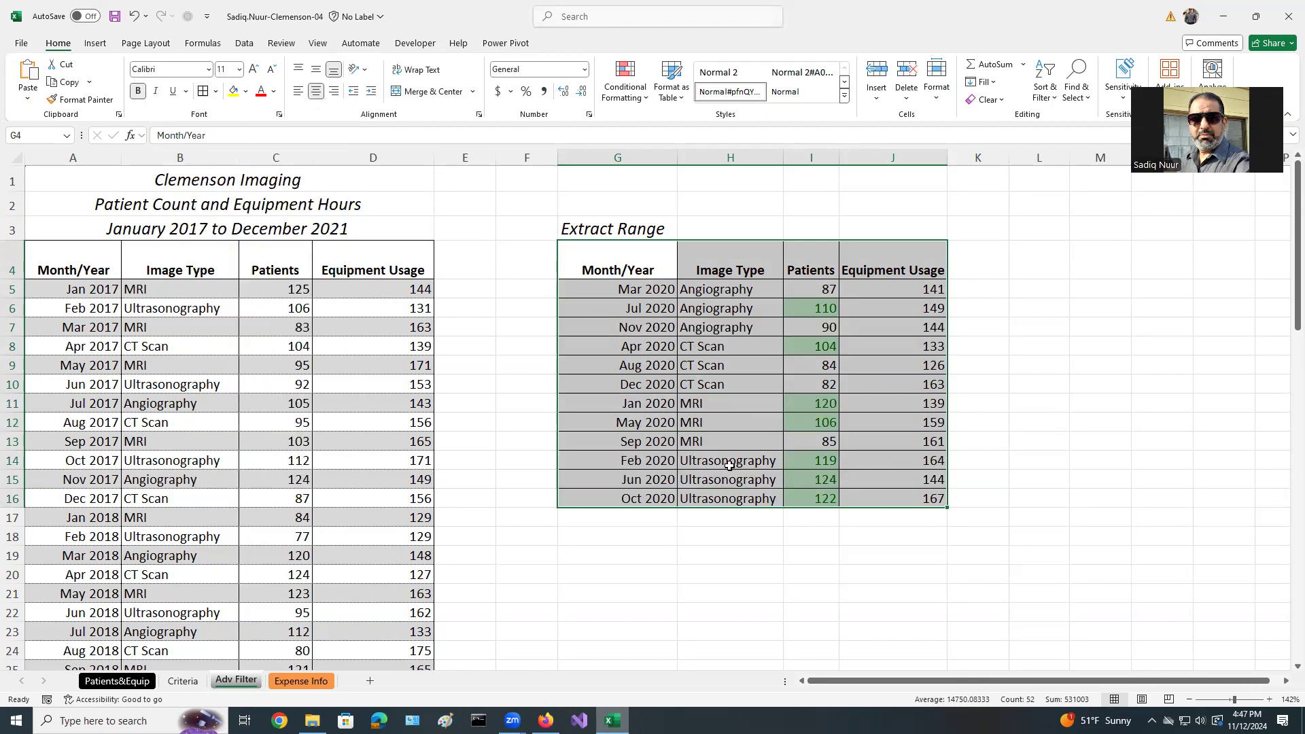
pyautogui.click(751, 587)
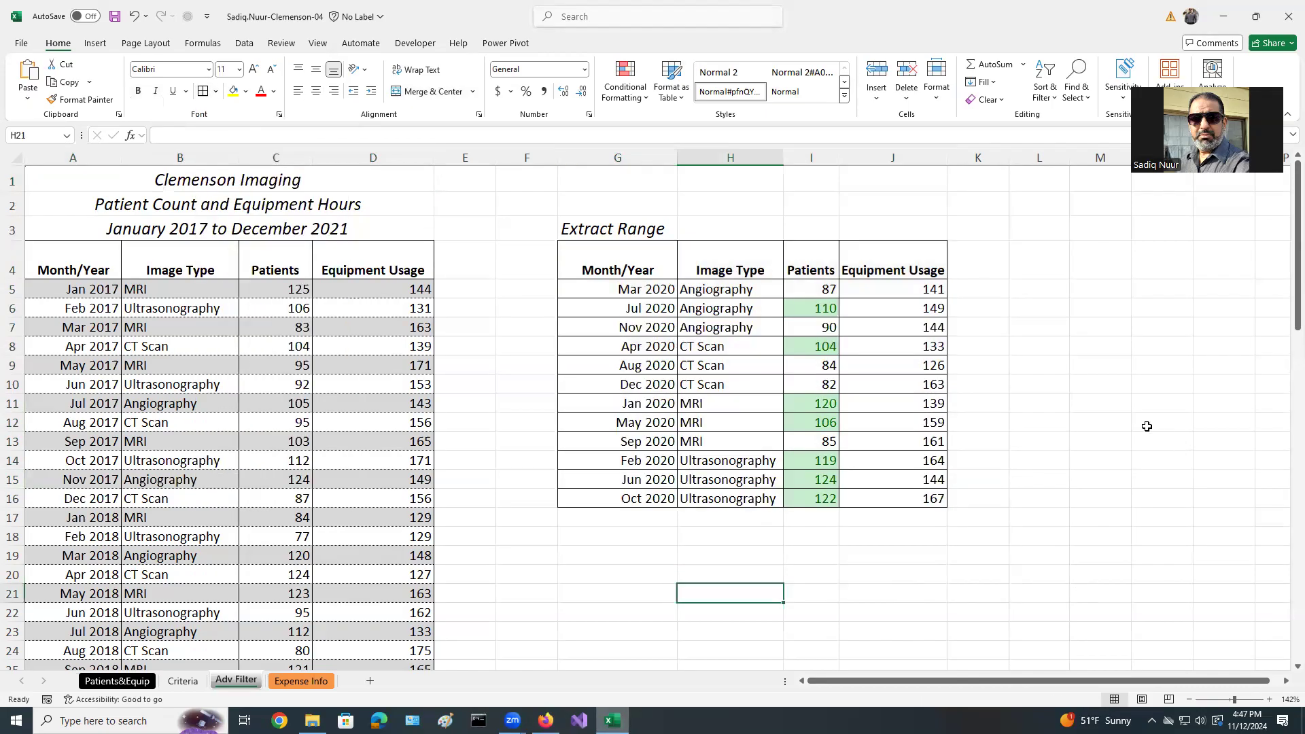
# - Switch to the SIMnet page in the browser and mark instruction 8a, opening the Expense Info sheet, as completed
pyautogui.click(546, 720)
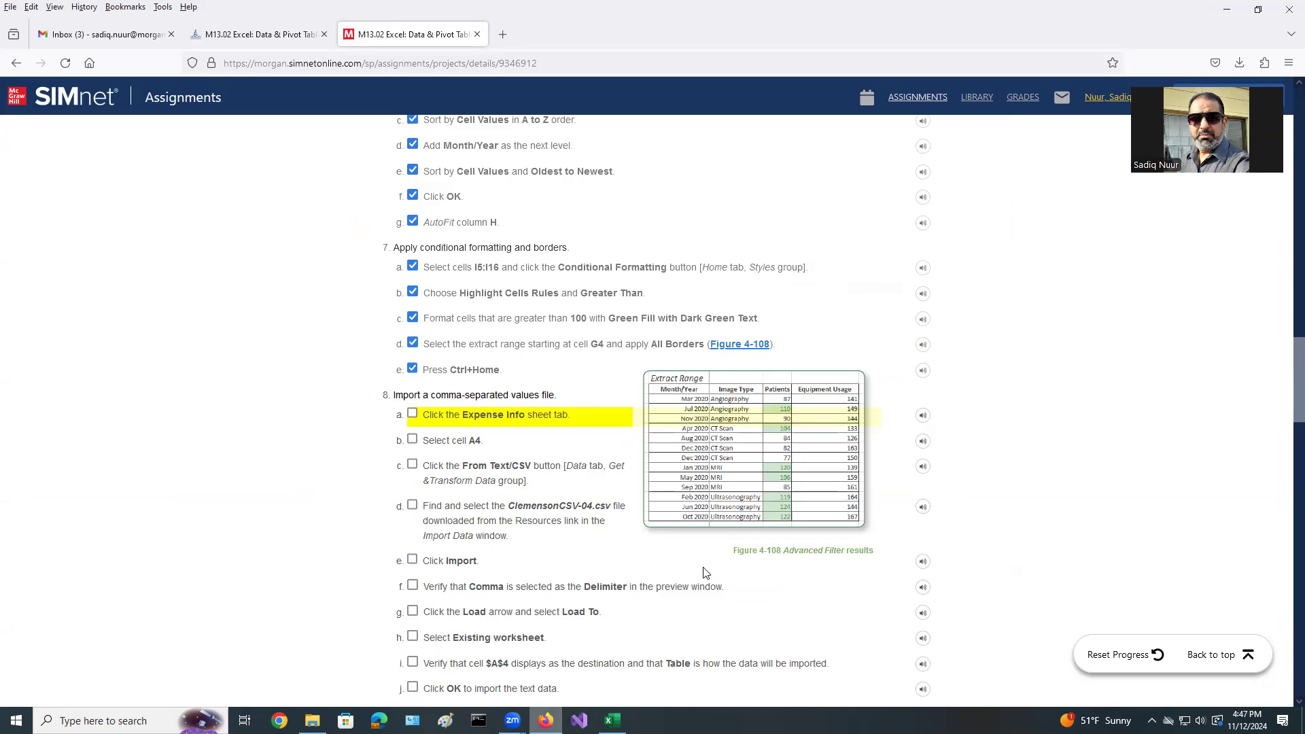
pyautogui.scroll(-2, 456, 426)
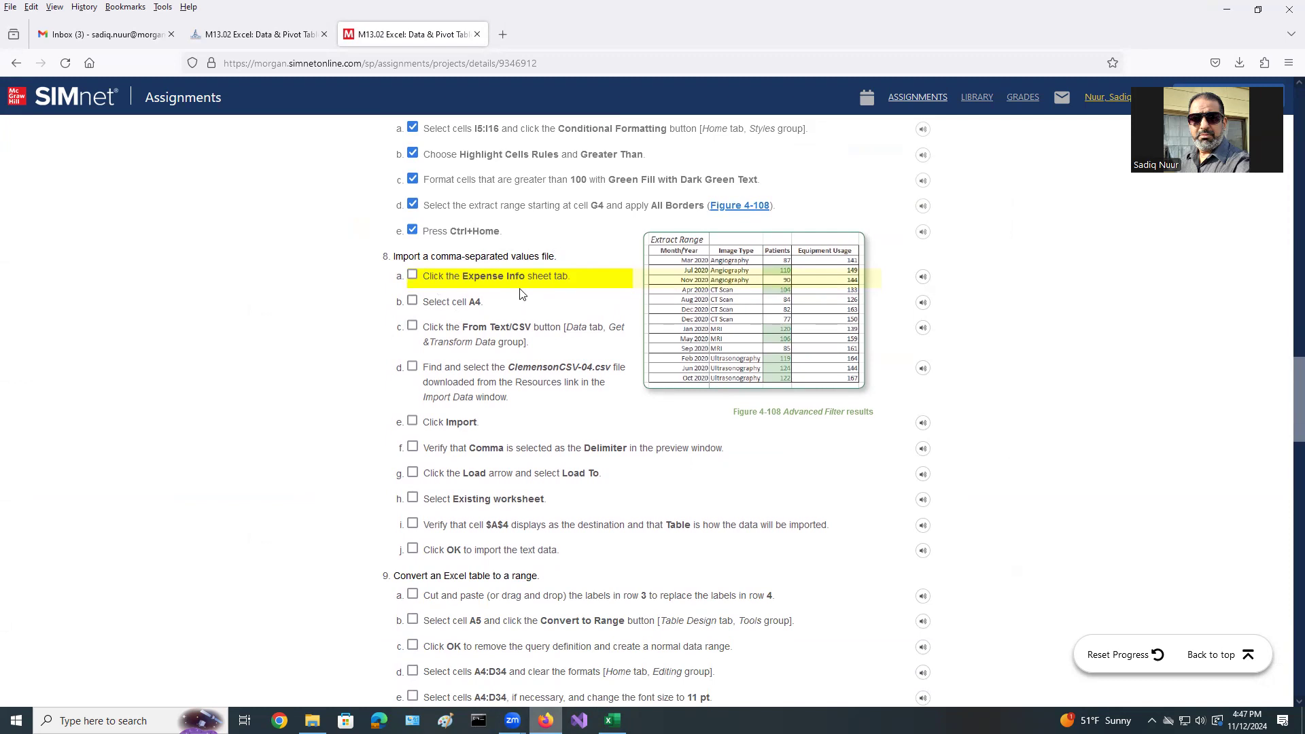
pyautogui.click(412, 276)
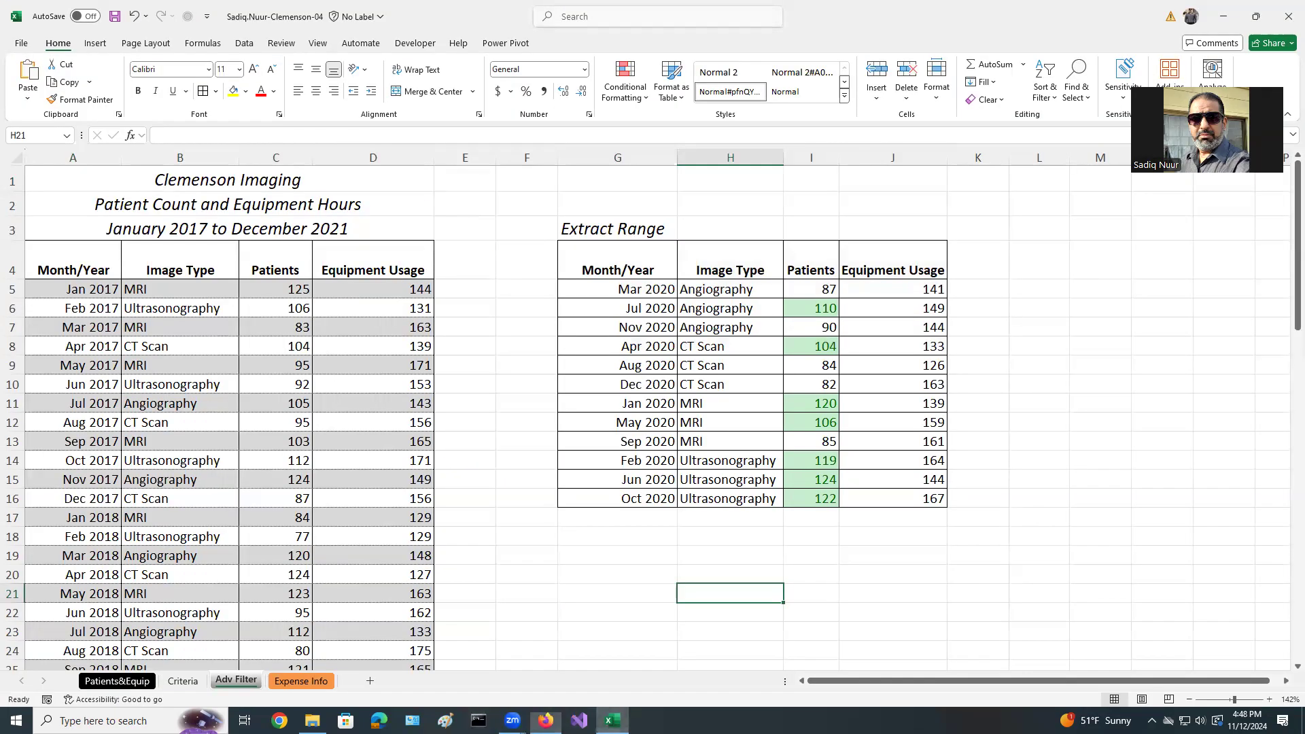
# - Switch to Excel, open the Expense Info sheet and select cell A4
pyautogui.click(612, 721)
pyautogui.press('ctrl')
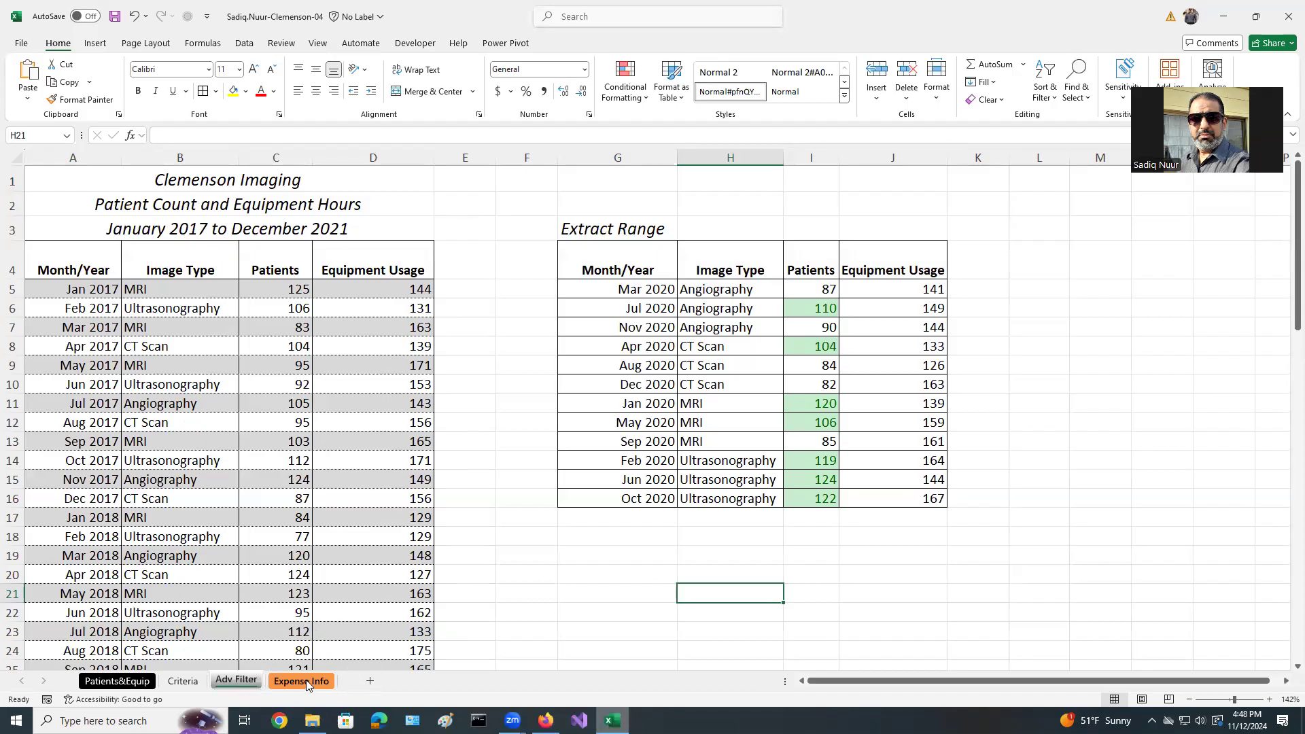
pyautogui.click(304, 681)
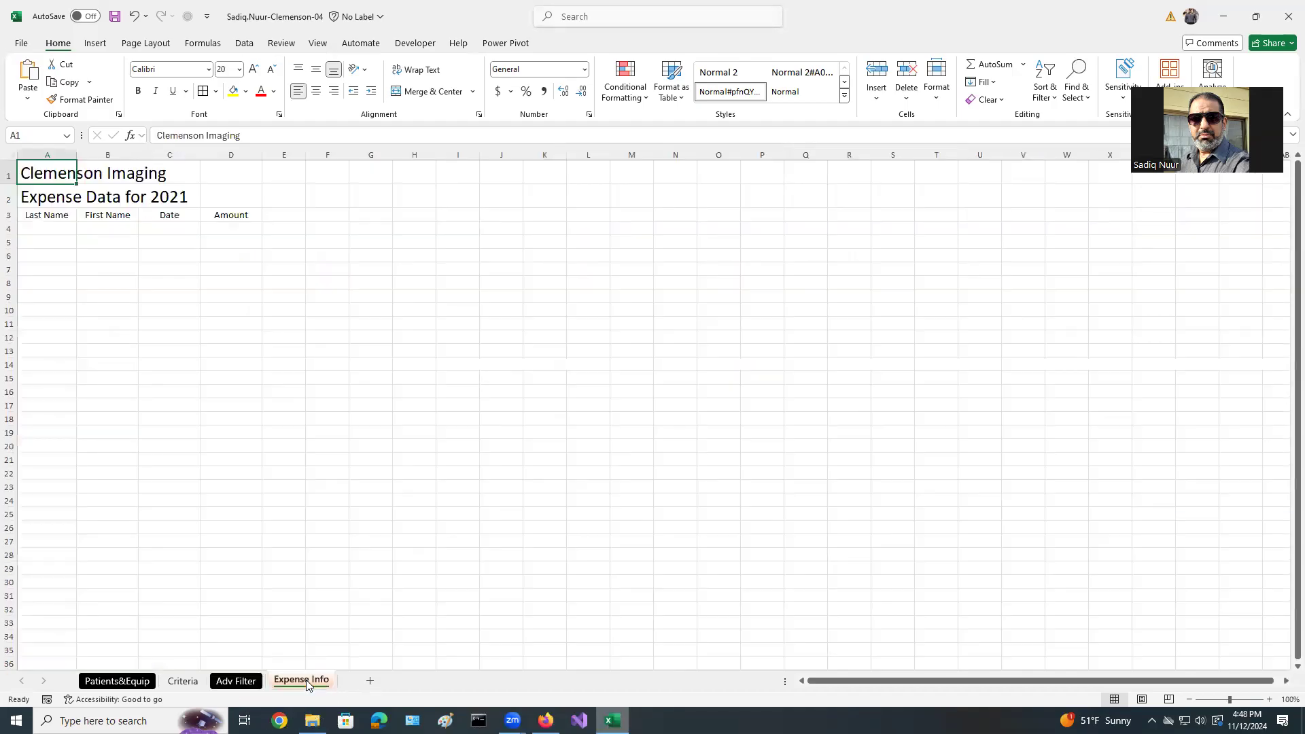
pyautogui.click(40, 227)
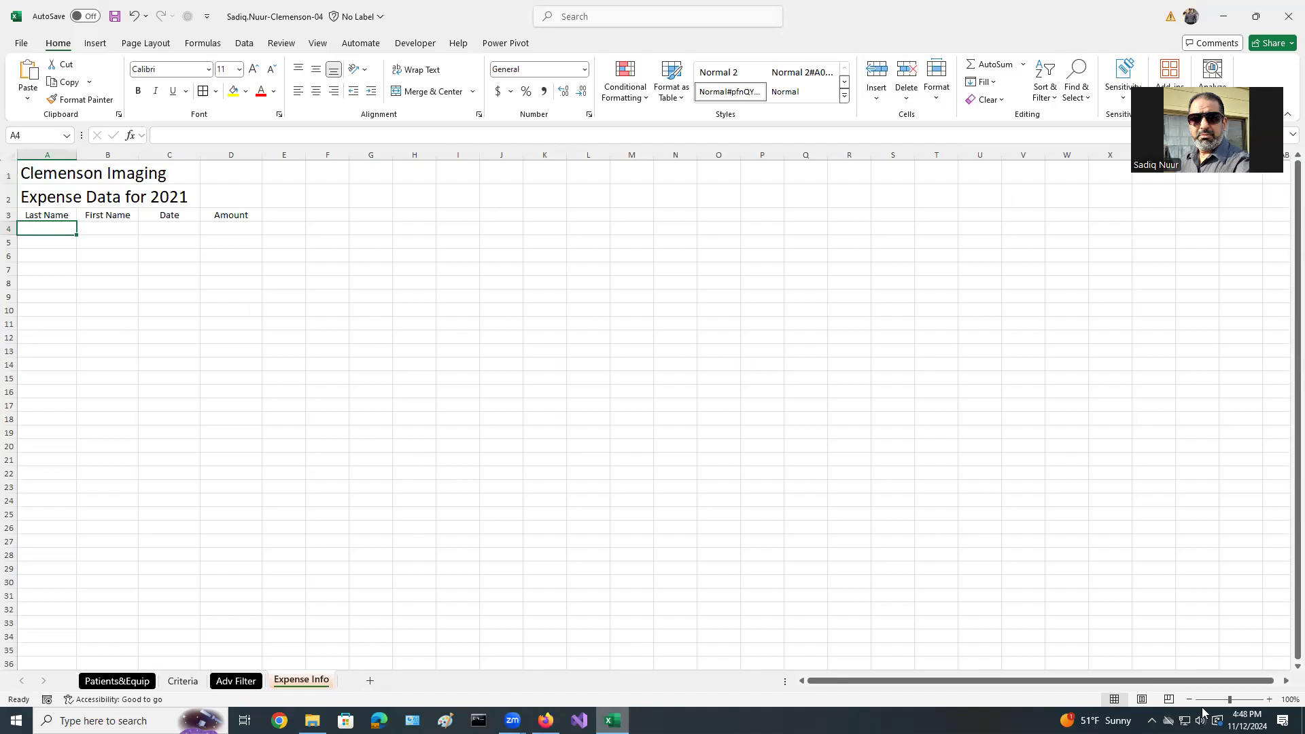
pyautogui.moveTo(1230, 705); pyautogui.dragTo(1232, 705)
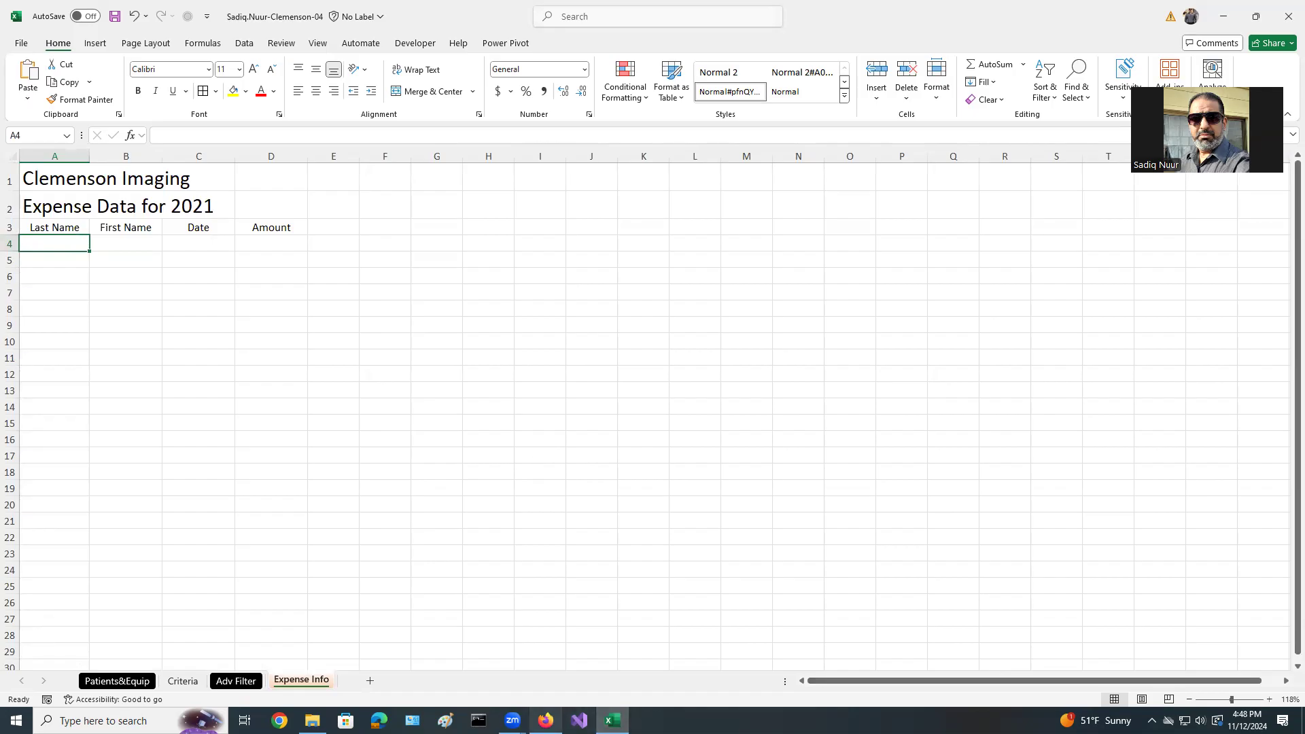
# - Mark instruction 8b, selecting cell A4, as completed on the SIMnet page in the browser and return to Excel
pyautogui.click(546, 720)
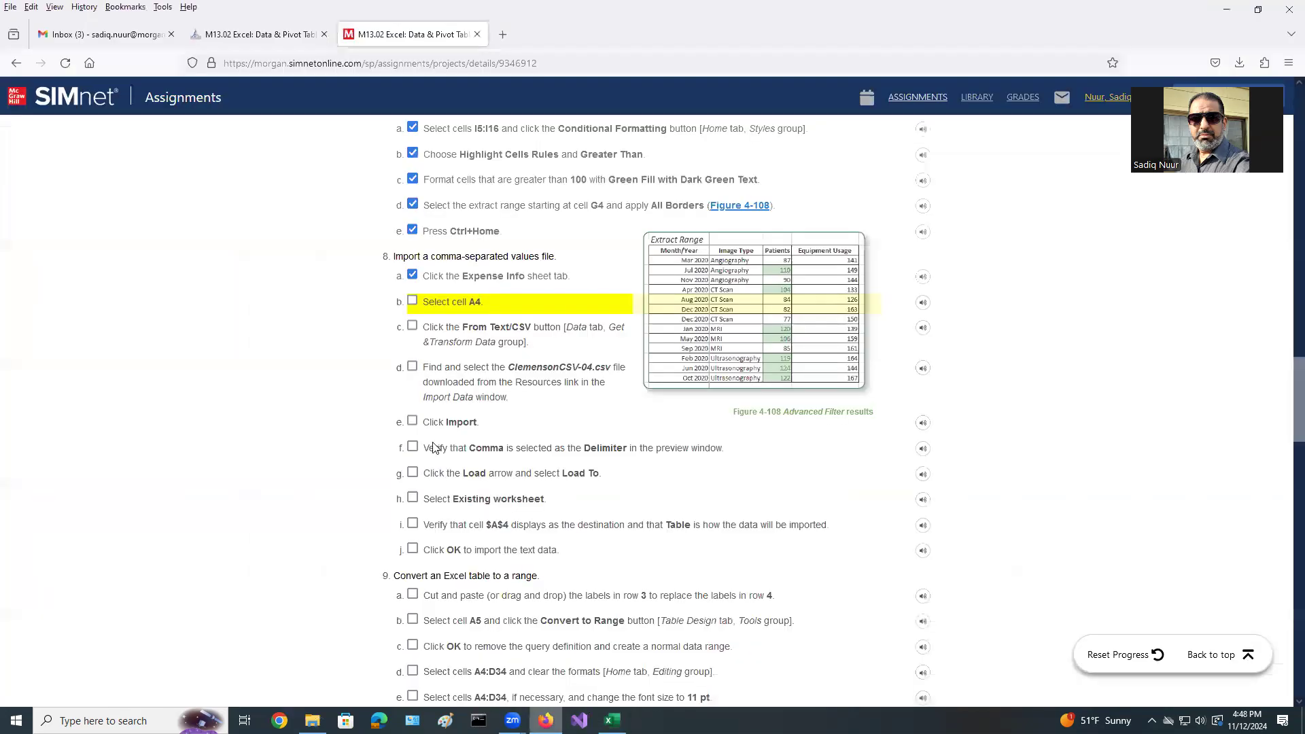
pyautogui.click(413, 301)
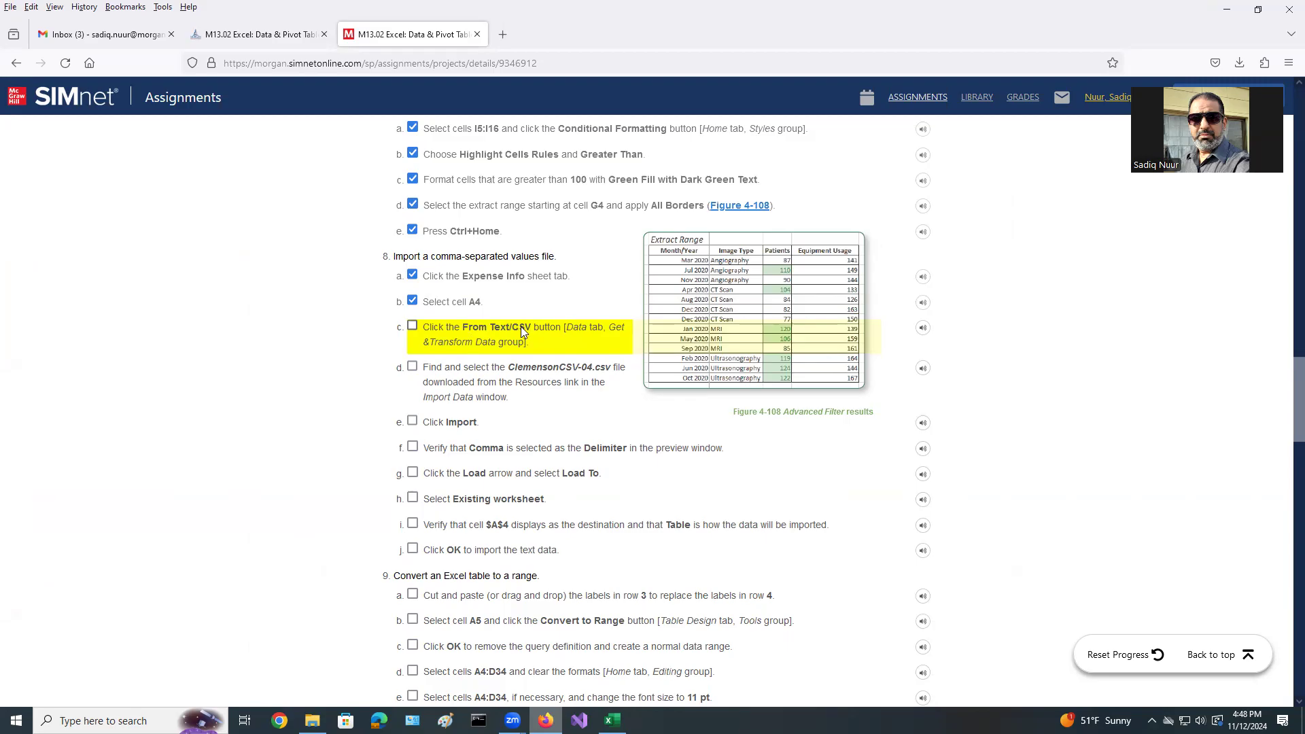
pyautogui.click(612, 720)
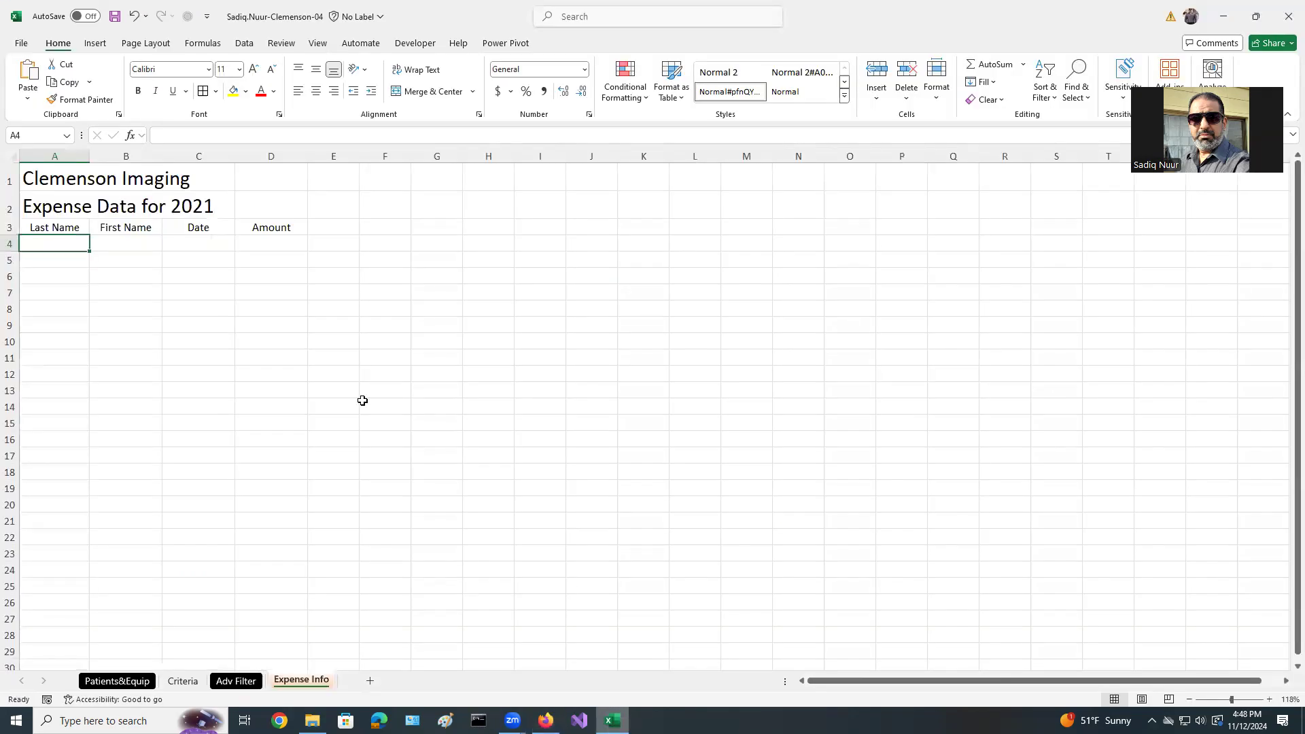
# - Start a text/CSV import of the ClemensonCSV-04 file from the Downloads folder
pyautogui.click(244, 45)
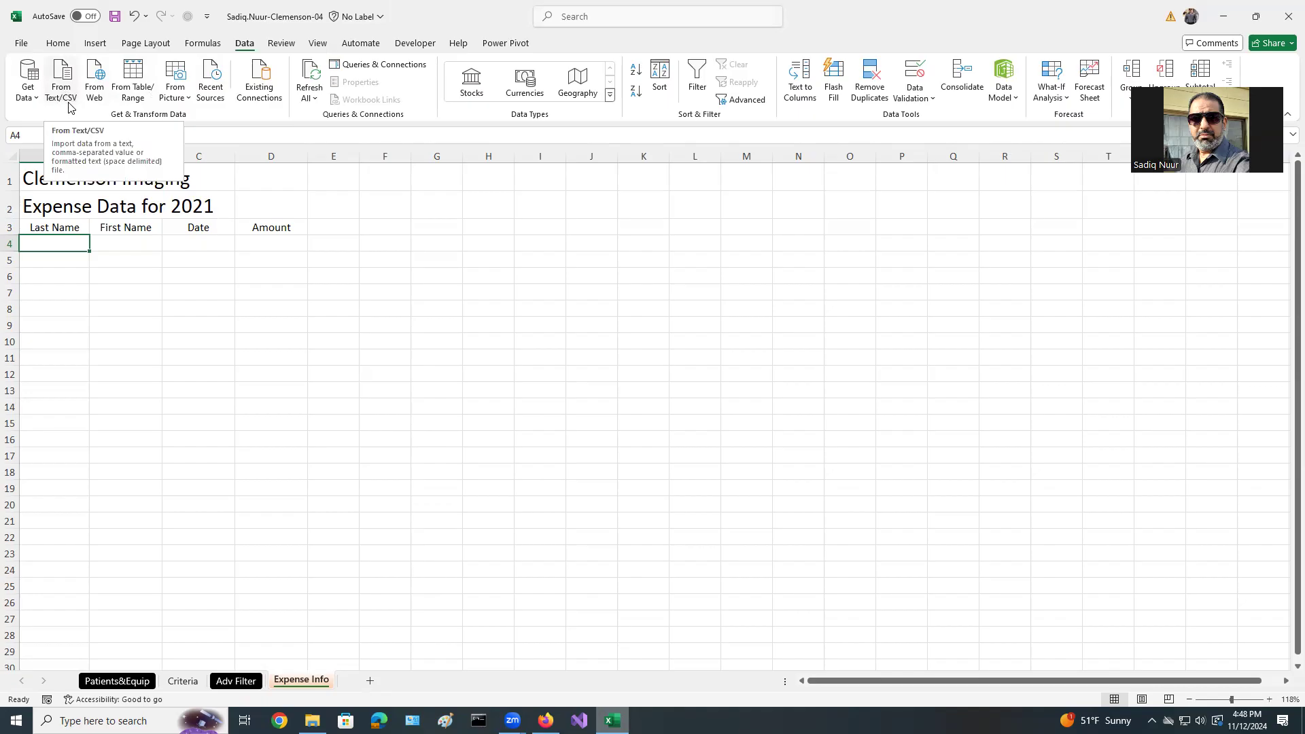
pyautogui.click(61, 77)
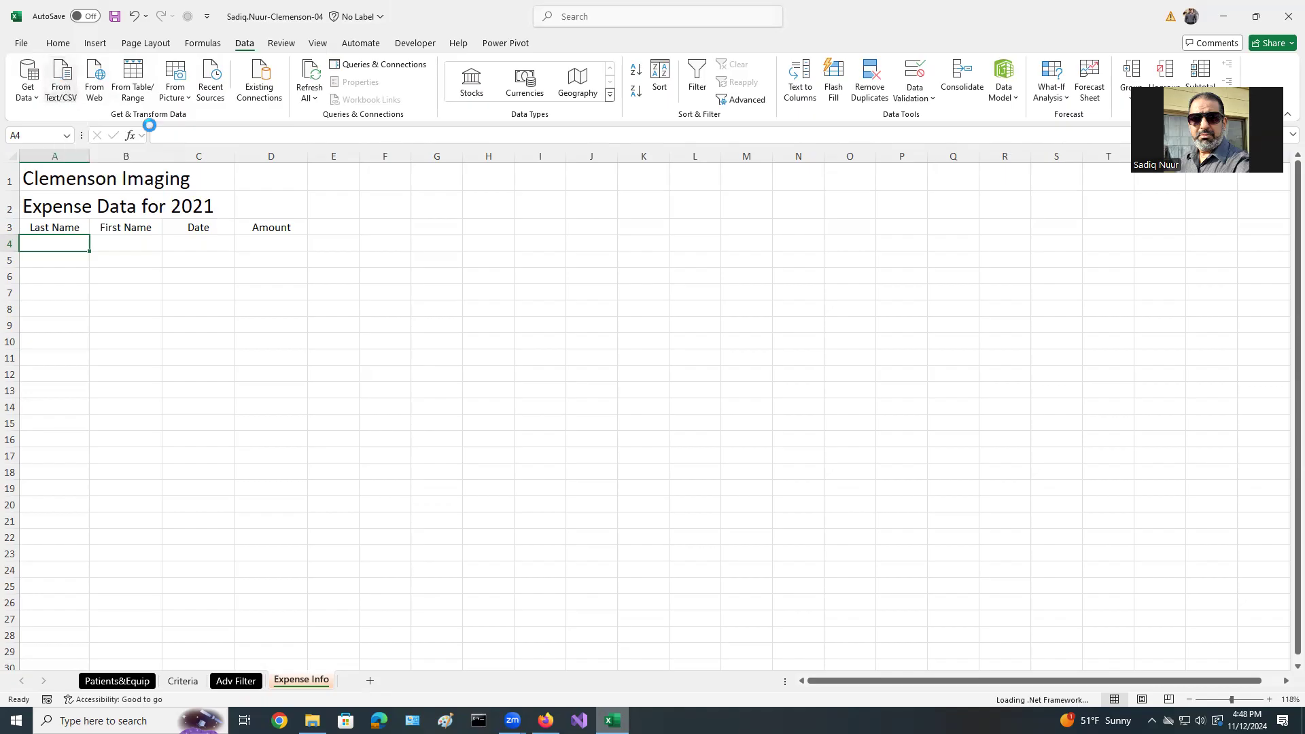
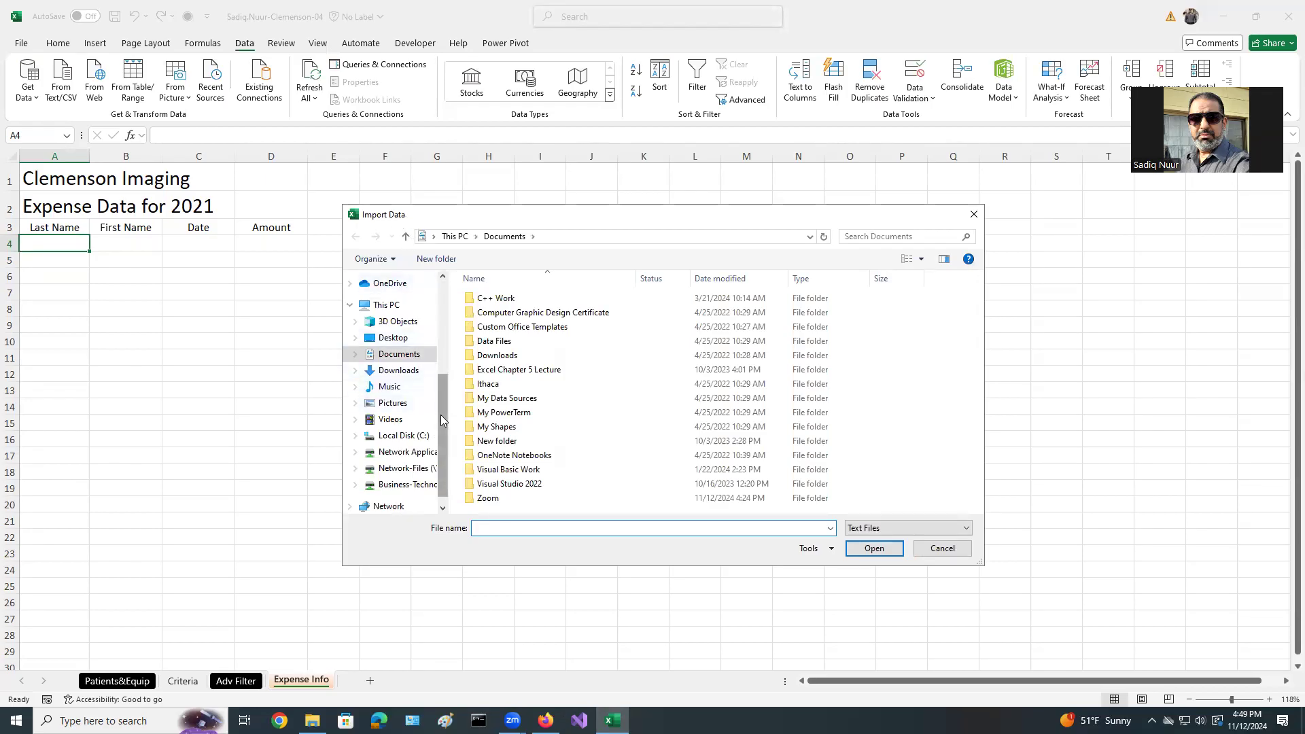
pyautogui.click(399, 372)
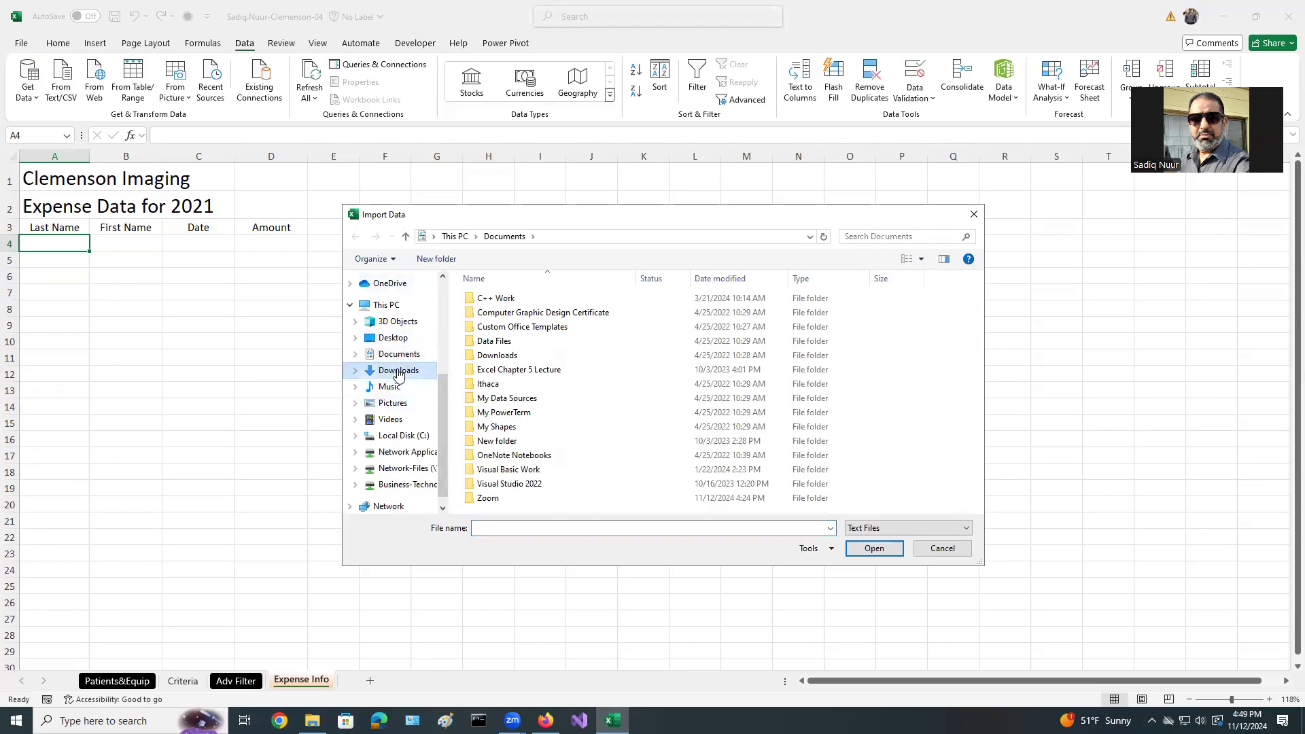
pyautogui.click(475, 362)
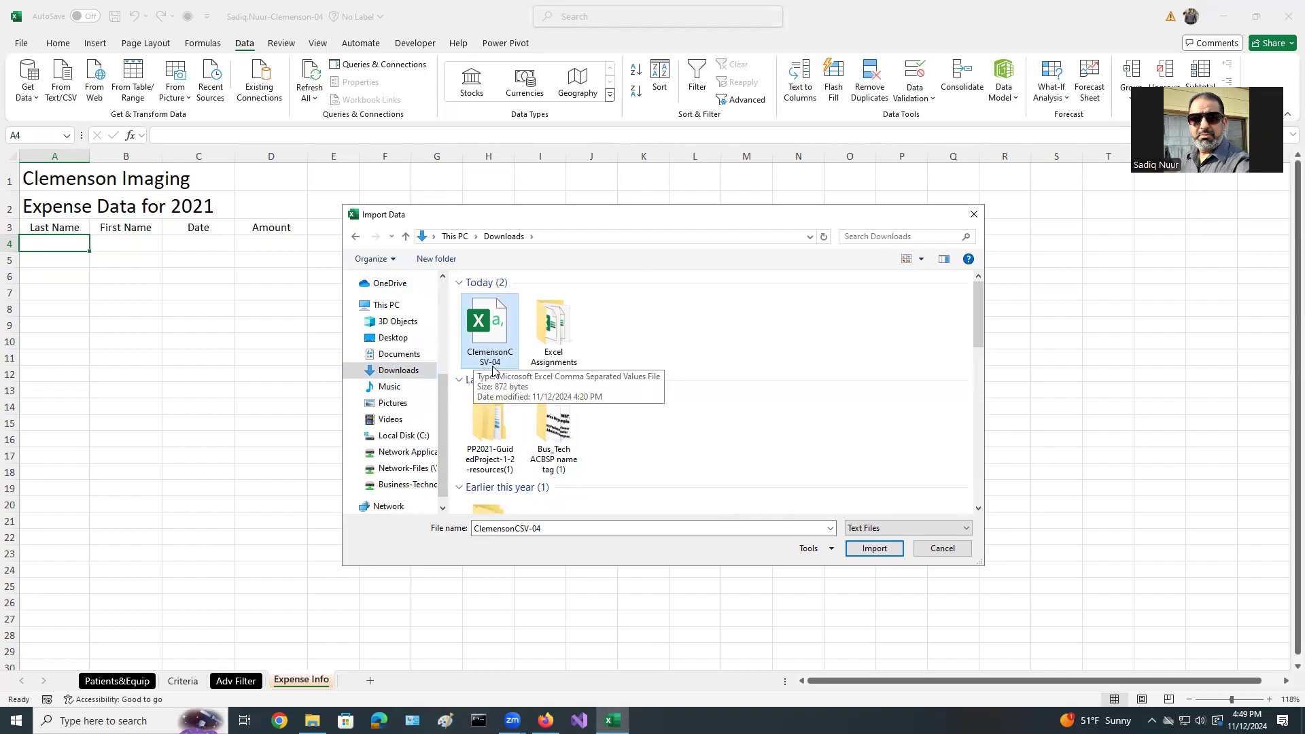
pyautogui.click(874, 552)
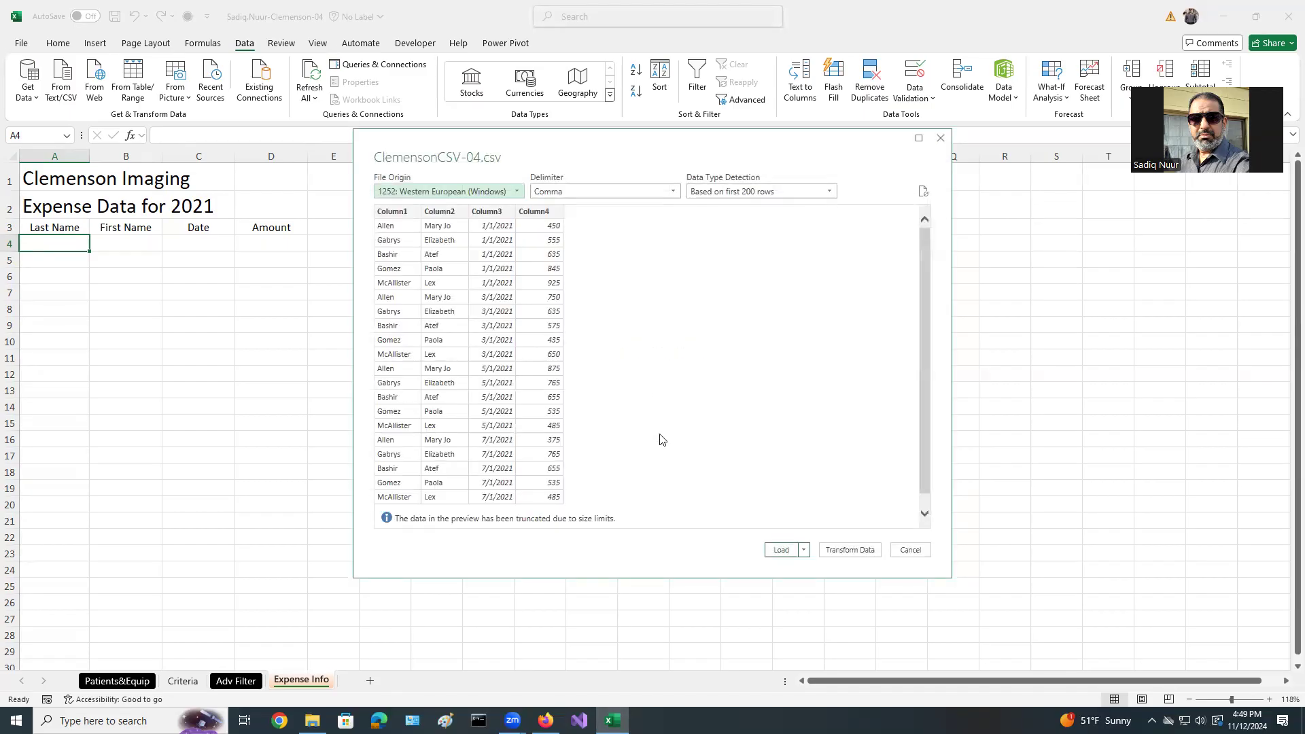
# - Load the comma-delimited data as a table into the existing worksheet at cell $A$4
pyautogui.moveTo(666, 157); pyautogui.dragTo(686, 196)
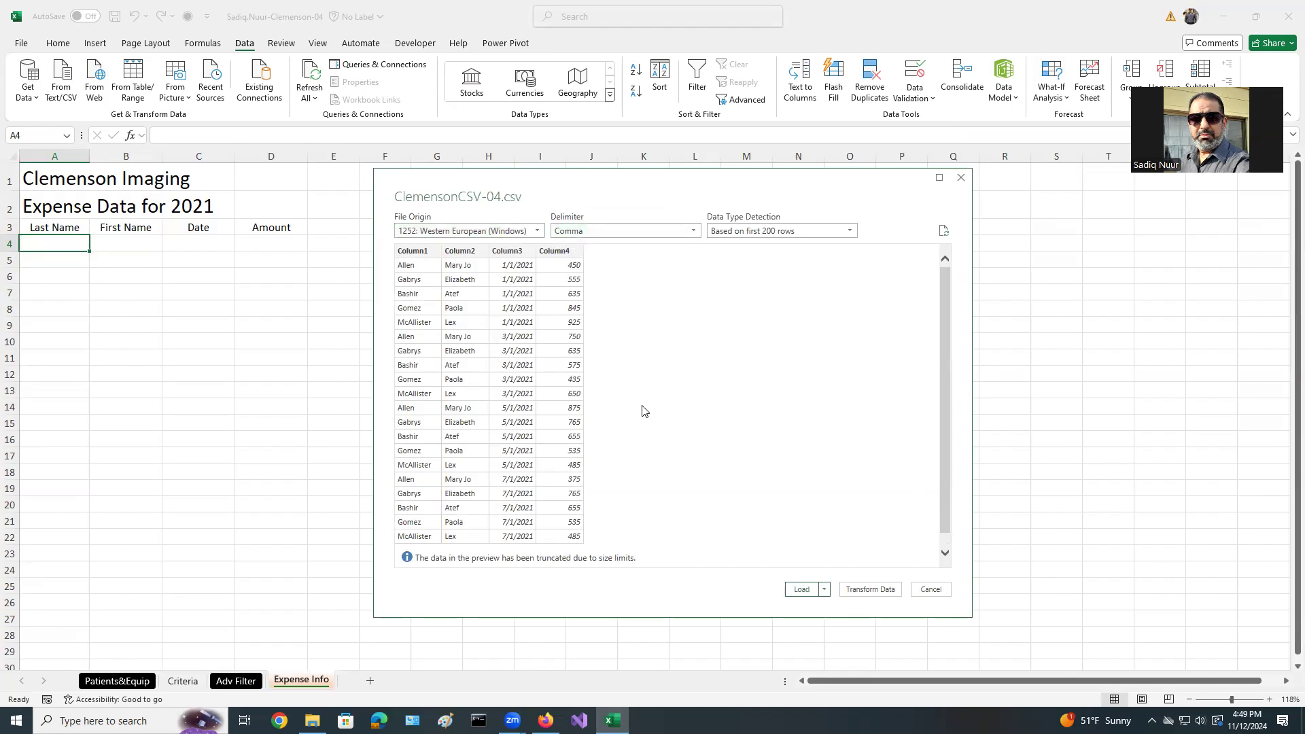
pyautogui.click(801, 597)
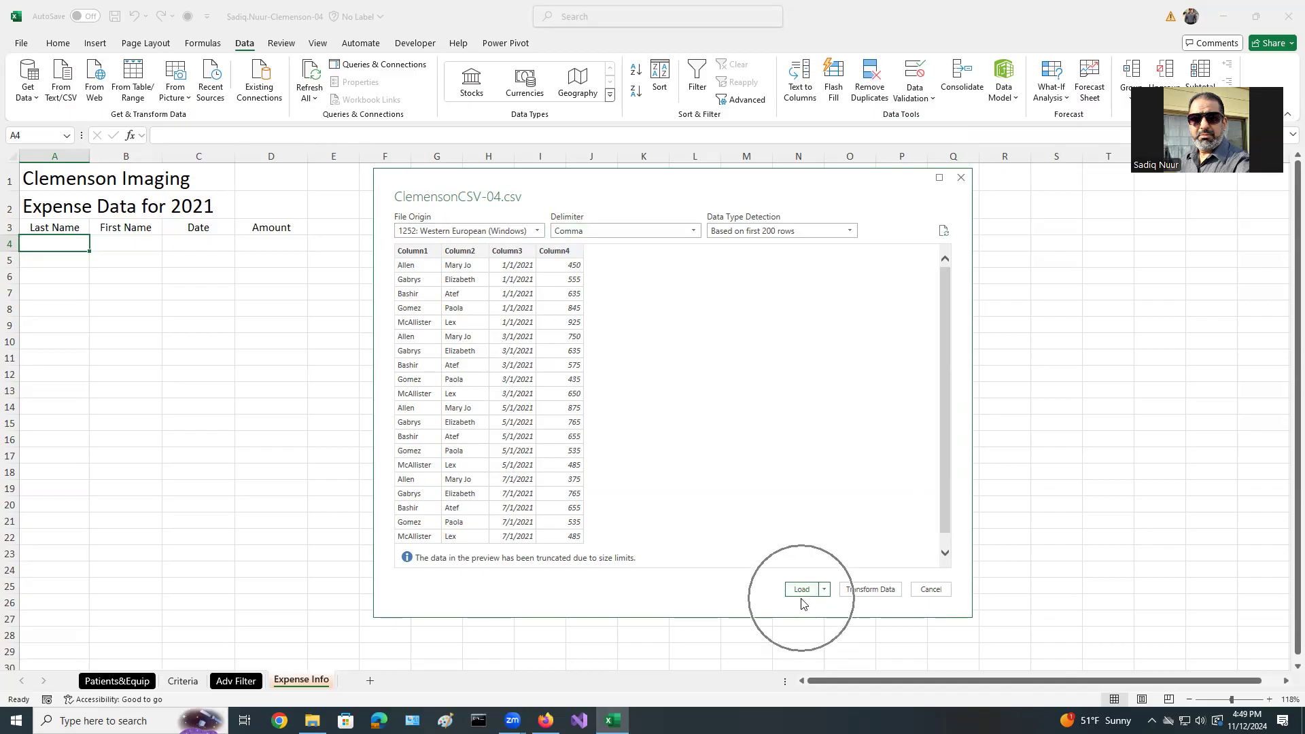
pyautogui.click(826, 591)
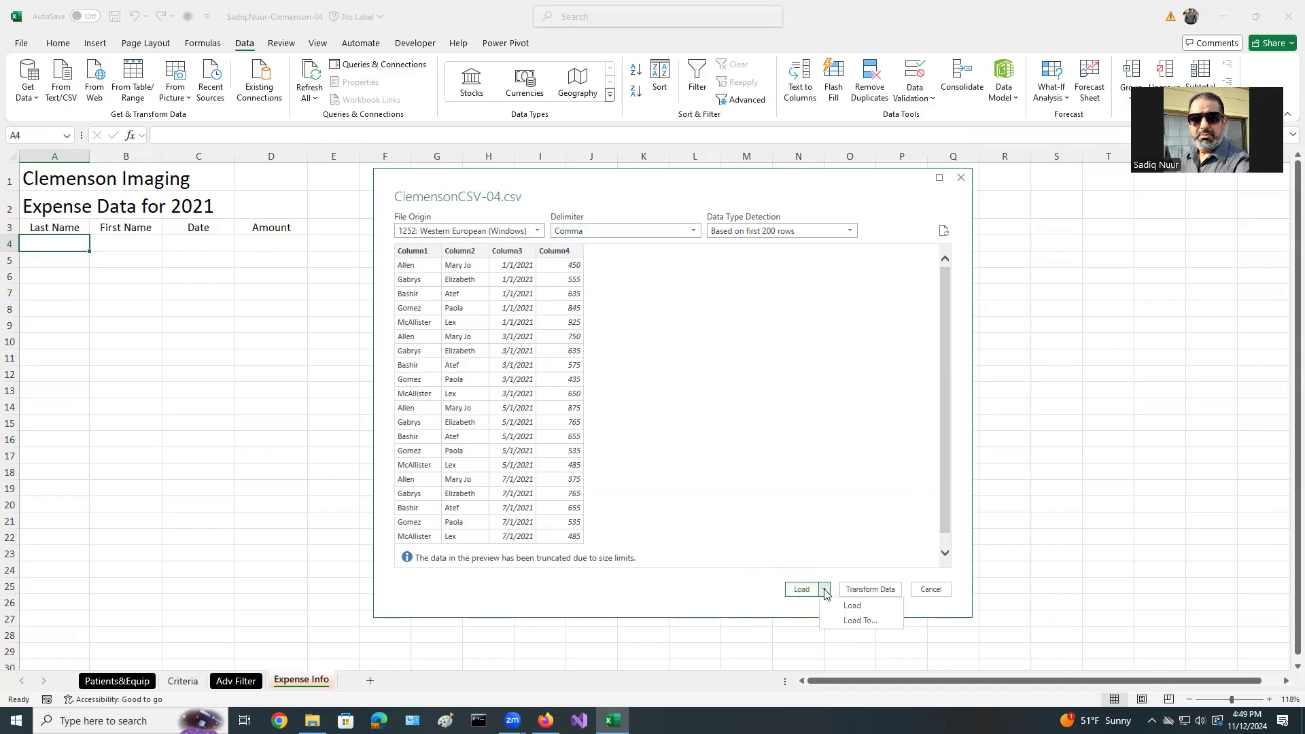
pyautogui.click(858, 622)
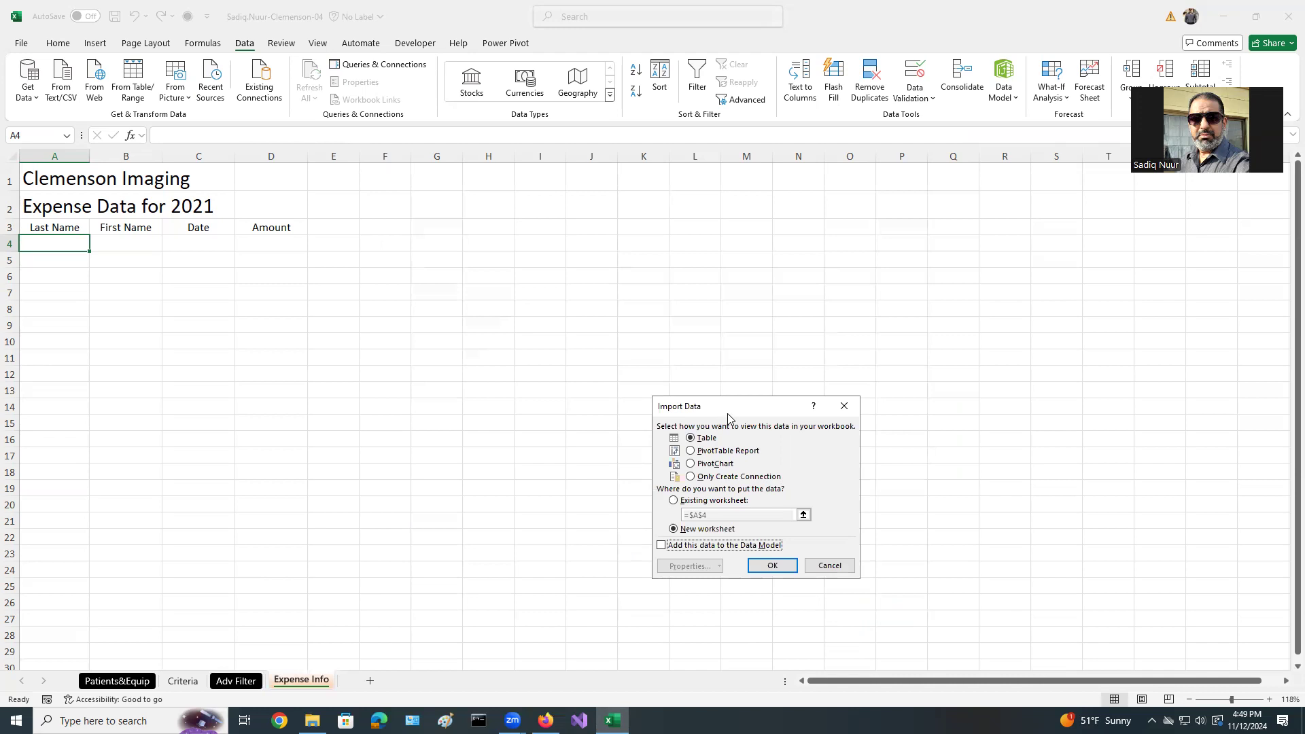
pyautogui.moveTo(731, 406); pyautogui.dragTo(689, 205)
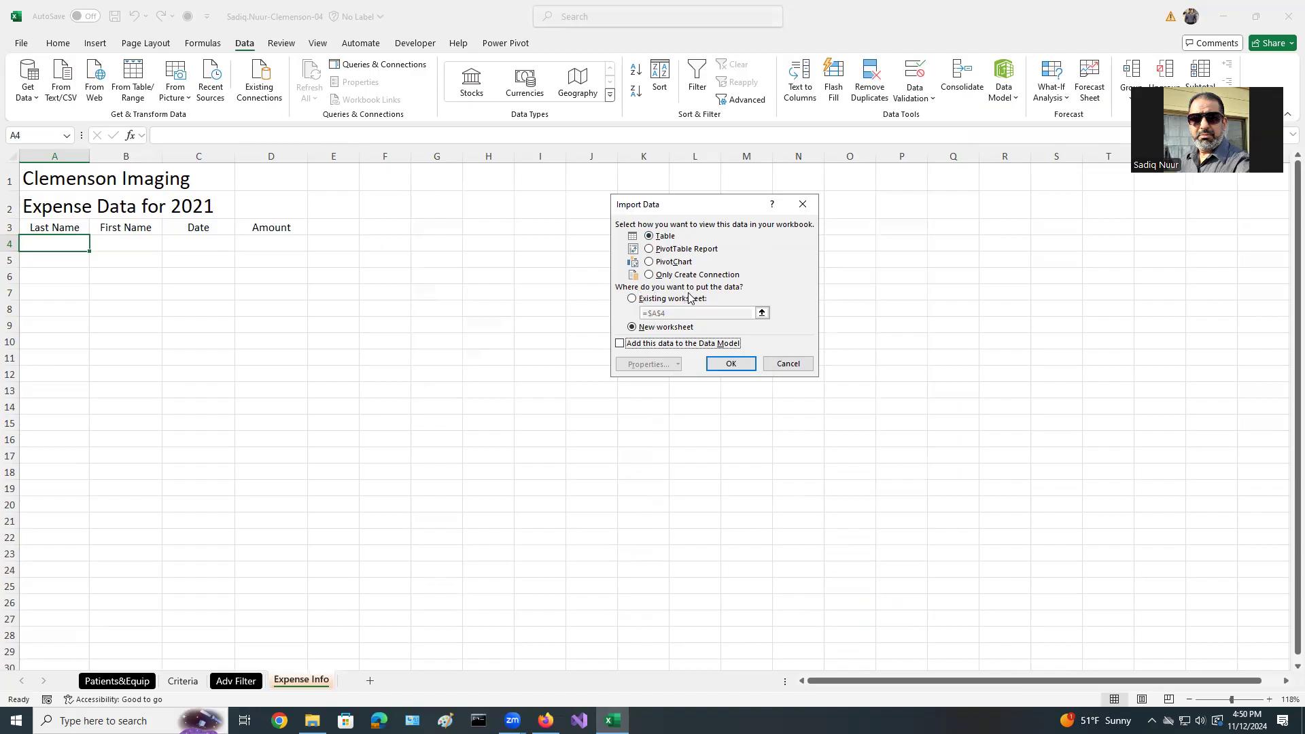
pyautogui.click(632, 299)
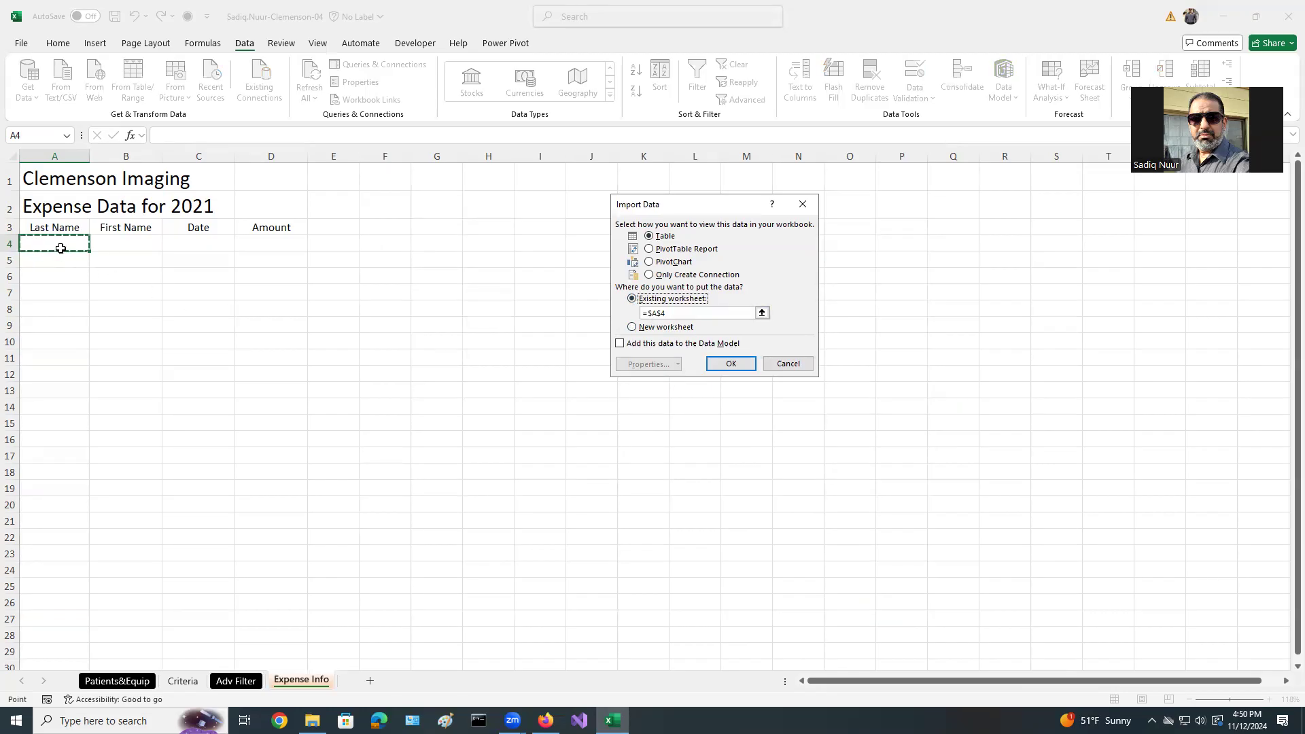
pyautogui.click(731, 365)
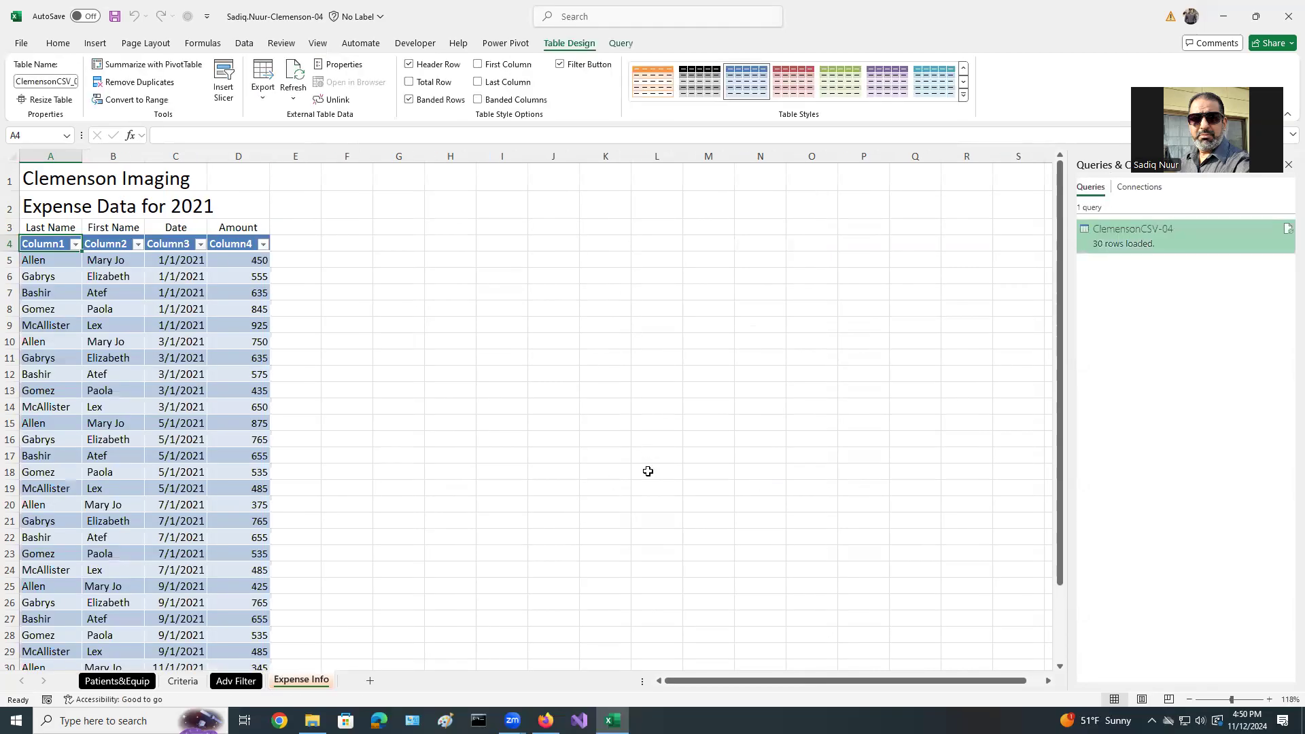
# - Switch to the SIMnet page in the browser and mark instructions 8d through 8j, covering the CSV import, as completed
pyautogui.click(546, 720)
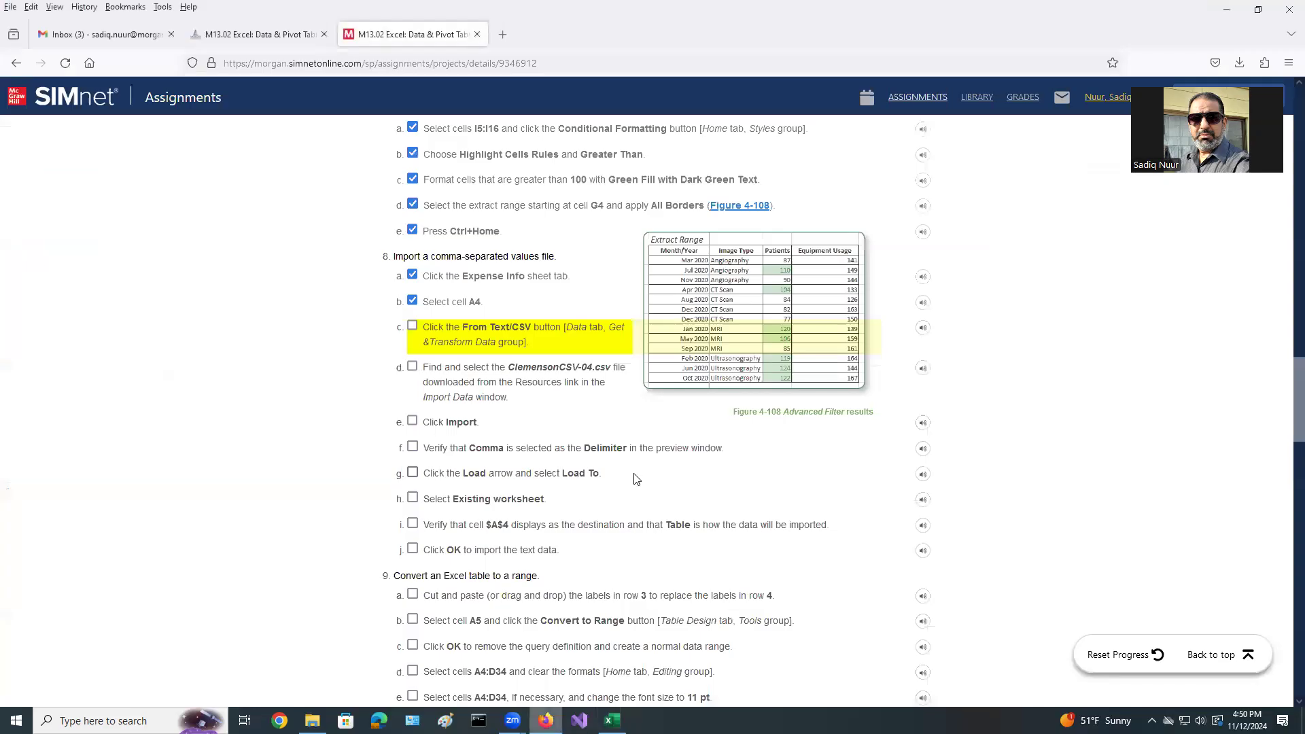
pyautogui.click(412, 367)
pyautogui.click(412, 421)
pyautogui.click(412, 446)
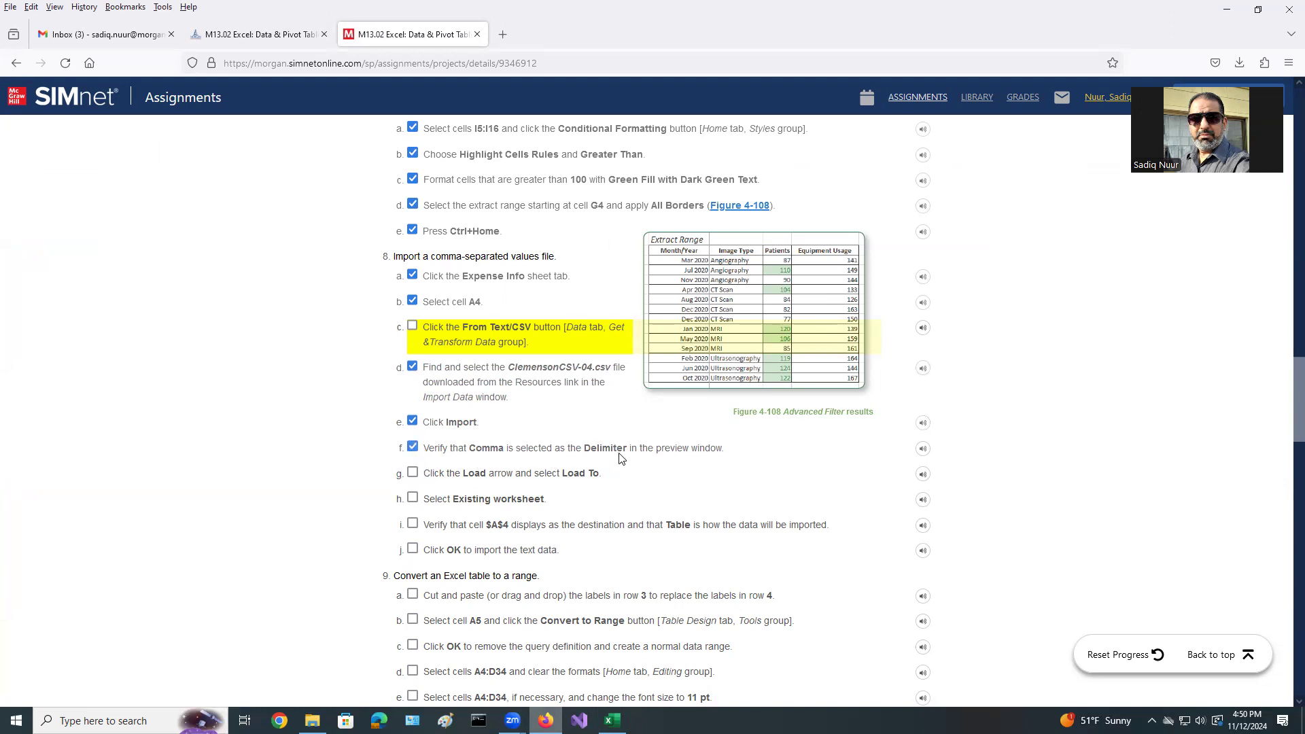
pyautogui.click(414, 474)
pyautogui.click(413, 499)
pyautogui.scroll(-2, 544, 544)
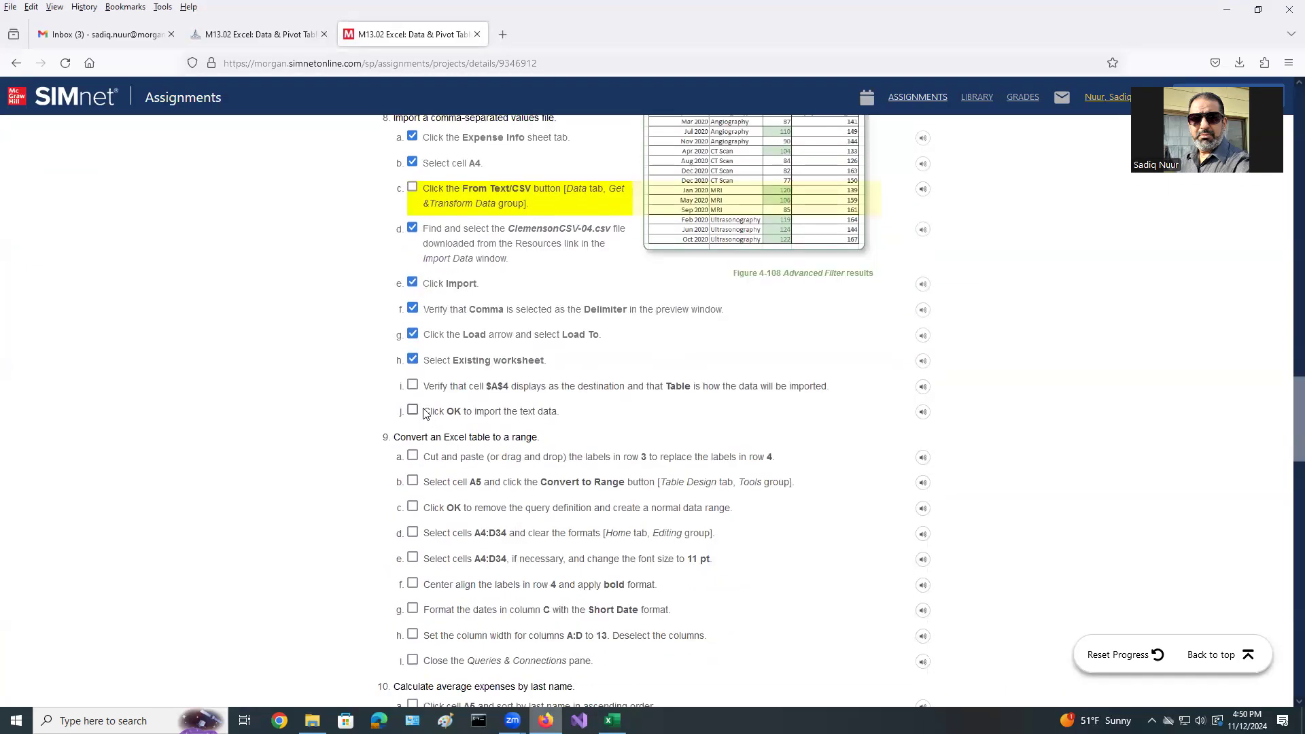
pyautogui.click(412, 385)
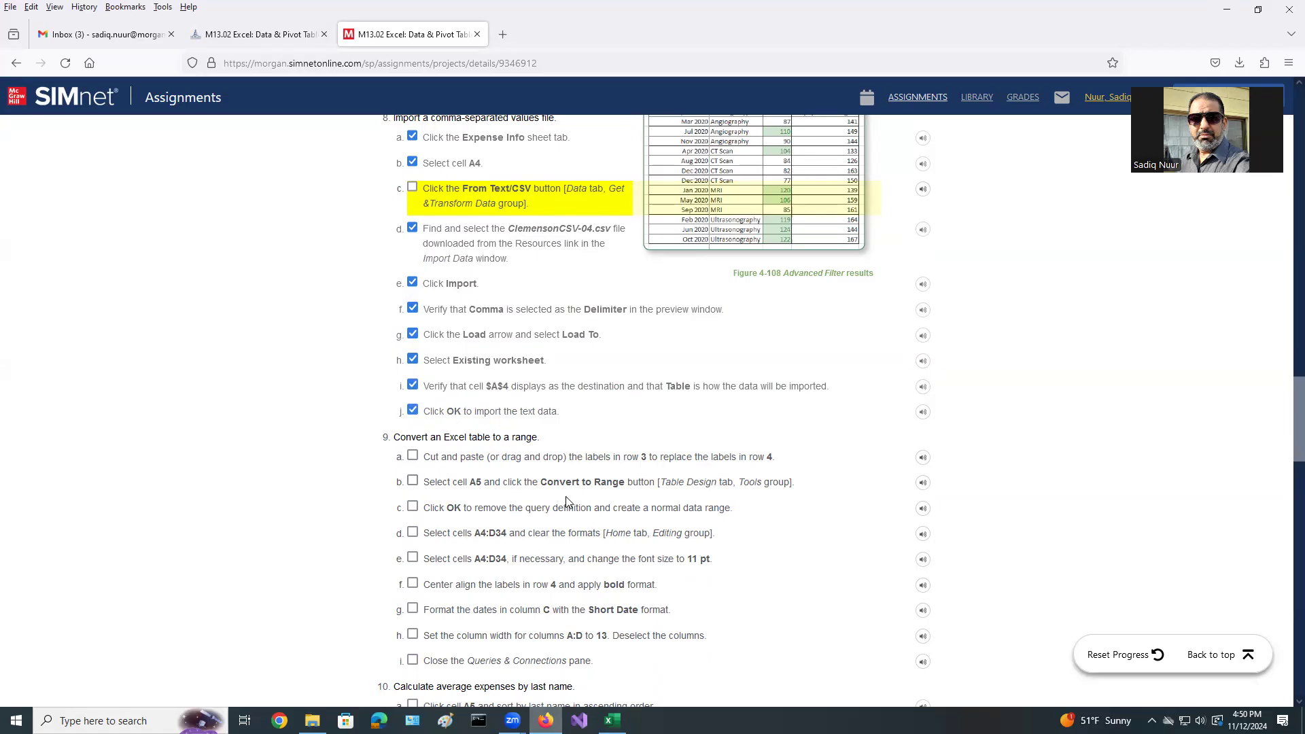
pyautogui.scroll(-3, 567, 501)
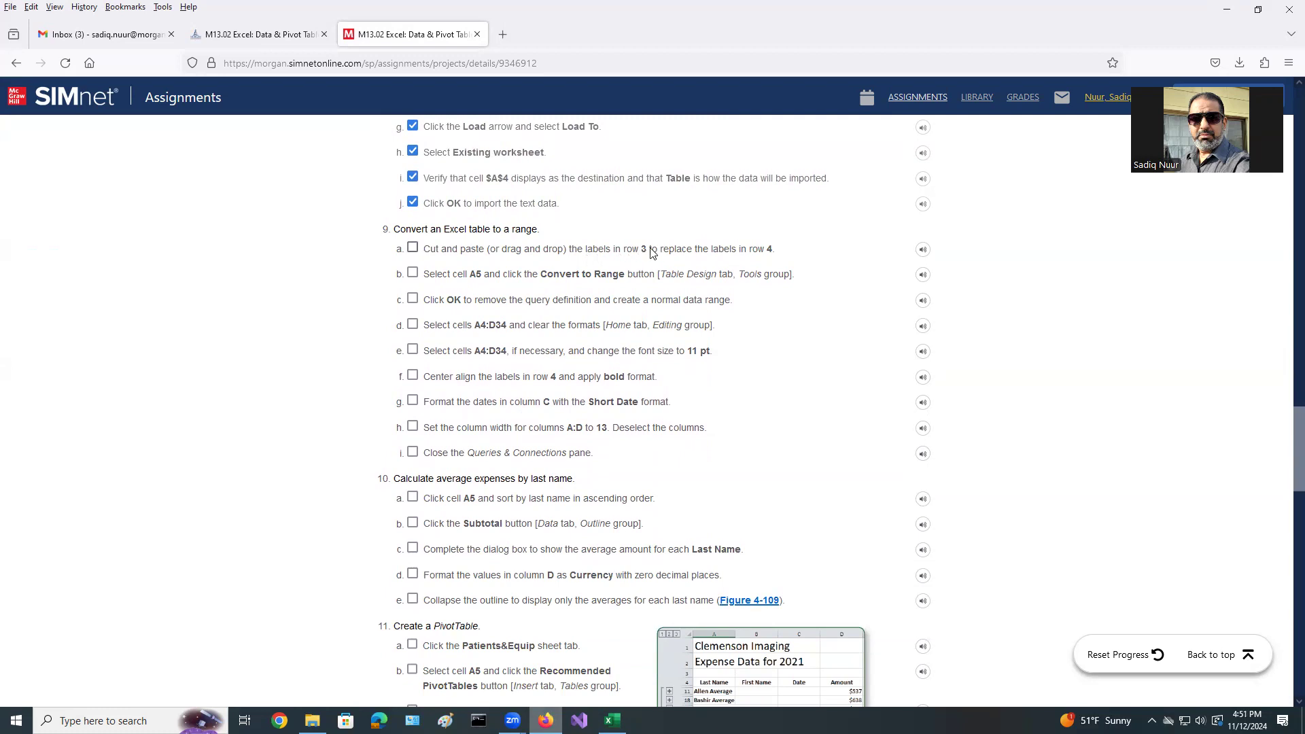
# - Switch to Excel and move the labels in A3:D3 into row 4, replacing the table's Column1 to Column4 headers
pyautogui.click(612, 720)
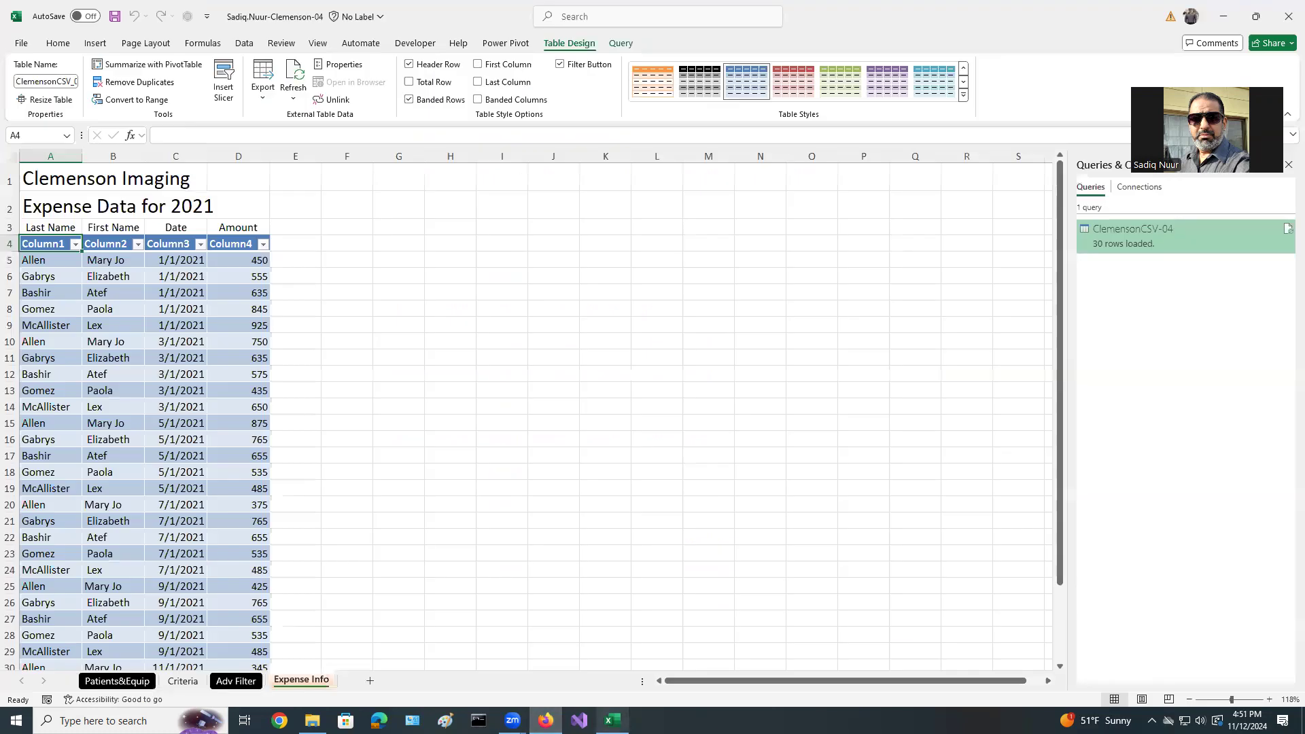
pyautogui.moveTo(34, 228); pyautogui.dragTo(223, 225)
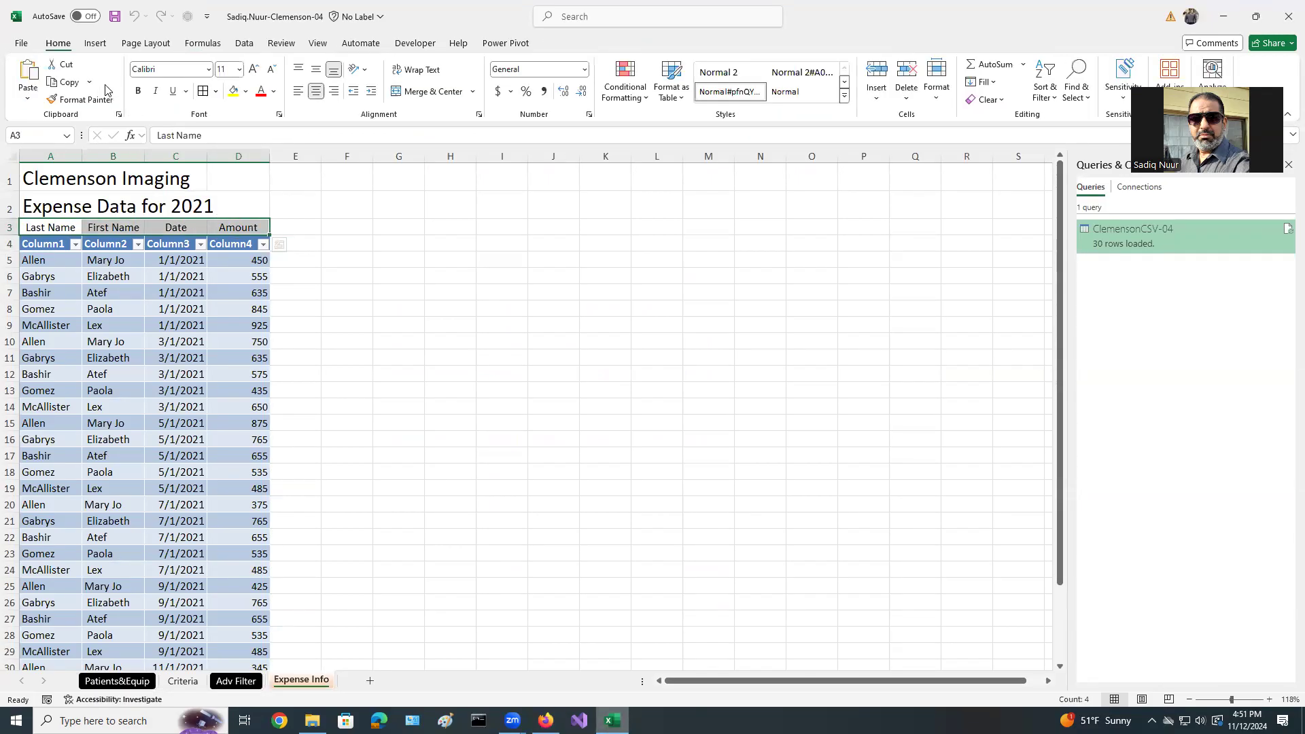
pyautogui.click(63, 66)
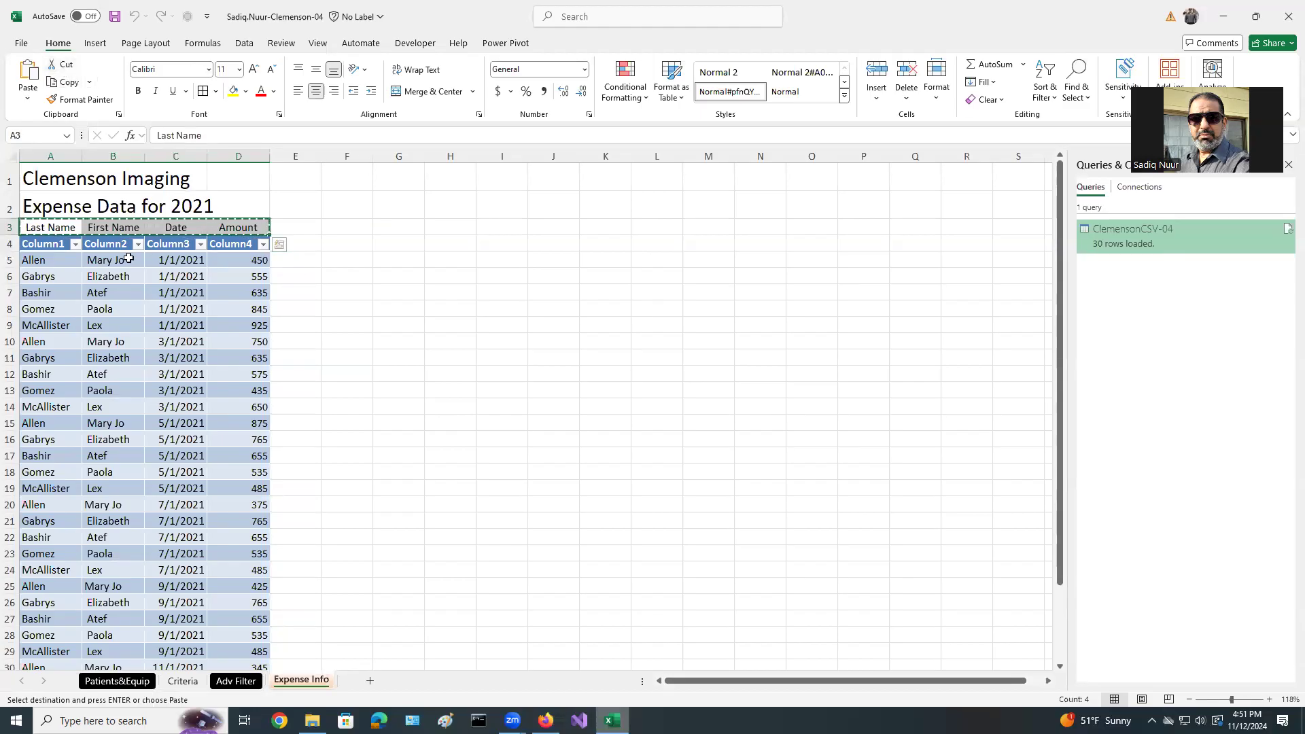
pyautogui.click(37, 245)
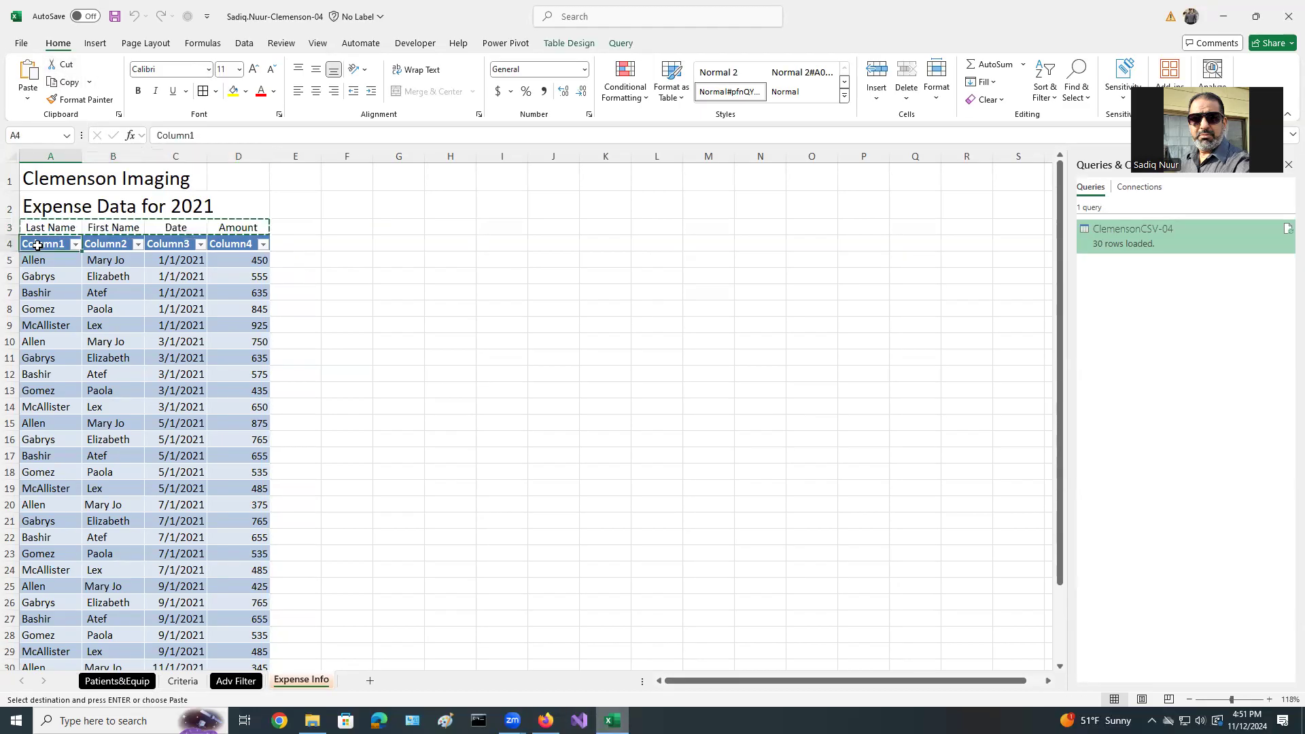
pyautogui.click(27, 71)
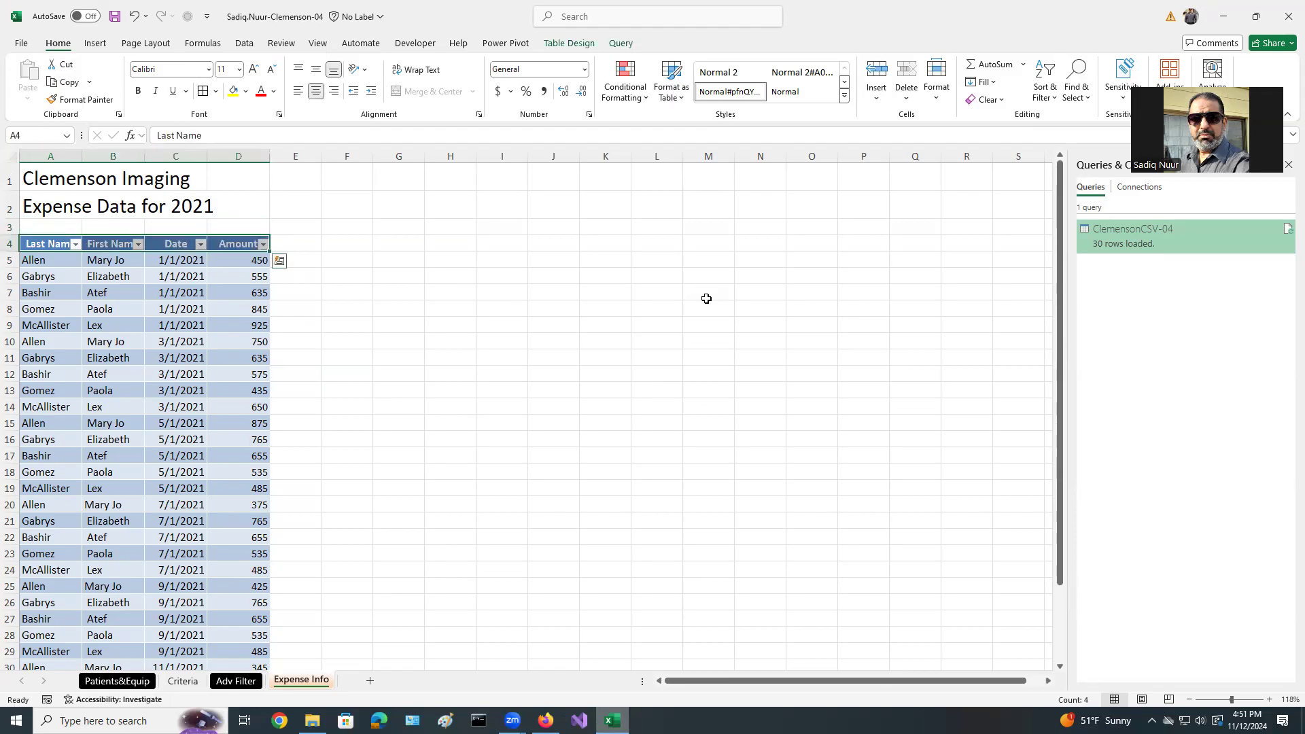
# - Mark instruction 9a, moving the row 3 labels, as completed on the SIMnet page in the browser and return to Excel
pyautogui.click(547, 719)
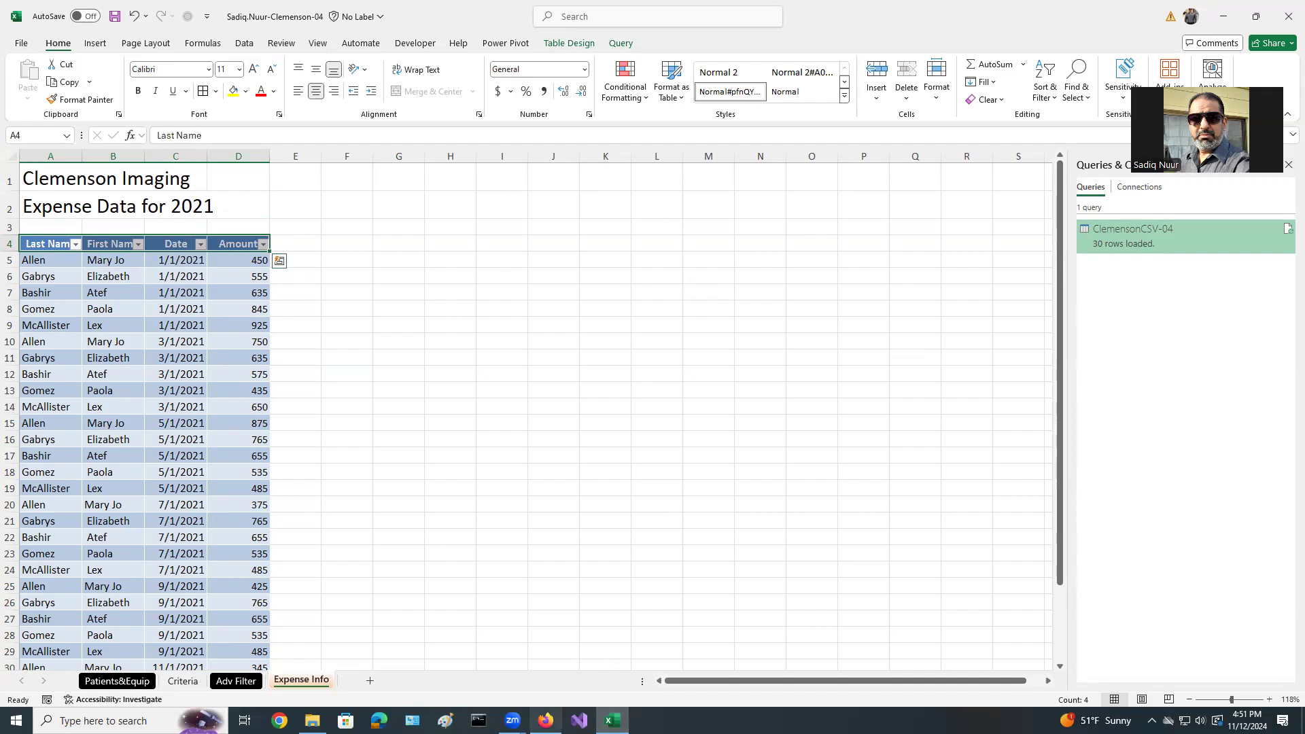
pyautogui.click(414, 249)
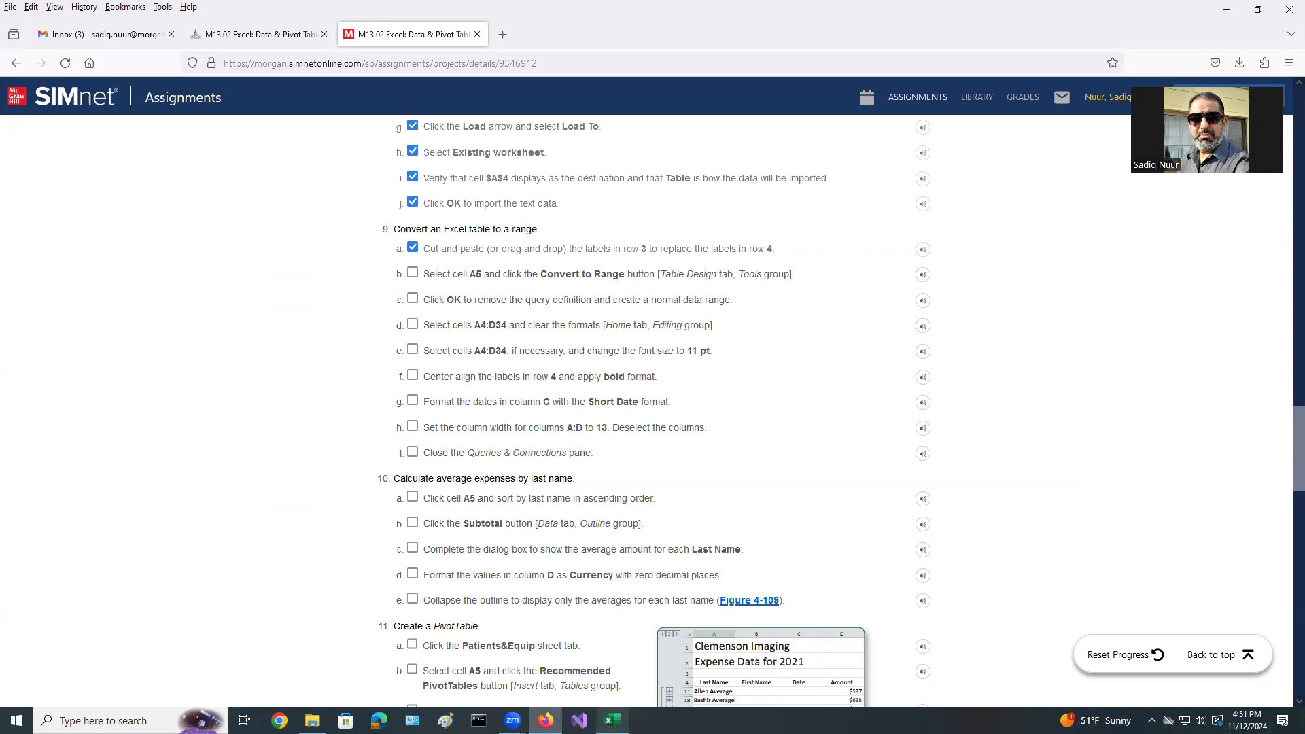
pyautogui.click(612, 720)
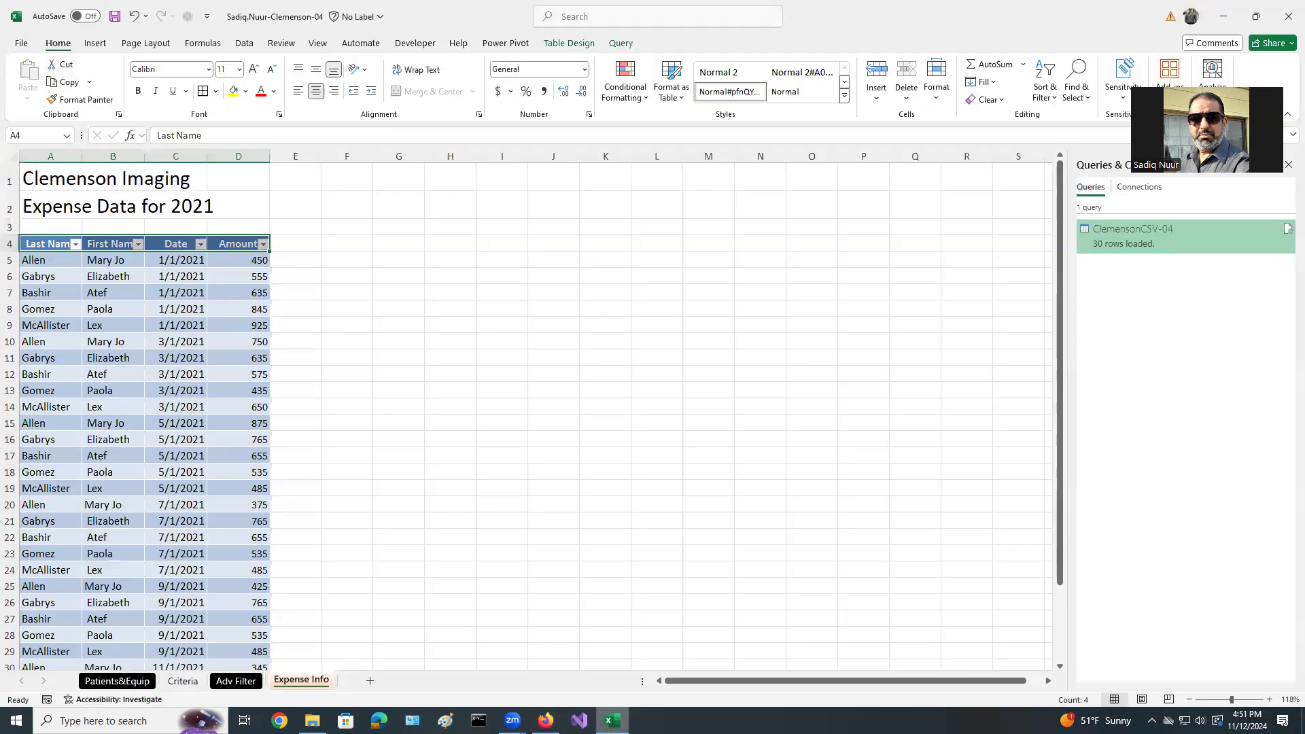
# - Select cell A5 and convert the imported table to a normal range, removing its query definition
pyautogui.click(54, 261)
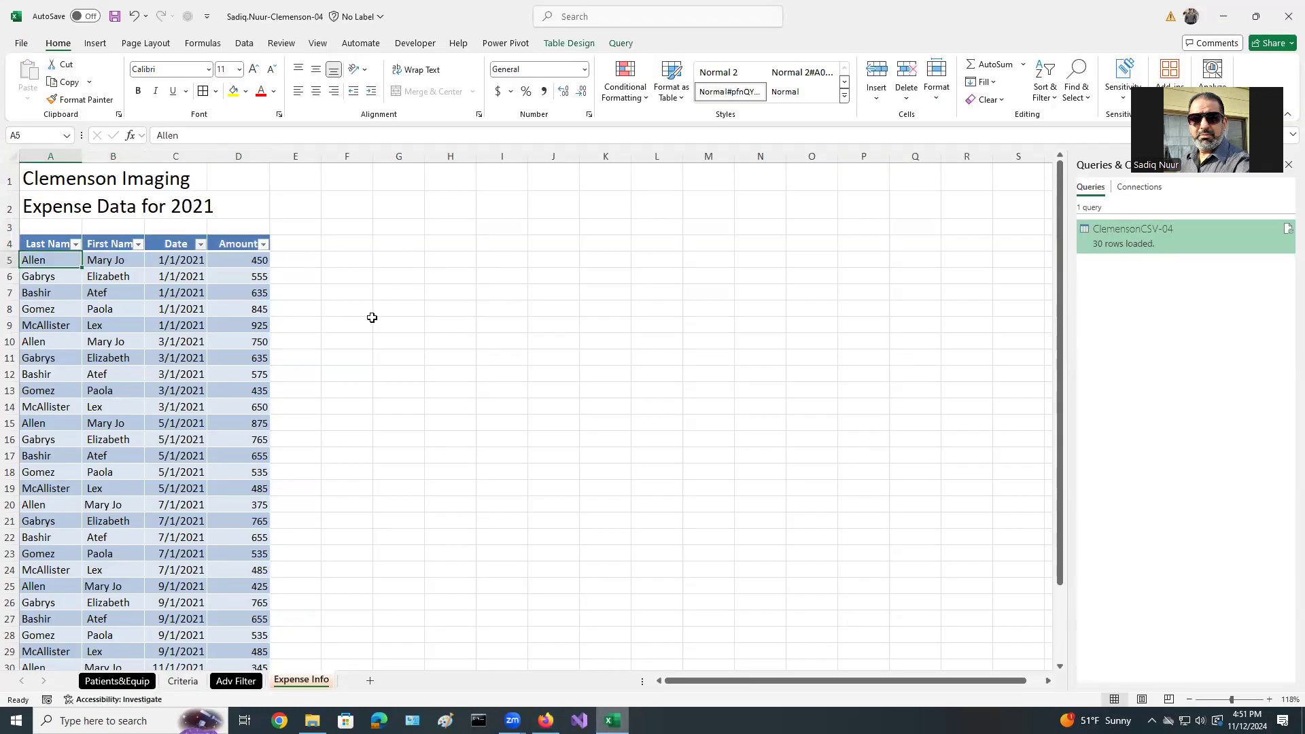
pyautogui.click(565, 45)
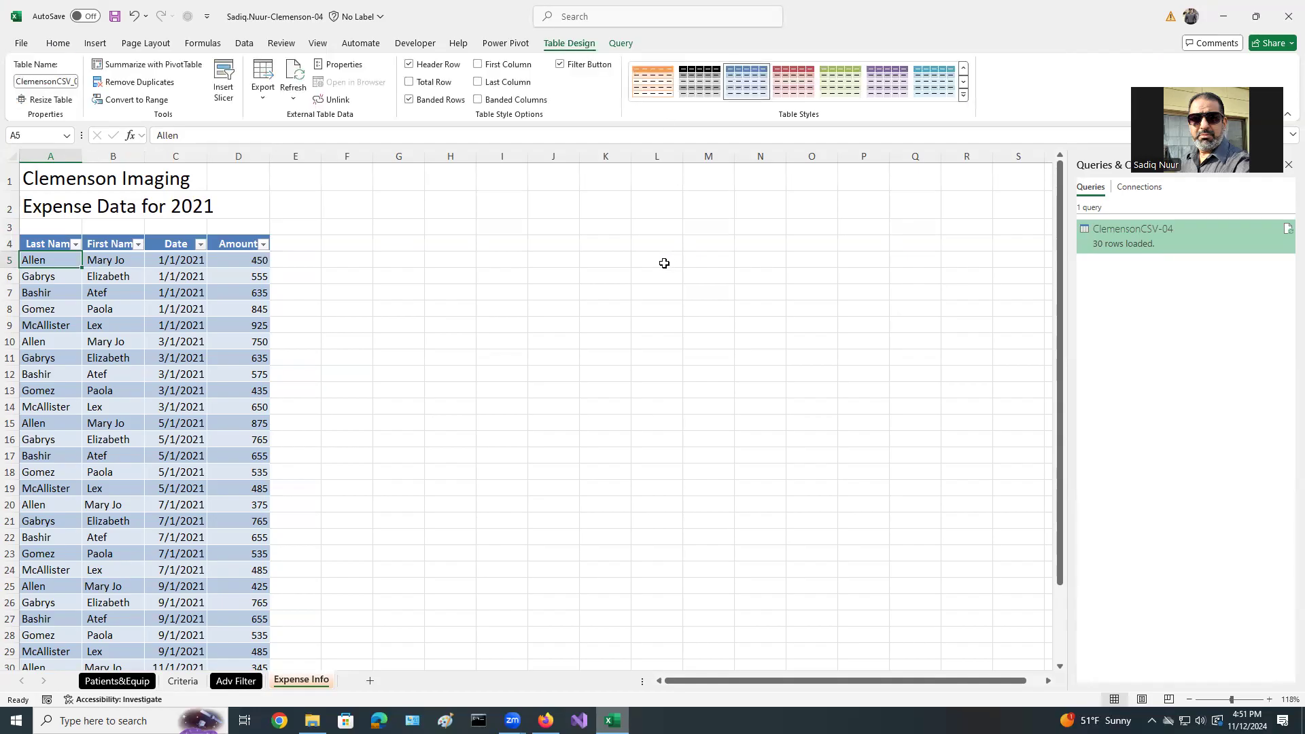
pyautogui.click(133, 102)
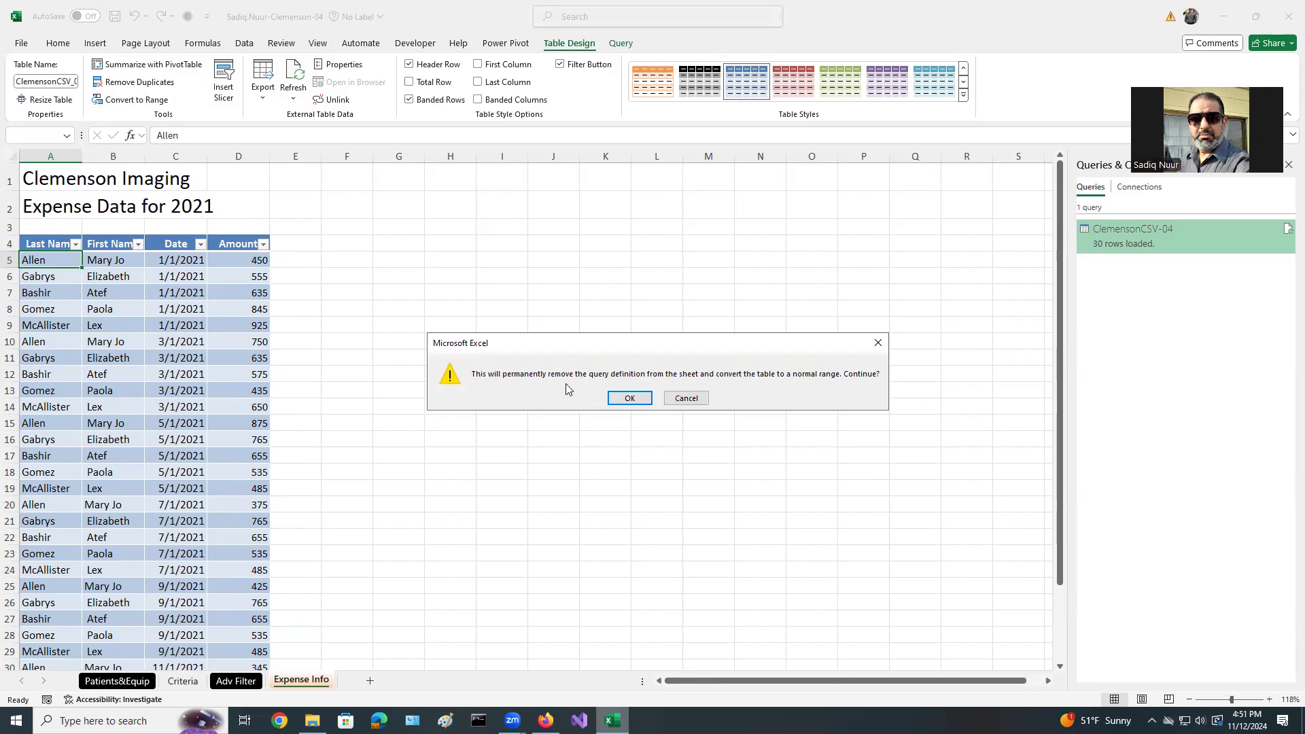
pyautogui.click(628, 397)
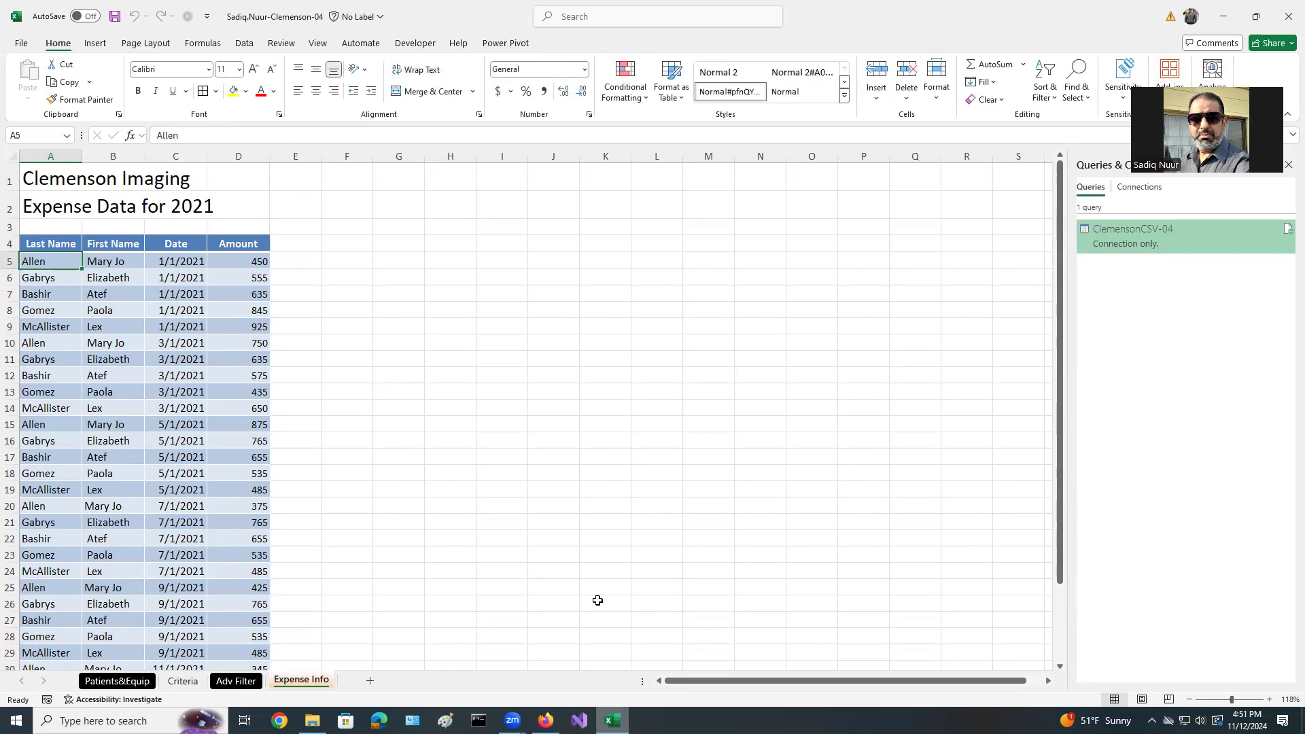
# - Mark instructions 9b and 9c, converting the table to a range, as completed on the SIMnet page and return to Excel
pyautogui.click(614, 720)
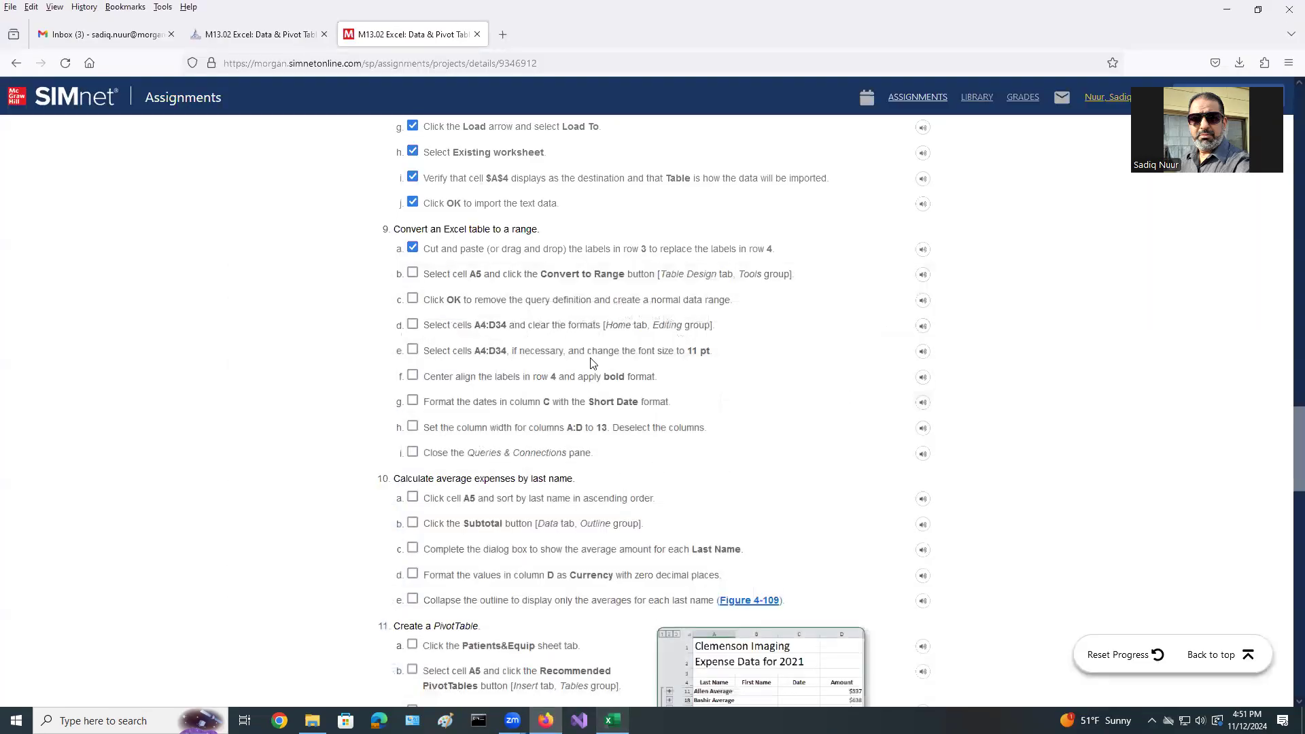
pyautogui.click(413, 272)
pyautogui.click(413, 300)
pyautogui.click(612, 721)
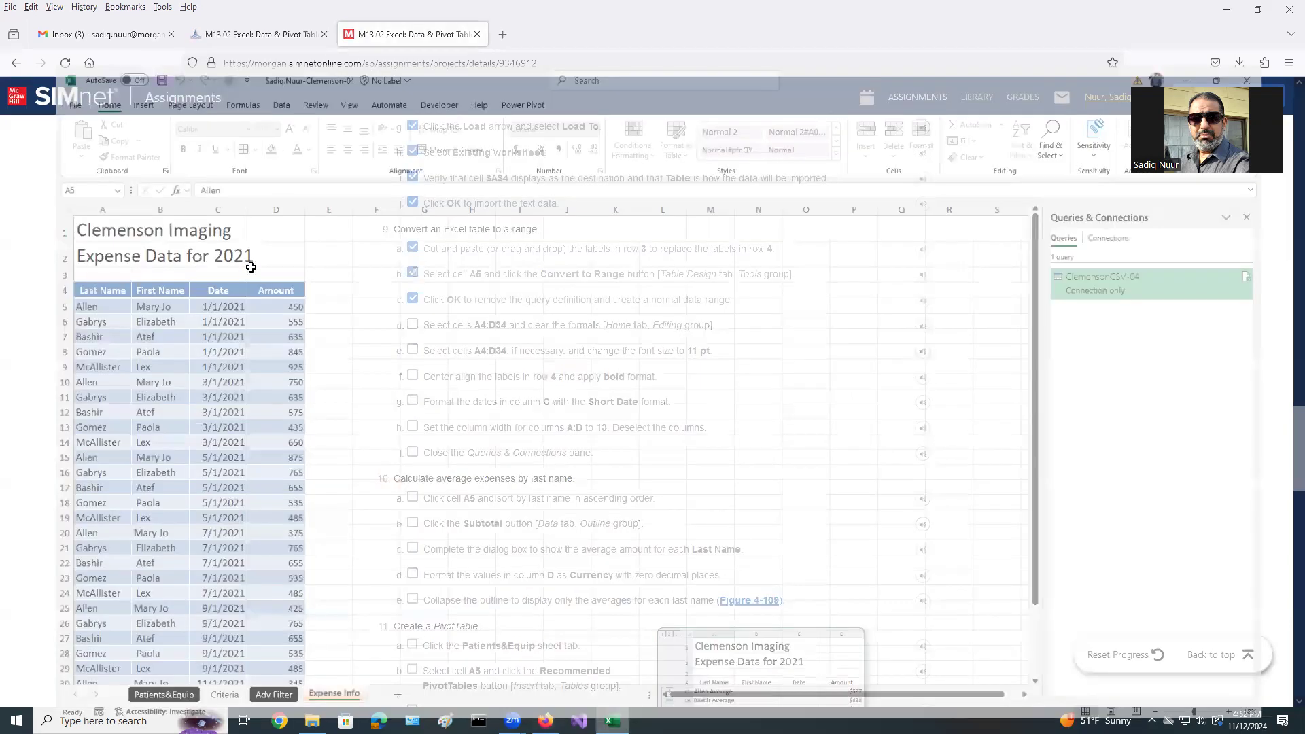
# - Clear the formats of cells A4:D34 and set their font size to 11 pt
pyautogui.moveTo(53, 245); pyautogui.dragTo(244, 625)
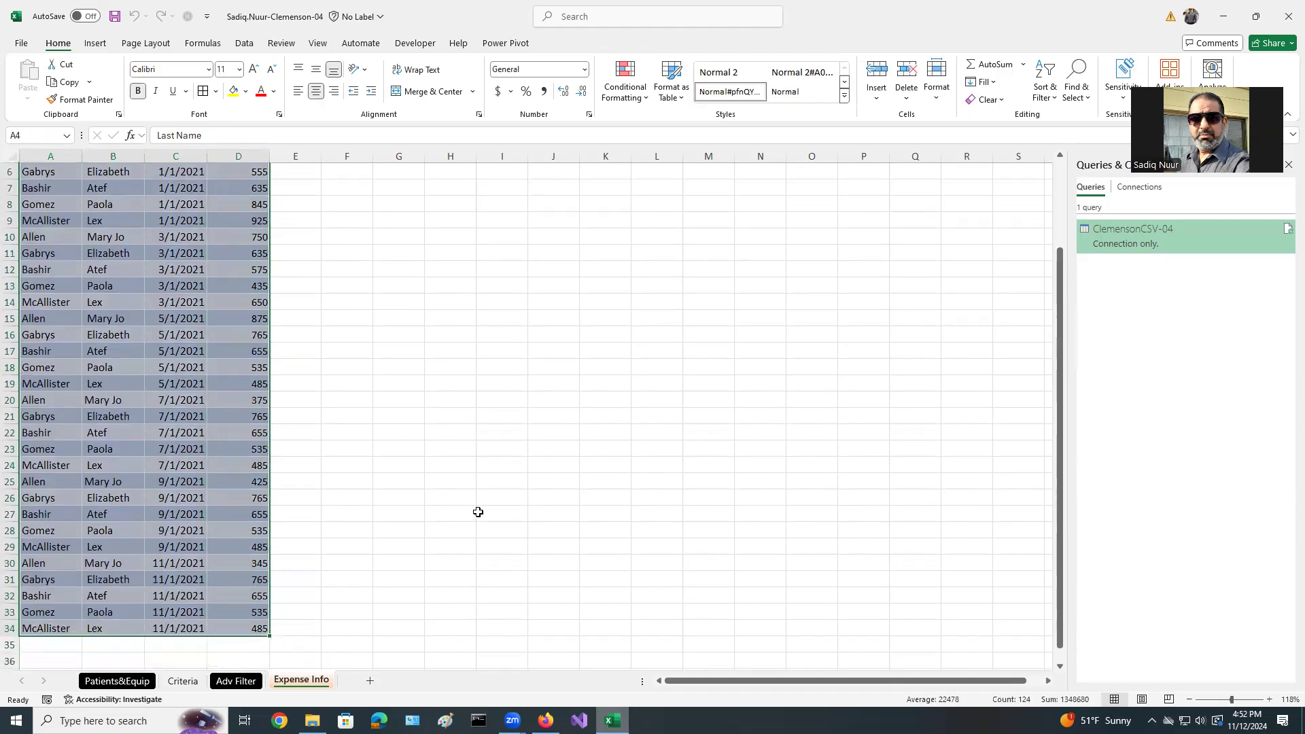
pyautogui.scroll(2, 478, 512)
pyautogui.scroll(-1, 478, 512)
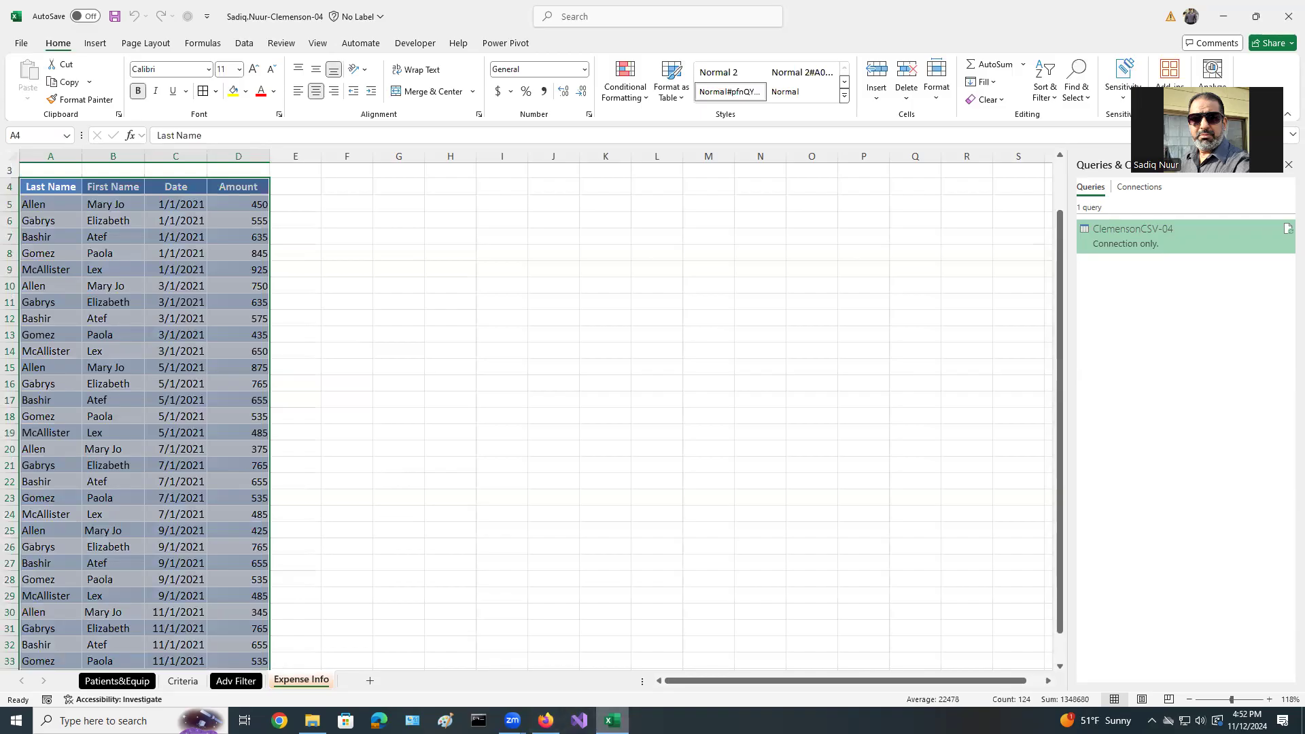
pyautogui.click(546, 720)
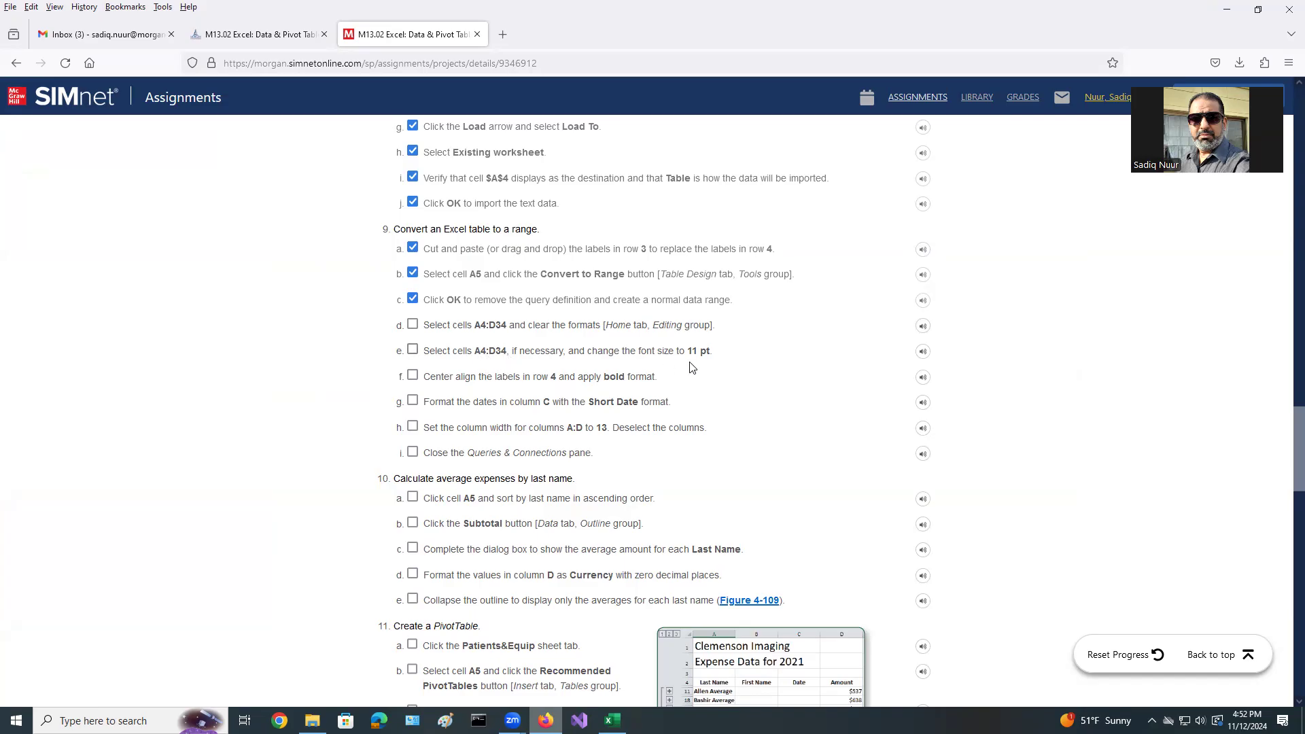
pyautogui.click(612, 721)
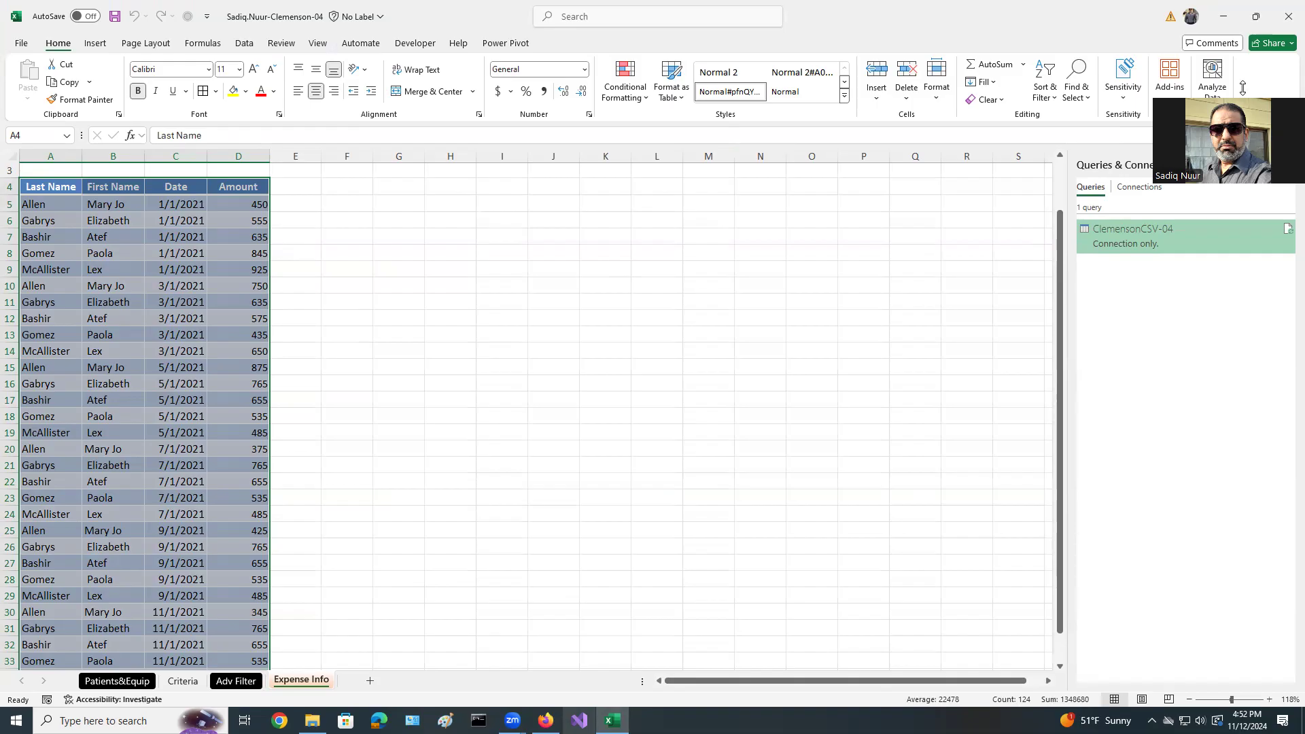
pyautogui.click(1002, 101)
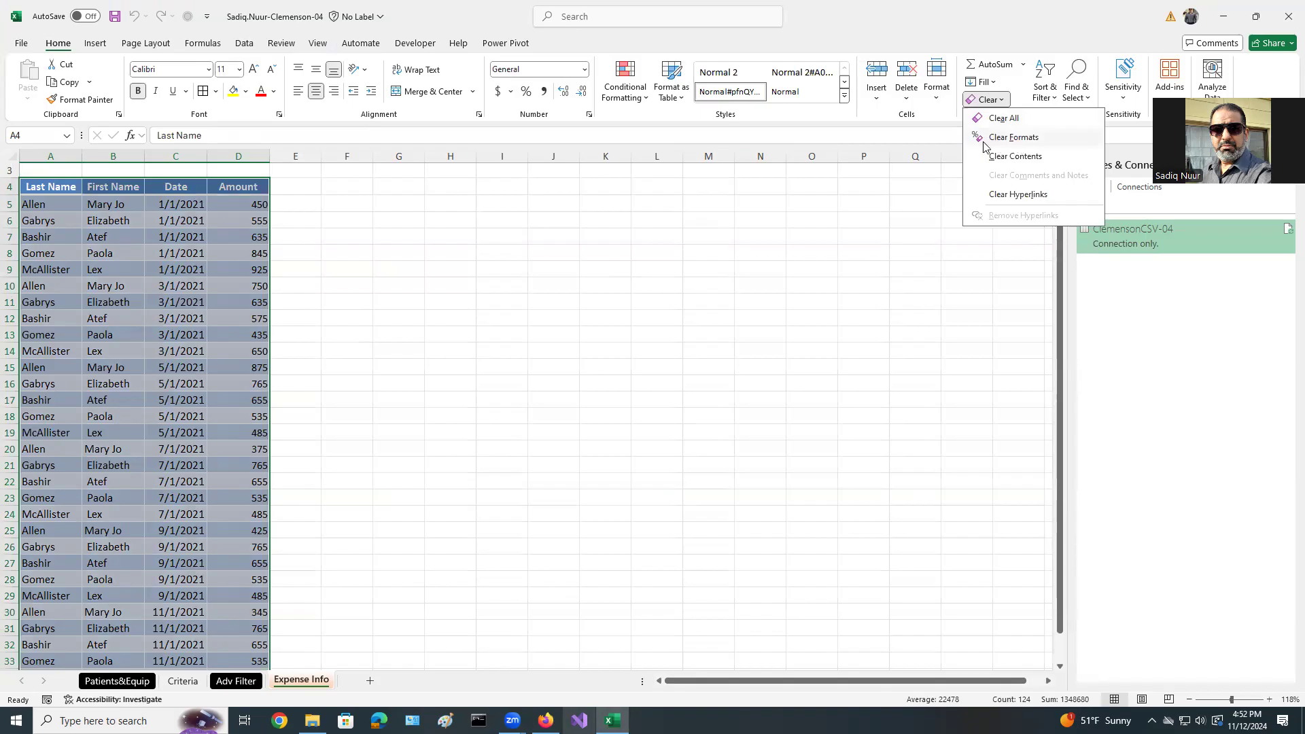
pyautogui.click(1025, 142)
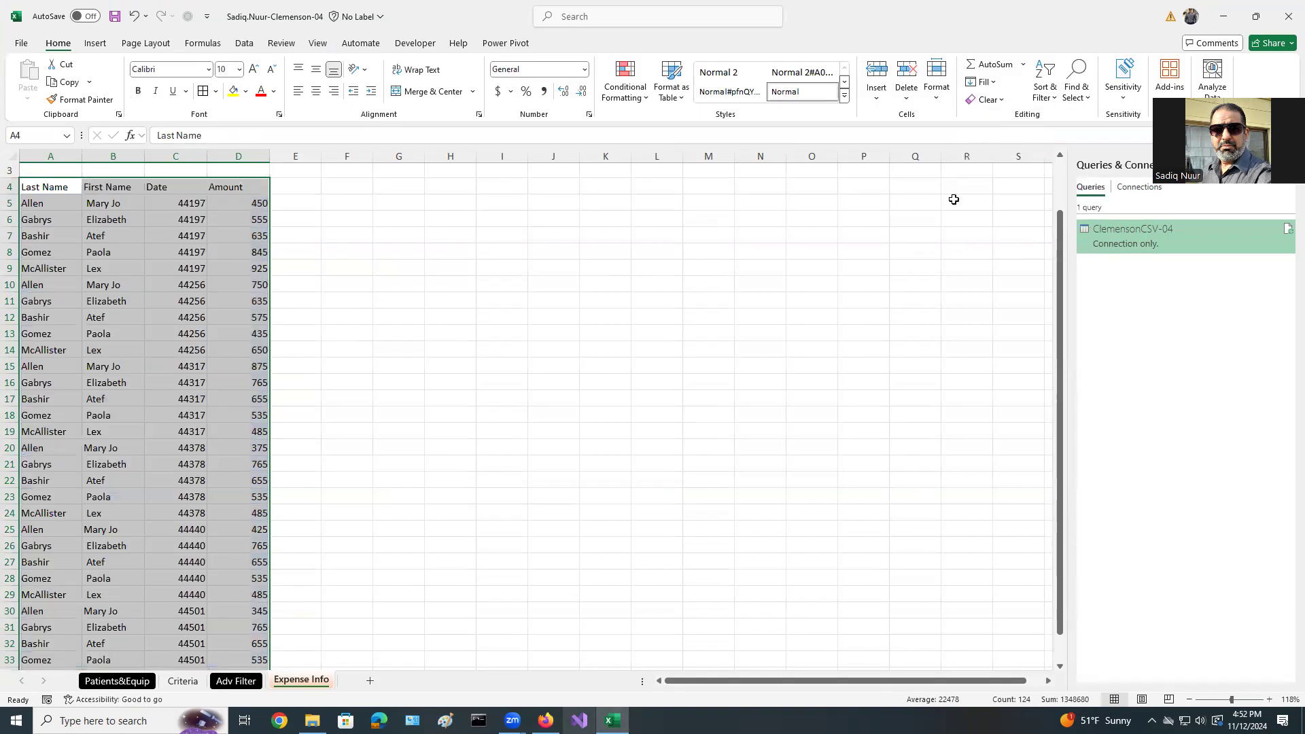
pyautogui.click(239, 69)
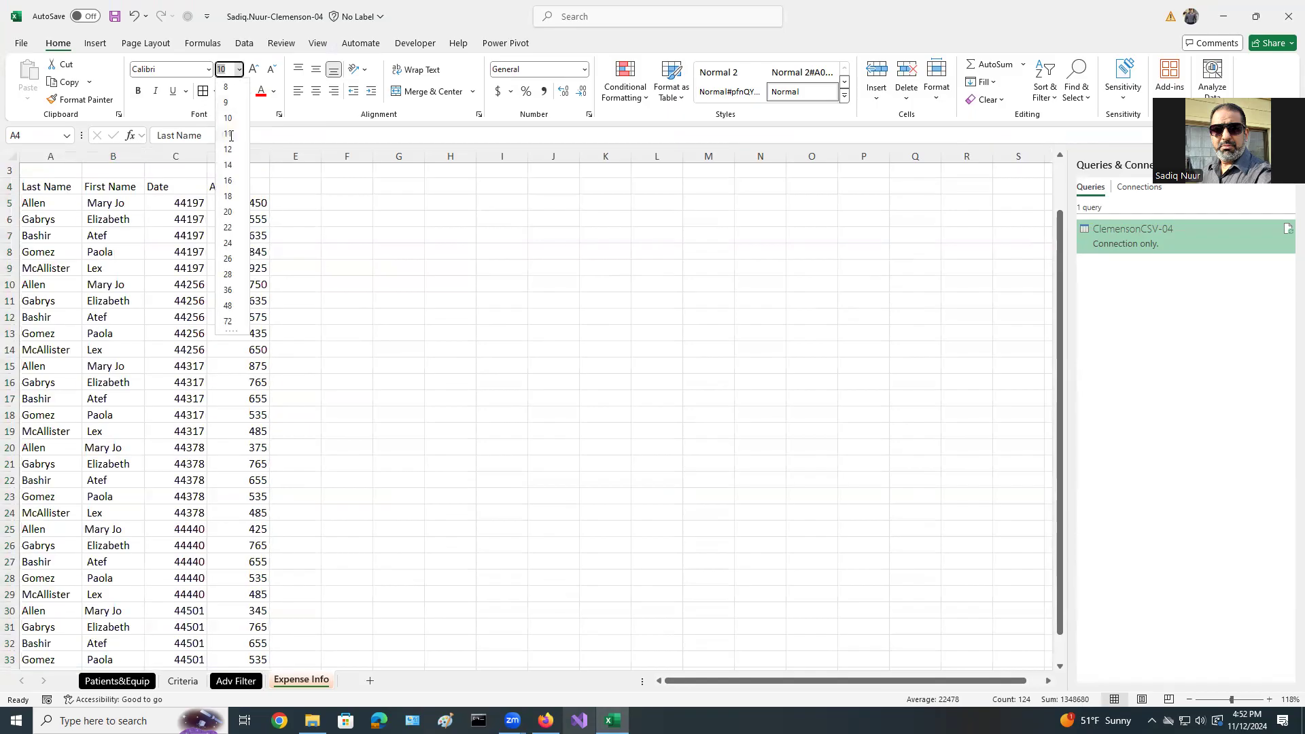
pyautogui.click(231, 134)
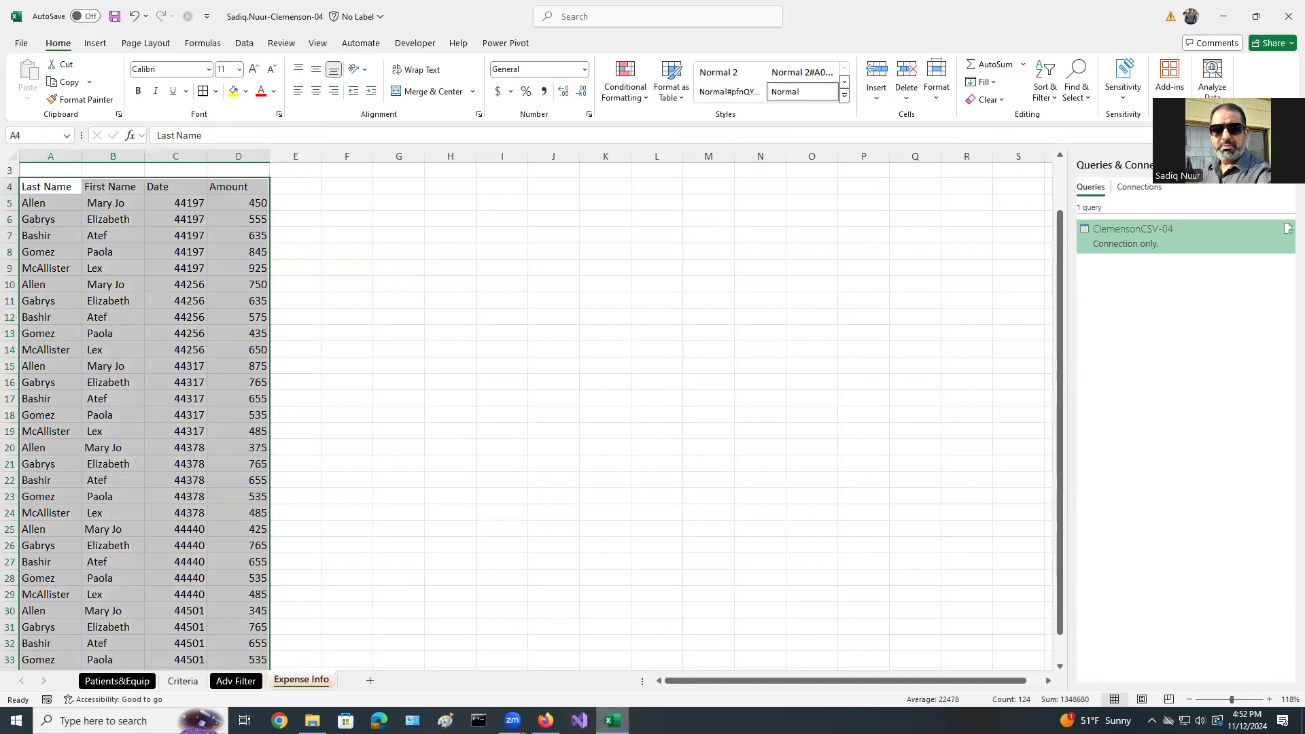
# - Mark instructions 9d and 9e, clearing formats and changing the font size, as completed on the SIMnet page and return to Excel
pyautogui.click(546, 720)
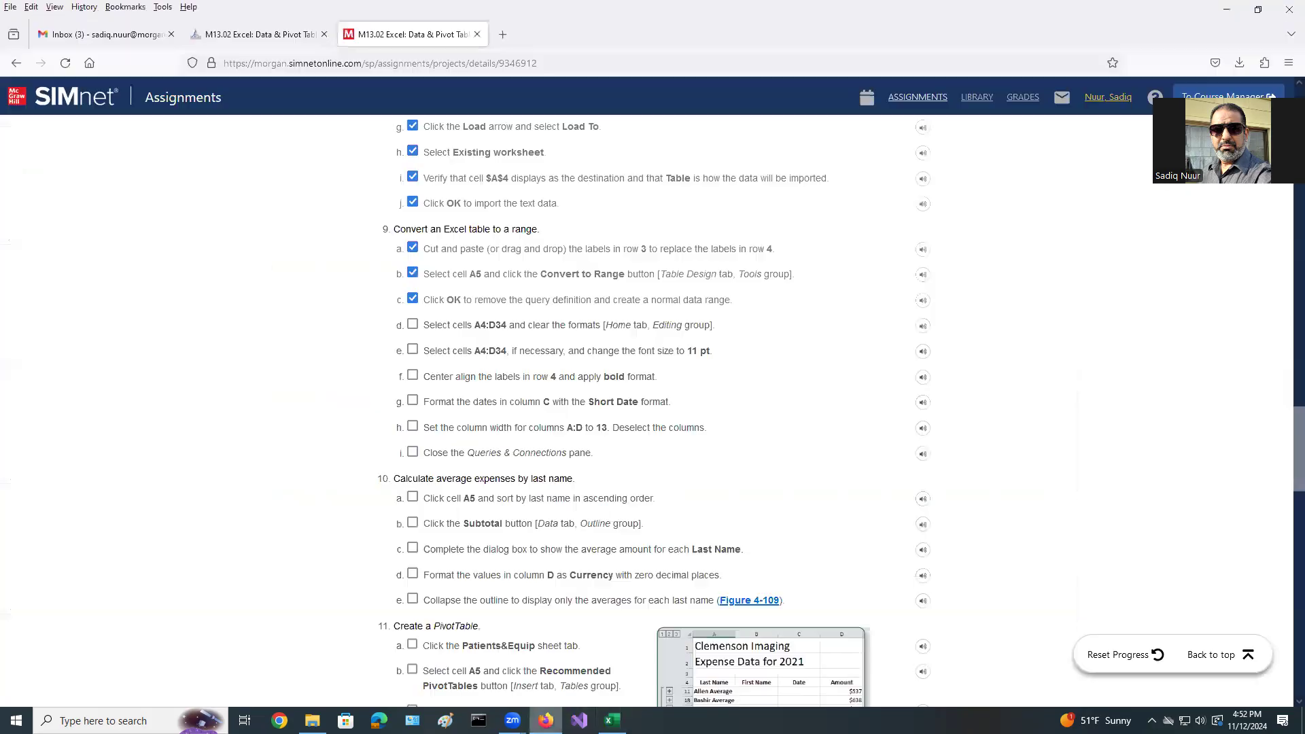
pyautogui.click(413, 324)
pyautogui.click(413, 350)
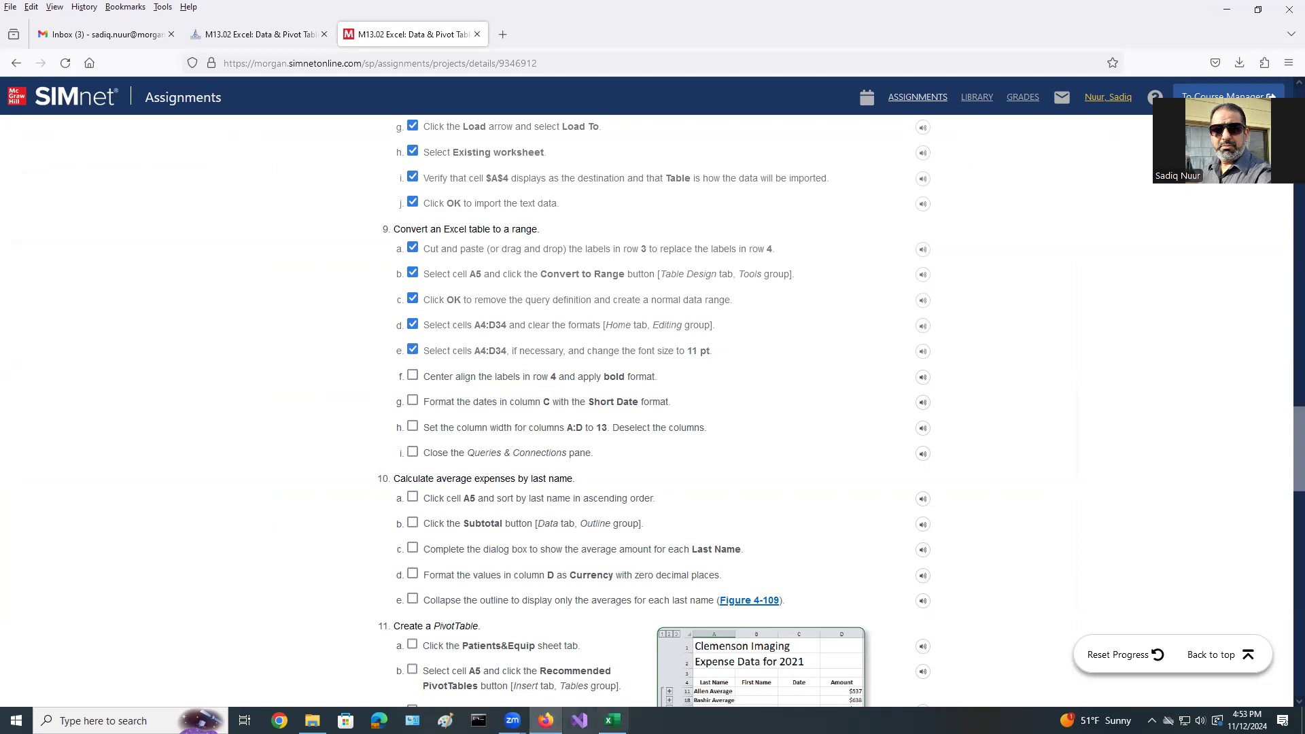
pyautogui.click(612, 720)
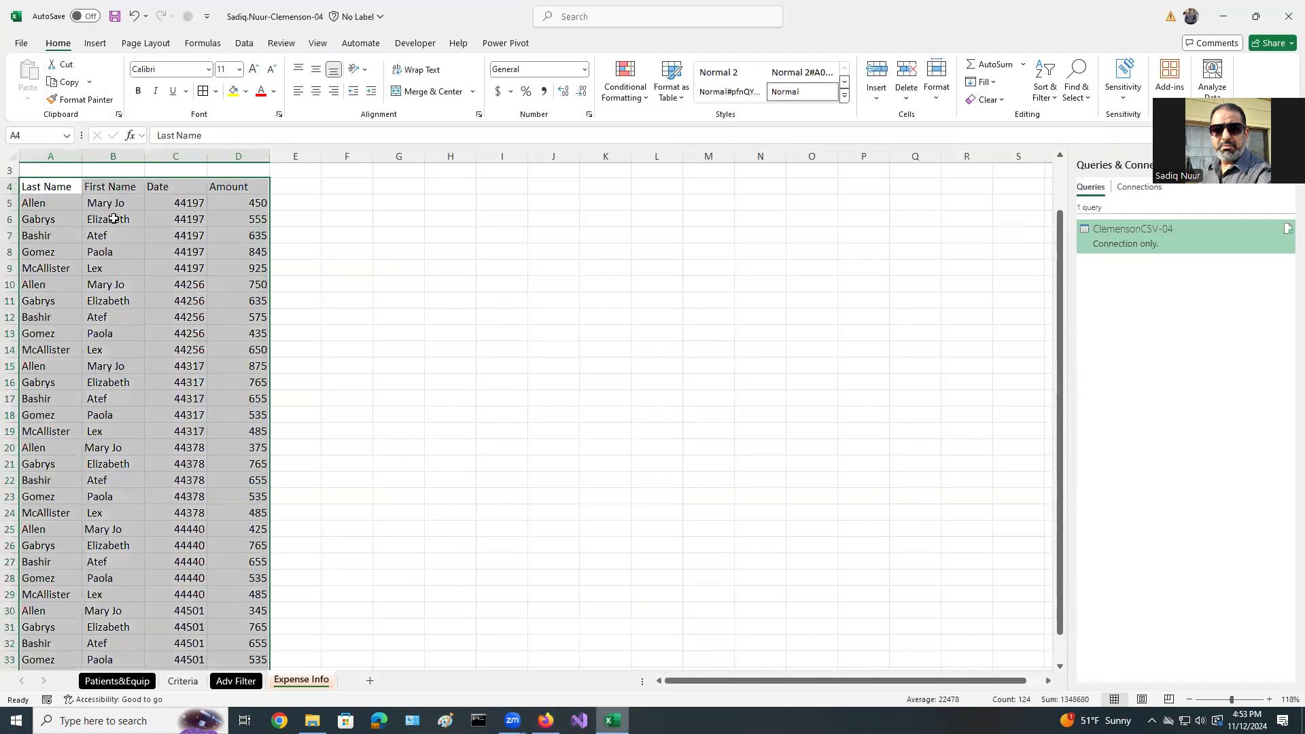
# - Apply bold and center alignment to the labels in cells A4:D4
pyautogui.click(32, 187)
pyautogui.moveTo(33, 187); pyautogui.dragTo(225, 187)
pyautogui.click(140, 92)
pyautogui.click(316, 92)
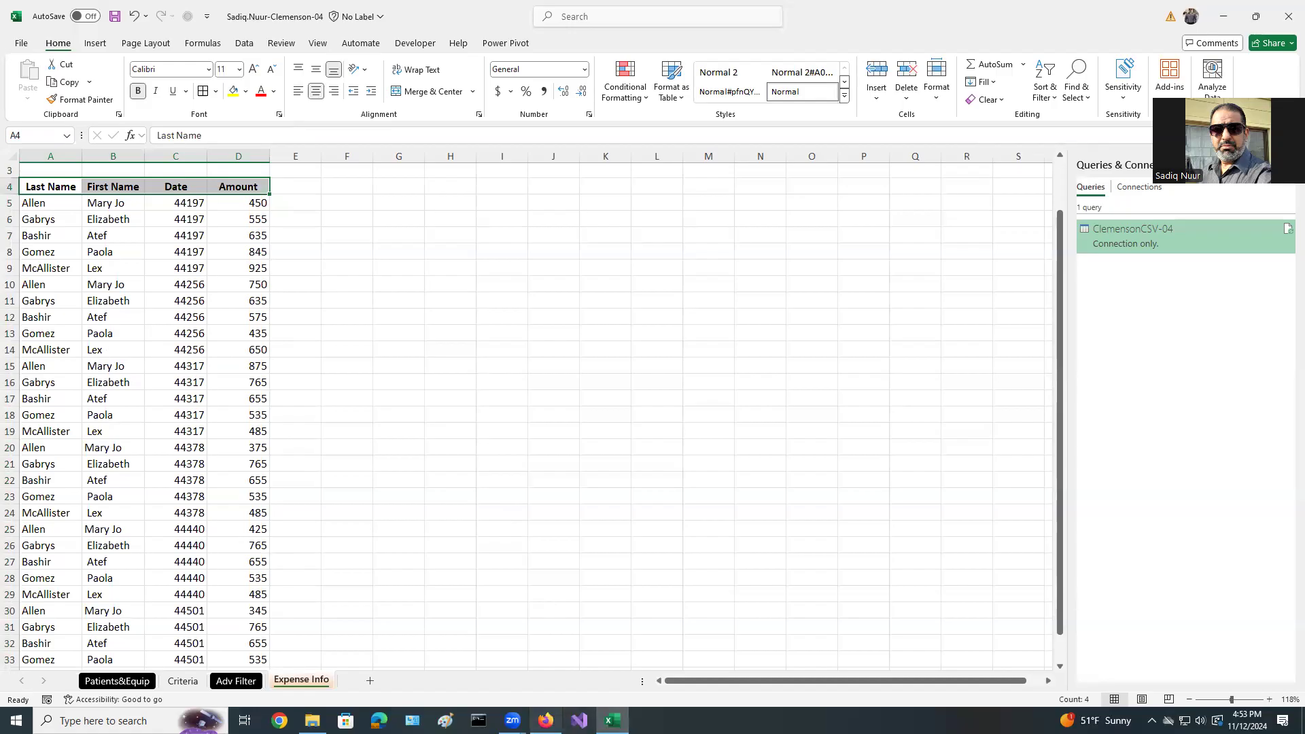
# - Mark instruction 9f, formatting the row 4 labels, as completed on the SIMnet page in the browser and return to Excel
pyautogui.click(546, 721)
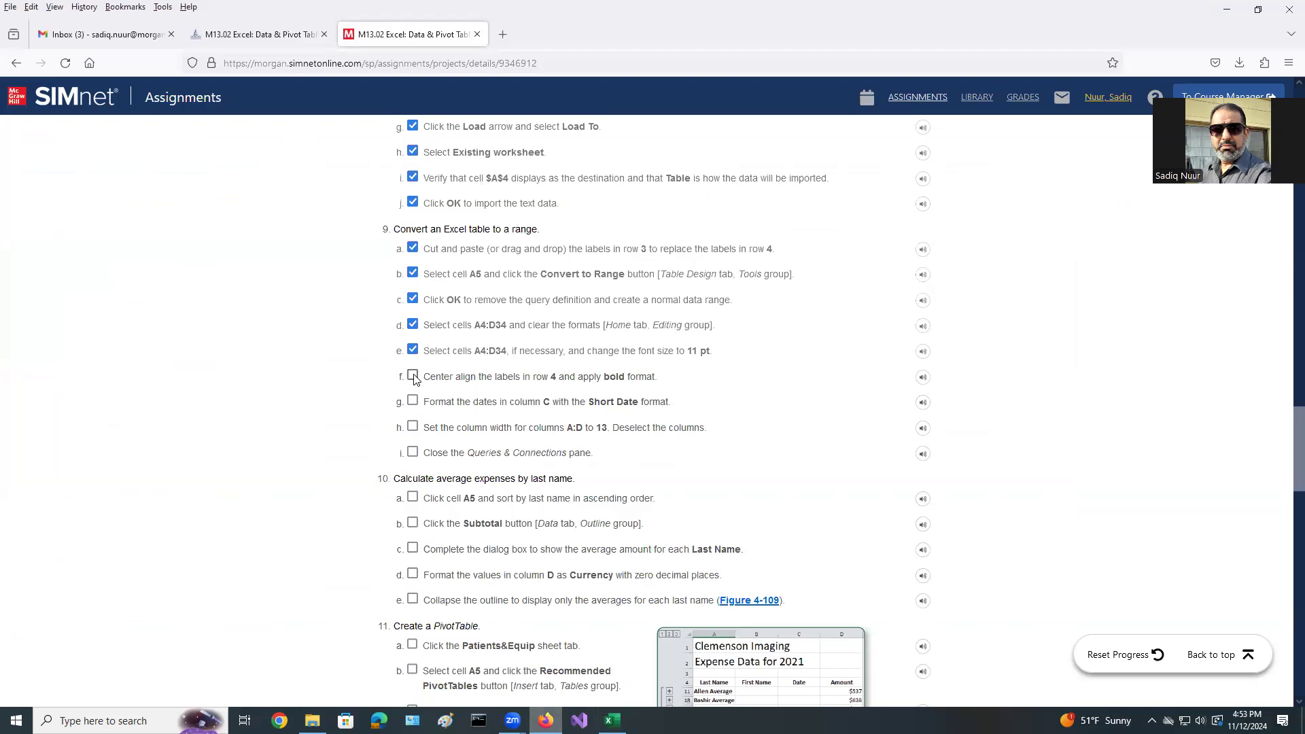
pyautogui.scroll(-2, 738, 433)
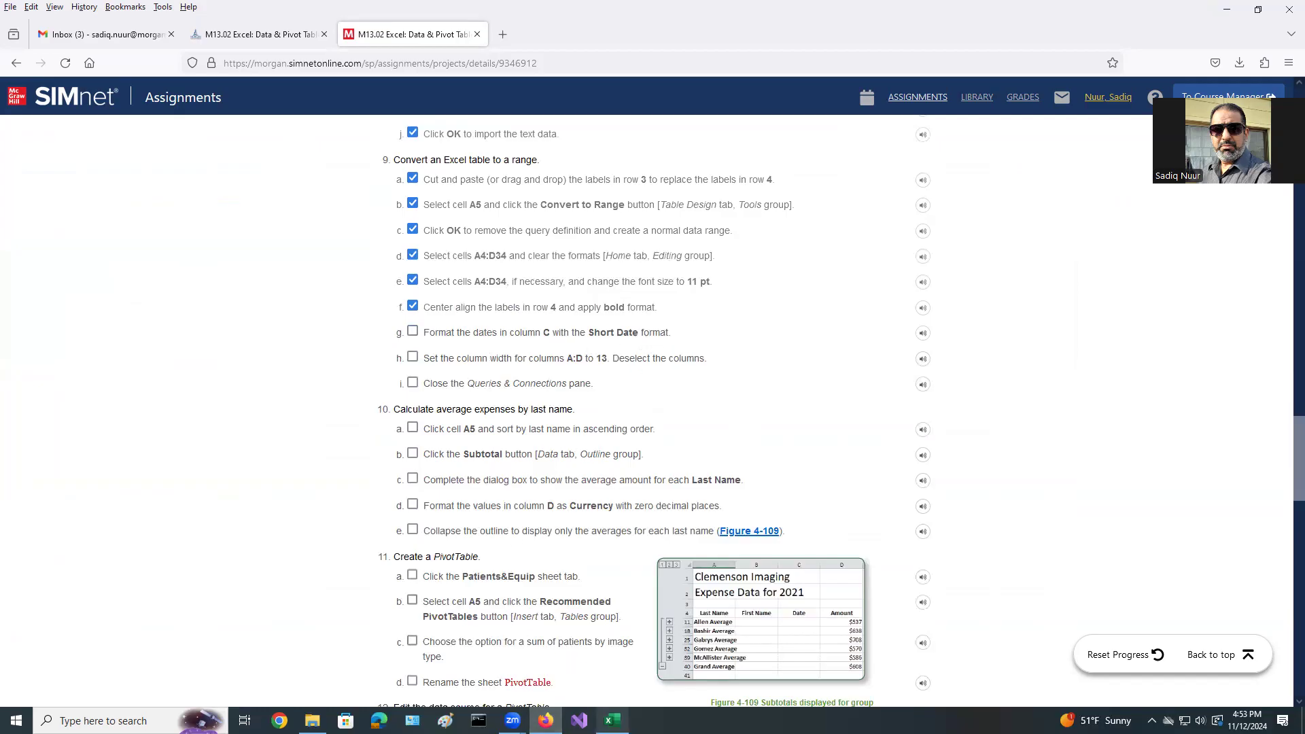
pyautogui.click(612, 720)
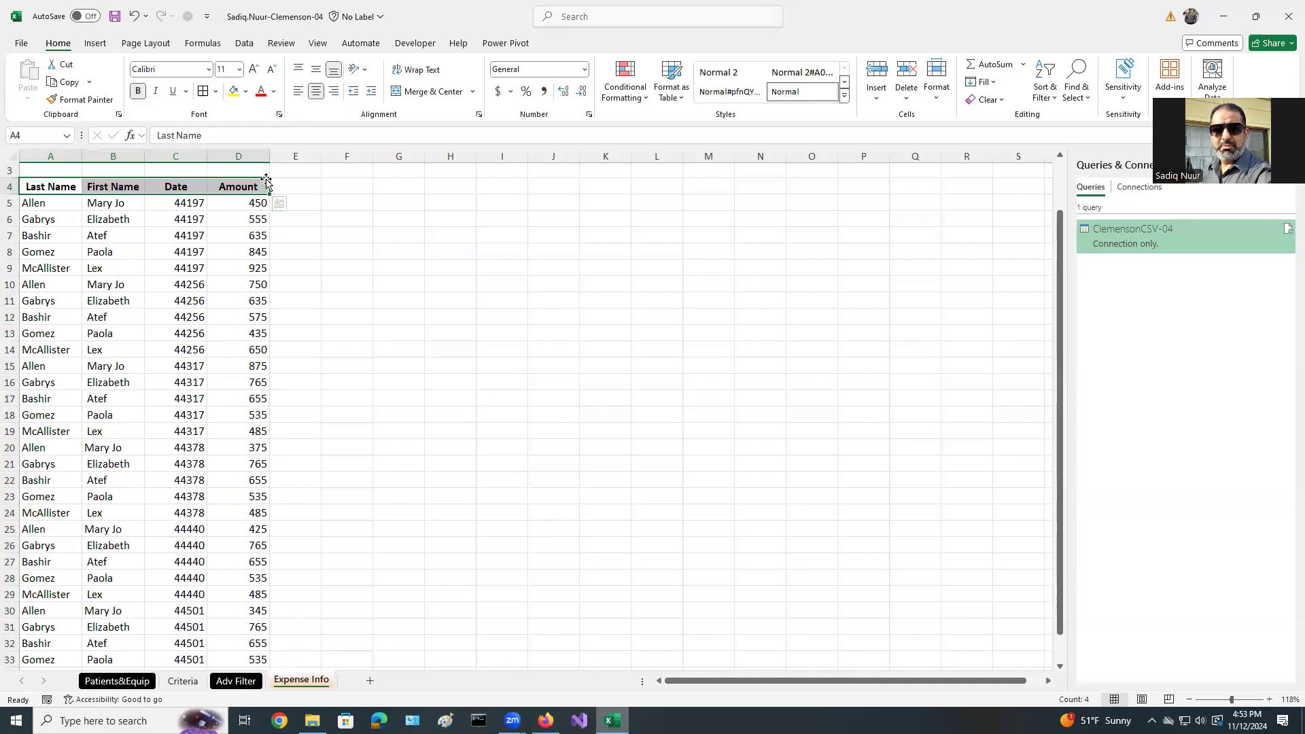
# - Format the dates in column C with the Short Date number format
pyautogui.click(184, 151)
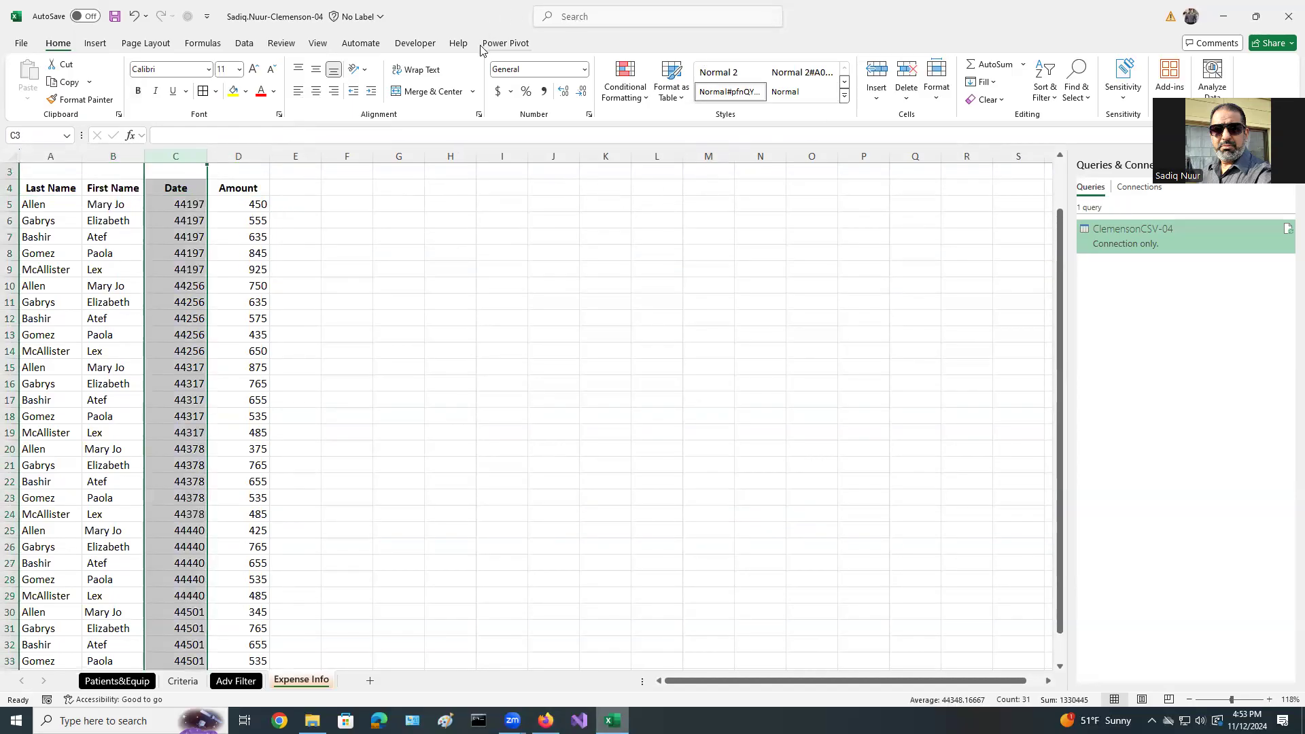
pyautogui.click(586, 71)
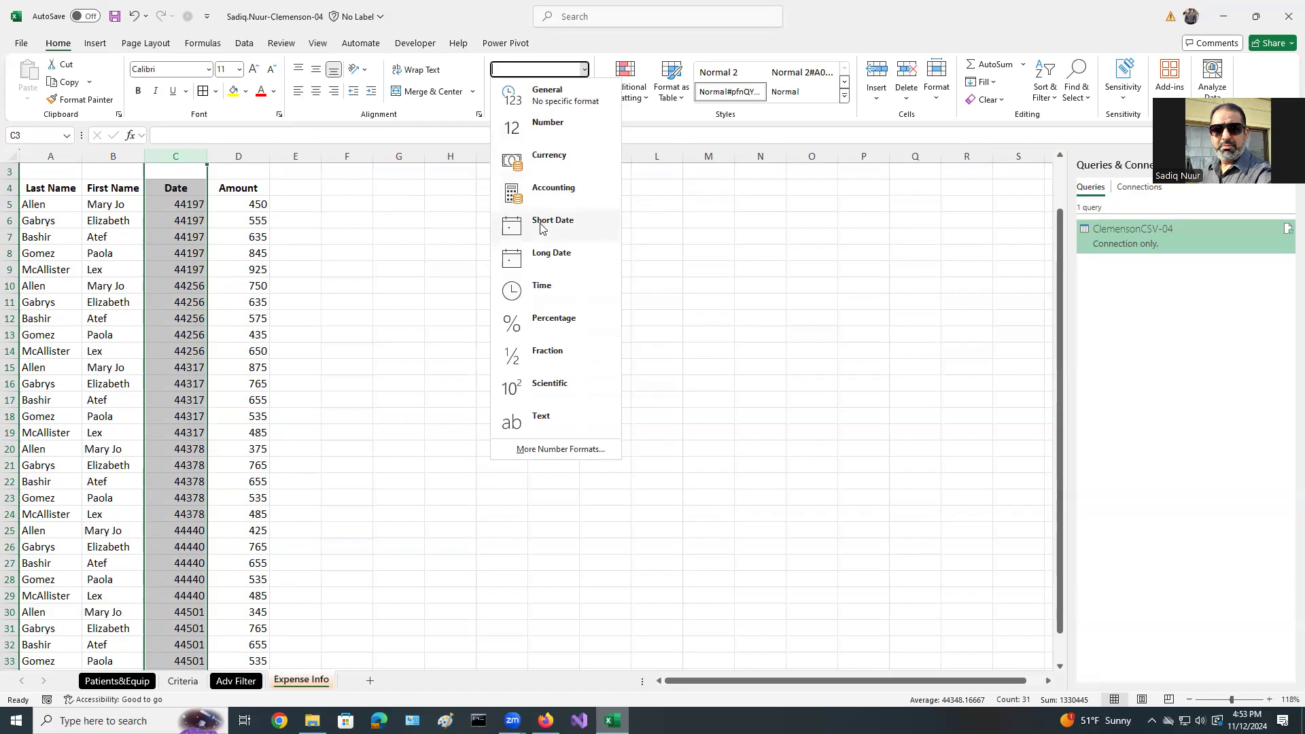
pyautogui.click(549, 221)
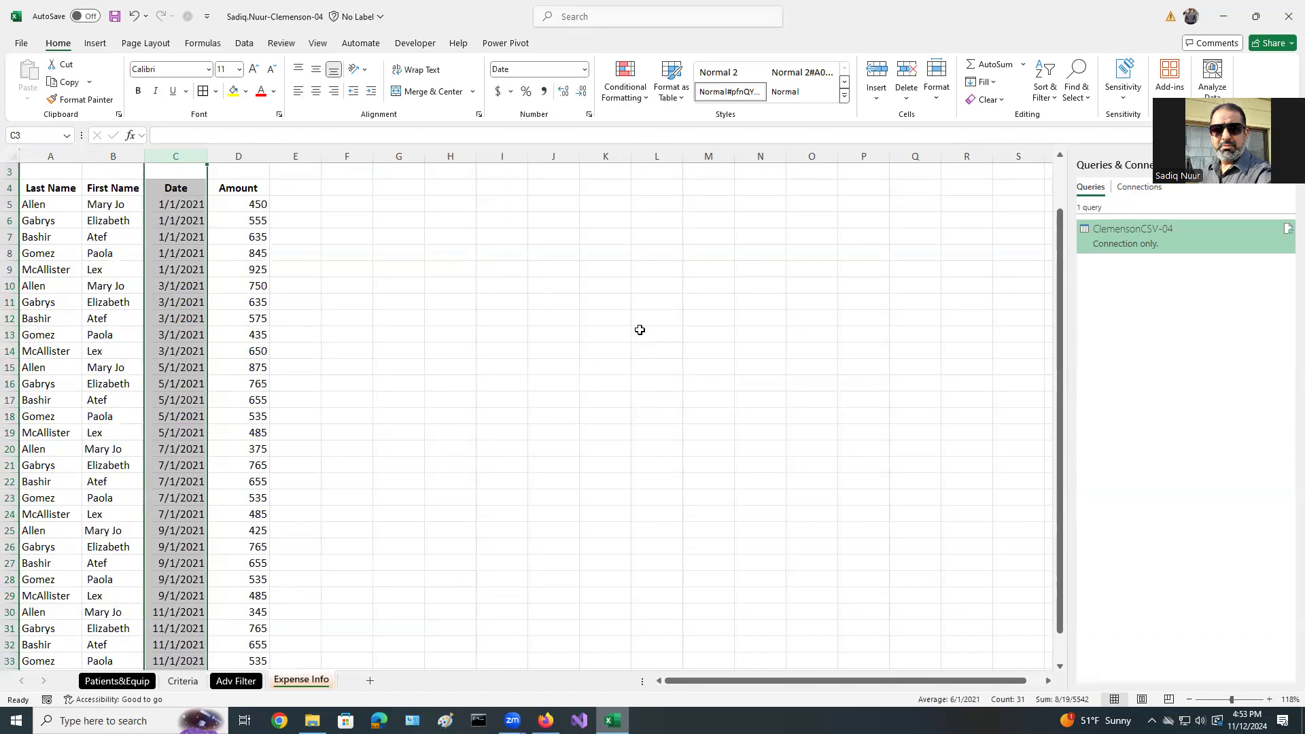
# - Mark instruction 9g, formatting the dates, as completed on the SIMnet page in the browser and return to Excel
pyautogui.click(546, 721)
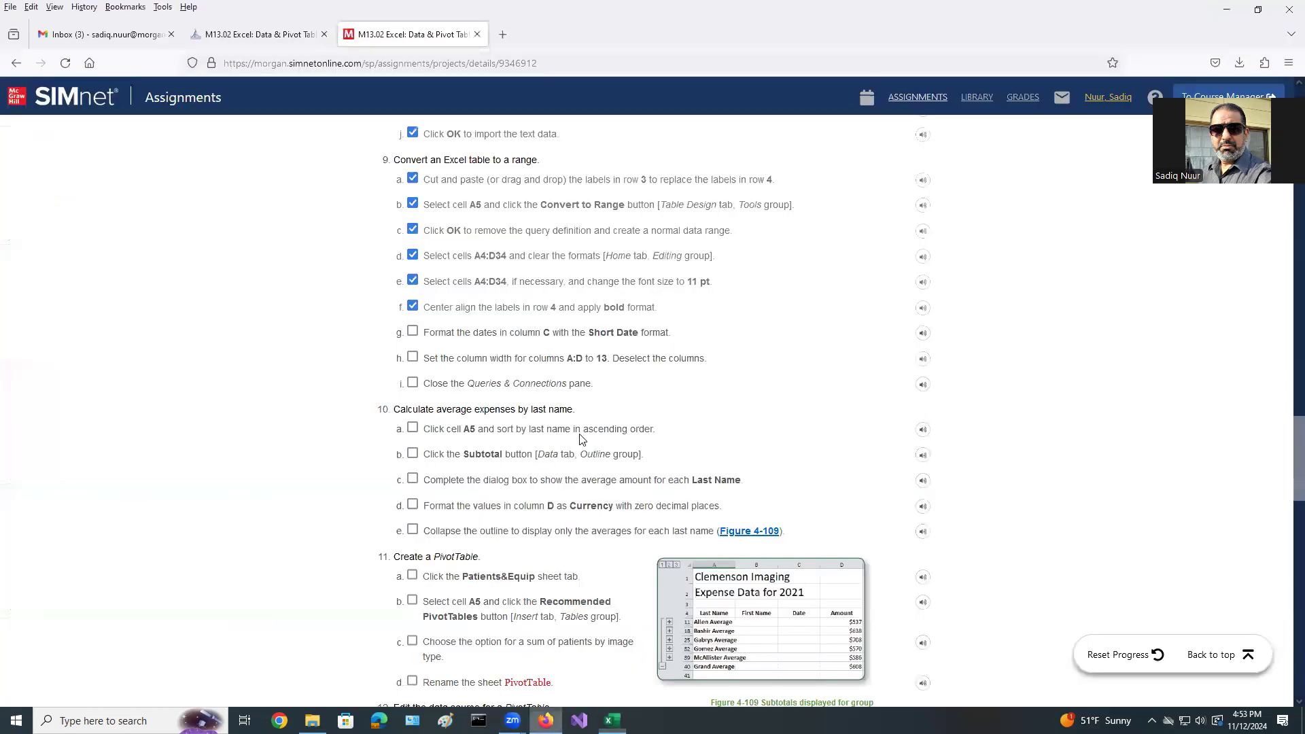
pyautogui.click(414, 332)
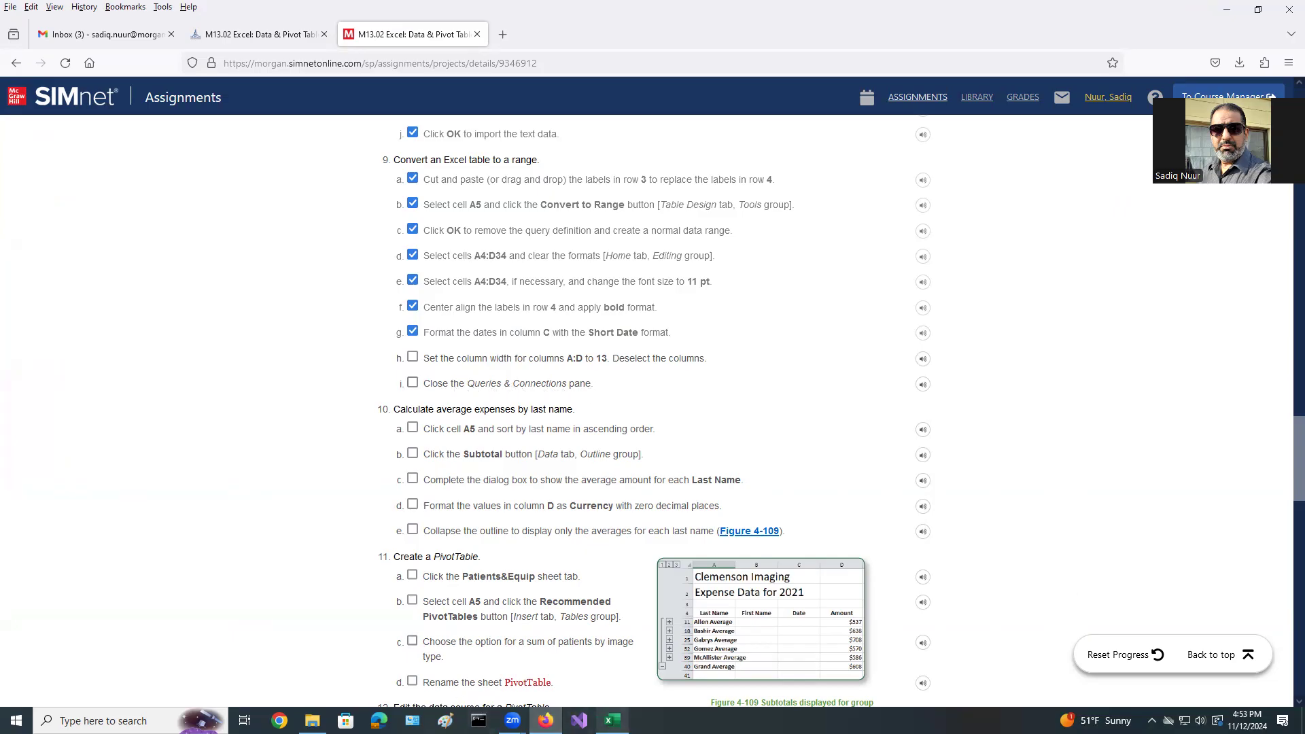
pyautogui.click(612, 721)
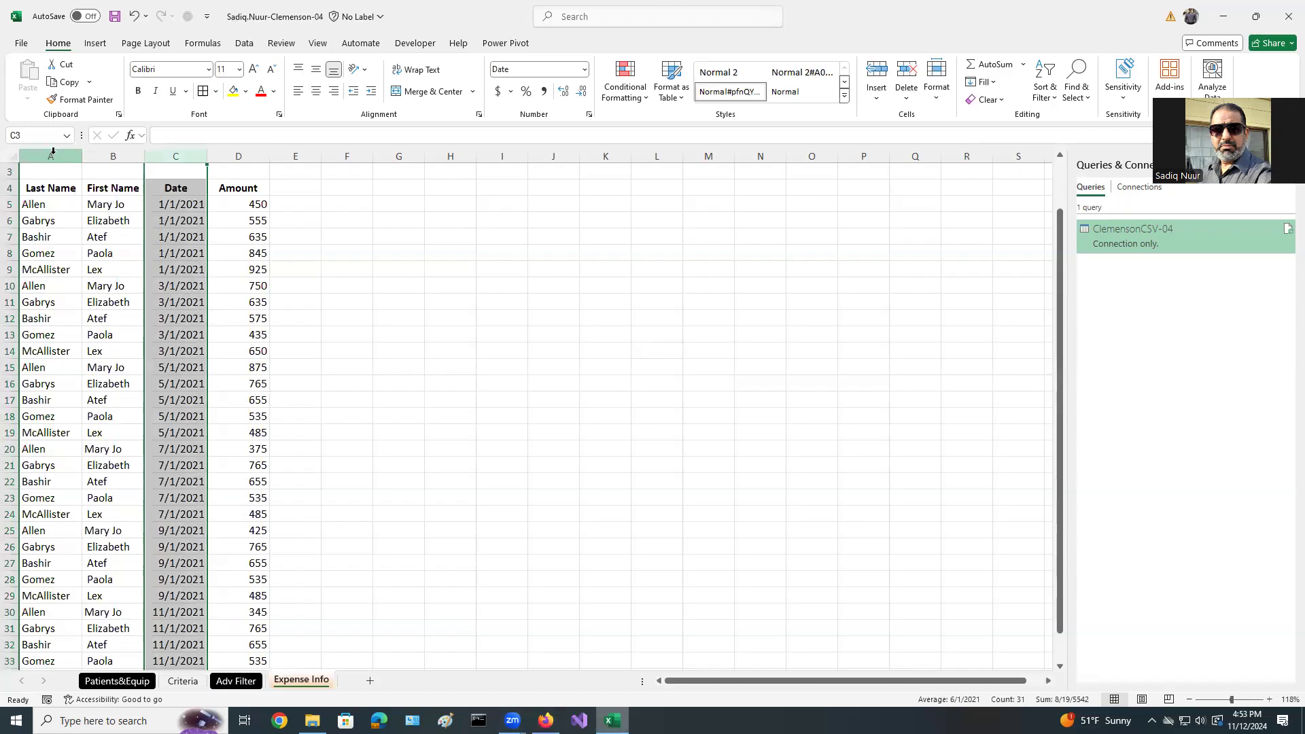
# - Set the width of columns A:D to 13 and close the Queries & Connections pane
pyautogui.click(52, 155)
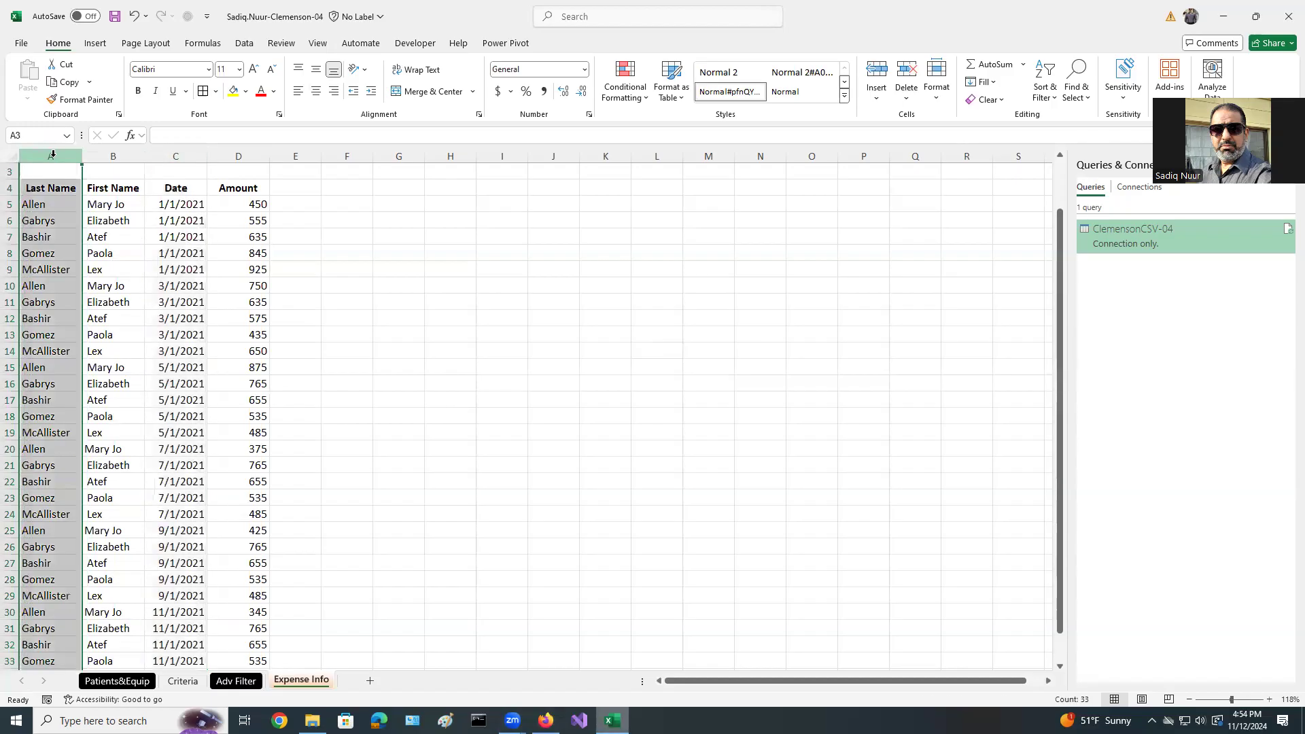
pyautogui.keyDown('shift'); pyautogui.click(246, 152); pyautogui.keyUp('shift')
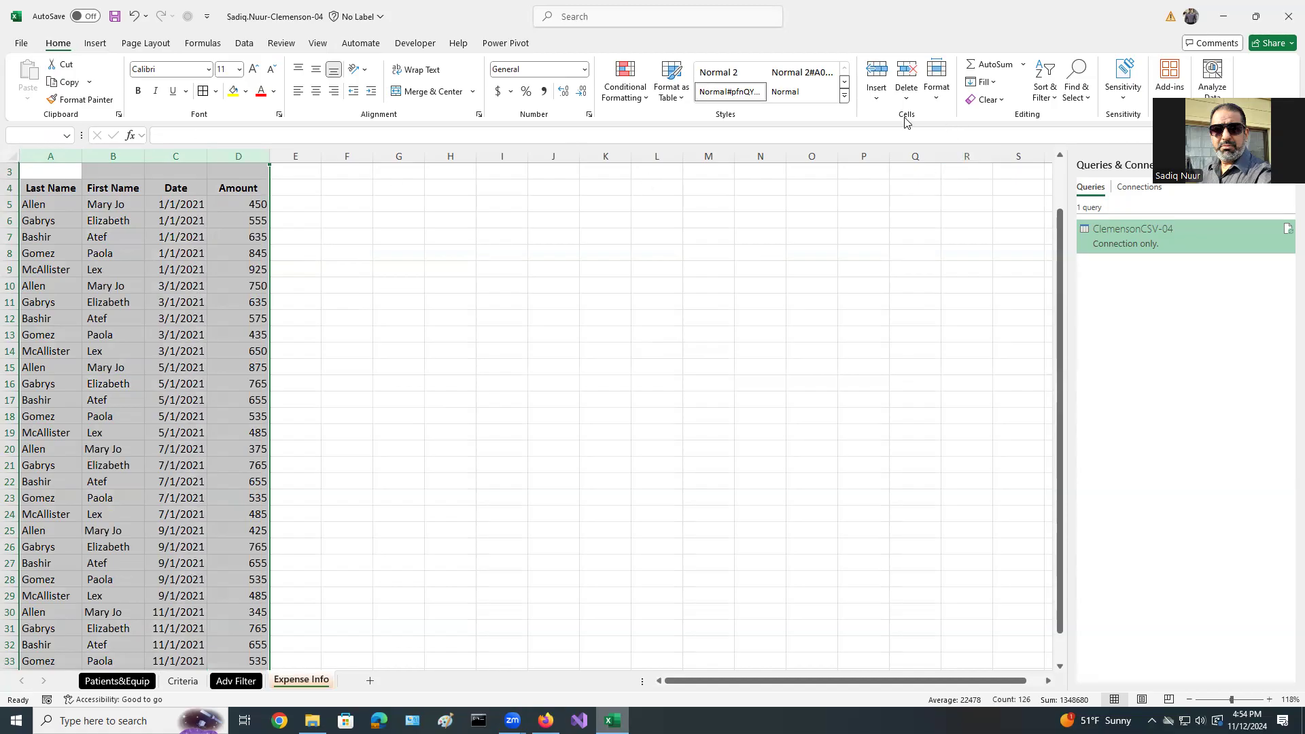
pyautogui.click(937, 87)
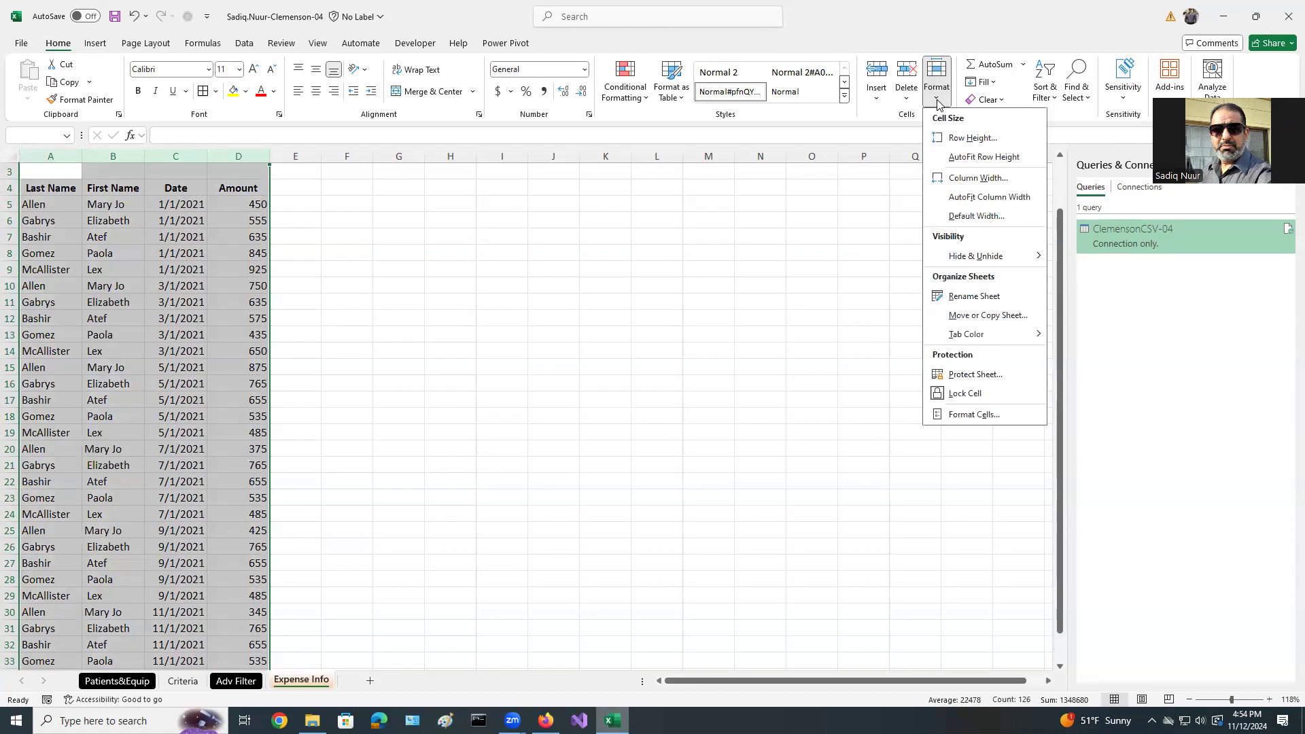
pyautogui.click(986, 179)
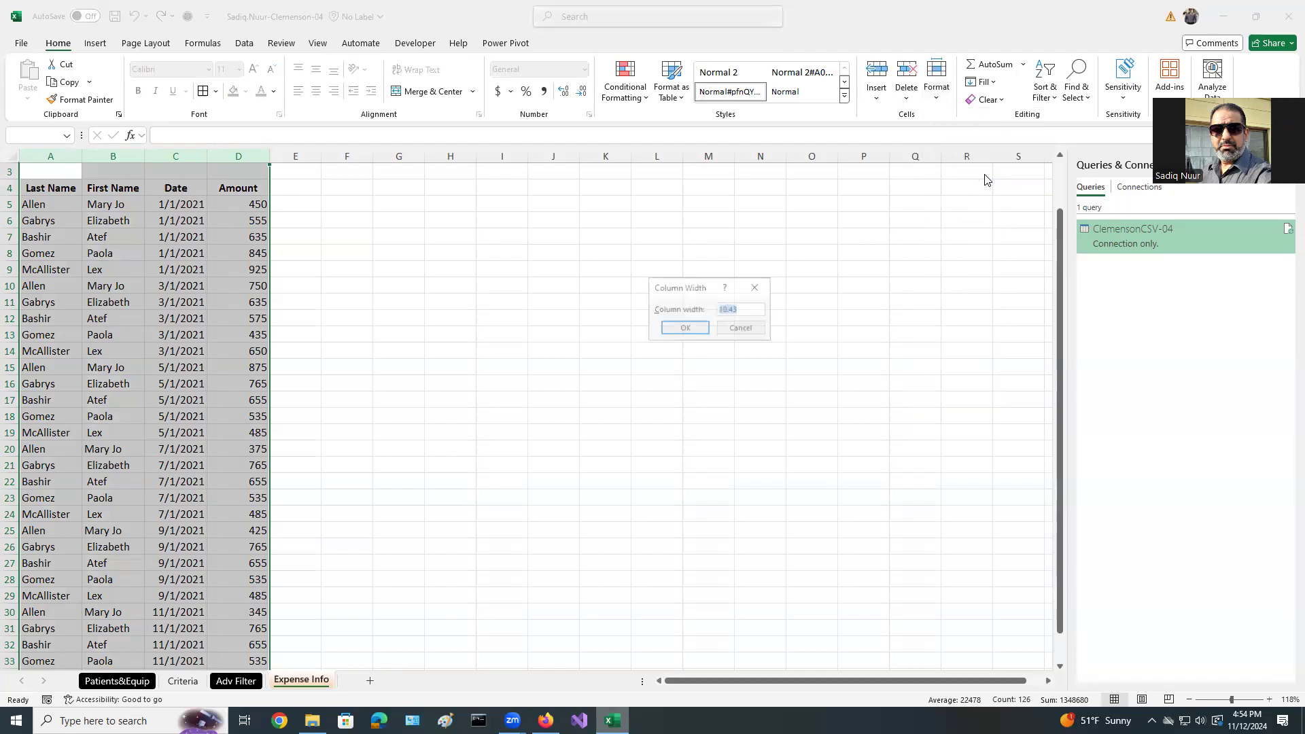
pyautogui.write('13')
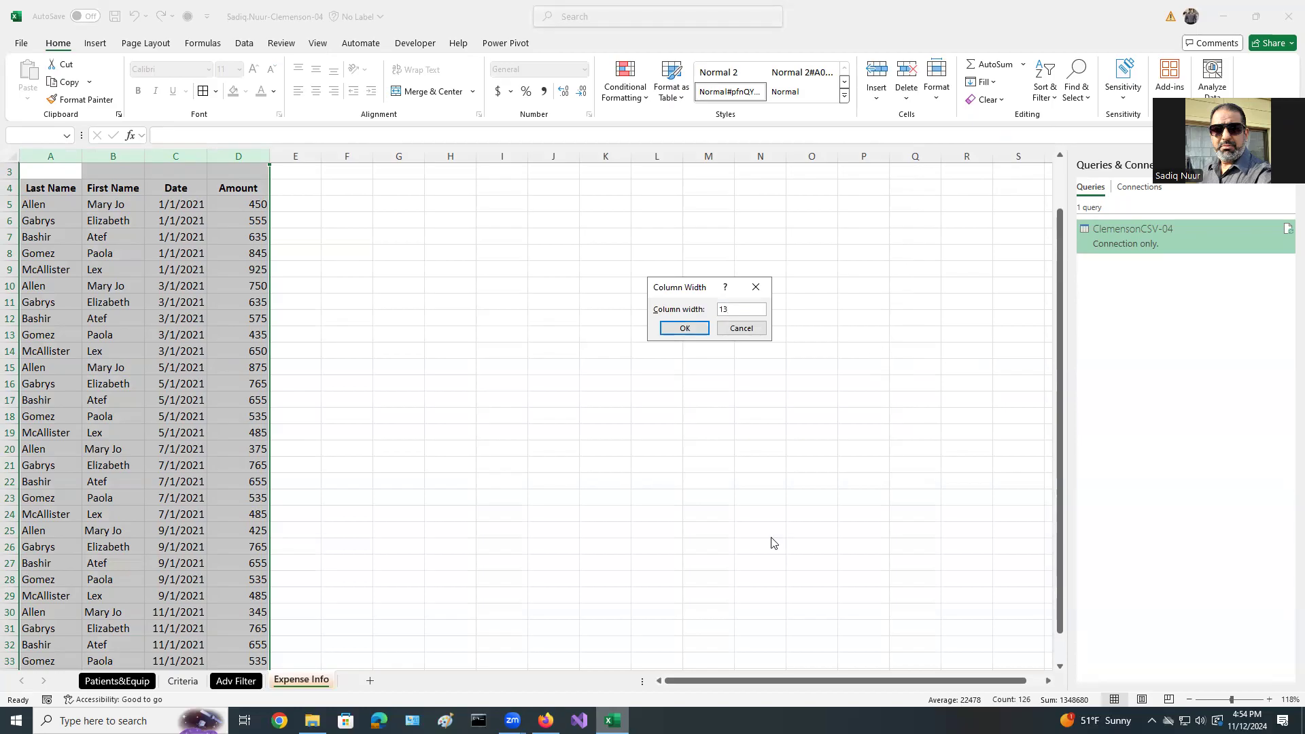
pyautogui.click(546, 721)
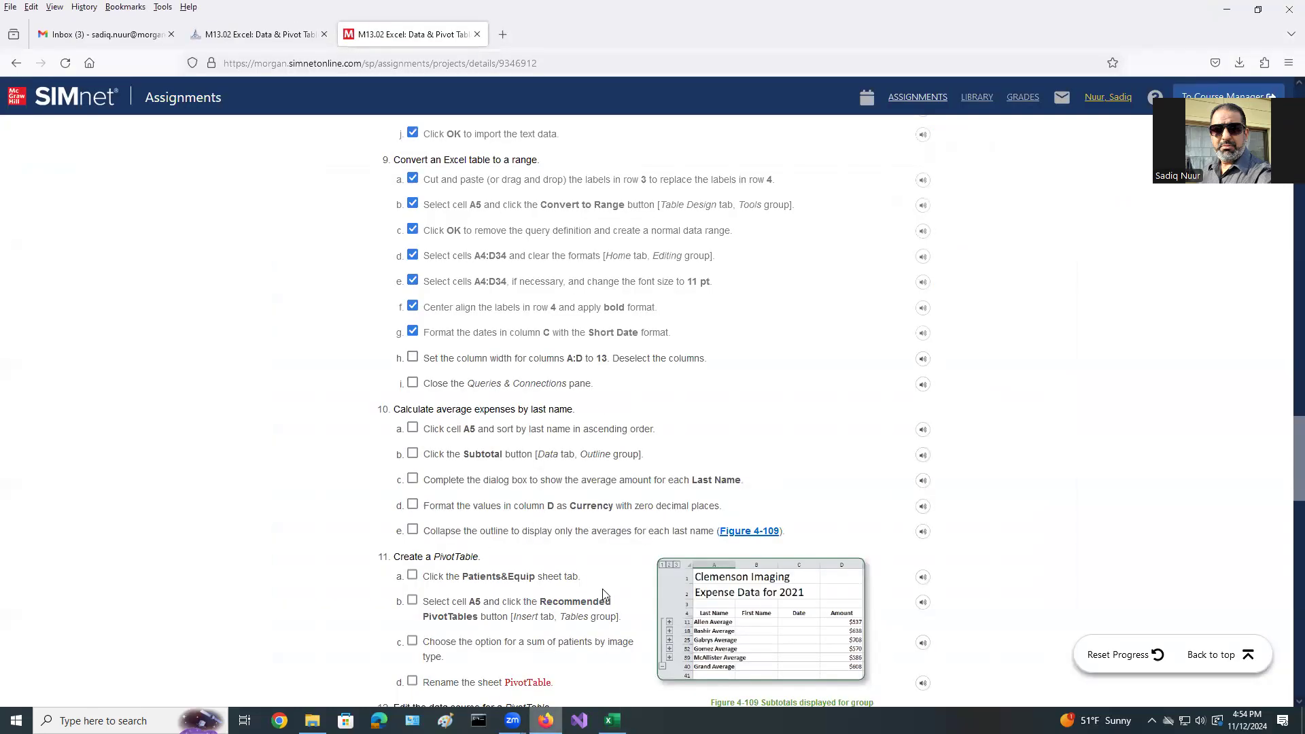
pyautogui.click(612, 720)
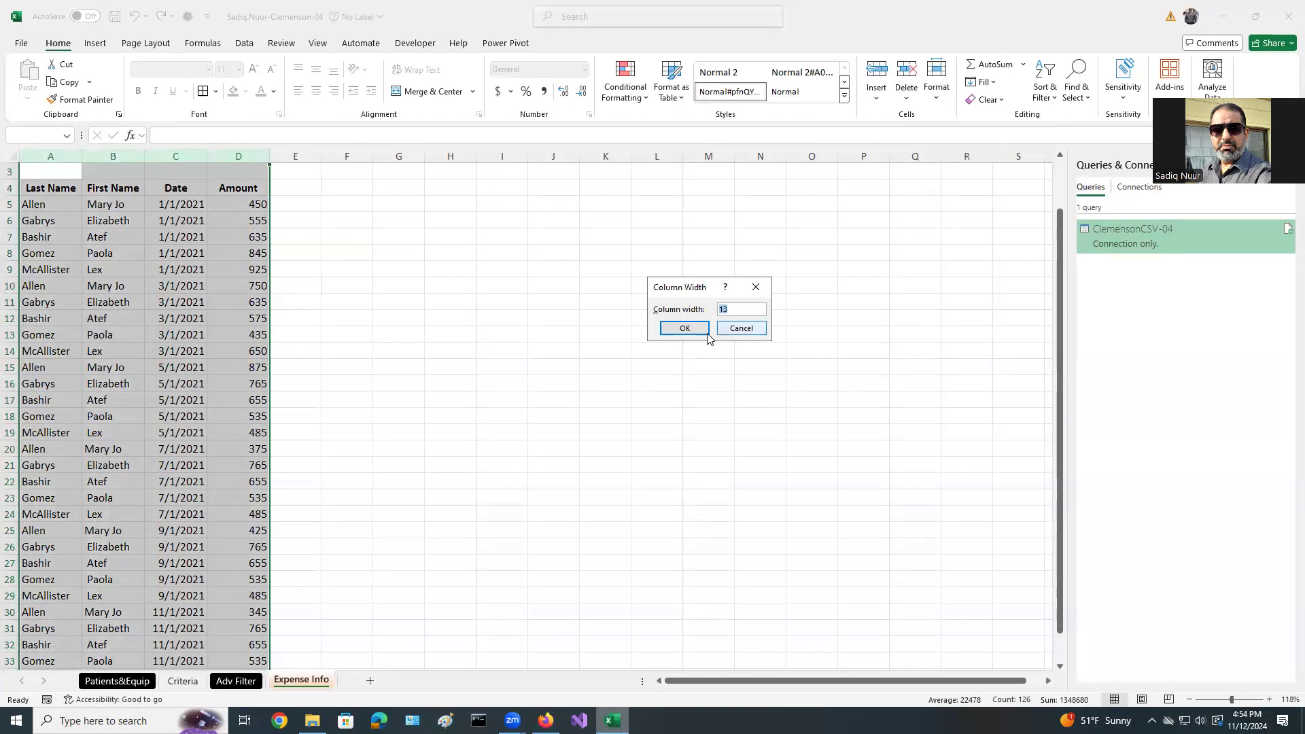
pyautogui.click(686, 328)
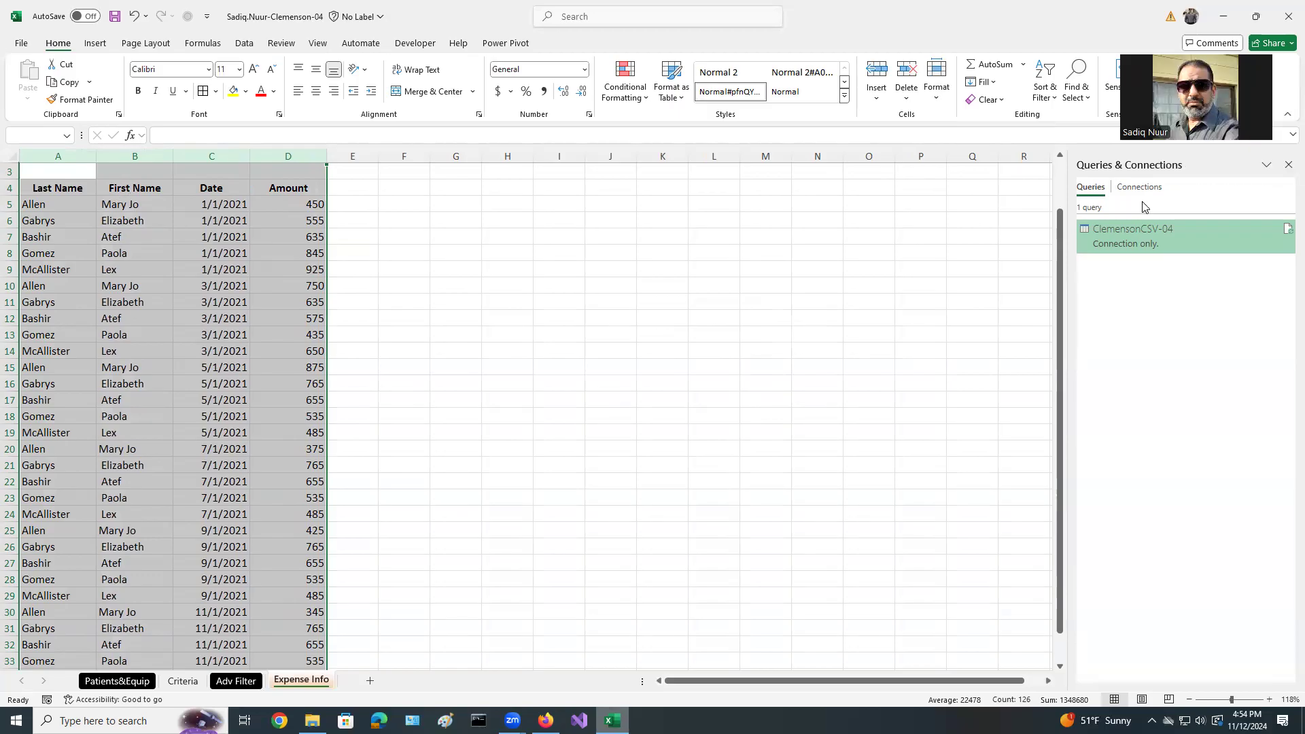
pyautogui.click(1287, 166)
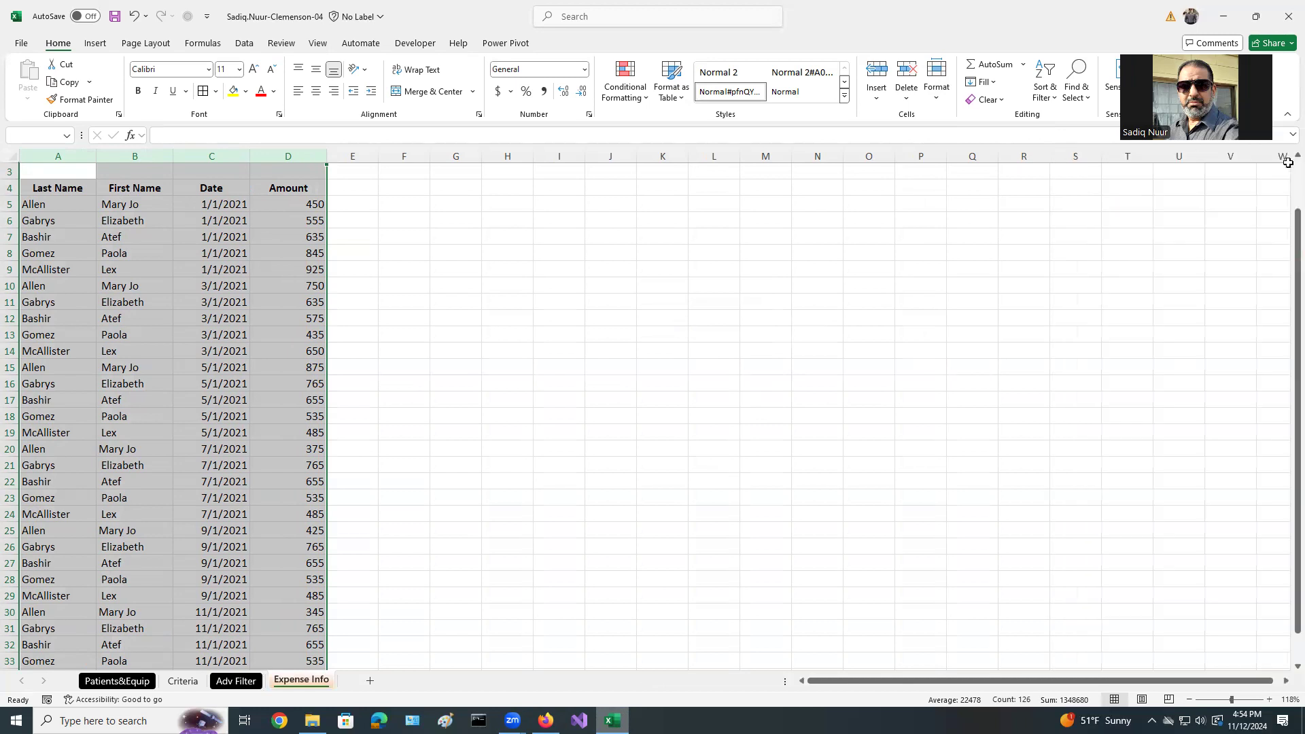
# - Mark instructions 9h and 9i, column width and pane closing, as completed on the SIMnet page and return to Excel
pyautogui.click(546, 721)
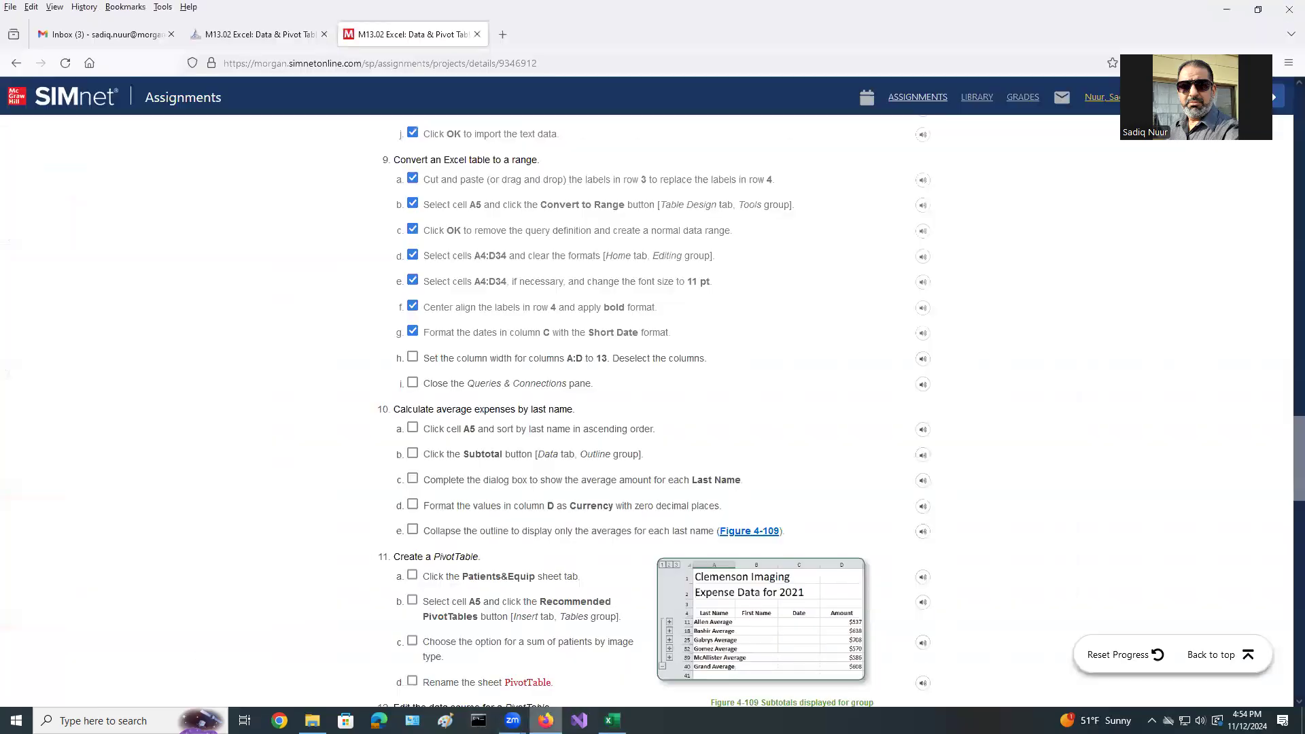
pyautogui.click(414, 359)
pyautogui.click(413, 383)
pyautogui.scroll(-3, 620, 387)
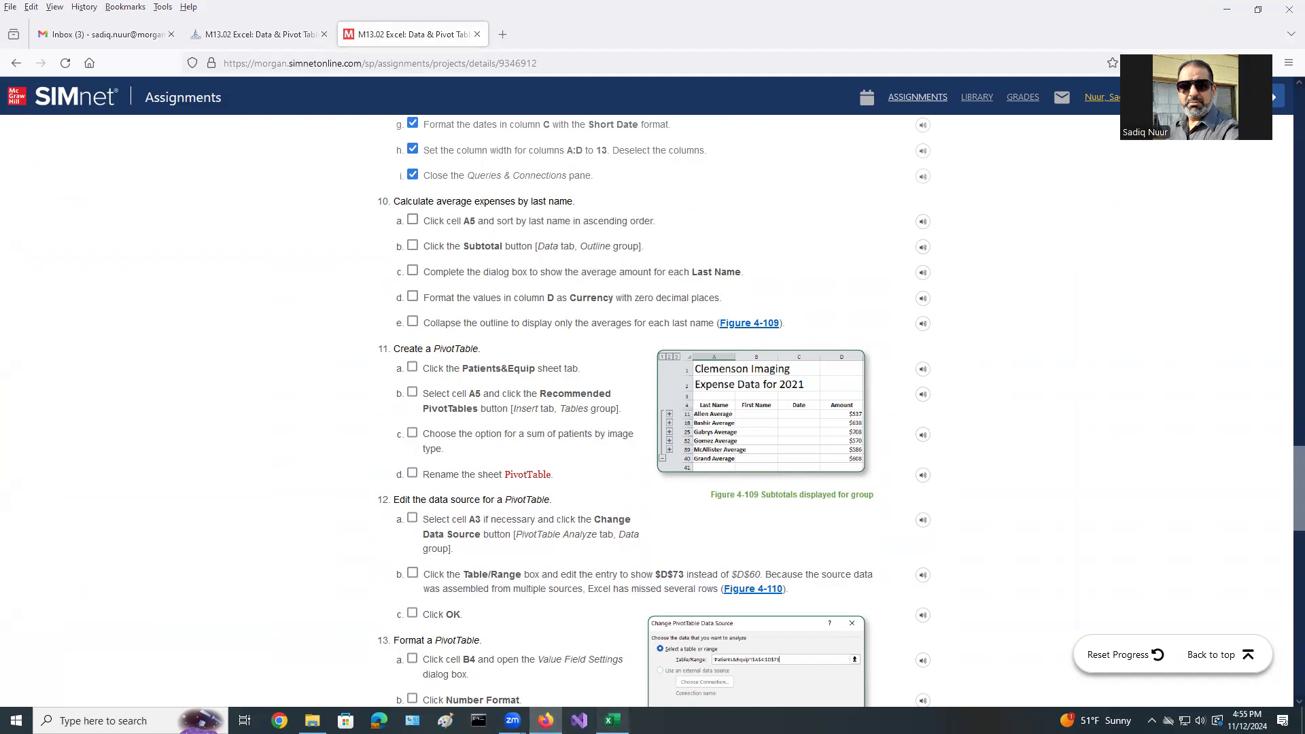
pyautogui.click(612, 721)
# - Sort the expense data by last name in ascending order, starting from cell A5
pyautogui.click(43, 204)
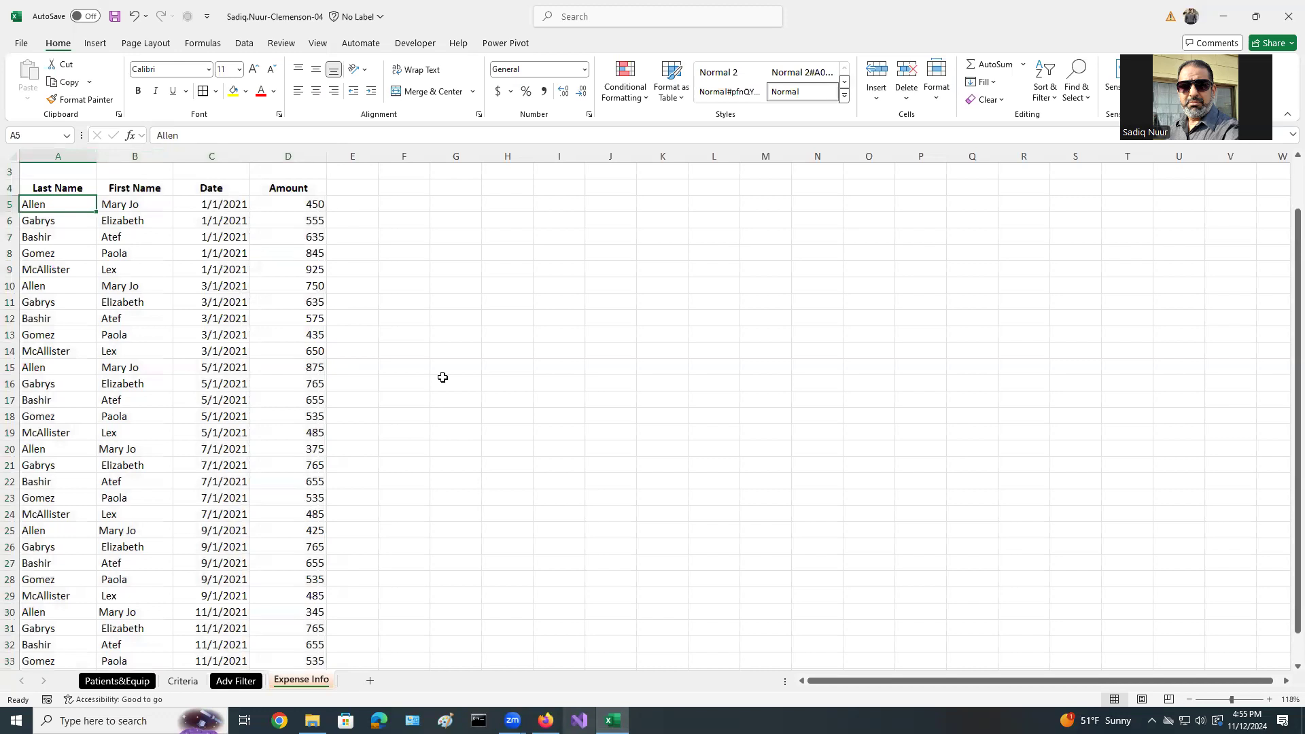
pyautogui.click(244, 43)
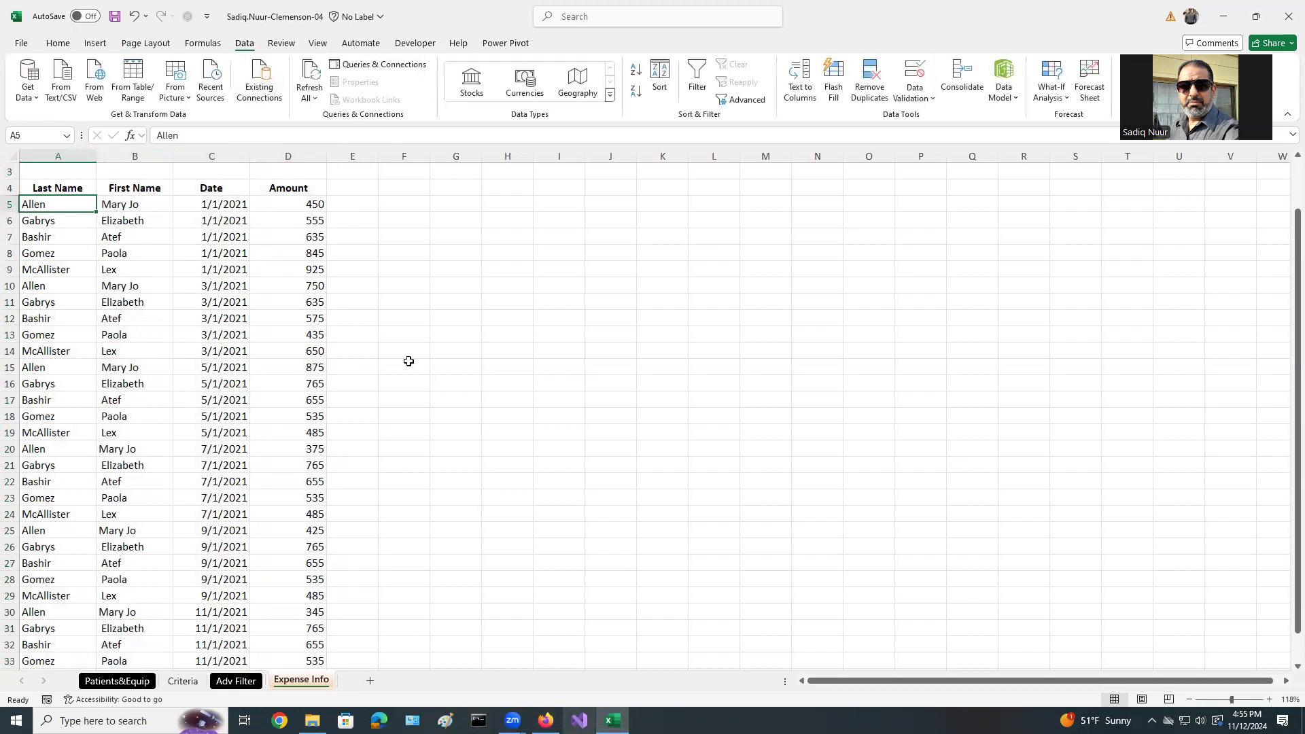
pyautogui.click(637, 70)
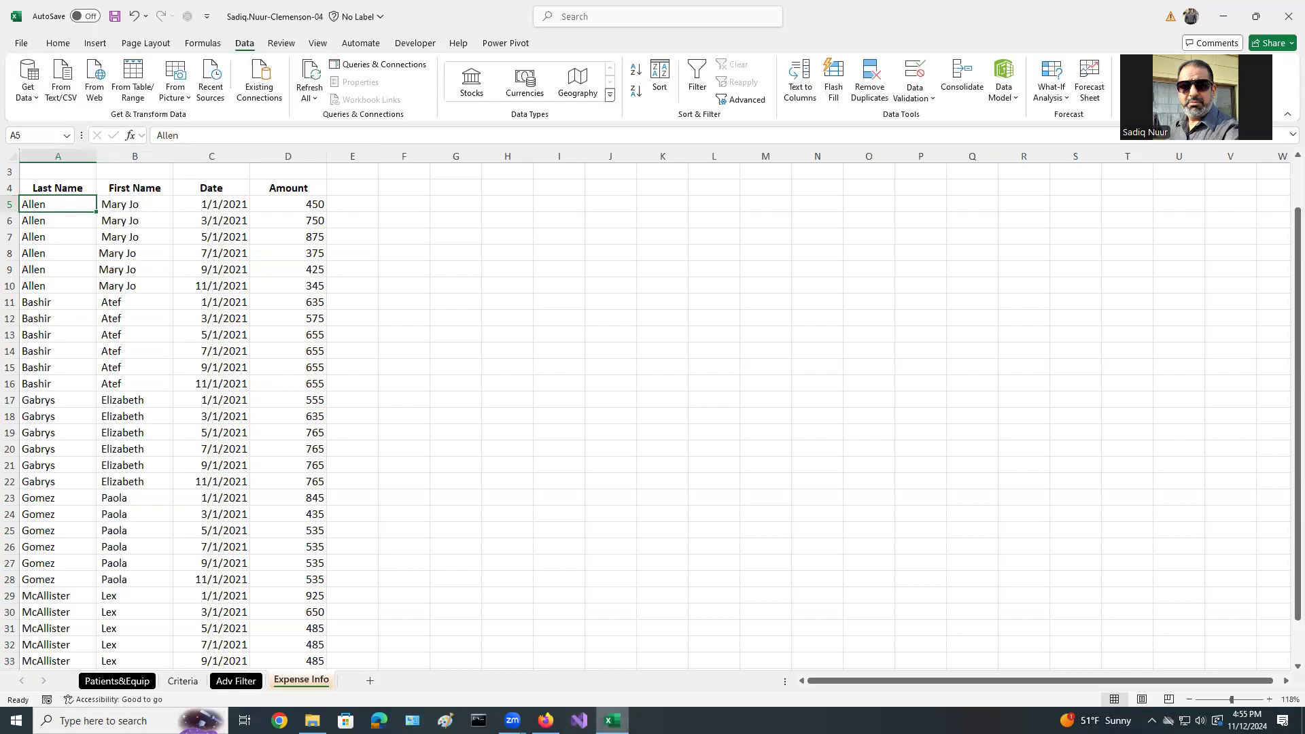
# - Mark instructions 10a, 10b and 10c, covering the sort and subtotals, as completed on the SIMnet page and return to Excel
pyautogui.click(545, 720)
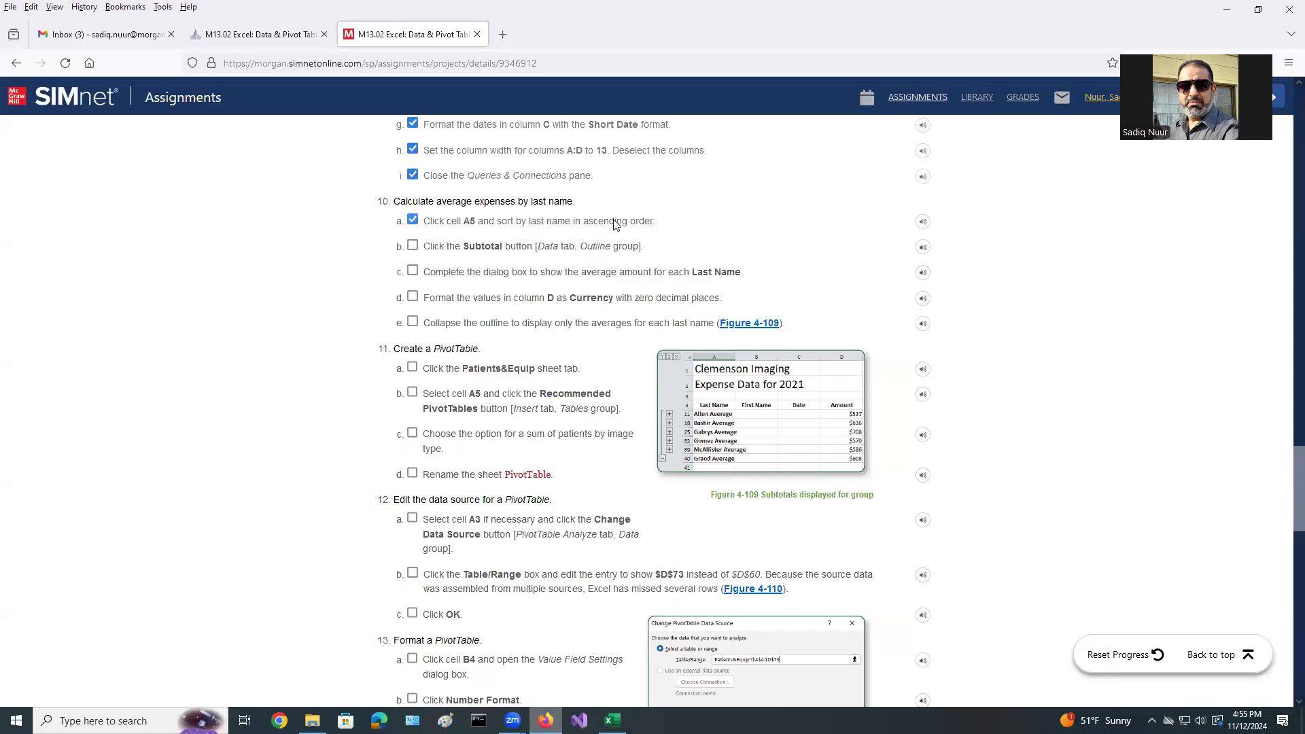
pyautogui.click(412, 245)
pyautogui.click(413, 273)
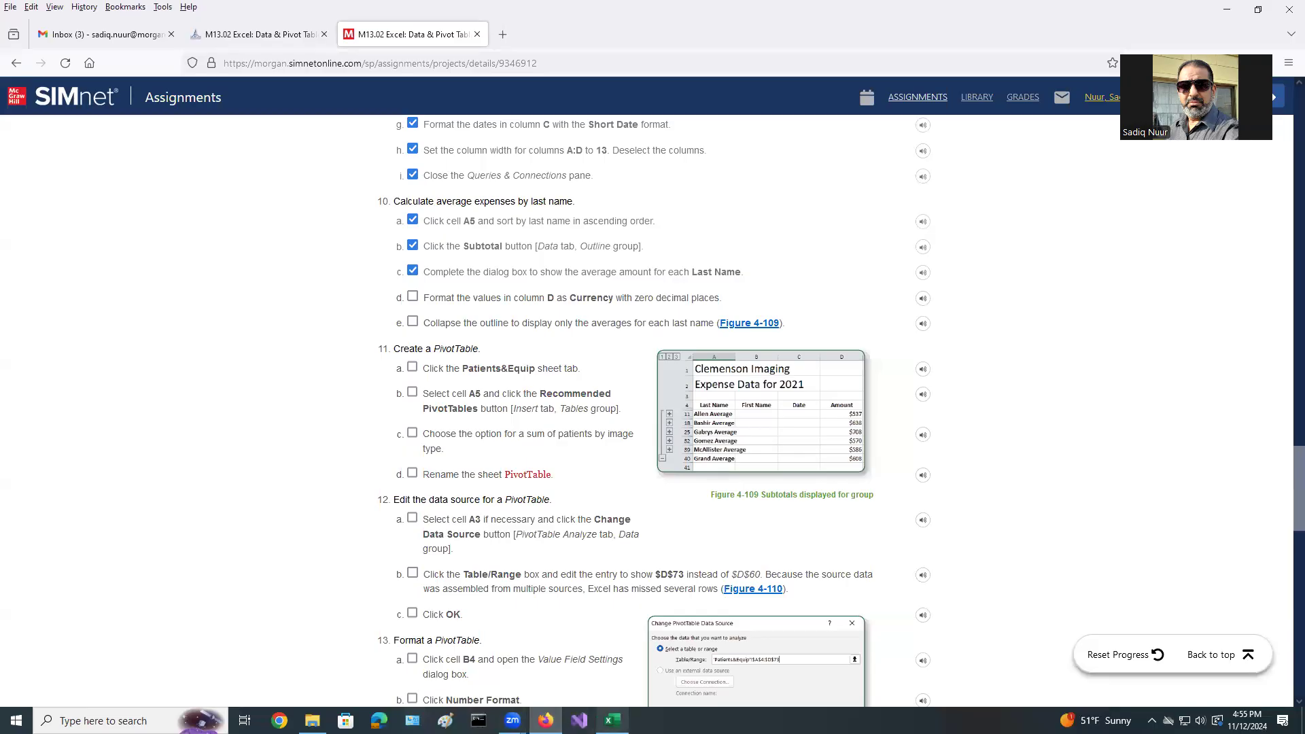
pyautogui.click(612, 720)
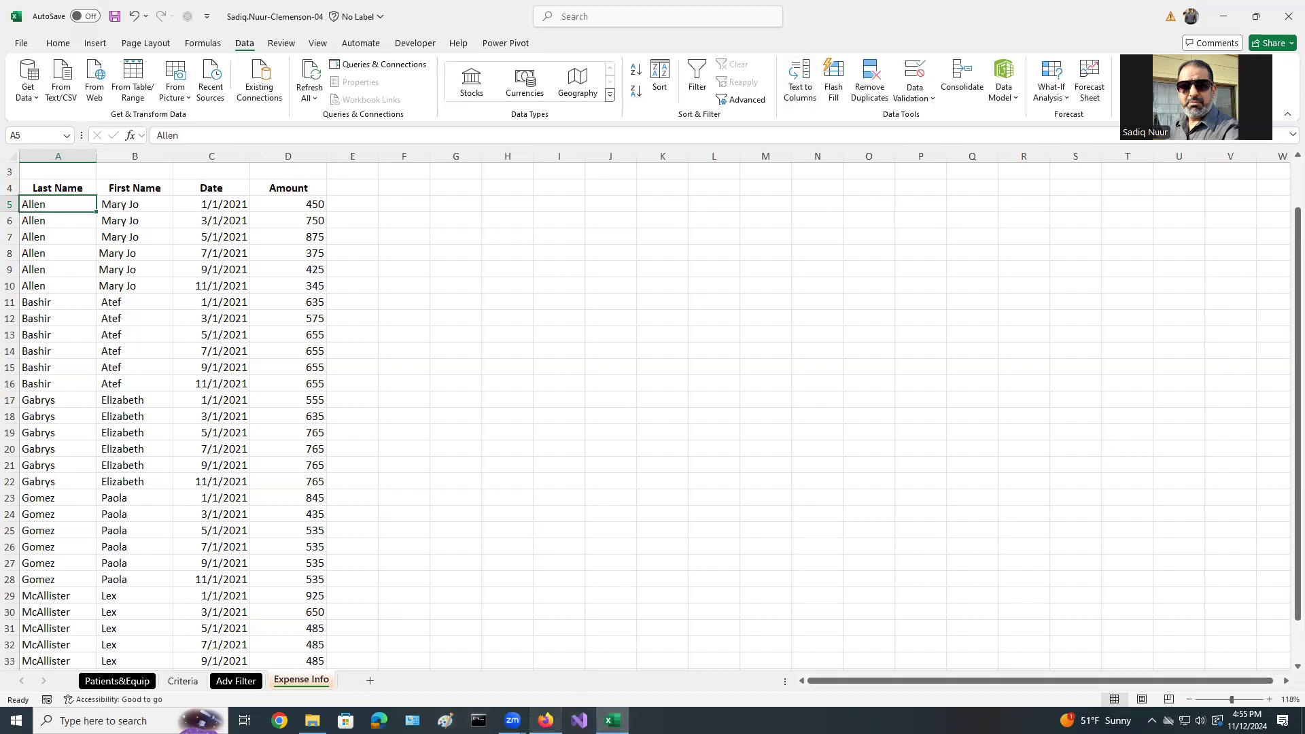
pyautogui.click(546, 720)
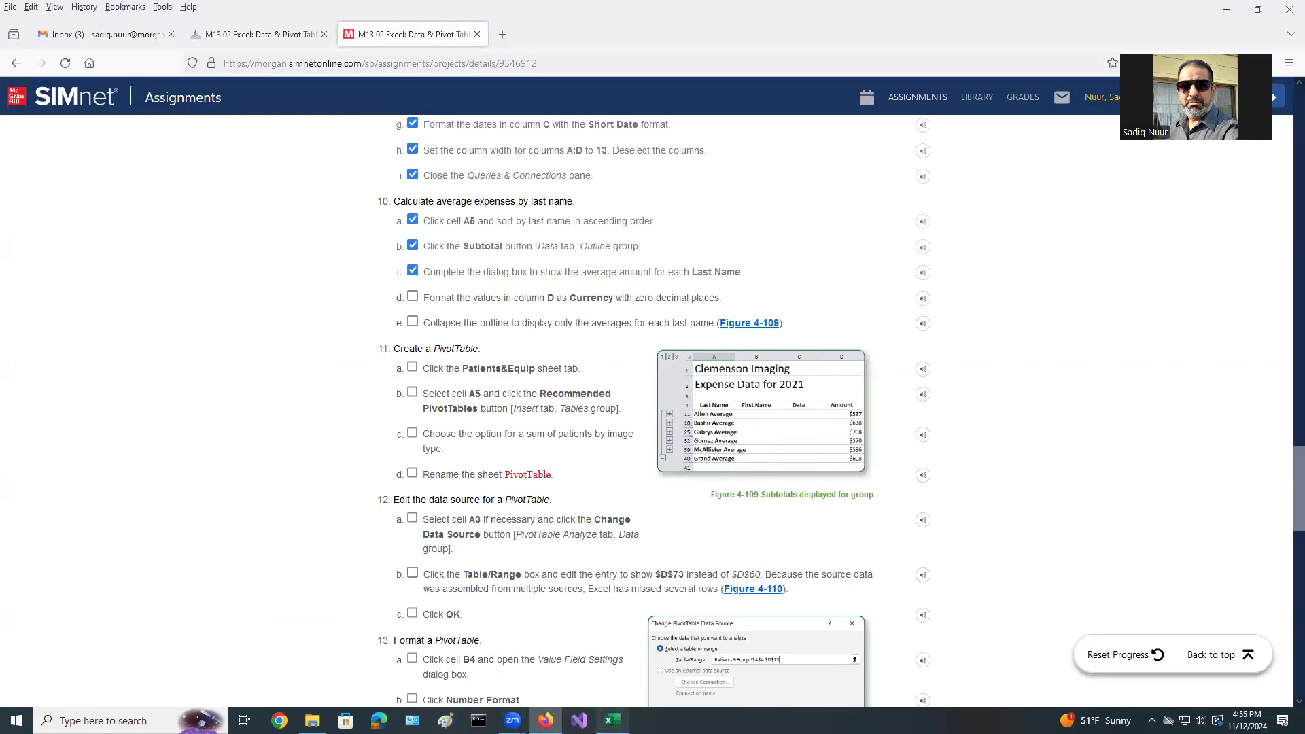
pyautogui.click(612, 720)
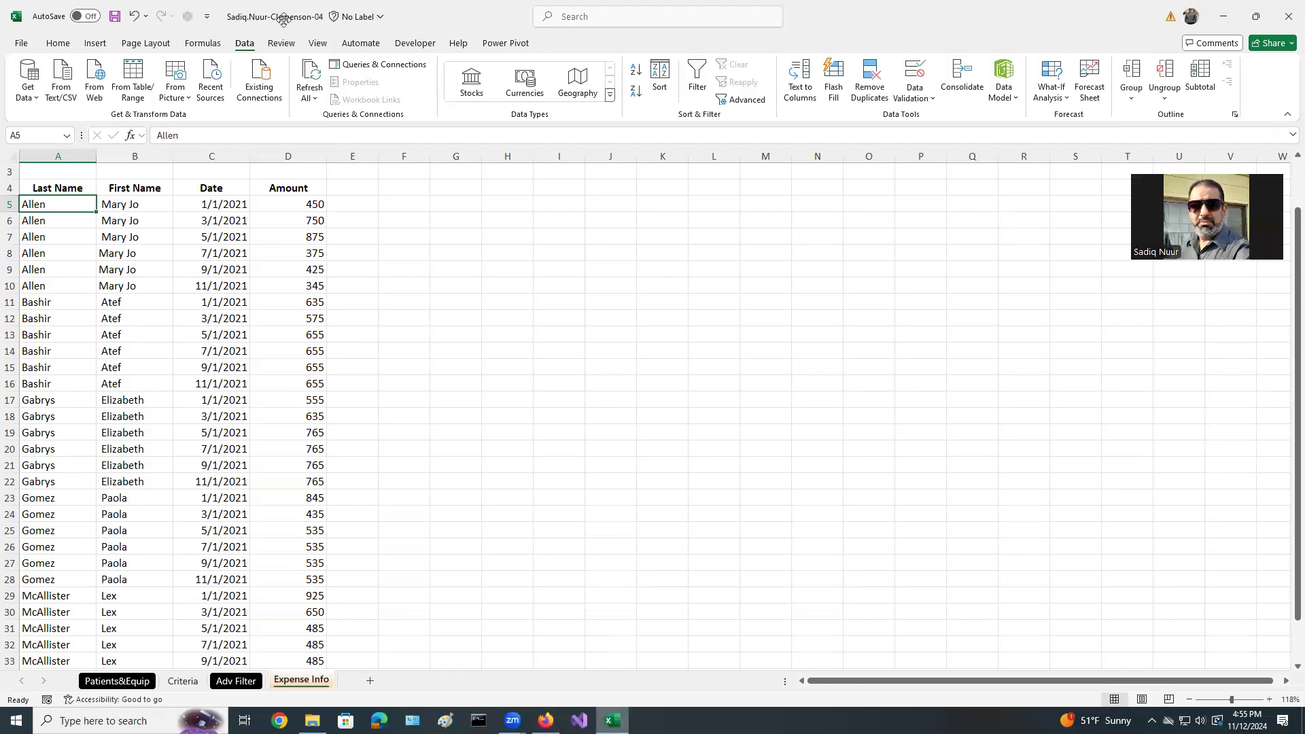
# - Add subtotals to the expense data showing the Average of Amount at each change in Last Name
pyautogui.click(1202, 73)
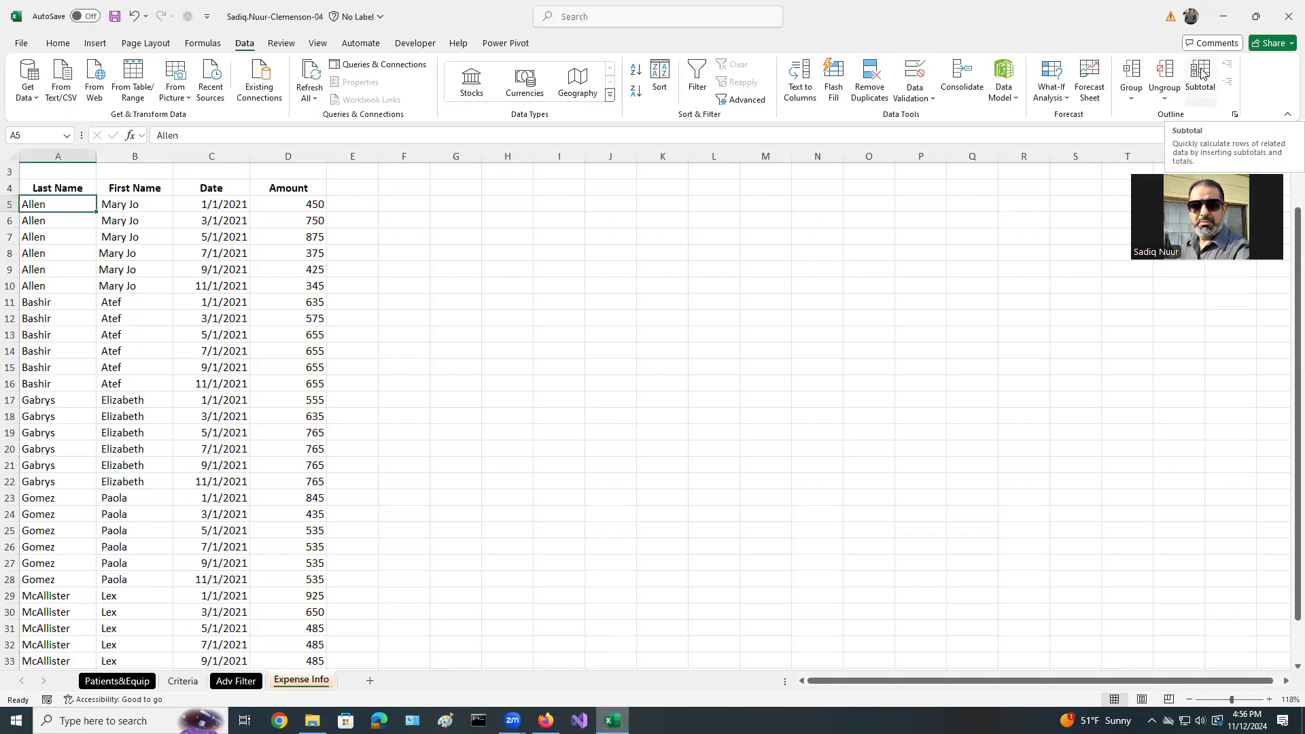
pyautogui.click(1201, 74)
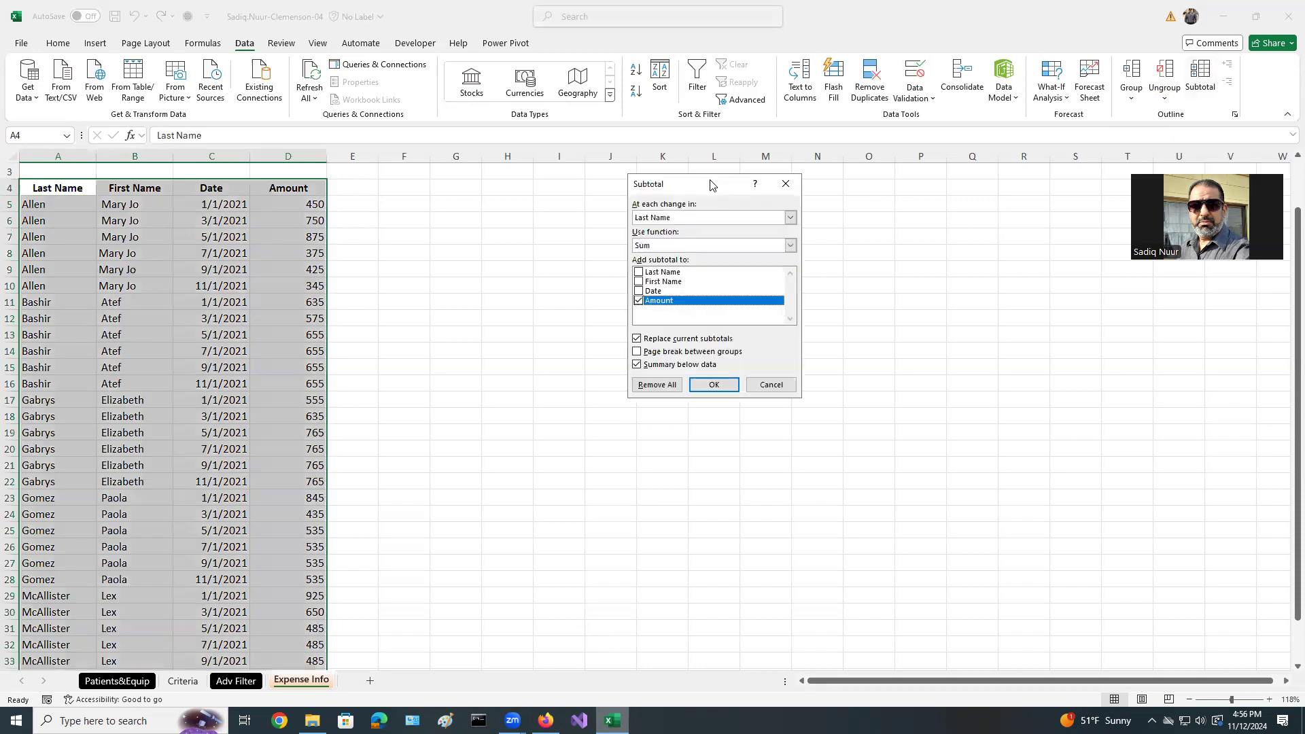
pyautogui.moveTo(709, 185); pyautogui.dragTo(590, 259)
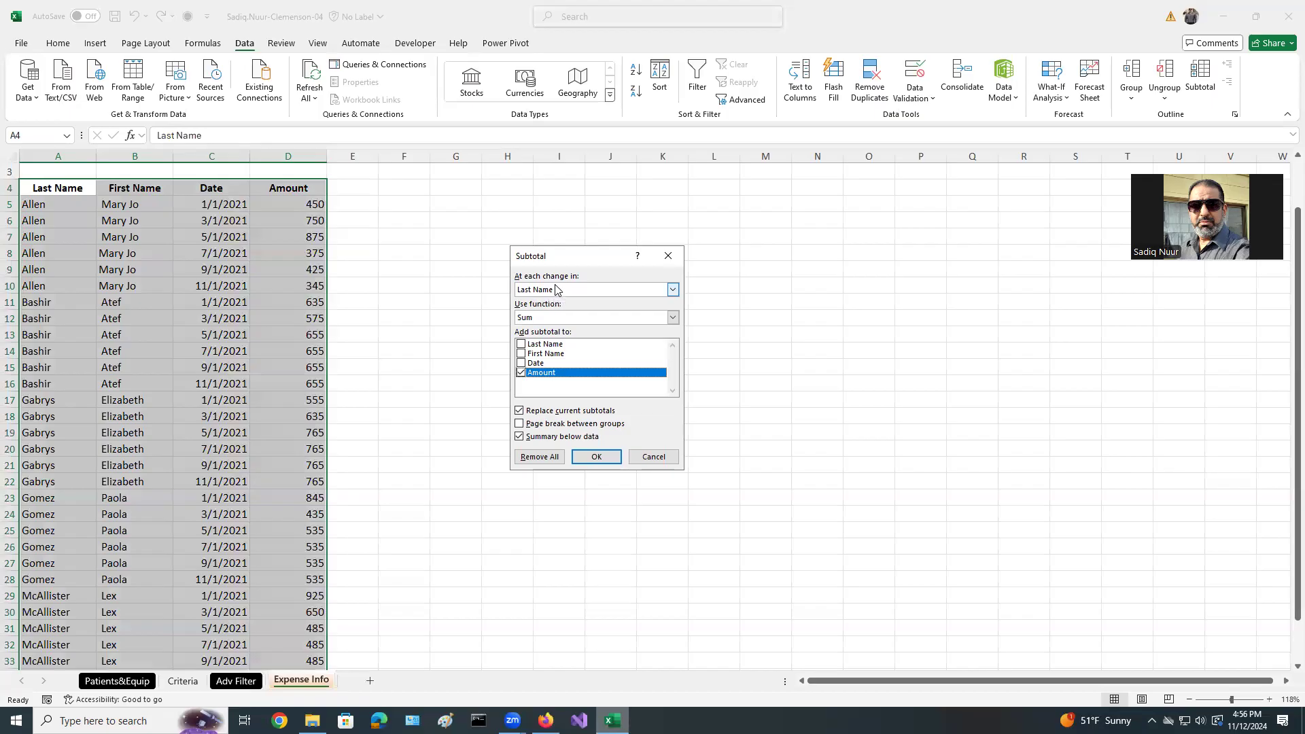
pyautogui.click(539, 318)
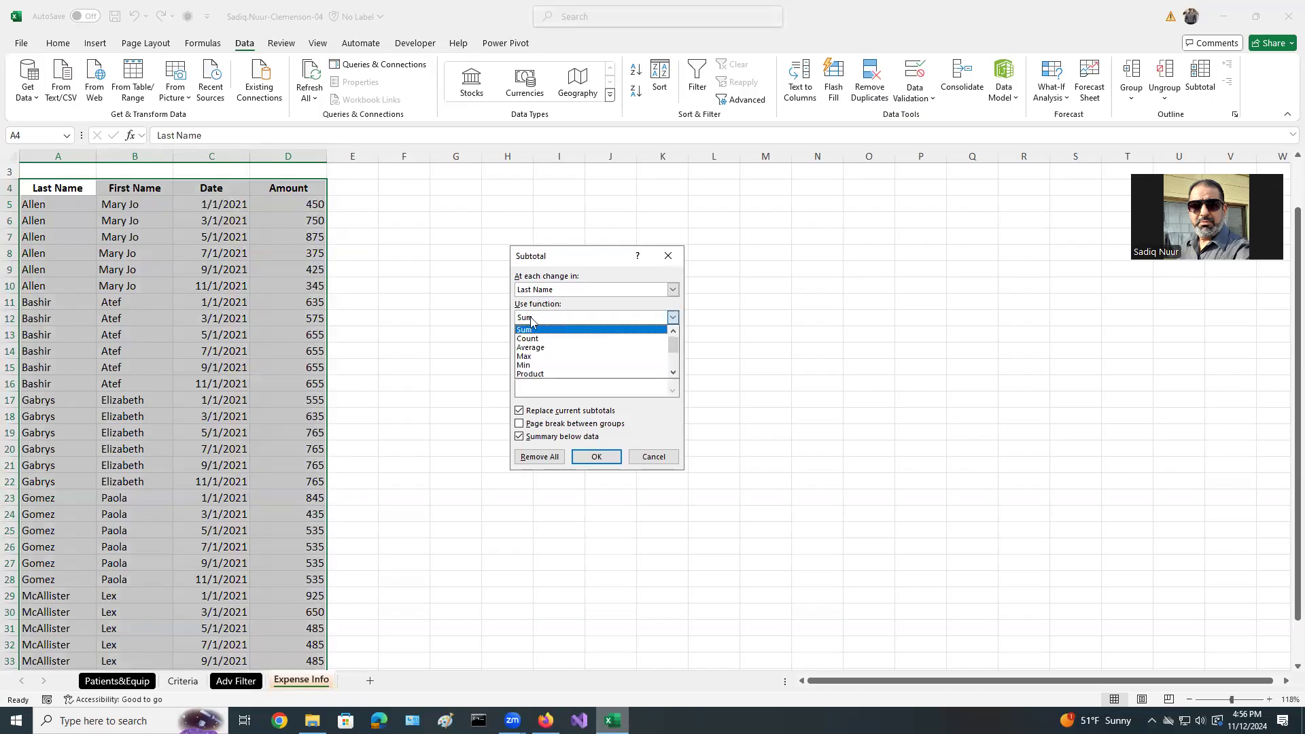
pyautogui.click(540, 347)
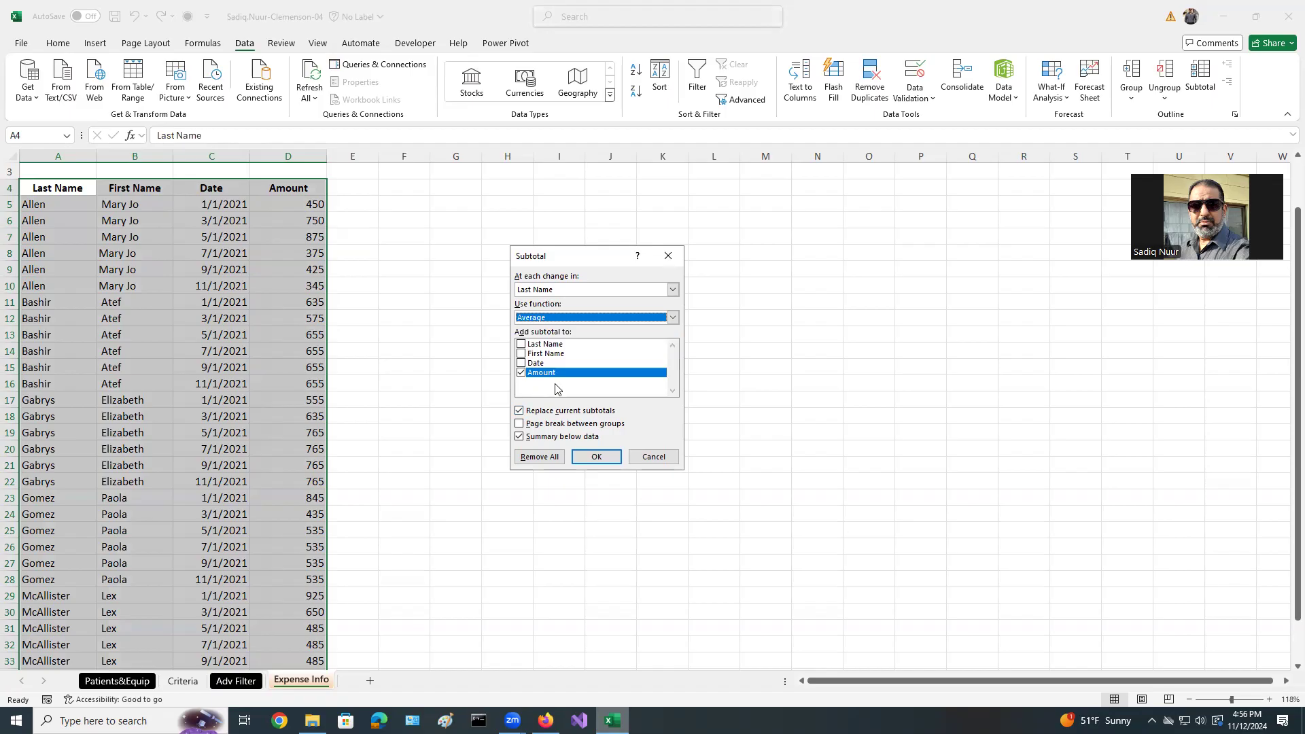
pyautogui.click(598, 460)
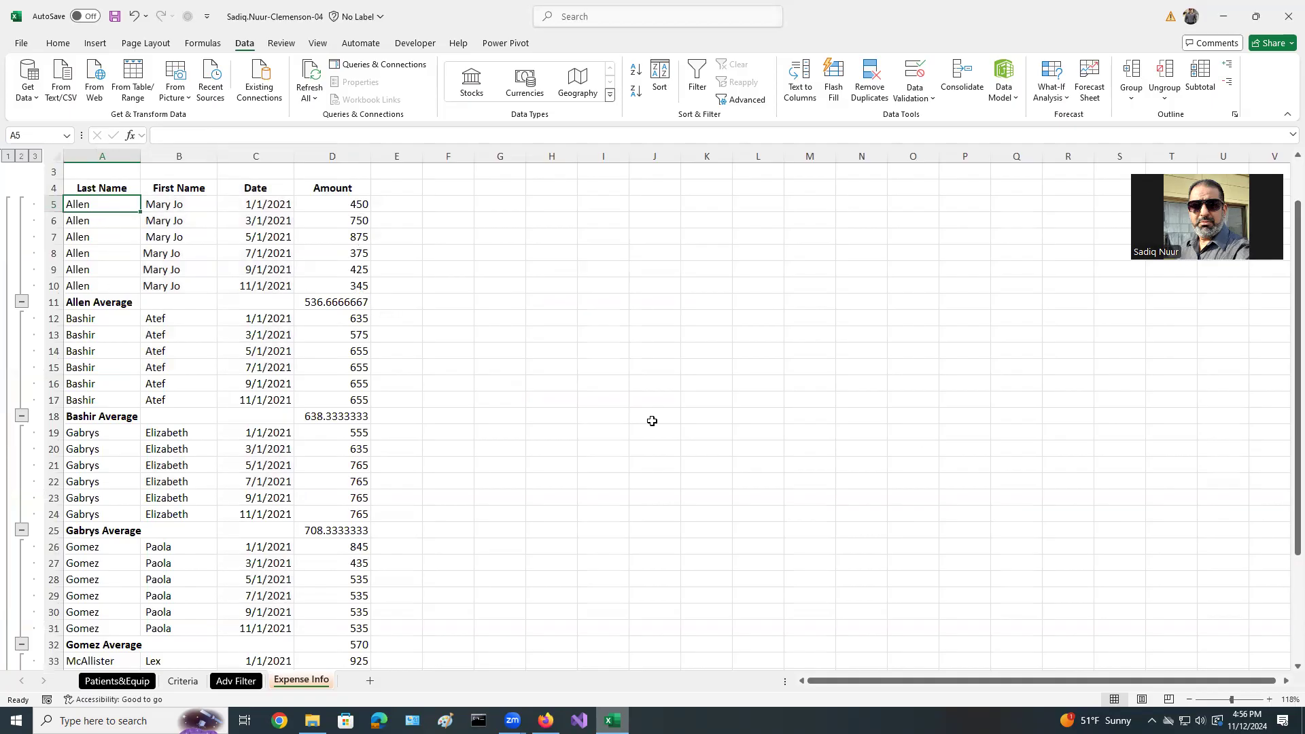
# - Mark instruction 10d, the Currency format for column D, as completed on the SIMnet page and return to Excel
pyautogui.hotkey('alt', 'Tab')
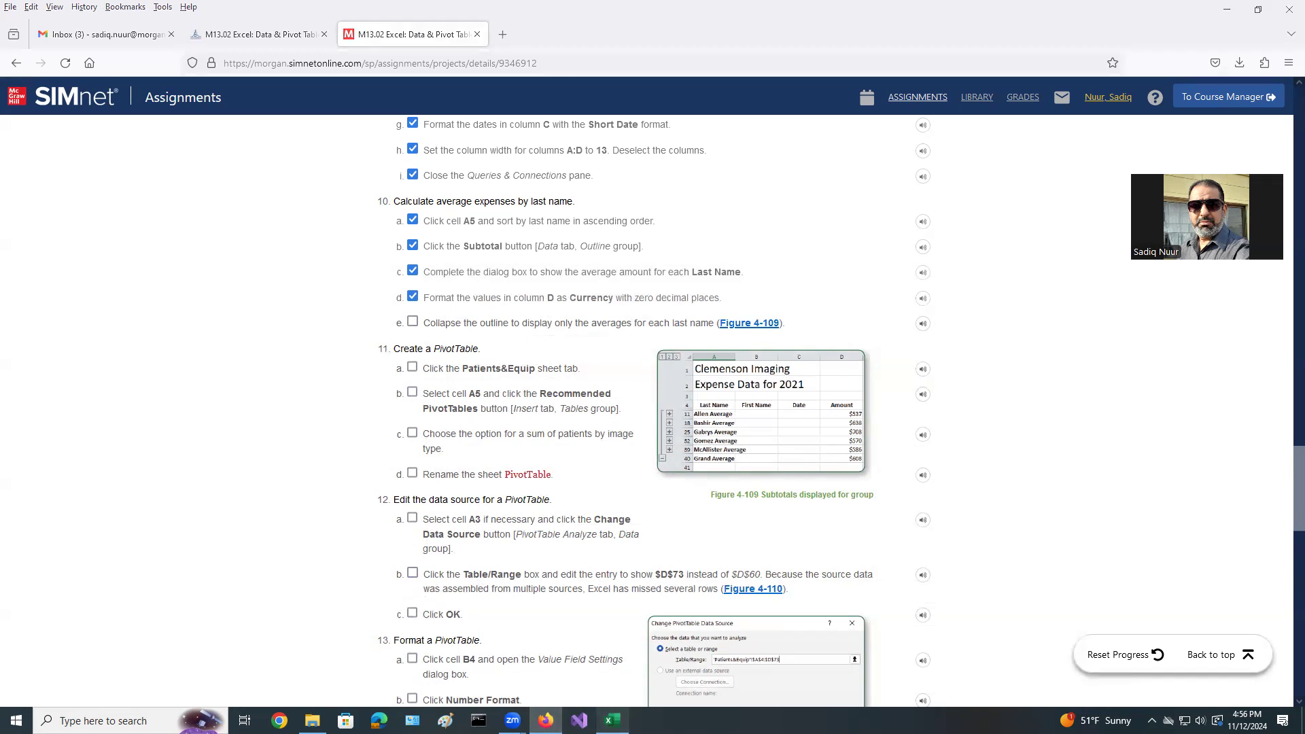
pyautogui.click(613, 721)
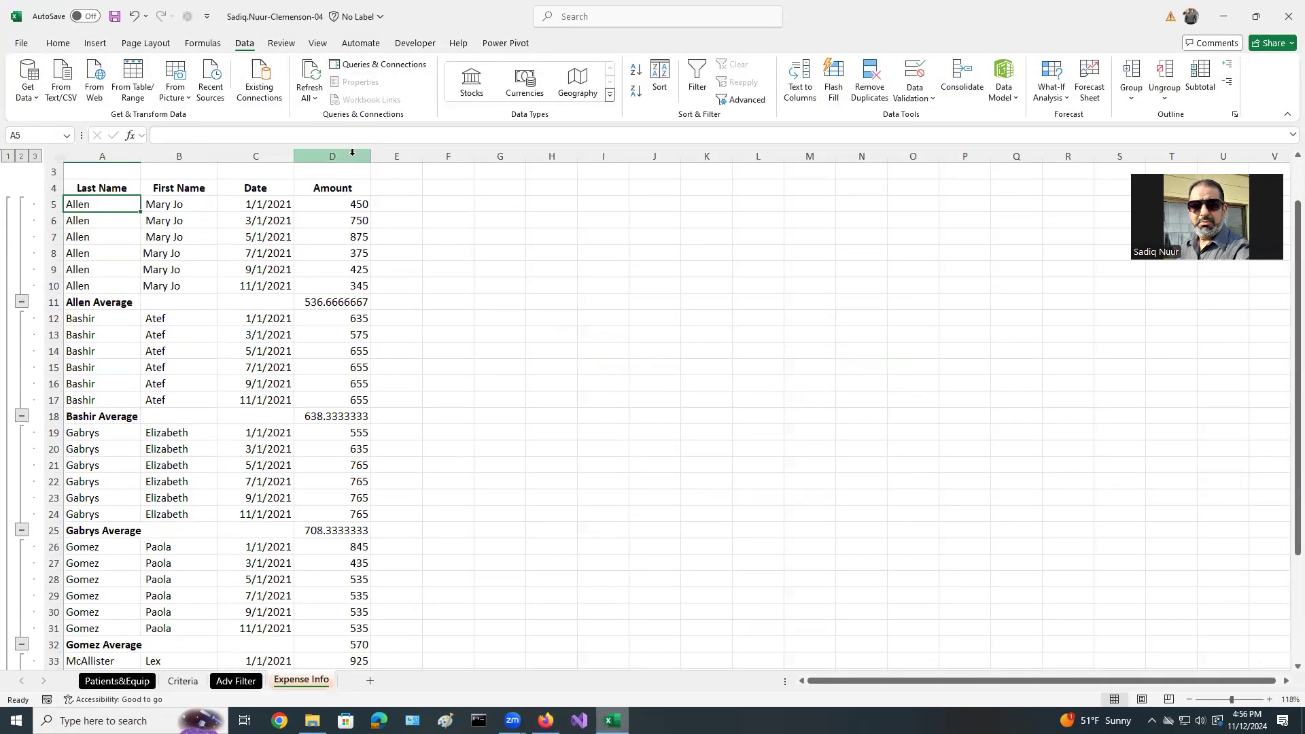
# - Format the values in column D of the expense data as Currency with zero decimal places
pyautogui.click(353, 156)
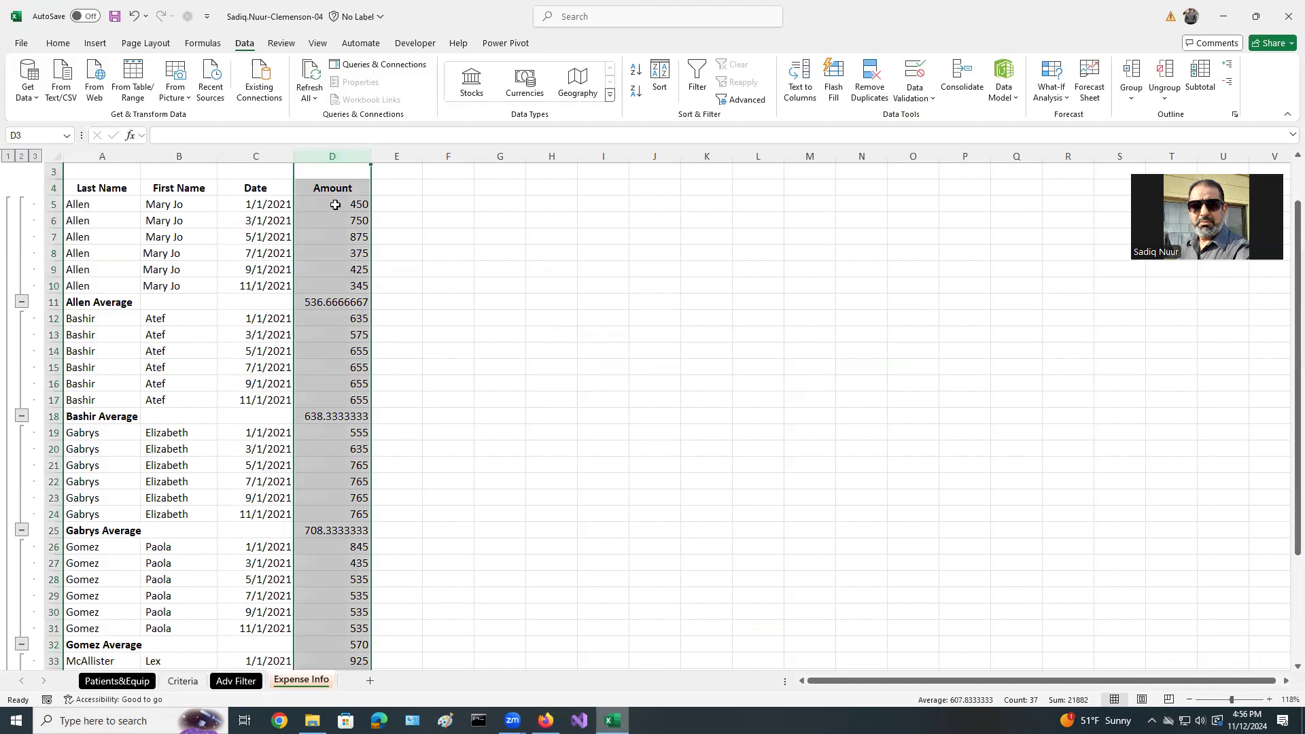
pyautogui.rightClick(336, 206)
pyautogui.click(387, 400)
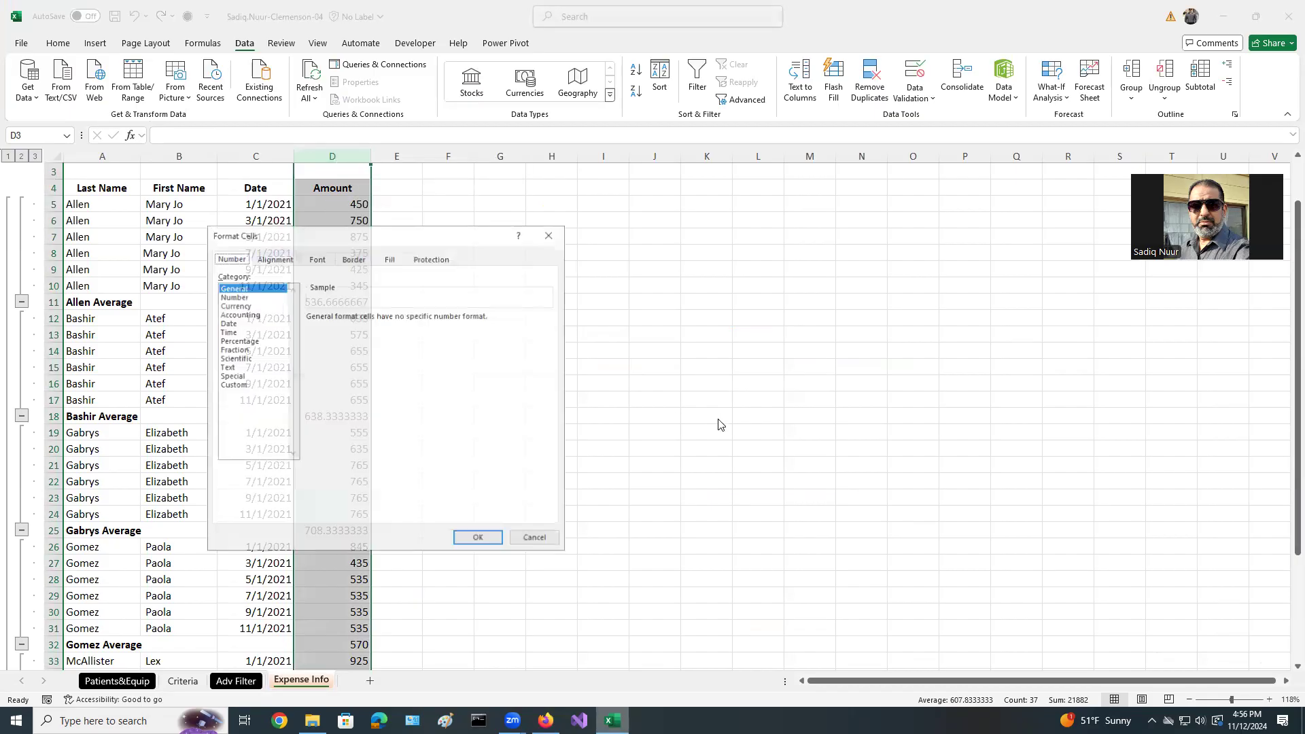
pyautogui.moveTo(416, 235); pyautogui.dragTo(705, 201)
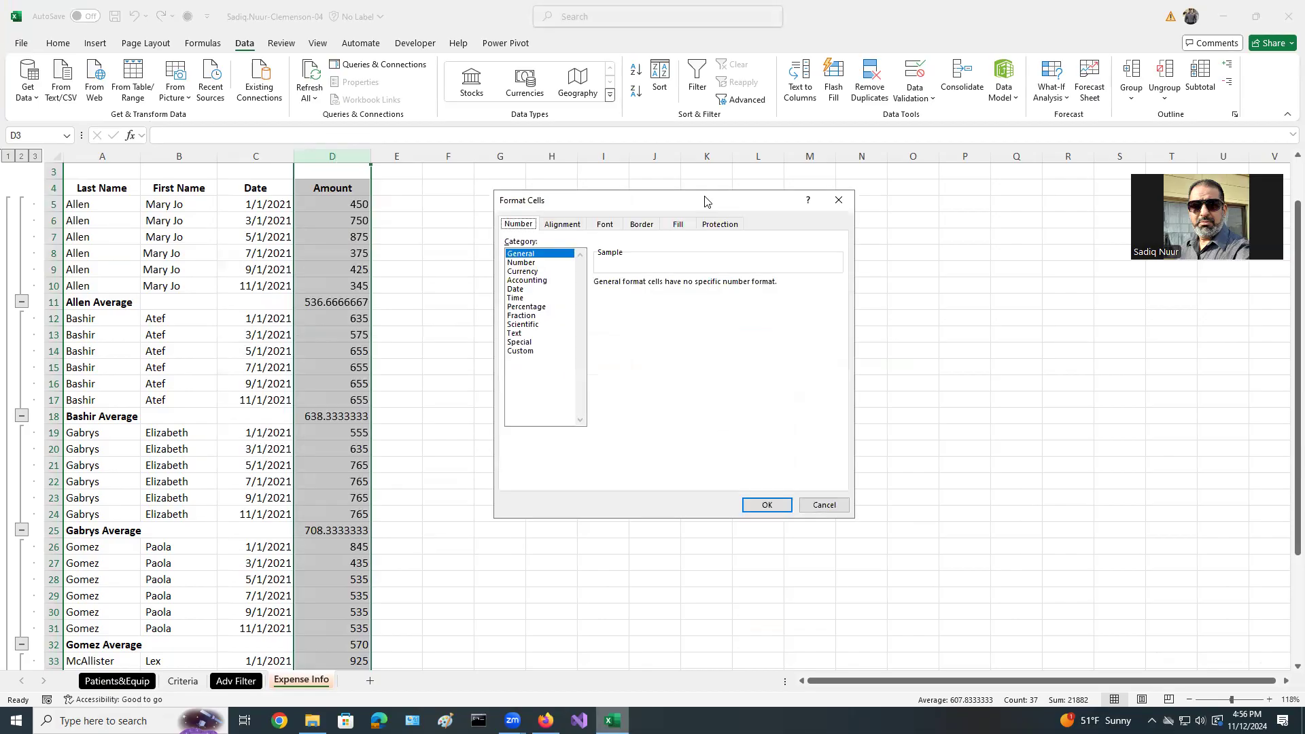
pyautogui.click(528, 272)
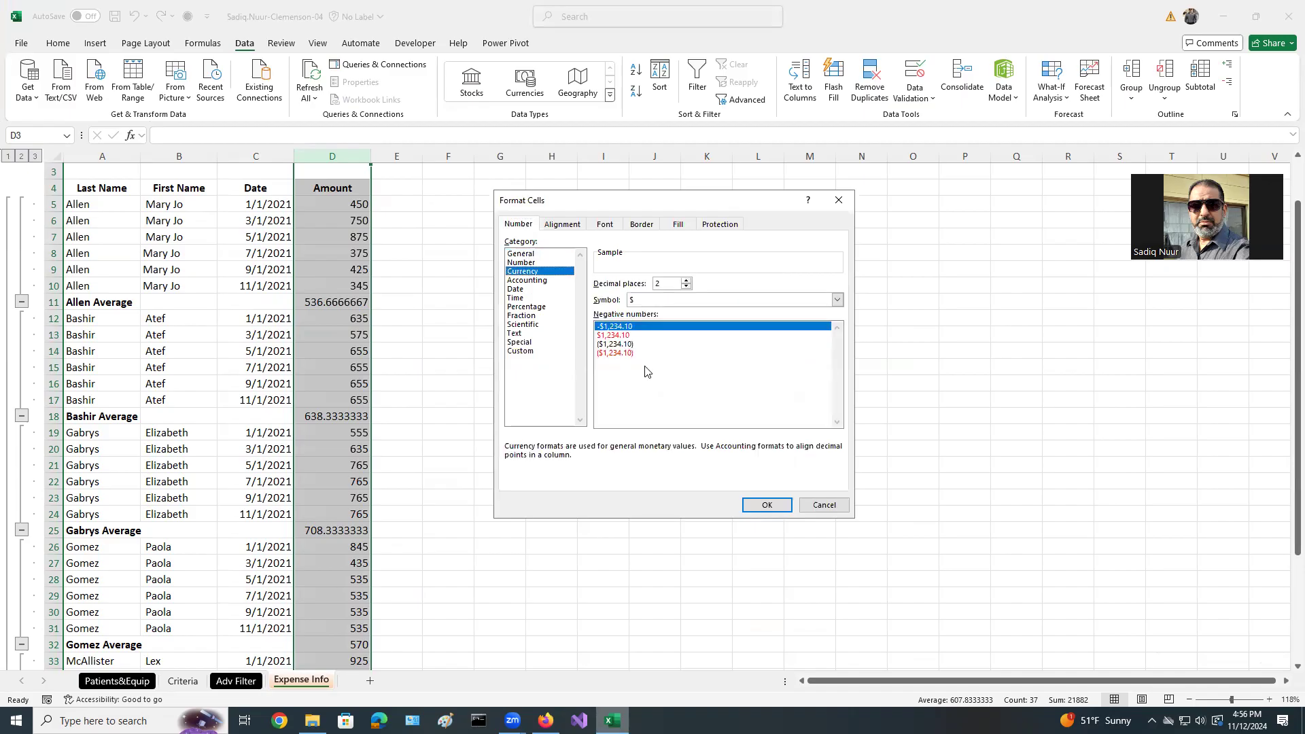
pyautogui.click(687, 287)
pyautogui.click(767, 505)
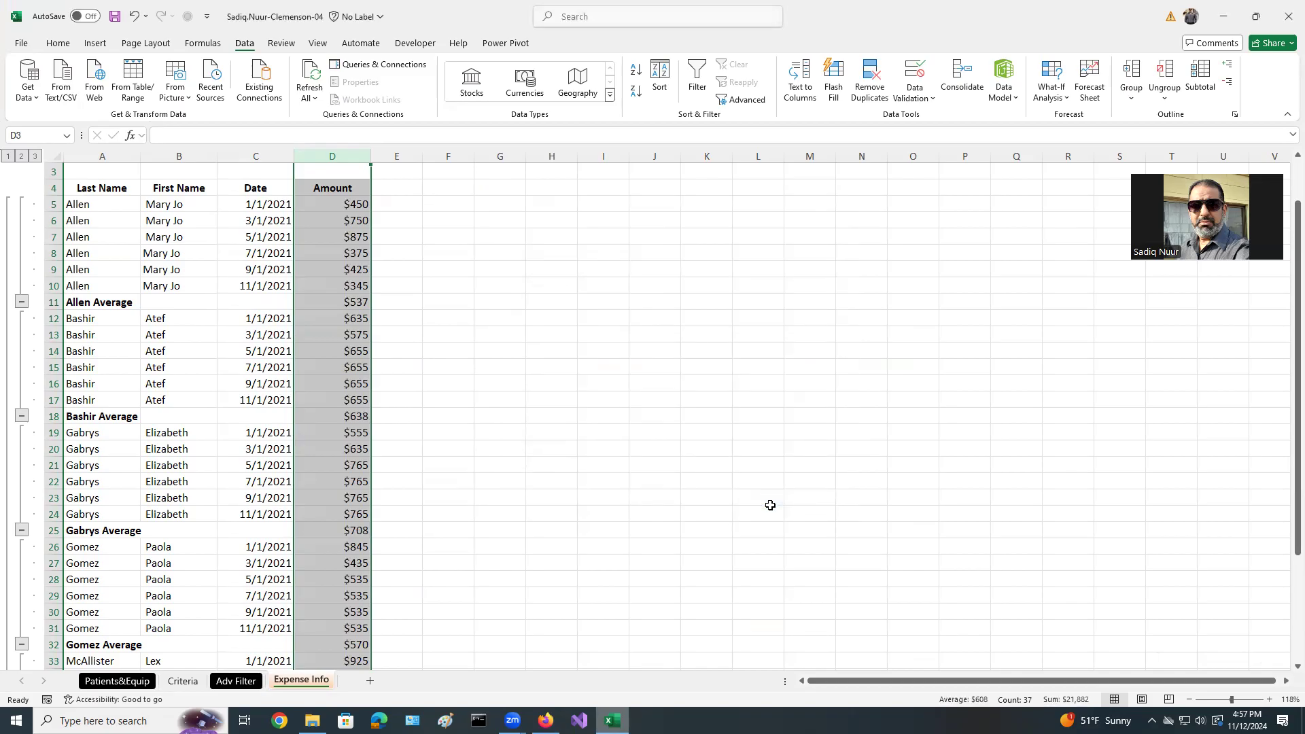
# - Collapse each last-name group in the expense outline so that only the average rows are displayed
pyautogui.click(546, 721)
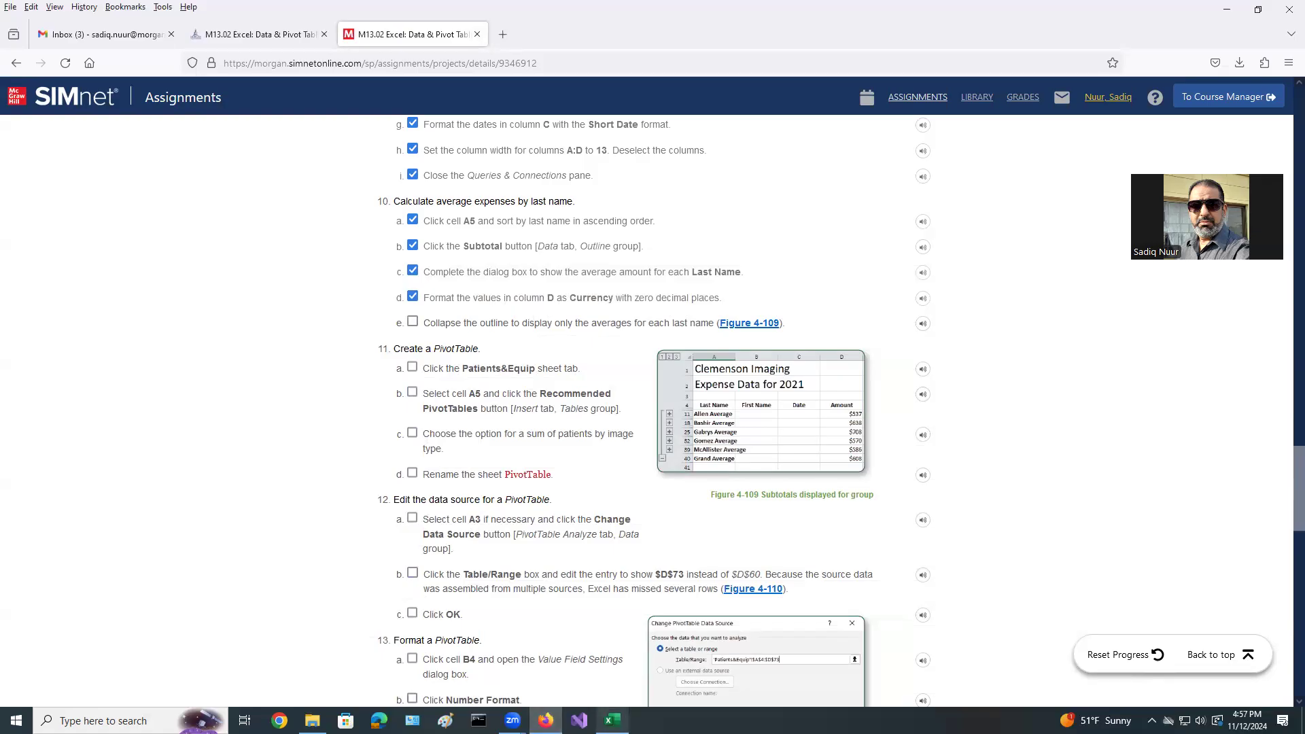
pyautogui.click(612, 721)
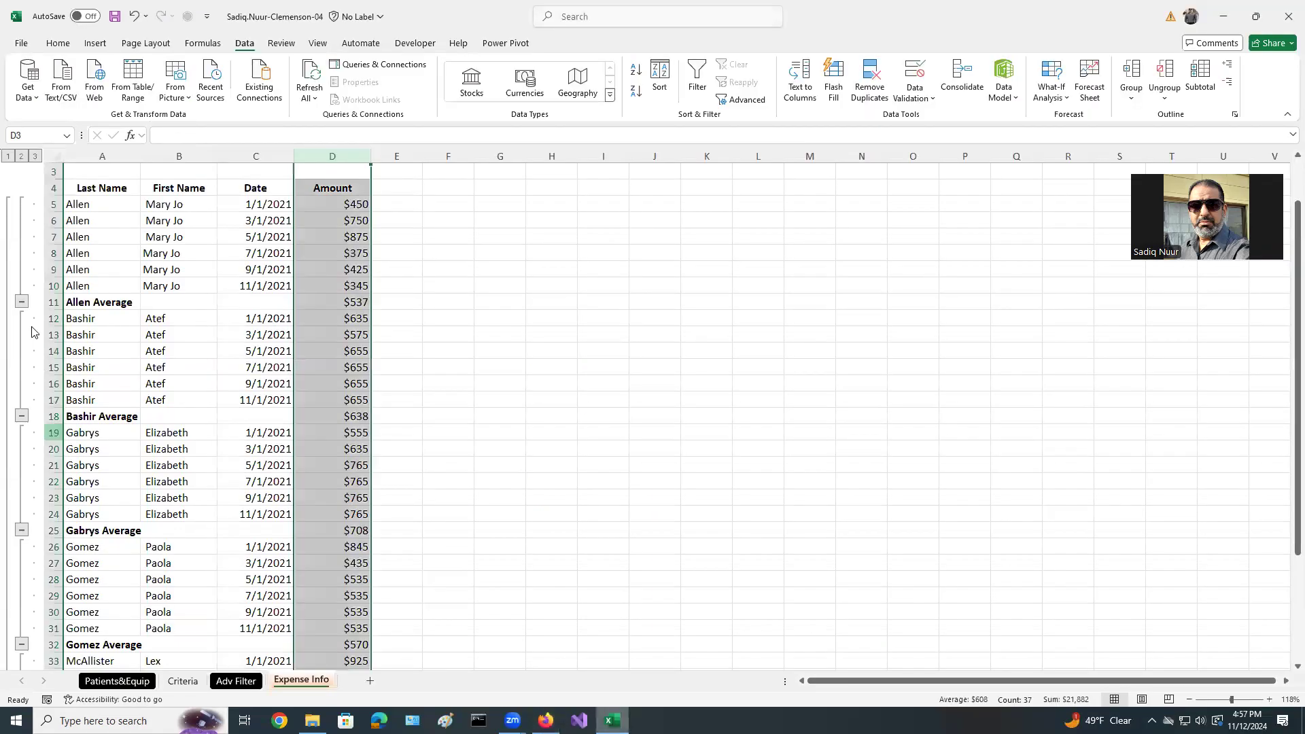
pyautogui.click(20, 304)
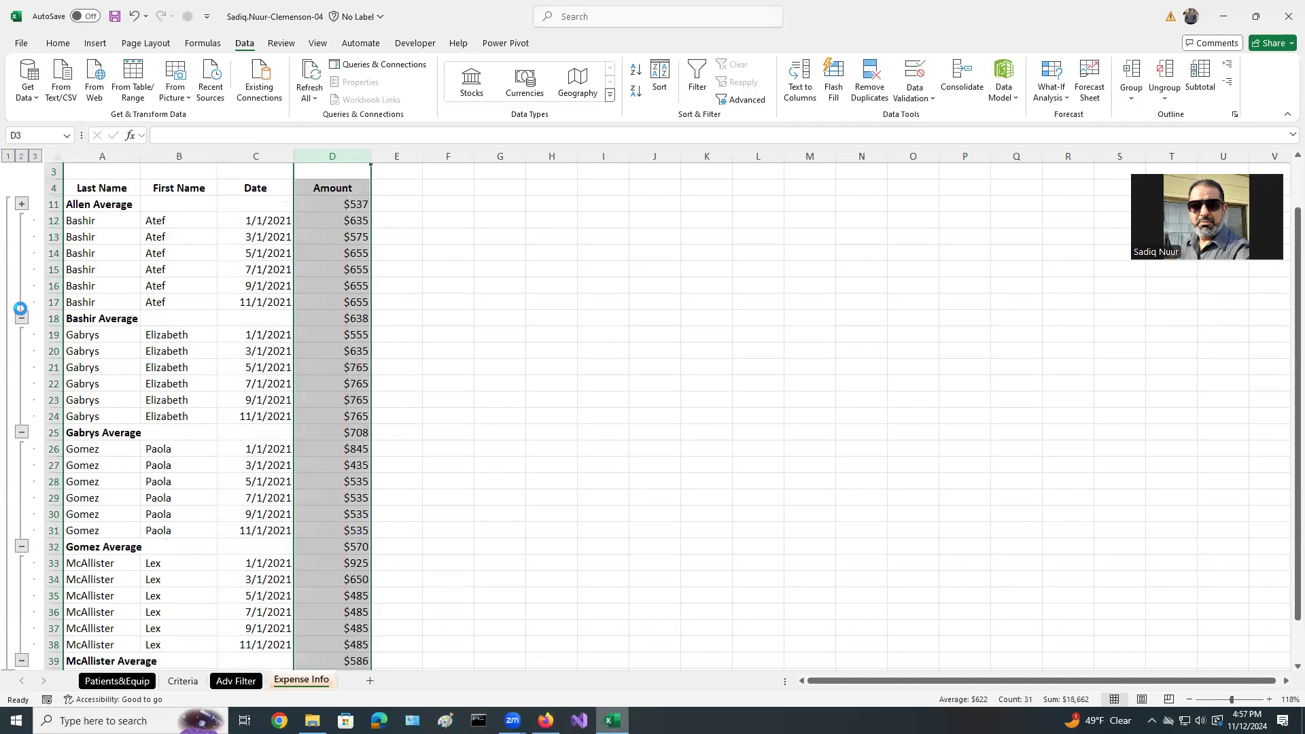
pyautogui.click(21, 317)
pyautogui.click(21, 334)
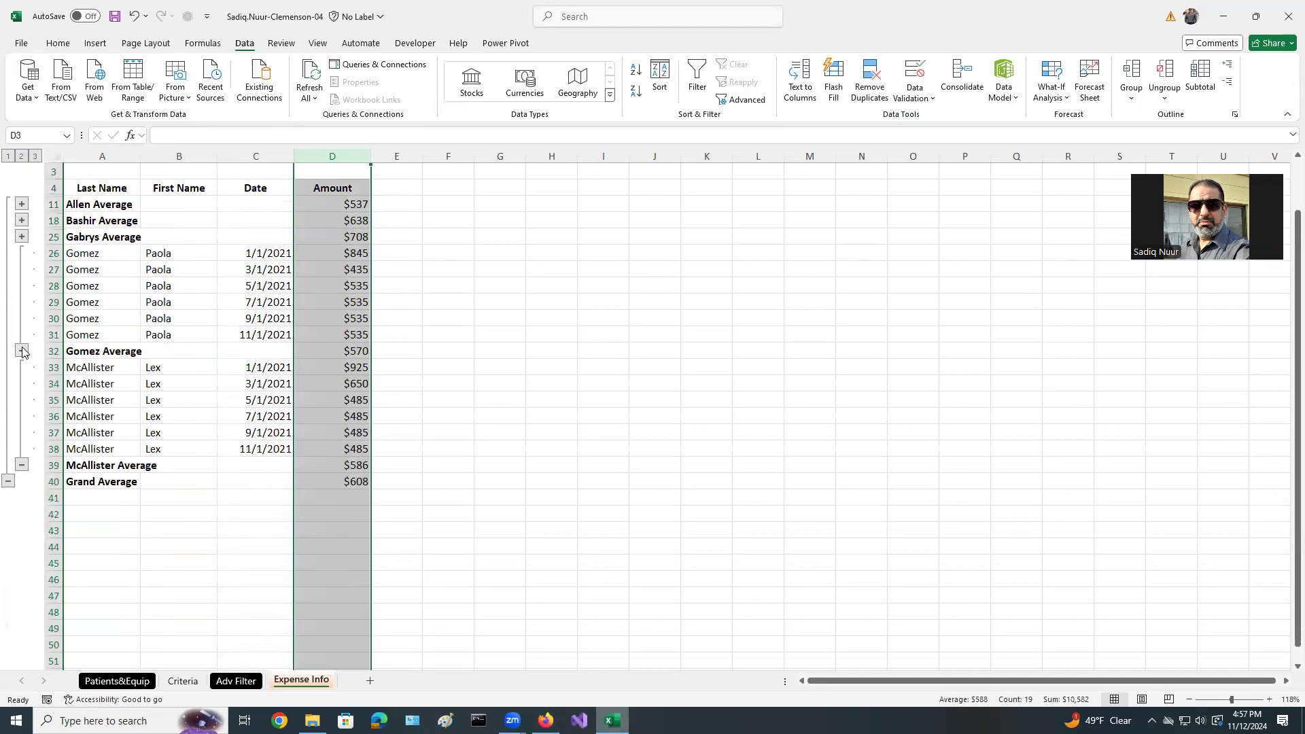
pyautogui.click(22, 352)
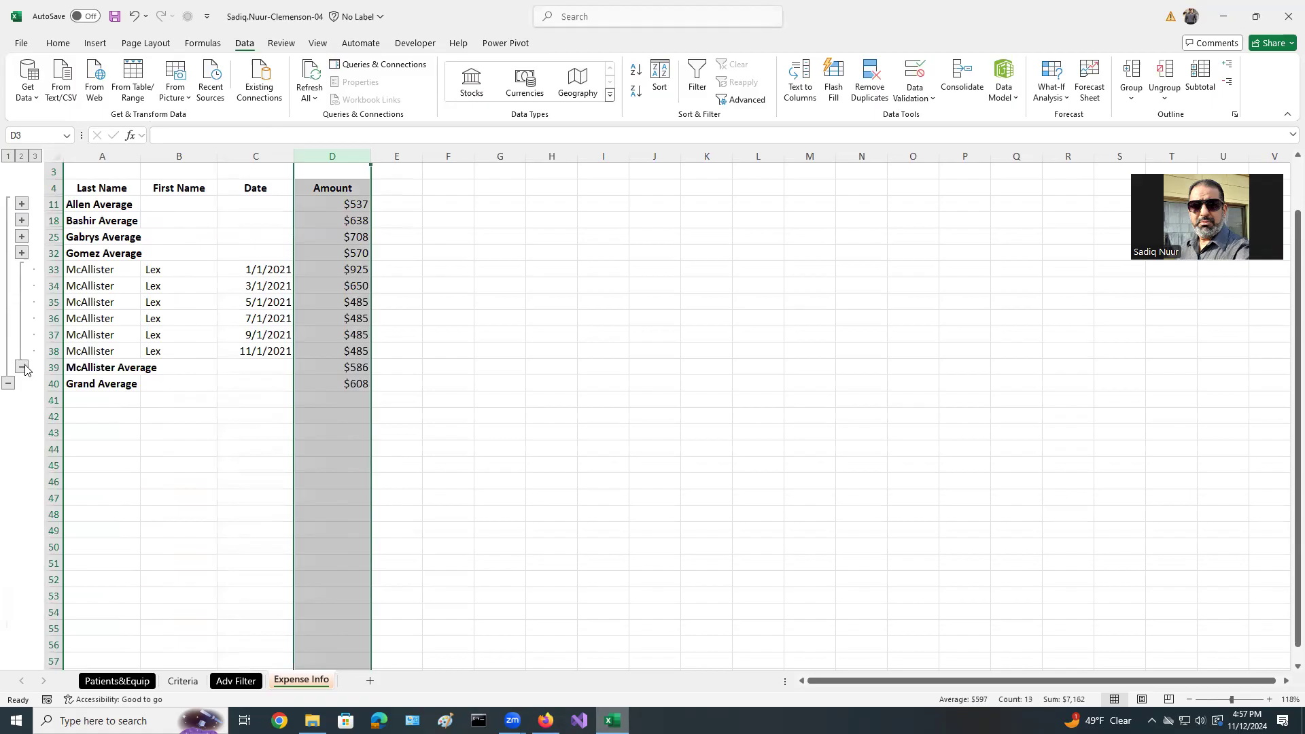
pyautogui.click(23, 368)
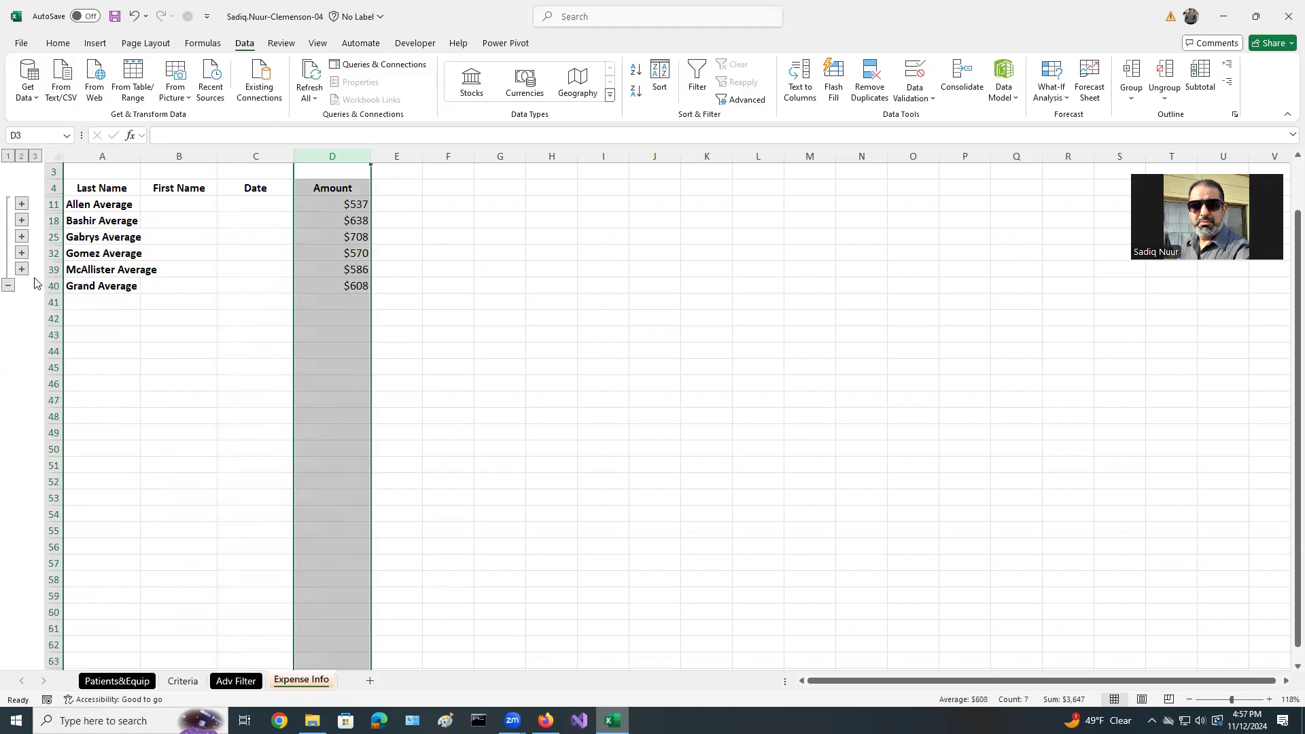
# - Expand the last two name groups in the outline and collapse them again
pyautogui.click(22, 269)
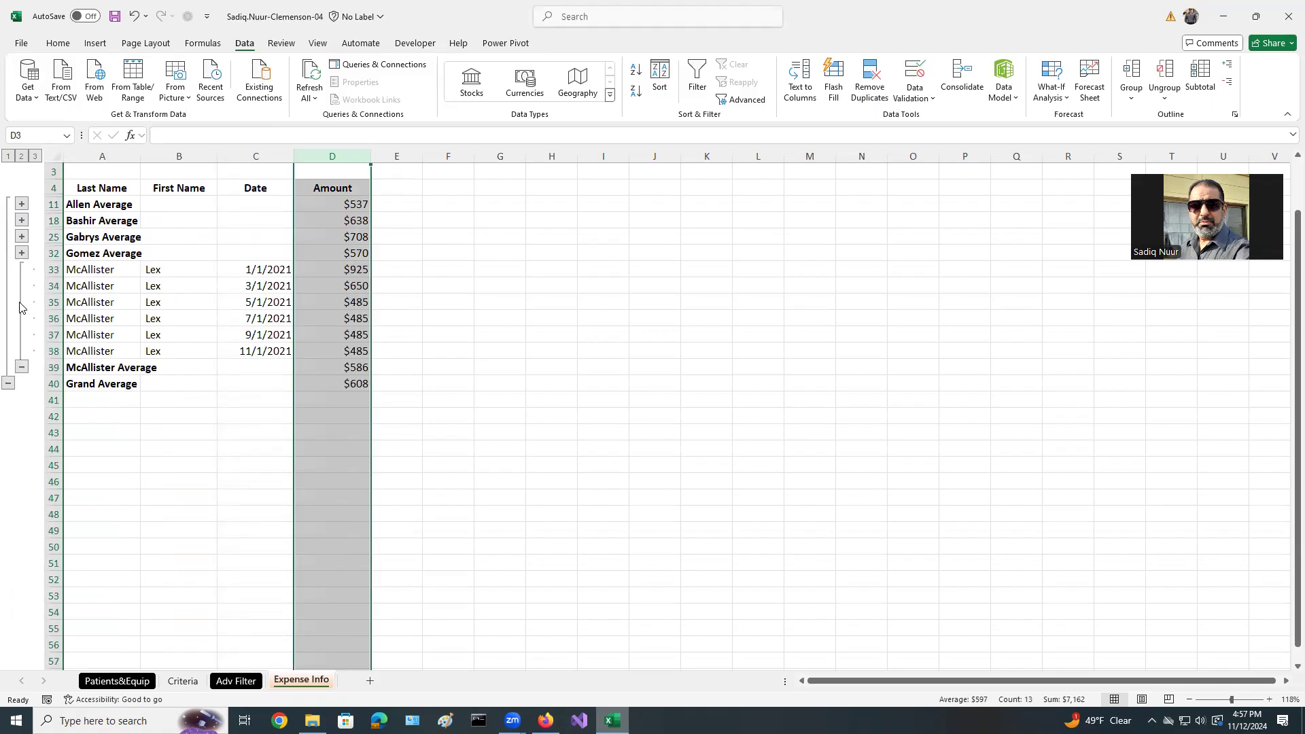
pyautogui.click(22, 254)
pyautogui.click(21, 351)
pyautogui.click(21, 367)
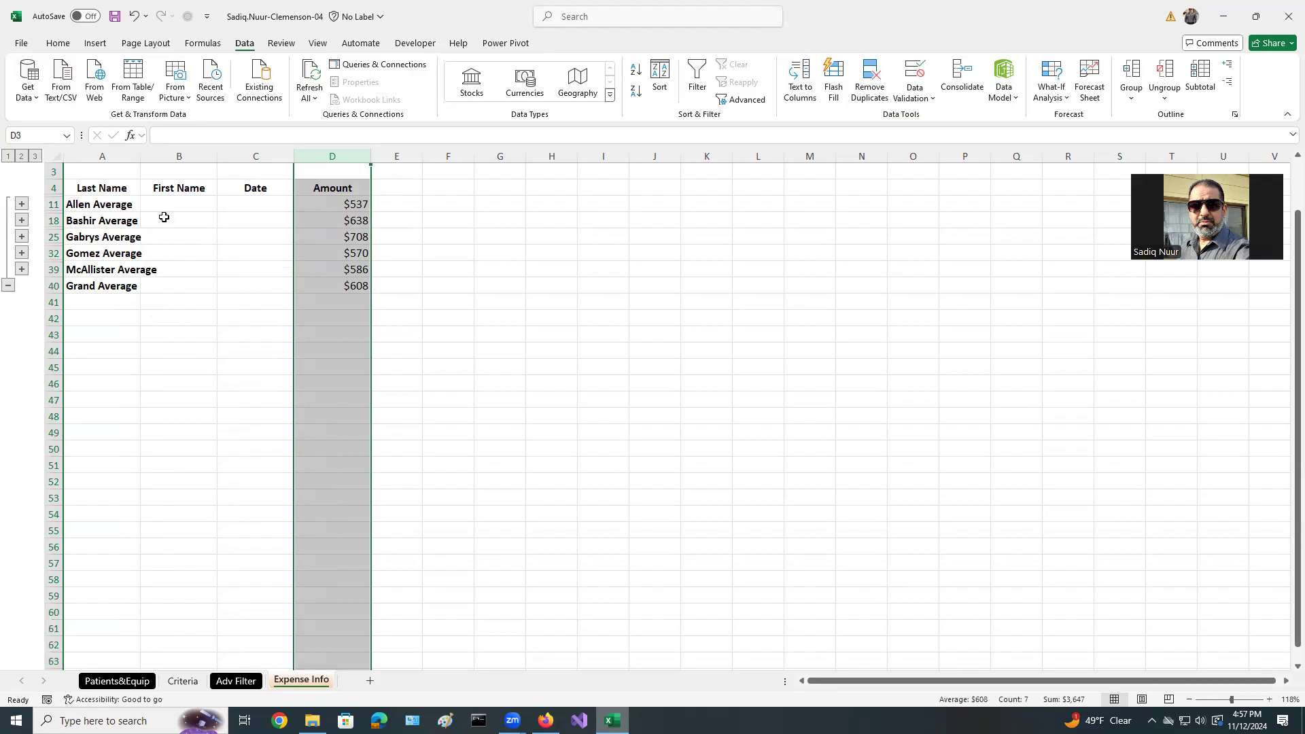
# - Mark instruction 10e as completed on the SIMnet page, copy the sheet name PivotTable from instruction 11d and return to Excel
pyautogui.click(515, 332)
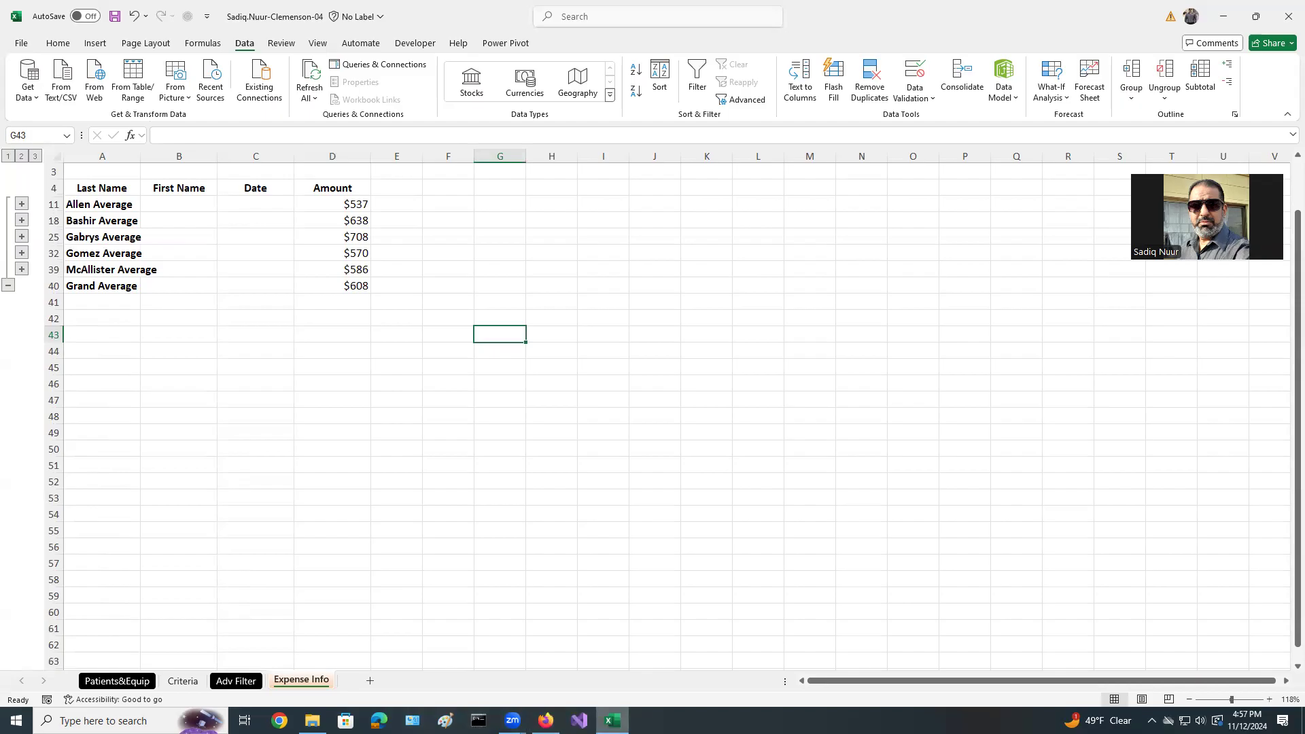
pyautogui.click(613, 720)
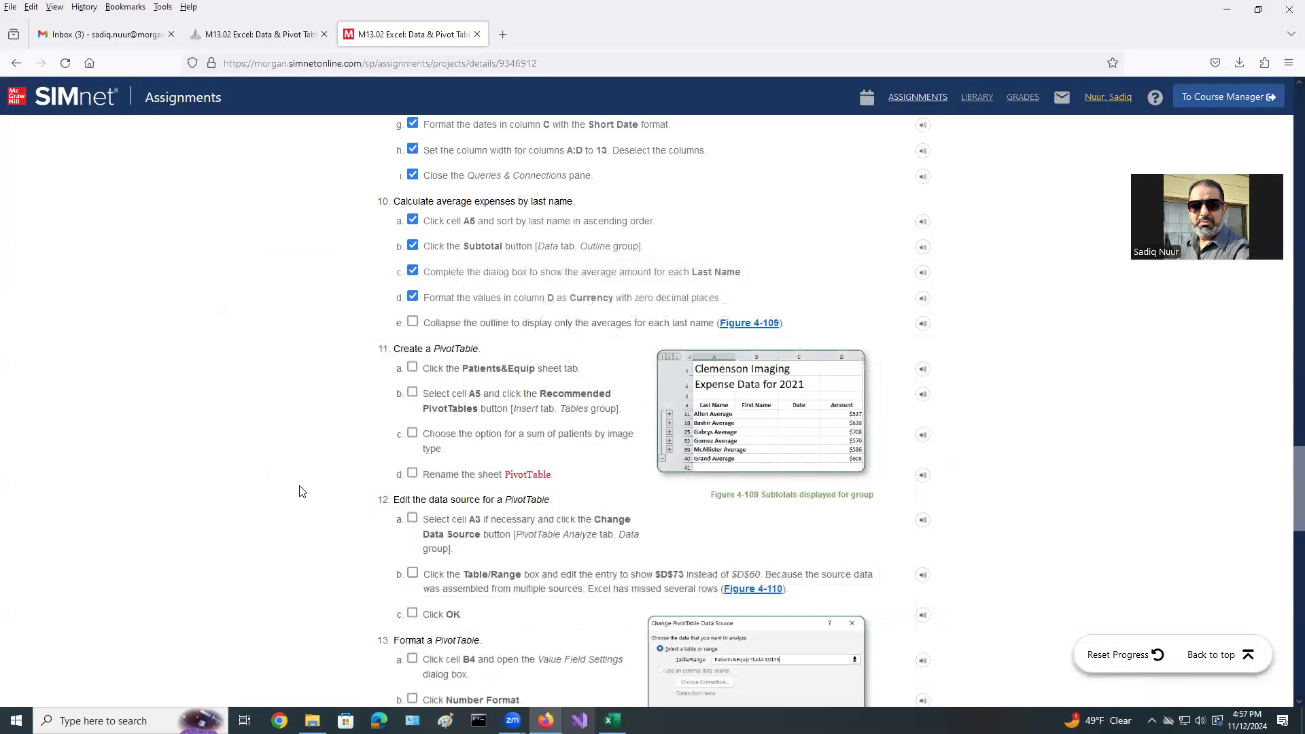
pyautogui.click(412, 323)
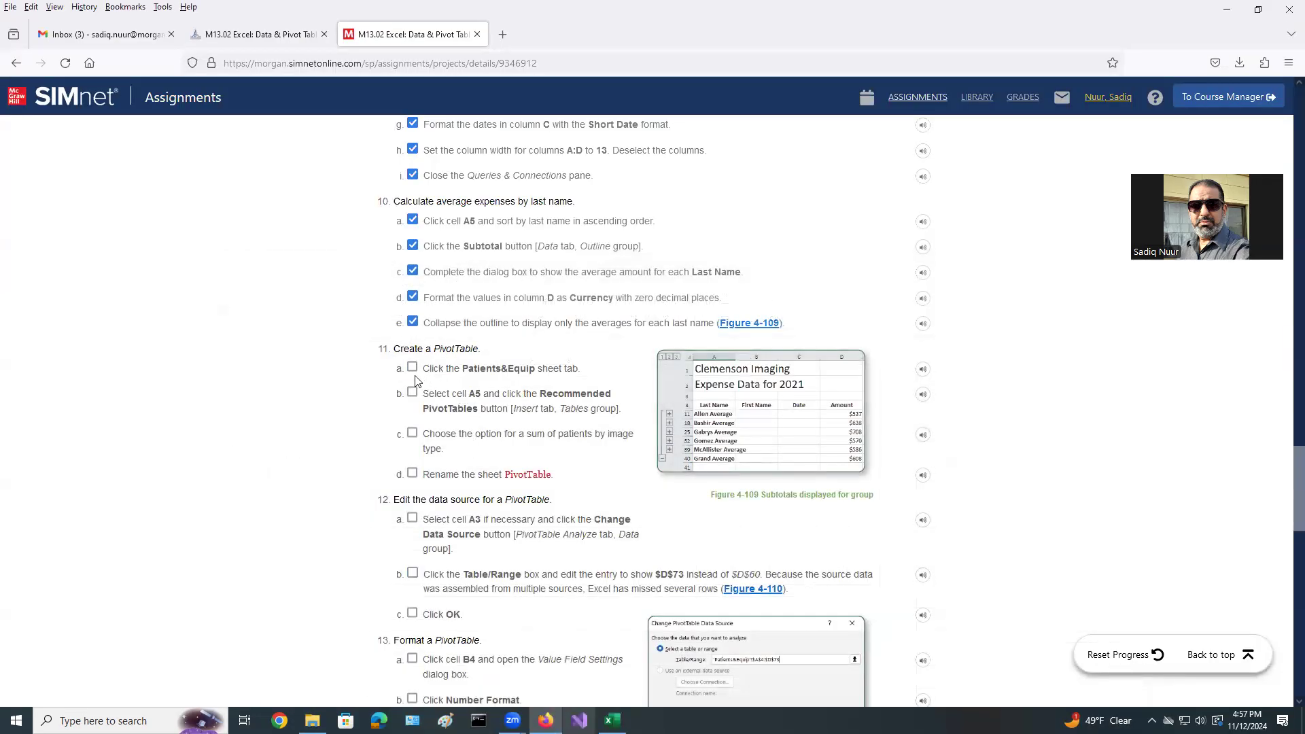
pyautogui.scroll(-1, 362, 406)
pyautogui.scroll(-3, 363, 406)
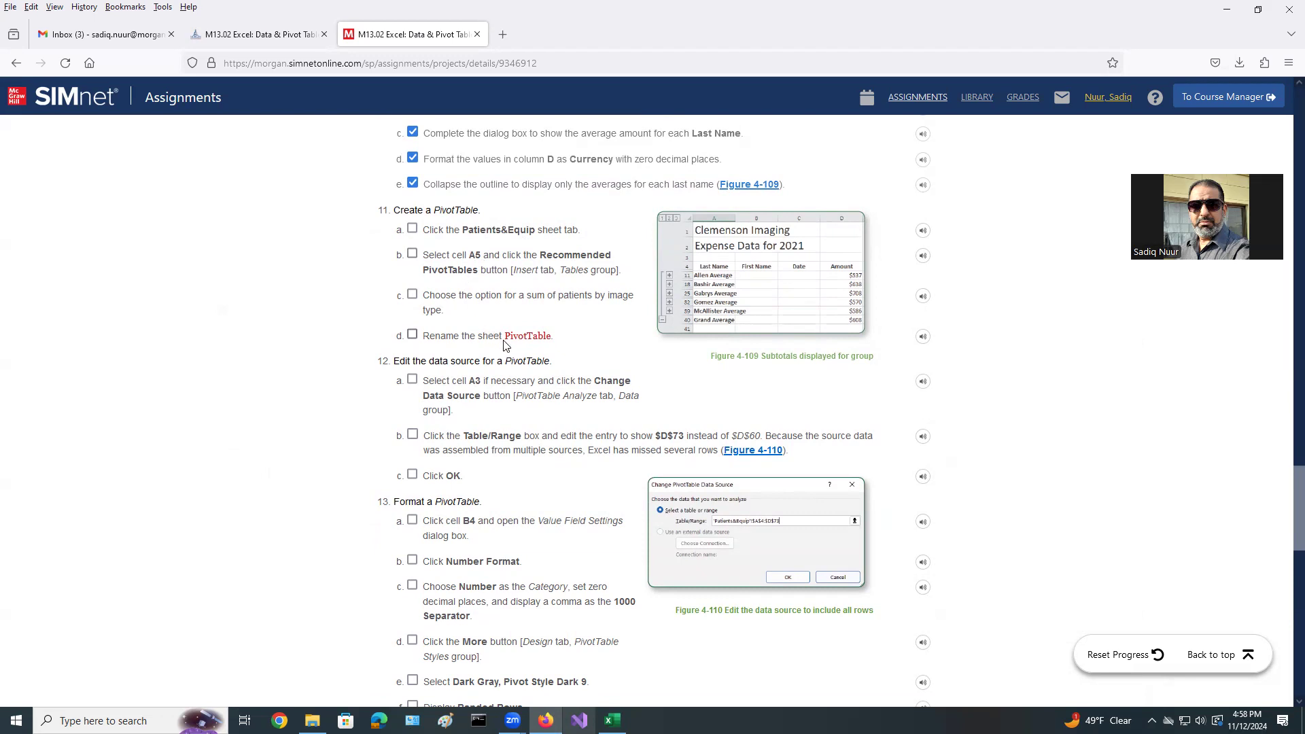
pyautogui.moveTo(506, 338); pyautogui.dragTo(553, 359)
pyautogui.click(612, 720)
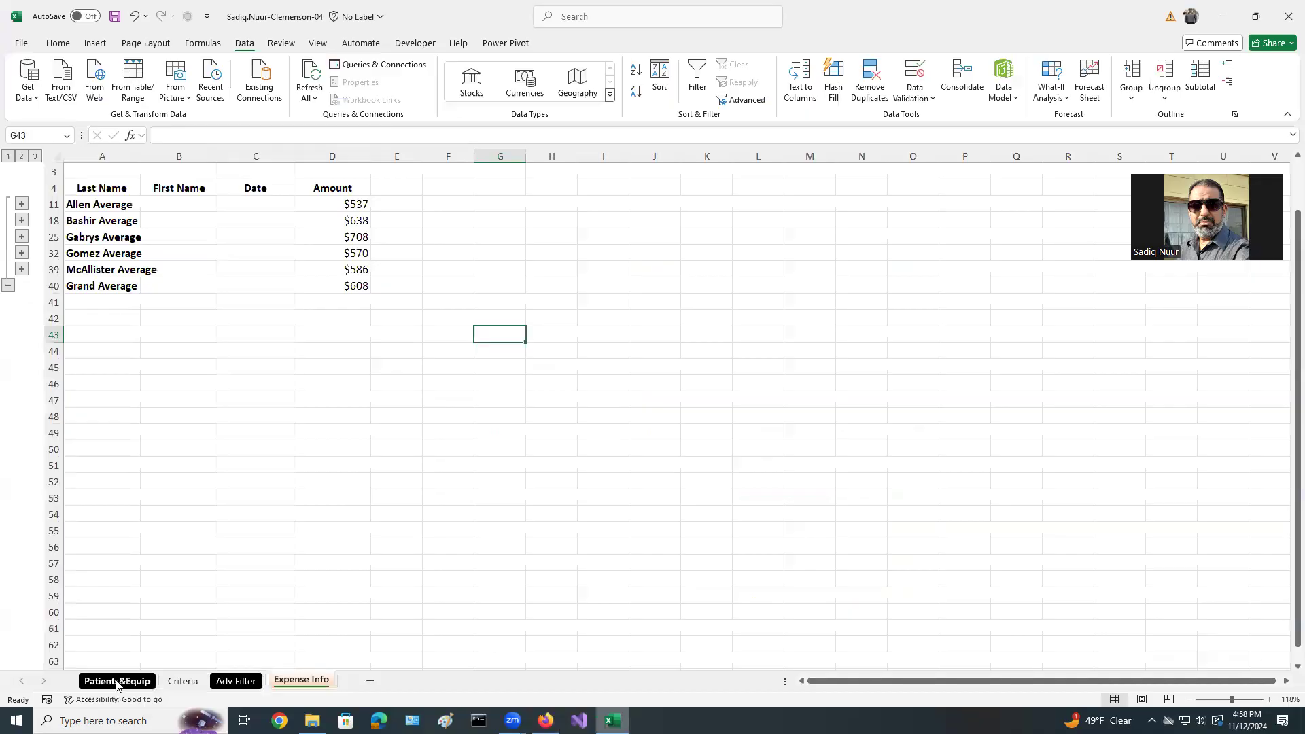
# - Insert the recommended PivotTable Sum of Patients by Image Type from the Patients&Equip data, starting from cell A5
pyautogui.click(117, 682)
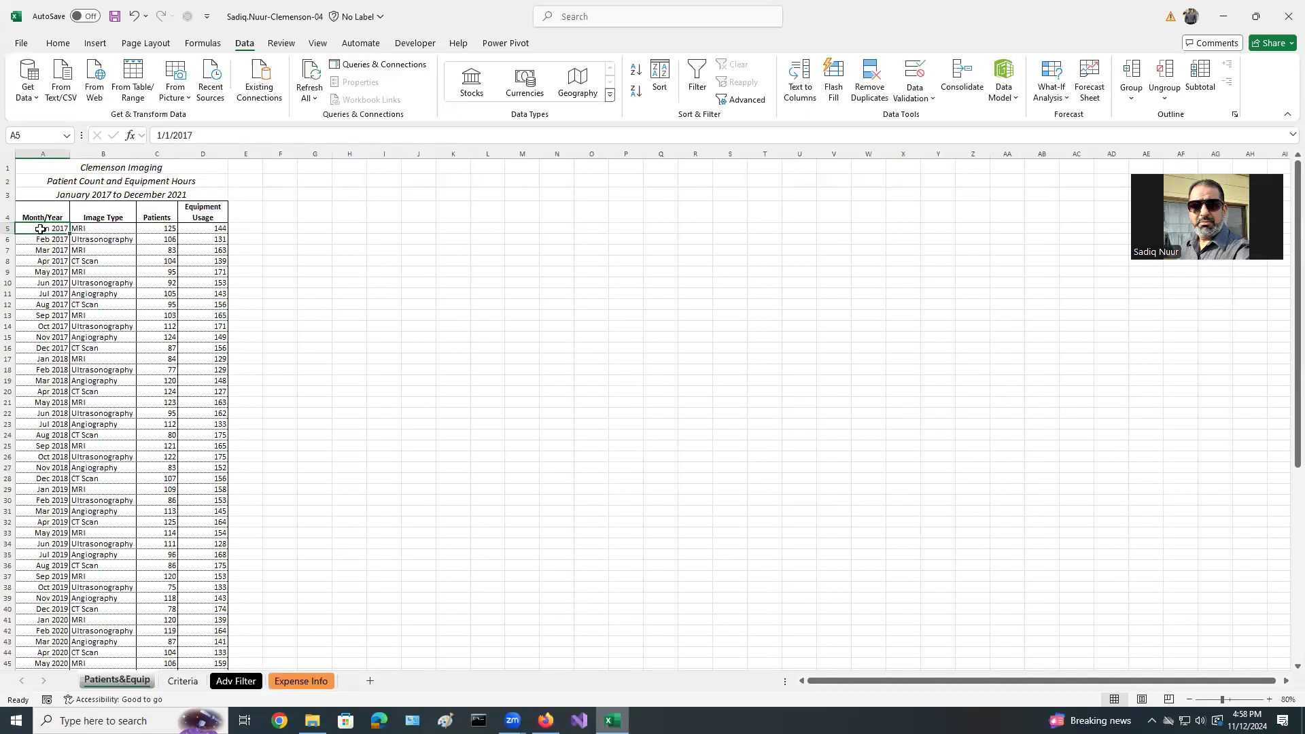
pyautogui.click(546, 720)
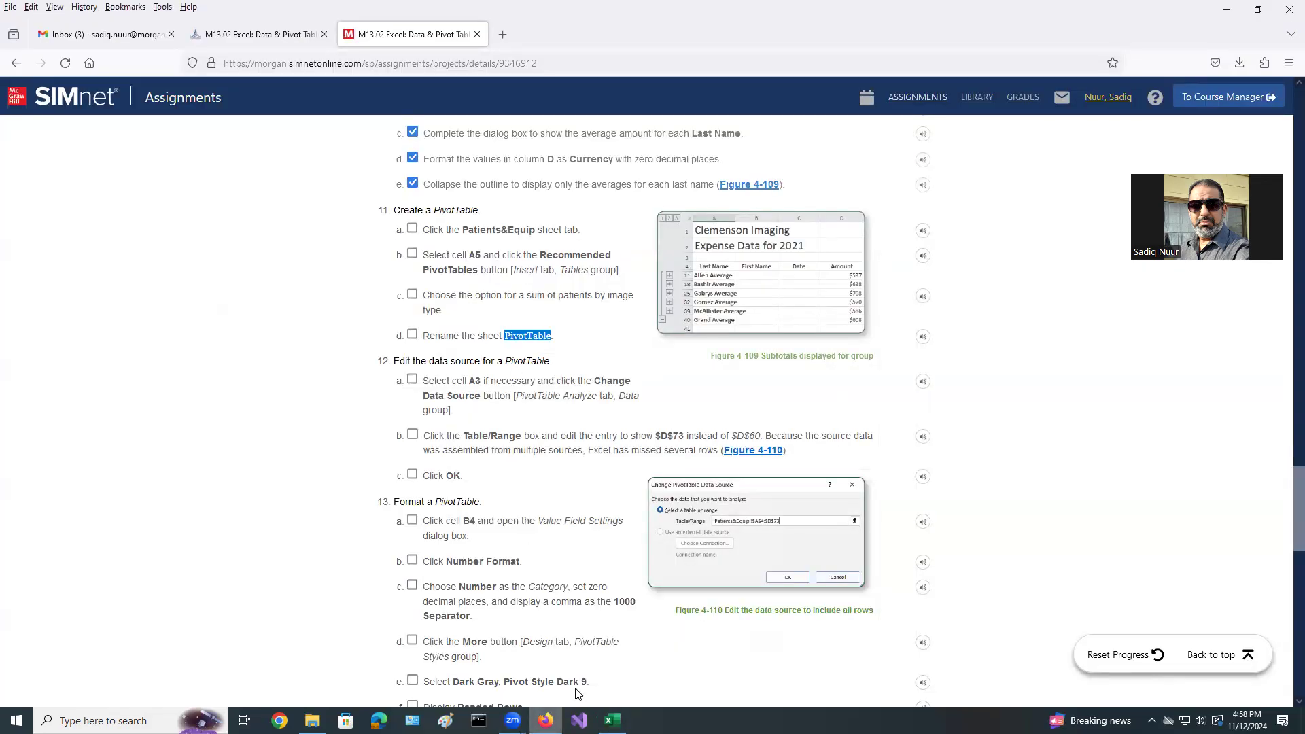
pyautogui.click(612, 721)
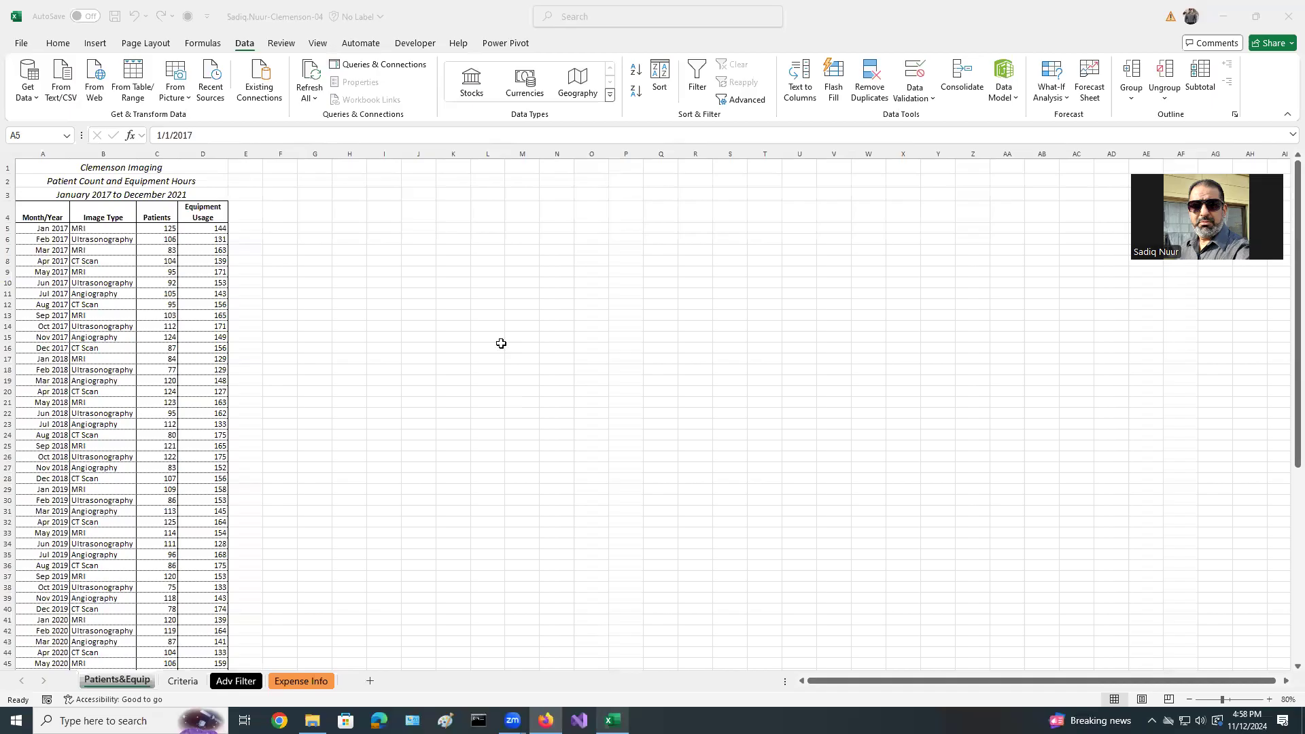
pyautogui.click(92, 46)
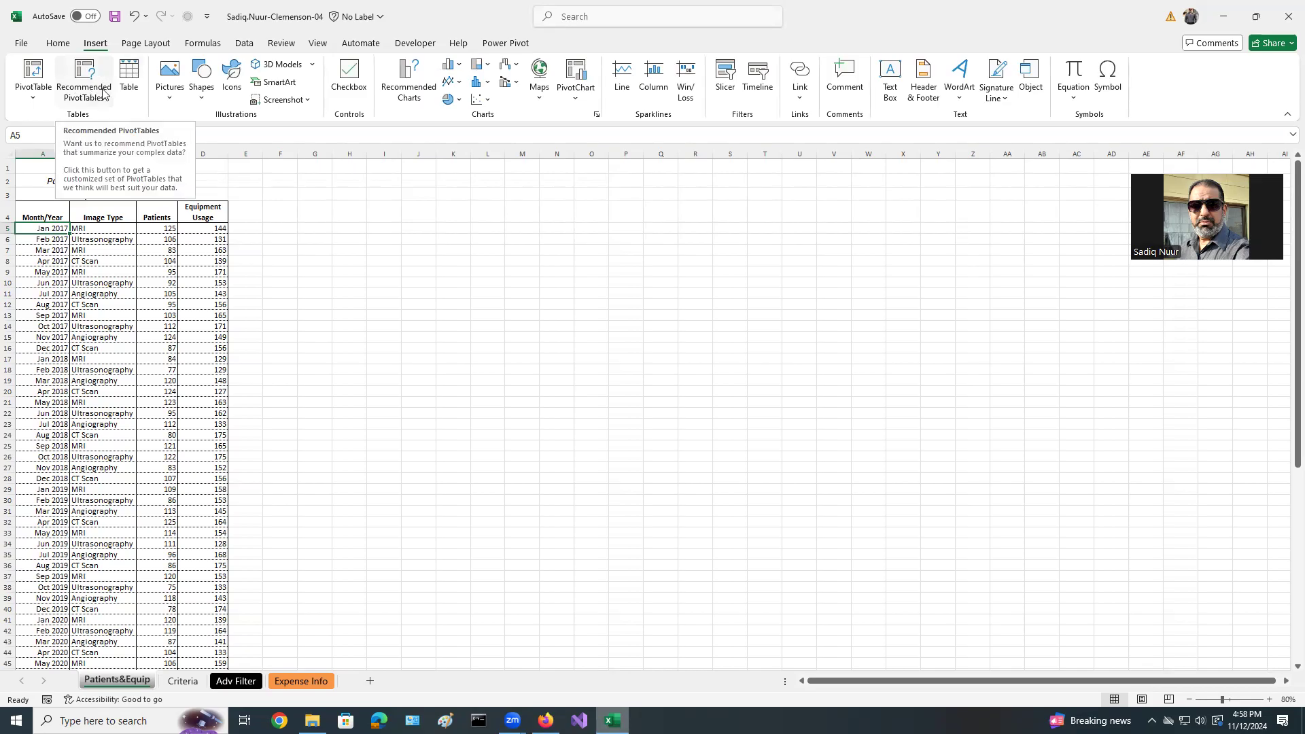
pyautogui.click(83, 95)
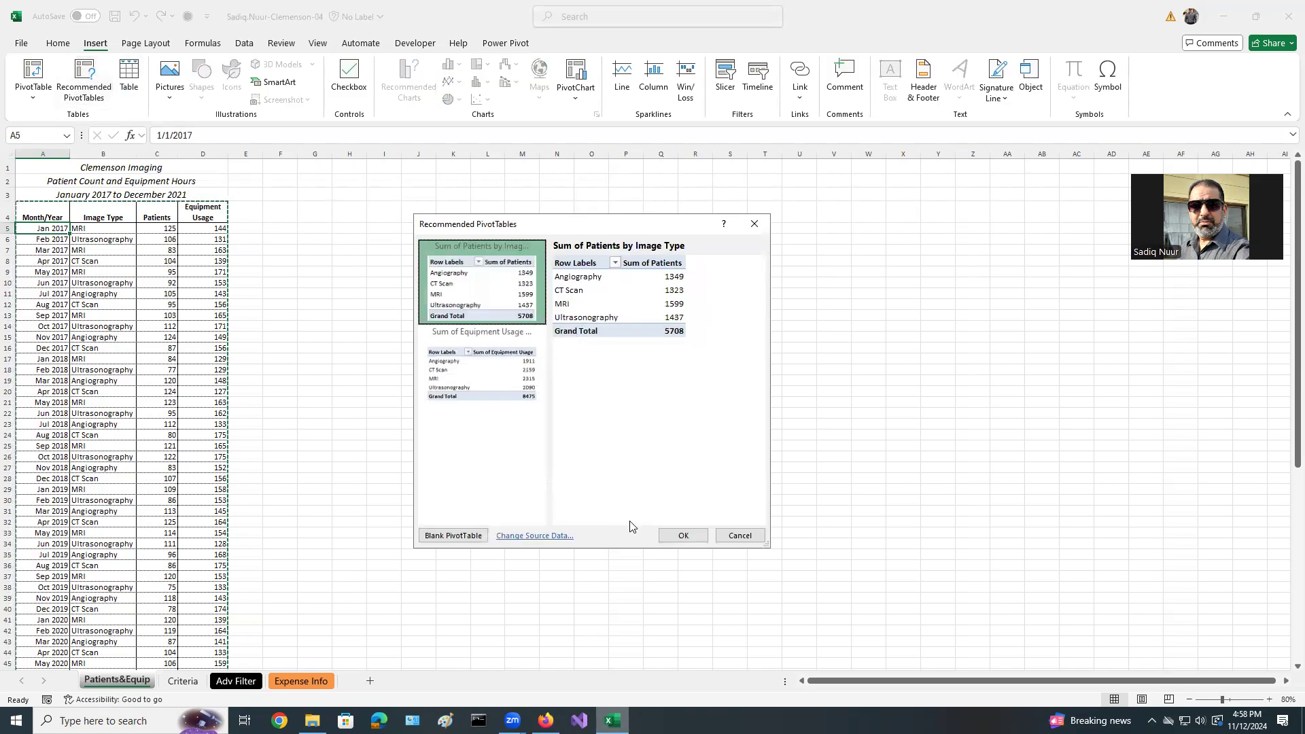
pyautogui.click(683, 535)
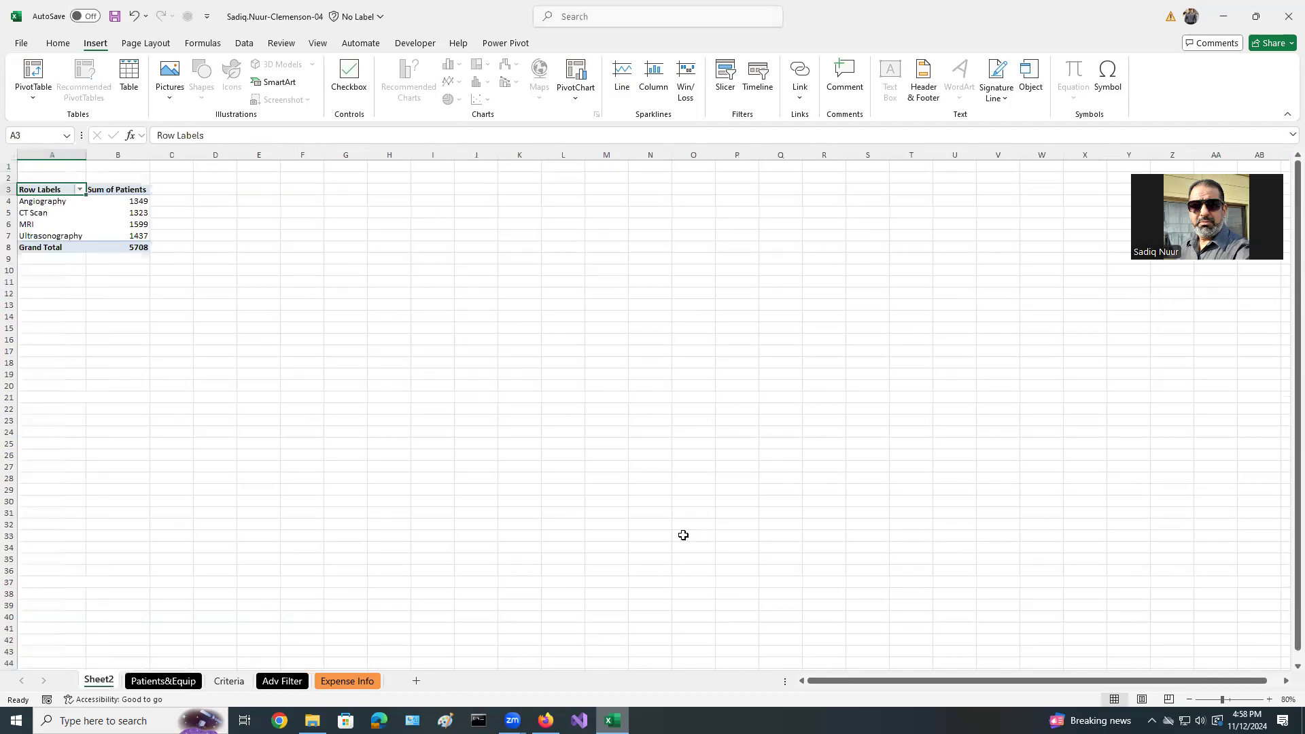
# - Rename the new Sheet2 as PivotTable, copying the name from instruction 11d on the SIMnet page
pyautogui.doubleClick(101, 681)
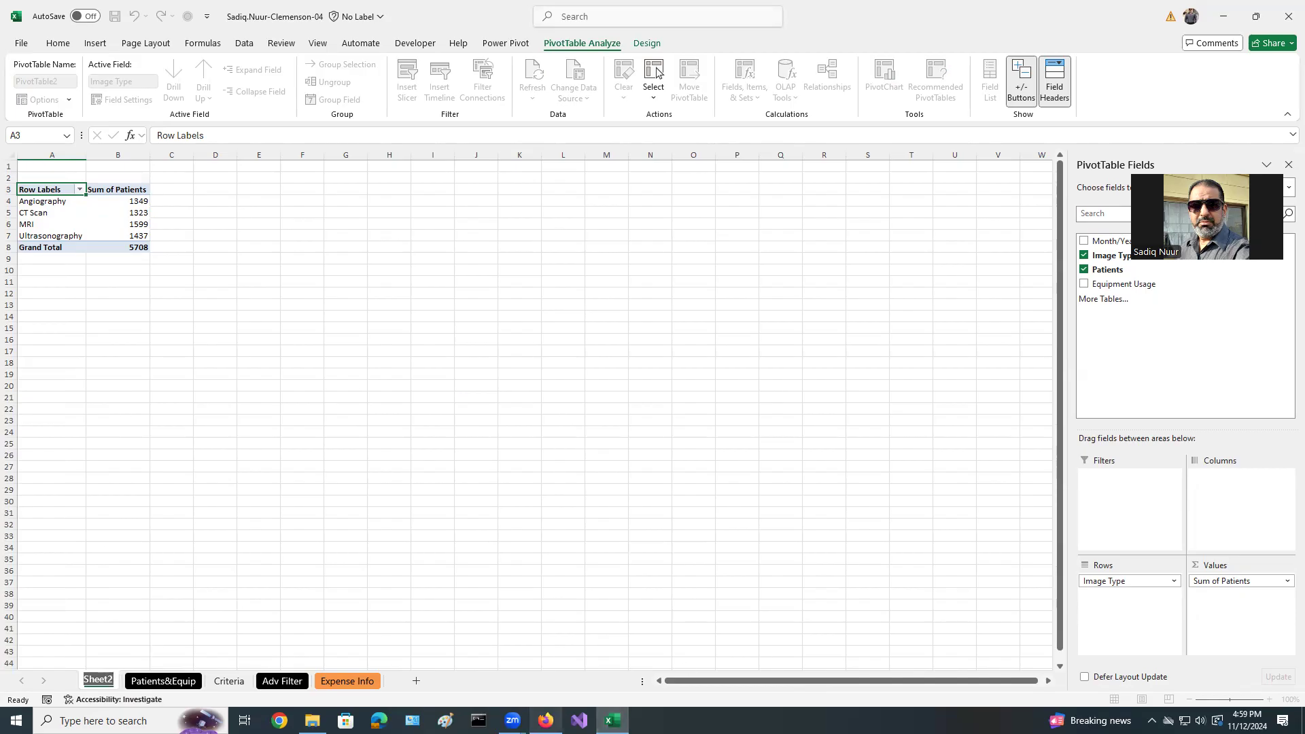
pyautogui.click(546, 721)
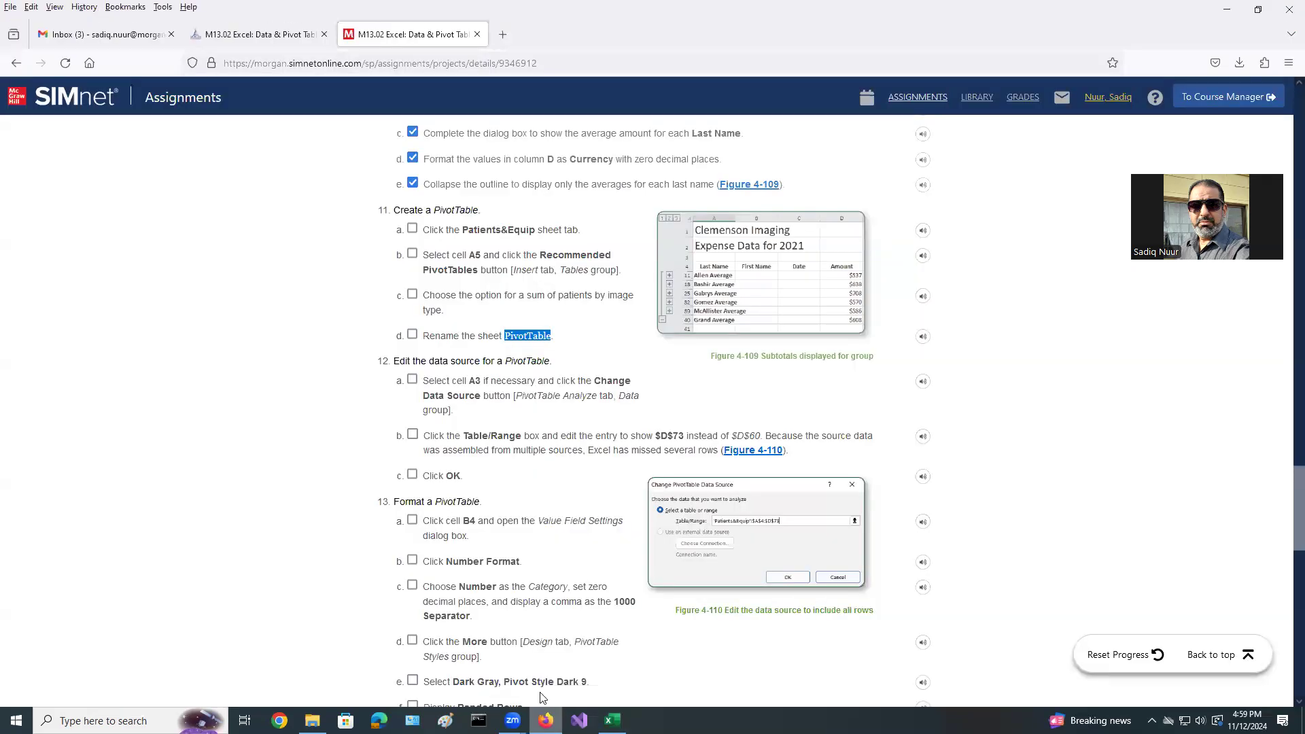
pyautogui.click(507, 337)
pyautogui.moveTo(512, 336); pyautogui.dragTo(544, 340)
pyautogui.click(558, 341)
pyautogui.click(539, 347)
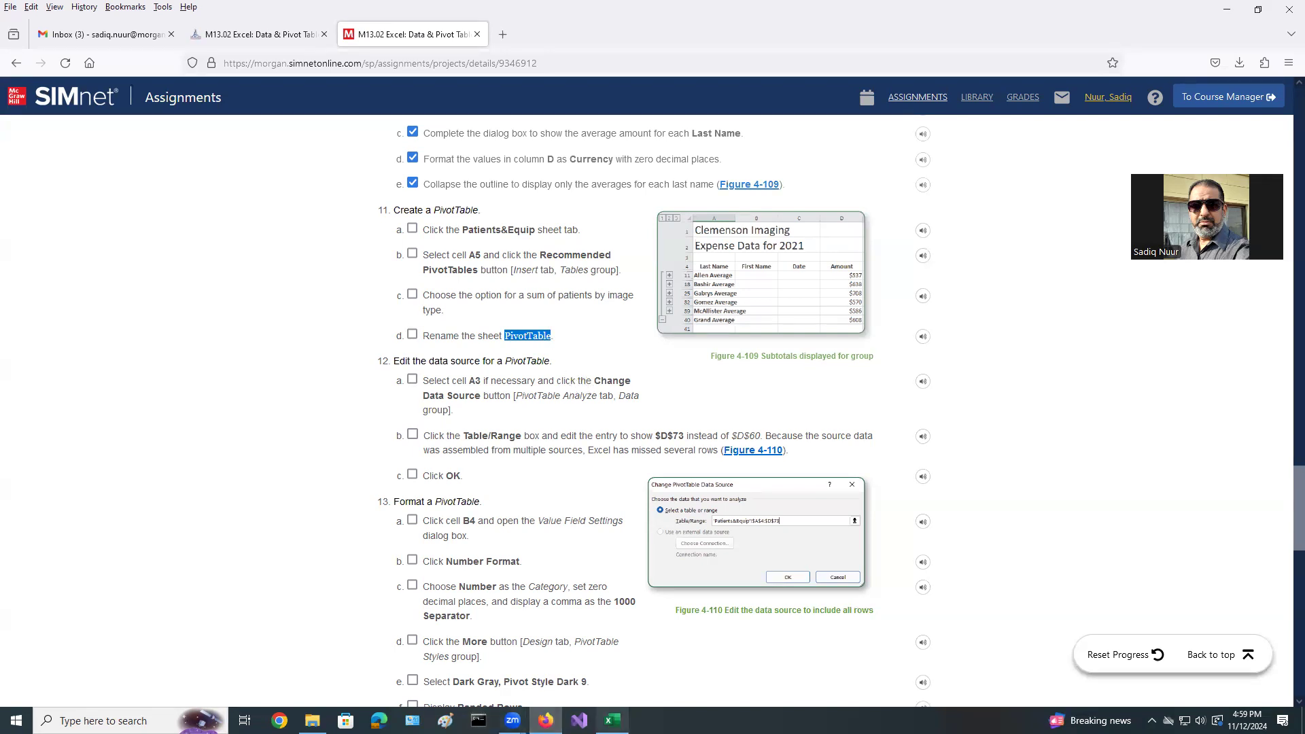
pyautogui.click(612, 720)
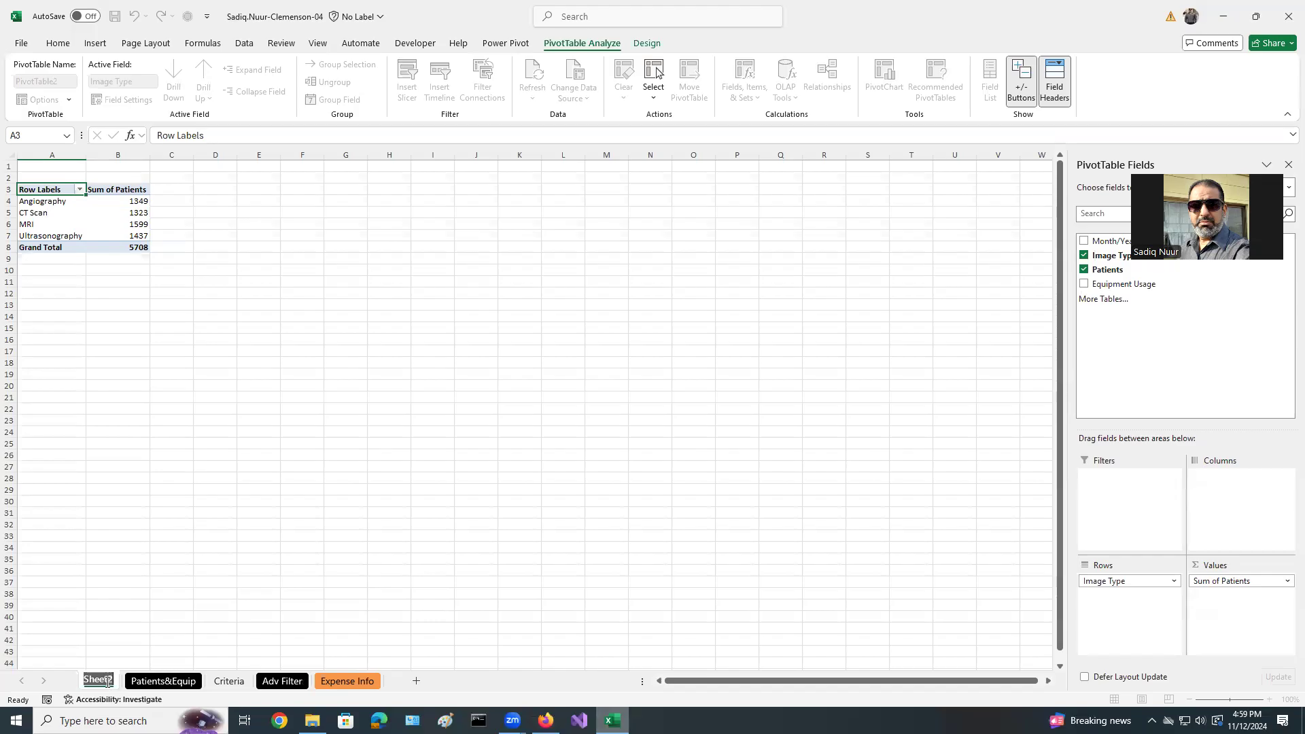
pyautogui.write('PivotTable')
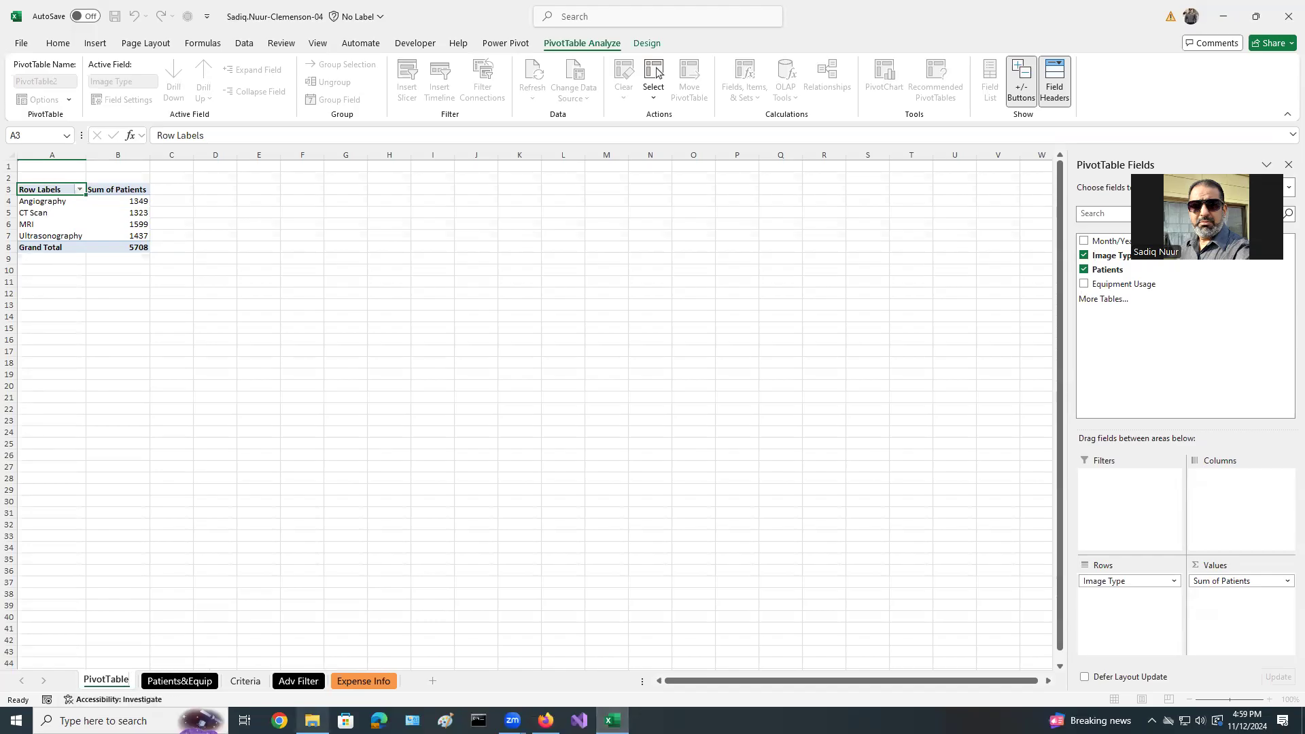
pyautogui.press('Return')
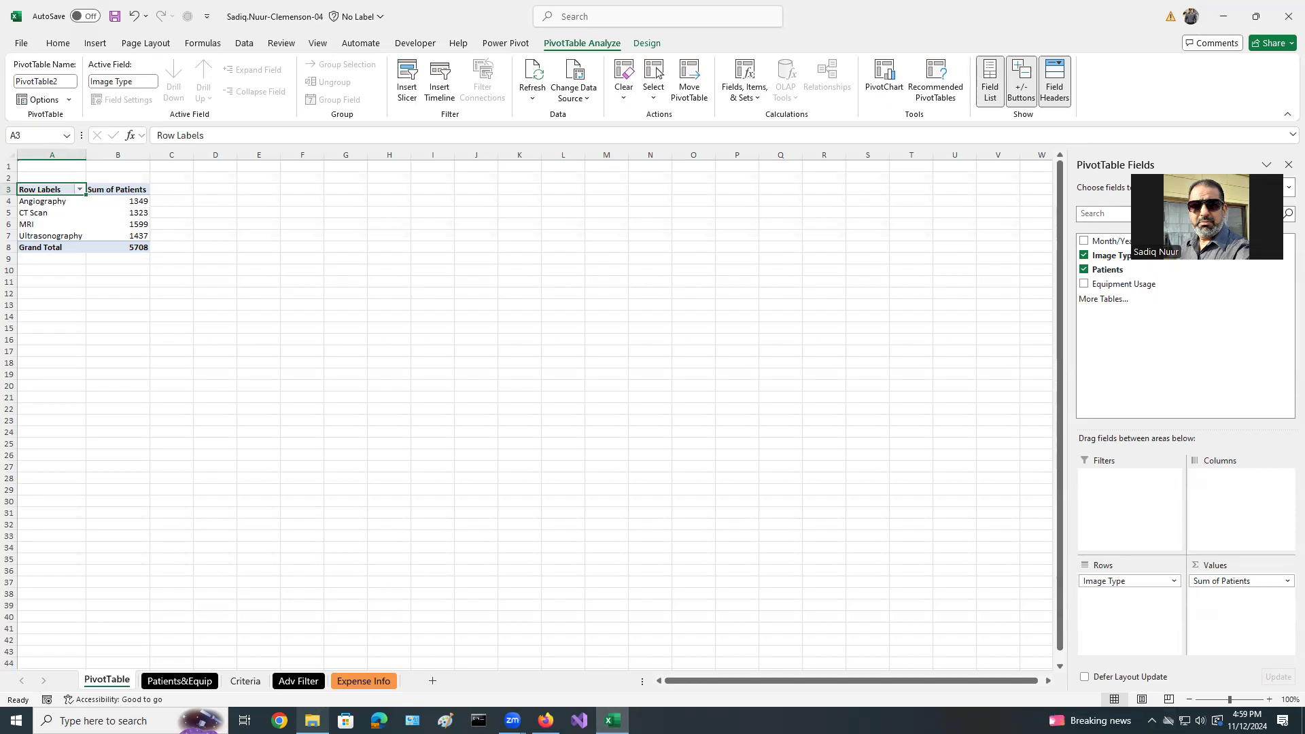
# - Mark instructions 11a, 11b and 11c, covering the PivotTable creation, as completed on the SIMnet page and return to Excel
pyautogui.moveTo(1232, 704); pyautogui.dragTo(1237, 704)
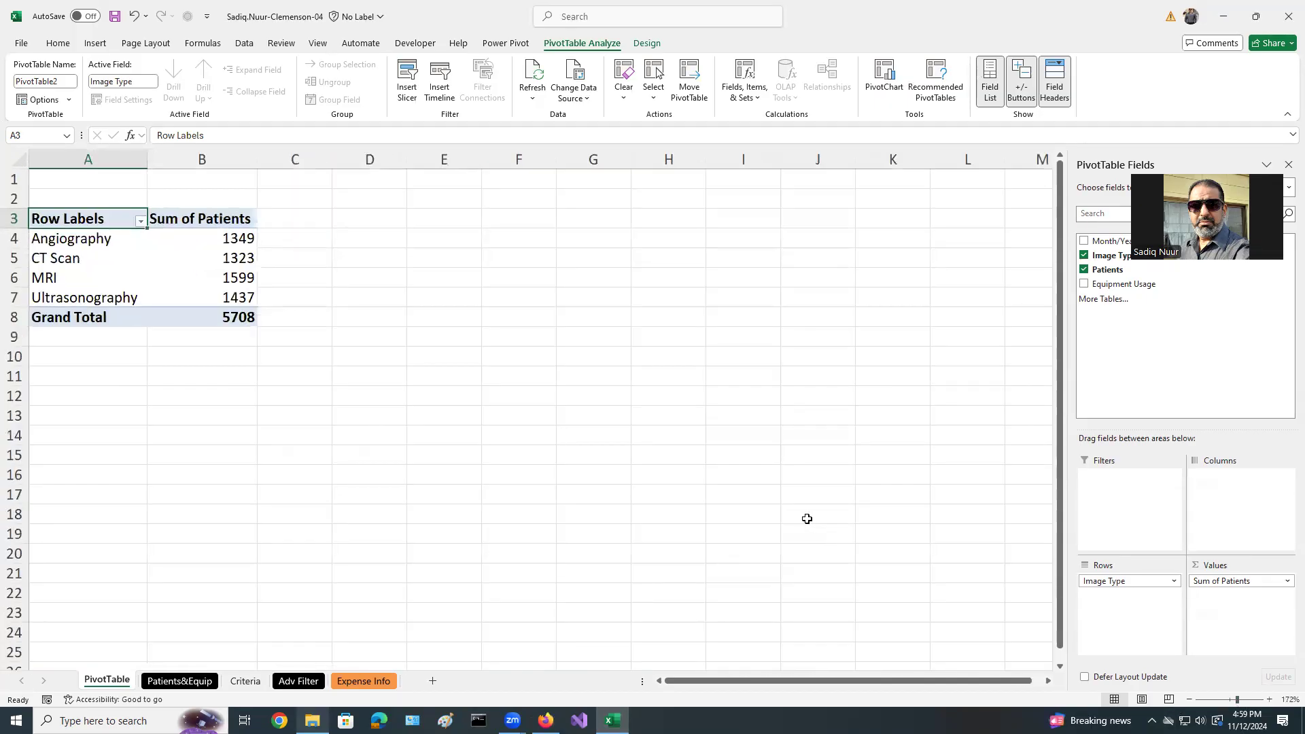
pyautogui.click(546, 720)
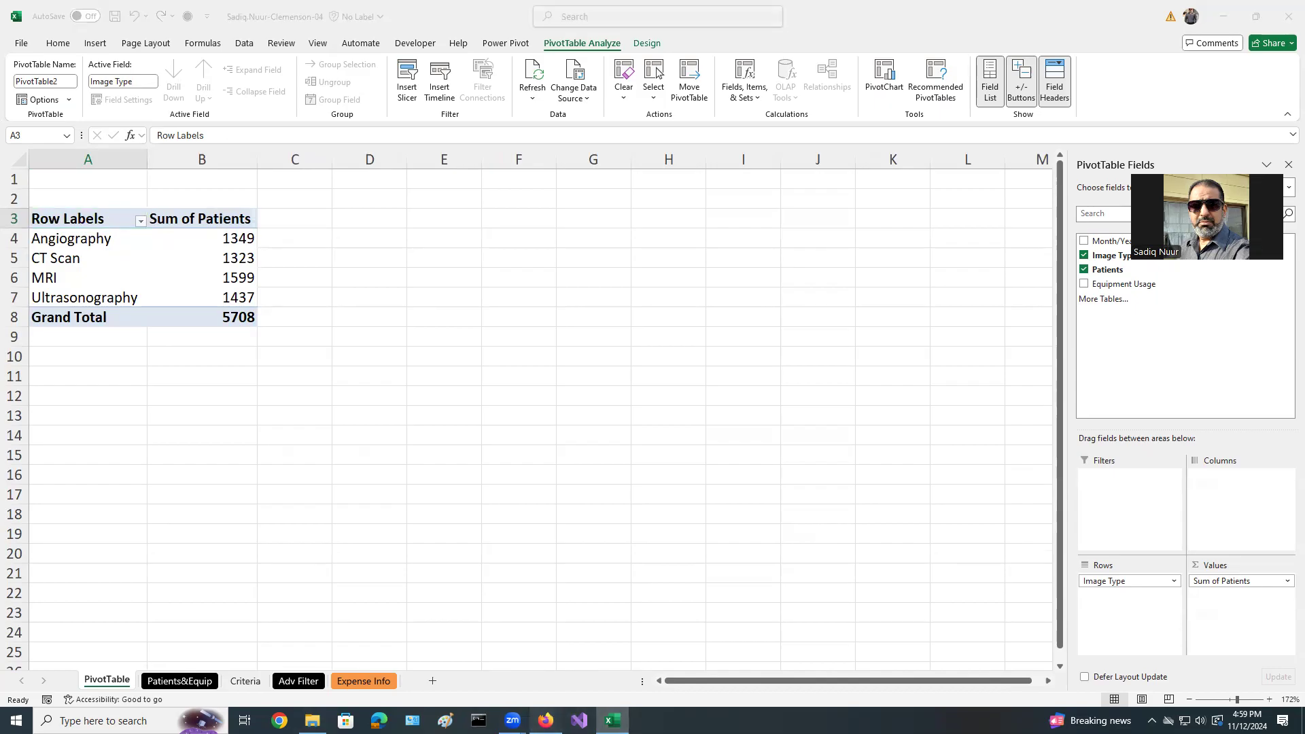
pyautogui.click(412, 229)
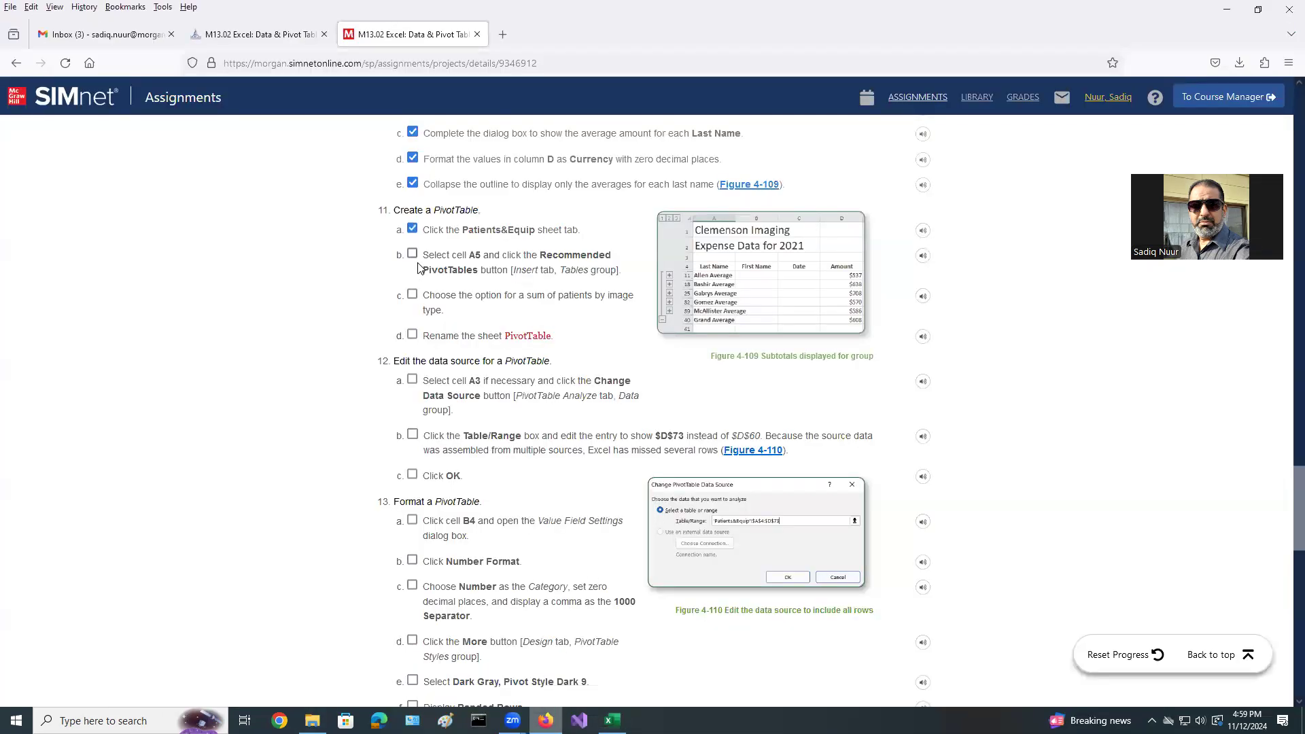
pyautogui.click(413, 254)
pyautogui.click(416, 298)
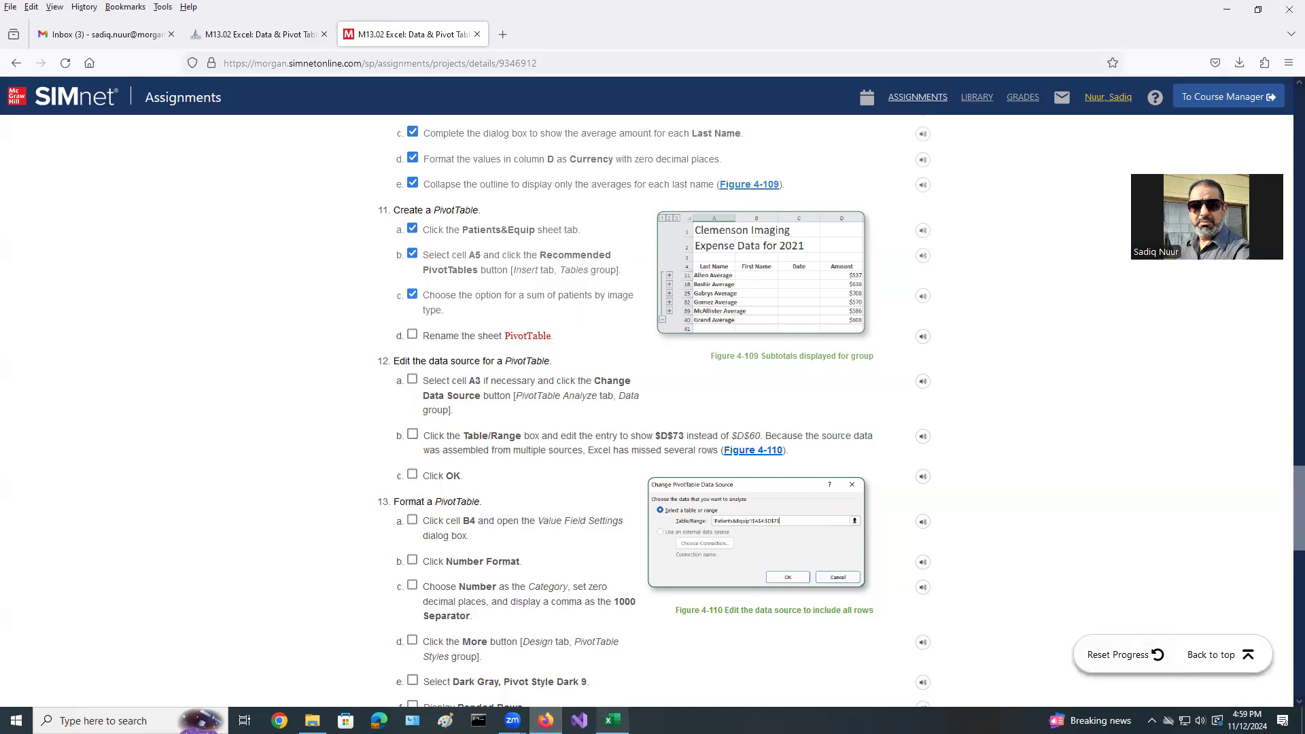
pyautogui.click(612, 720)
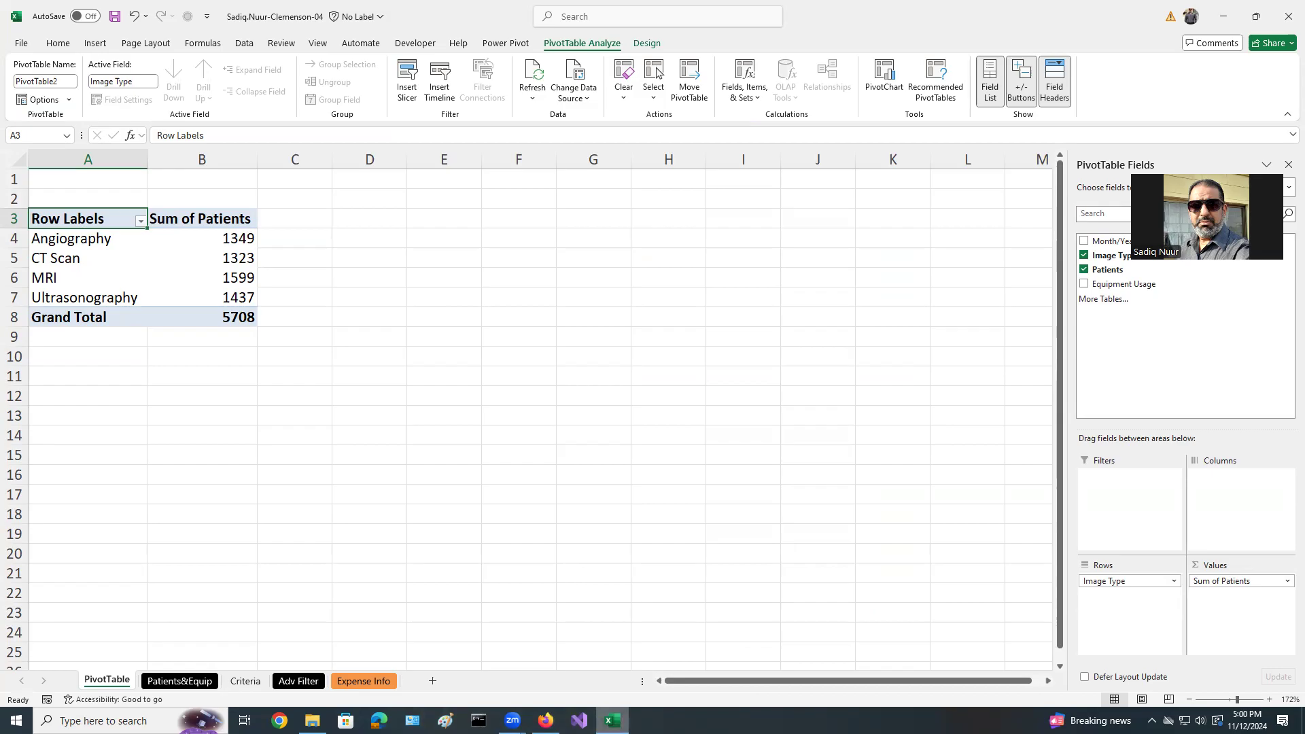
# - Mark instructions 11d and 12a as completed on the SIMnet page, read the range edit in 12b and return to Excel
pyautogui.click(546, 720)
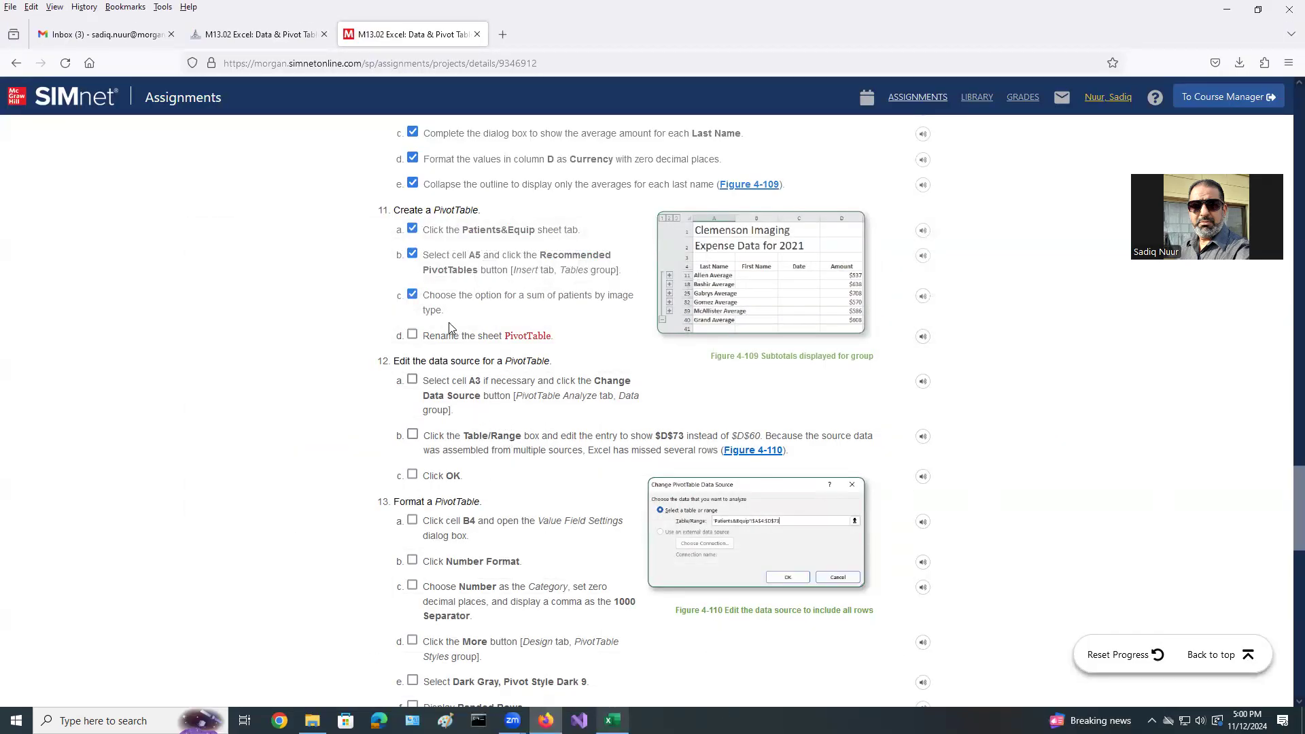
pyautogui.click(410, 336)
pyautogui.click(412, 381)
pyautogui.scroll(-1, 533, 500)
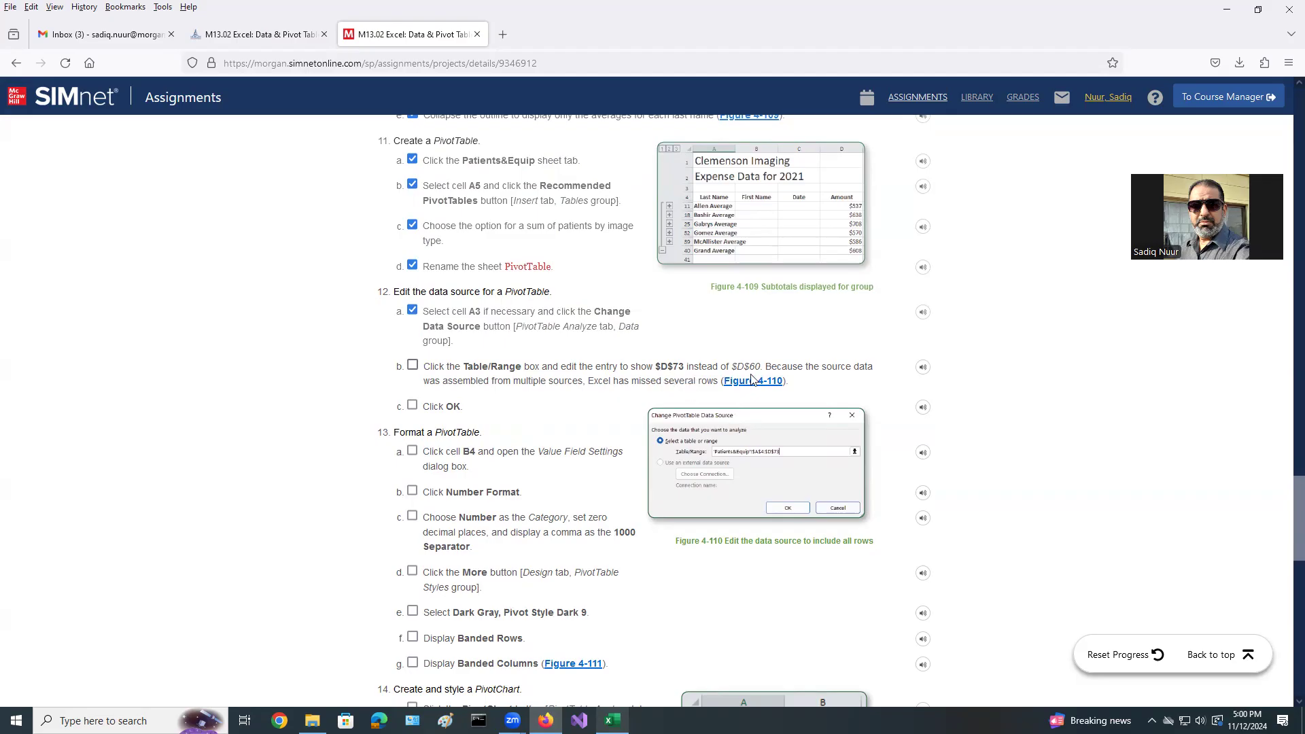
pyautogui.moveTo(766, 369); pyautogui.dragTo(731, 372)
pyautogui.click(612, 721)
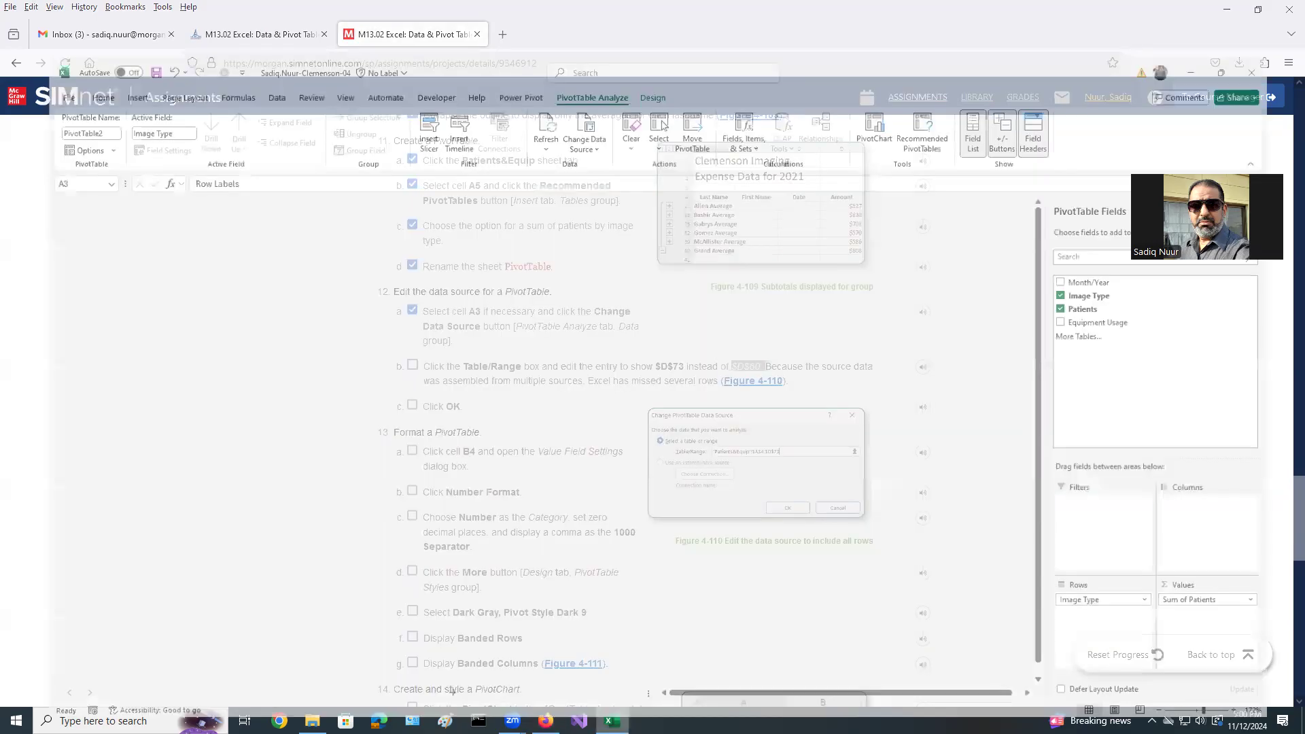
# - Change the PivotTable's data source range to 'Patients&Equip'!$A$4:$D$73, starting from cell A3
pyautogui.click(85, 241)
pyautogui.click(88, 222)
pyautogui.click(98, 238)
pyautogui.click(94, 221)
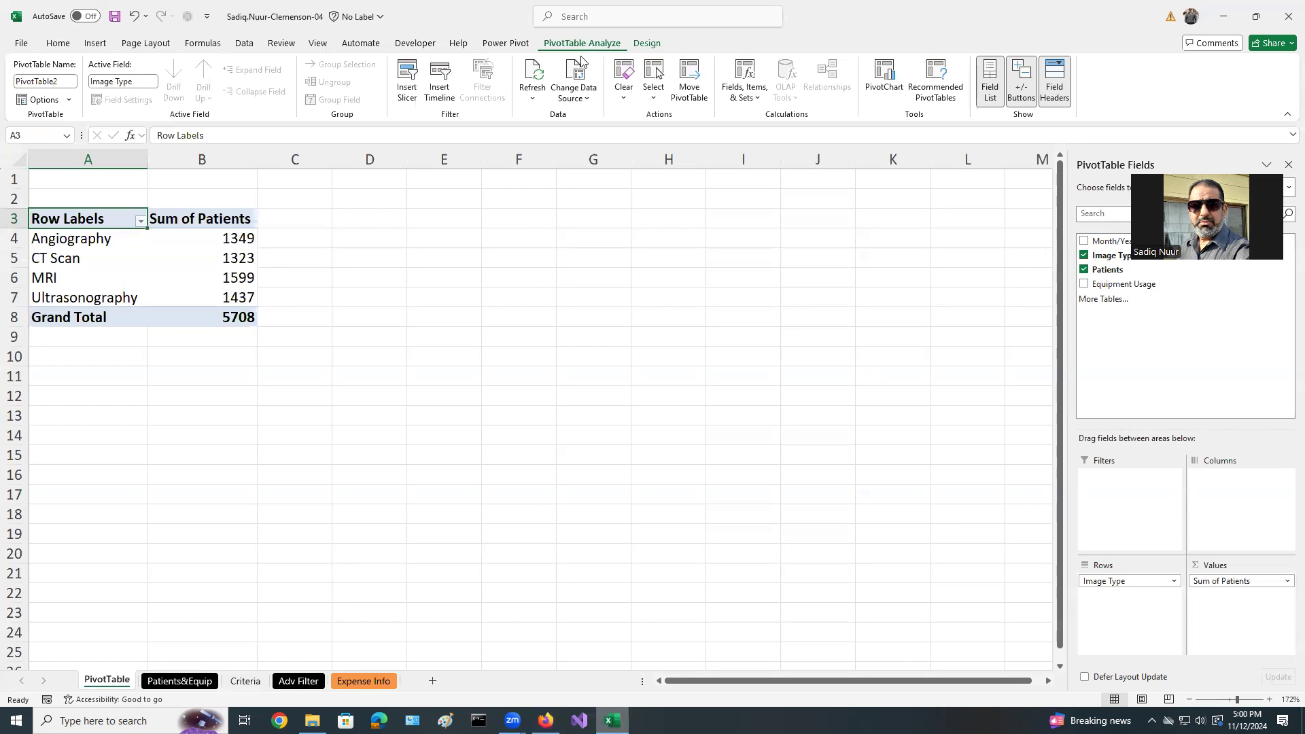
pyautogui.click(574, 95)
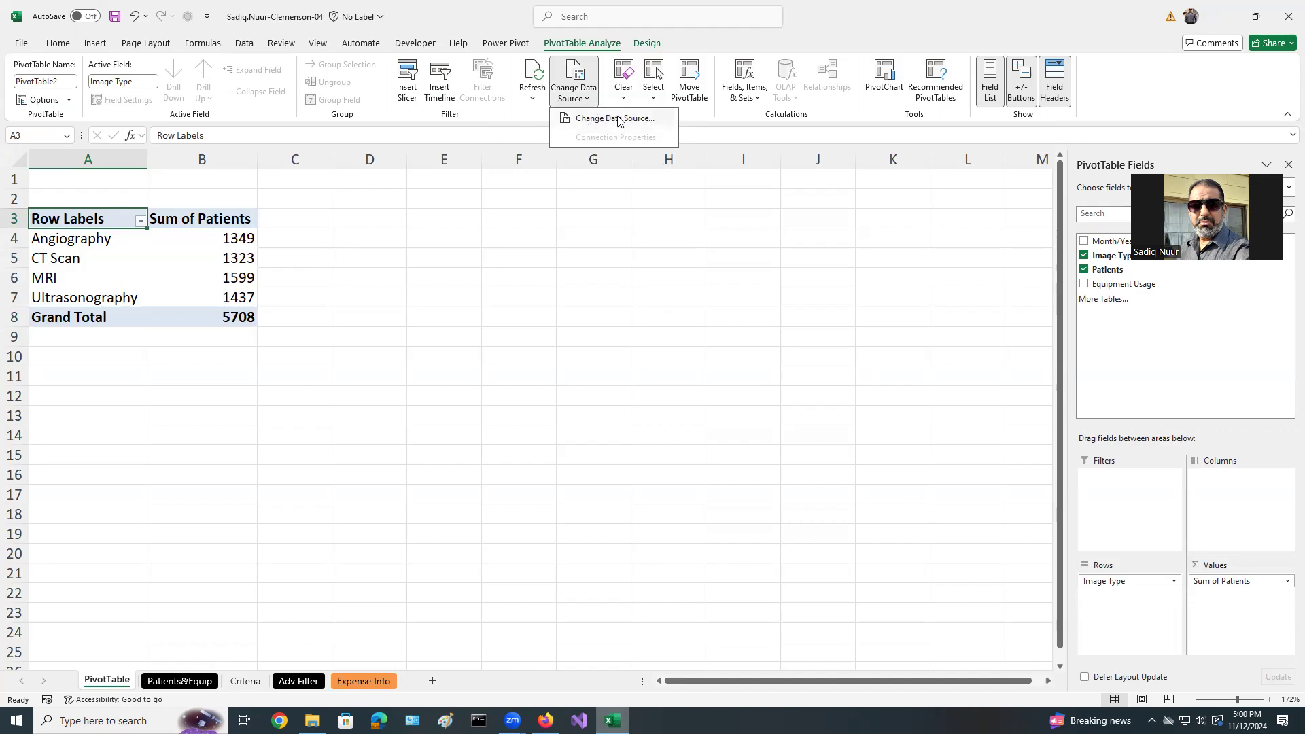
pyautogui.click(608, 119)
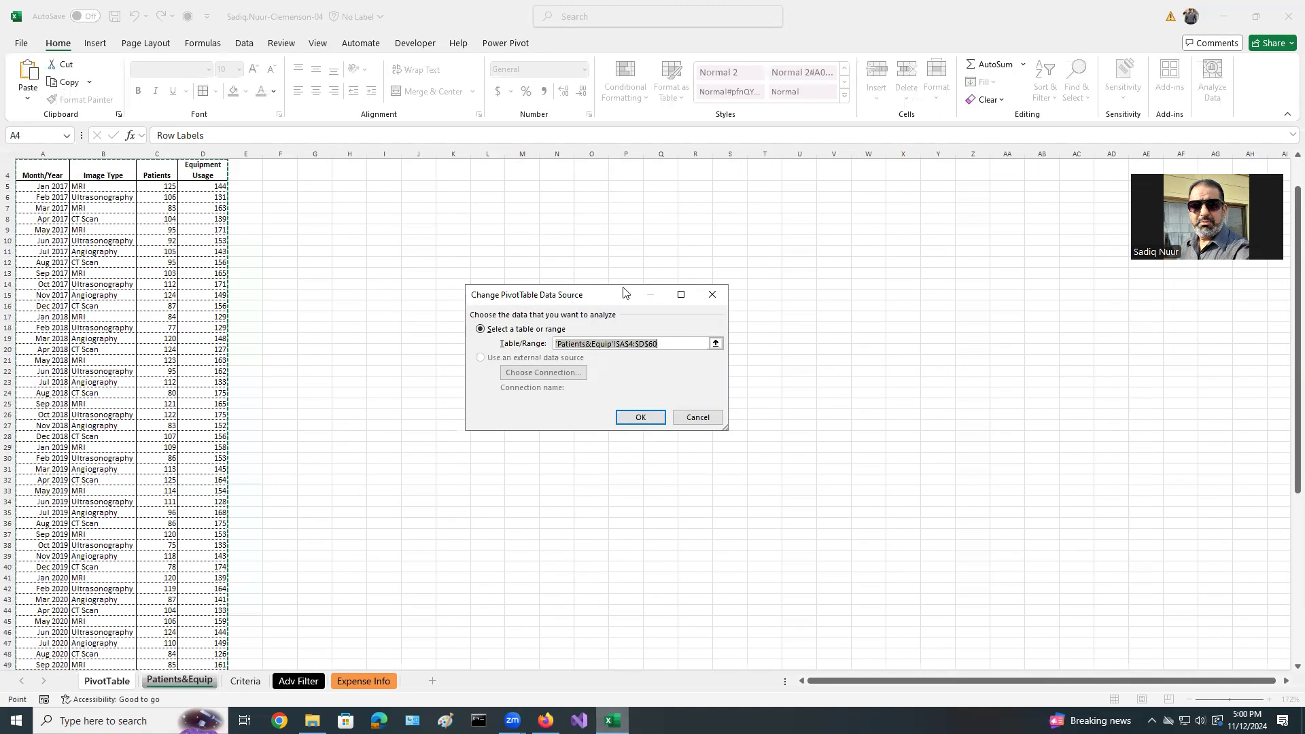
pyautogui.moveTo(622, 295); pyautogui.dragTo(676, 234)
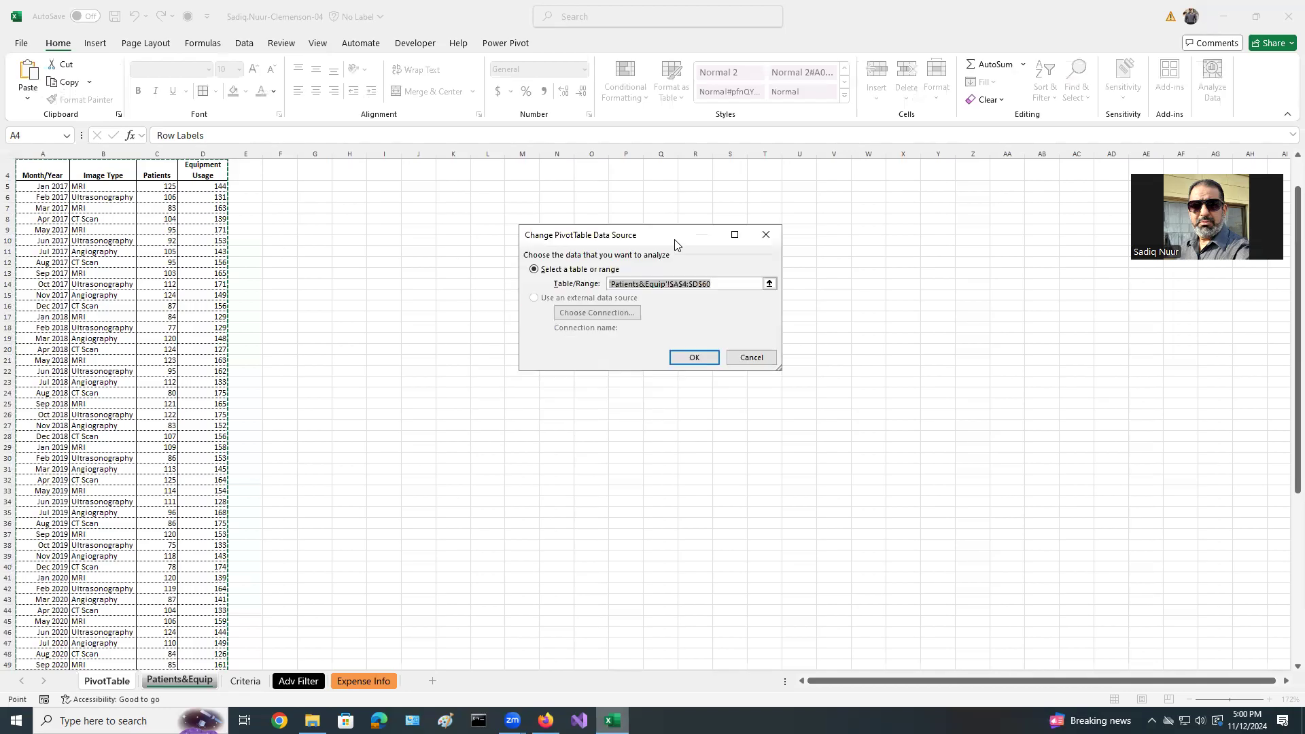
pyautogui.click(704, 286)
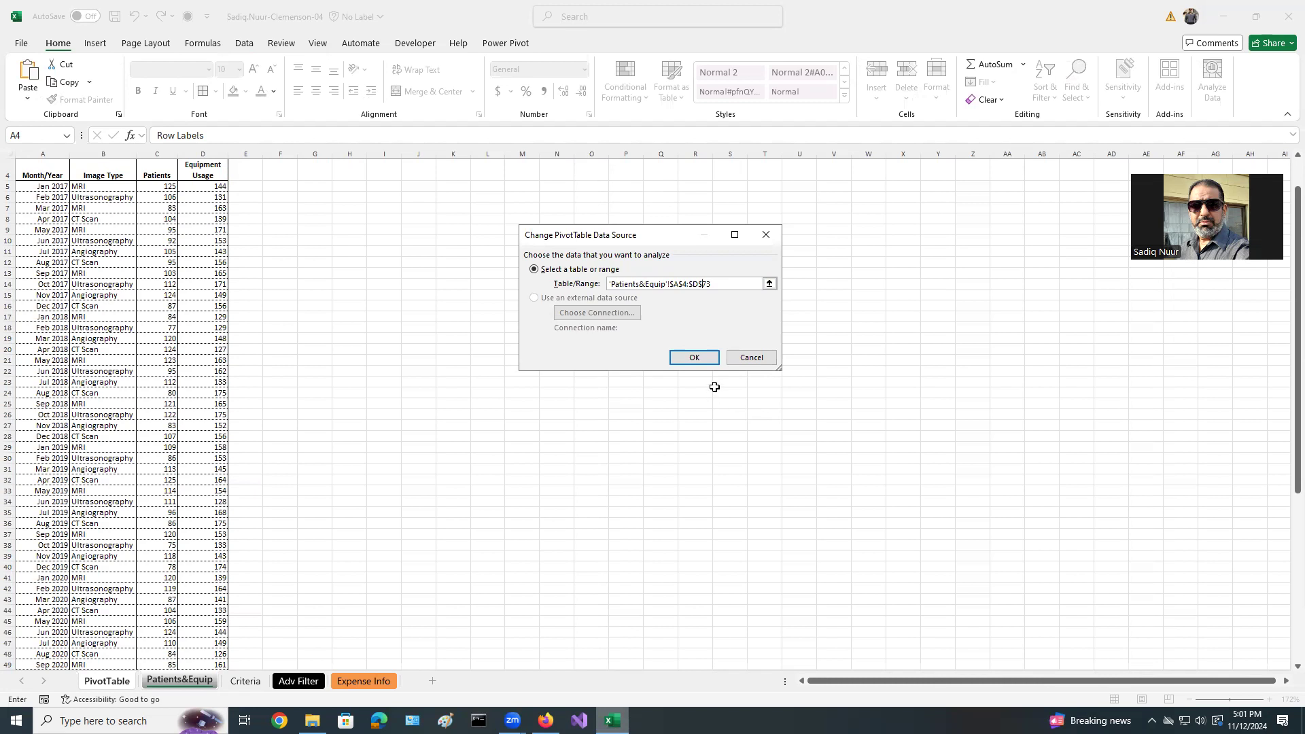
pyautogui.click(695, 363)
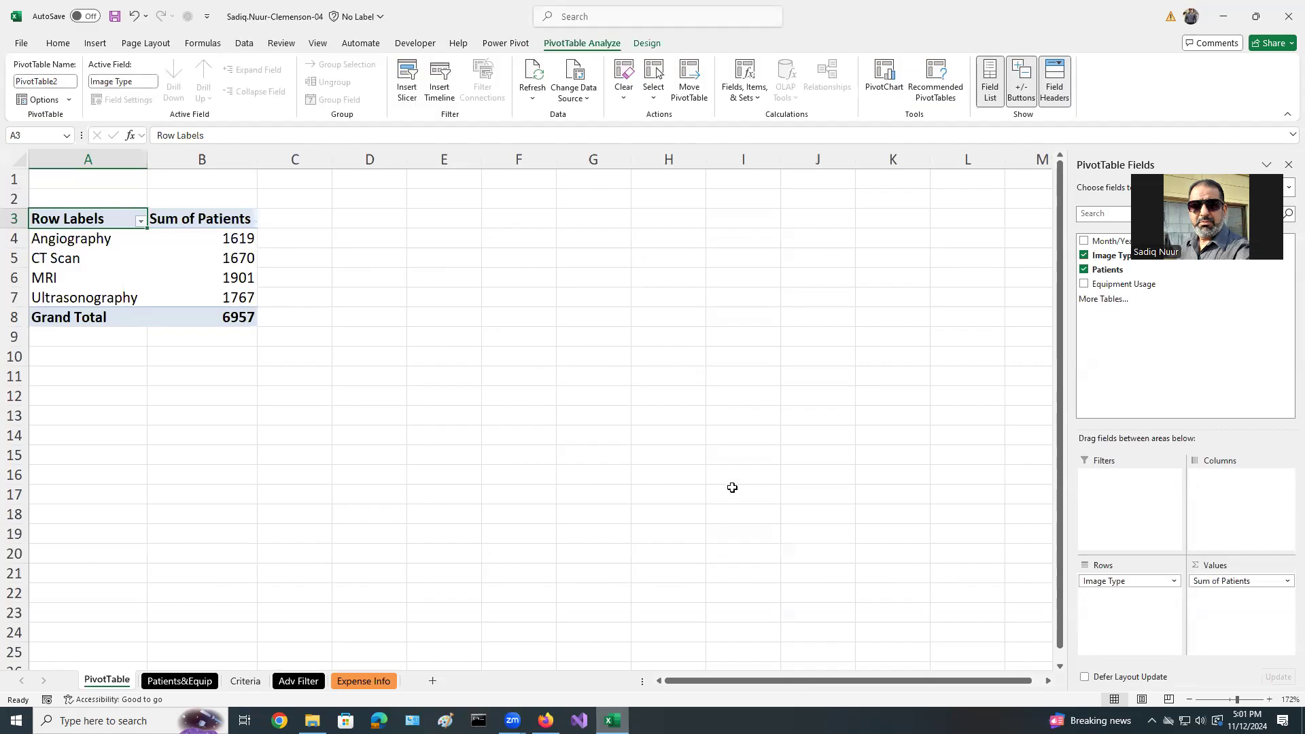
# - Mark instructions 12b and 12c as completed on the SIMnet page, read the PivotTable formatting instructions and return to Excel
pyautogui.click(546, 721)
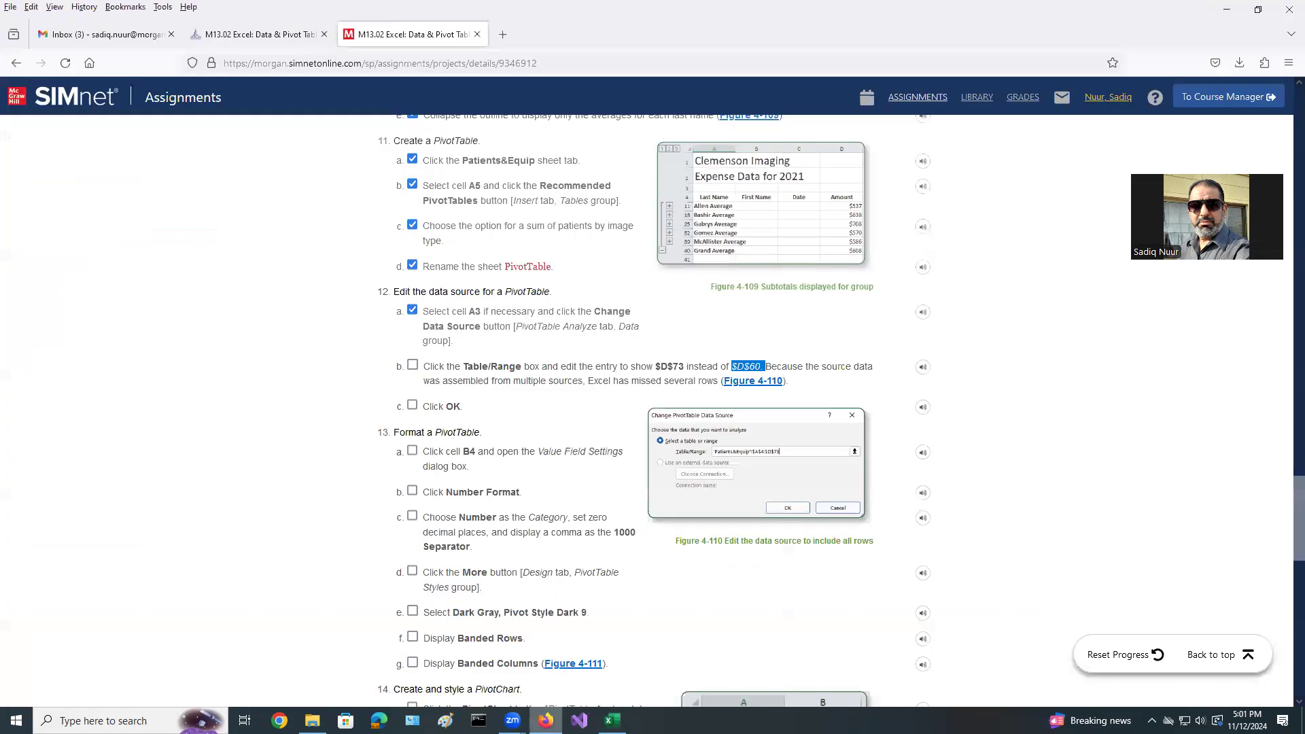
pyautogui.click(413, 367)
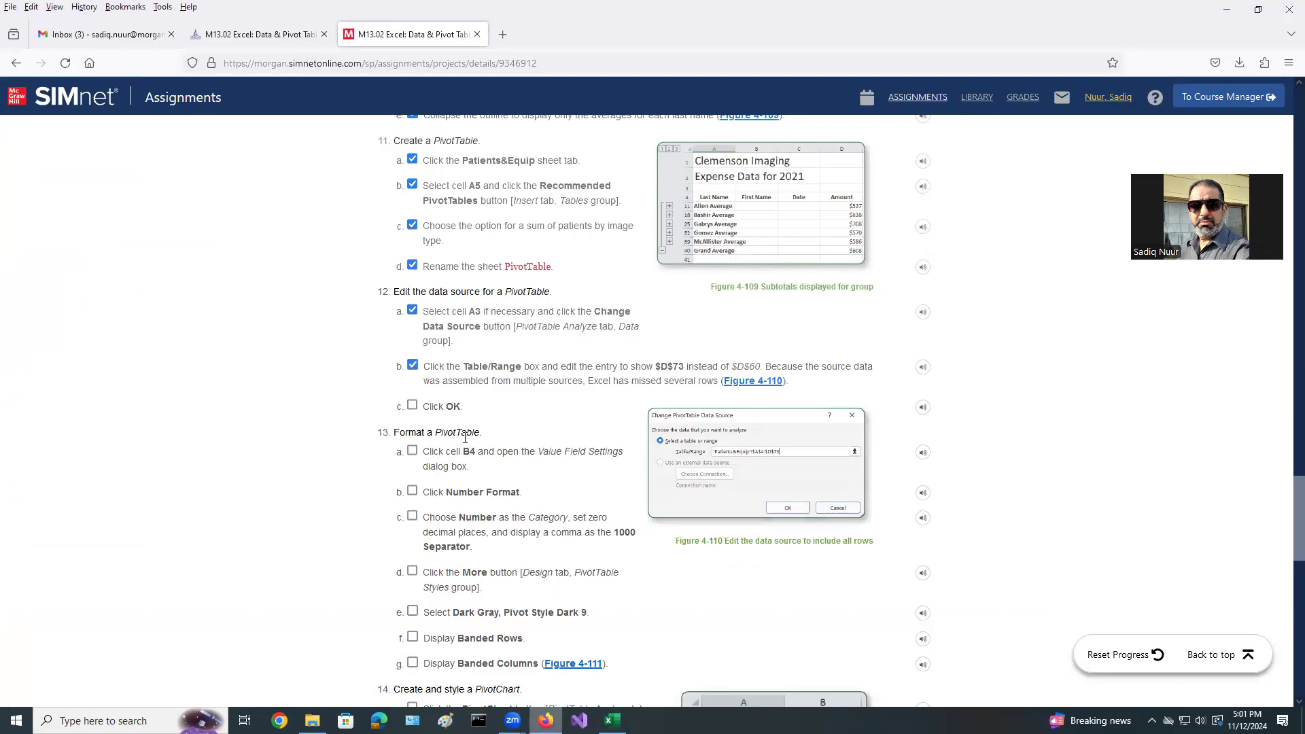
pyautogui.click(413, 406)
pyautogui.scroll(-3, 564, 541)
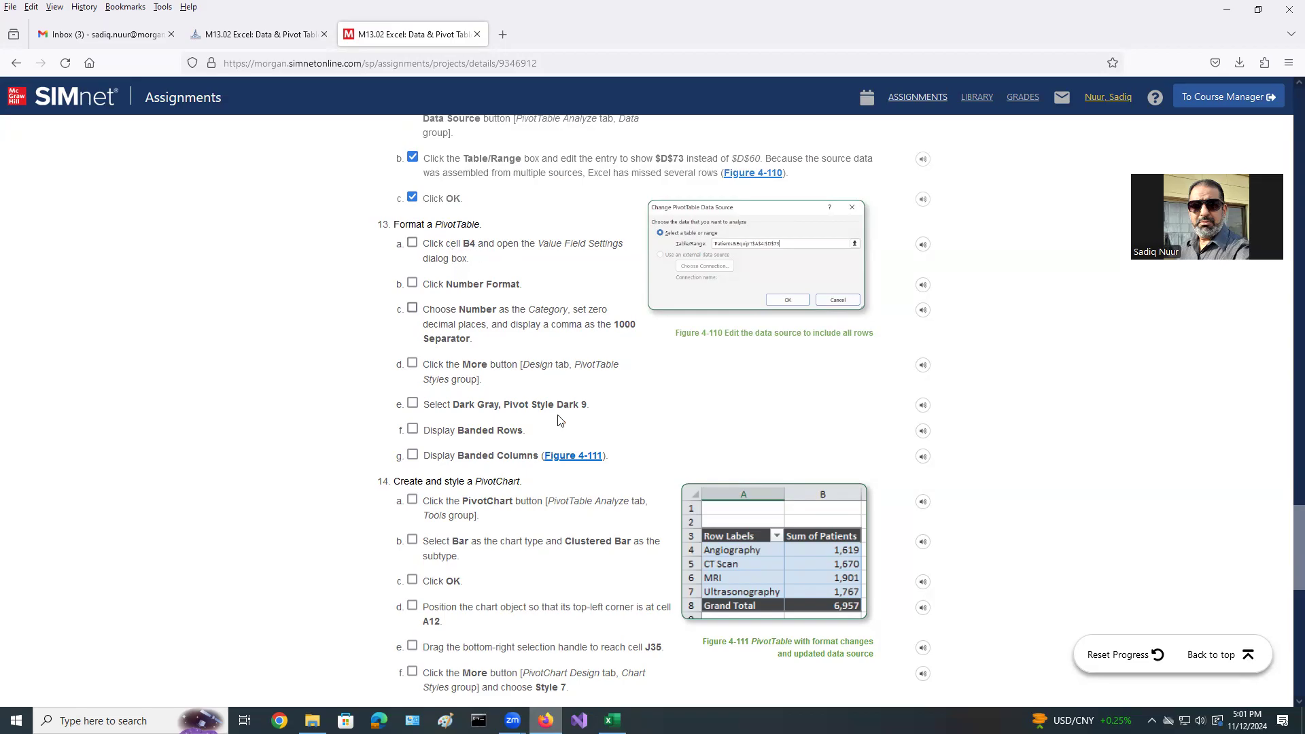
pyautogui.click(613, 720)
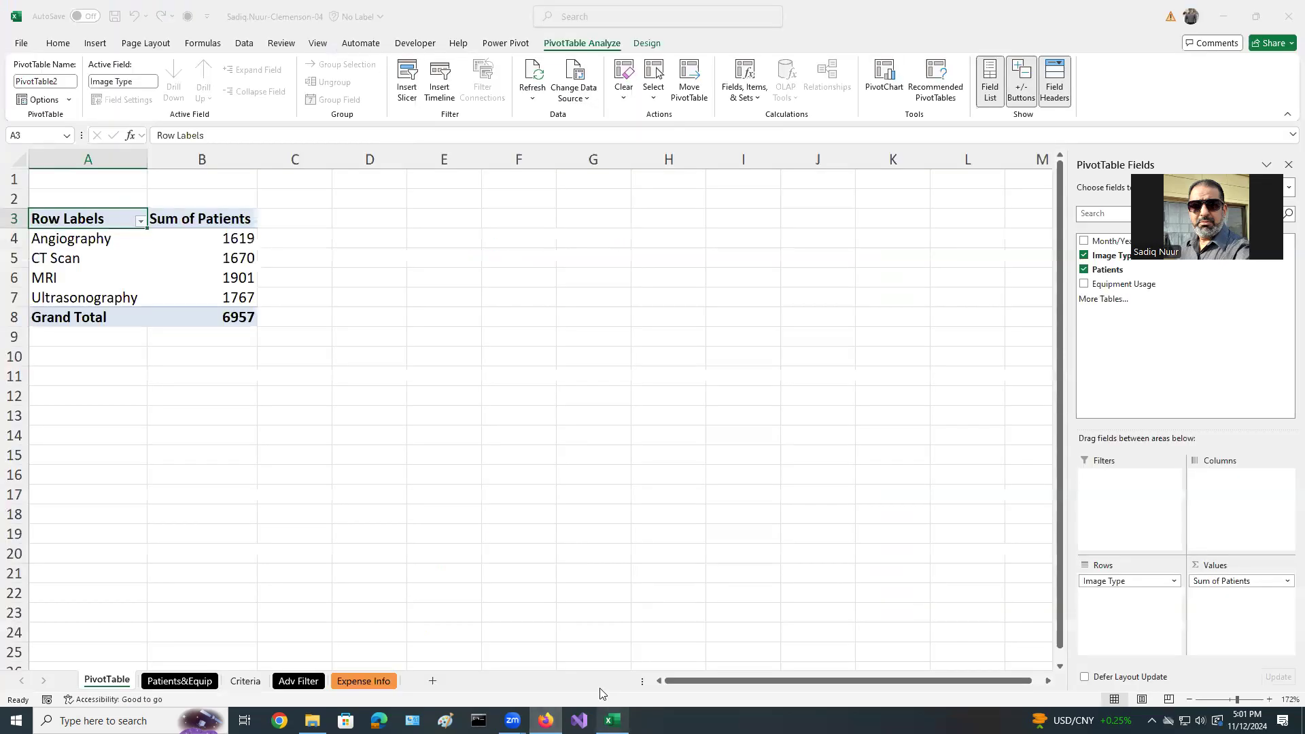
# - Format the Sum of Patients values through the Value Field Settings of cell B4 as Number with zero decimal places and a 1000 separator
pyautogui.click(198, 239)
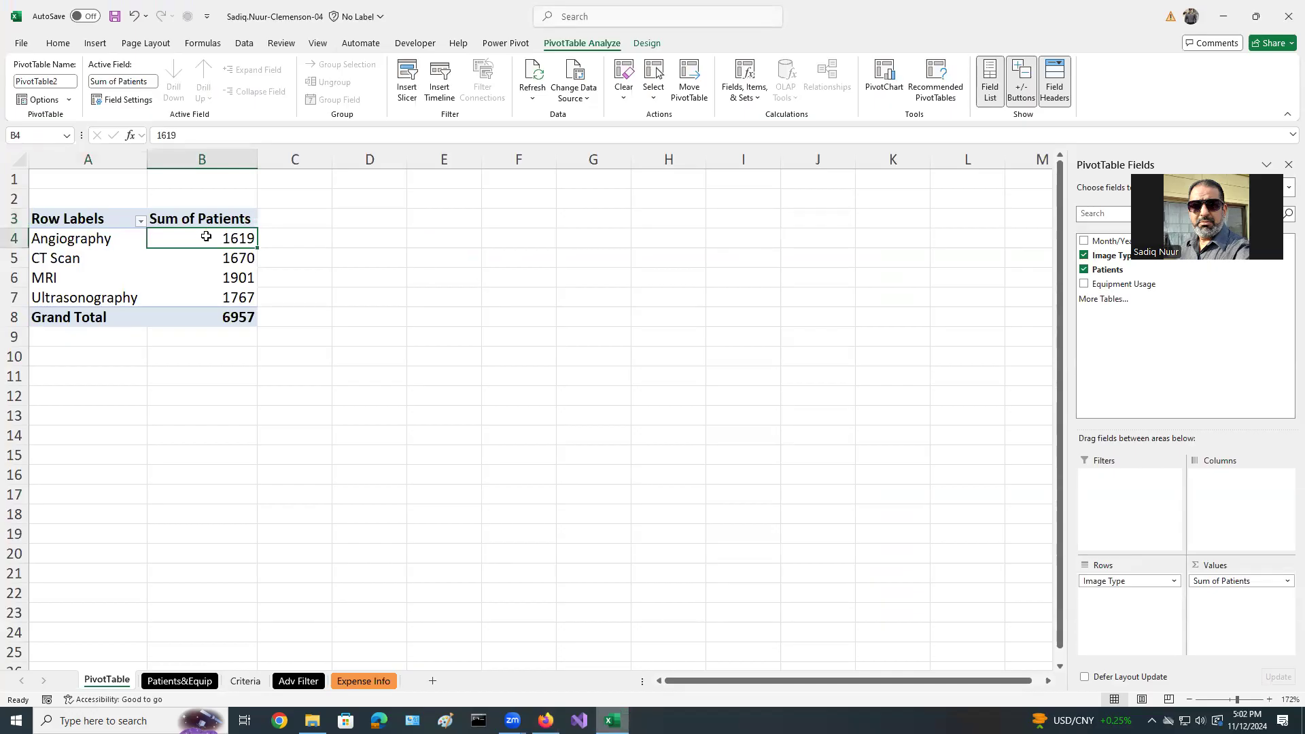
pyautogui.rightClick(207, 239)
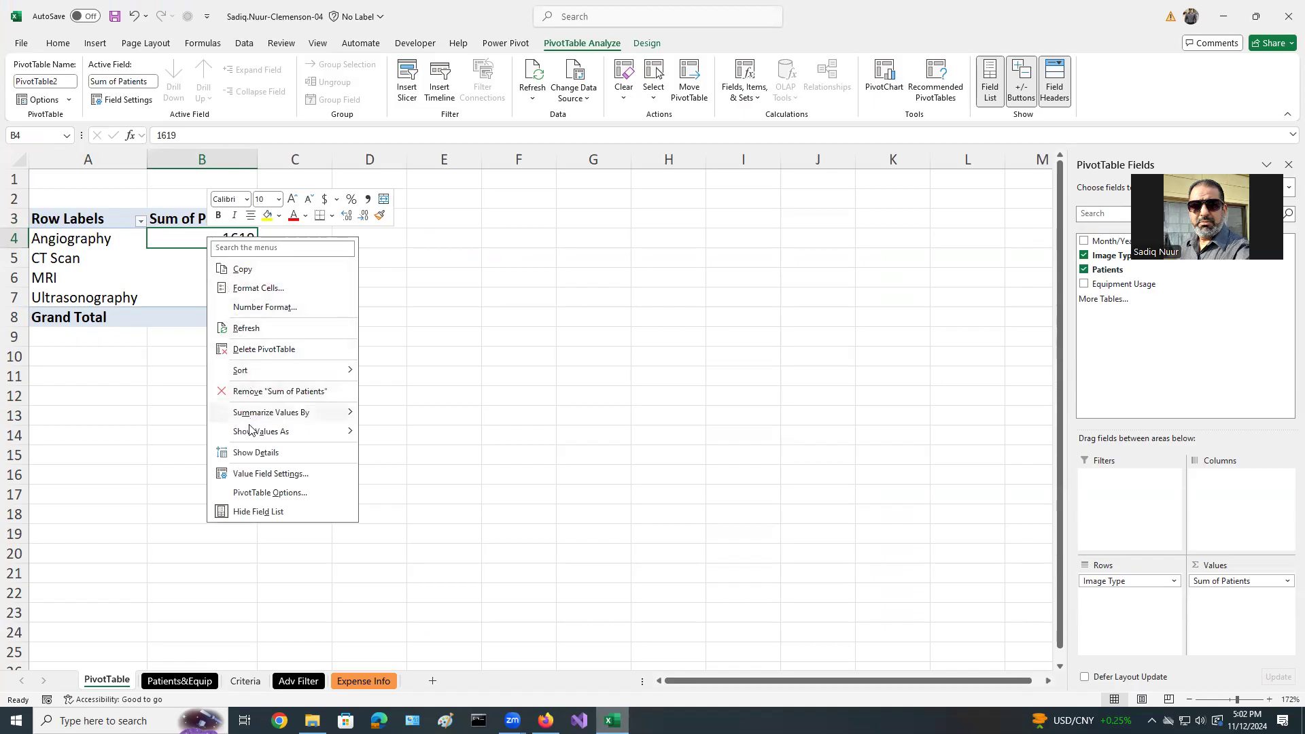
pyautogui.click(282, 476)
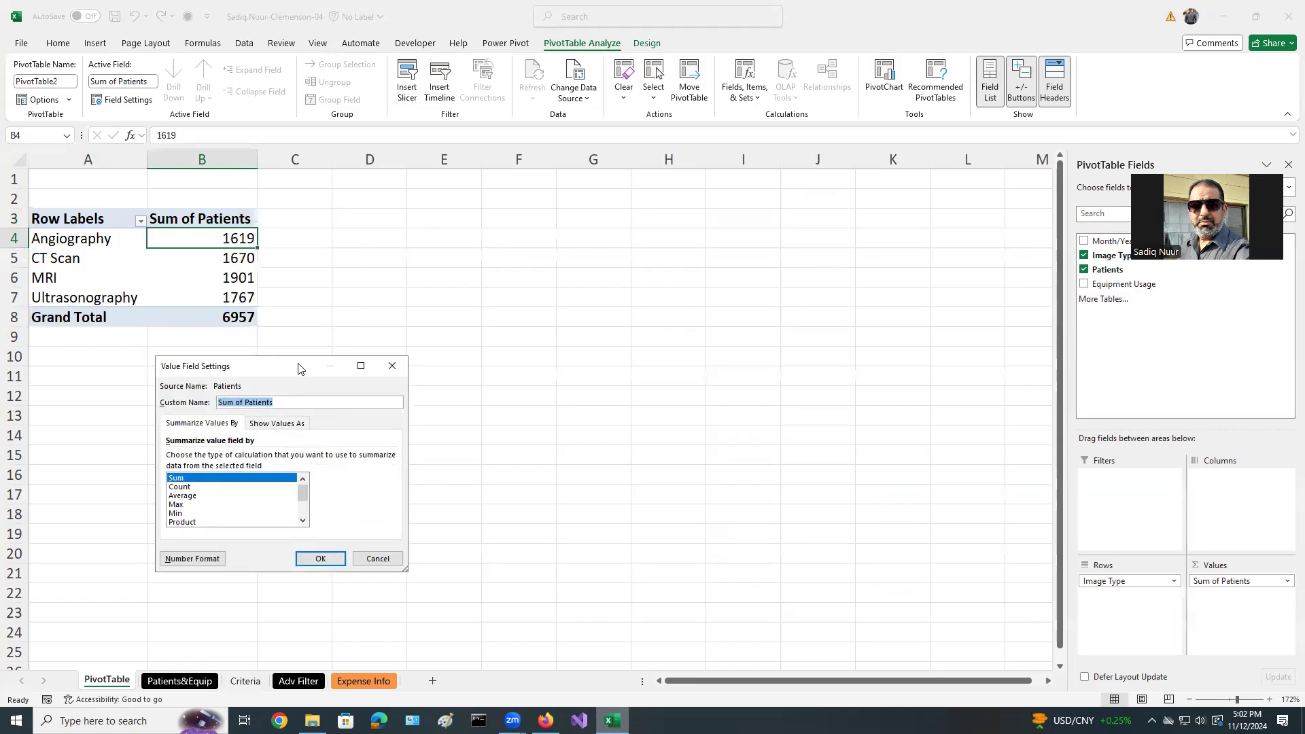
pyautogui.moveTo(304, 366); pyautogui.dragTo(517, 206)
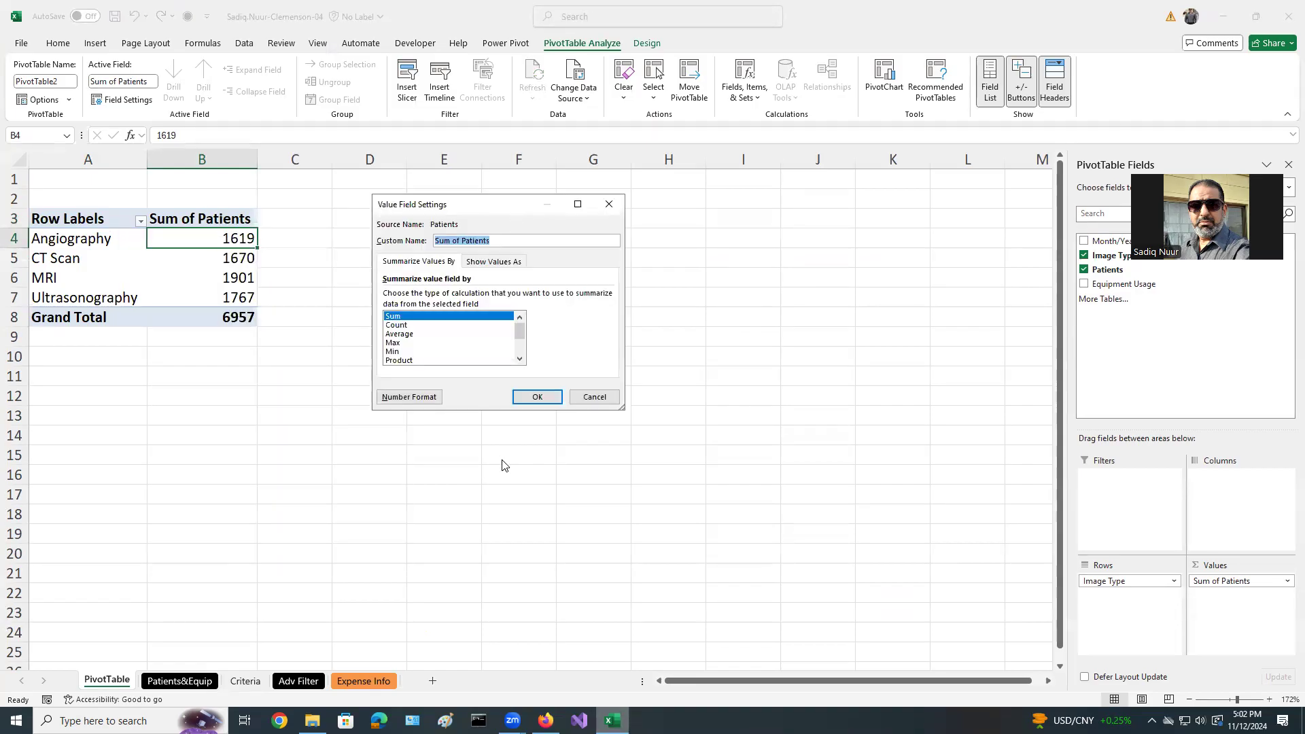
pyautogui.click(410, 397)
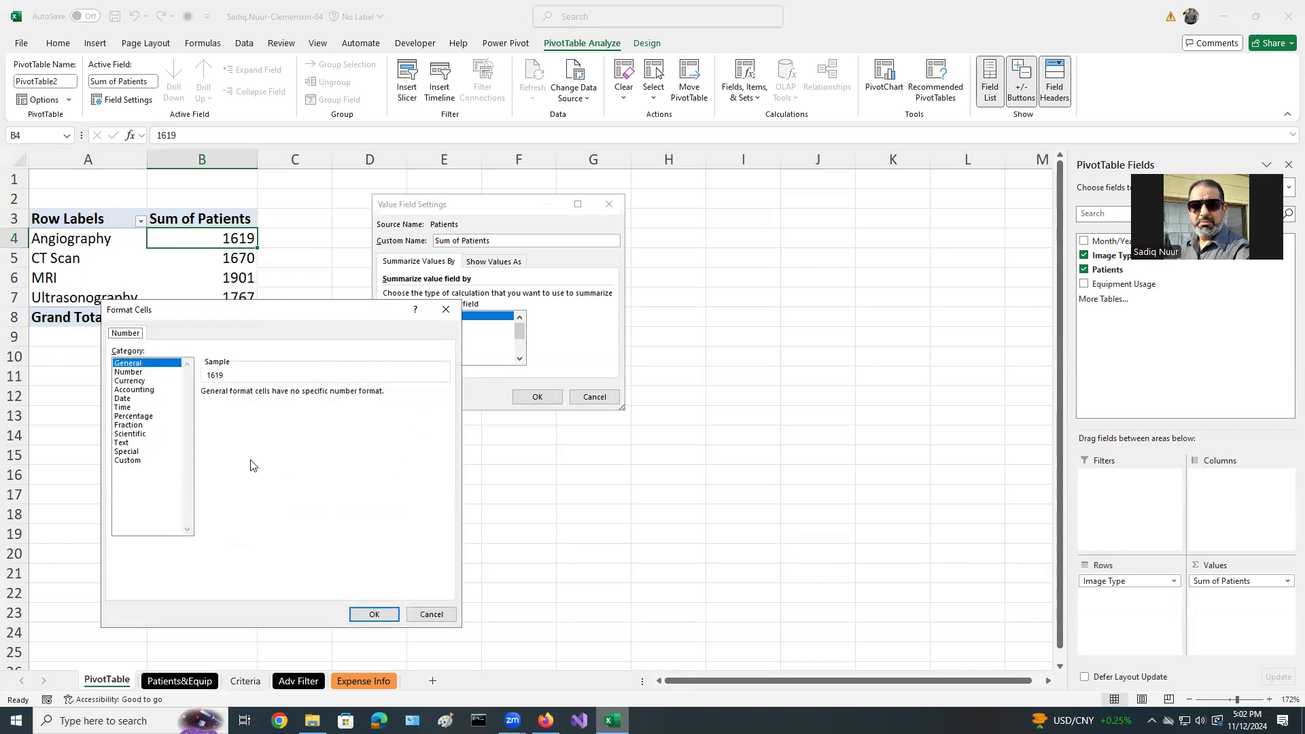
pyautogui.moveTo(277, 314); pyautogui.dragTo(850, 263)
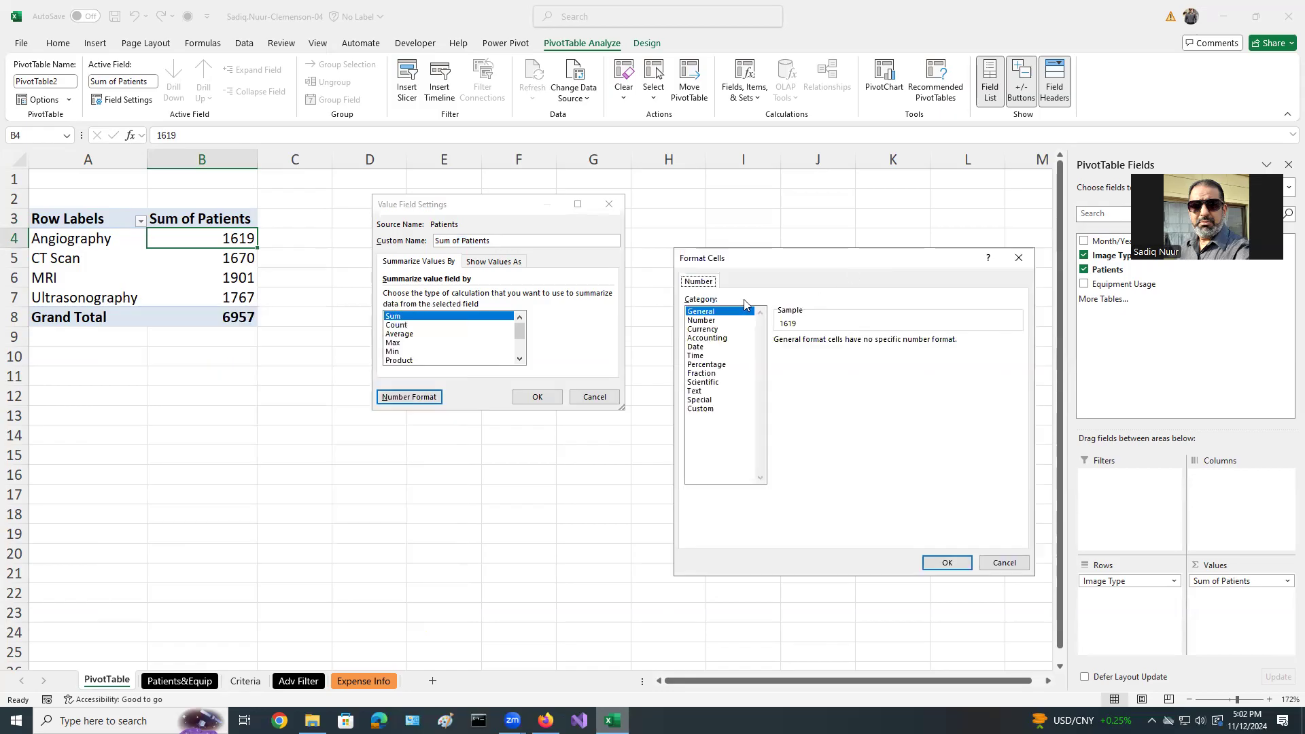
pyautogui.click(705, 320)
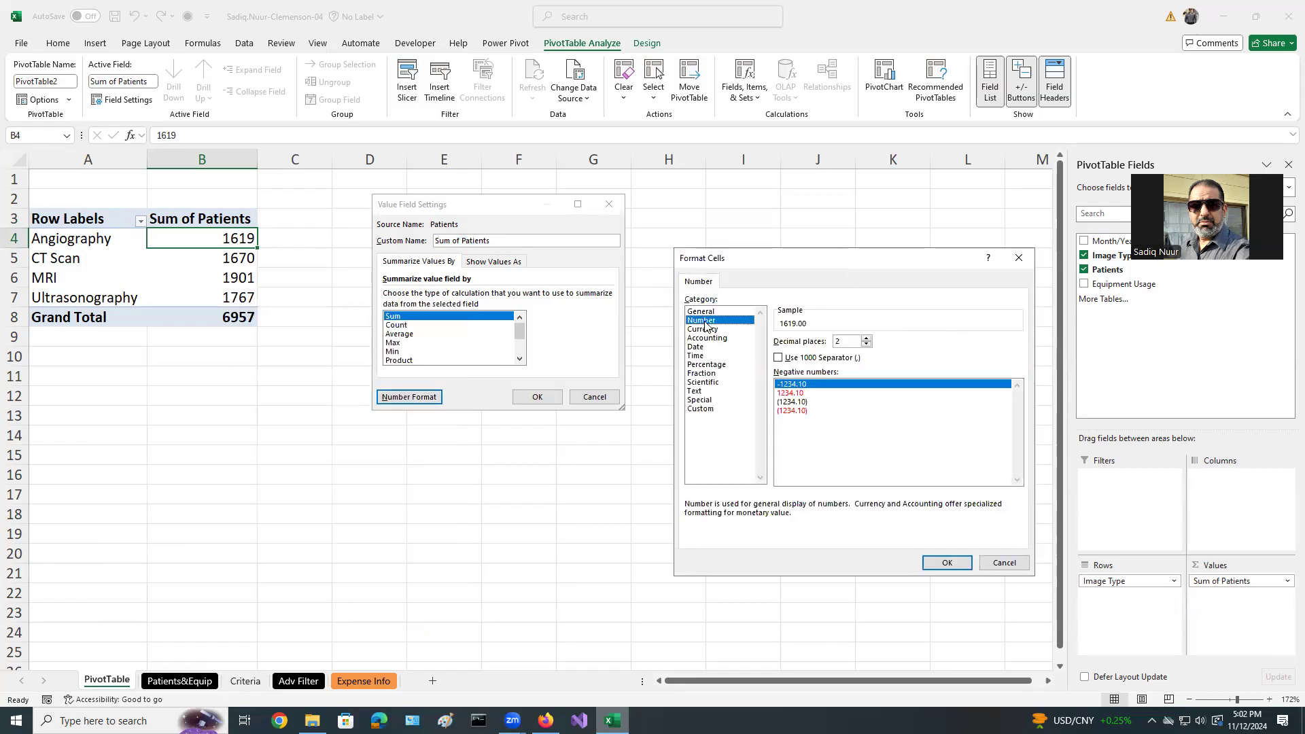
pyautogui.click(867, 346)
pyautogui.click(867, 345)
pyautogui.click(782, 358)
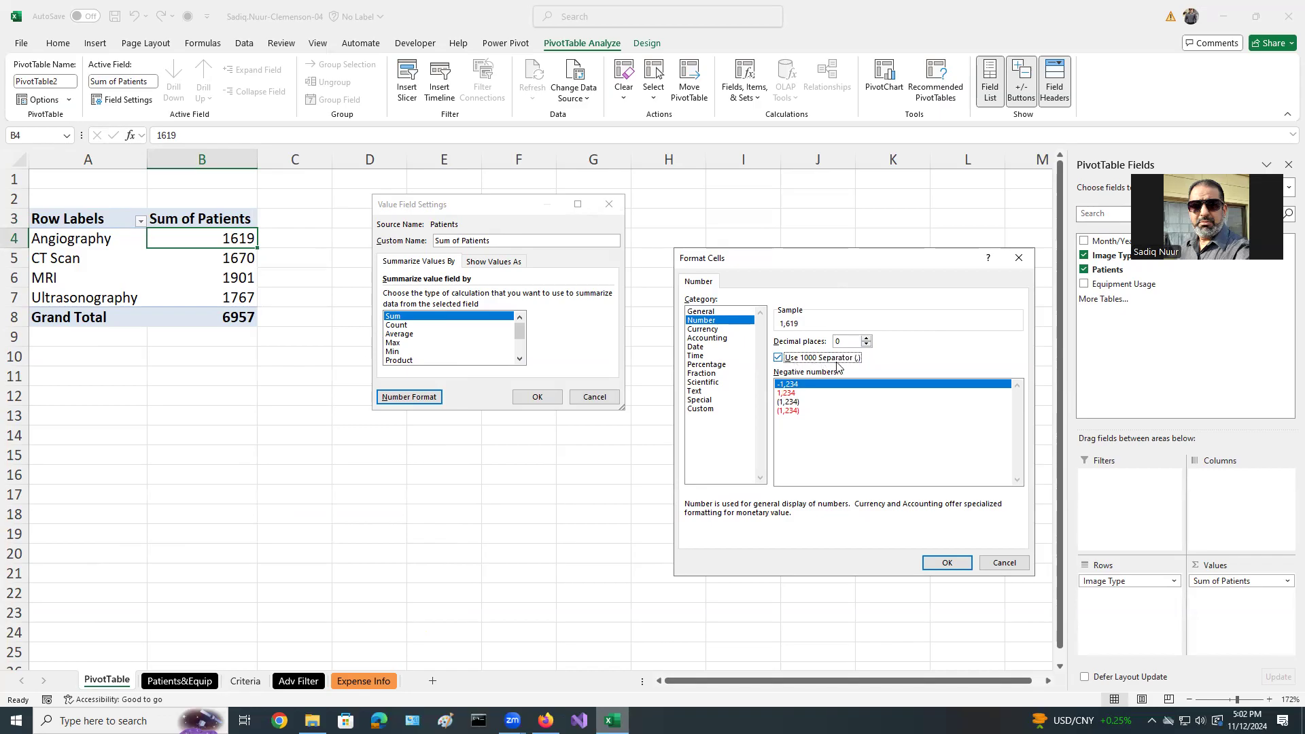
pyautogui.click(945, 563)
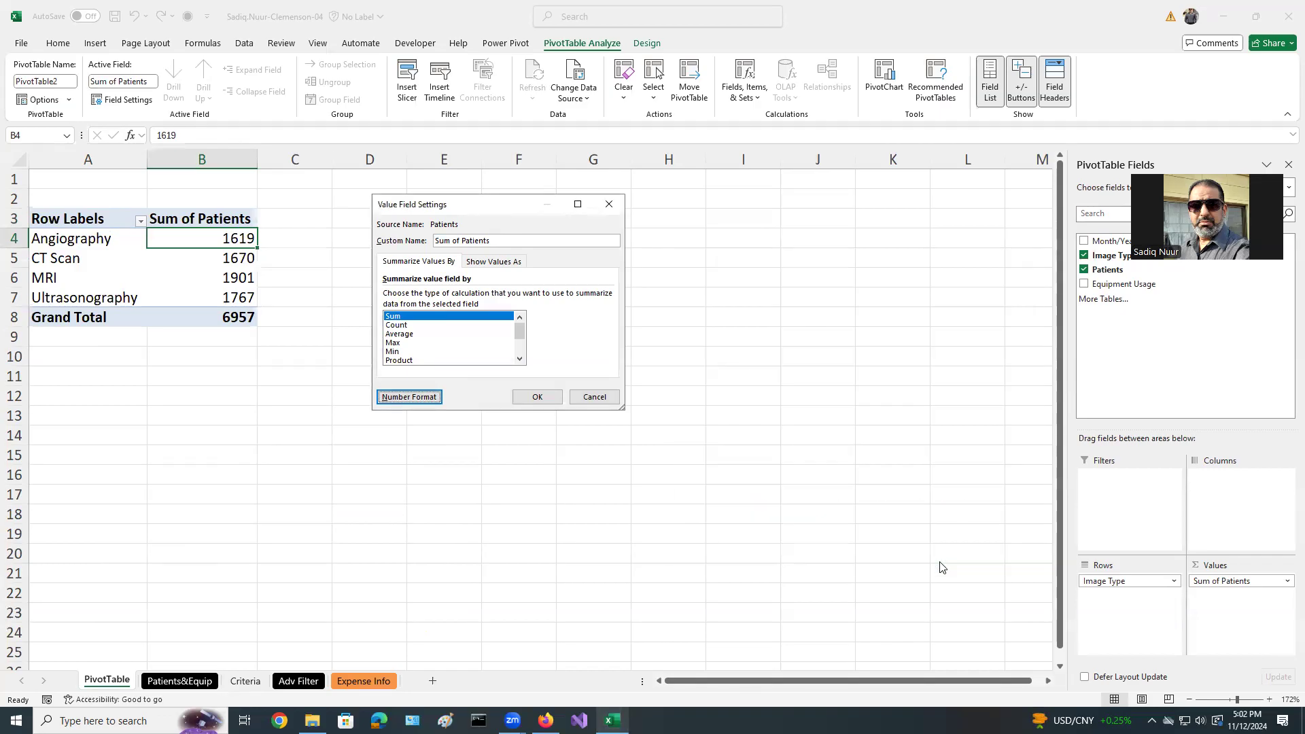
pyautogui.click(536, 397)
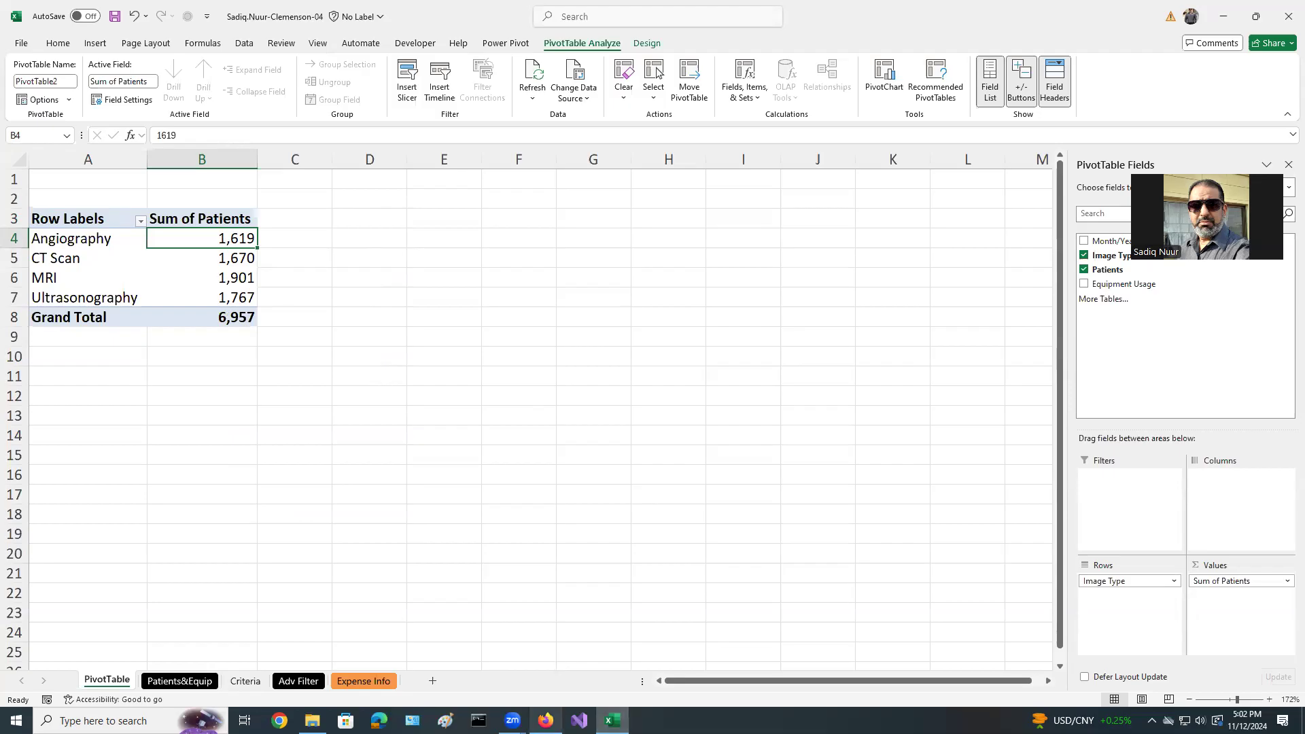
# - Mark instructions 13a, 13b and 13c, covering the number format, as completed on the SIMnet page and return to Excel
pyautogui.click(546, 720)
pyautogui.click(413, 243)
pyautogui.click(413, 284)
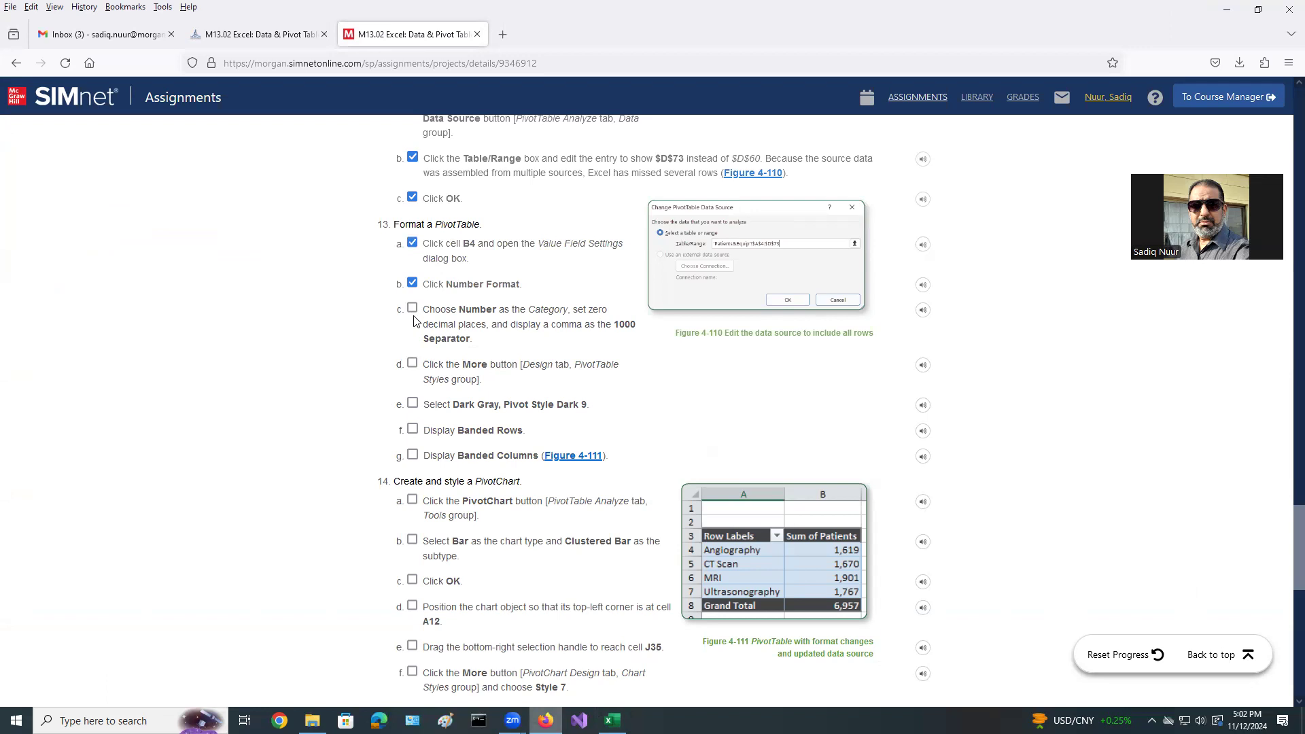
pyautogui.click(413, 308)
pyautogui.click(612, 721)
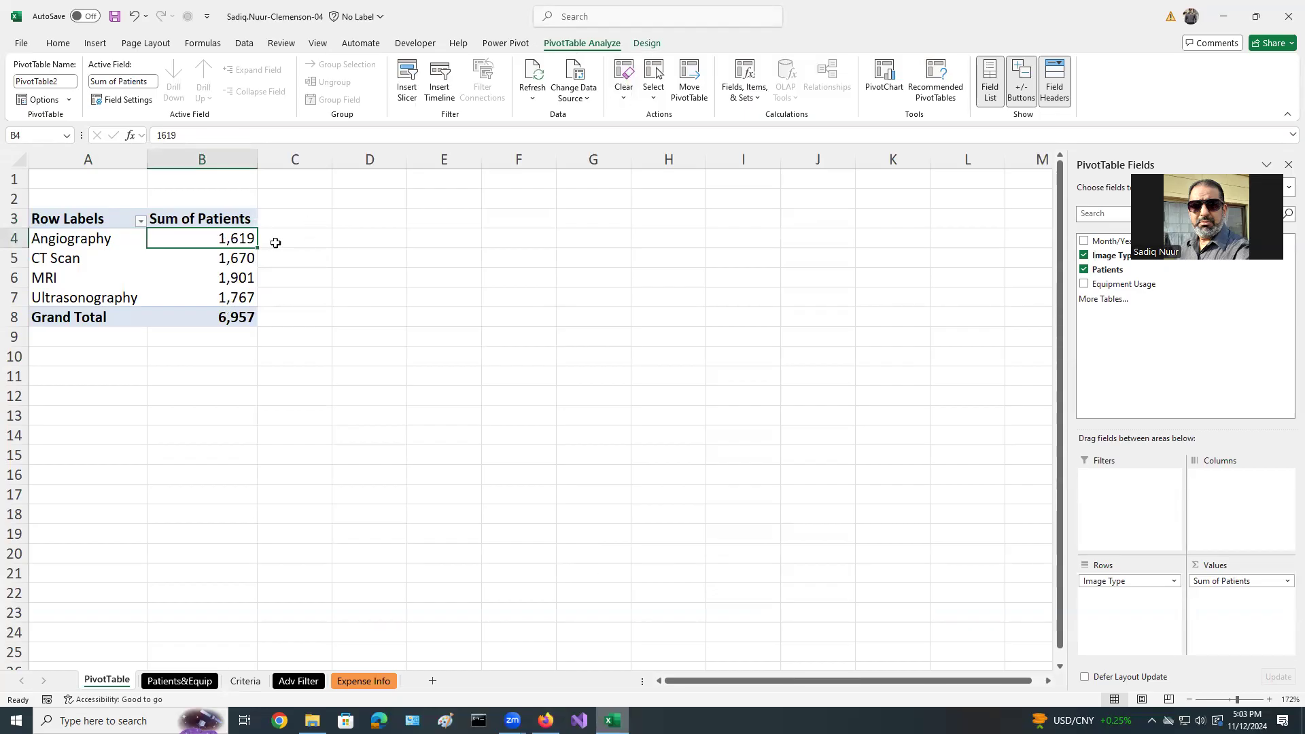
# - Apply the Dark Gray, Pivot Style Dark 9 style to the PivotTable
pyautogui.moveTo(199, 242)
pyautogui.click(646, 44)
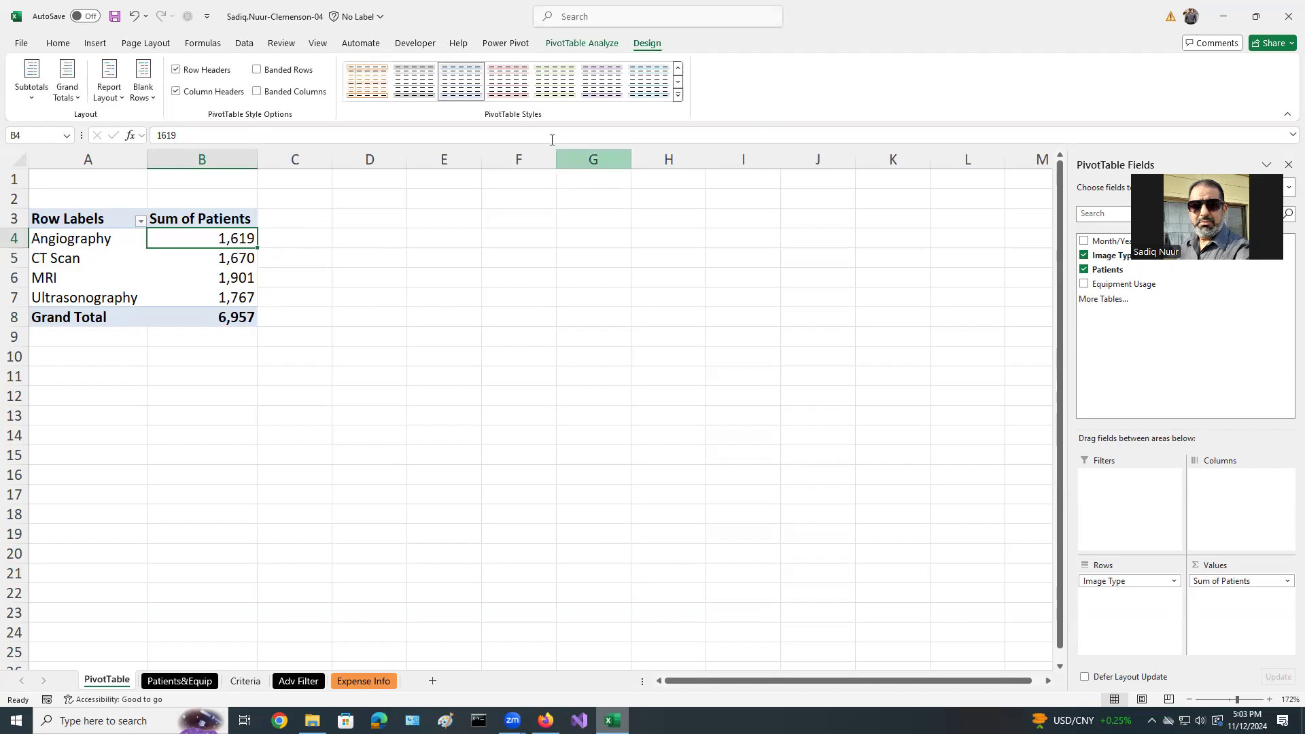
pyautogui.click(677, 95)
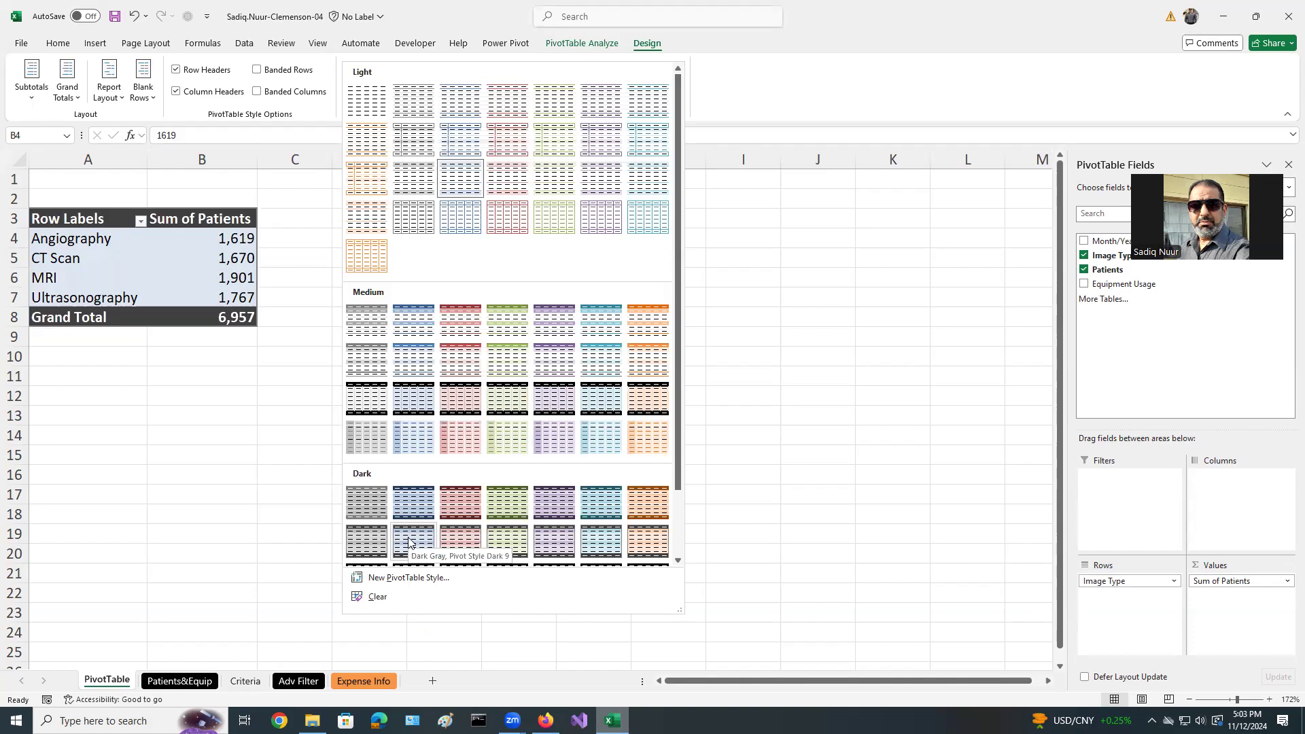
pyautogui.press('Escape')
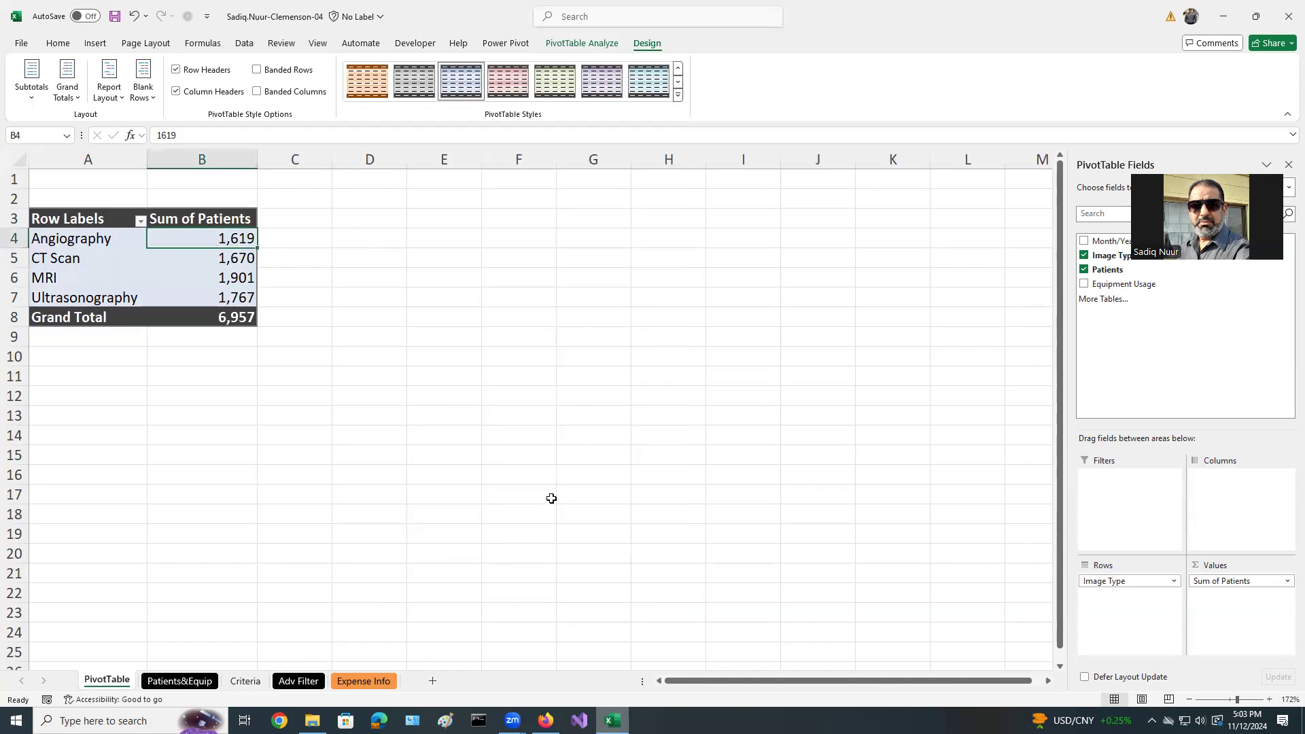
# - Mark instructions 13d, 13e, 13f and 13g as completed on the SIMnet page and return to Excel
pyautogui.click(546, 721)
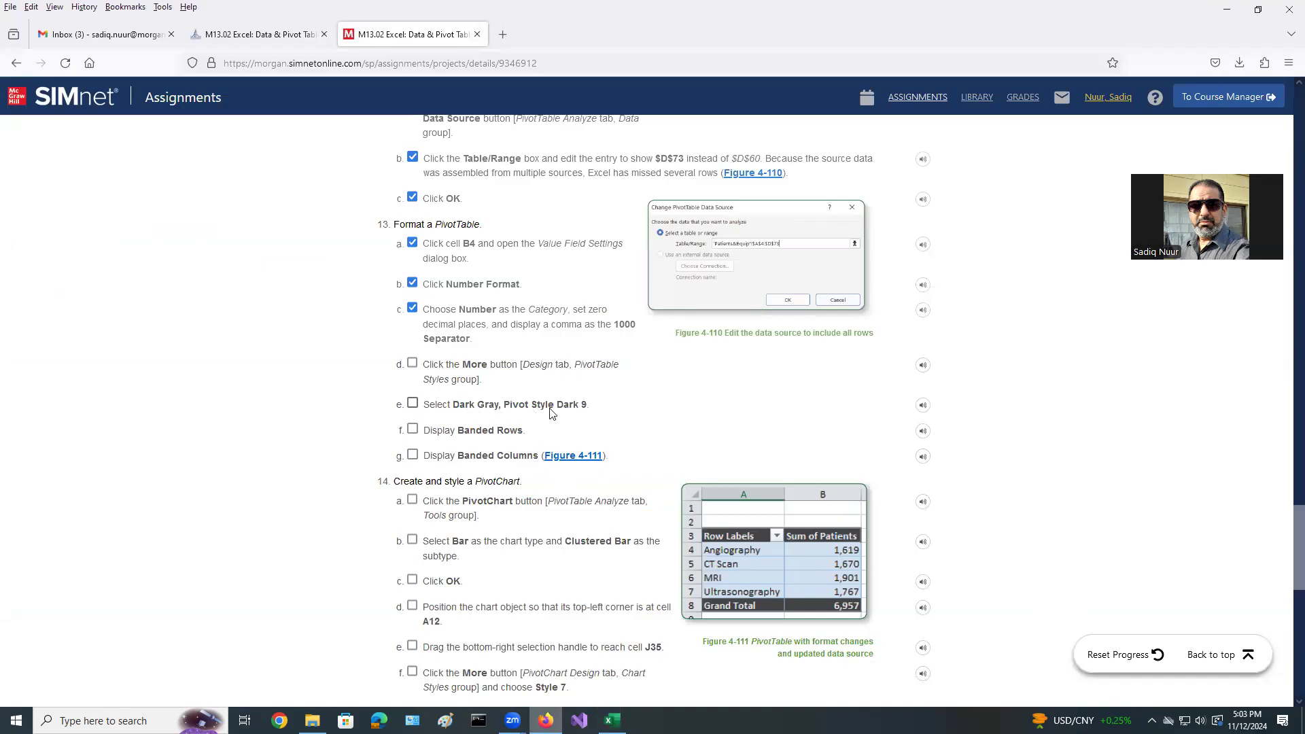
pyautogui.click(412, 363)
pyautogui.click(413, 404)
pyautogui.click(412, 429)
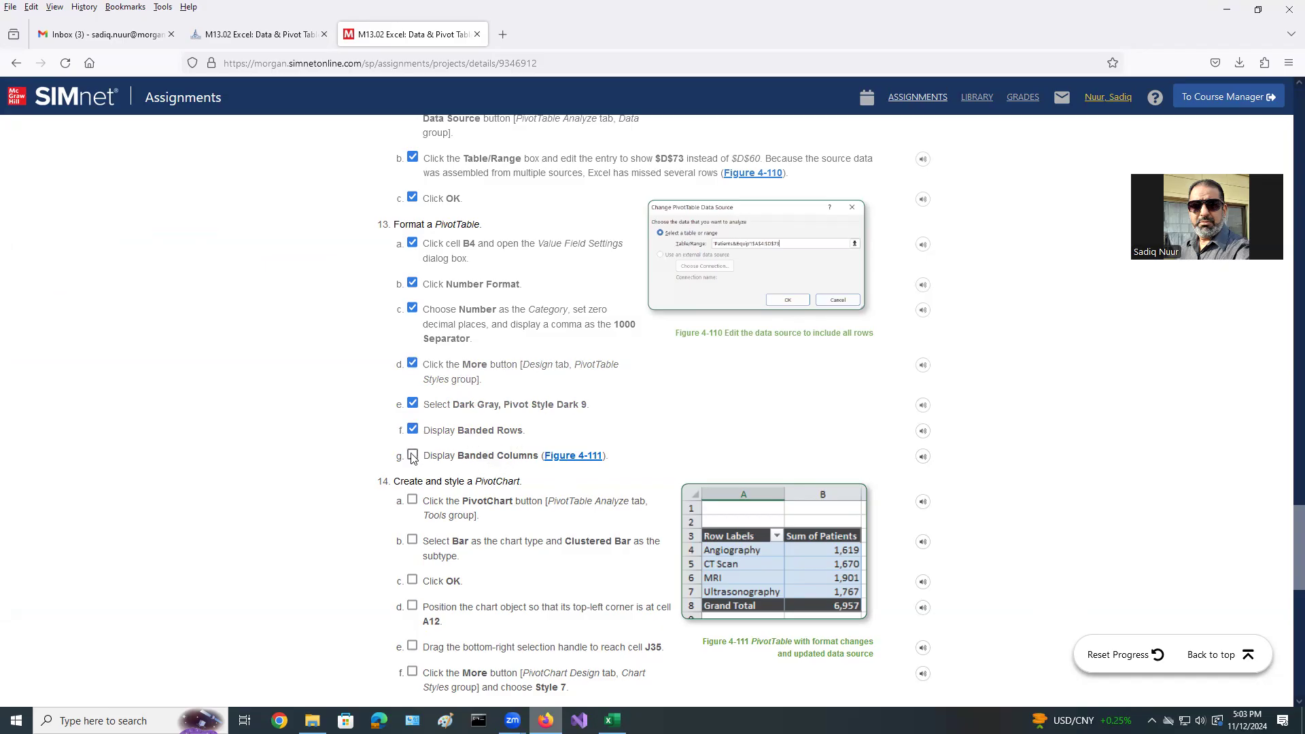
pyautogui.click(413, 455)
pyautogui.click(612, 720)
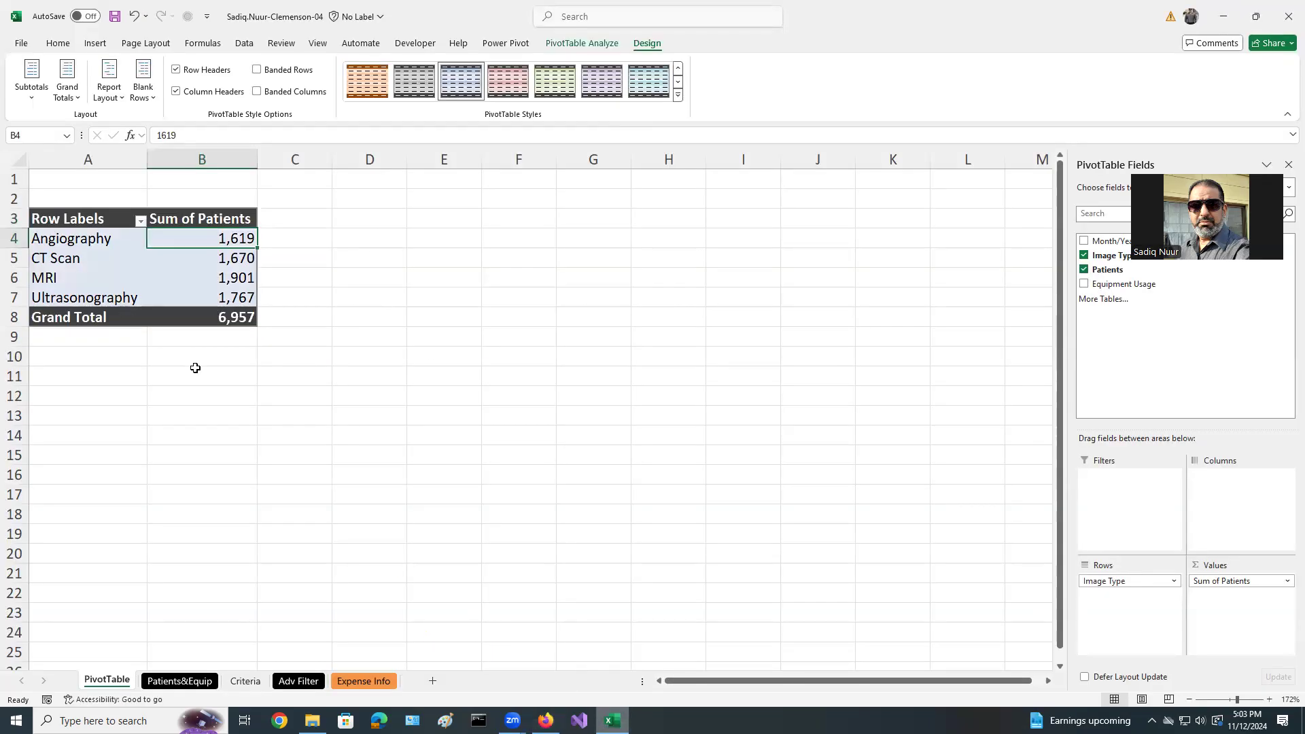
# - Display banded rows and banded columns in the PivotTable and return to the SIMnet page
pyautogui.click(258, 71)
pyautogui.click(258, 93)
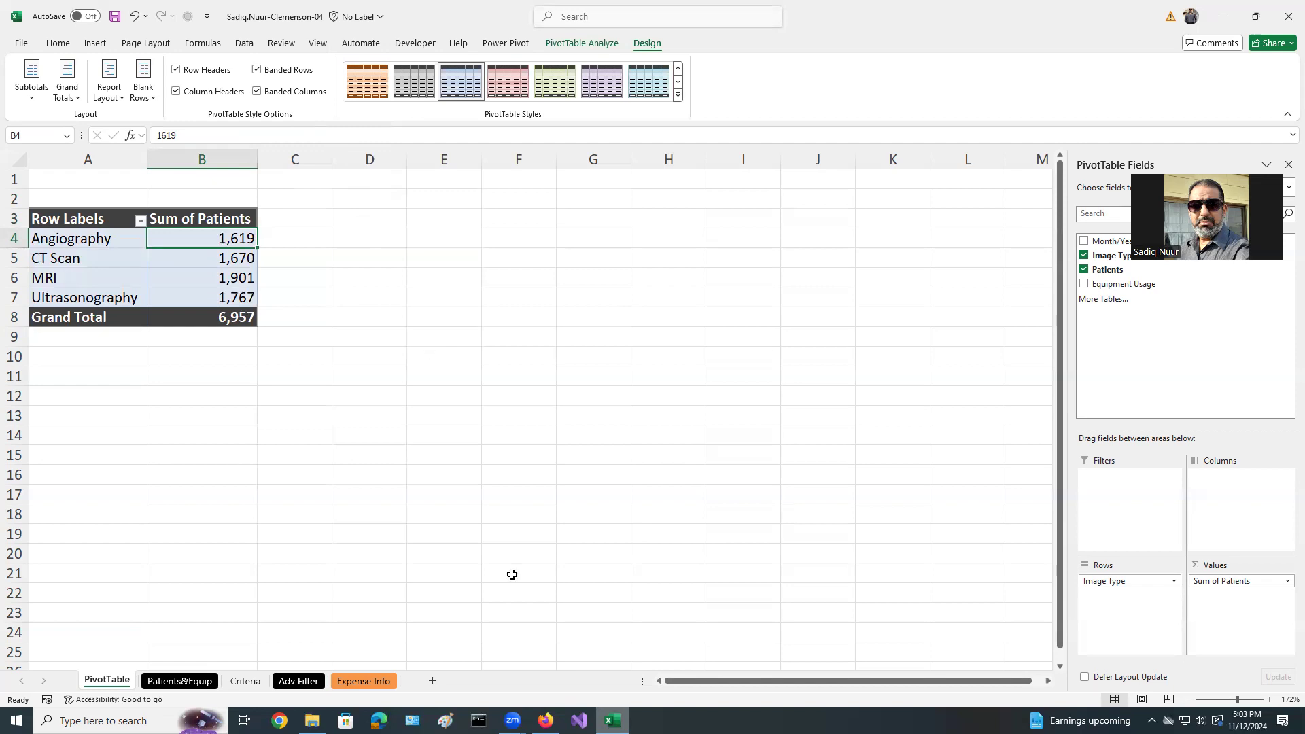
pyautogui.click(546, 721)
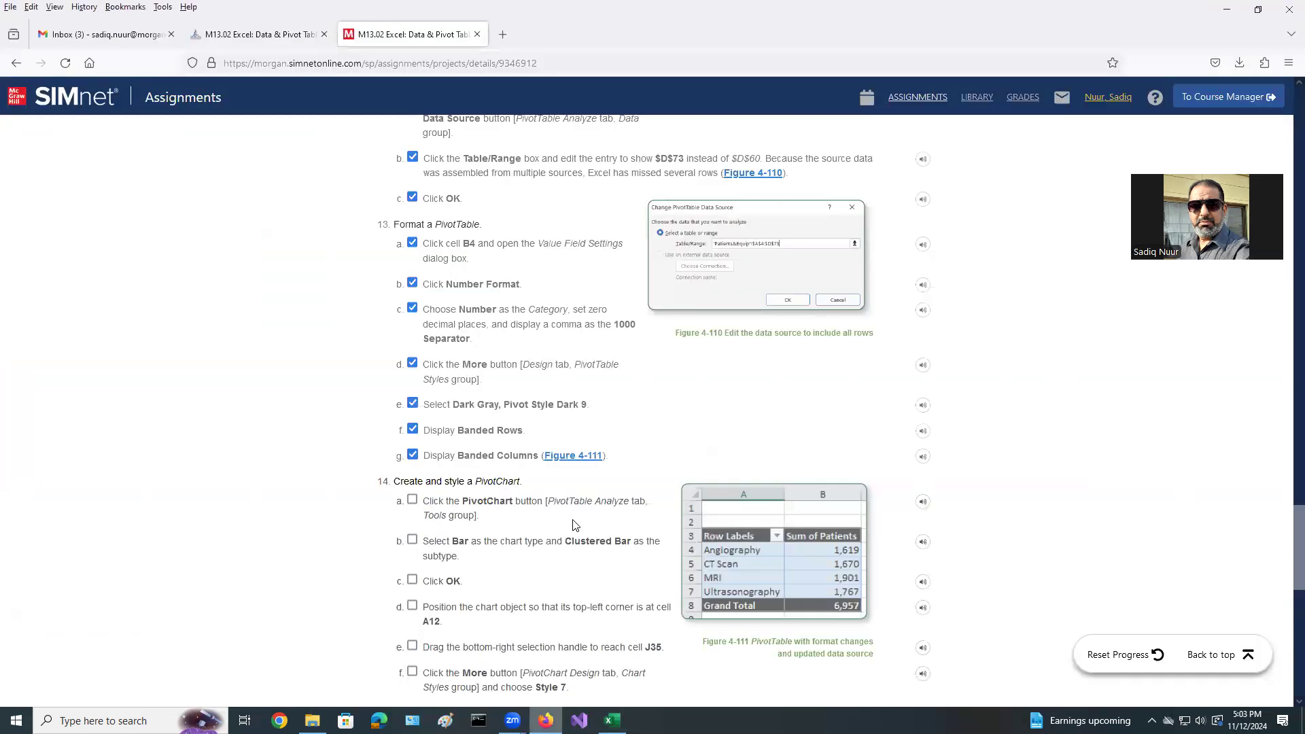
# - Examine the remaining SIMnet instructions, especially instruction 14 on creating and styling a PivotChart
pyautogui.scroll(-4, 573, 525)
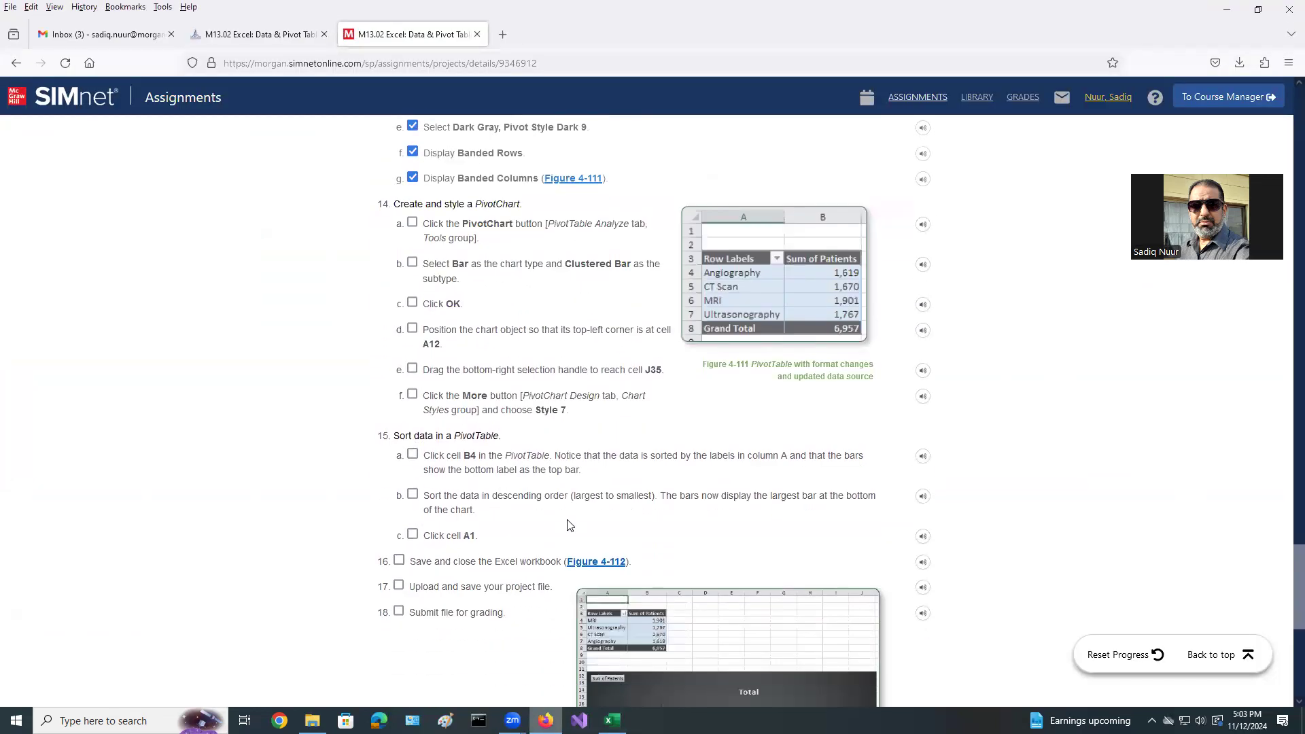
pyautogui.scroll(-1, 569, 525)
pyautogui.scroll(1, 570, 525)
pyautogui.moveTo(522, 203); pyautogui.dragTo(472, 210)
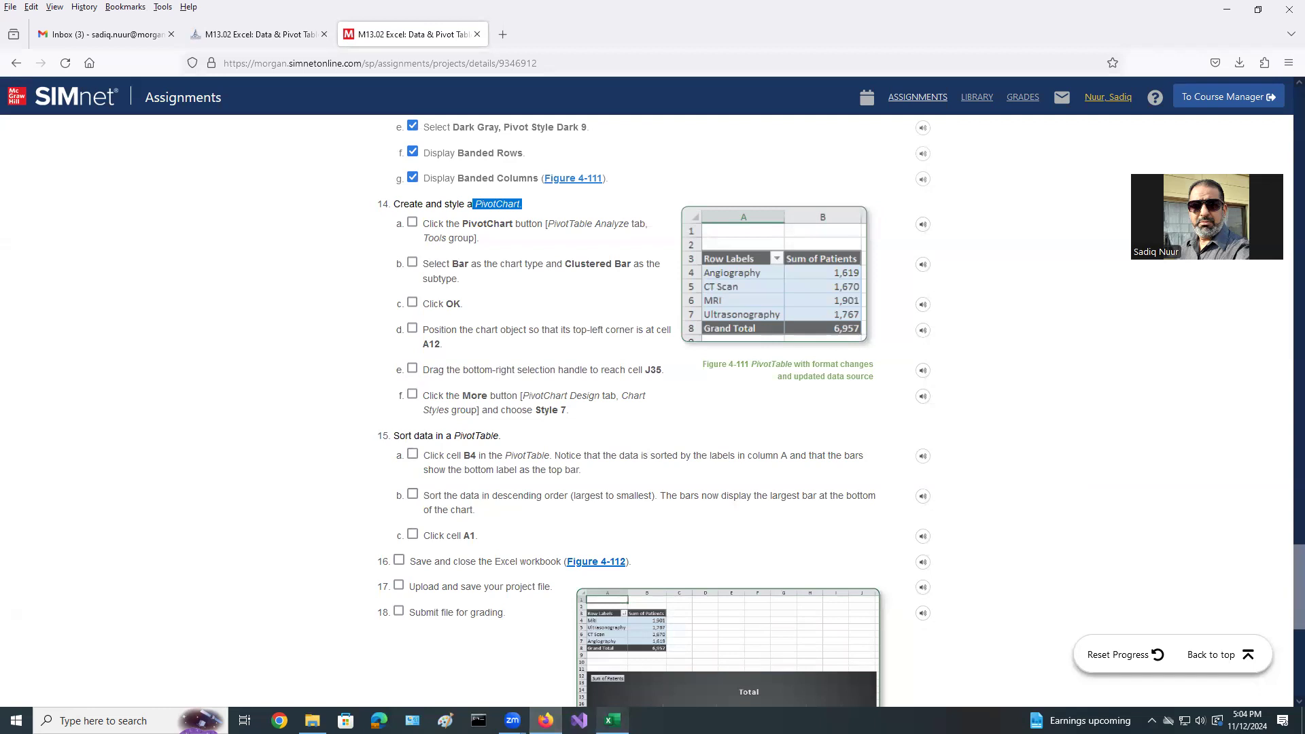
# - Switch to Excel and insert a Clustered Bar PivotChart based on the PivotTable
pyautogui.click(612, 721)
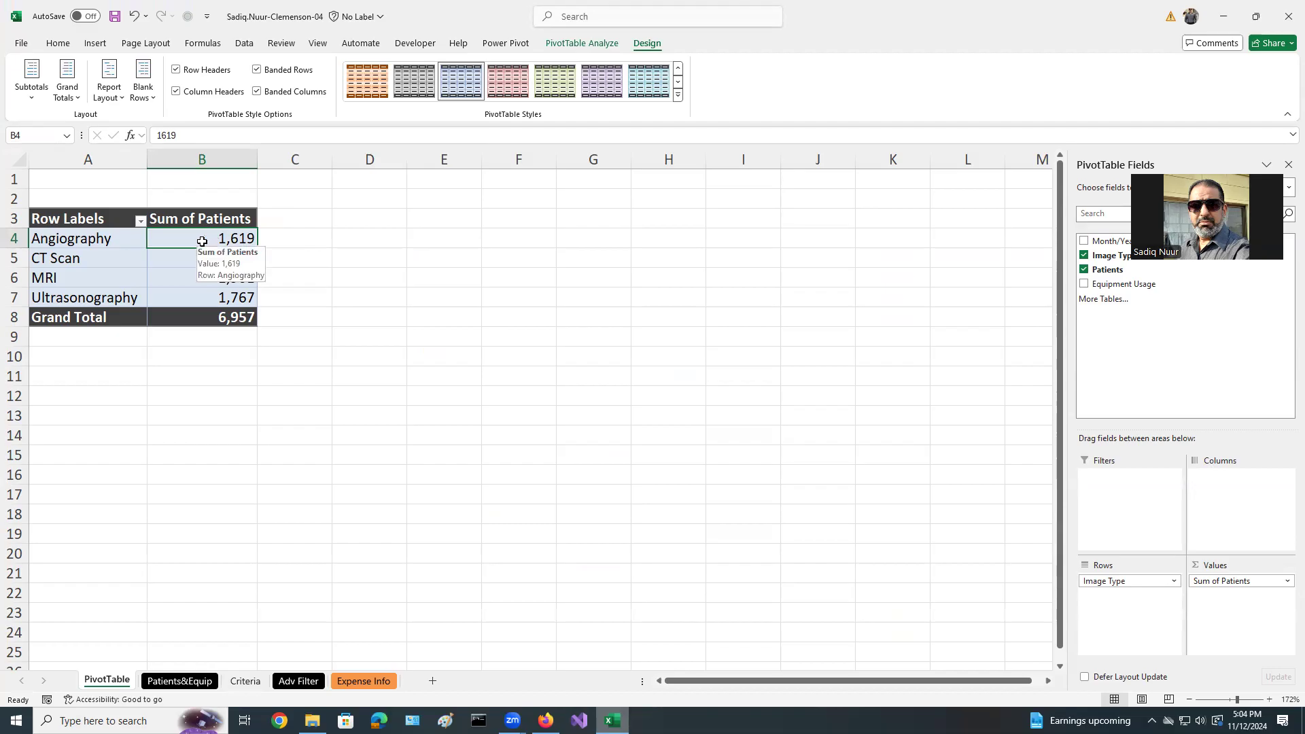
pyautogui.click(565, 47)
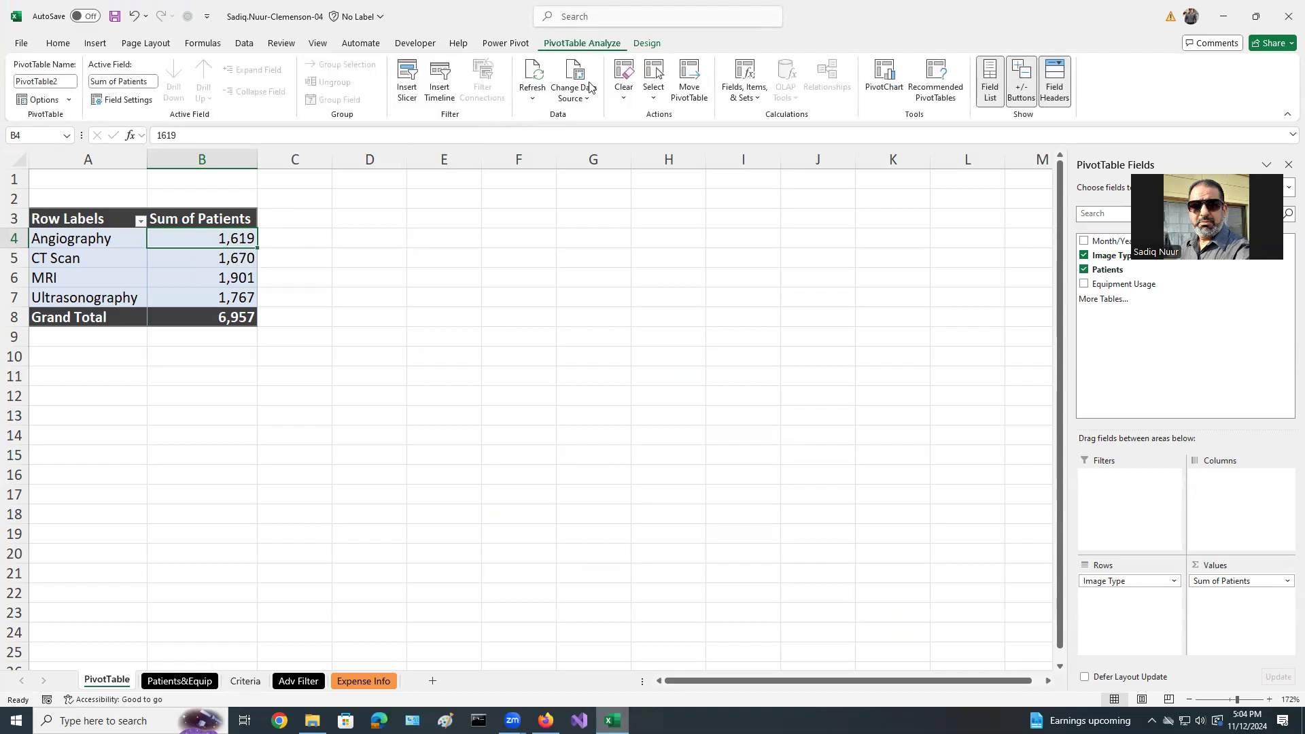
pyautogui.click(883, 76)
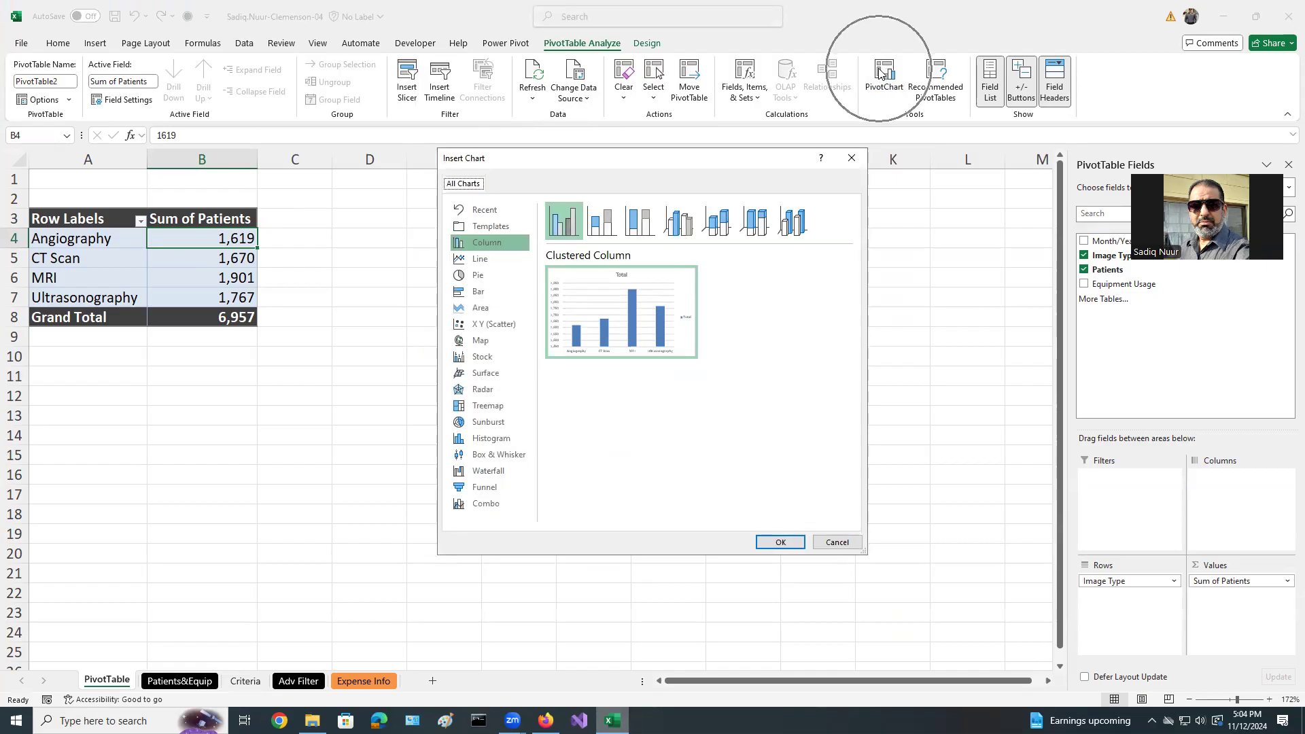
pyautogui.click(481, 297)
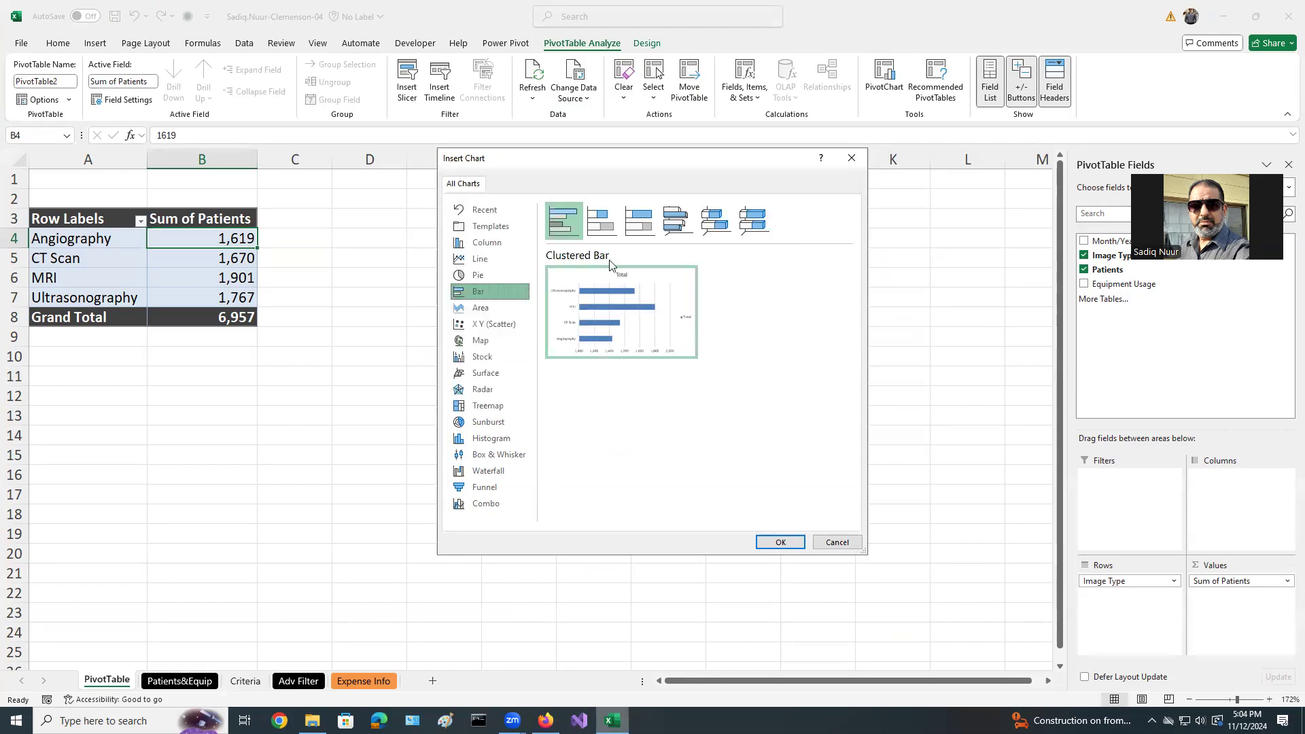
pyautogui.click(781, 543)
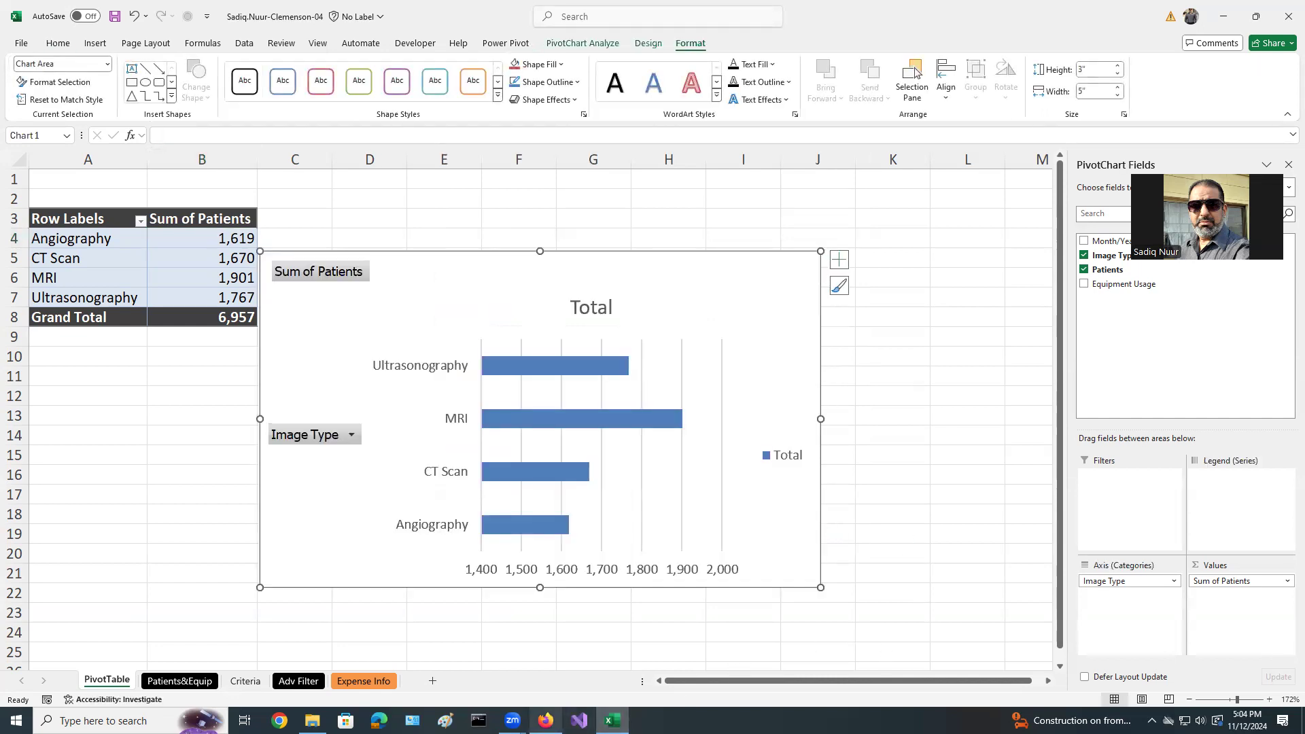
# - Mark instructions 14a, 14b and 14c as completed on the SIMnet page and return to Excel
pyautogui.hotkey('alt', 'Tab')
pyautogui.click(412, 223)
pyautogui.click(412, 263)
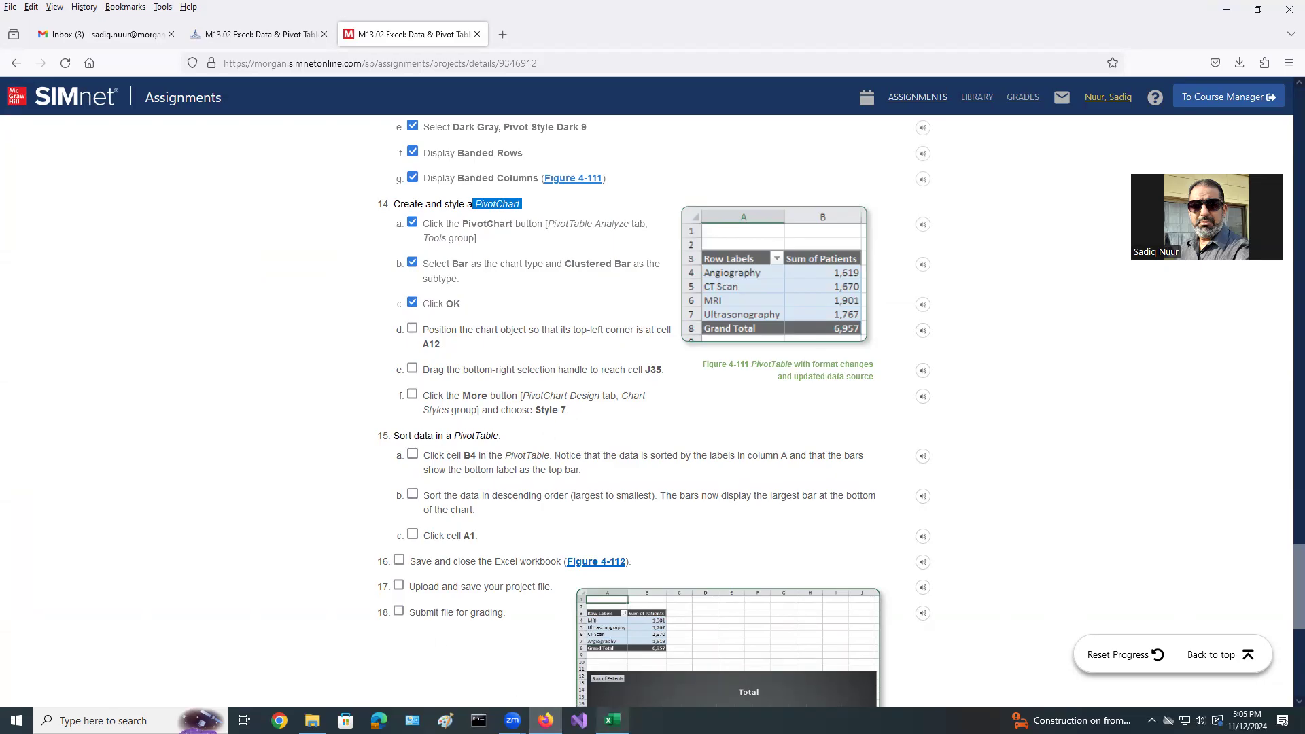
pyautogui.click(612, 720)
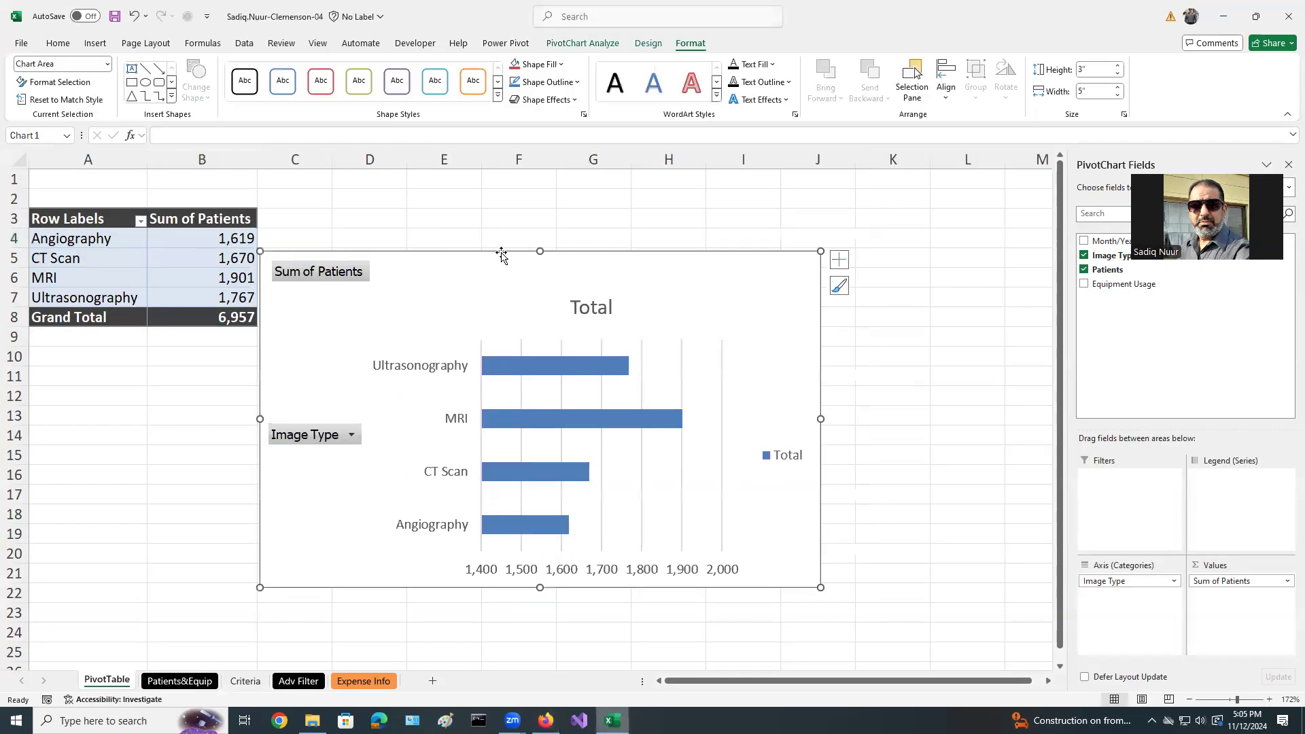
# - Position the PivotChart's top-left corner at cell A12 and enlarge it so its bottom-right corner reaches cell J35
pyautogui.moveTo(497, 266); pyautogui.dragTo(273, 388)
pyautogui.scroll(-2, 854, 388)
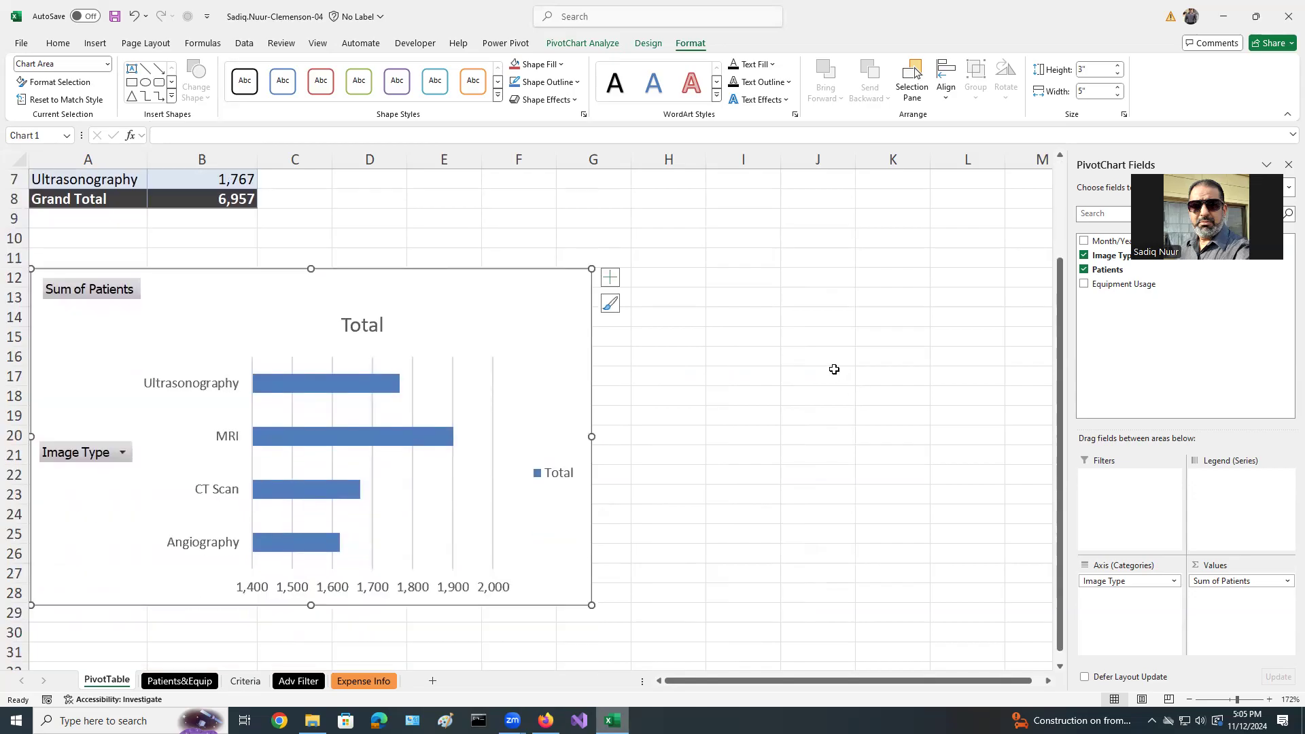
pyautogui.moveTo(592, 437); pyautogui.dragTo(855, 437)
pyautogui.scroll(-2, 891, 456)
pyautogui.moveTo(443, 487); pyautogui.dragTo(435, 622)
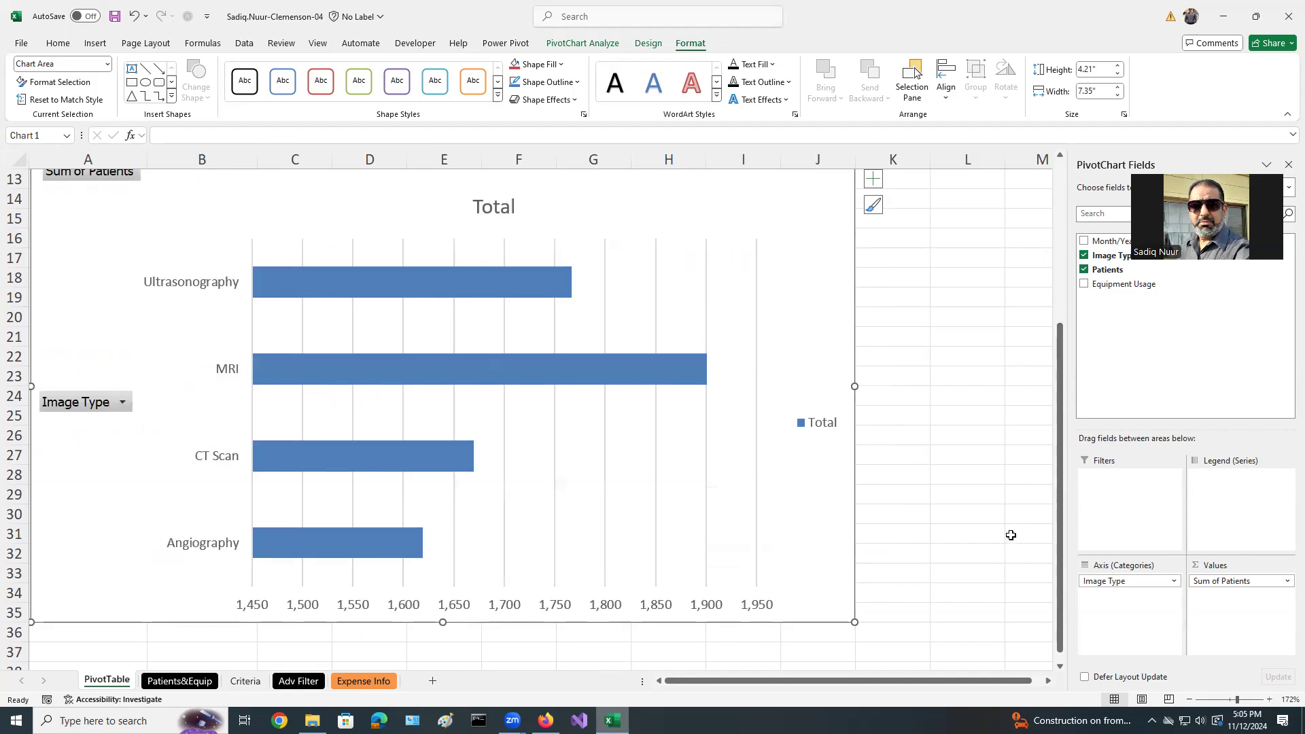
pyautogui.scroll(1, 1011, 535)
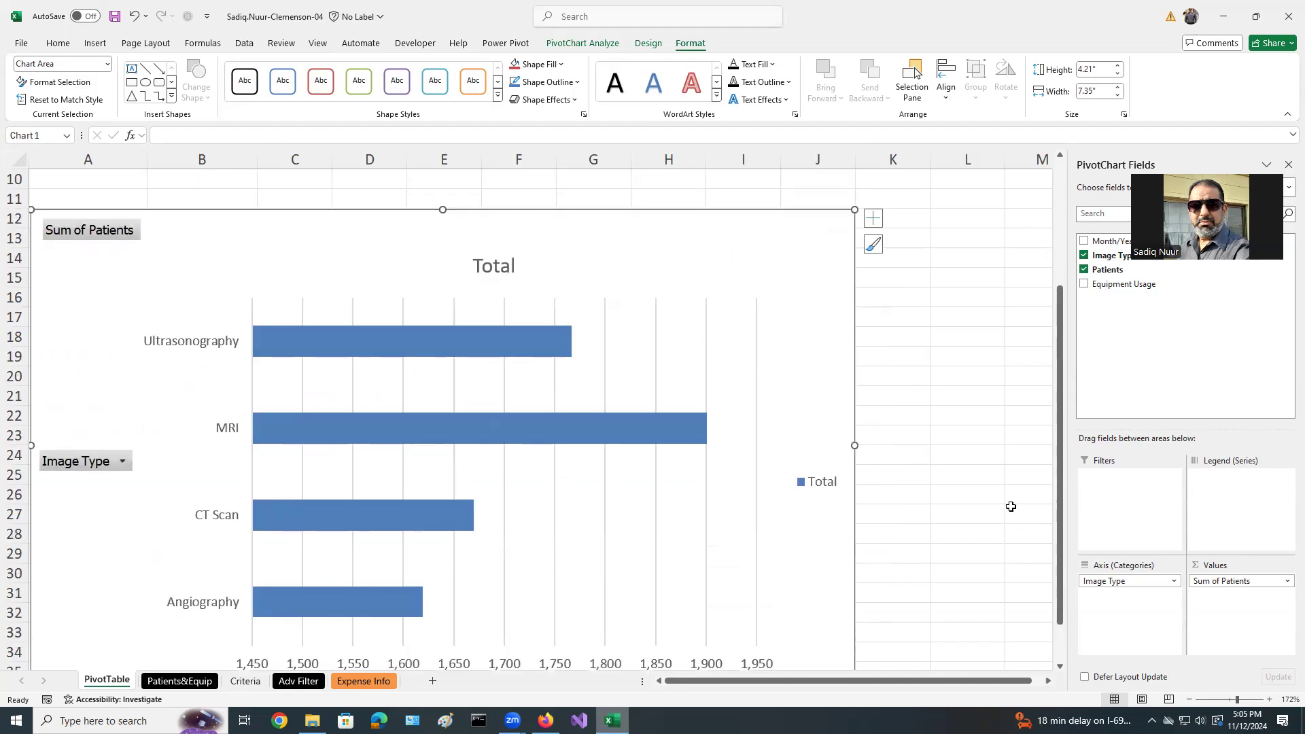
pyautogui.scroll(-1, 1011, 507)
pyautogui.scroll(4, 1011, 506)
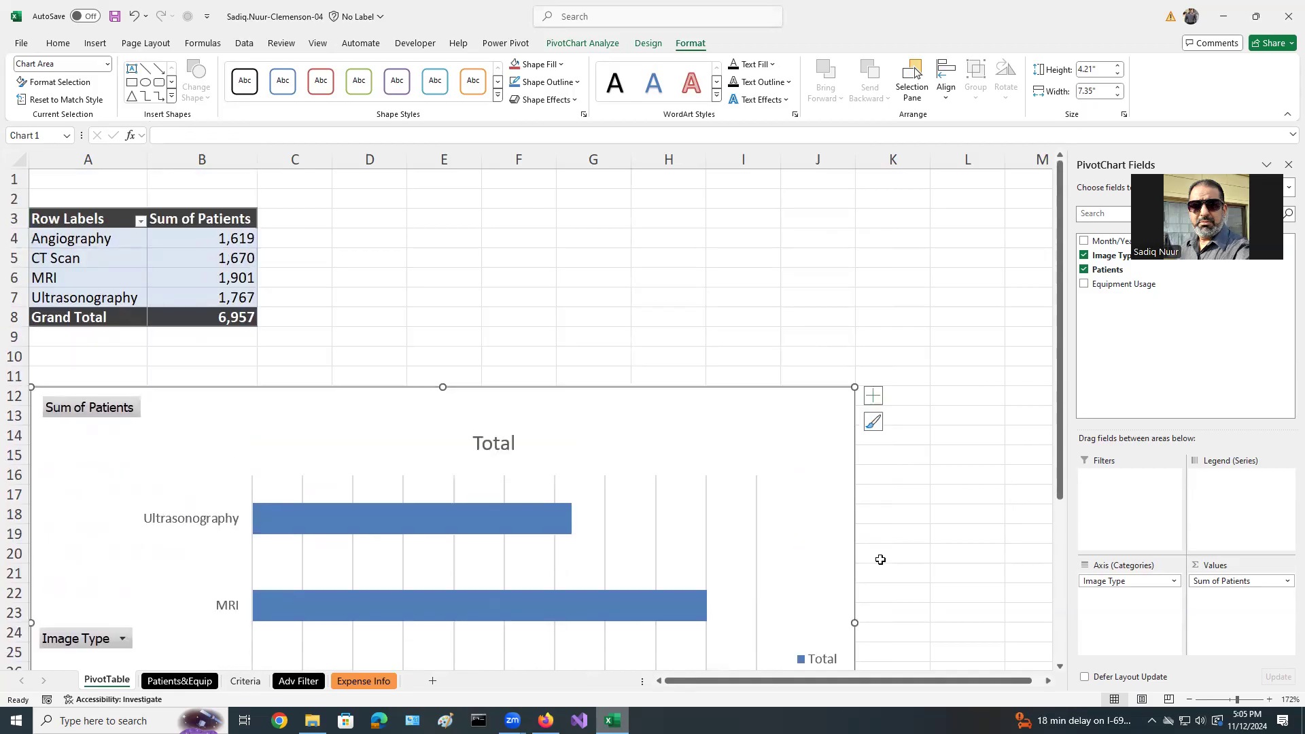
# - Mark instructions 14d and 14e as completed on the SIMnet page and return to Excel
pyautogui.click(546, 720)
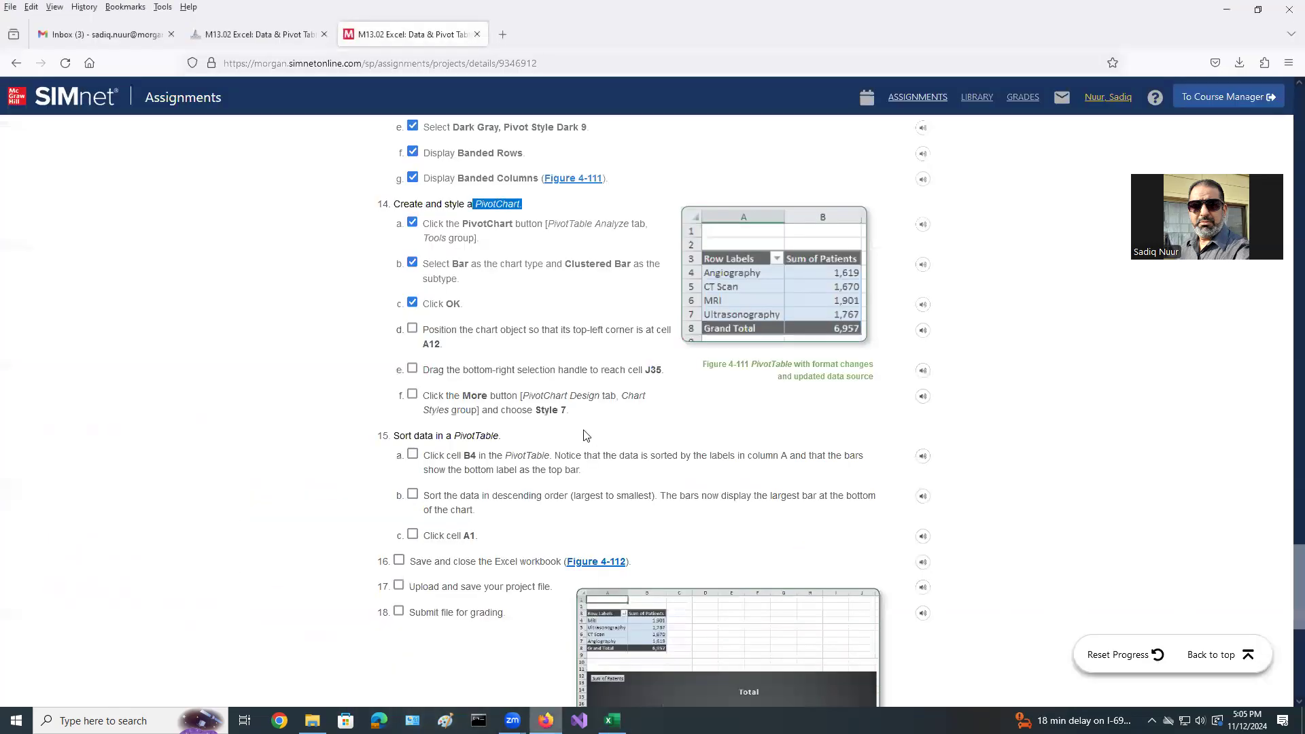
pyautogui.click(412, 329)
pyautogui.click(412, 369)
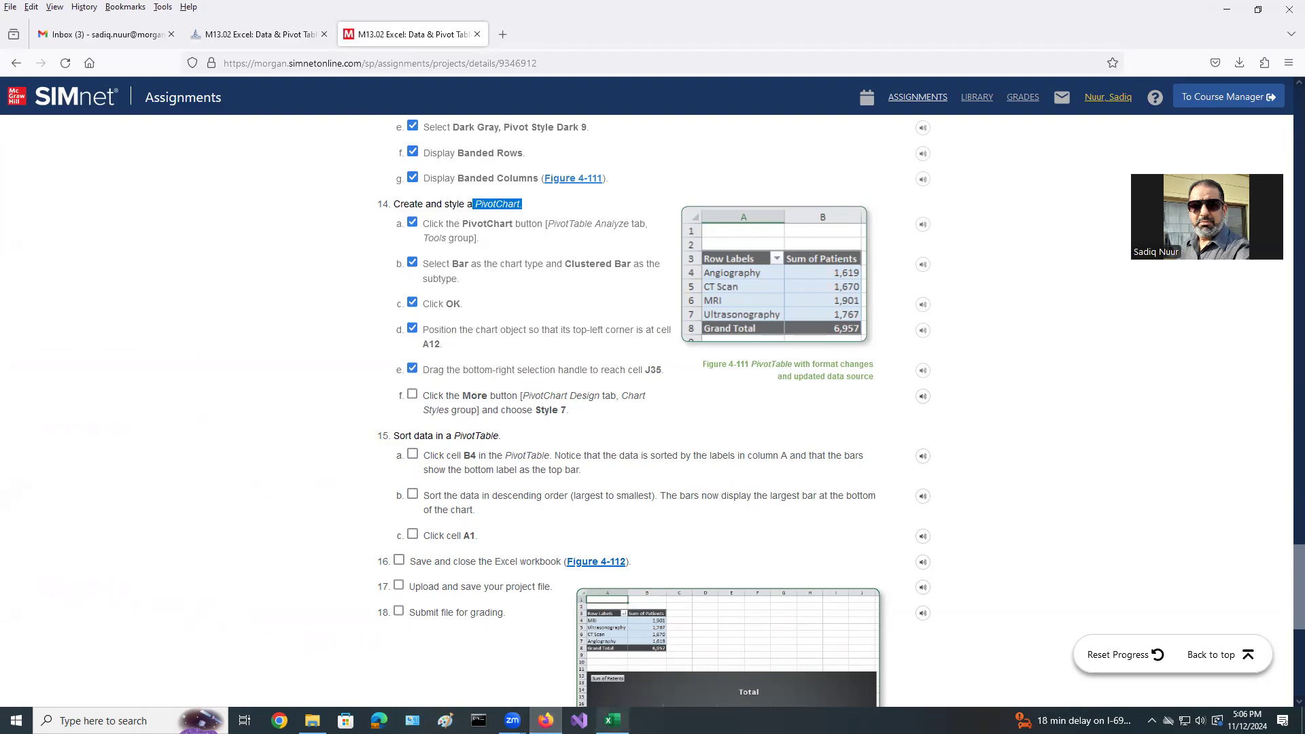
pyautogui.click(612, 721)
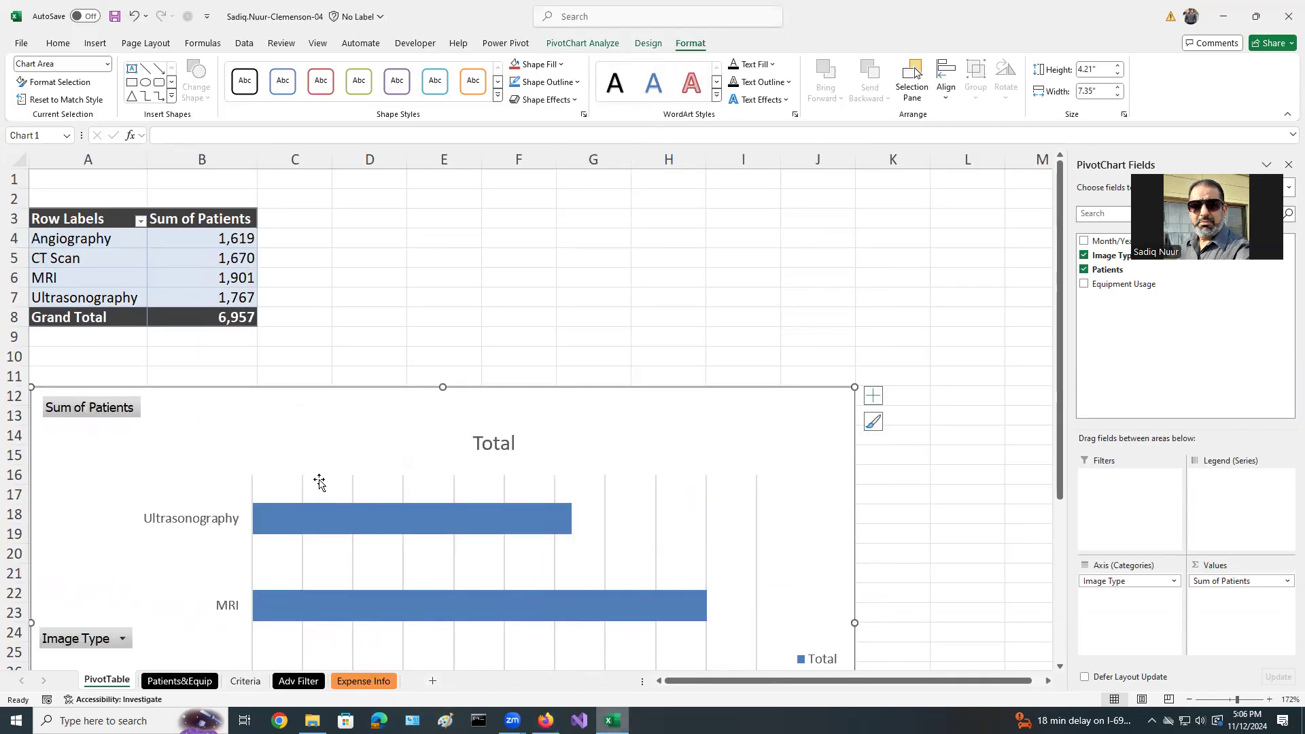
# - Apply the Style 7 chart style to the PivotChart
pyautogui.click(649, 44)
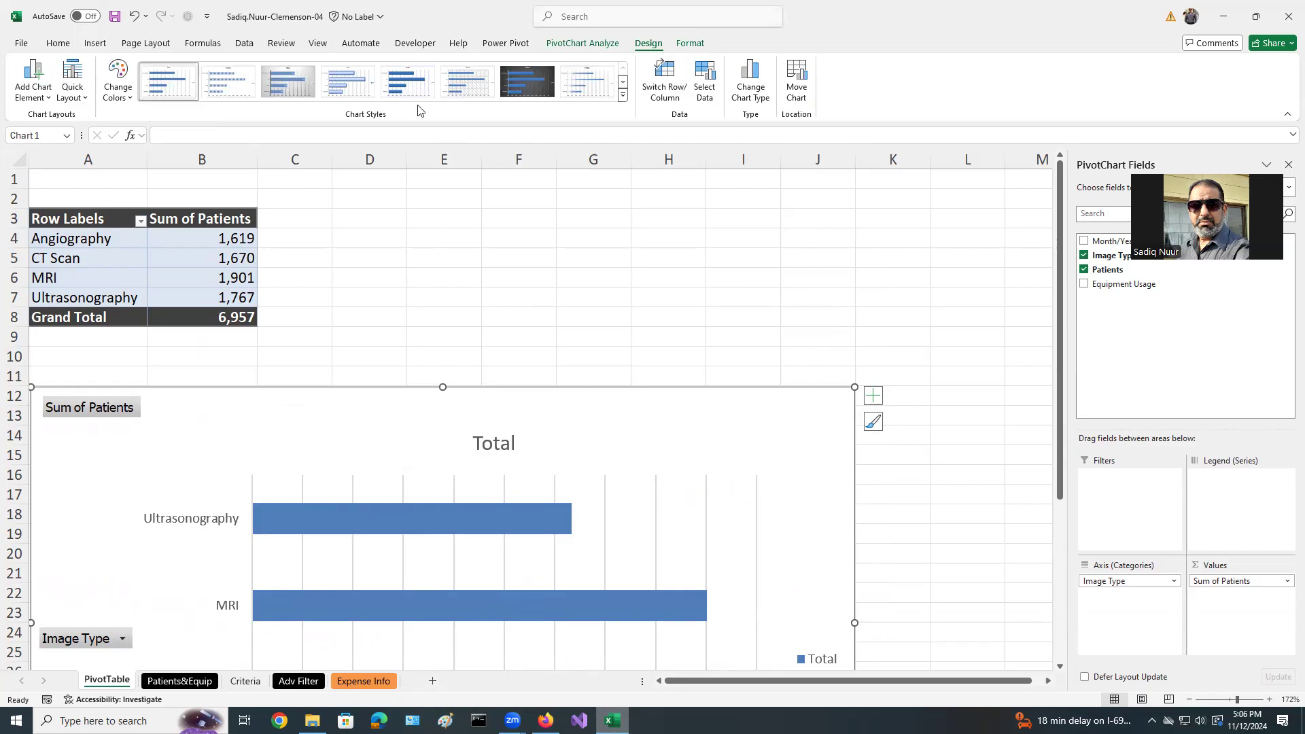
pyautogui.click(873, 420)
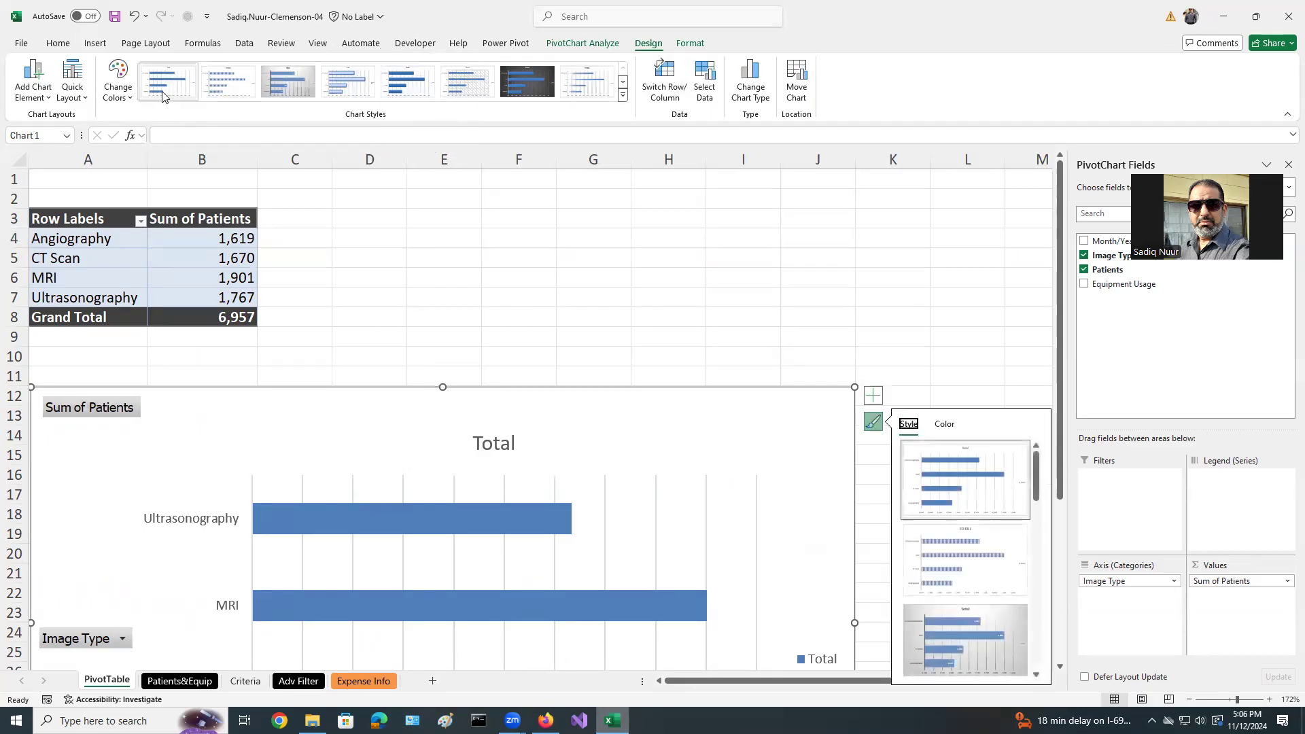
pyautogui.click(873, 422)
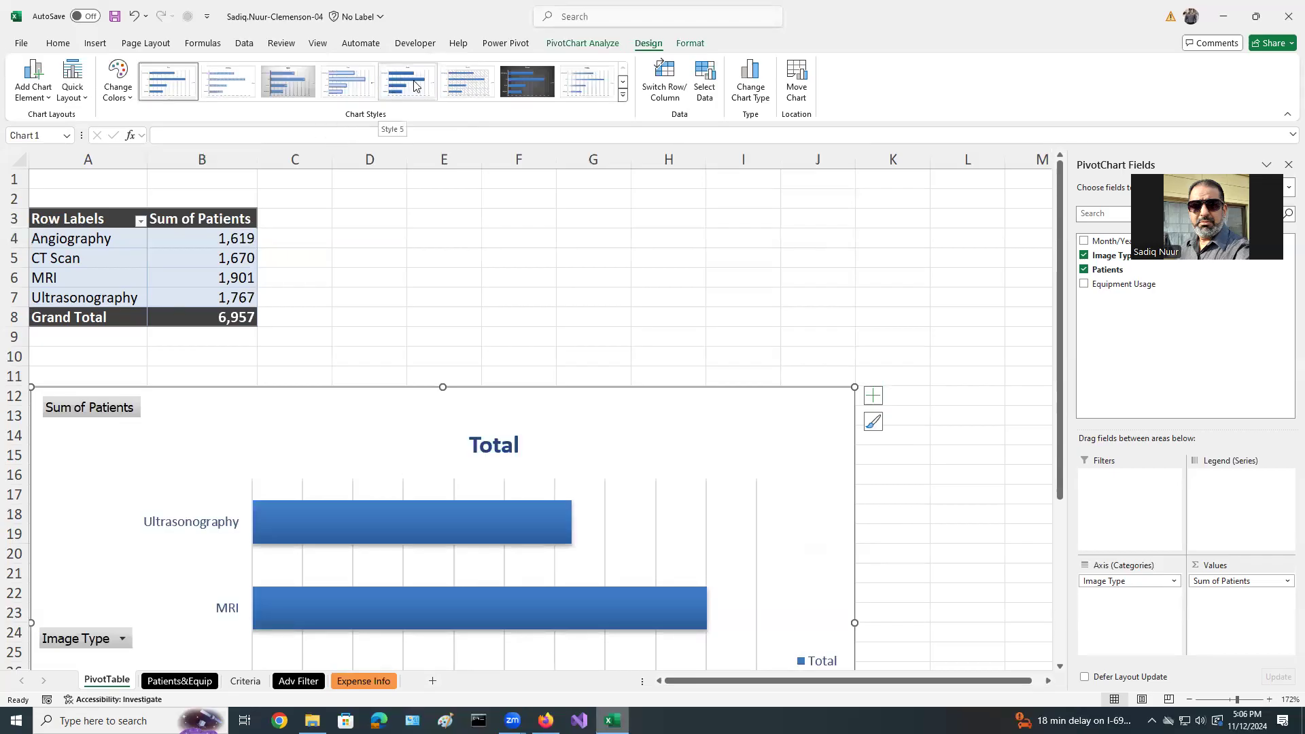
pyautogui.click(523, 90)
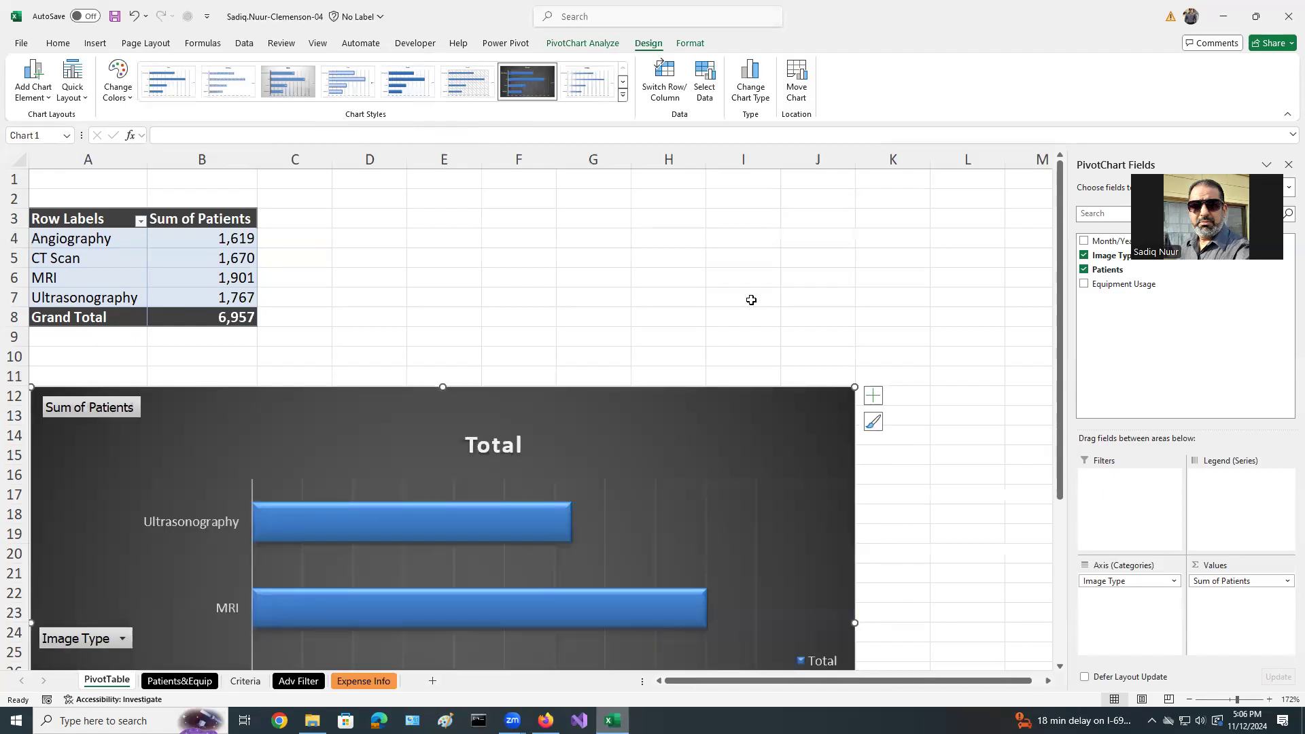
# - Mark instruction 14f as completed on the SIMnet page, review the sorting instructions in step 15, and return to Excel
pyautogui.click(546, 721)
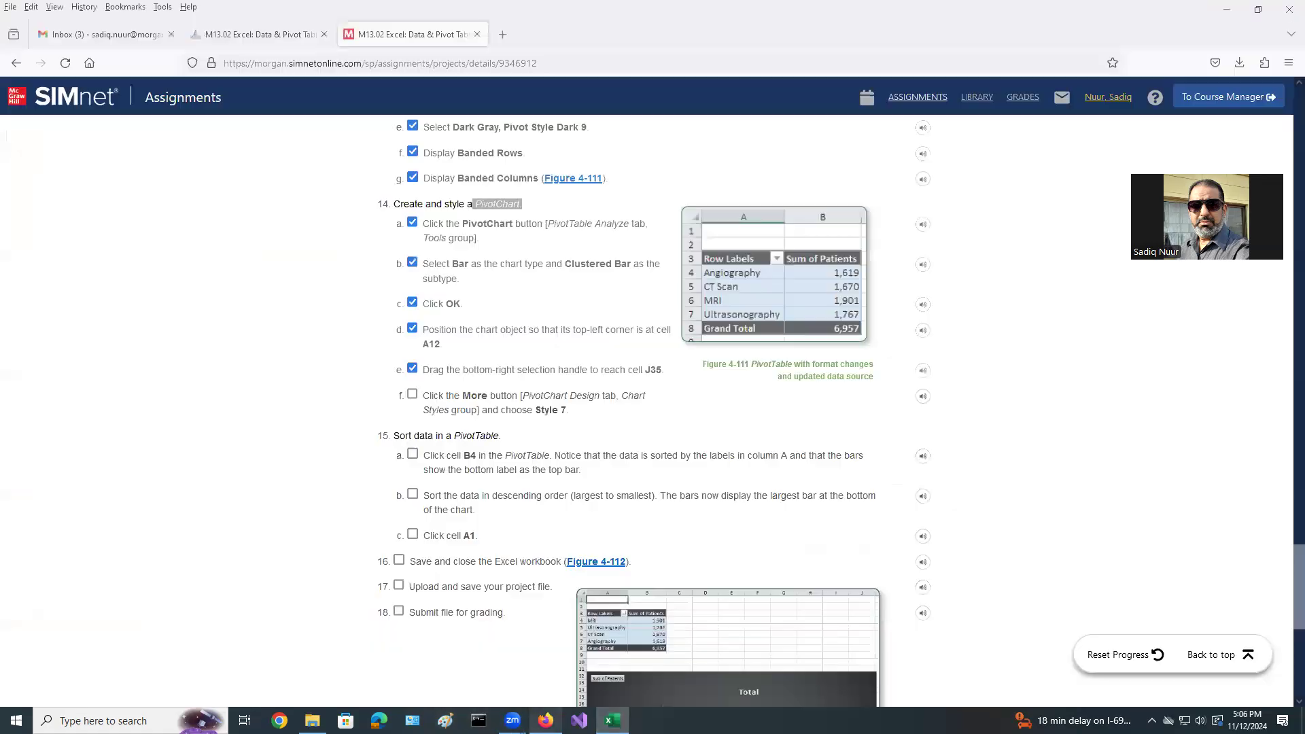
pyautogui.click(412, 395)
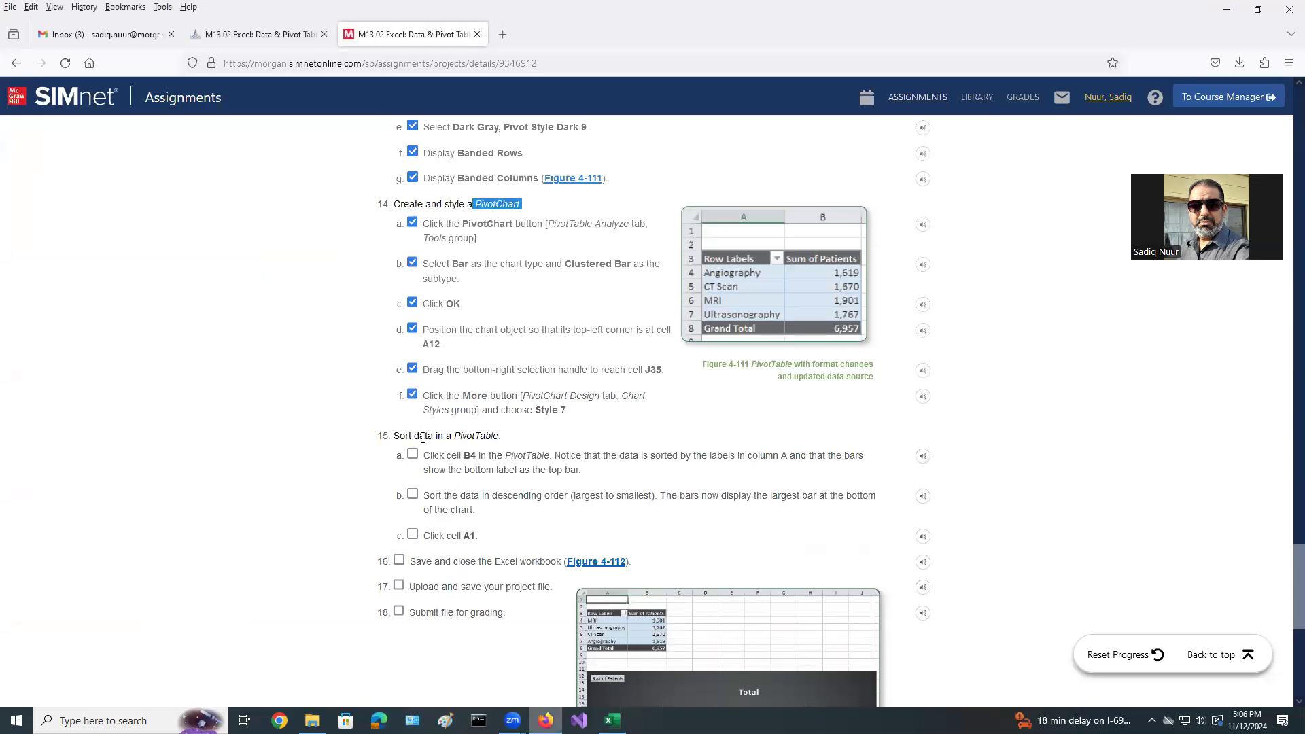
pyautogui.scroll(-2, 591, 448)
pyautogui.scroll(-1, 347, 625)
pyautogui.scroll(2, 347, 626)
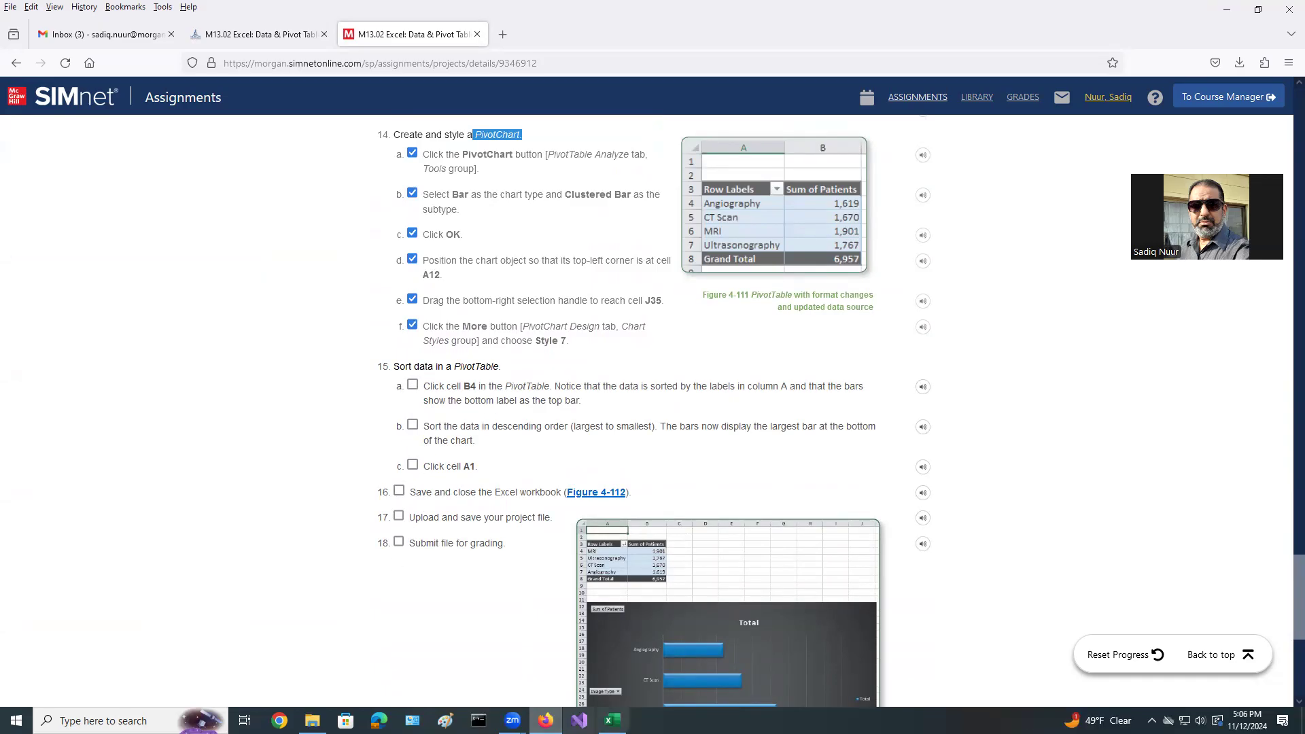
pyautogui.click(612, 720)
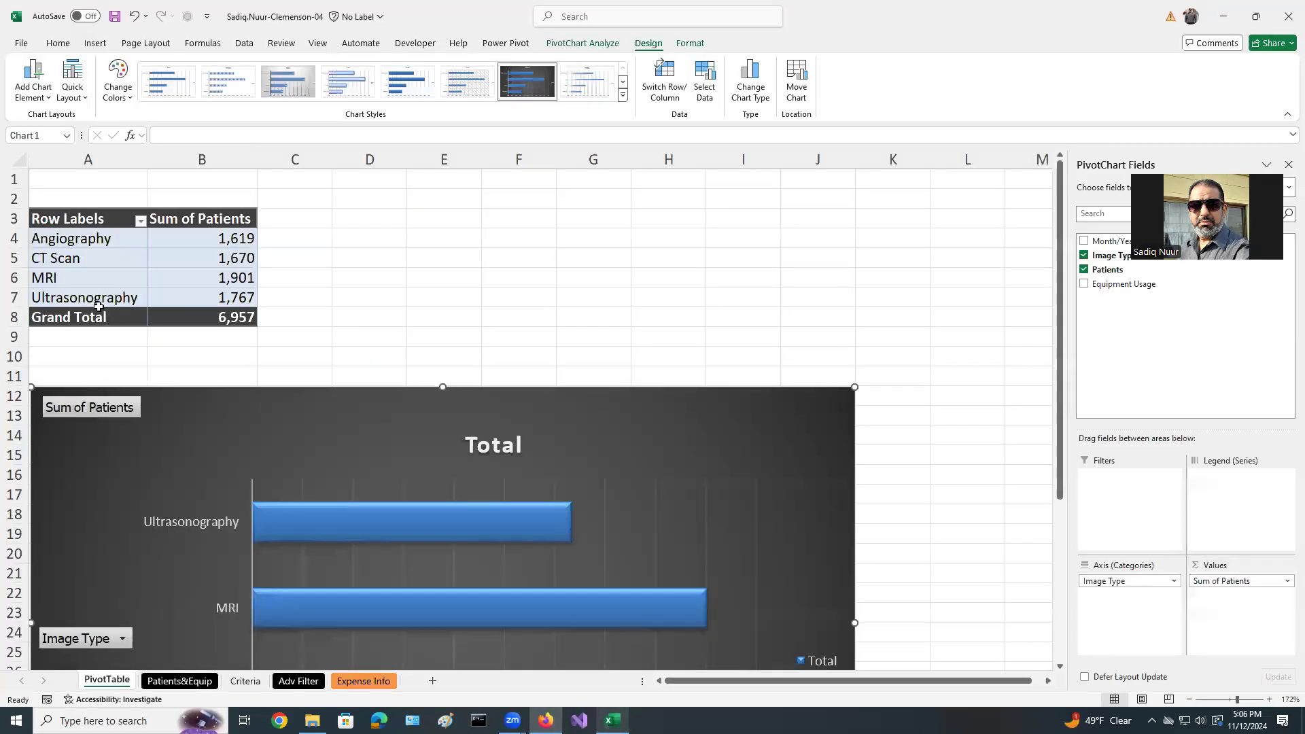
# - Sort the PivotTable's Sum of Patients values from largest to smallest, starting from cell B4, and check the chart's bar order
pyautogui.click(175, 241)
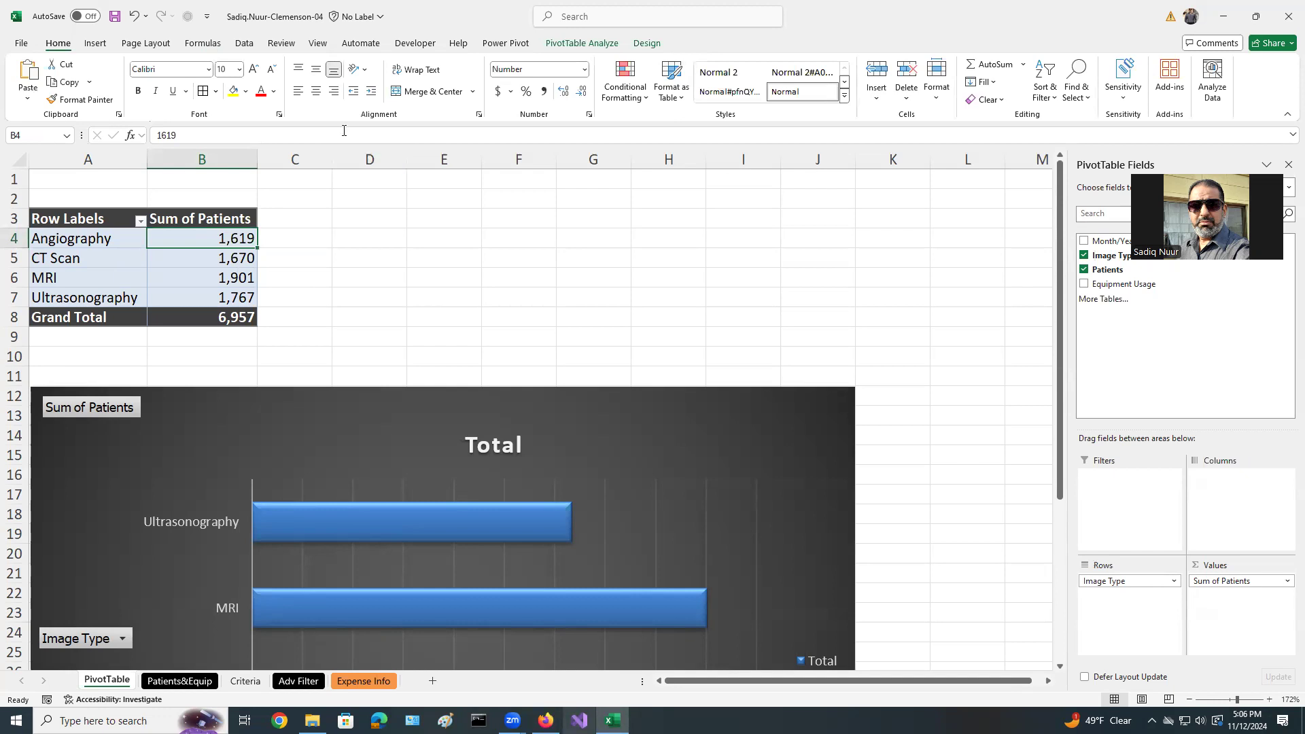
pyautogui.click(242, 45)
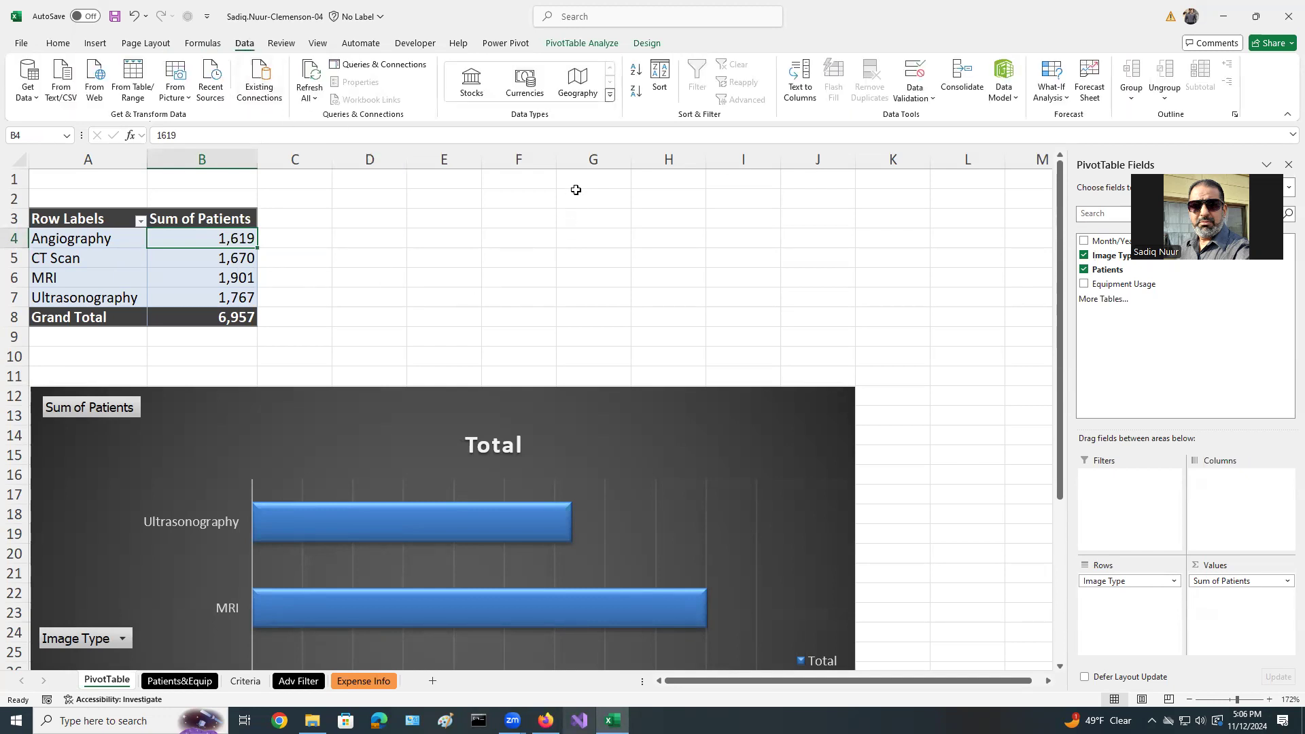
pyautogui.click(636, 92)
pyautogui.scroll(-3, 831, 323)
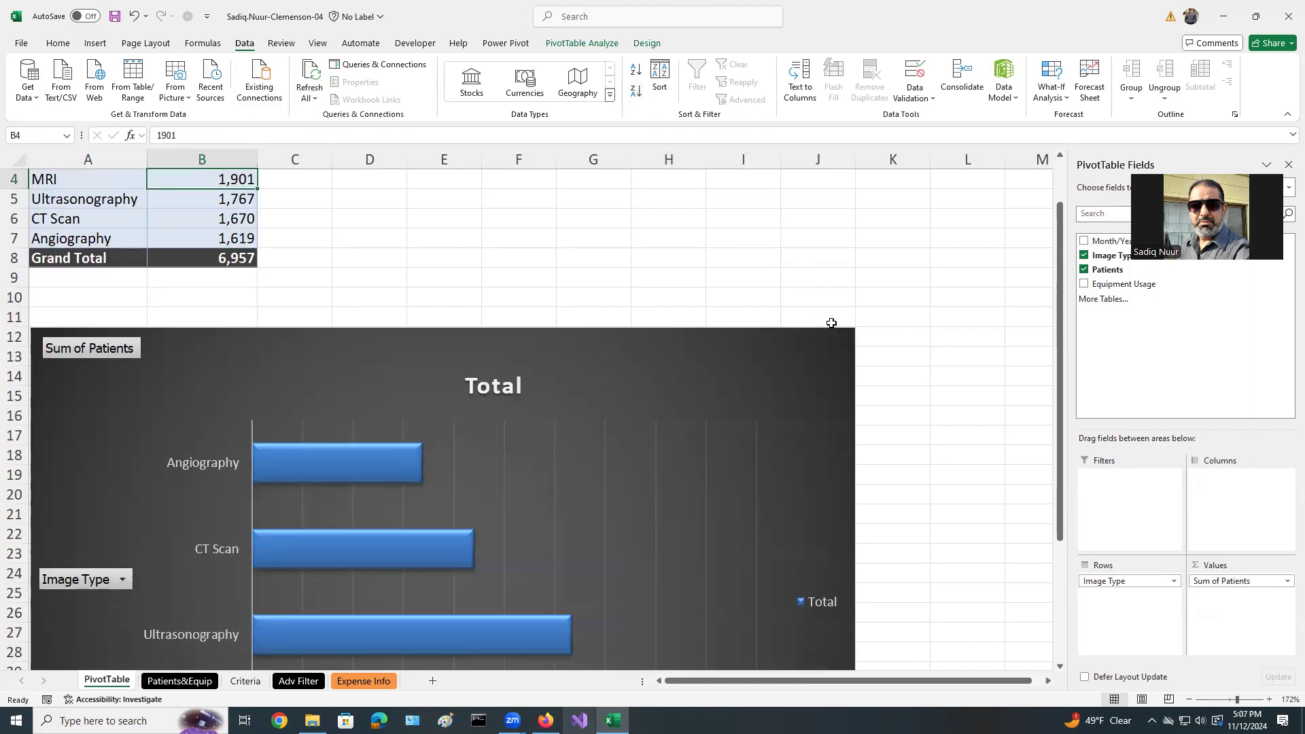
pyautogui.scroll(-1, 830, 323)
pyautogui.scroll(1, 831, 323)
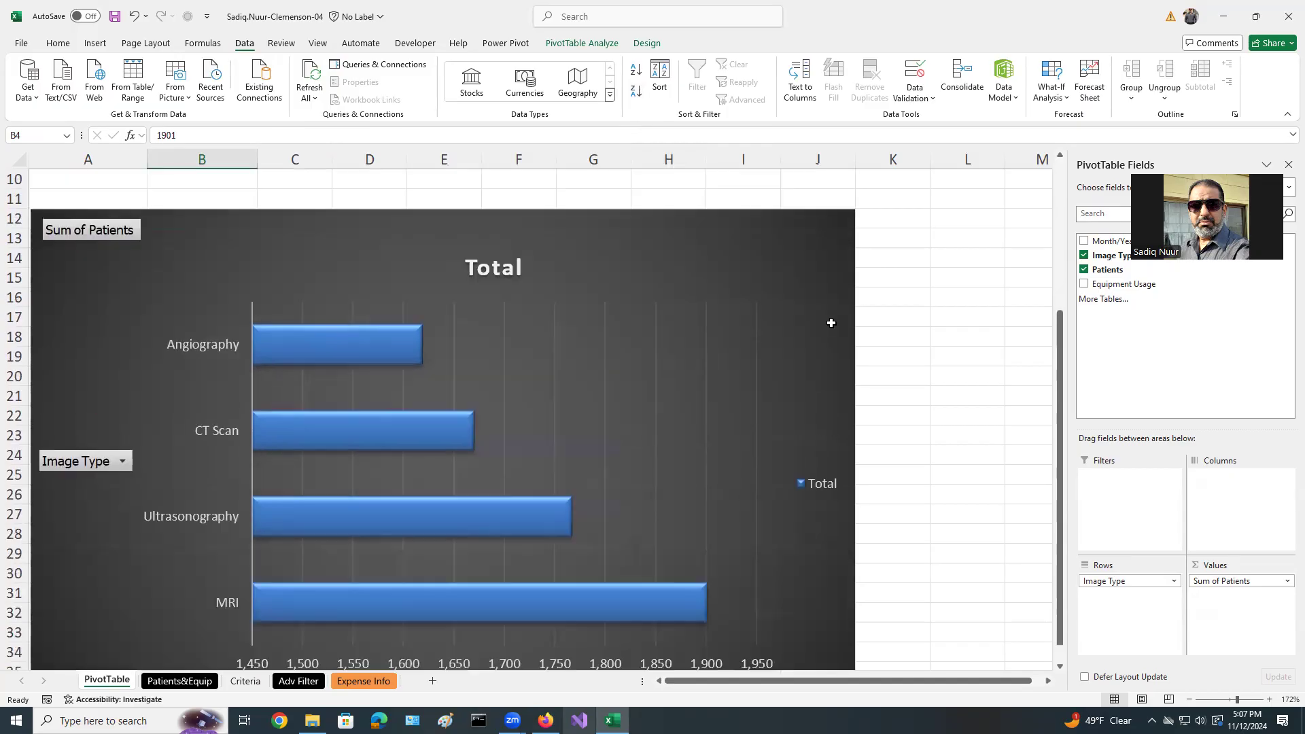
pyautogui.scroll(1, 831, 323)
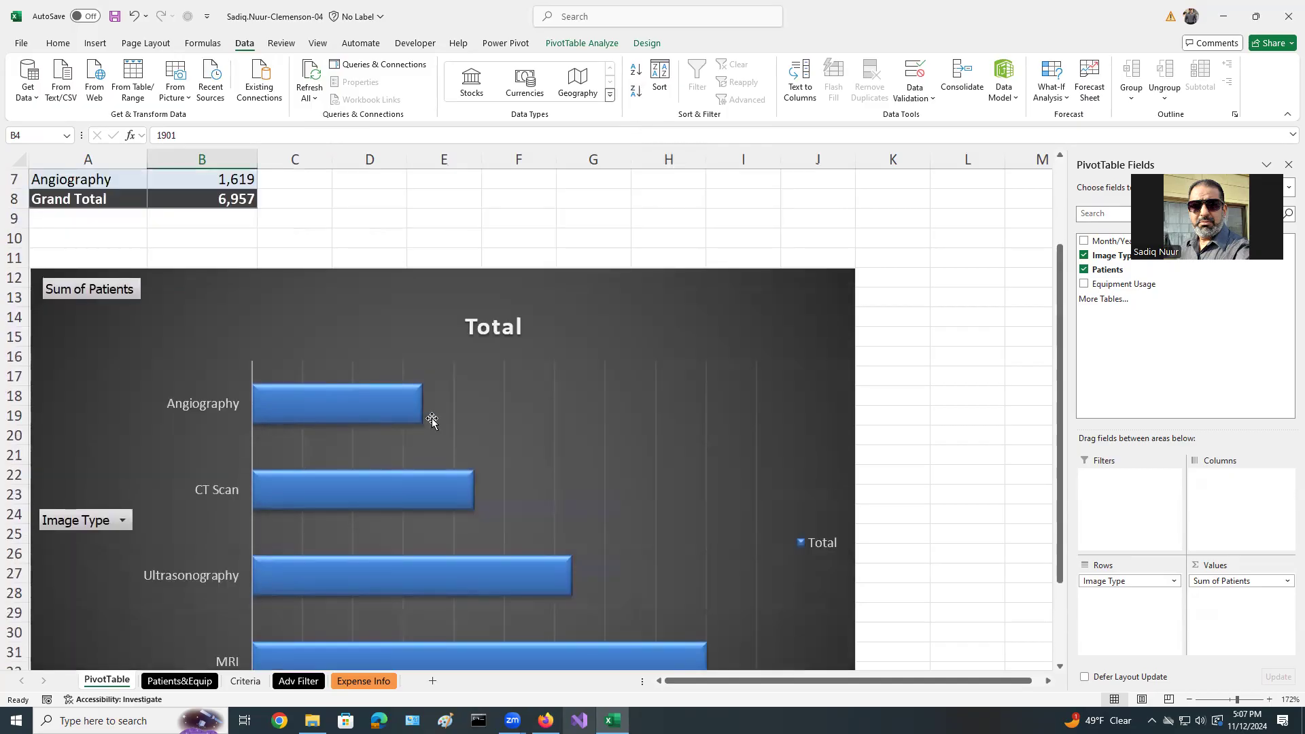
pyautogui.scroll(2, 907, 521)
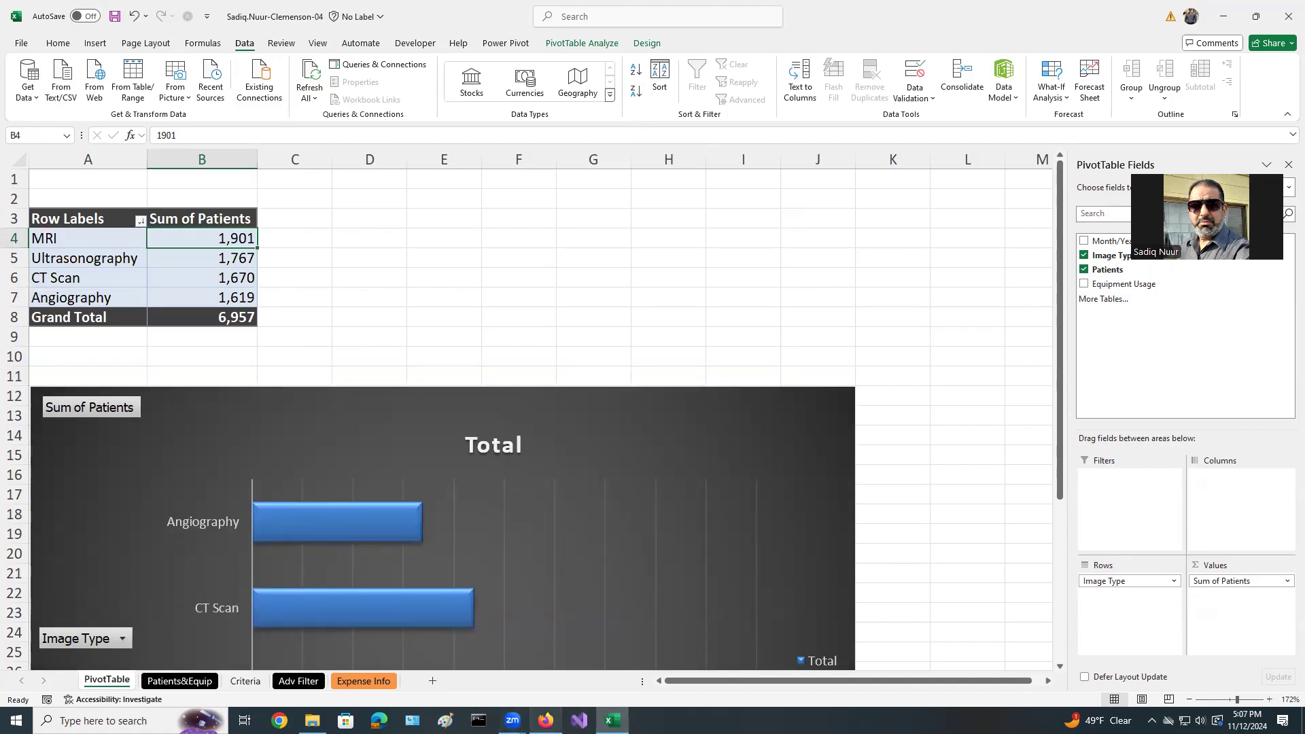
# - Compare the sorted PivotChart in Excel with the remaining SIMnet instructions and the figure
pyautogui.click(546, 721)
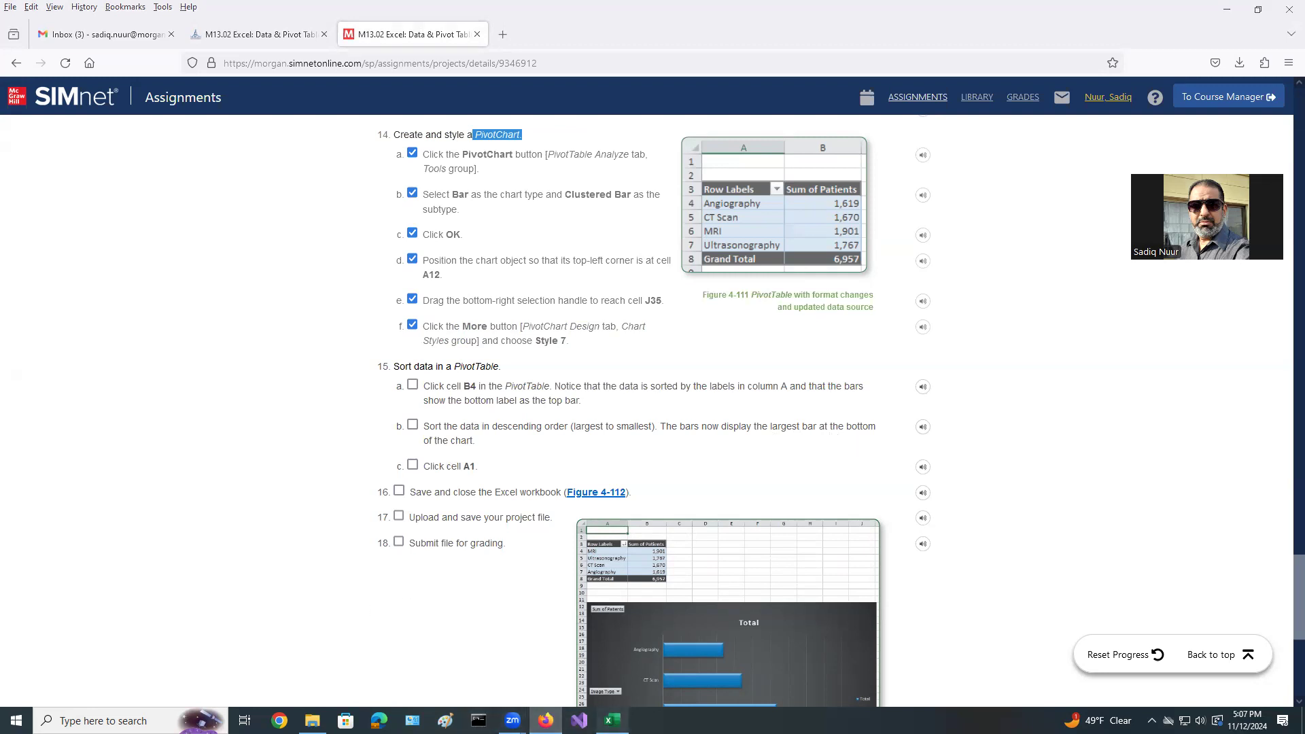
pyautogui.click(612, 721)
pyautogui.scroll(-3, 510, 564)
pyautogui.scroll(-1, 430, 578)
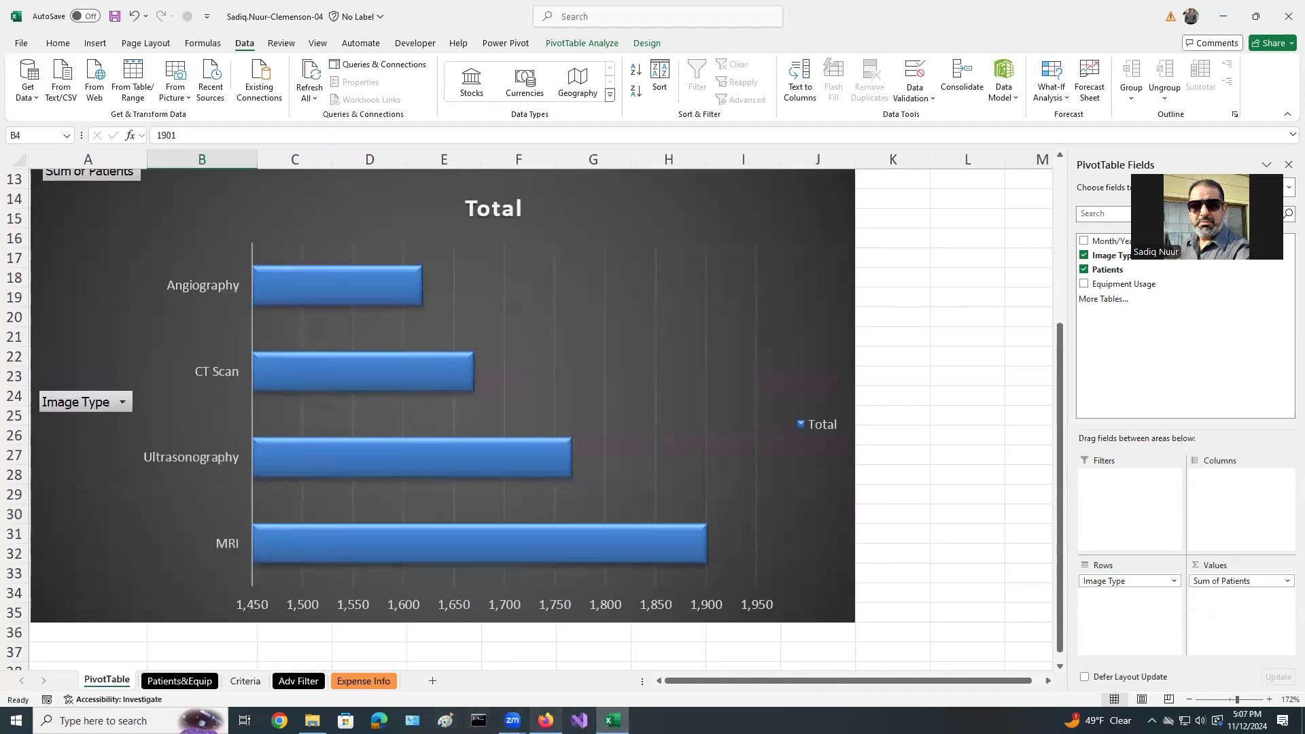
pyautogui.click(546, 721)
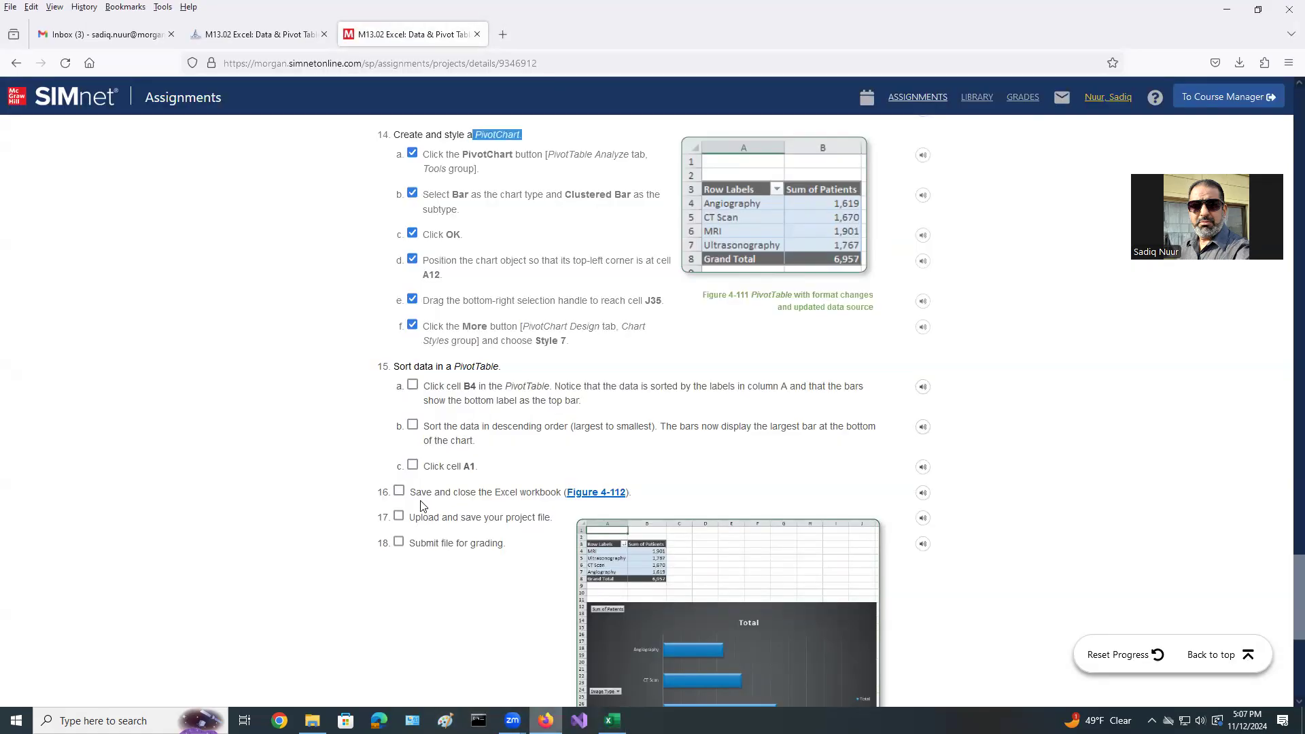
pyautogui.click(612, 721)
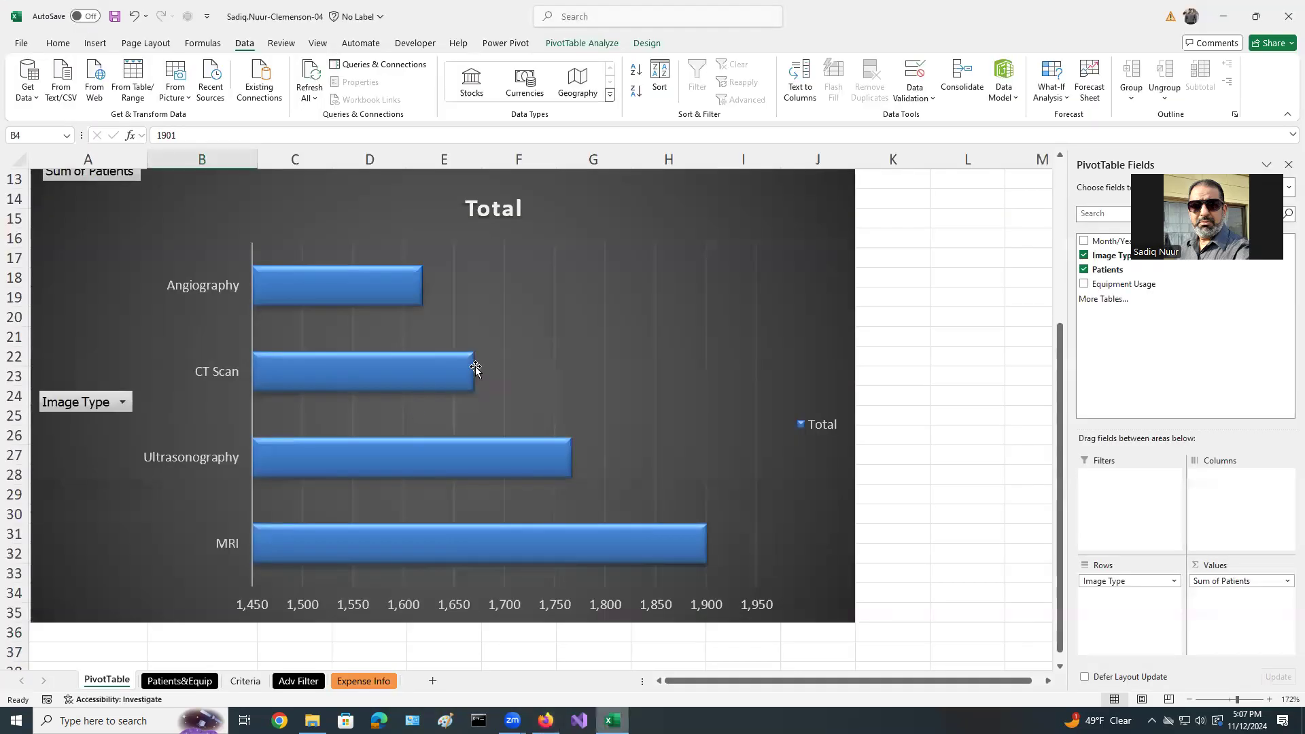
# - Select cell A1 on the PivotTable sheet, then save and close the workbook
pyautogui.scroll(4, 478, 364)
pyautogui.click(124, 181)
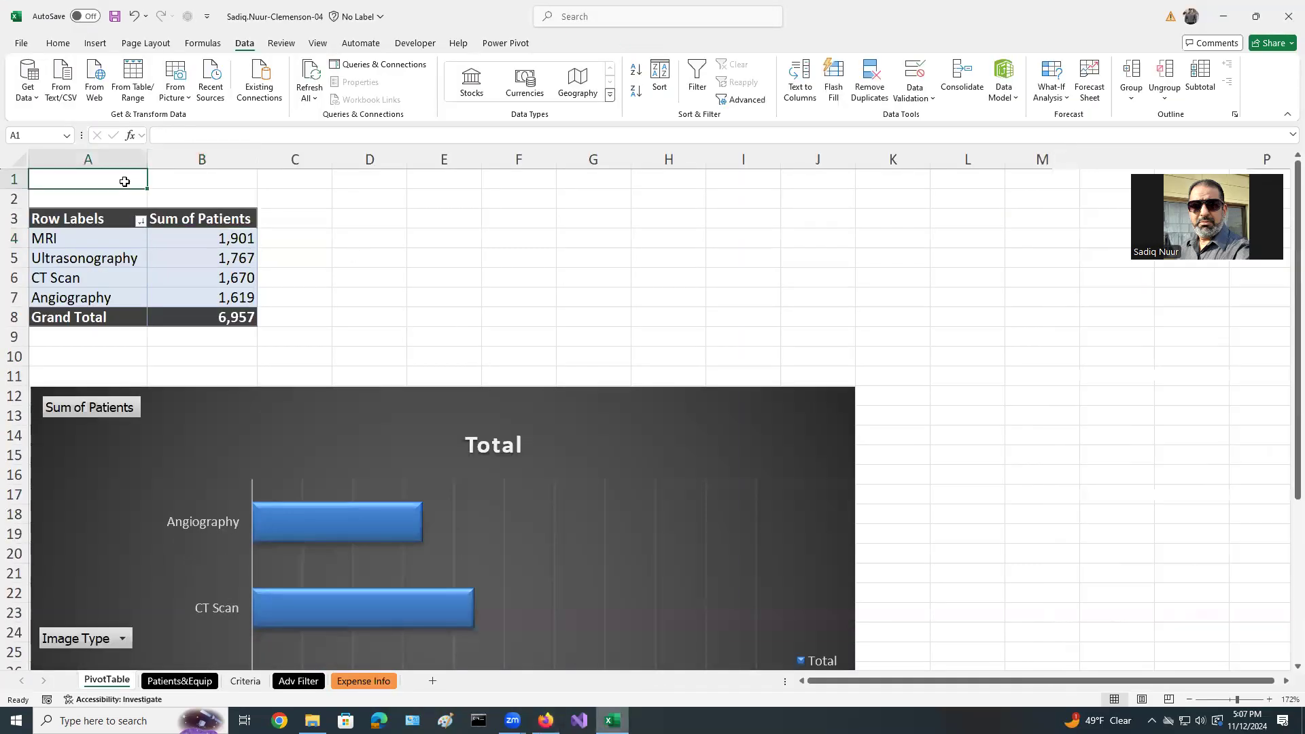
pyautogui.click(115, 16)
pyautogui.doubleClick(478, 21)
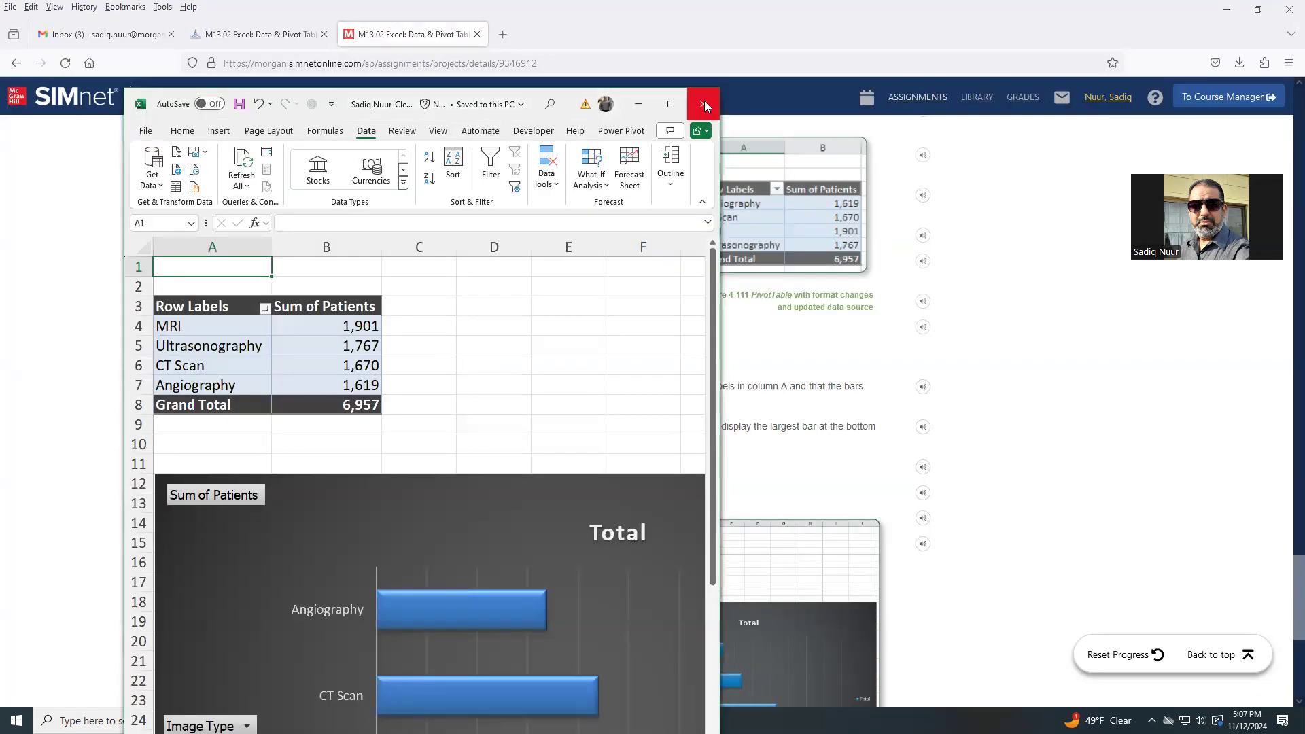
pyautogui.click(706, 99)
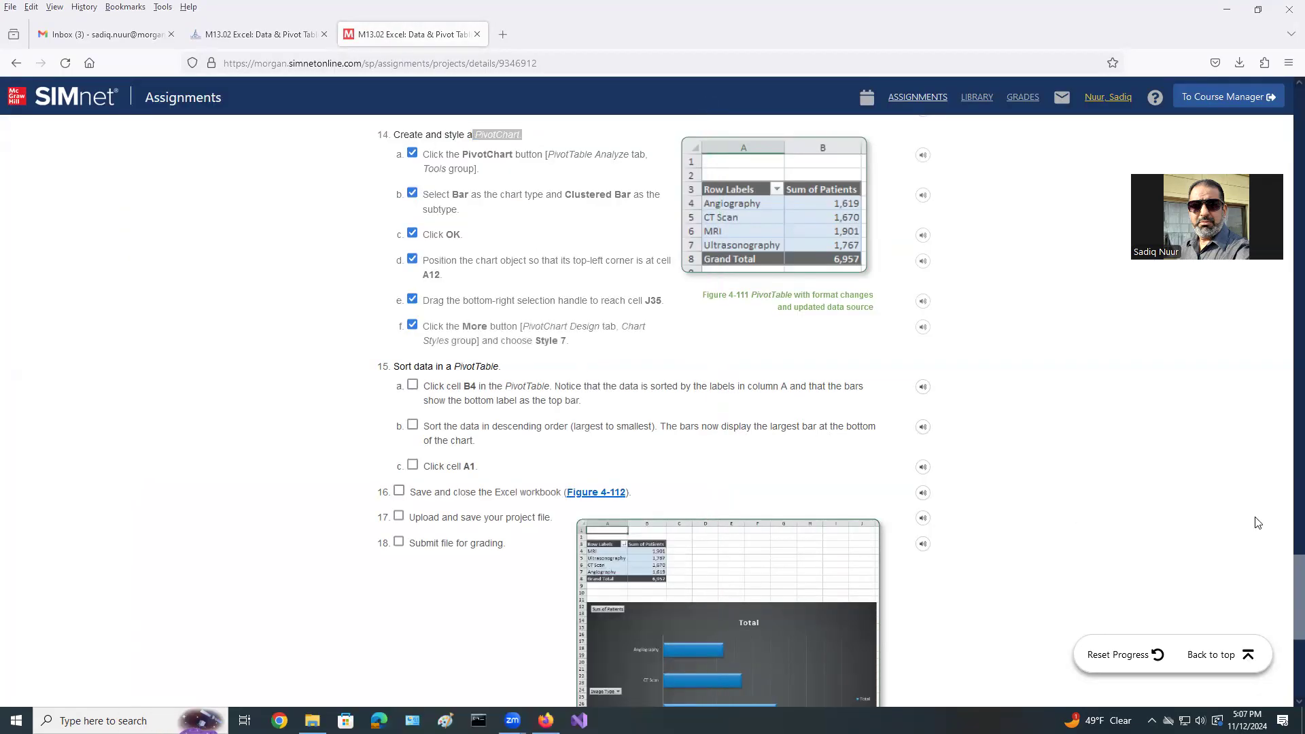
# - Upload the completed Clemenson-04 workbook from the Downloads folder to the Guided Project 4-3 page and submit it for grading
pyautogui.scroll(7, 1255, 517)
pyautogui.scroll(15, 1245, 504)
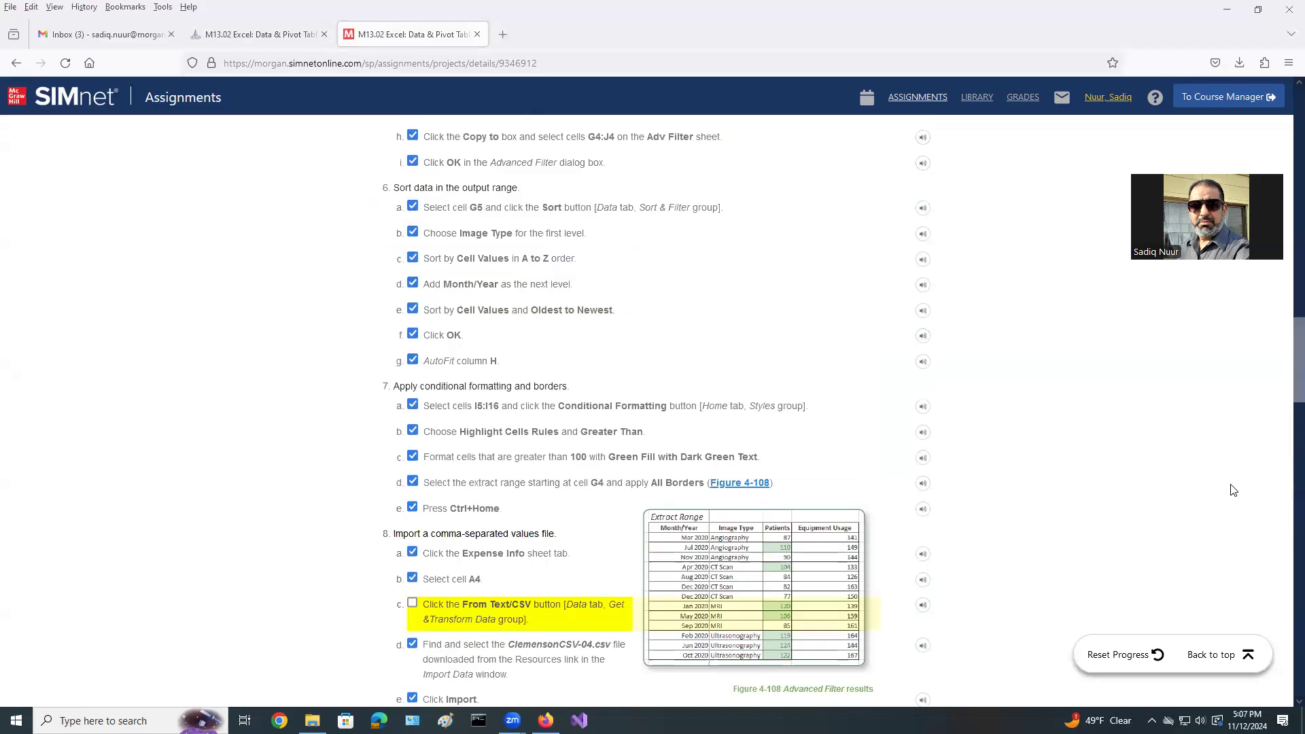
pyautogui.scroll(10, 1223, 486)
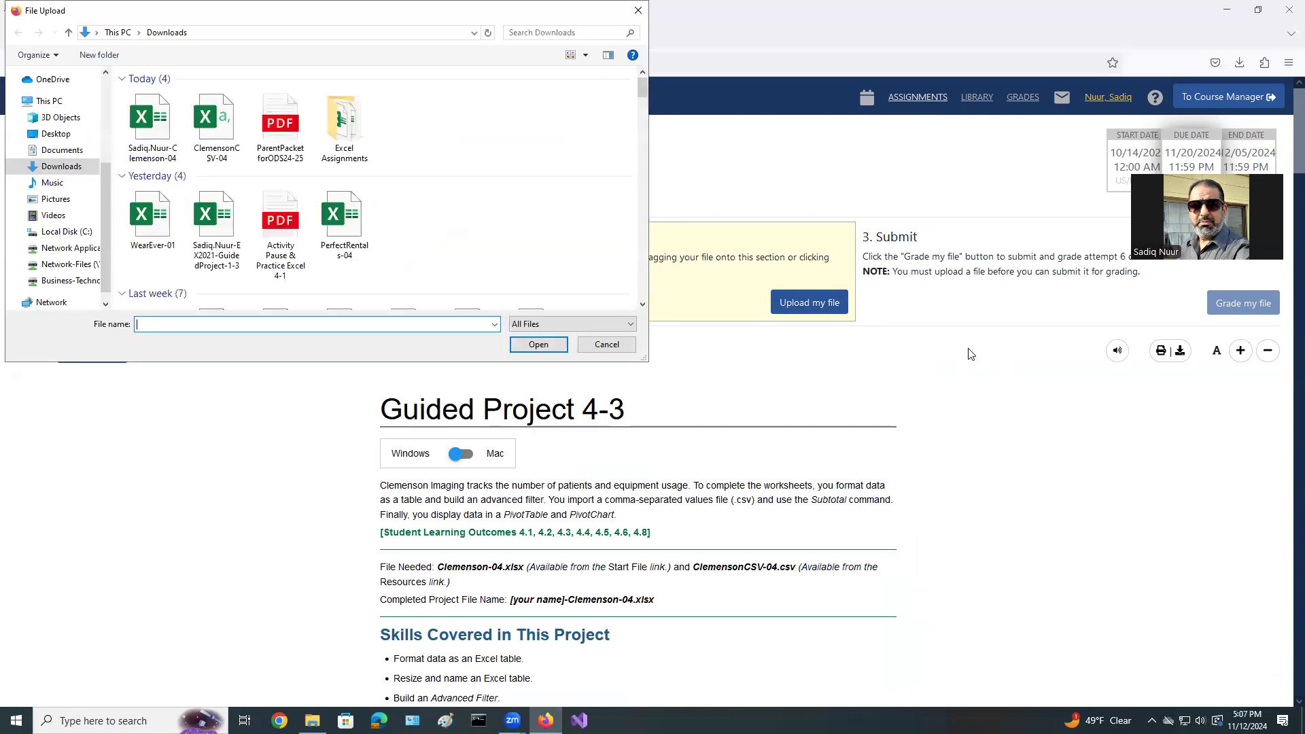
pyautogui.click(161, 155)
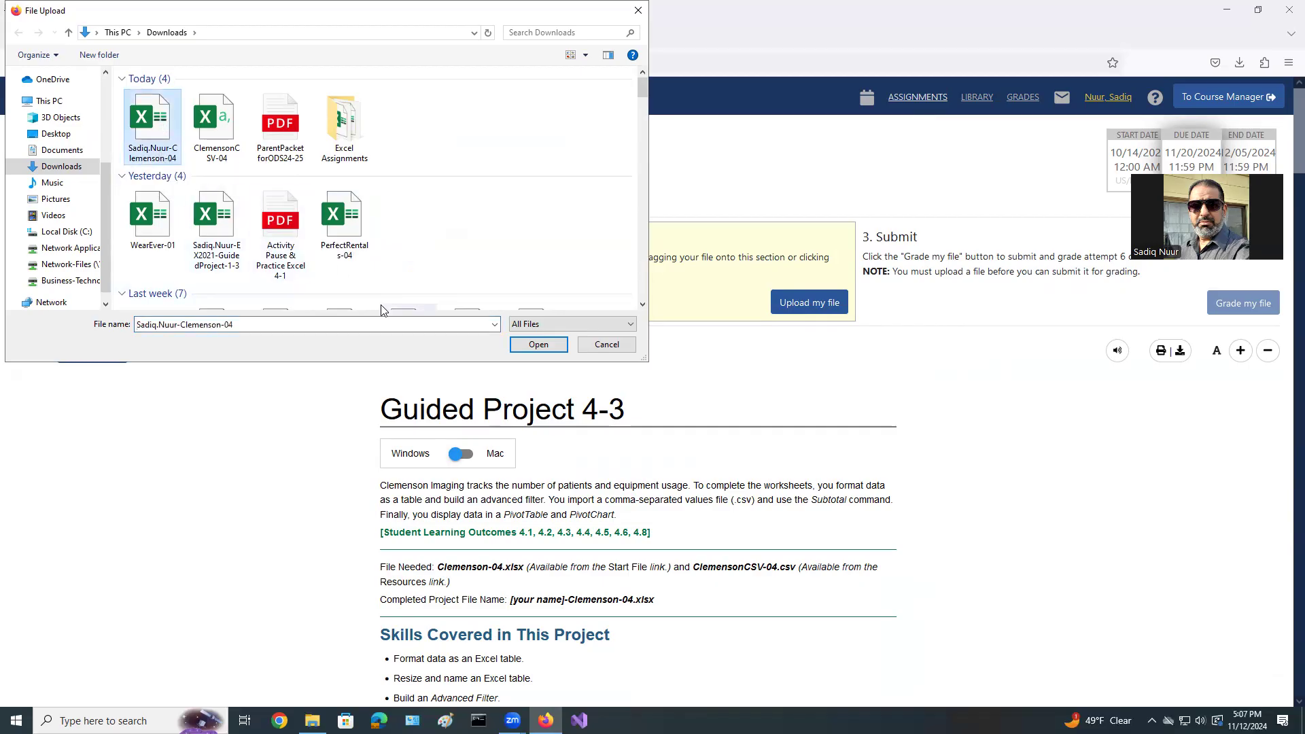
pyautogui.click(538, 345)
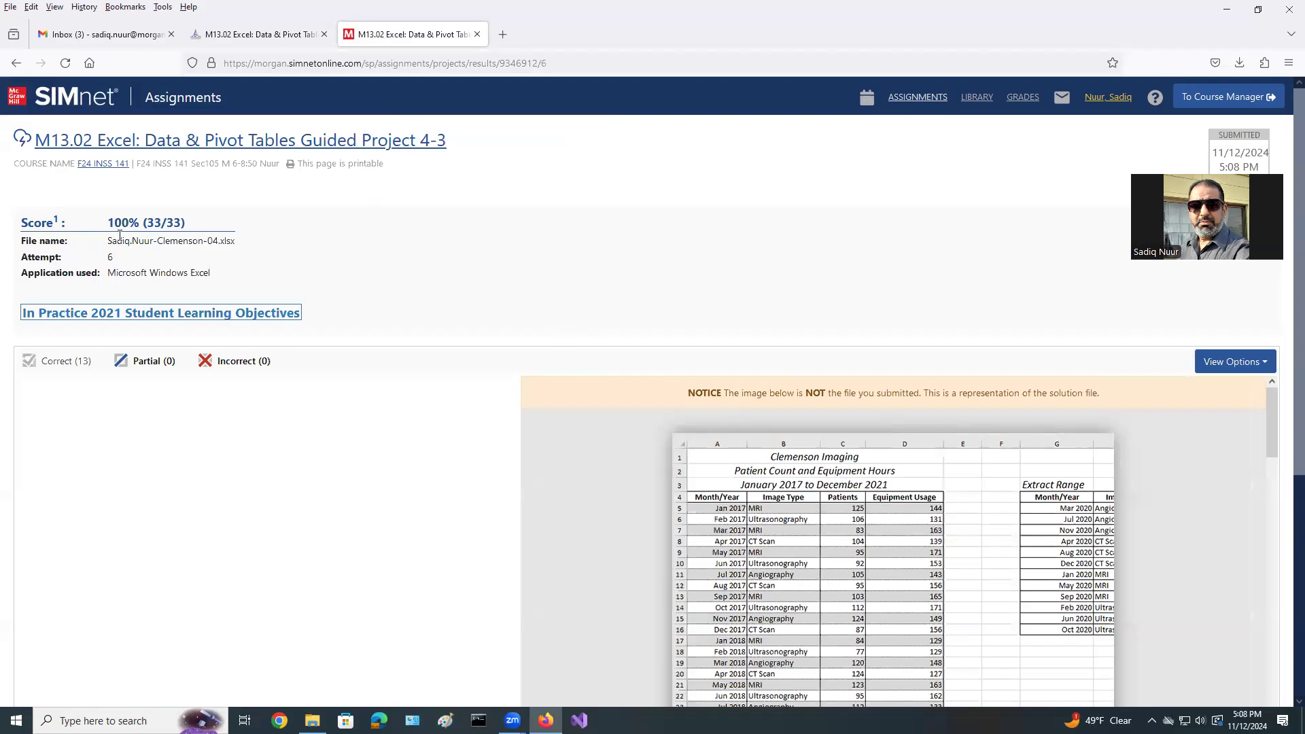
# - Highlight the score on the Guided Project 4-3 results page and look over the grading results
pyautogui.moveTo(111, 223); pyautogui.dragTo(181, 224)
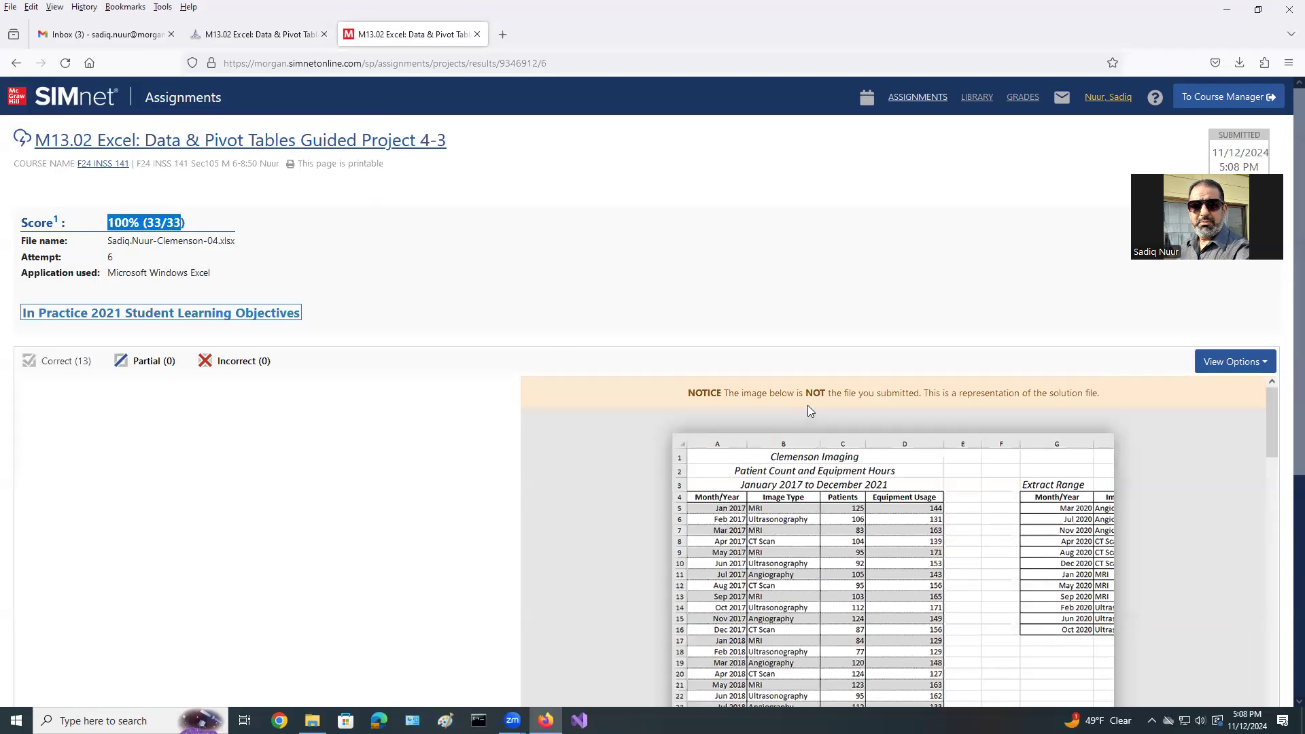
pyautogui.scroll(-3, 476, 372)
pyautogui.scroll(3, 476, 371)
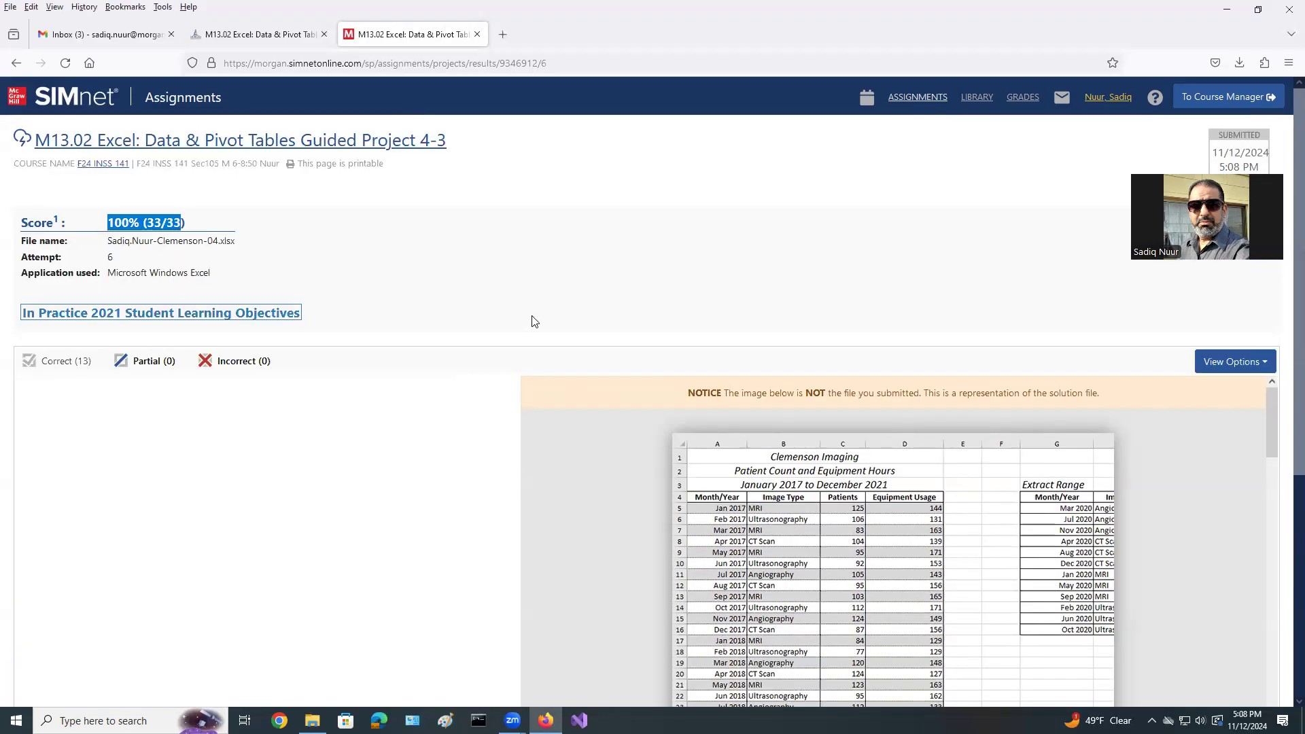